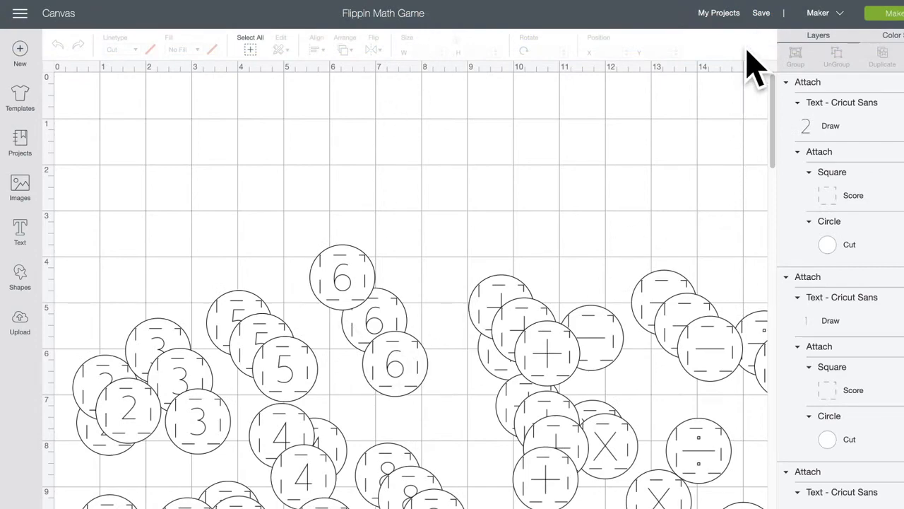
Step: Start saving the project under a new name, then cancel without saving a copy
{"action": "left_click", "coordinate": [762, 14]}
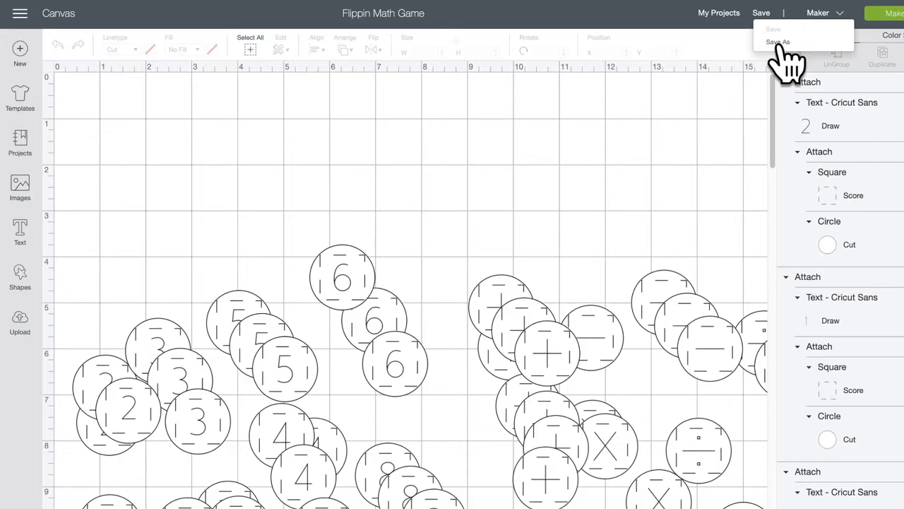
{"action": "left_click", "coordinate": [779, 43]}
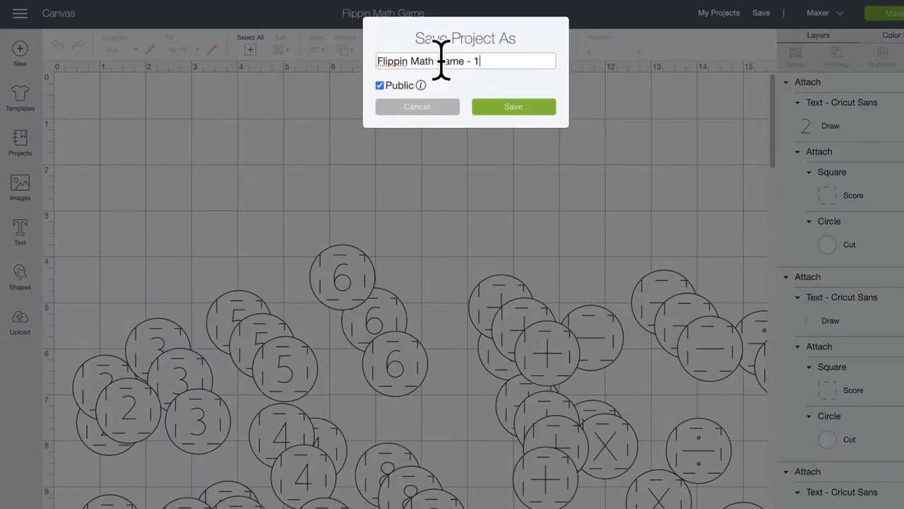
{"action": "left_click", "coordinate": [406, 111]}
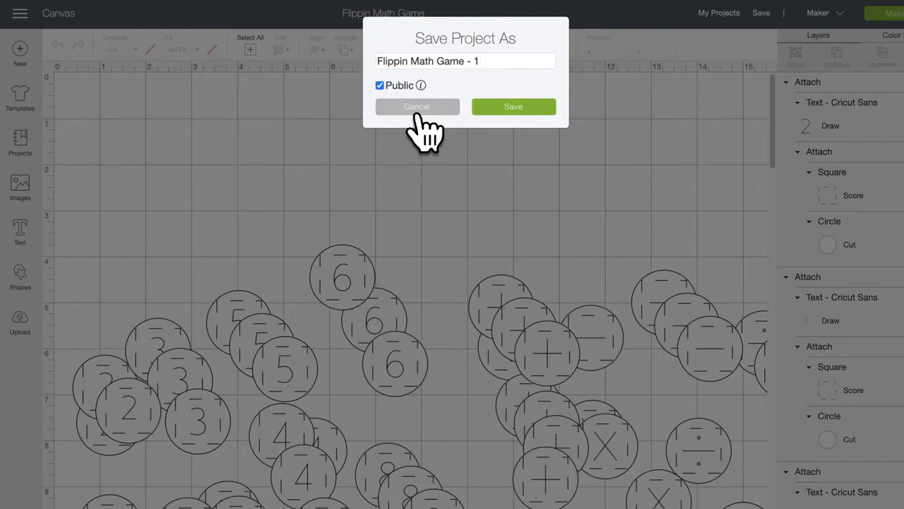
{"action": "left_click", "coordinate": [416, 109]}
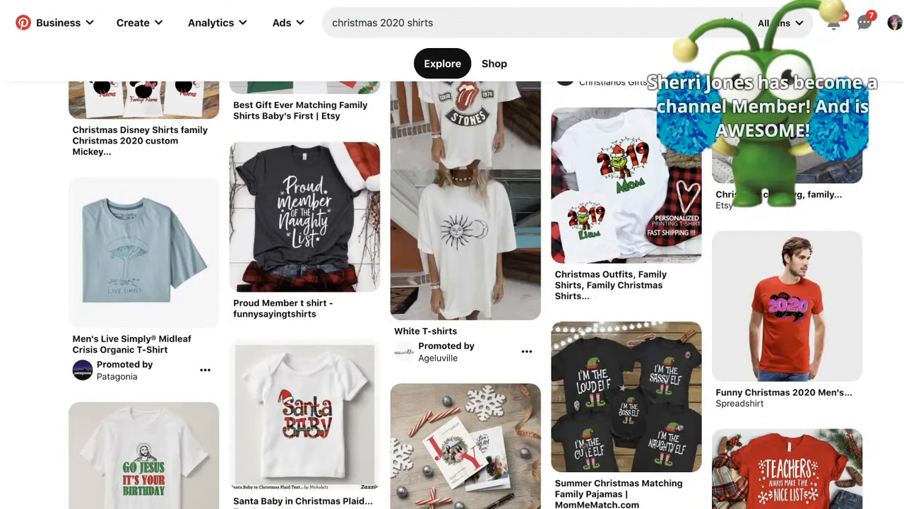
Step: Browse the Pinterest 'christmas 2020 shirts' results for the matching elf family shirts
{"action": "mouse_move", "coordinate": [558, 214]}
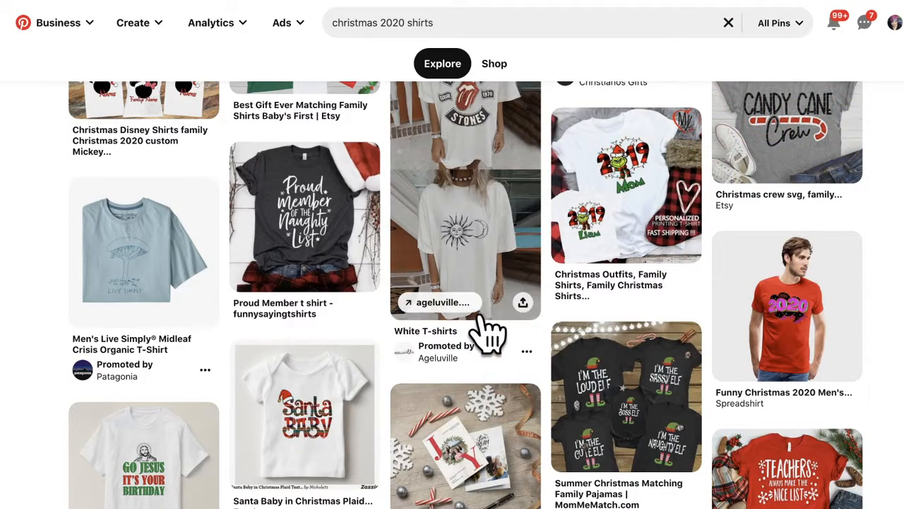
{"action": "scroll", "coordinate": [484, 273], "scroll_direction": "up", "scroll_amount": 2}
{"action": "scroll", "coordinate": [484, 332], "scroll_direction": "up", "scroll_amount": 10}
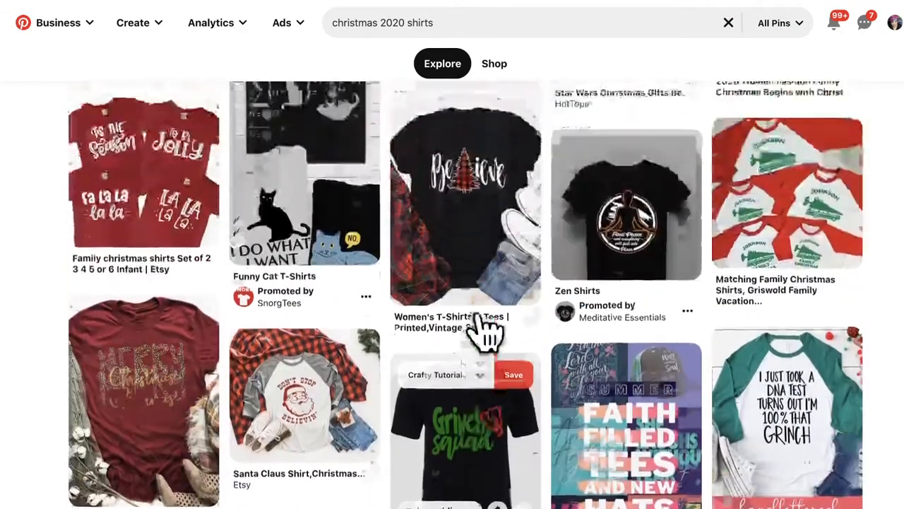
{"action": "scroll", "coordinate": [487, 321], "scroll_direction": "up", "scroll_amount": 3}
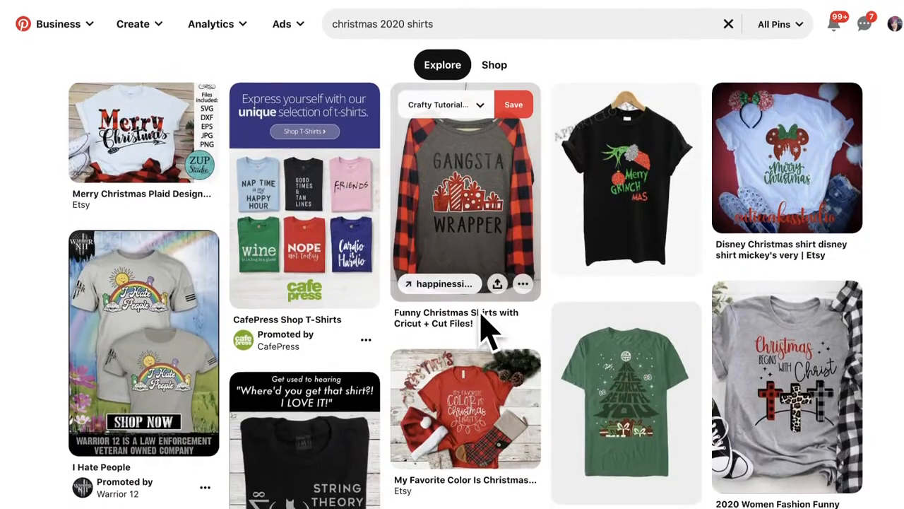
{"action": "scroll", "coordinate": [477, 311], "scroll_direction": "down", "scroll_amount": 1}
{"action": "scroll", "coordinate": [478, 312], "scroll_direction": "down", "scroll_amount": 8}
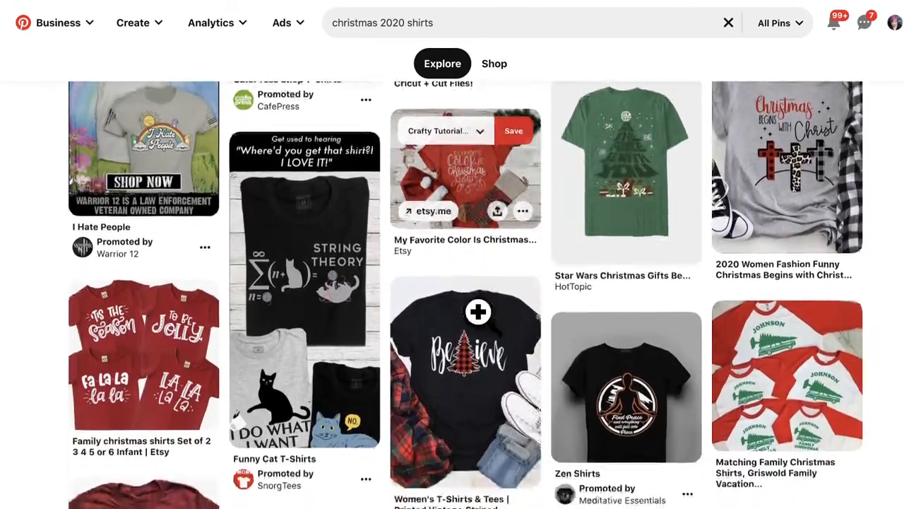
{"action": "scroll", "coordinate": [477, 312], "scroll_direction": "down", "scroll_amount": 10}
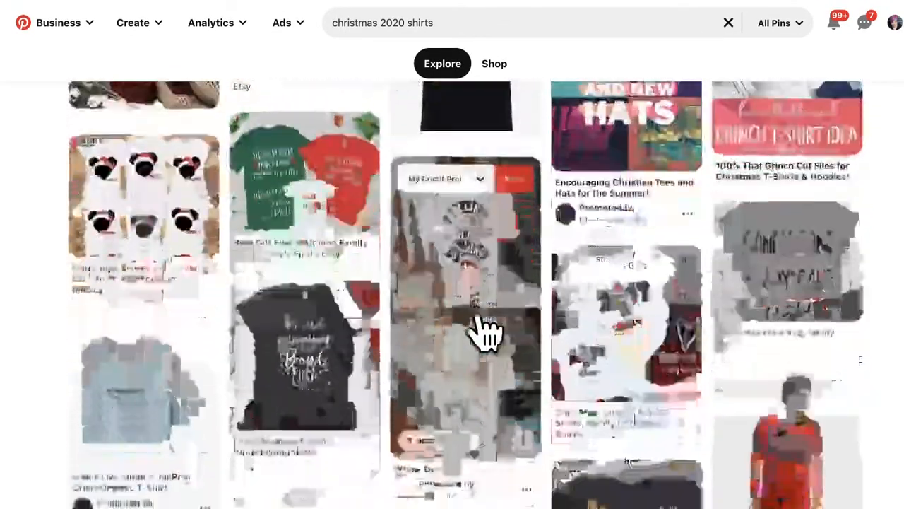
{"action": "scroll", "coordinate": [486, 328], "scroll_direction": "down", "scroll_amount": 1}
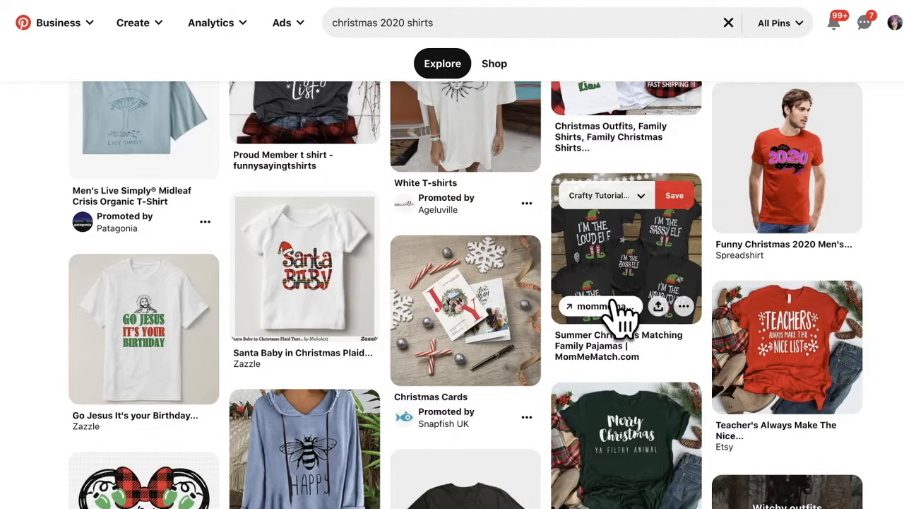
{"action": "scroll", "coordinate": [550, 387], "scroll_direction": "down", "scroll_amount": 4}
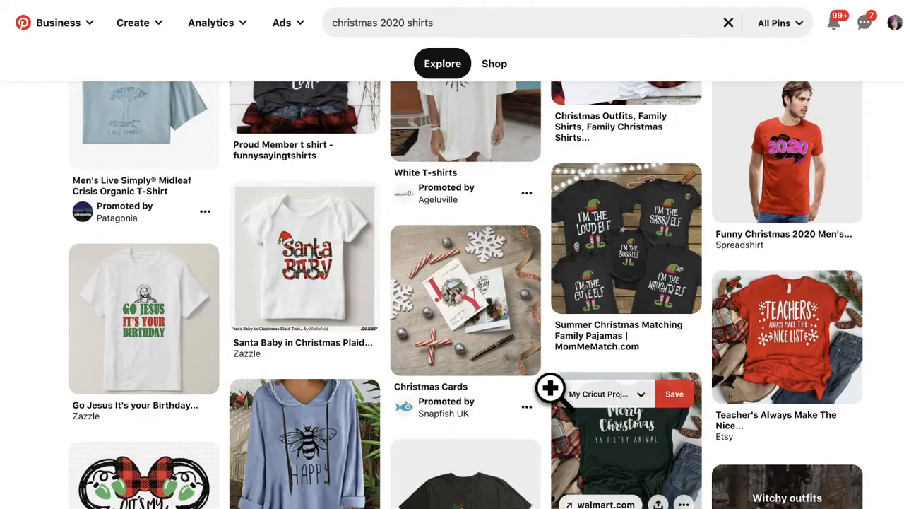
{"action": "scroll", "coordinate": [555, 399], "scroll_direction": "down", "scroll_amount": 6}
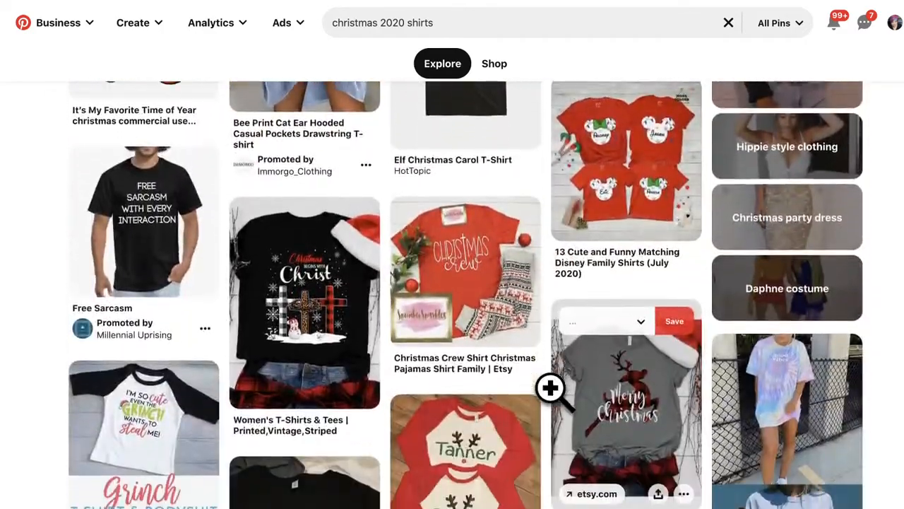
{"action": "scroll", "coordinate": [558, 408], "scroll_direction": "down", "scroll_amount": 3}
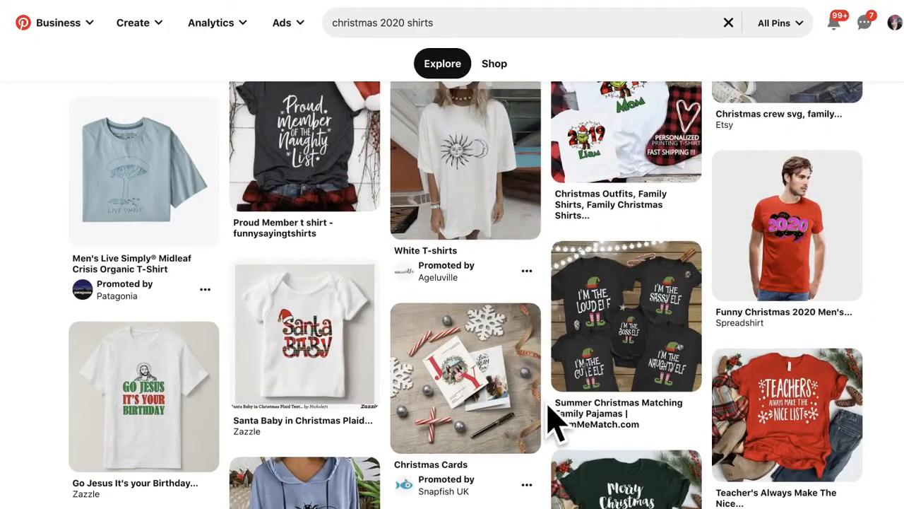
{"action": "scroll", "coordinate": [555, 421], "scroll_direction": "up", "scroll_amount": 4}
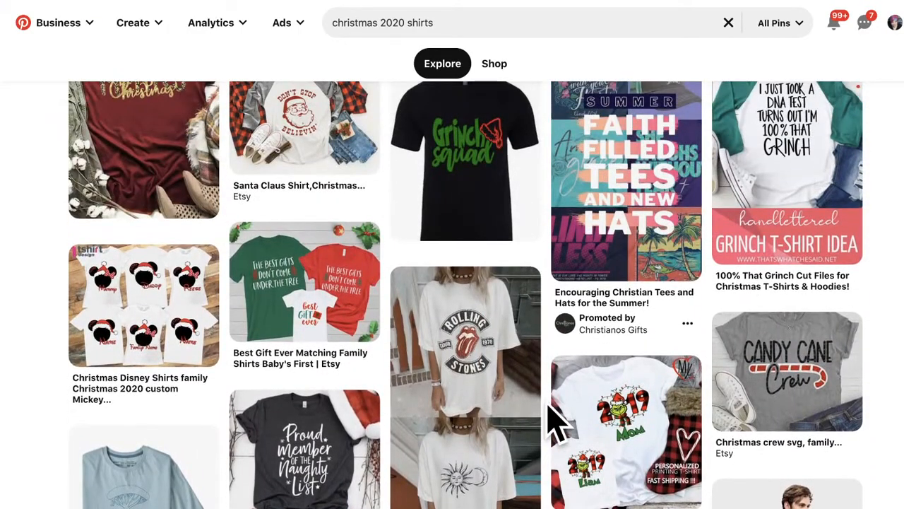
{"action": "scroll", "coordinate": [555, 420], "scroll_direction": "up", "scroll_amount": 3}
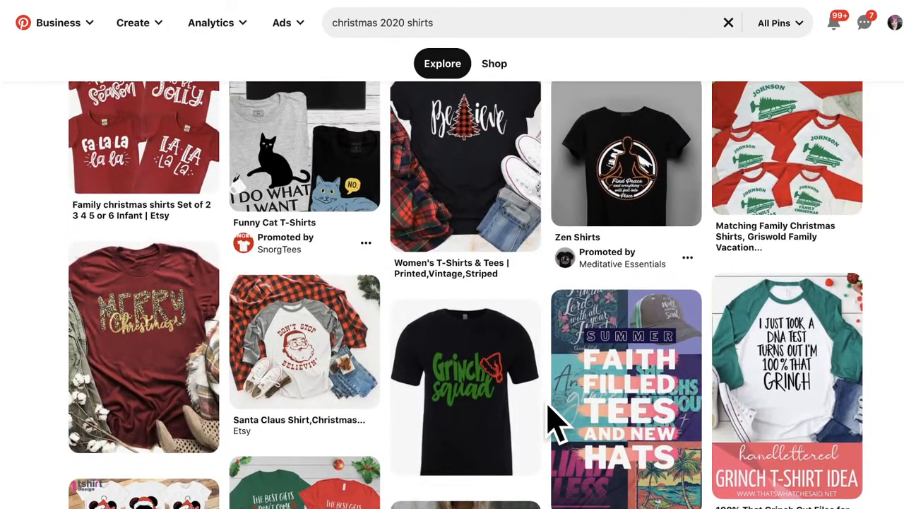
{"action": "scroll", "coordinate": [554, 421], "scroll_direction": "up", "scroll_amount": 6}
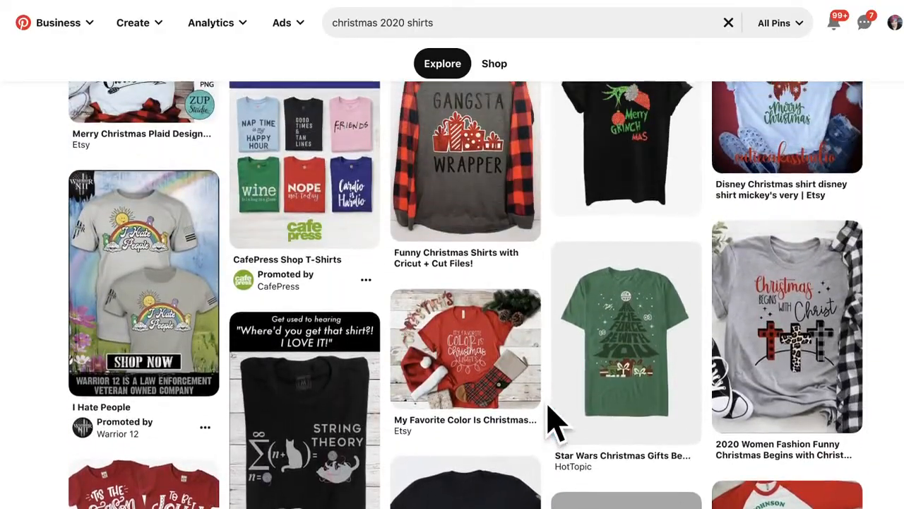
{"action": "scroll", "coordinate": [554, 420], "scroll_direction": "down", "scroll_amount": 15}
{"action": "scroll", "coordinate": [554, 420], "scroll_direction": "down", "scroll_amount": 10}
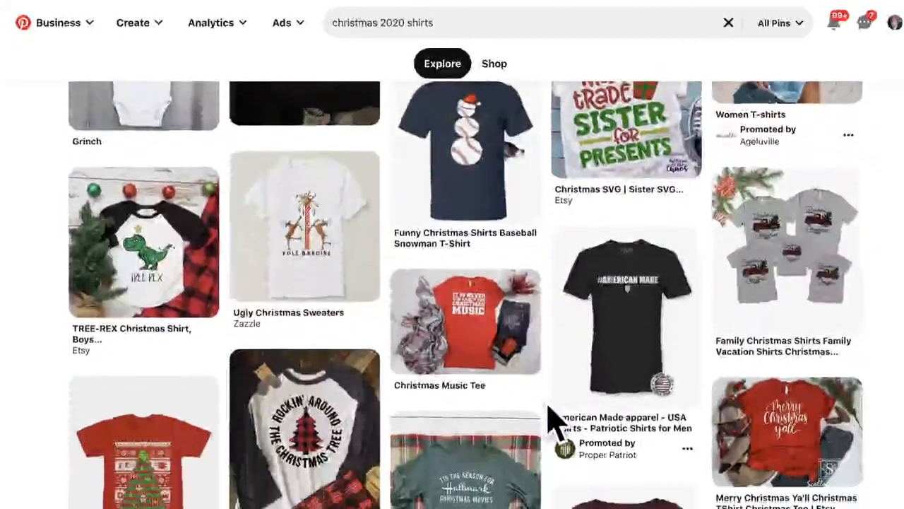
{"action": "scroll", "coordinate": [554, 420], "scroll_direction": "down", "scroll_amount": 3}
{"action": "mouse_move", "coordinate": [370, 250]}
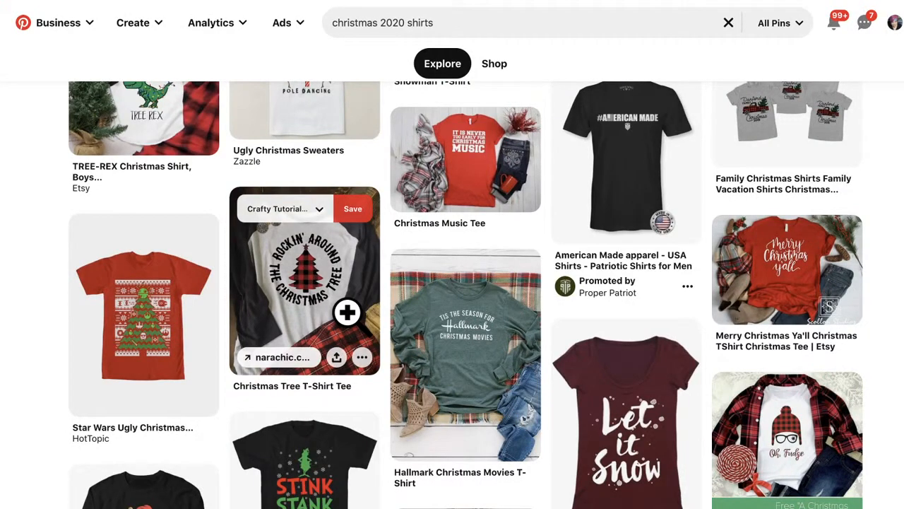
{"action": "mouse_move", "coordinate": [578, 350]}
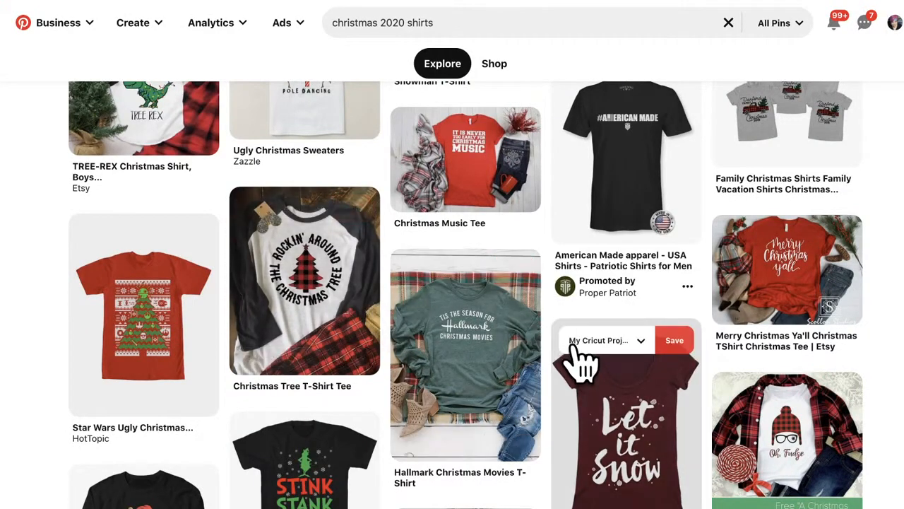
{"action": "scroll", "coordinate": [576, 350], "scroll_direction": "down", "scroll_amount": 1}
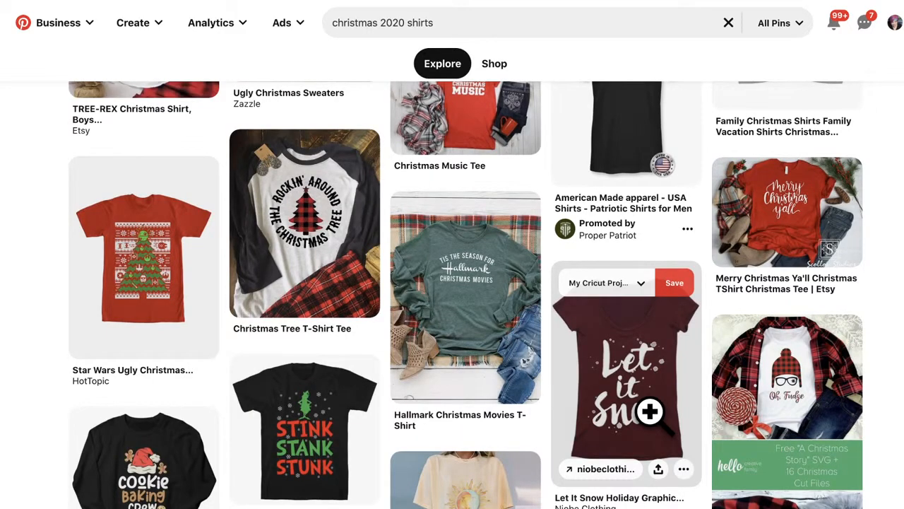
{"action": "scroll", "coordinate": [650, 412], "scroll_direction": "down", "scroll_amount": 4}
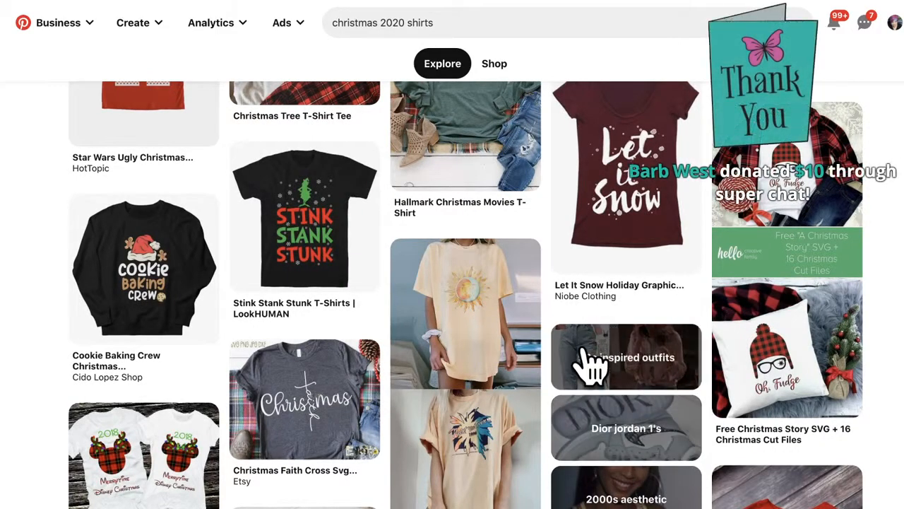
{"action": "scroll", "coordinate": [556, 364], "scroll_direction": "up", "scroll_amount": 5}
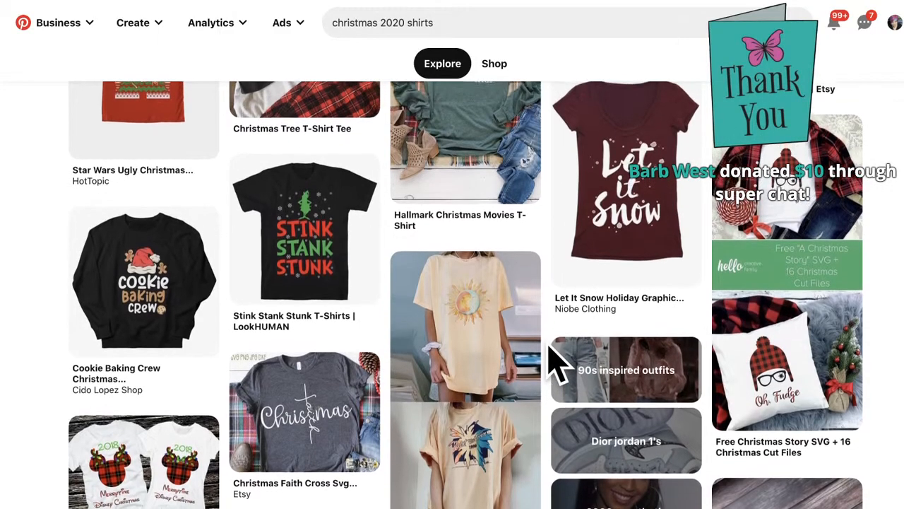
{"action": "scroll", "coordinate": [557, 363], "scroll_direction": "up", "scroll_amount": 5}
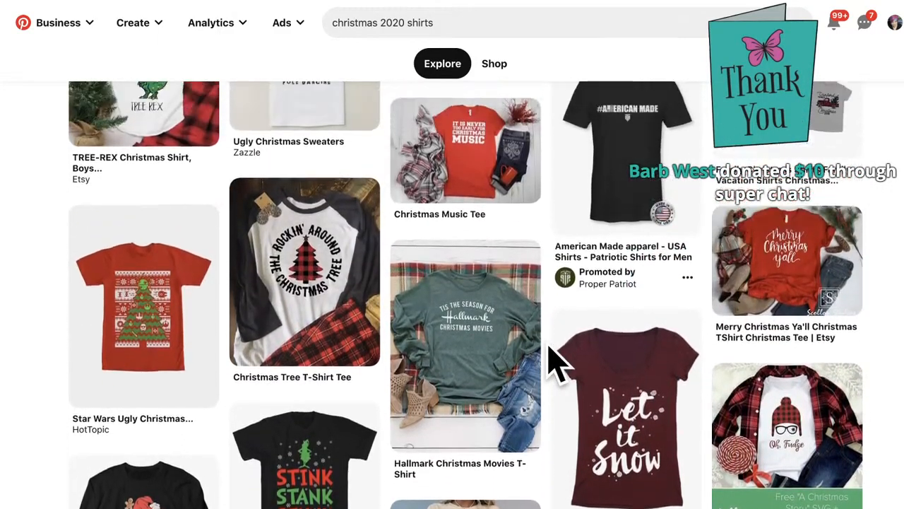
{"action": "scroll", "coordinate": [557, 364], "scroll_direction": "up", "scroll_amount": 15}
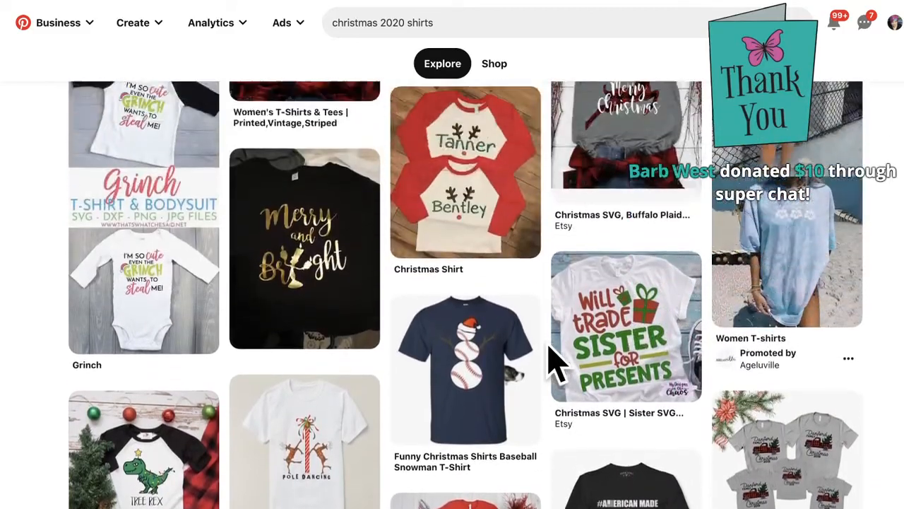
{"action": "scroll", "coordinate": [557, 364], "scroll_direction": "up", "scroll_amount": 7}
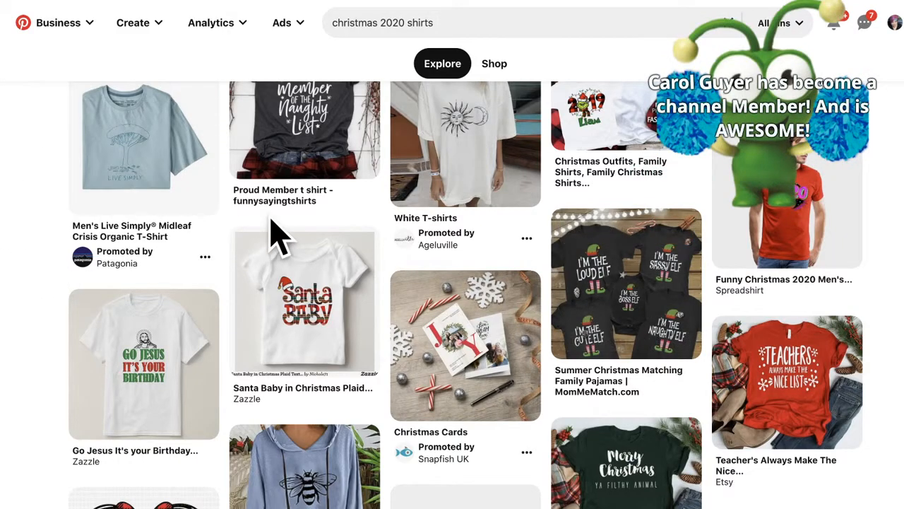
{"action": "mouse_move", "coordinate": [273, 228]}
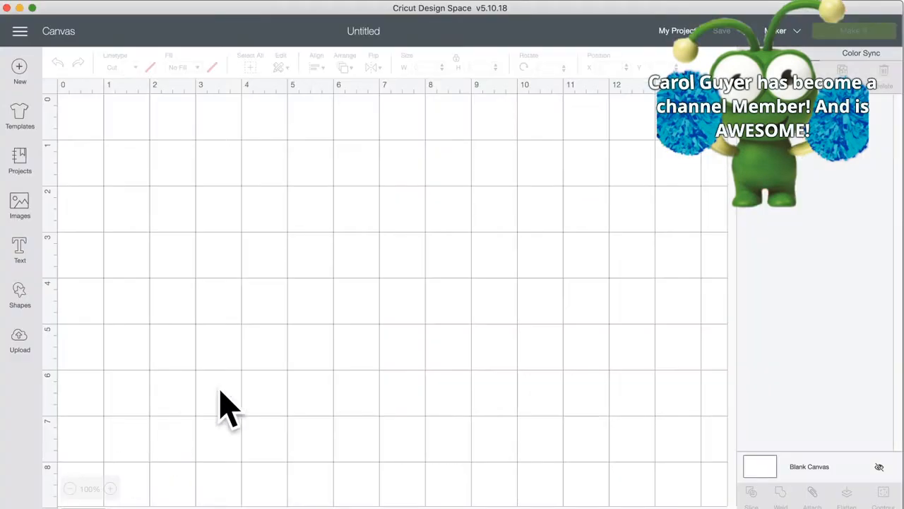
Step: Drag the Design Space window down twice to reveal the Melody Lane website behind it
{"action": "left_click_drag", "start_coordinate": [265, 28], "coordinate": [291, 6]}
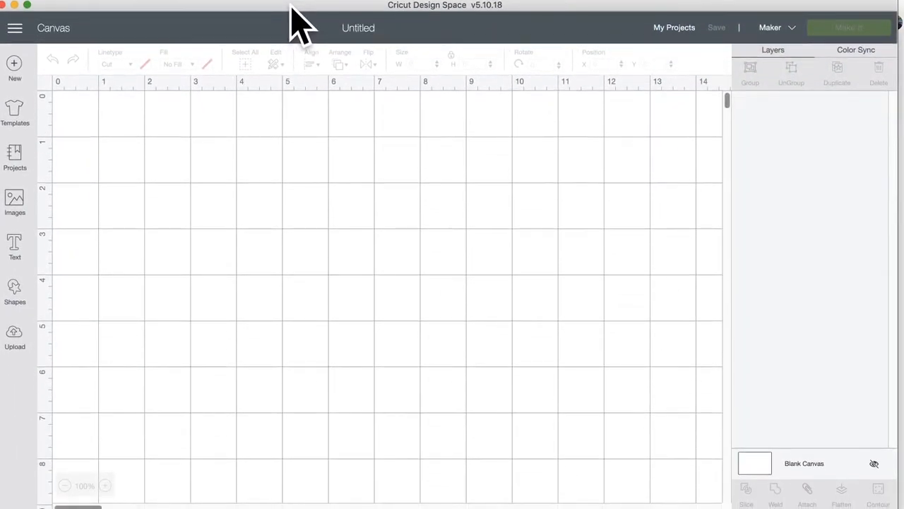
{"action": "left_click_drag", "start_coordinate": [290, 7], "coordinate": [298, 24]}
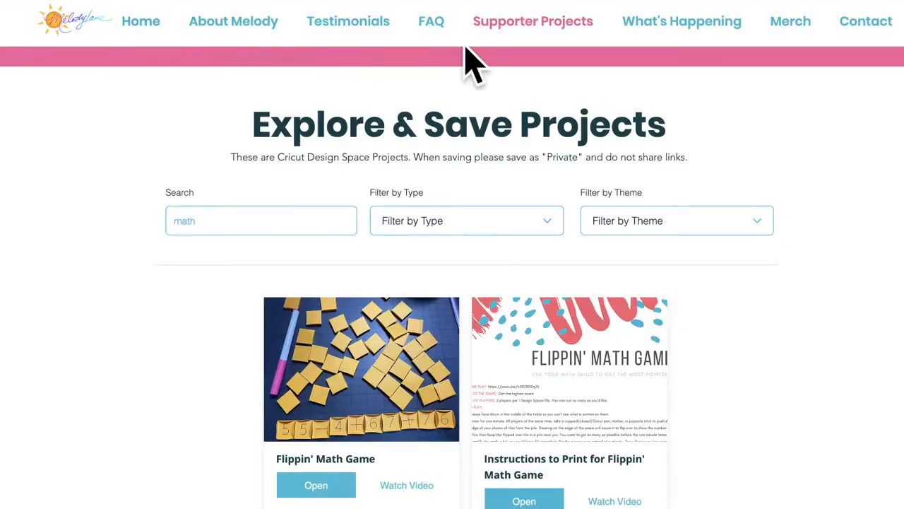
Step: Open Melody Lane's What's Happening page and scroll down to its blog posts
{"action": "left_click", "coordinate": [664, 22]}
{"action": "scroll", "coordinate": [415, 329], "scroll_direction": "down", "scroll_amount": 5}
{"action": "scroll", "coordinate": [416, 329], "scroll_direction": "down", "scroll_amount": 10}
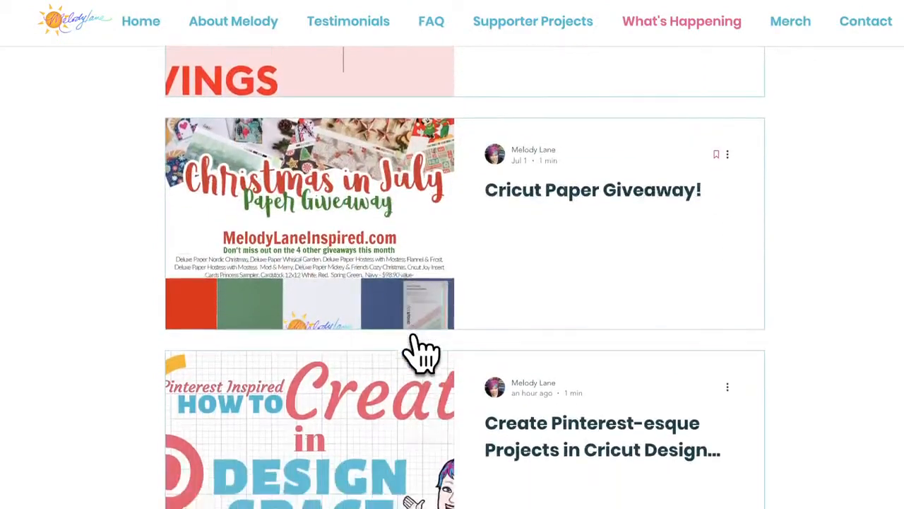
{"action": "scroll", "coordinate": [420, 353], "scroll_direction": "down", "scroll_amount": 2}
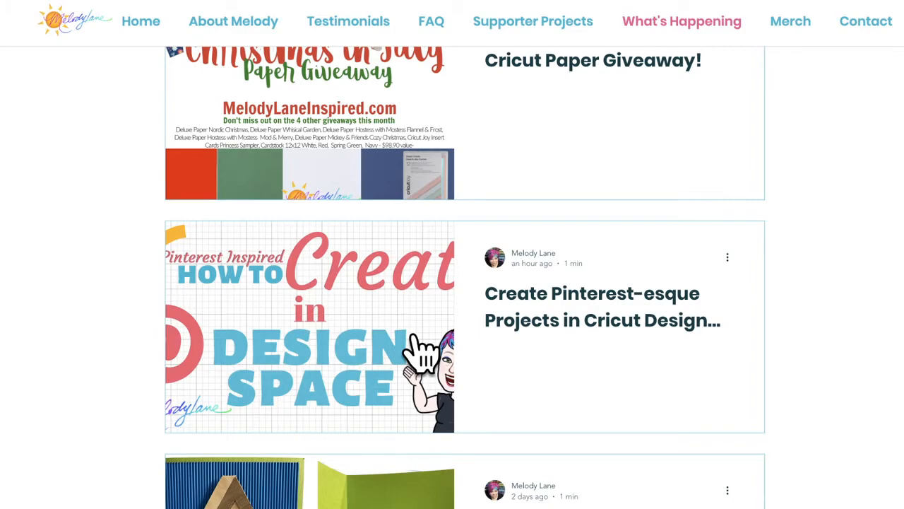
Step: Open the 'Create Pinterest-esque Projects in Cricut Design Space' post and scroll through it
{"action": "left_click", "coordinate": [580, 298]}
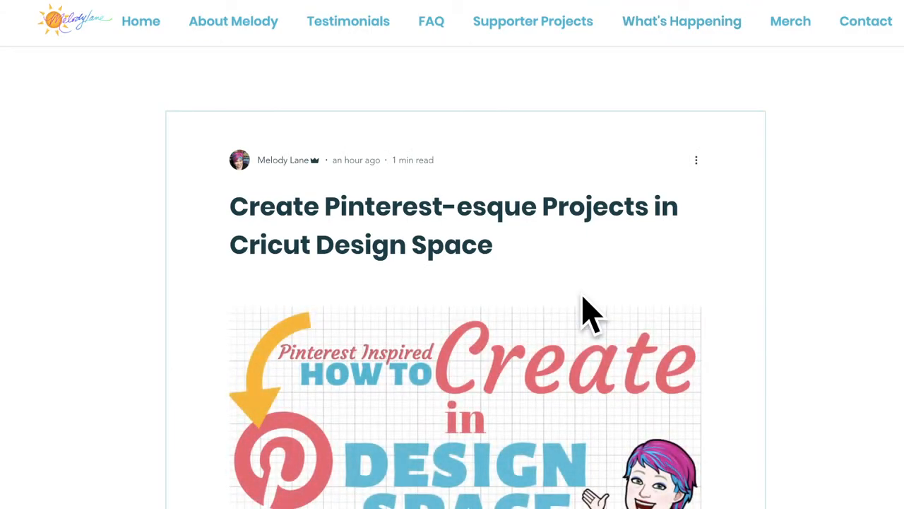
{"action": "scroll", "coordinate": [583, 297], "scroll_direction": "down", "scroll_amount": 10}
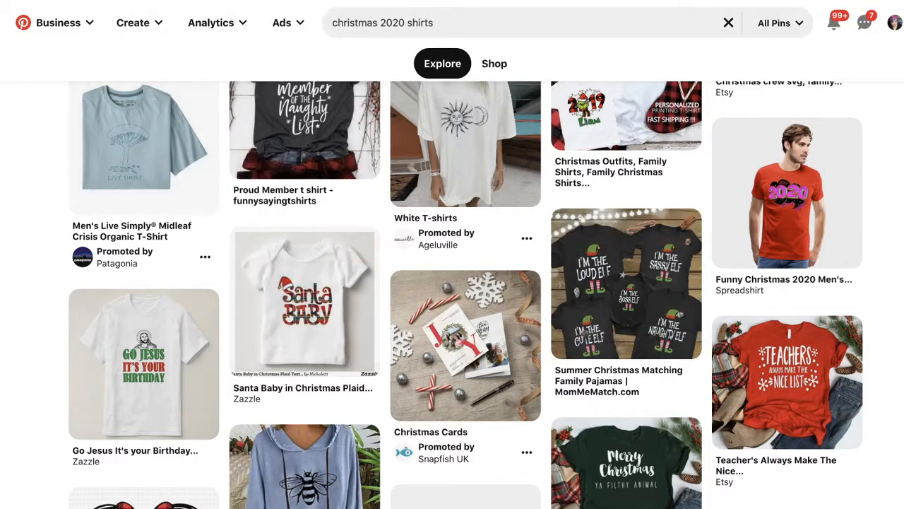
Step: In Design Space's image library, search for 'elf' and browse the results
{"action": "key", "text": "super+Tab"}
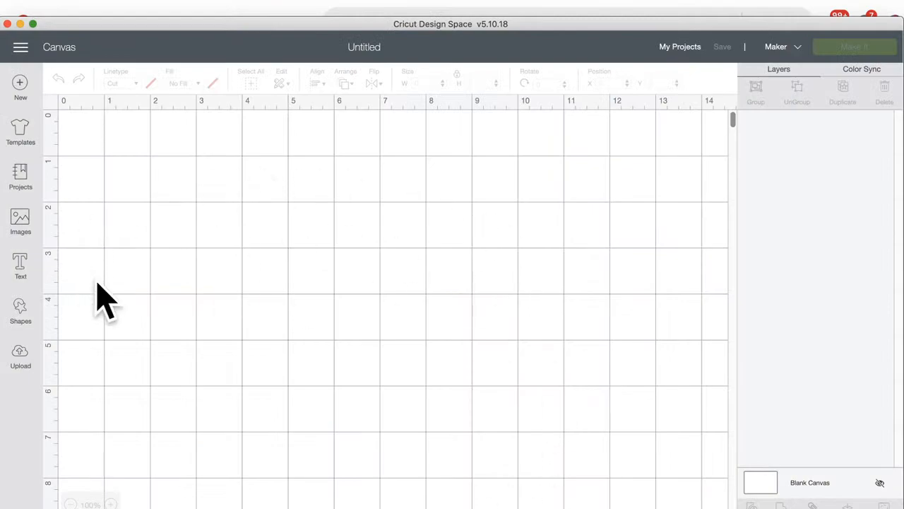
{"action": "left_click", "coordinate": [20, 220]}
{"action": "left_click", "coordinate": [421, 127]}
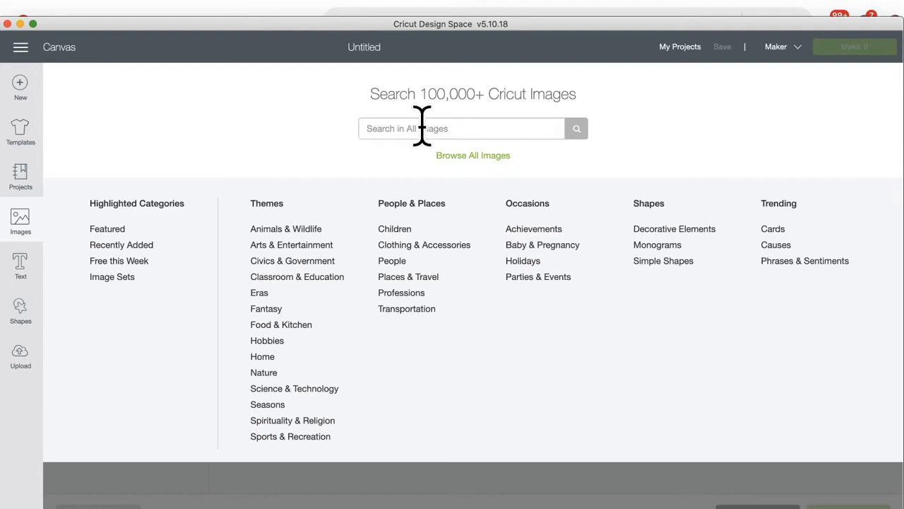
{"action": "type", "text": "elf"}
{"action": "key", "text": "Return"}
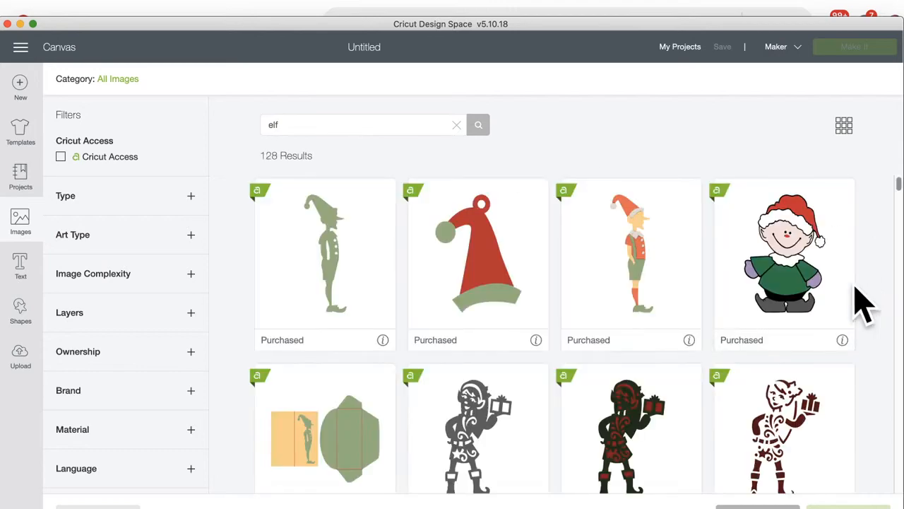
{"action": "scroll", "coordinate": [500, 387], "scroll_direction": "down", "scroll_amount": 3}
{"action": "scroll", "coordinate": [500, 387], "scroll_direction": "down", "scroll_amount": 20}
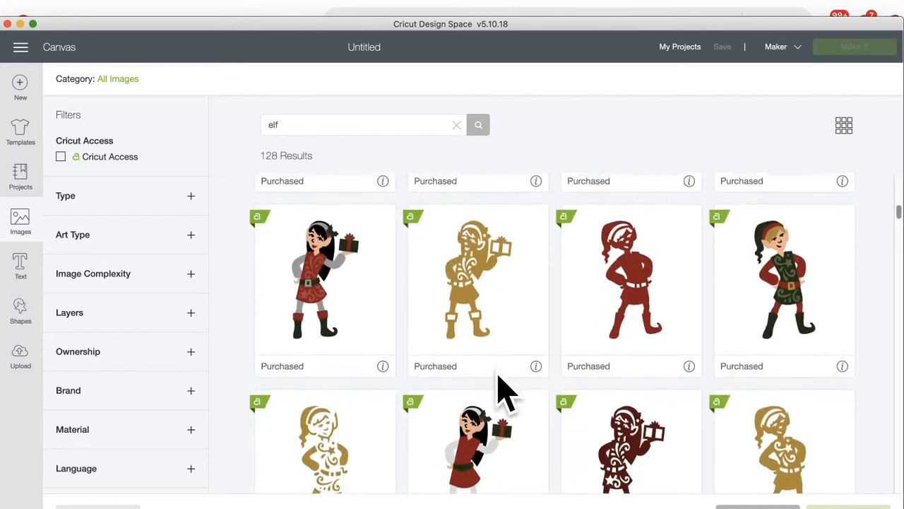
{"action": "scroll", "coordinate": [498, 375], "scroll_direction": "down", "scroll_amount": 15}
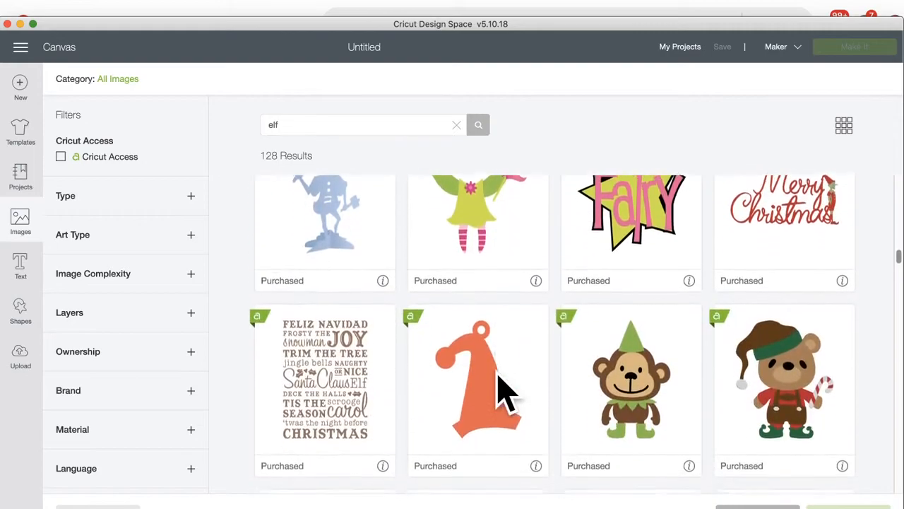
{"action": "scroll", "coordinate": [499, 378], "scroll_direction": "down", "scroll_amount": 6}
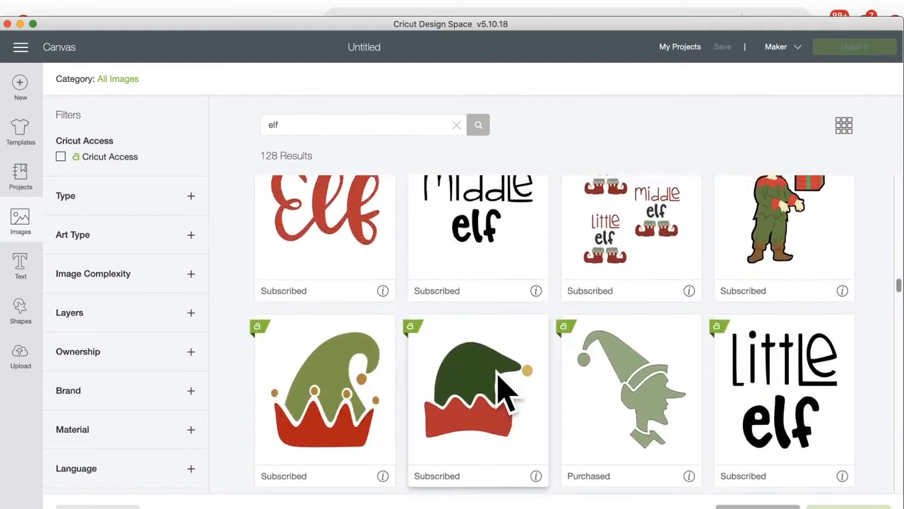
{"action": "scroll", "coordinate": [499, 378], "scroll_direction": "up", "scroll_amount": 3}
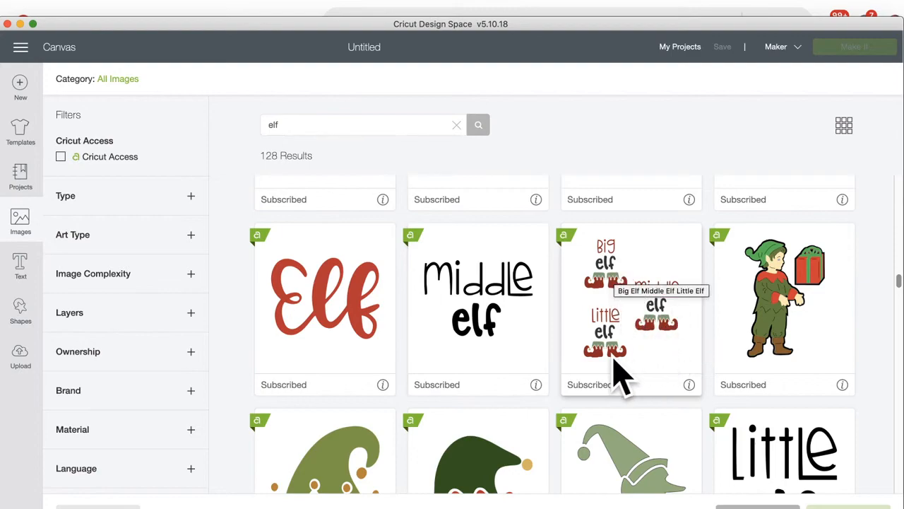
{"action": "scroll", "coordinate": [620, 374], "scroll_direction": "down", "scroll_amount": 3}
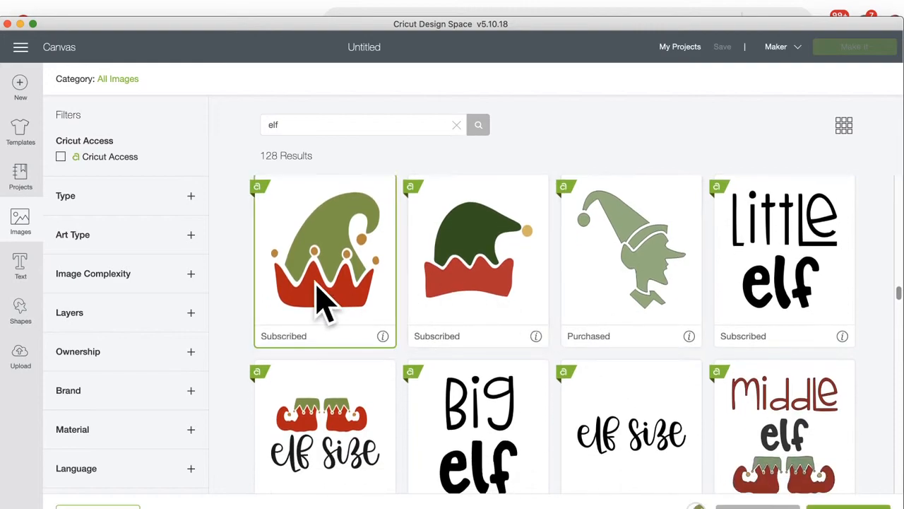
{"action": "scroll", "coordinate": [324, 303], "scroll_direction": "down", "scroll_amount": 2}
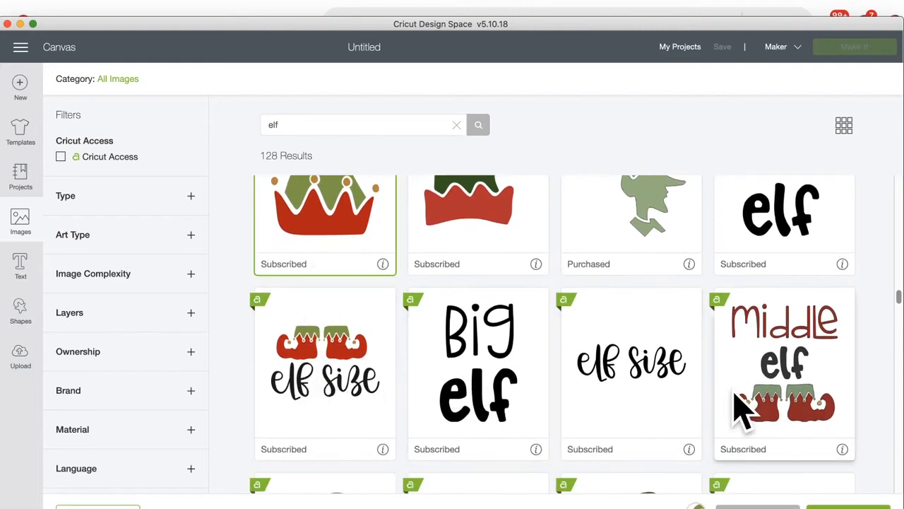
{"action": "scroll", "coordinate": [740, 409], "scroll_direction": "down", "scroll_amount": 1}
{"action": "scroll", "coordinate": [740, 408], "scroll_direction": "down", "scroll_amount": 7}
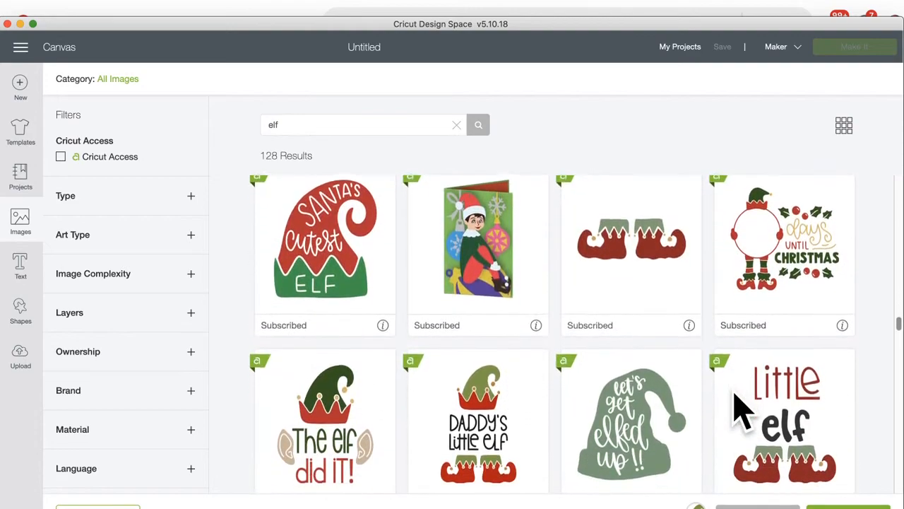
Step: Compare with the Pinterest shirt ideas, keep browsing the elf results, then edit the search field
{"action": "left_click", "coordinate": [276, 8]}
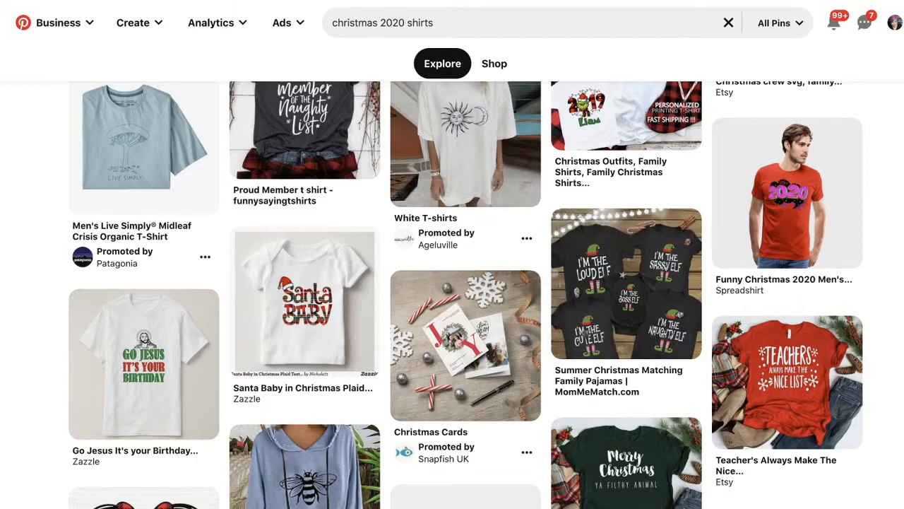
{"action": "key", "text": "super+Tab"}
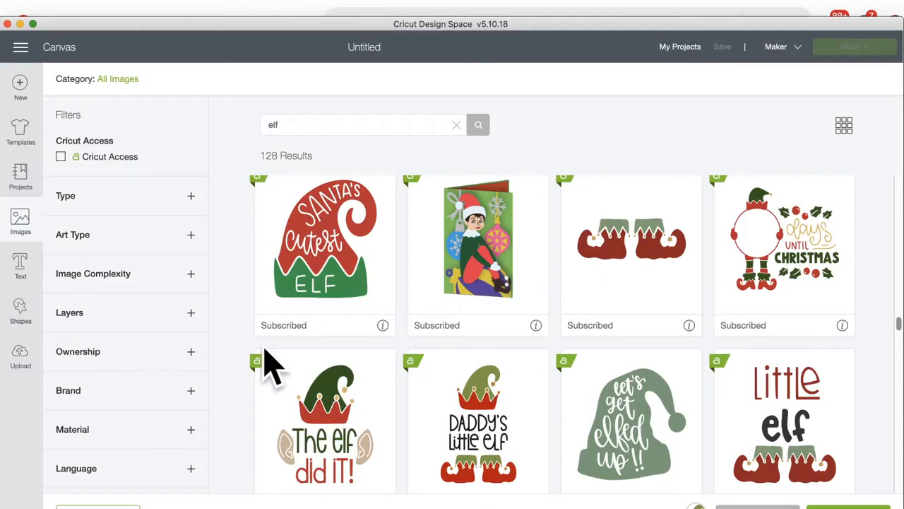
{"action": "scroll", "coordinate": [367, 409], "scroll_direction": "down", "scroll_amount": 10}
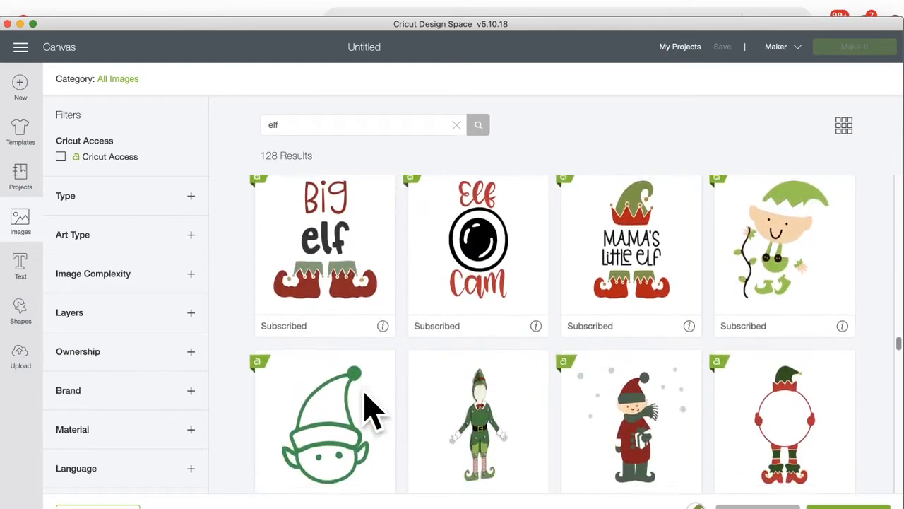
{"action": "scroll", "coordinate": [368, 410], "scroll_direction": "down", "scroll_amount": 3}
{"action": "scroll", "coordinate": [368, 410], "scroll_direction": "up", "scroll_amount": 3}
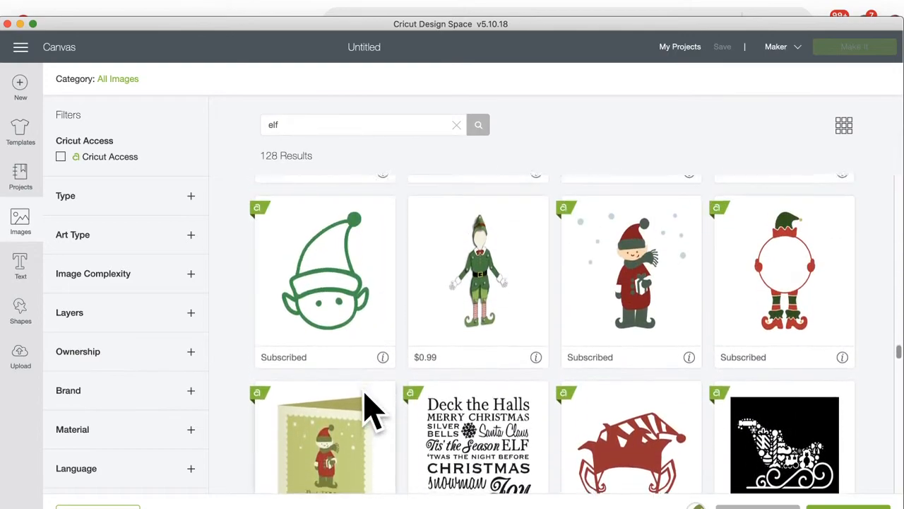
{"action": "scroll", "coordinate": [368, 410], "scroll_direction": "down", "scroll_amount": 3}
{"action": "scroll", "coordinate": [367, 410], "scroll_direction": "down", "scroll_amount": 12}
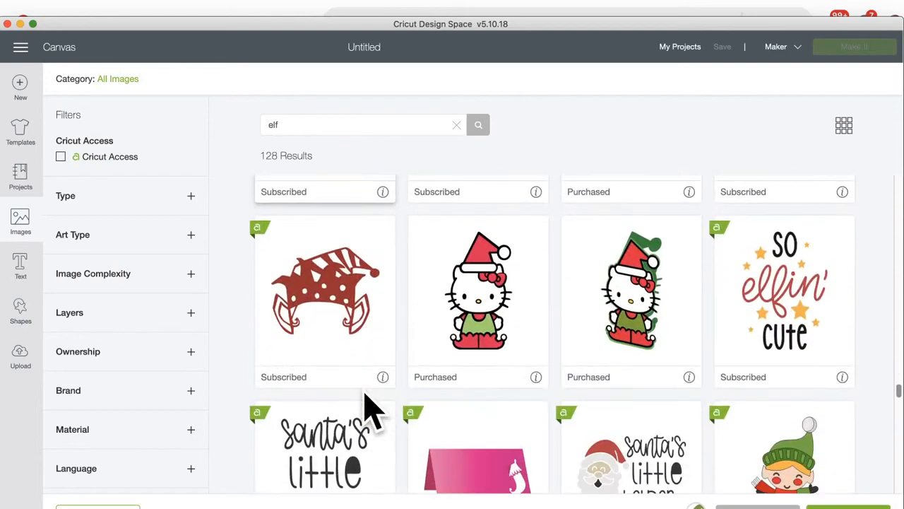
{"action": "scroll", "coordinate": [368, 409], "scroll_direction": "down", "scroll_amount": 4}
{"action": "left_click", "coordinate": [312, 126]}
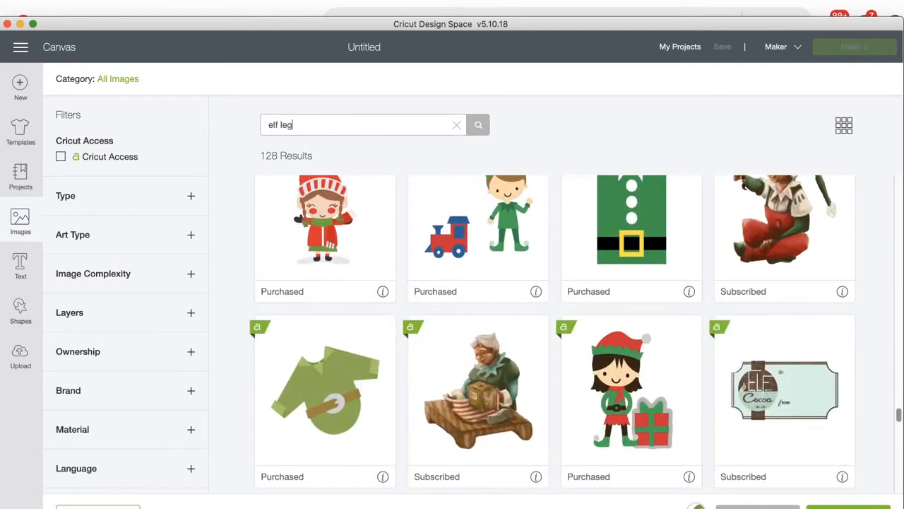
Step: Search the image library for 'elf legs' and browse the 165 results
{"action": "key", "text": "Return"}
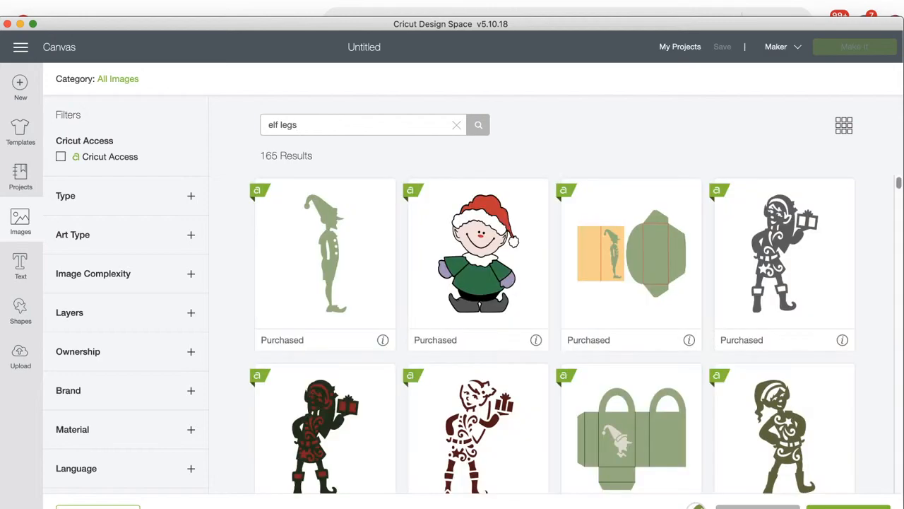
{"action": "scroll", "coordinate": [457, 311], "scroll_direction": "down", "scroll_amount": 10}
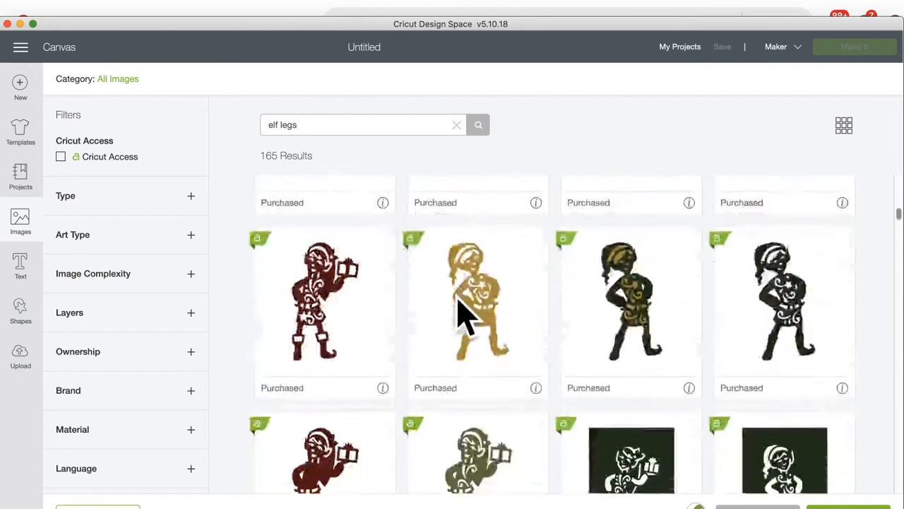
{"action": "scroll", "coordinate": [457, 311], "scroll_direction": "down", "scroll_amount": 8}
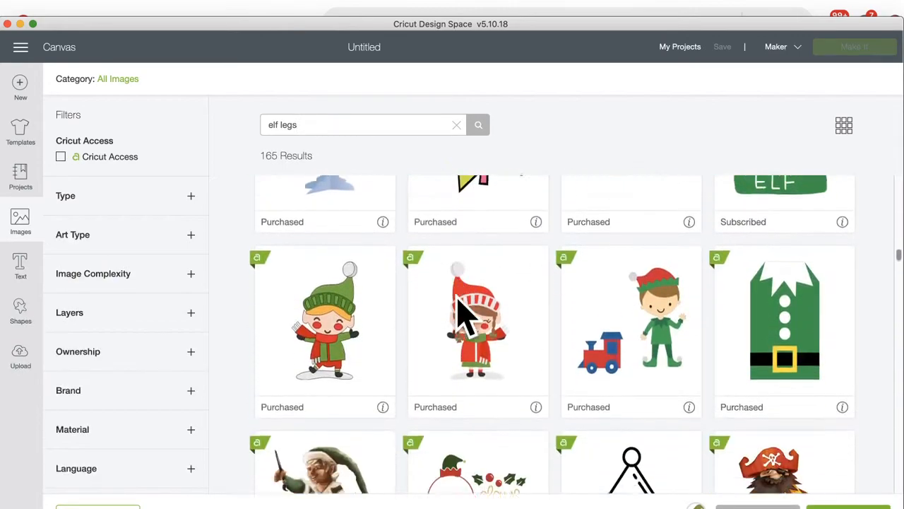
{"action": "scroll", "coordinate": [458, 310], "scroll_direction": "up", "scroll_amount": 3}
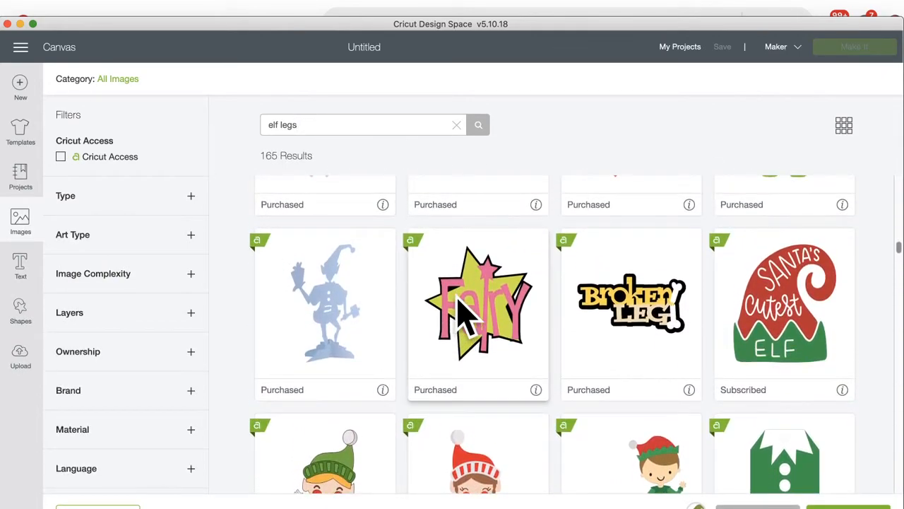
{"action": "scroll", "coordinate": [458, 310], "scroll_direction": "down", "scroll_amount": 4}
{"action": "scroll", "coordinate": [457, 310], "scroll_direction": "up", "scroll_amount": 5}
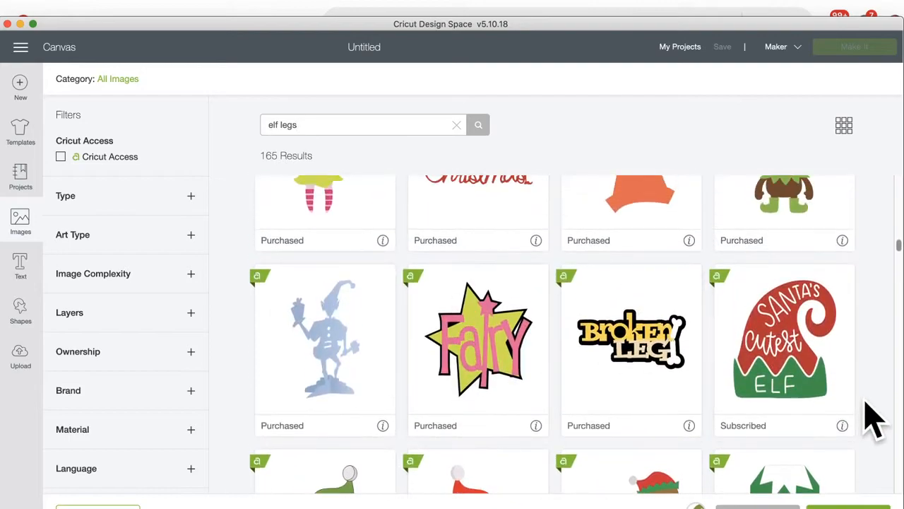
{"action": "scroll", "coordinate": [392, 416], "scroll_direction": "down", "scroll_amount": 15}
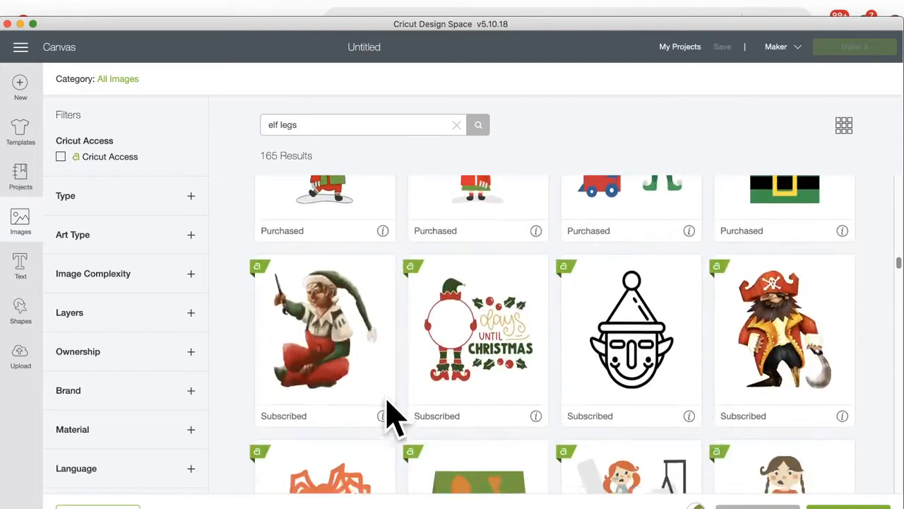
{"action": "scroll", "coordinate": [393, 417], "scroll_direction": "down", "scroll_amount": 15}
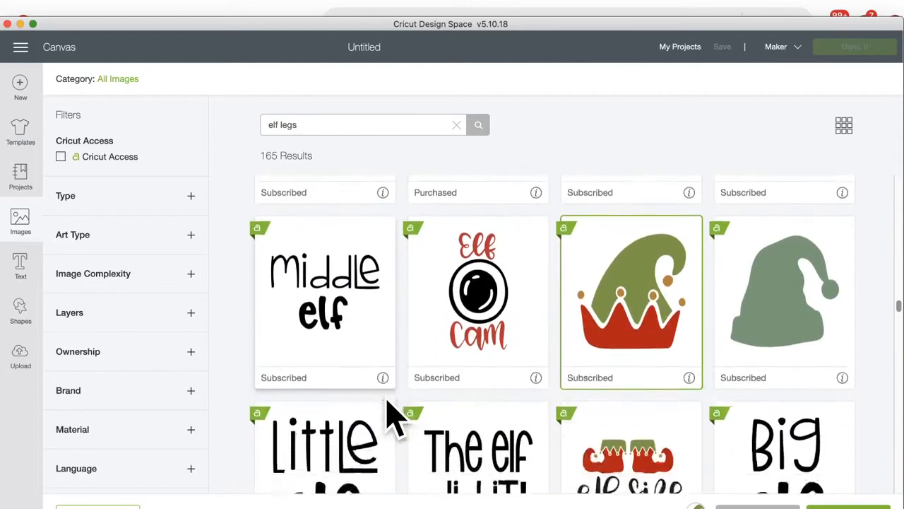
{"action": "scroll", "coordinate": [393, 416], "scroll_direction": "down", "scroll_amount": 15}
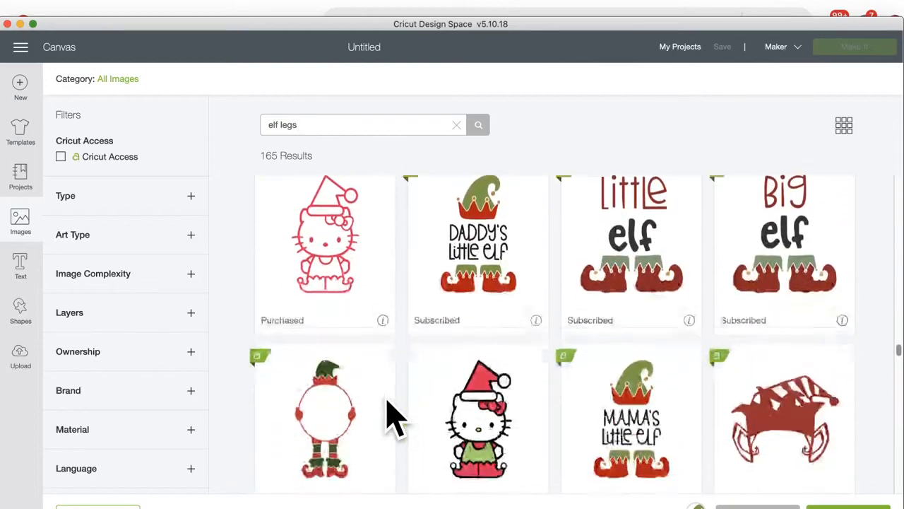
{"action": "scroll", "coordinate": [393, 416], "scroll_direction": "down", "scroll_amount": 15}
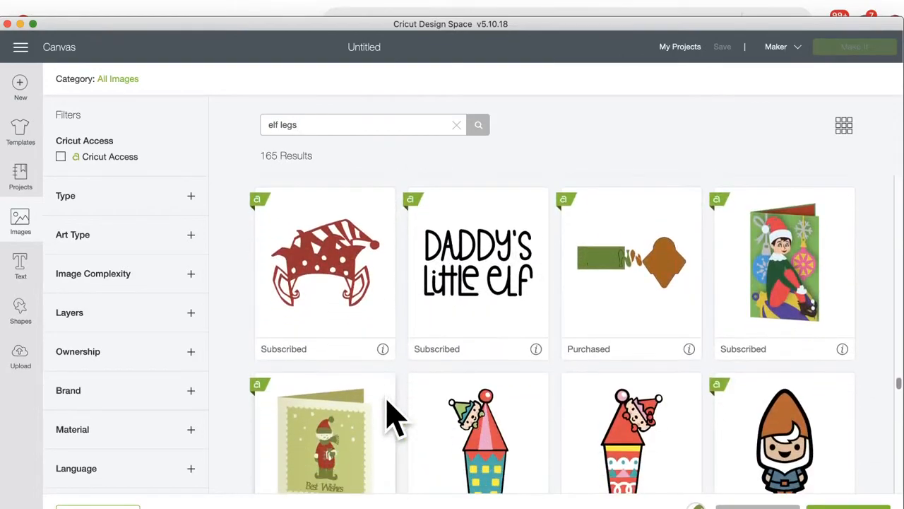
{"action": "scroll", "coordinate": [392, 417], "scroll_direction": "down", "scroll_amount": 15}
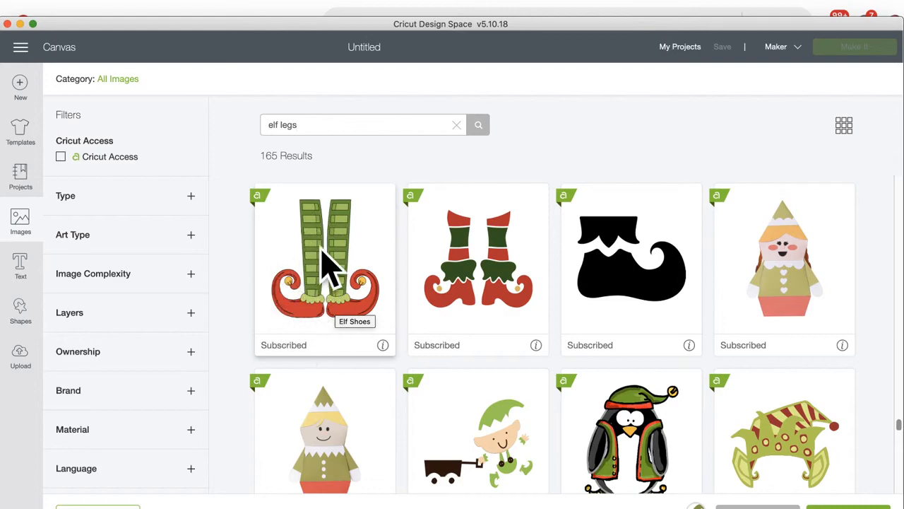
Step: Select the Elf Feet image alongside the elf hat and keep browsing the results
{"action": "left_click", "coordinate": [477, 283]}
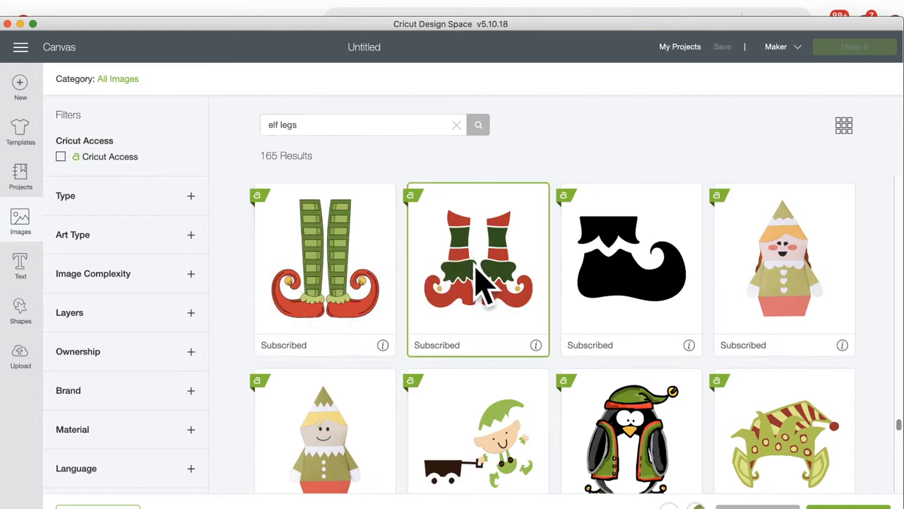
{"action": "scroll", "coordinate": [477, 283], "scroll_direction": "down", "scroll_amount": 10}
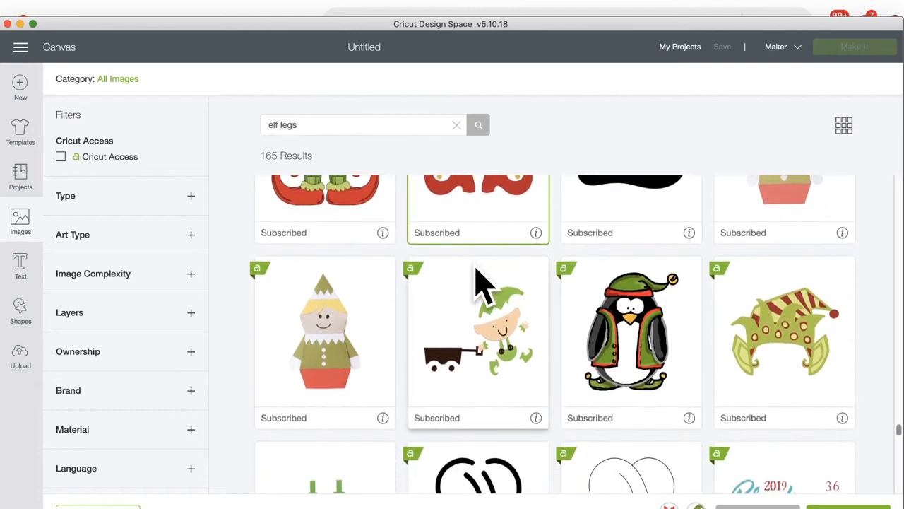
{"action": "scroll", "coordinate": [478, 283], "scroll_direction": "down", "scroll_amount": 5}
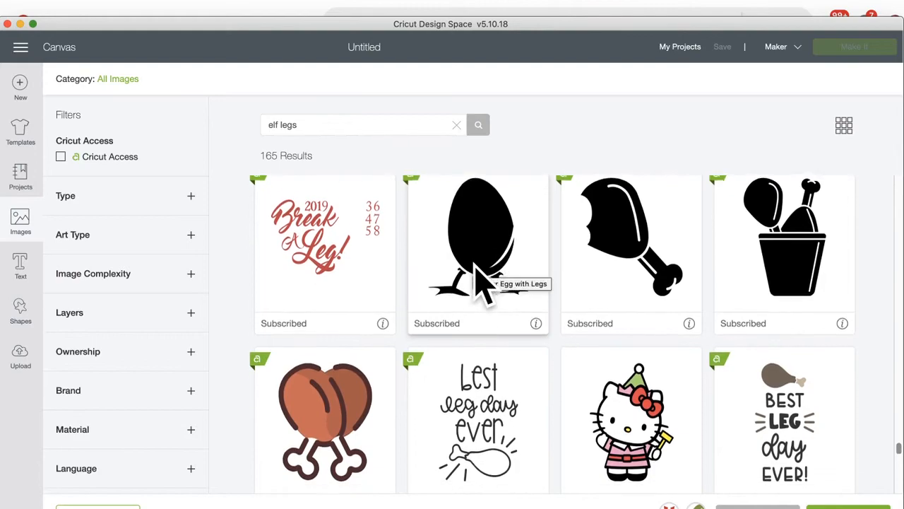
{"action": "scroll", "coordinate": [482, 283], "scroll_direction": "down", "scroll_amount": 3}
{"action": "scroll", "coordinate": [482, 282], "scroll_direction": "up", "scroll_amount": 4}
{"action": "scroll", "coordinate": [482, 282], "scroll_direction": "down", "scroll_amount": 20}
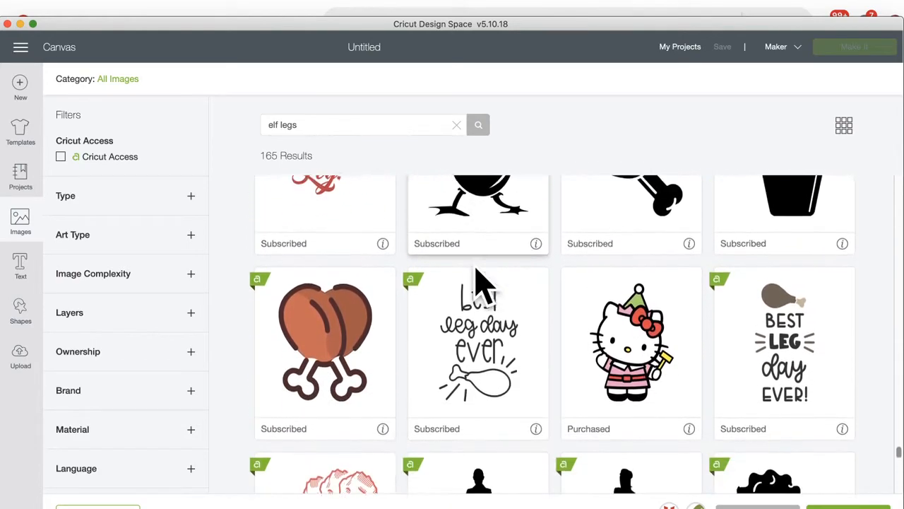
{"action": "scroll", "coordinate": [482, 286], "scroll_direction": "down", "scroll_amount": 2}
{"action": "scroll", "coordinate": [478, 282], "scroll_direction": "up", "scroll_amount": 1}
{"action": "scroll", "coordinate": [474, 290], "scroll_direction": "down", "scroll_amount": 5}
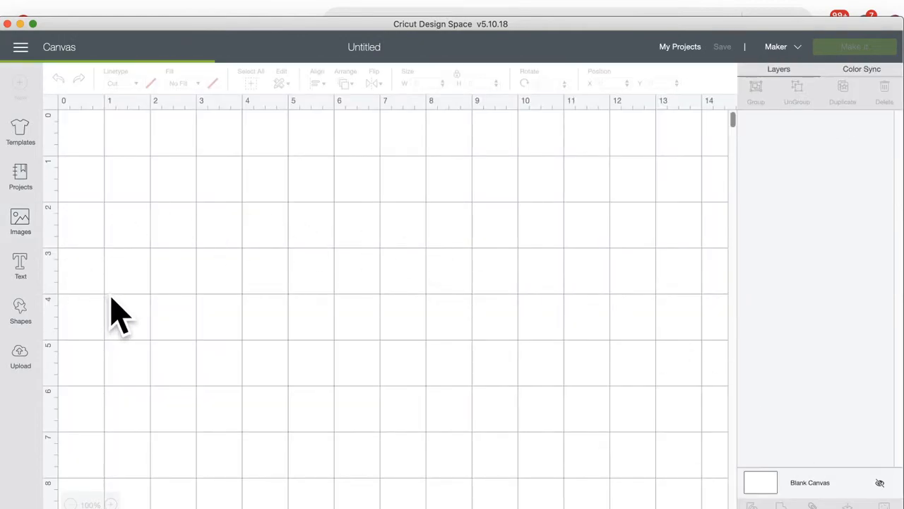
{"action": "left_click_drag", "start_coordinate": [226, 317], "coordinate": [244, 262]}
{"action": "left_click_drag", "start_coordinate": [283, 346], "coordinate": [268, 448]}
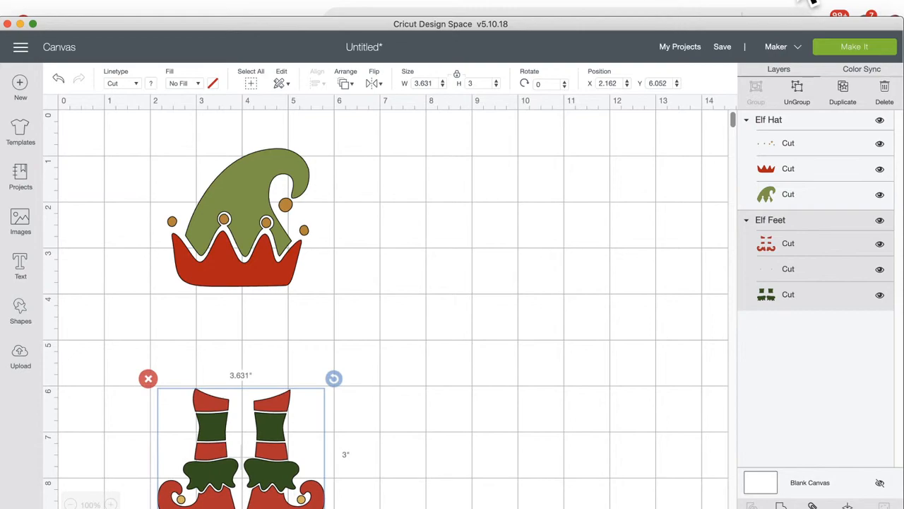
{"action": "left_click_drag", "start_coordinate": [757, 23], "coordinate": [824, 22]}
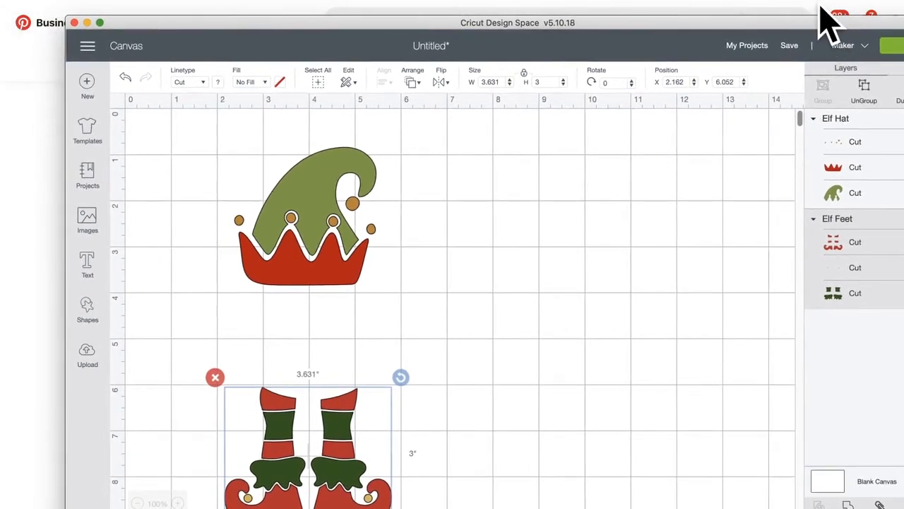
{"action": "left_click", "coordinate": [820, 4]}
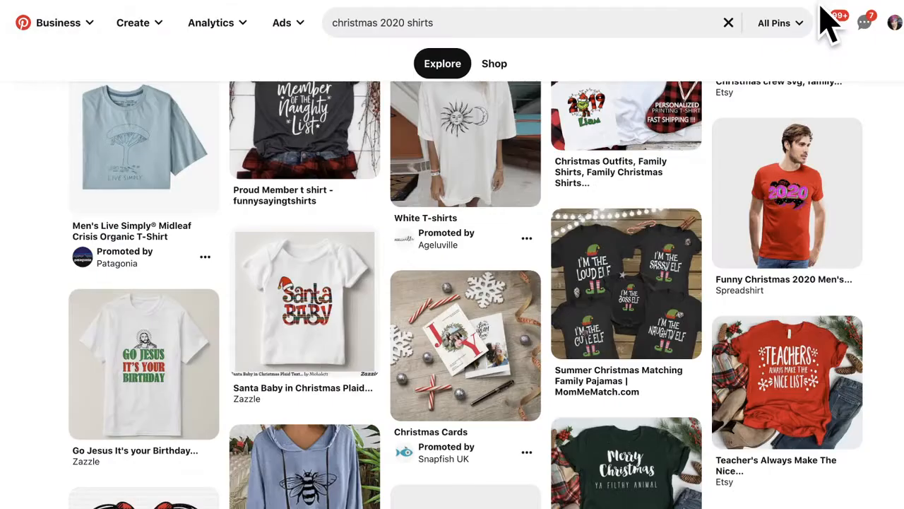
{"action": "left_click", "coordinate": [623, 279]}
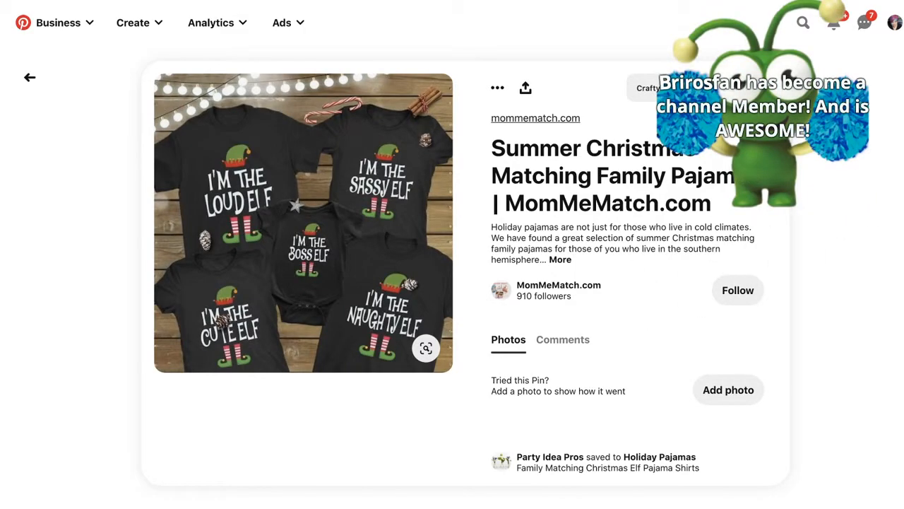
{"action": "key", "text": "super+Tab"}
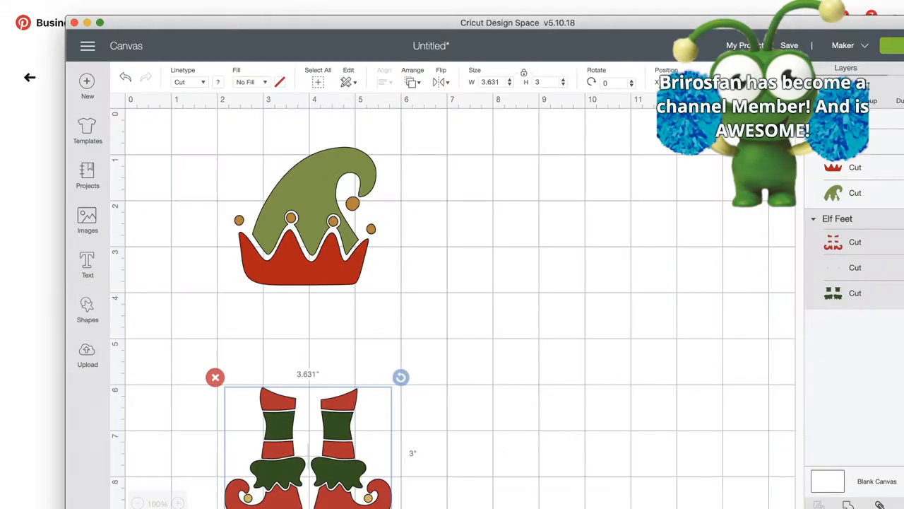
{"action": "left_click", "coordinate": [782, 10]}
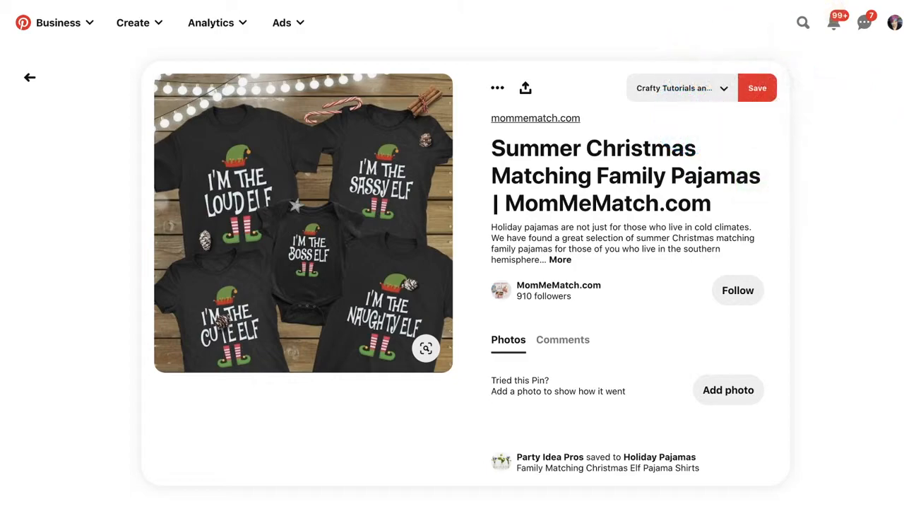
{"action": "key", "text": "super+Tab"}
{"action": "left_click", "coordinate": [323, 205]}
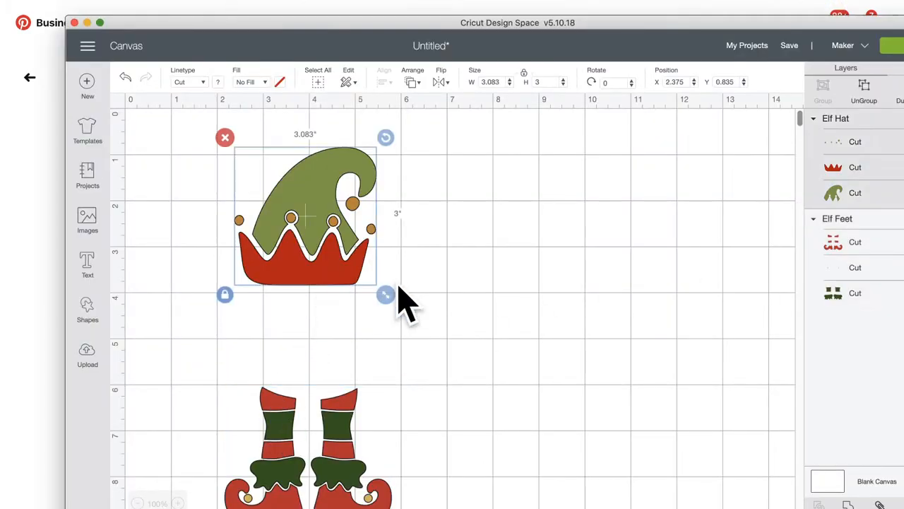
Step: Shrink the elf hat and feet to about 2.4 inches tall and reposition the feet
{"action": "left_click_drag", "start_coordinate": [386, 295], "coordinate": [356, 266]}
{"action": "left_click_drag", "start_coordinate": [351, 423], "coordinate": [337, 398]}
{"action": "left_click_drag", "start_coordinate": [384, 504], "coordinate": [352, 486]}
{"action": "mouse_move", "coordinate": [304, 432]}
{"action": "left_mouse_down"}
{"action": "mouse_move", "coordinate": [324, 437]}
{"action": "mouse_move", "coordinate": [316, 432]}
{"action": "left_mouse_up"}
{"action": "left_click", "coordinate": [313, 212]}
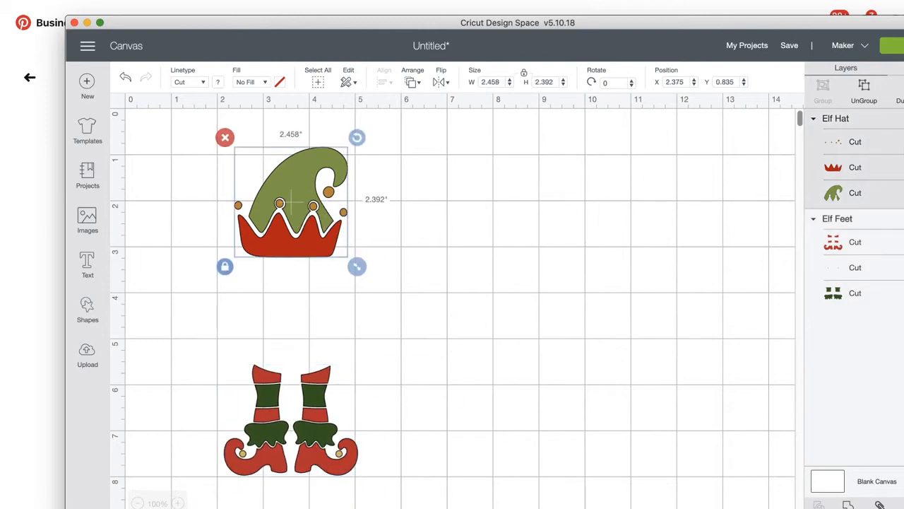
Step: In Color Sync, merge dark green into light green and orange into yellow
{"action": "left_click", "coordinate": [898, 68]}
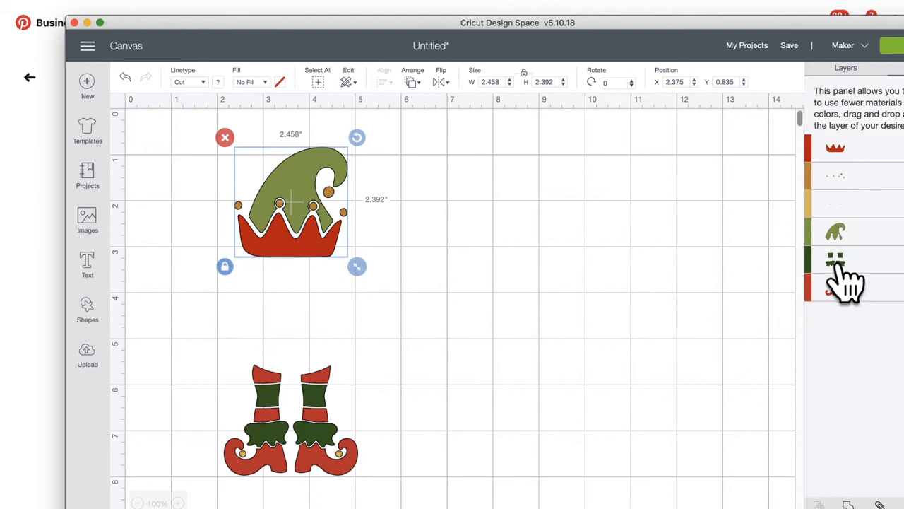
{"action": "left_click_drag", "start_coordinate": [841, 267], "coordinate": [832, 242]}
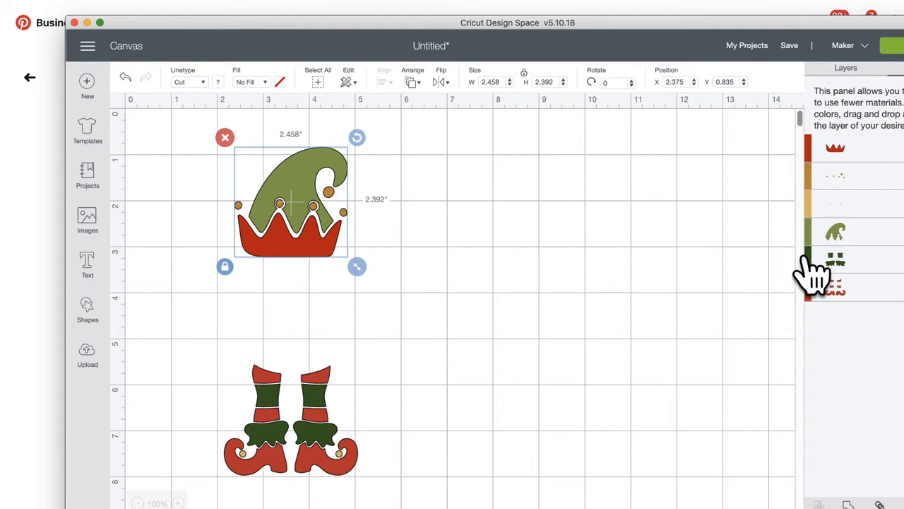
{"action": "left_click_drag", "start_coordinate": [806, 260], "coordinate": [817, 236]}
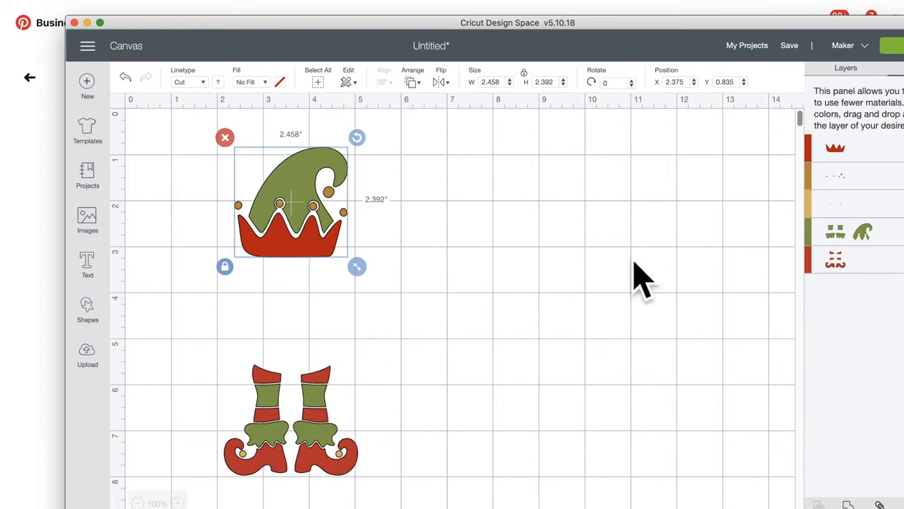
{"action": "left_click_drag", "start_coordinate": [809, 174], "coordinate": [821, 202]}
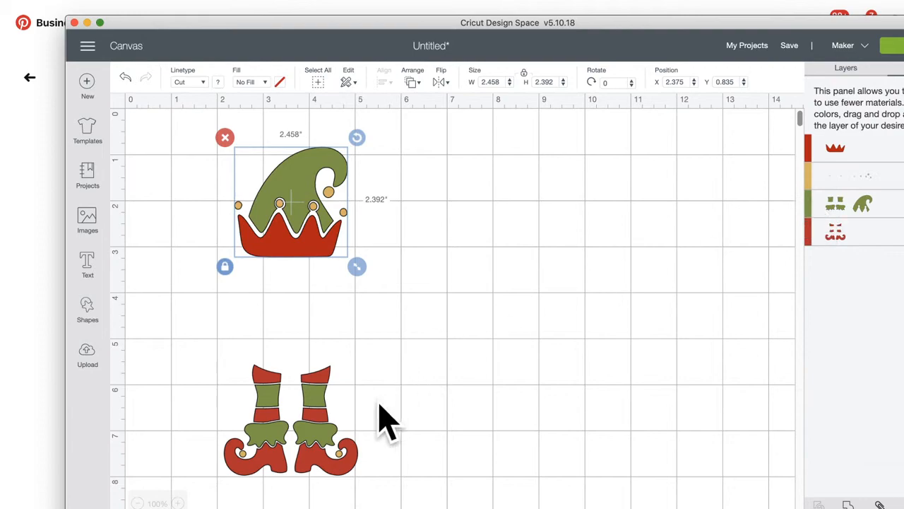
{"action": "left_click", "coordinate": [321, 413]}
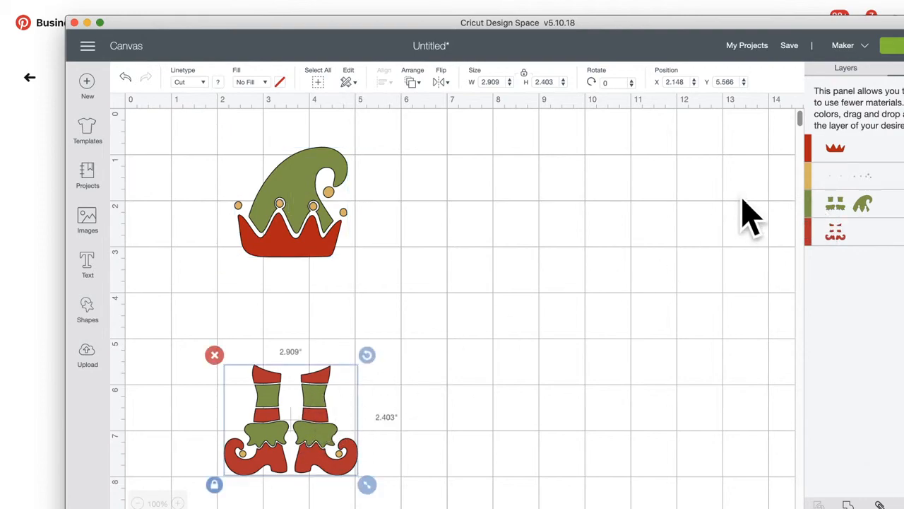
{"action": "left_click", "coordinate": [851, 70]}
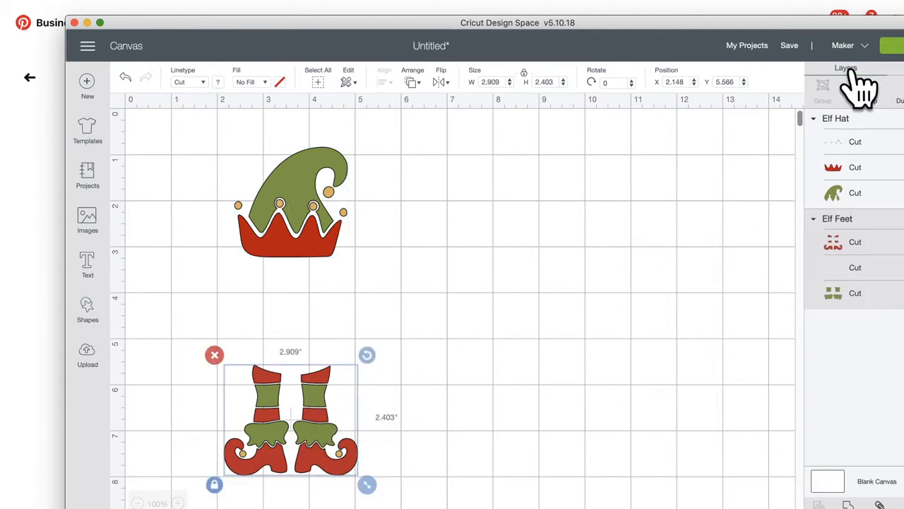
Step: Hide the square stripe contours on the green boot layer
{"action": "left_click", "coordinate": [860, 294]}
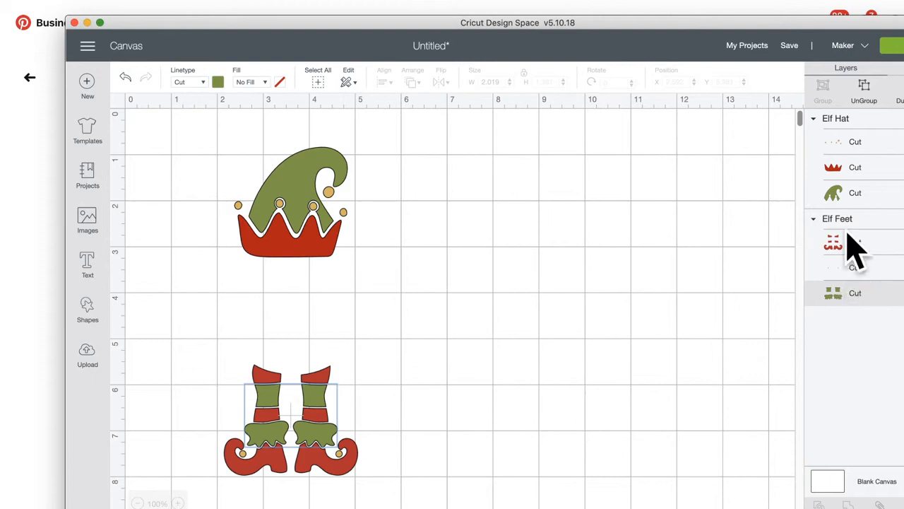
{"action": "left_click_drag", "start_coordinate": [810, 22], "coordinate": [777, 20]}
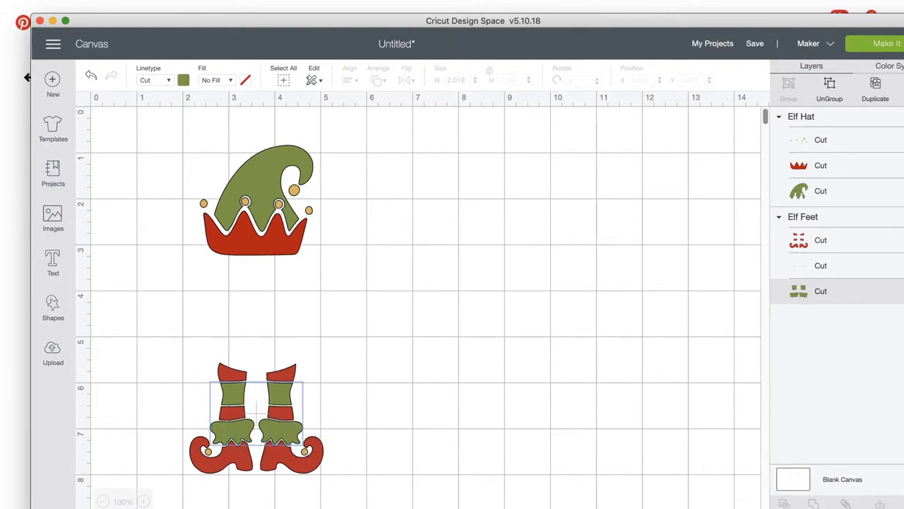
{"action": "left_click", "coordinate": [903, 504]}
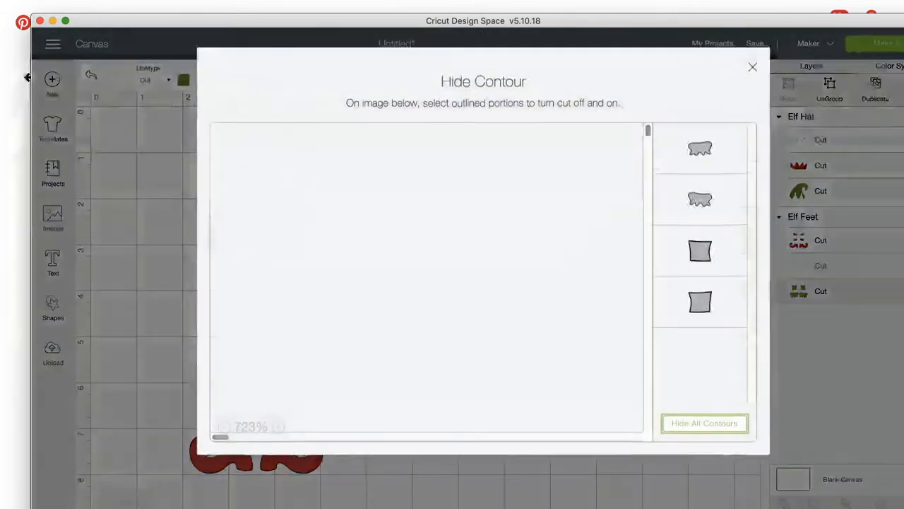
{"action": "left_click", "coordinate": [703, 256]}
{"action": "left_click", "coordinate": [710, 310]}
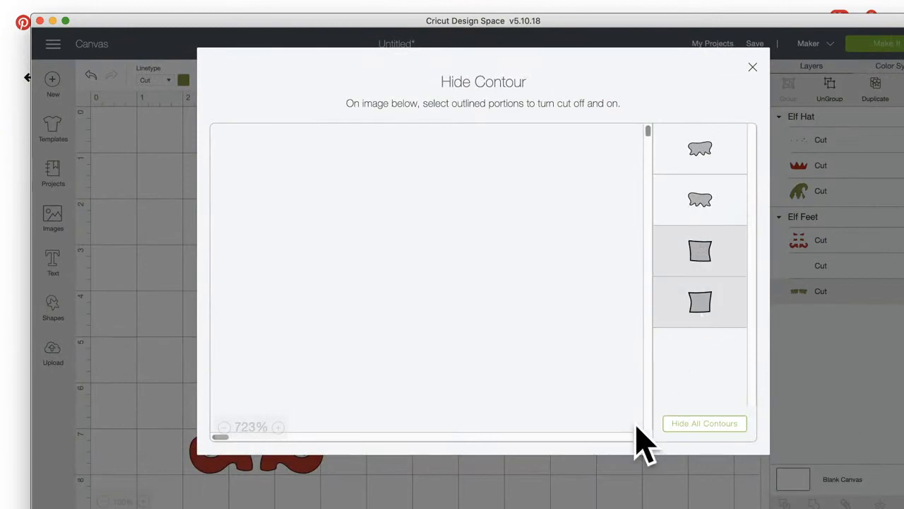
{"action": "left_click", "coordinate": [594, 495]}
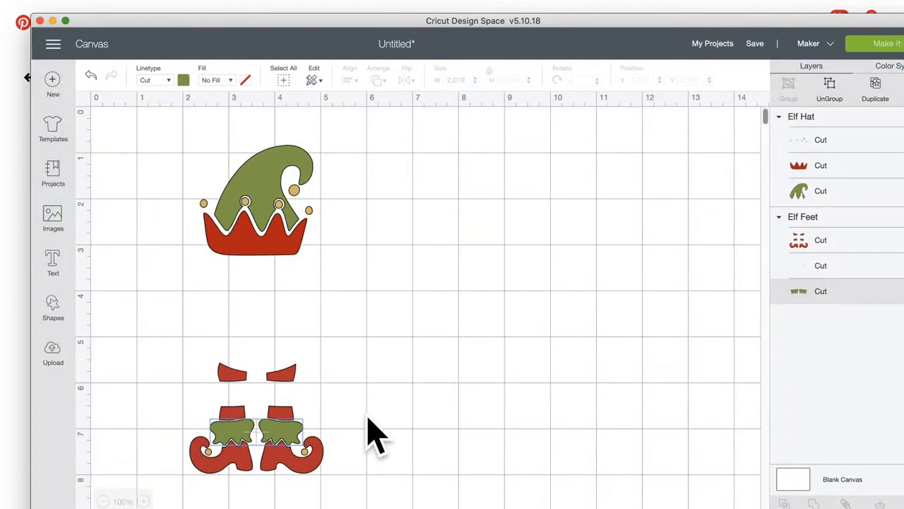
Step: Duplicate the green cuff layer and move the copy beside the boots
{"action": "left_click", "coordinate": [875, 88]}
{"action": "mouse_move", "coordinate": [292, 436]}
{"action": "left_mouse_down"}
{"action": "mouse_move", "coordinate": [335, 436]}
{"action": "mouse_move", "coordinate": [297, 436]}
{"action": "left_mouse_up"}
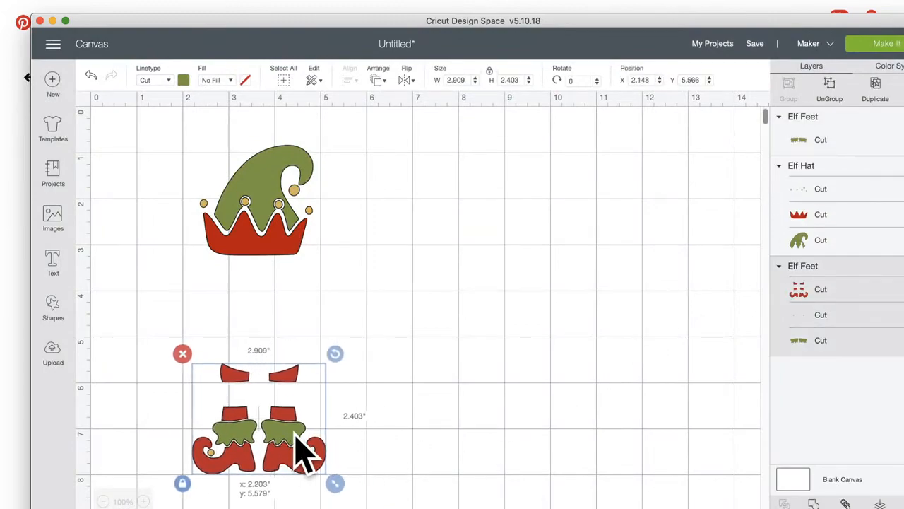
{"action": "left_click", "coordinate": [837, 346]}
{"action": "left_click", "coordinate": [877, 89]}
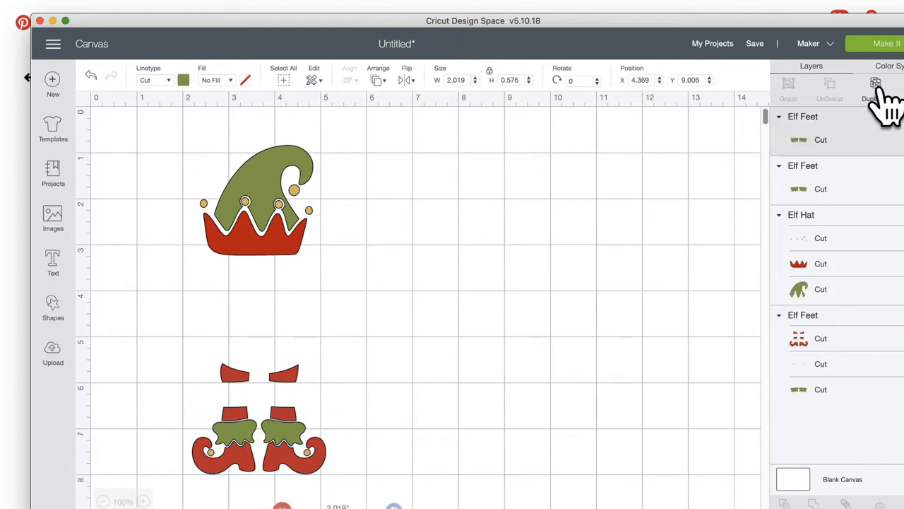
{"action": "scroll", "coordinate": [534, 424], "scroll_direction": "down", "scroll_amount": 5}
{"action": "left_click_drag", "start_coordinate": [360, 330], "coordinate": [452, 209]}
{"action": "left_click", "coordinate": [376, 188]}
{"action": "left_click_drag", "start_coordinate": [362, 318], "coordinate": [447, 206]}
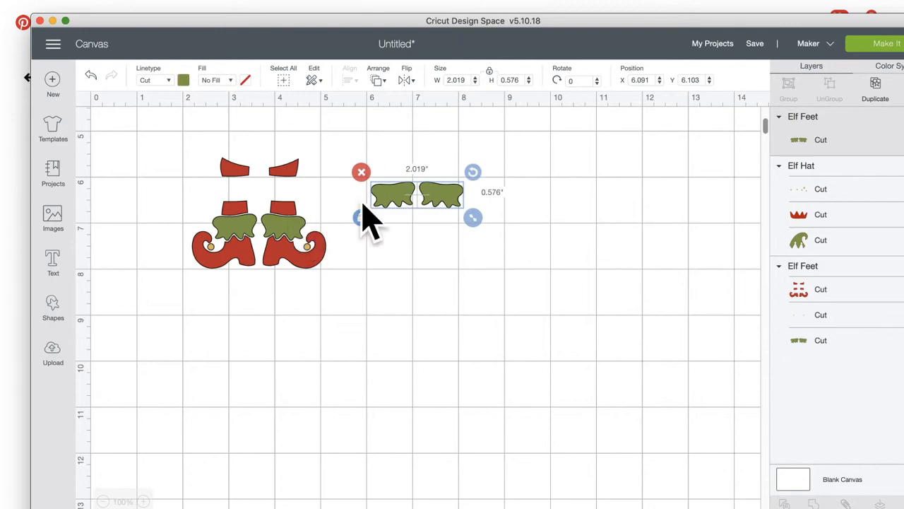
Step: On the duplicate, restore the square stripe pieces and hide both ruffle contours
{"action": "left_click", "coordinate": [879, 503]}
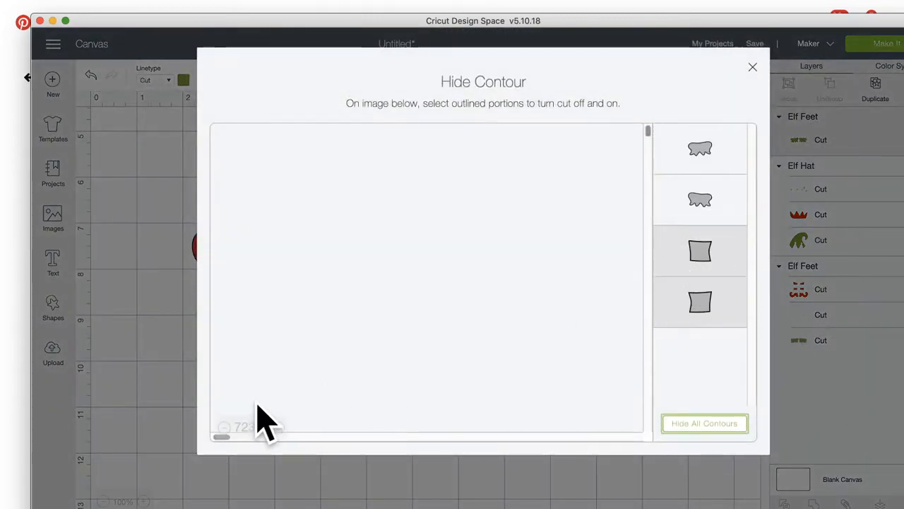
{"action": "left_click", "coordinate": [228, 426]}
{"action": "left_click", "coordinate": [227, 426]}
{"action": "left_click", "coordinate": [228, 427]}
{"action": "left_click", "coordinate": [228, 427]}
{"action": "left_click", "coordinate": [228, 427]}
{"action": "left_click", "coordinate": [228, 426]}
{"action": "left_click", "coordinate": [227, 427]}
{"action": "left_click", "coordinate": [228, 427]}
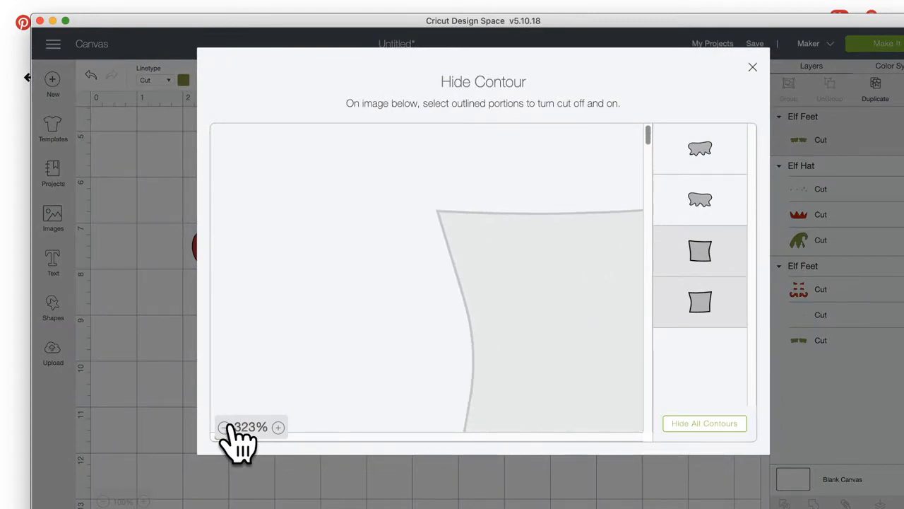
{"action": "left_click", "coordinate": [227, 427]}
{"action": "left_click", "coordinate": [228, 427]}
{"action": "left_click", "coordinate": [228, 426]}
{"action": "left_click", "coordinate": [227, 426]}
{"action": "left_click", "coordinate": [228, 426]}
{"action": "left_click", "coordinate": [228, 427]}
{"action": "left_click", "coordinate": [227, 427]}
{"action": "left_click", "coordinate": [227, 427]}
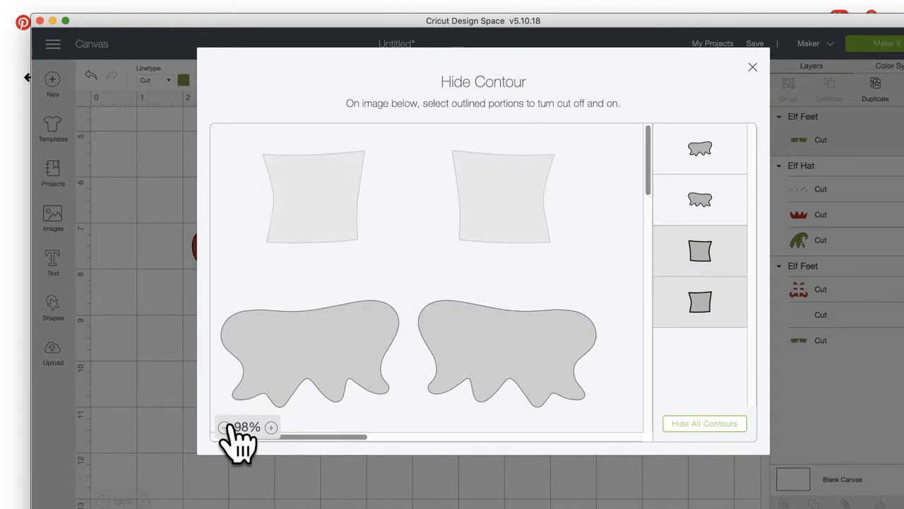
{"action": "left_click", "coordinate": [228, 427]}
{"action": "left_click", "coordinate": [270, 427]}
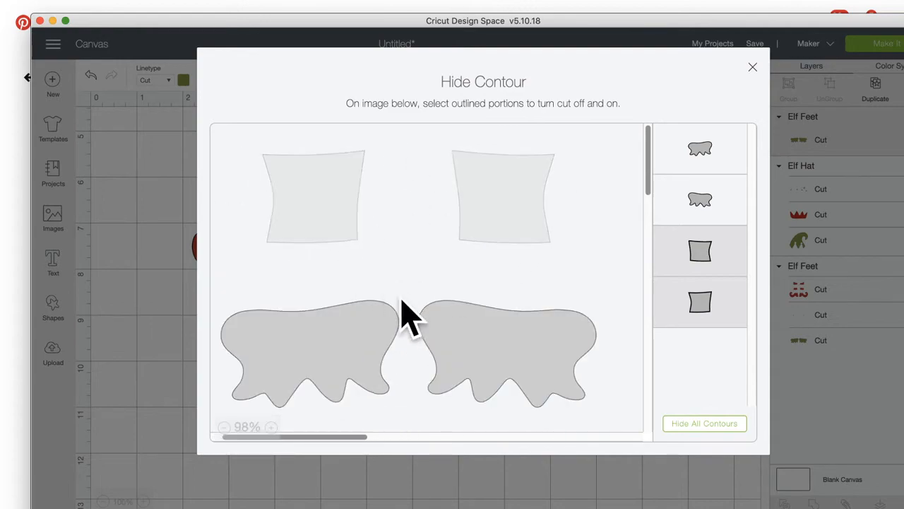
{"action": "left_click", "coordinate": [332, 216]}
{"action": "left_click", "coordinate": [521, 216]}
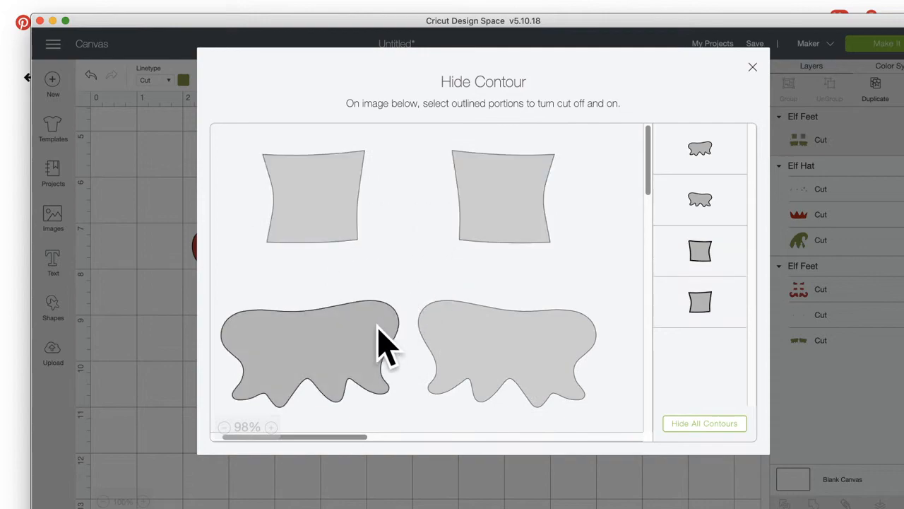
{"action": "left_click", "coordinate": [385, 321]}
{"action": "left_click", "coordinate": [498, 329]}
{"action": "left_click", "coordinate": [472, 469]}
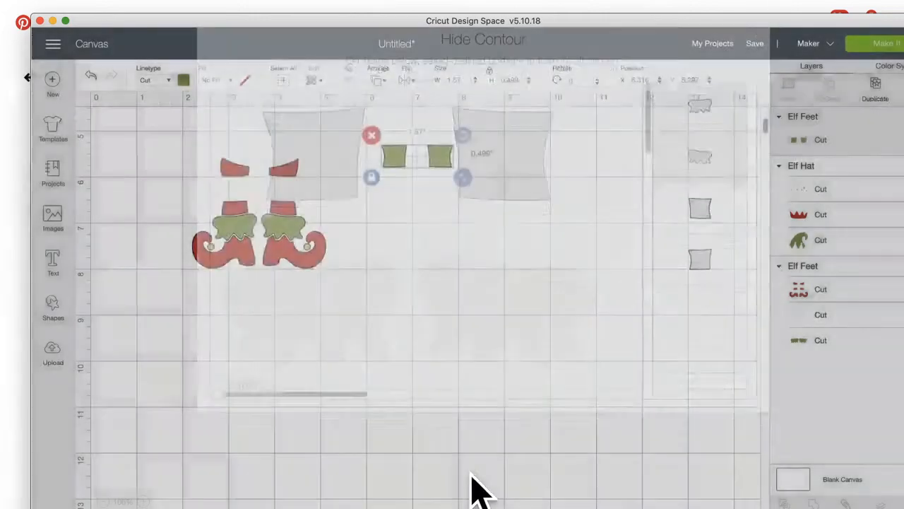
Step: Place the square pieces on the boots' middle stripes and colour them white
{"action": "left_click_drag", "start_coordinate": [442, 156], "coordinate": [293, 188]}
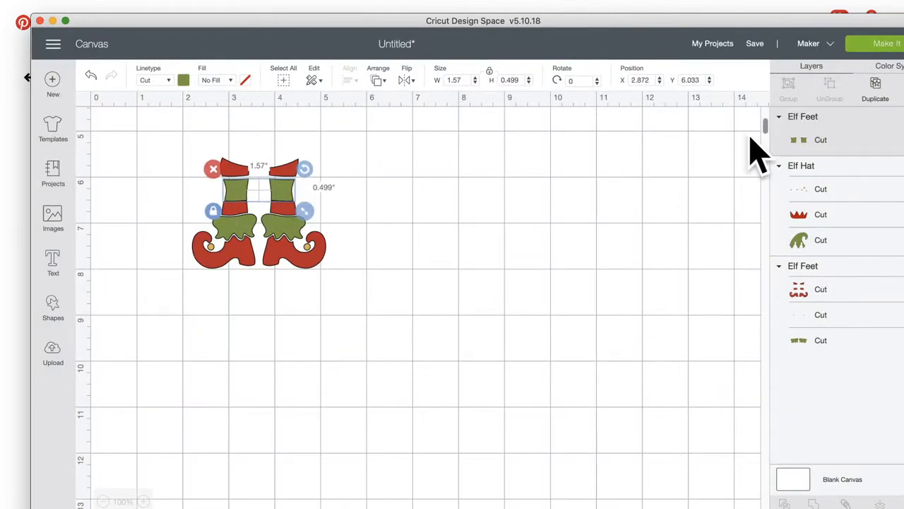
{"action": "left_click", "coordinate": [798, 135]}
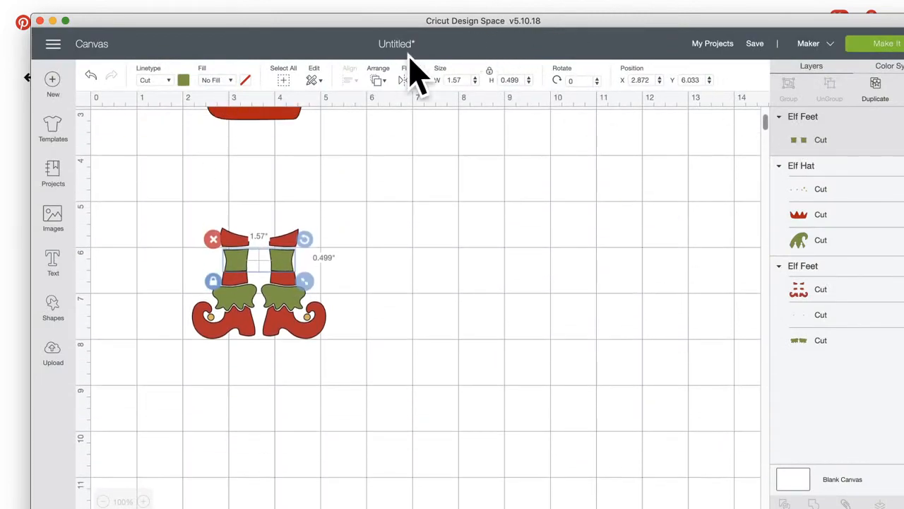
{"action": "left_click", "coordinate": [183, 80]}
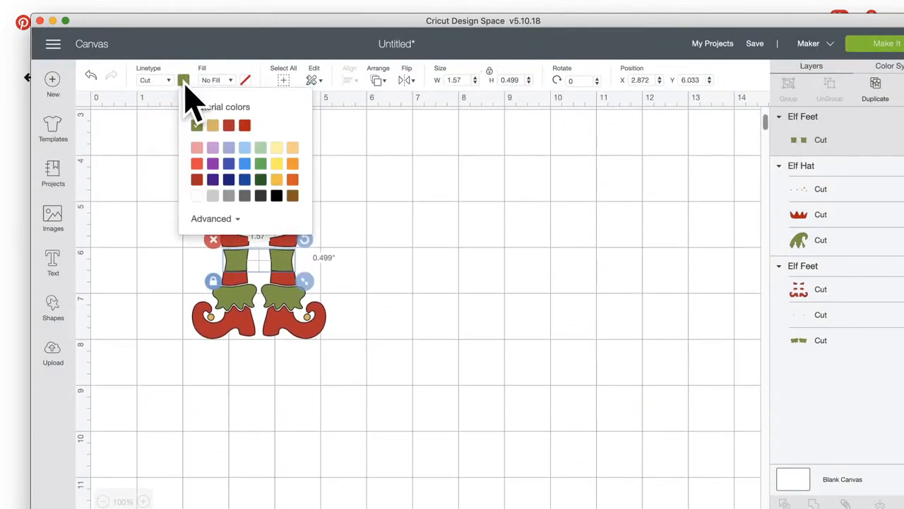
{"action": "left_click", "coordinate": [197, 195]}
{"action": "left_click", "coordinate": [434, 282]}
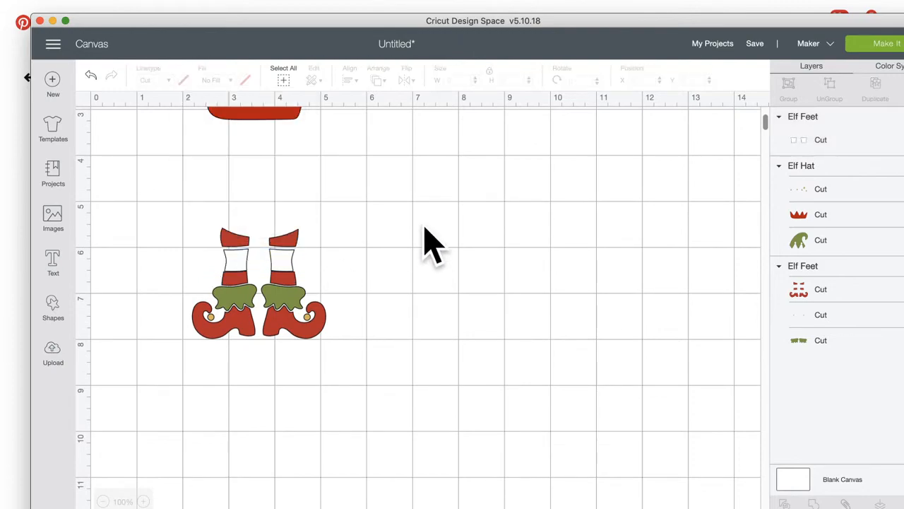
Step: Recolour the Blank Canvas background to pale blue #bfe1fb using the Advanced colour picker
{"action": "scroll", "coordinate": [459, 226], "scroll_direction": "up", "scroll_amount": 3}
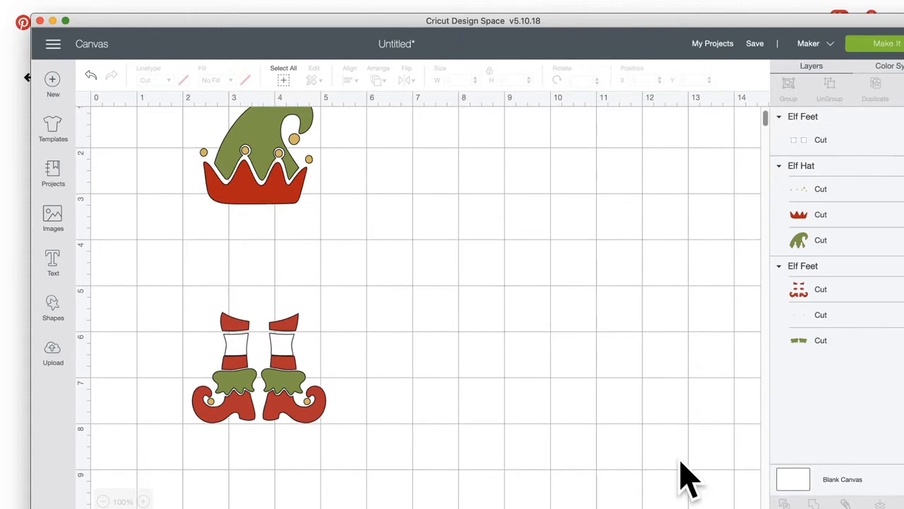
{"action": "left_click_drag", "start_coordinate": [543, 23], "coordinate": [507, 8]}
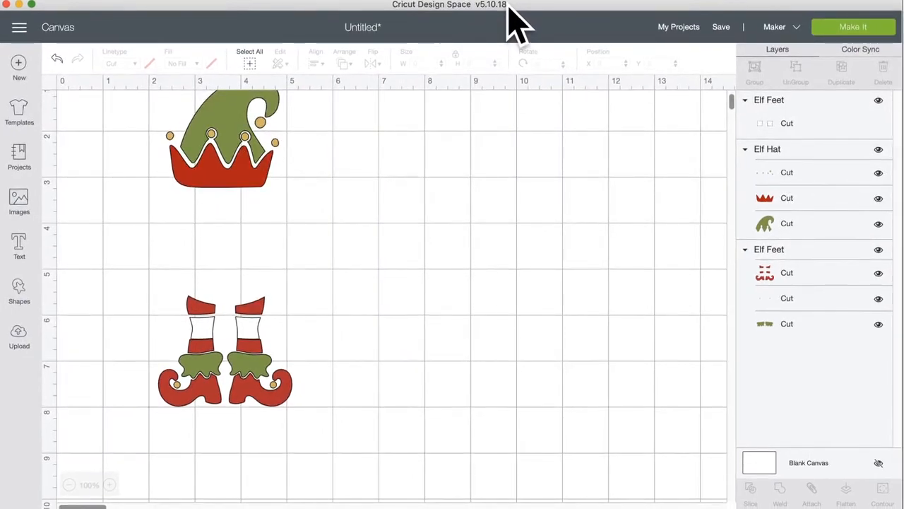
{"action": "left_click", "coordinate": [767, 465]}
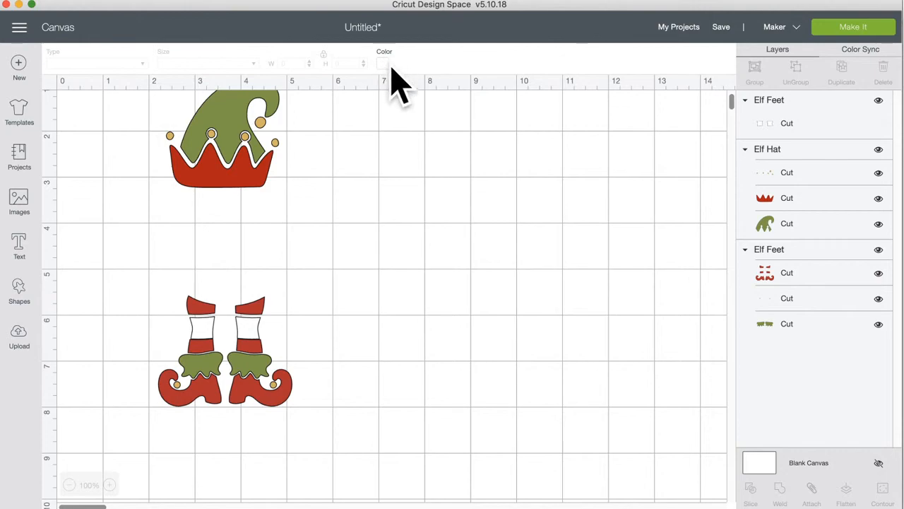
{"action": "left_click", "coordinate": [382, 64]}
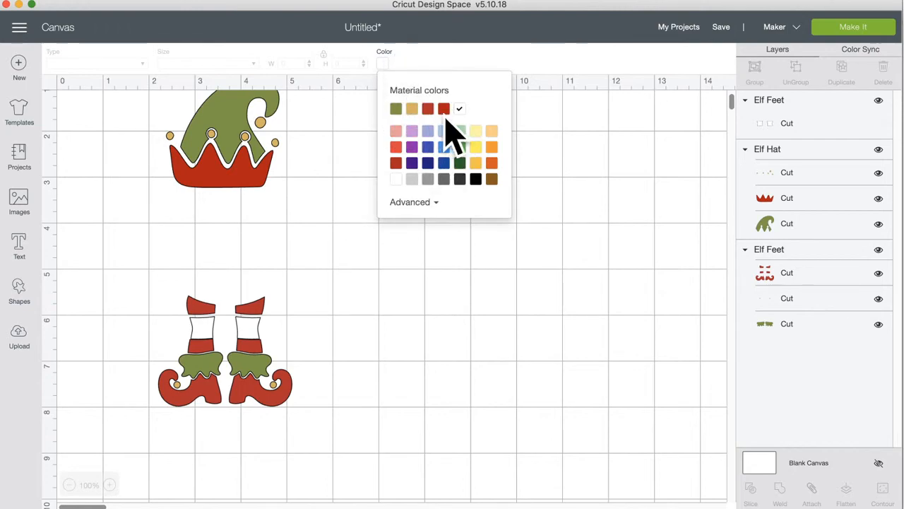
{"action": "left_click", "coordinate": [418, 202]}
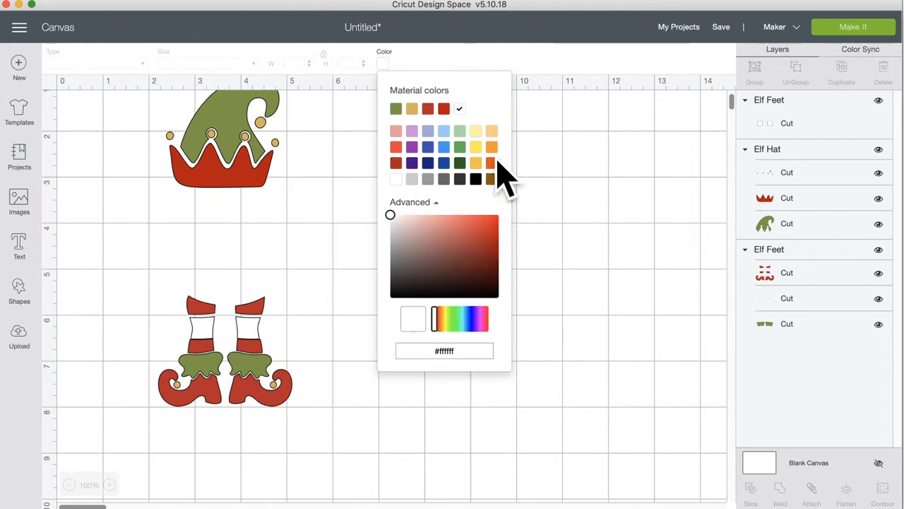
{"action": "left_click", "coordinate": [444, 131]}
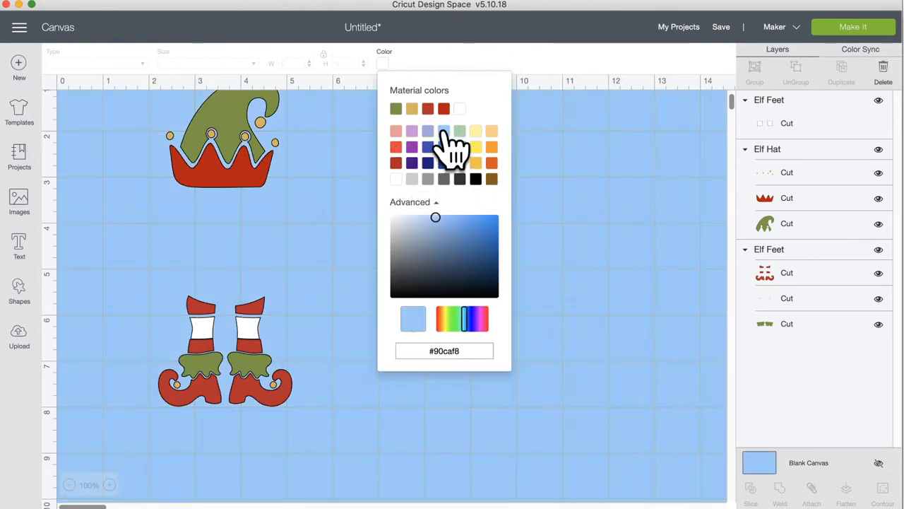
{"action": "left_click", "coordinate": [416, 217]}
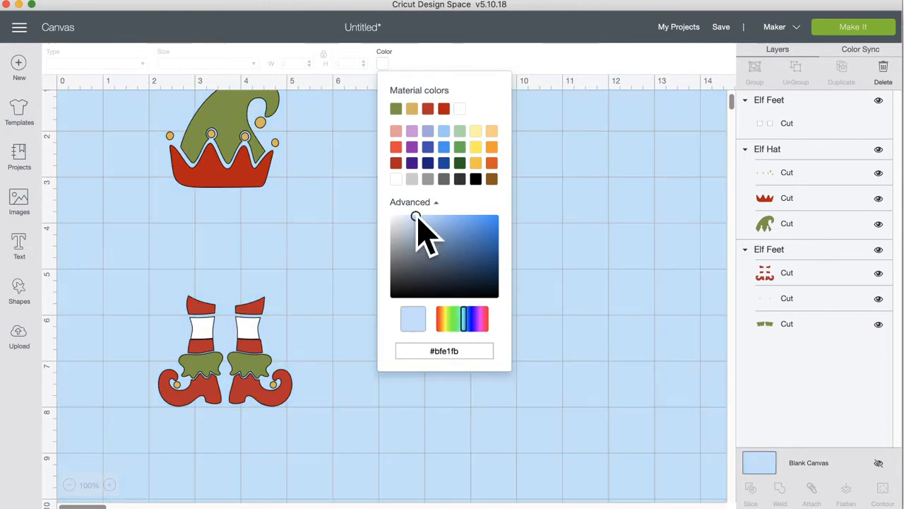
{"action": "left_click", "coordinate": [578, 220]}
{"action": "scroll", "coordinate": [339, 329], "scroll_direction": "up", "scroll_amount": 3}
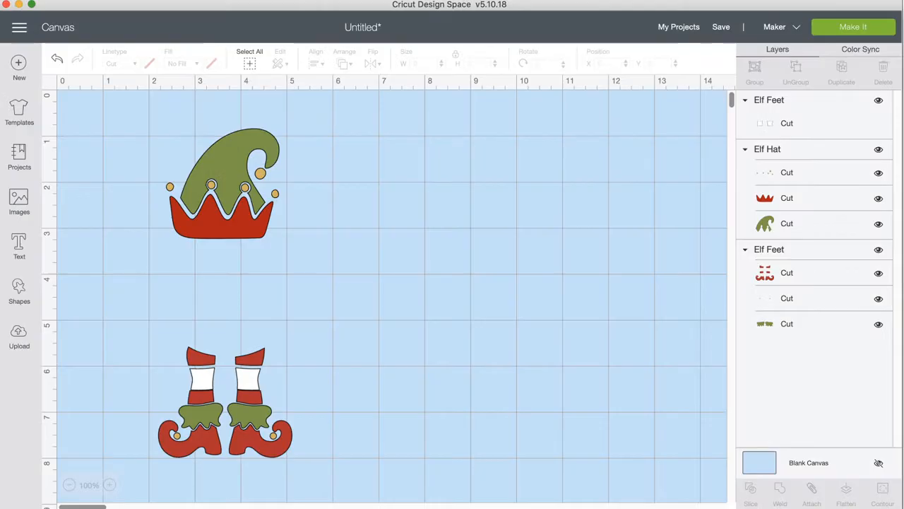
Step: Add Cricut Sans text reading 'I'M THE' over 'CUTE ELF' on the canvas
{"action": "left_click", "coordinate": [19, 242]}
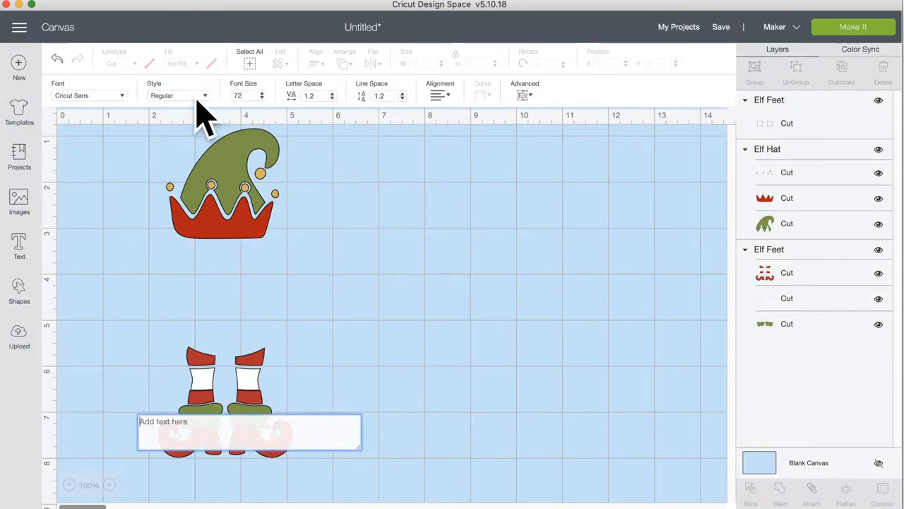
{"action": "left_click", "coordinate": [106, 95]}
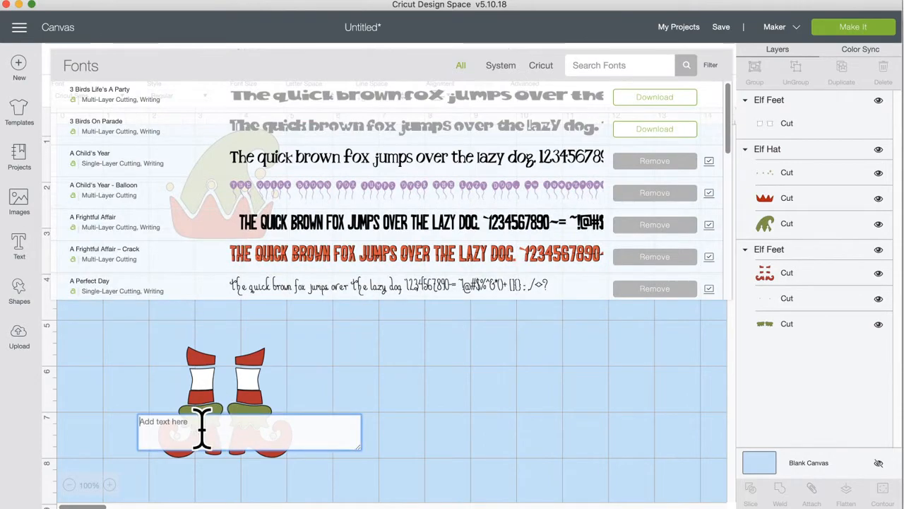
{"action": "type", "text": "I"}
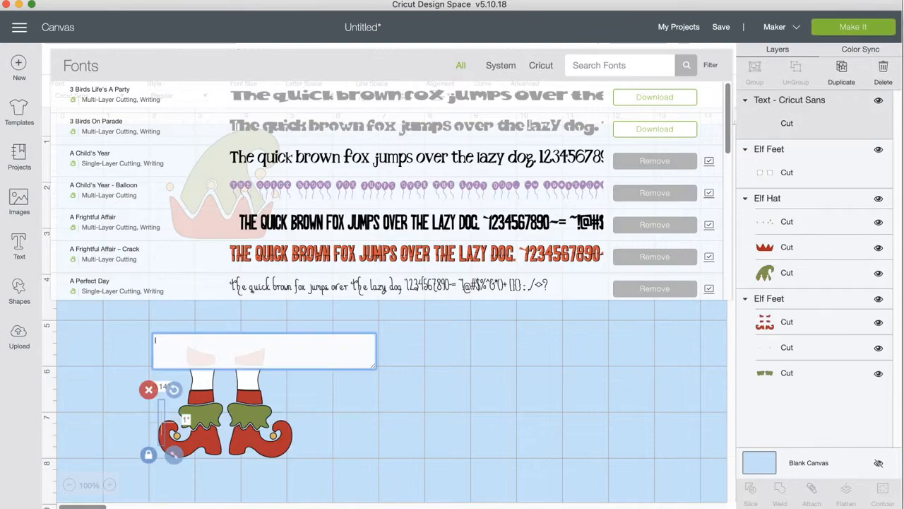
{"action": "type", "text": "'M"}
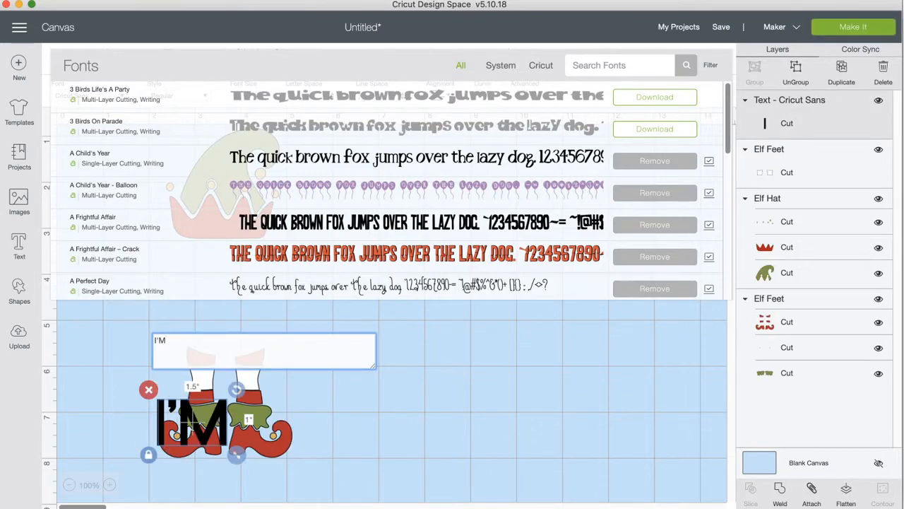
{"action": "type", "text": " THE "}
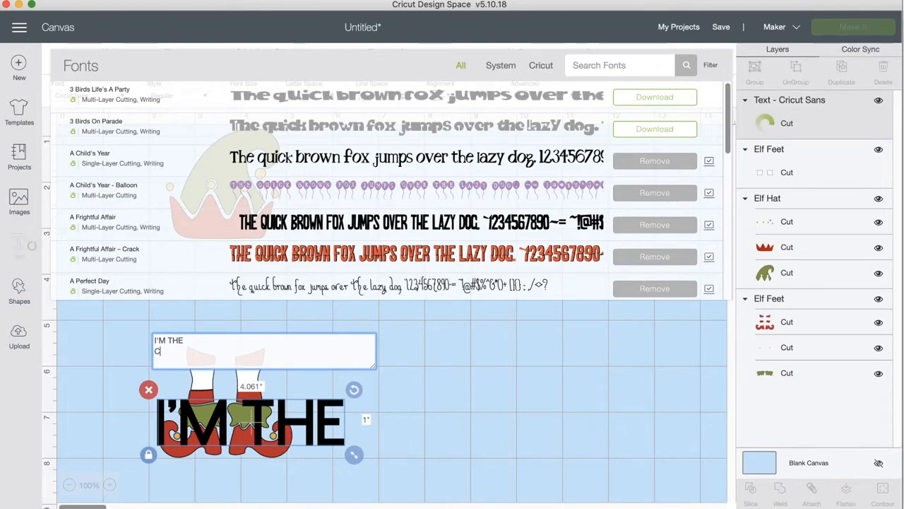
{"action": "type", "text": "CUTE ELF"}
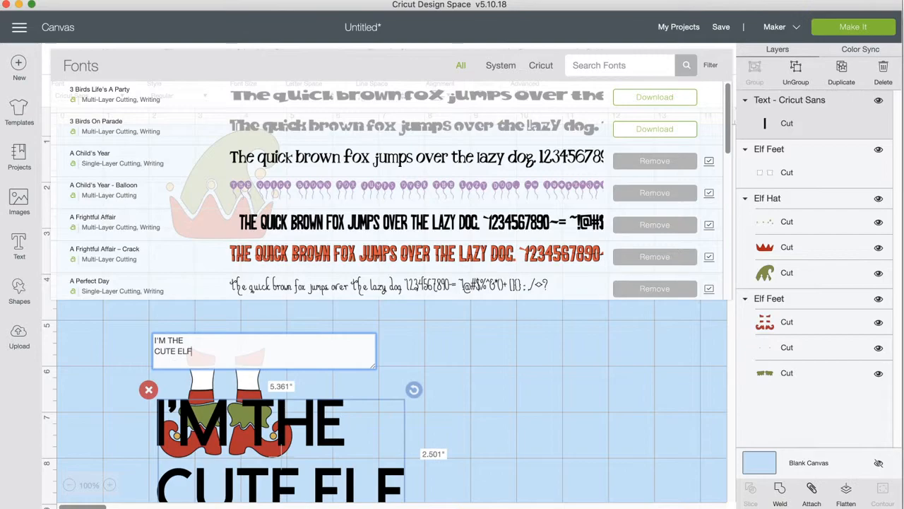
{"action": "left_click", "coordinate": [514, 397]}
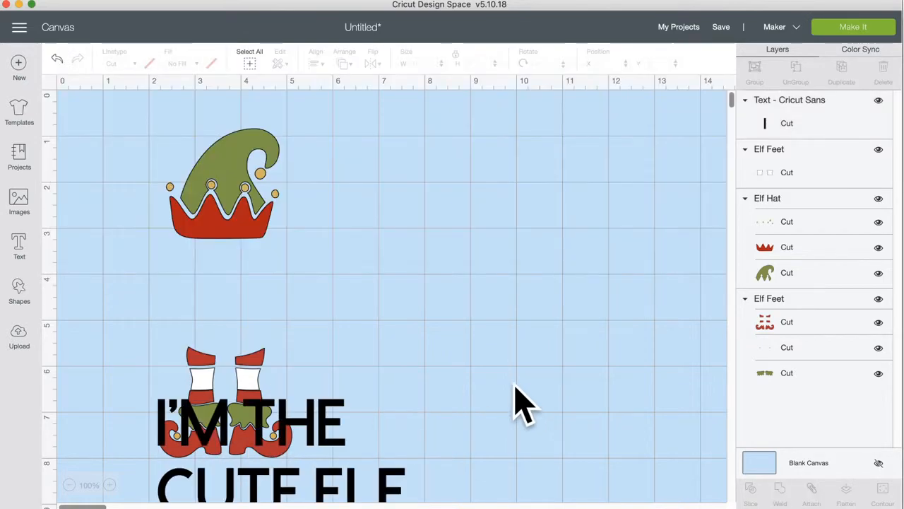
Step: Move the text just below the hat, then group the elf feet pieces and lower them
{"action": "left_click_drag", "start_coordinate": [305, 424], "coordinate": [276, 260]}
{"action": "left_click_drag", "start_coordinate": [330, 463], "coordinate": [163, 381]}
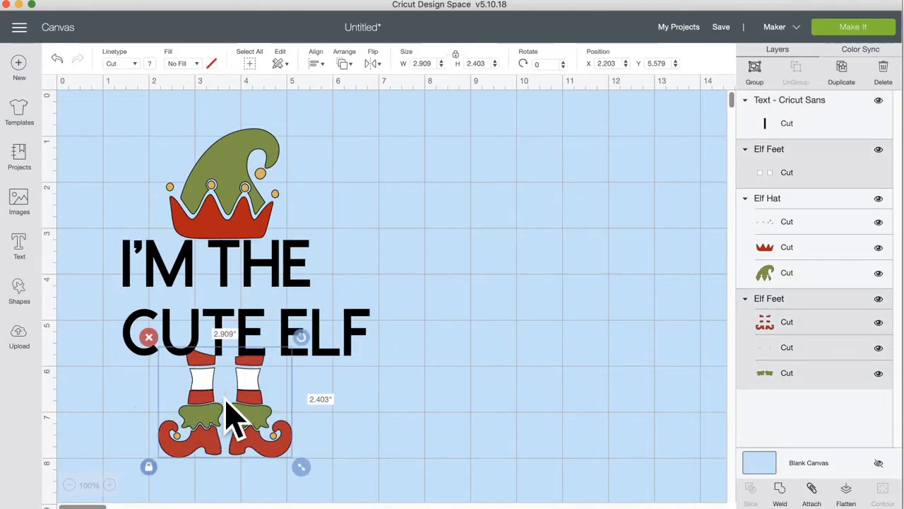
{"action": "left_click", "coordinate": [763, 70]}
{"action": "left_click_drag", "start_coordinate": [250, 435], "coordinate": [259, 464]}
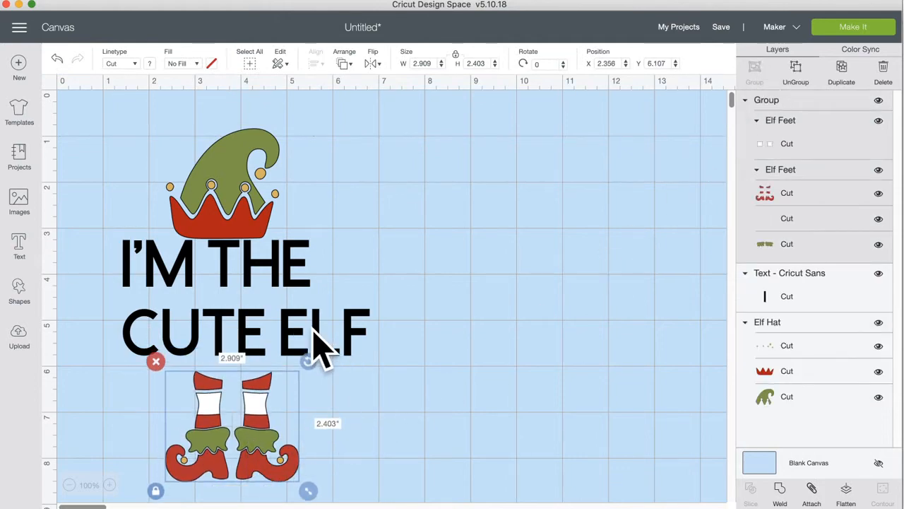
{"action": "left_click_drag", "start_coordinate": [248, 432], "coordinate": [243, 433]}
Step: Position the text between hat and feet and centre-align its two lines
{"action": "left_click_drag", "start_coordinate": [313, 347], "coordinate": [309, 352]}
{"action": "left_click", "coordinate": [440, 96]}
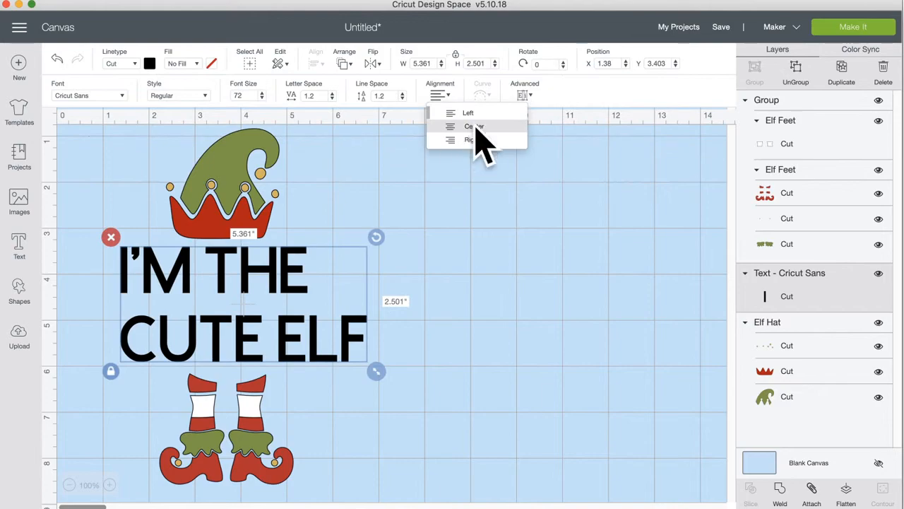
{"action": "left_click", "coordinate": [472, 127]}
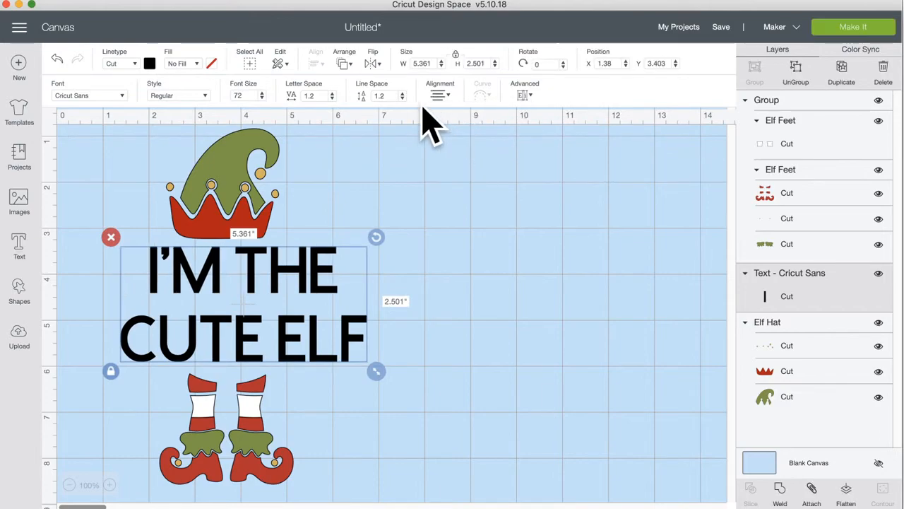
{"action": "left_click", "coordinate": [106, 95]}
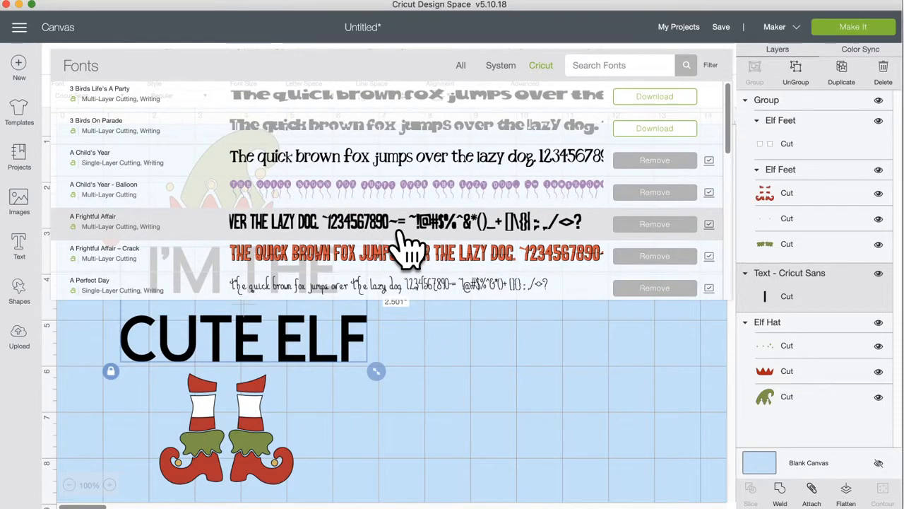
Step: Apply the A Frightful Affair font to the I'M THE CUTE ELF text
{"action": "scroll", "coordinate": [410, 243], "scroll_direction": "down", "scroll_amount": 3}
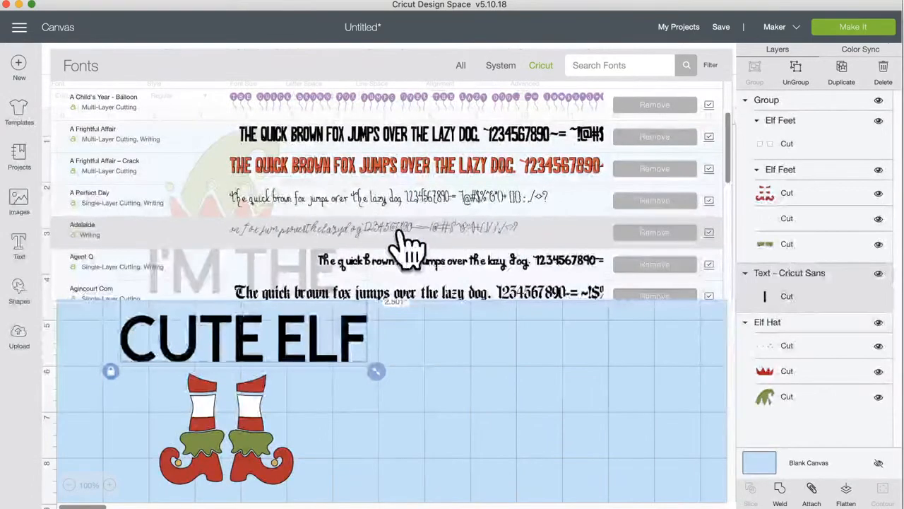
{"action": "left_click", "coordinate": [374, 142]}
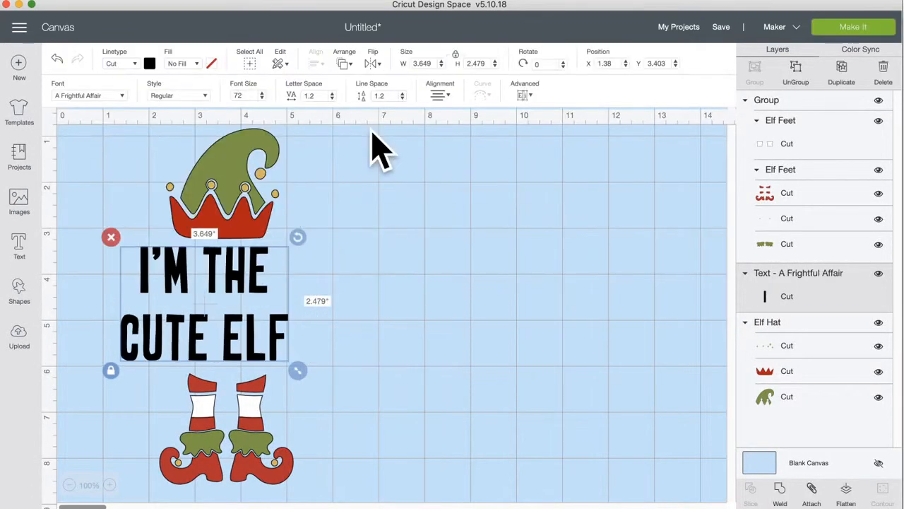
Step: Centre the text under the hat and place a duplicate on the empty canvas at right
{"action": "left_click_drag", "start_coordinate": [279, 334], "coordinate": [302, 339]}
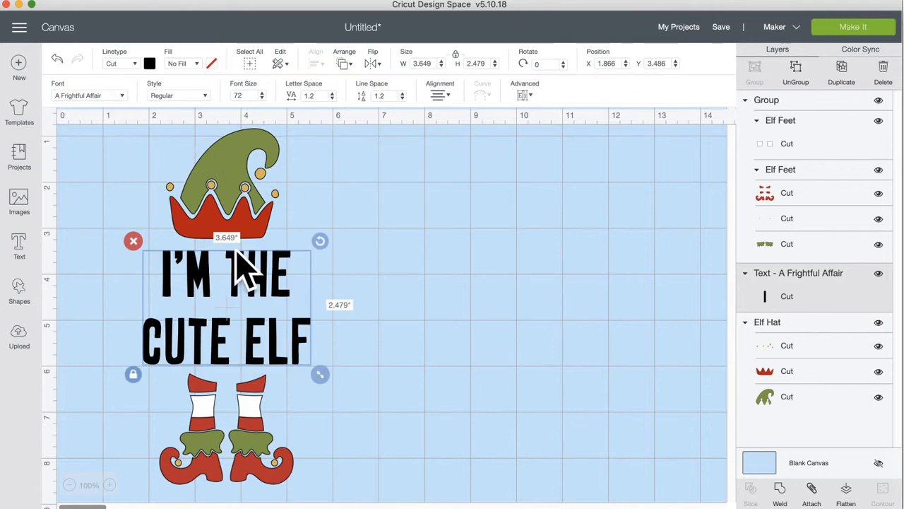
{"action": "left_click", "coordinate": [845, 78]}
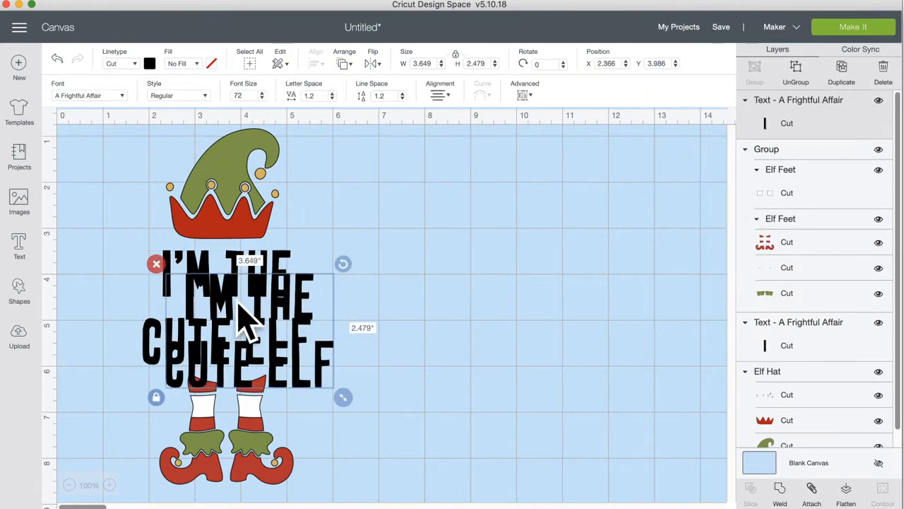
{"action": "left_click_drag", "start_coordinate": [282, 300], "coordinate": [478, 274]}
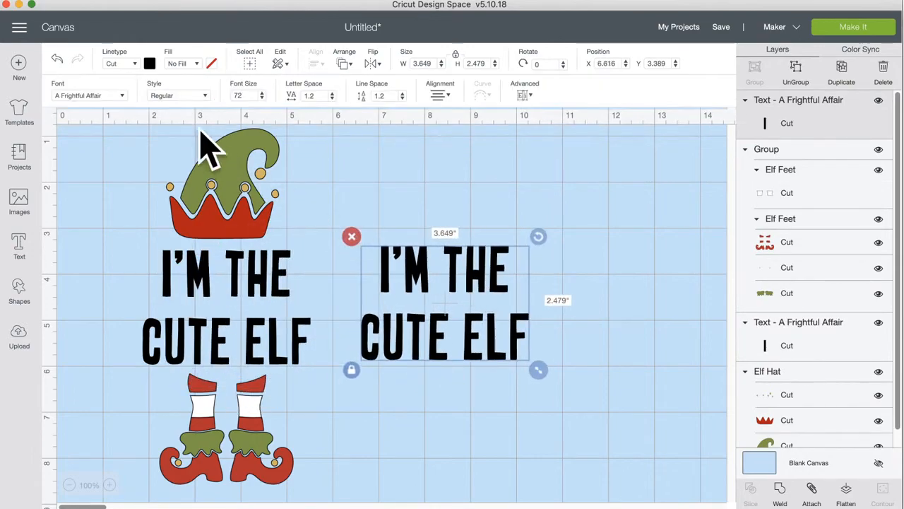
Step: Try the Boys Will Be Boys - Block font on the copy
{"action": "left_click", "coordinate": [117, 97]}
{"action": "scroll", "coordinate": [121, 111], "scroll_direction": "down", "scroll_amount": 5}
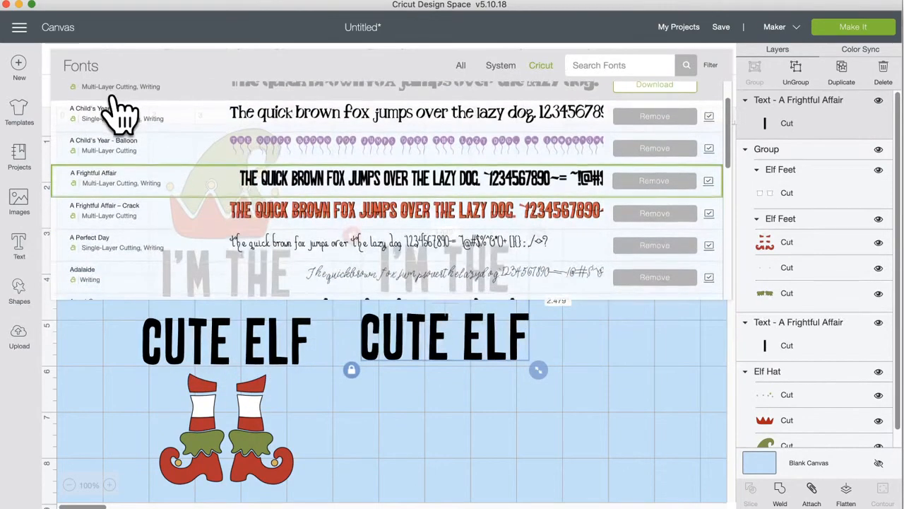
{"action": "scroll", "coordinate": [226, 241], "scroll_direction": "down", "scroll_amount": 2}
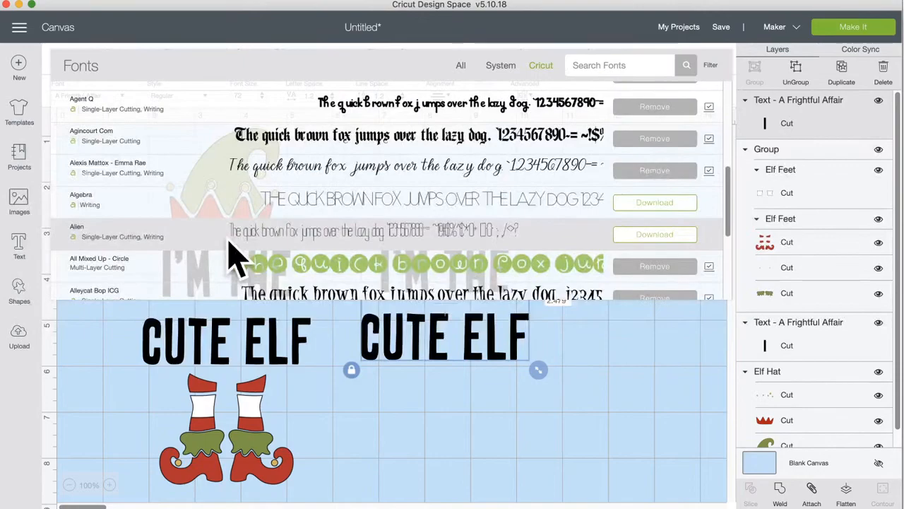
{"action": "scroll", "coordinate": [233, 254], "scroll_direction": "down", "scroll_amount": 5}
{"action": "scroll", "coordinate": [233, 254], "scroll_direction": "down", "scroll_amount": 5}
{"action": "scroll", "coordinate": [228, 242], "scroll_direction": "down", "scroll_amount": 2}
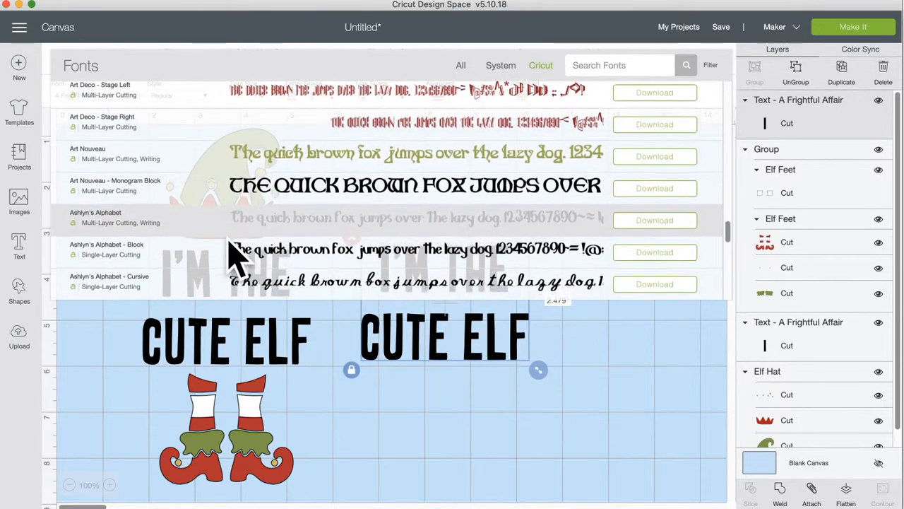
{"action": "scroll", "coordinate": [236, 256], "scroll_direction": "down", "scroll_amount": 1}
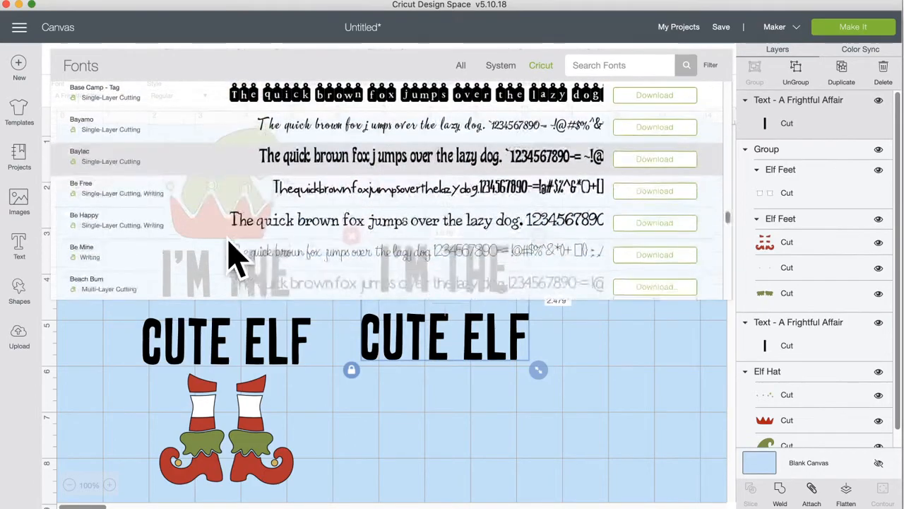
{"action": "scroll", "coordinate": [233, 255], "scroll_direction": "down", "scroll_amount": 10}
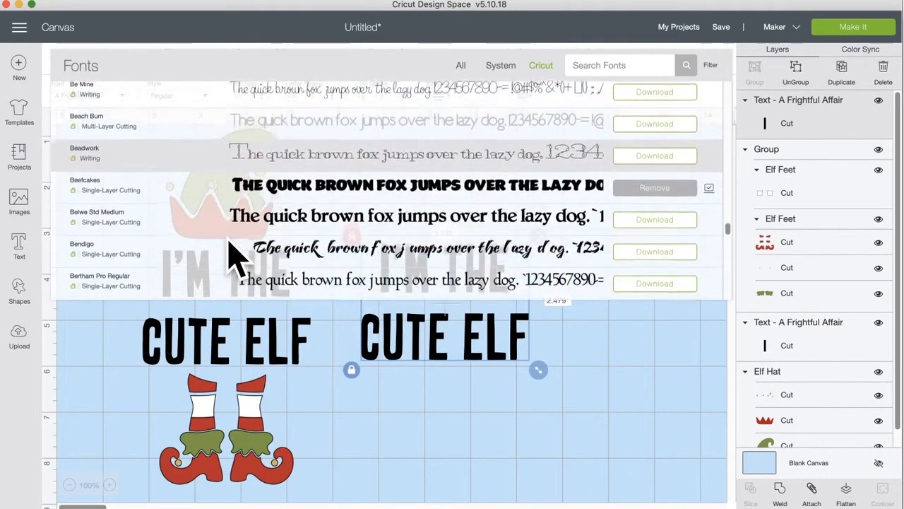
{"action": "scroll", "coordinate": [234, 254], "scroll_direction": "down", "scroll_amount": 6}
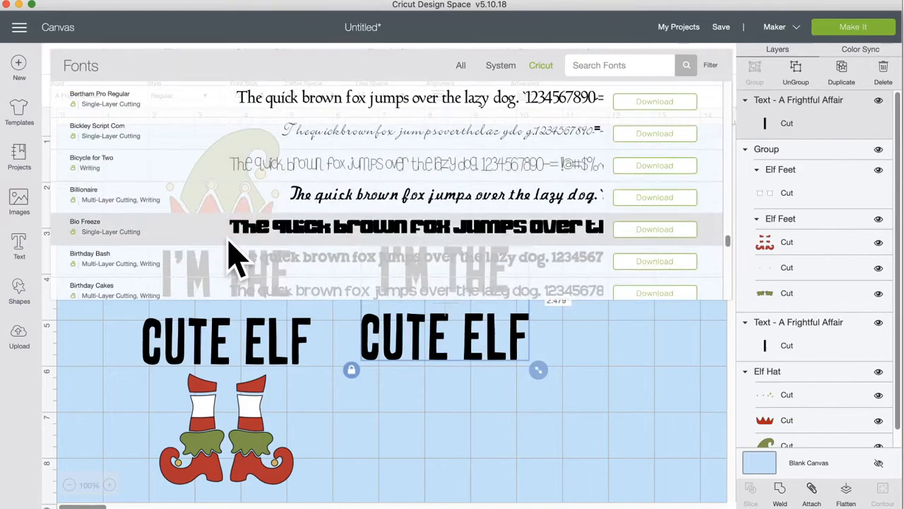
{"action": "scroll", "coordinate": [233, 254], "scroll_direction": "down", "scroll_amount": 6}
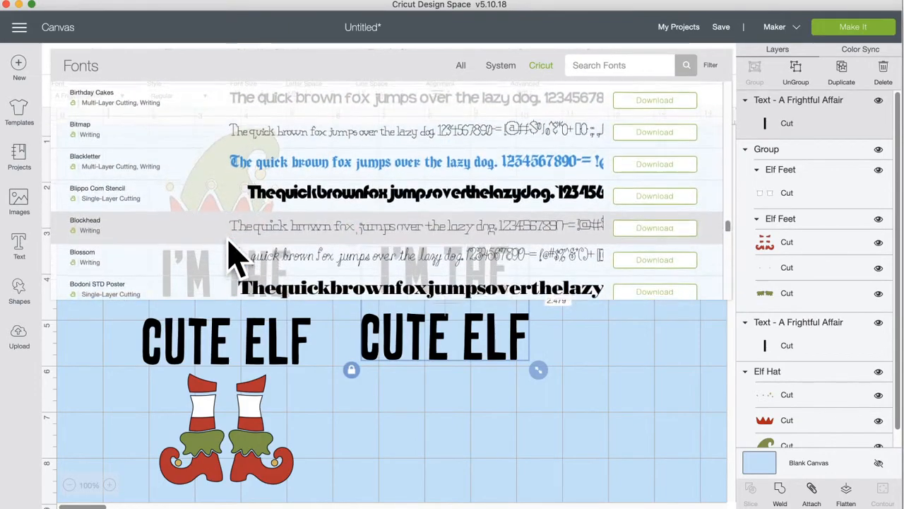
{"action": "scroll", "coordinate": [234, 254], "scroll_direction": "down", "scroll_amount": 6}
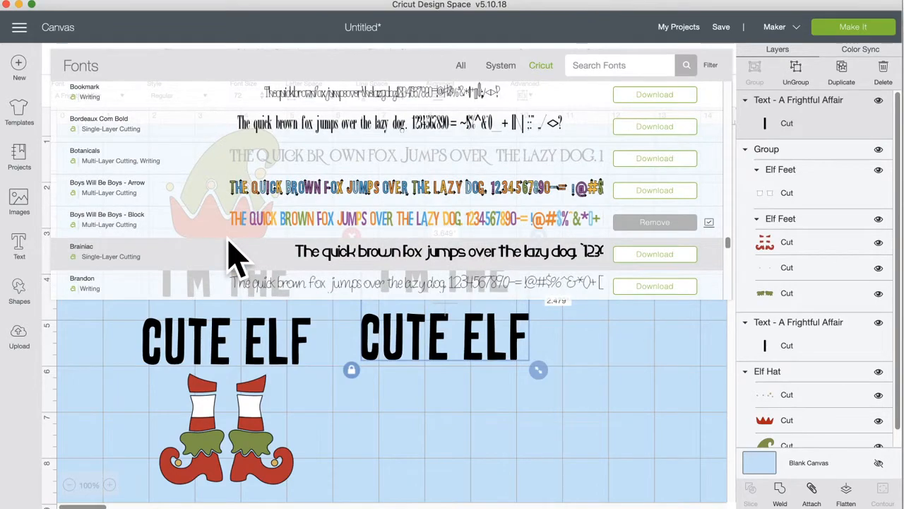
{"action": "left_click", "coordinate": [264, 220]}
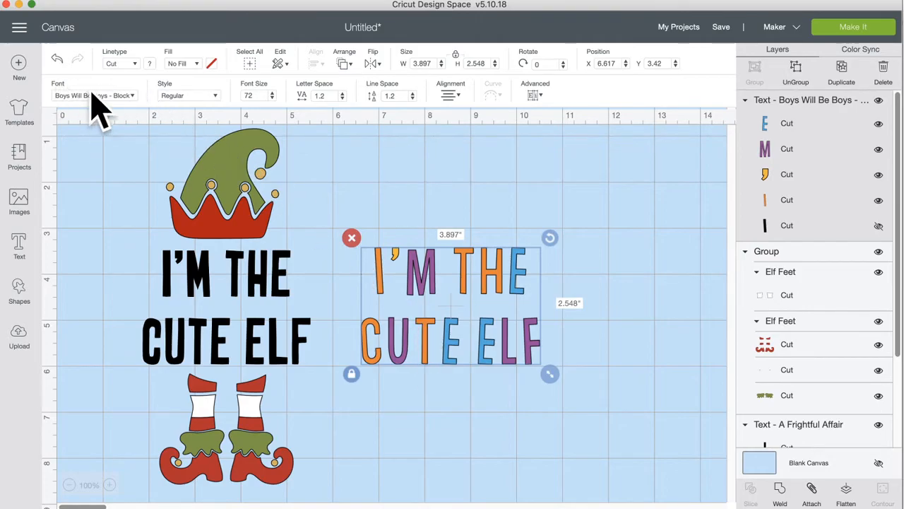
Step: Switch the copy to the Caveman Carvings font
{"action": "left_click", "coordinate": [120, 95]}
{"action": "scroll", "coordinate": [125, 113], "scroll_direction": "down", "scroll_amount": 15}
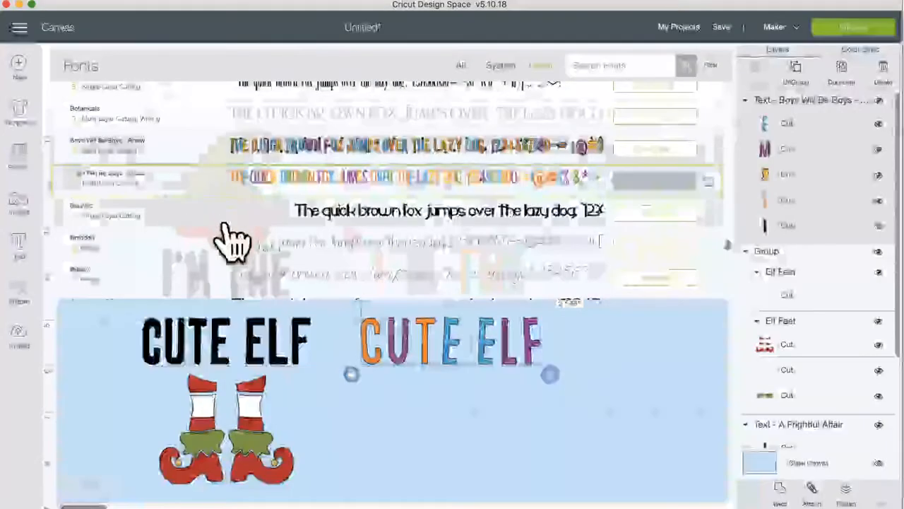
{"action": "scroll", "coordinate": [238, 244], "scroll_direction": "down", "scroll_amount": 2}
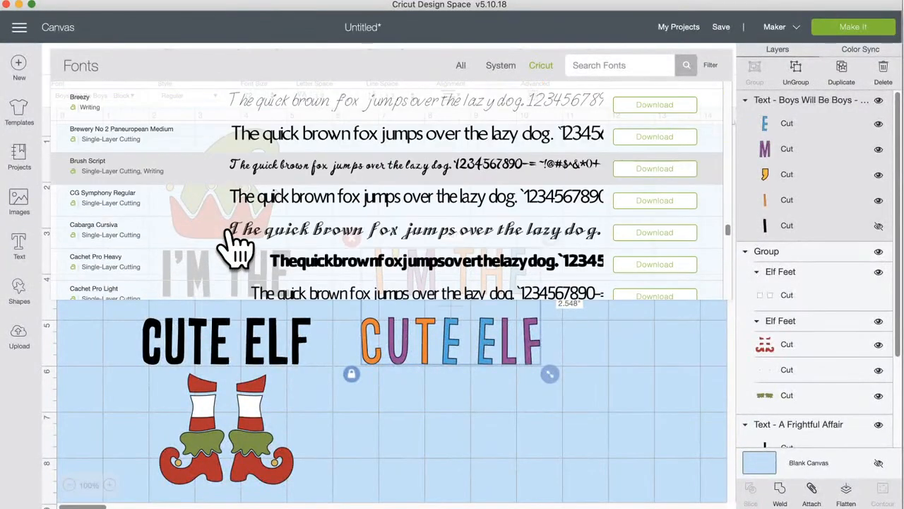
{"action": "scroll", "coordinate": [238, 244], "scroll_direction": "down", "scroll_amount": 3}
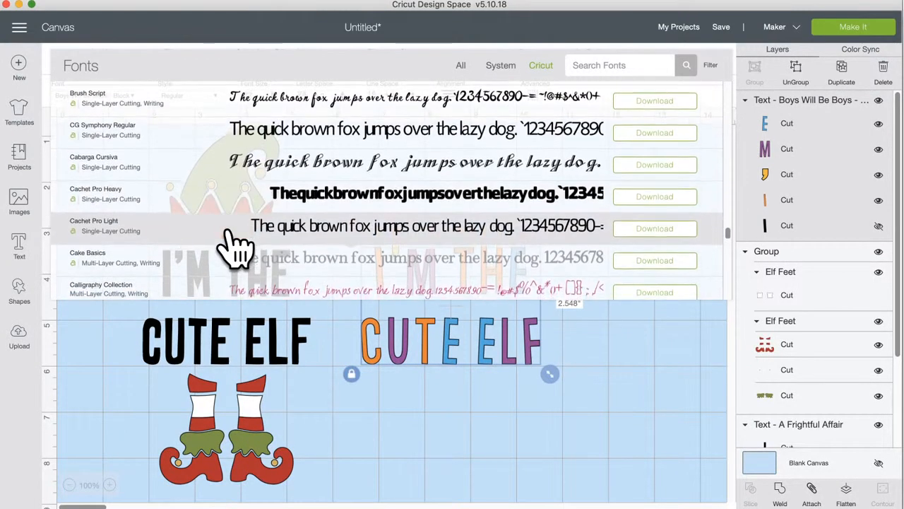
{"action": "scroll", "coordinate": [239, 244], "scroll_direction": "down", "scroll_amount": 3}
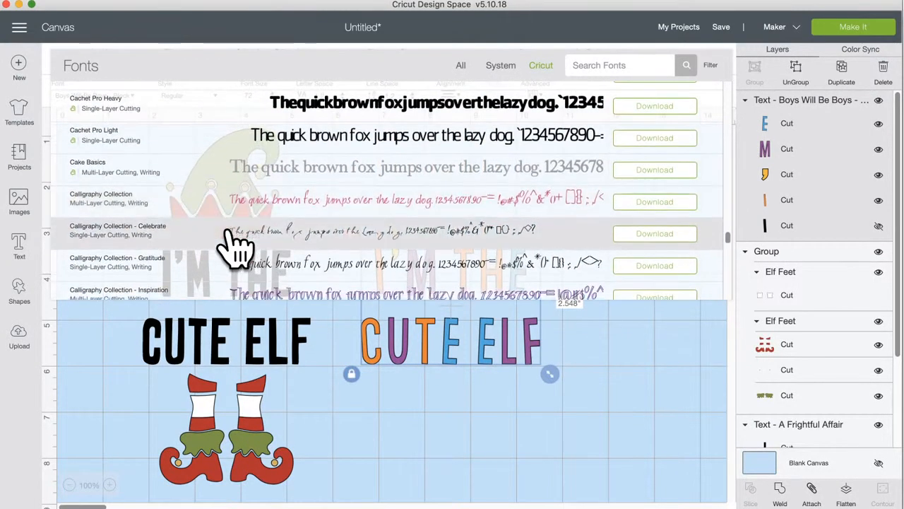
{"action": "scroll", "coordinate": [239, 244], "scroll_direction": "down", "scroll_amount": 1}
{"action": "scroll", "coordinate": [238, 243], "scroll_direction": "down", "scroll_amount": 6}
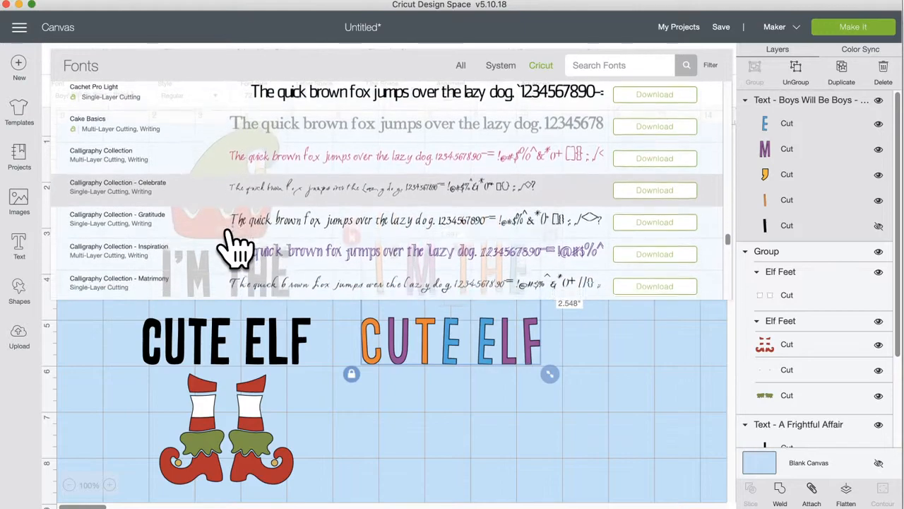
{"action": "scroll", "coordinate": [238, 244], "scroll_direction": "down", "scroll_amount": 2}
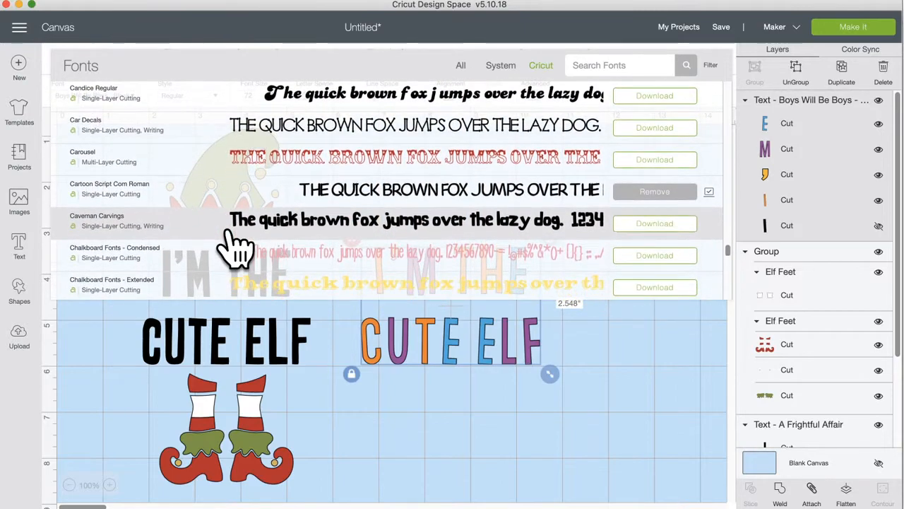
{"action": "scroll", "coordinate": [239, 243], "scroll_direction": "down", "scroll_amount": 2}
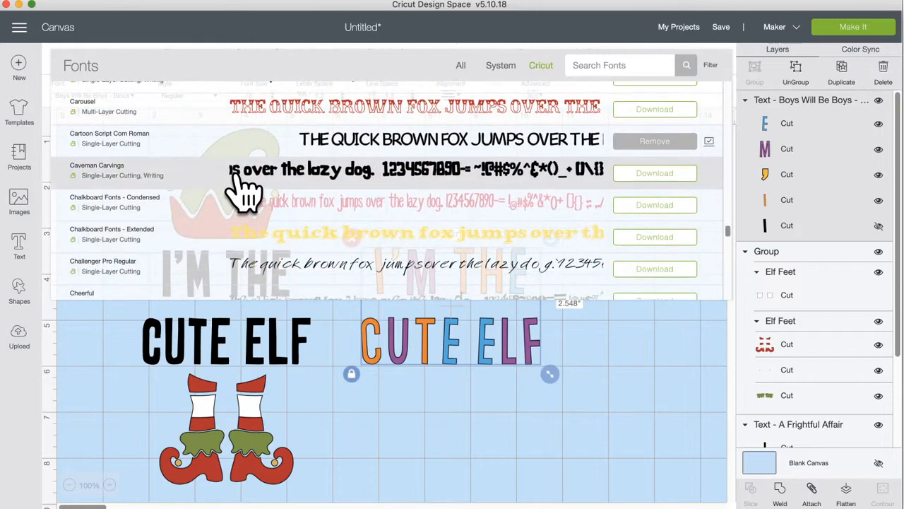
{"action": "left_click", "coordinate": [244, 187]}
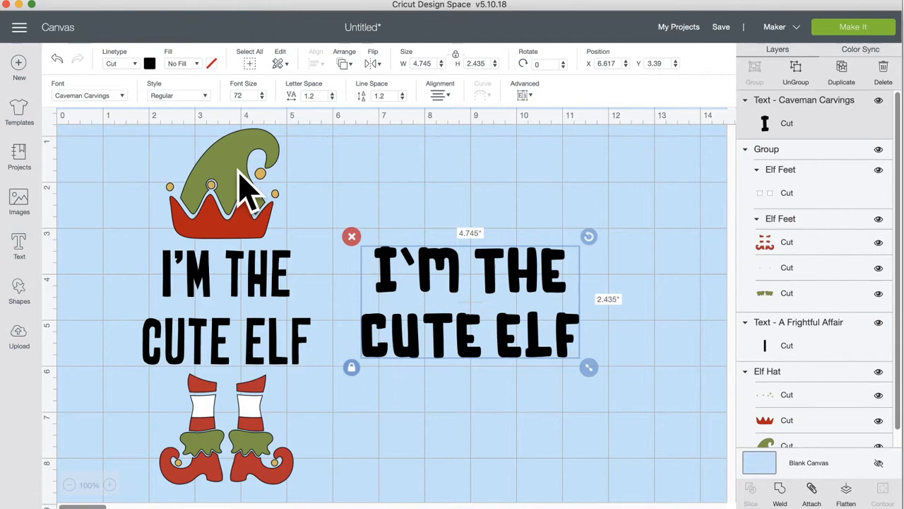
Step: Duplicate the Caveman Carvings text, moving one copy to the top and placing the other below it
{"action": "left_click", "coordinate": [842, 78]}
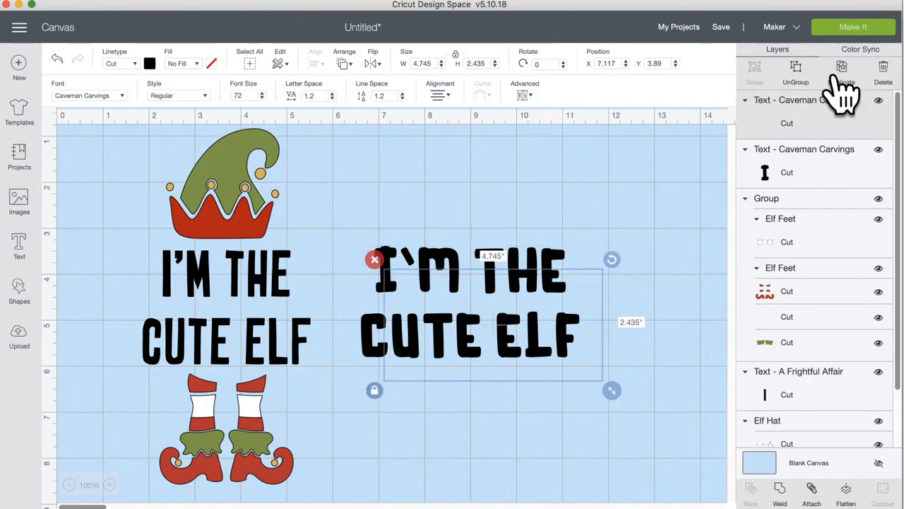
{"action": "left_click_drag", "start_coordinate": [478, 296], "coordinate": [423, 417]}
{"action": "left_click_drag", "start_coordinate": [454, 281], "coordinate": [459, 133]}
{"action": "left_click_drag", "start_coordinate": [456, 403], "coordinate": [465, 313]}
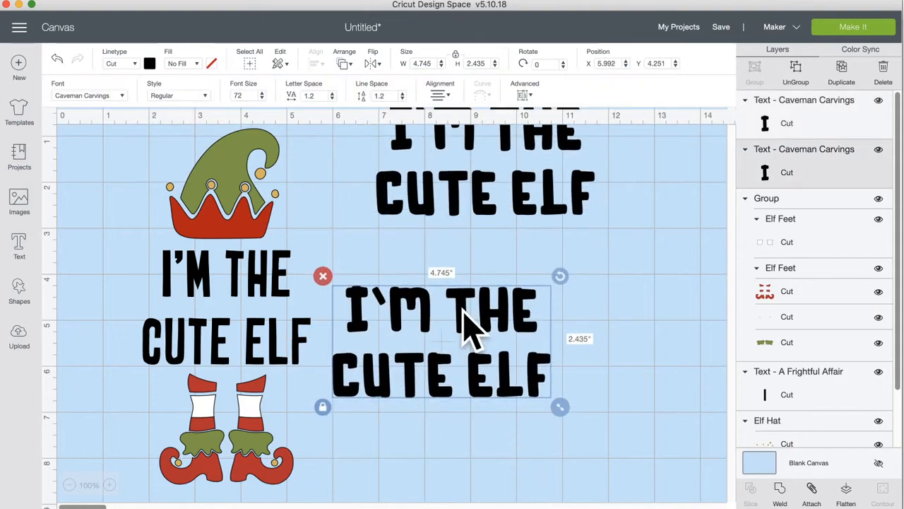
Step: Browse the Cricut fonts list for a new font for the lower copy
{"action": "left_click", "coordinate": [117, 98]}
{"action": "scroll", "coordinate": [269, 268], "scroll_direction": "down", "scroll_amount": 15}
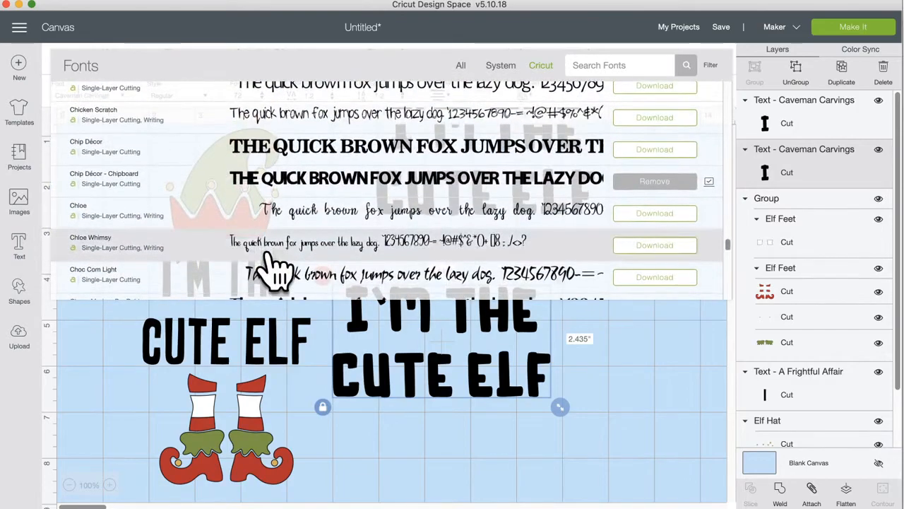
{"action": "scroll", "coordinate": [275, 268], "scroll_direction": "down", "scroll_amount": 1}
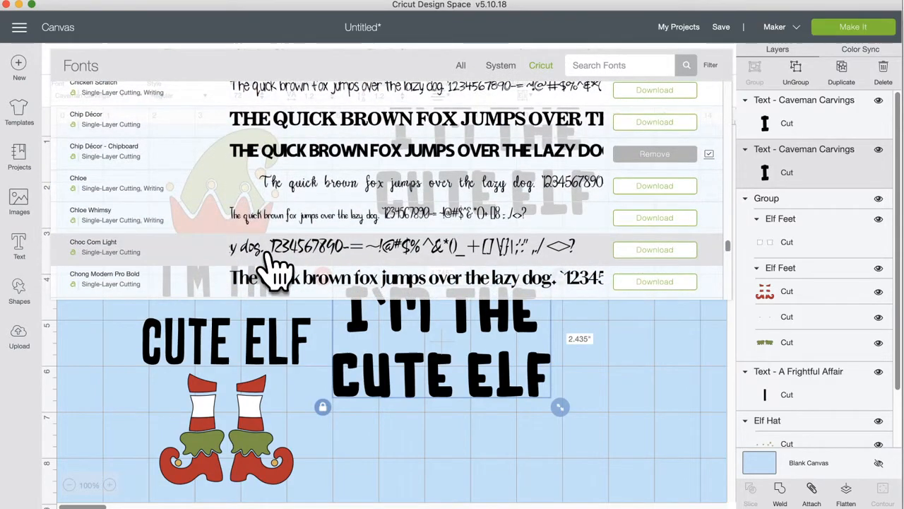
{"action": "scroll", "coordinate": [275, 268], "scroll_direction": "down", "scroll_amount": 6}
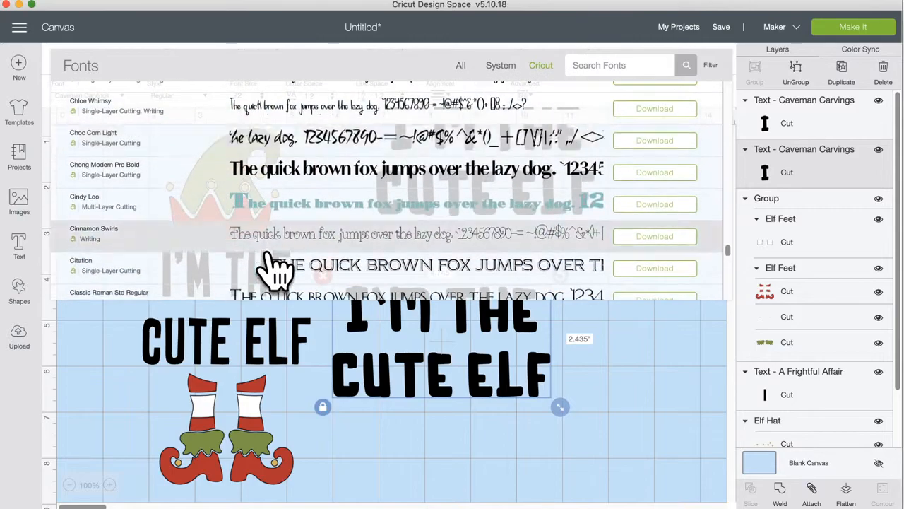
{"action": "scroll", "coordinate": [275, 268], "scroll_direction": "down", "scroll_amount": 10}
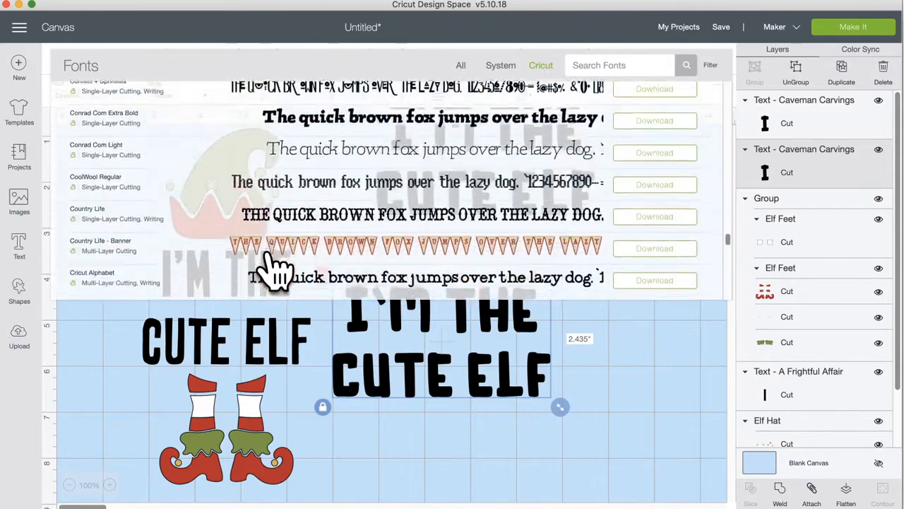
{"action": "scroll", "coordinate": [278, 267], "scroll_direction": "down", "scroll_amount": 5}
{"action": "scroll", "coordinate": [278, 267], "scroll_direction": "up", "scroll_amount": 2}
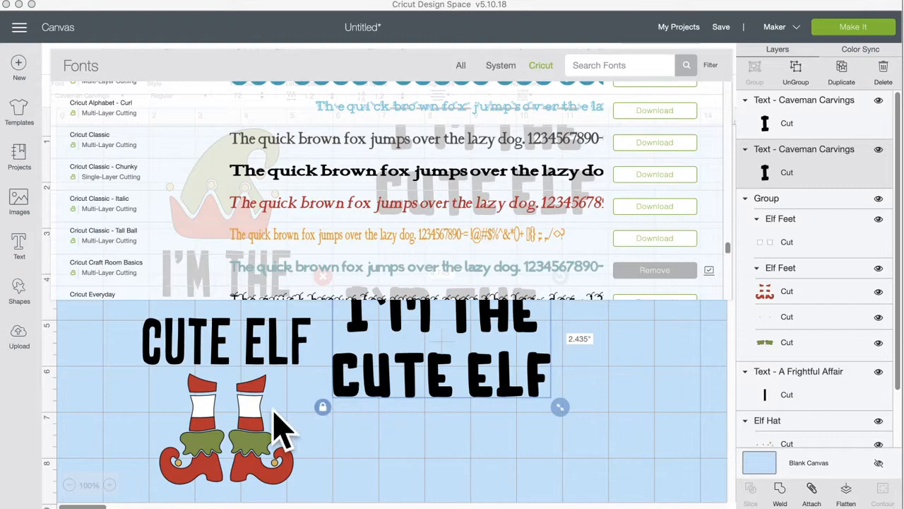
{"action": "scroll", "coordinate": [283, 427], "scroll_direction": "right", "scroll_amount": 2}
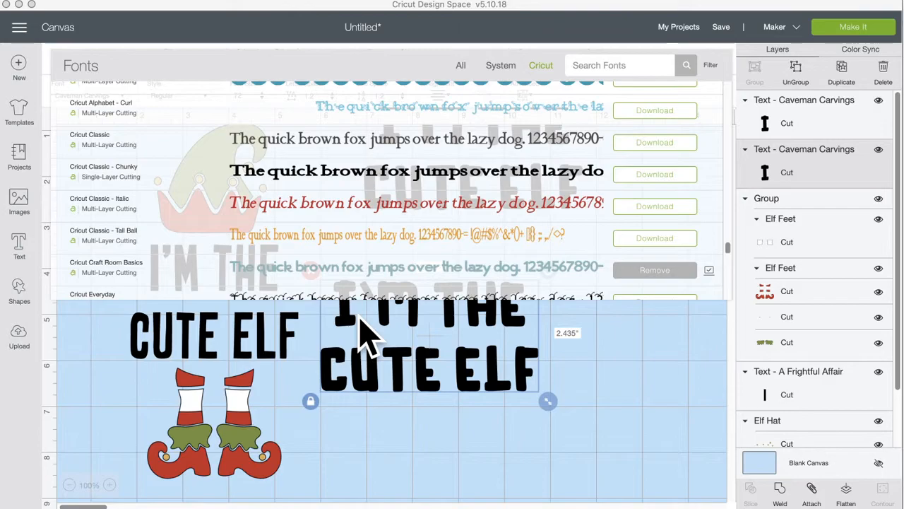
{"action": "scroll", "coordinate": [357, 269], "scroll_direction": "down", "scroll_amount": 4}
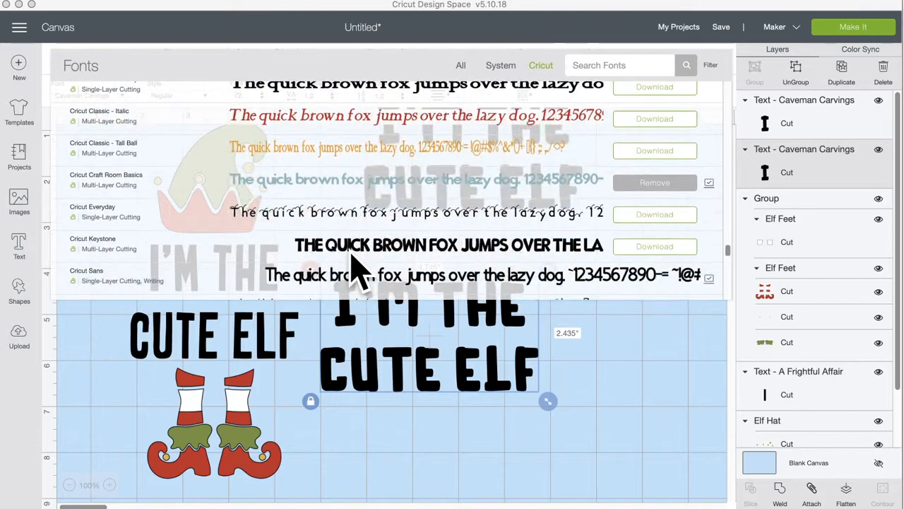
{"action": "scroll", "coordinate": [357, 269], "scroll_direction": "down", "scroll_amount": 2}
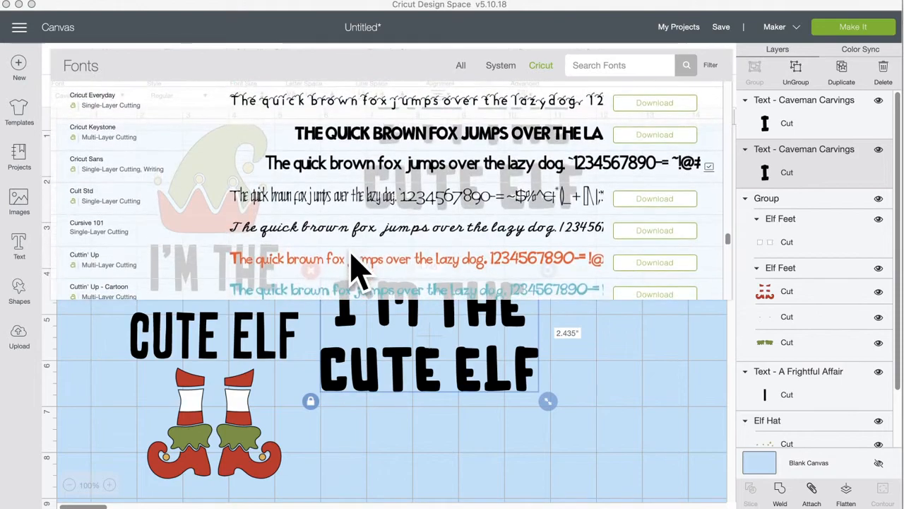
{"action": "scroll", "coordinate": [357, 269], "scroll_direction": "down", "scroll_amount": 3}
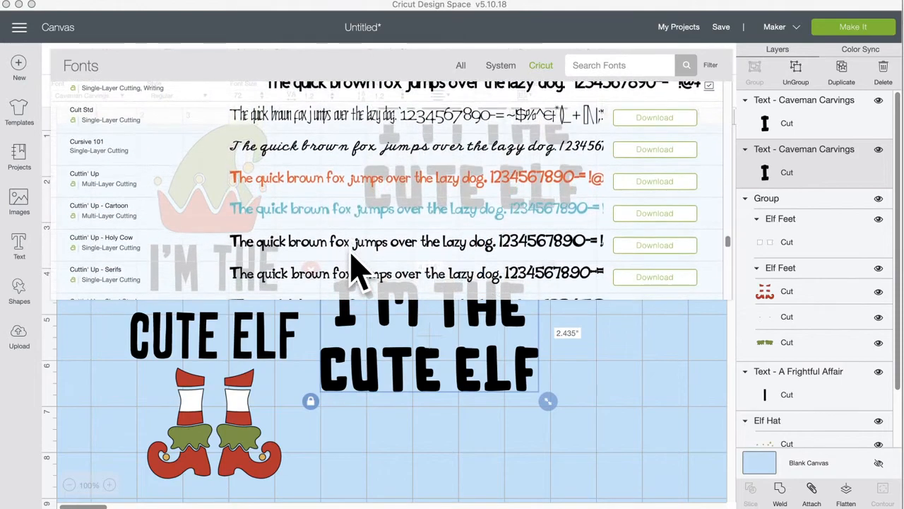
{"action": "scroll", "coordinate": [360, 268], "scroll_direction": "down", "scroll_amount": 1}
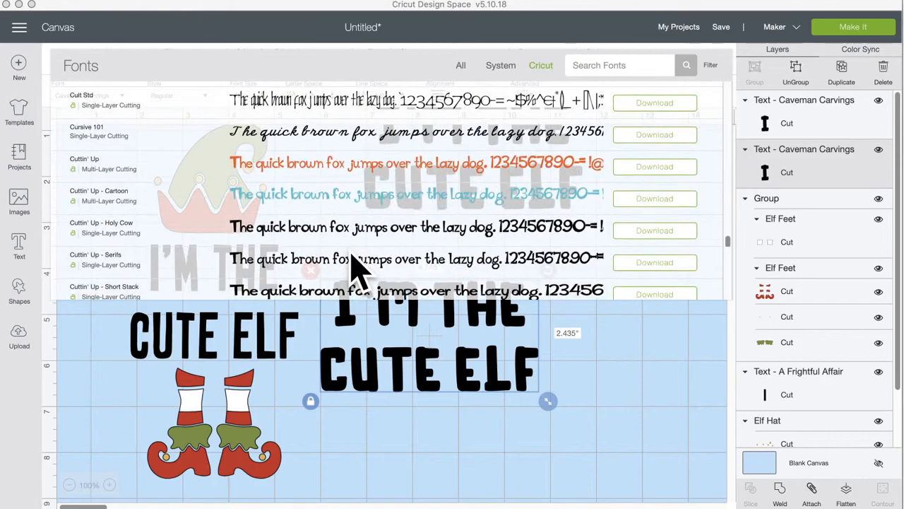
{"action": "scroll", "coordinate": [356, 267], "scroll_direction": "down", "scroll_amount": 2}
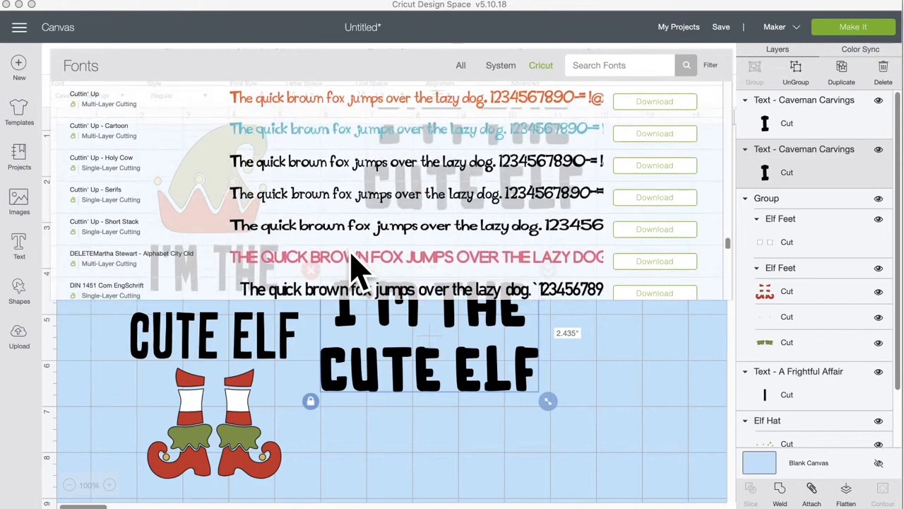
{"action": "scroll", "coordinate": [356, 267], "scroll_direction": "down", "scroll_amount": 2}
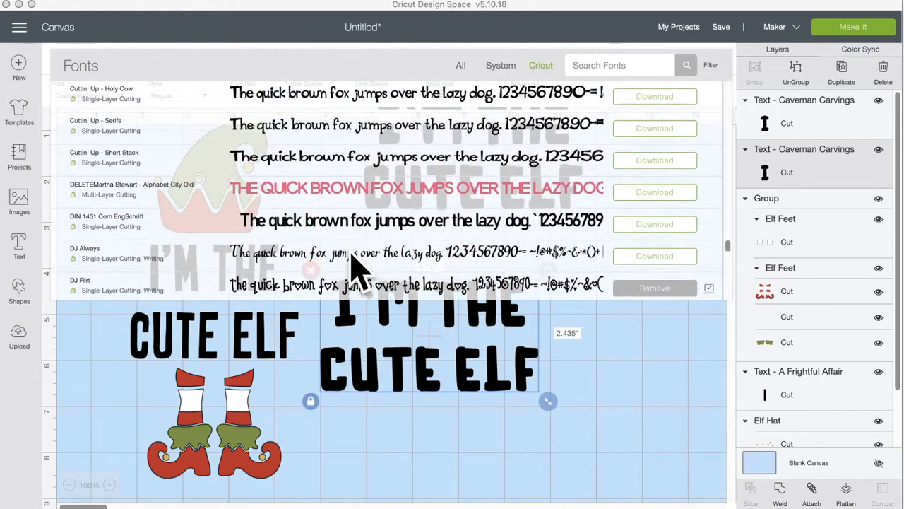
{"action": "scroll", "coordinate": [357, 267], "scroll_direction": "down", "scroll_amount": 3}
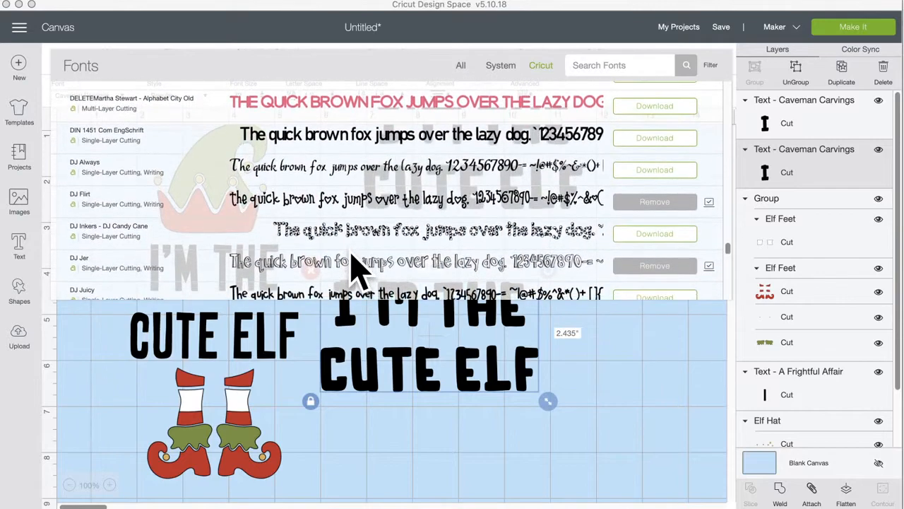
Step: Try DJ Inkers - DJ Candy Cane and DJ Jer on the lower copy, settling on DJ Juicy
{"action": "left_click", "coordinate": [331, 235]}
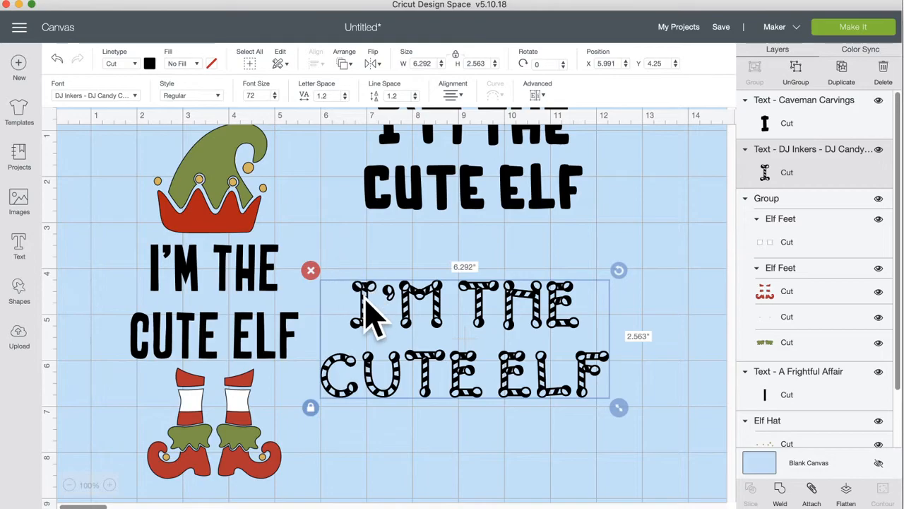
{"action": "left_click", "coordinate": [127, 97]}
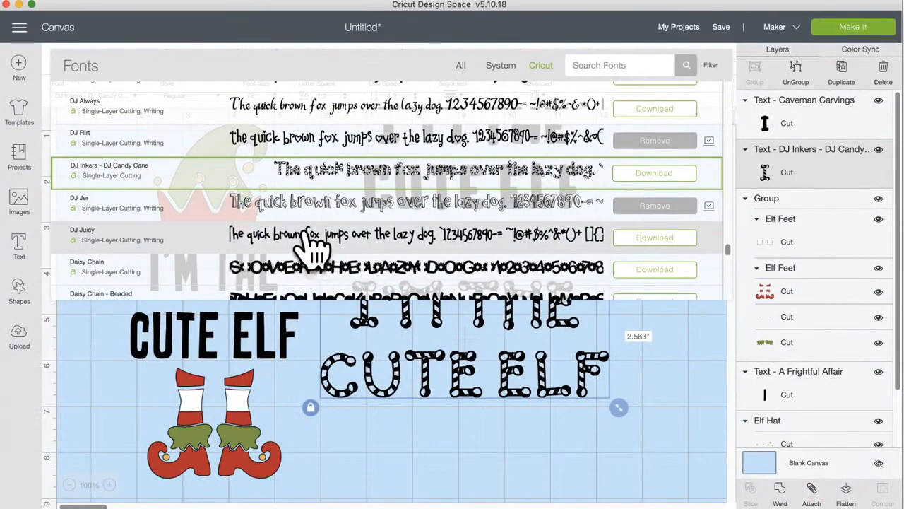
{"action": "left_click", "coordinate": [311, 212]}
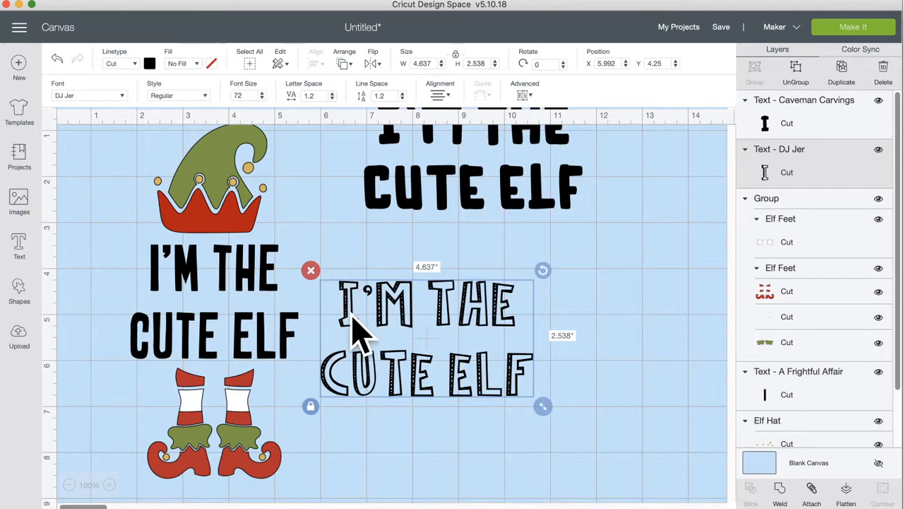
{"action": "left_click", "coordinate": [110, 97]}
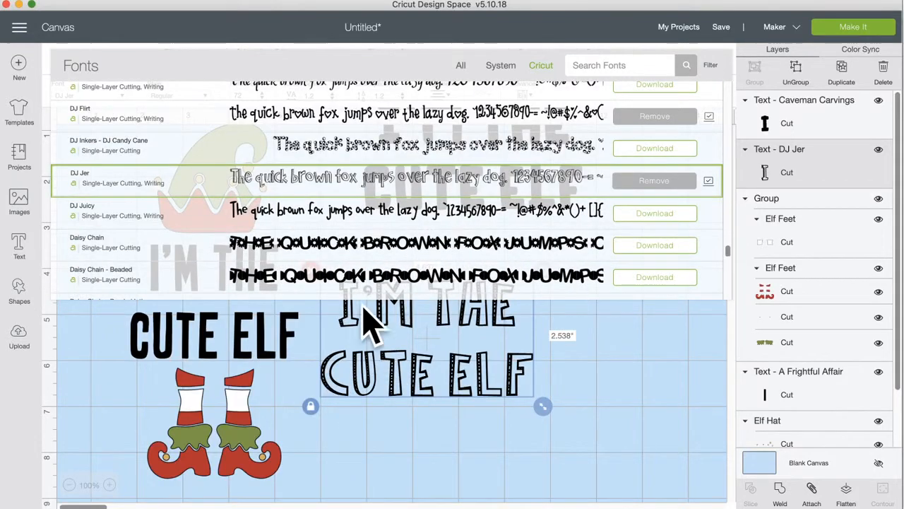
{"action": "left_click", "coordinate": [321, 211]}
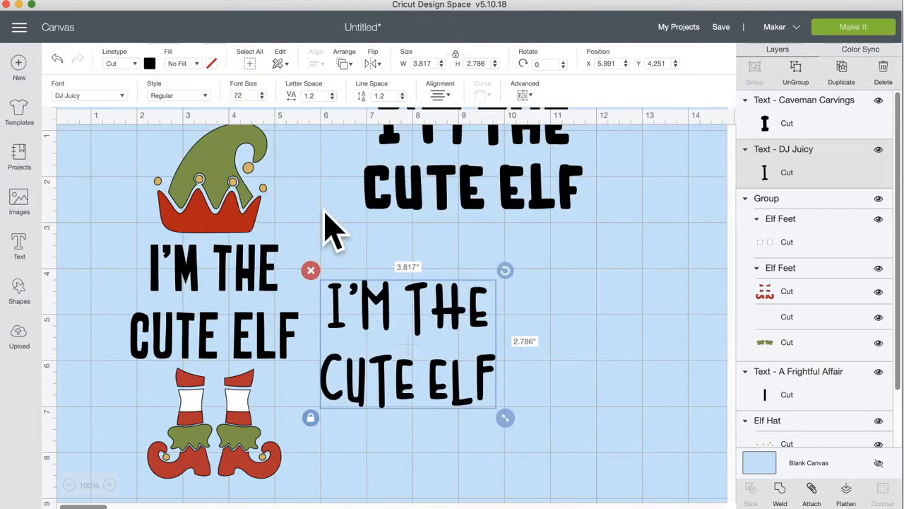
Step: Tighten the DJ Juicy text's line spacing, size it to about 3.96 inches wide, and move it up
{"action": "left_click_drag", "start_coordinate": [504, 417], "coordinate": [486, 404]}
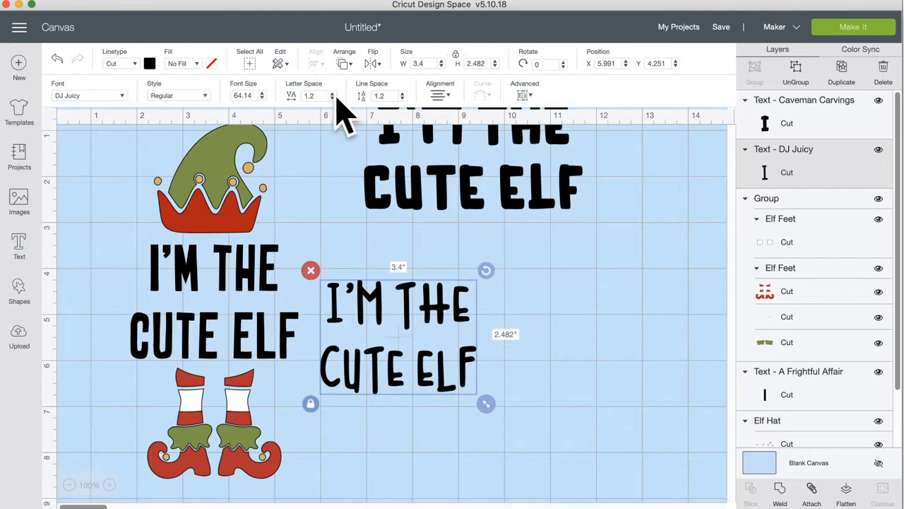
{"action": "left_click", "coordinate": [402, 98]}
{"action": "left_click", "coordinate": [402, 98]}
{"action": "left_click", "coordinate": [402, 98]}
{"action": "left_click", "coordinate": [402, 99]}
{"action": "left_click", "coordinate": [402, 99]}
{"action": "left_click", "coordinate": [402, 99]}
{"action": "left_click", "coordinate": [402, 98]}
{"action": "left_click", "coordinate": [402, 98]}
{"action": "left_click", "coordinate": [401, 98]}
{"action": "left_click", "coordinate": [402, 98]}
{"action": "left_click", "coordinate": [402, 98]}
{"action": "left_click", "coordinate": [402, 98]}
{"action": "left_click", "coordinate": [402, 98]}
{"action": "left_click", "coordinate": [401, 98]}
{"action": "left_click", "coordinate": [402, 98]}
{"action": "left_click", "coordinate": [402, 98]}
{"action": "left_click", "coordinate": [402, 98]}
{"action": "left_click", "coordinate": [402, 98]}
{"action": "left_click", "coordinate": [402, 98]}
{"action": "left_click", "coordinate": [402, 98]}
{"action": "left_click", "coordinate": [402, 98]}
{"action": "left_click", "coordinate": [402, 98]}
{"action": "left_click", "coordinate": [402, 98]}
{"action": "left_click", "coordinate": [402, 98]}
{"action": "left_click", "coordinate": [401, 98]}
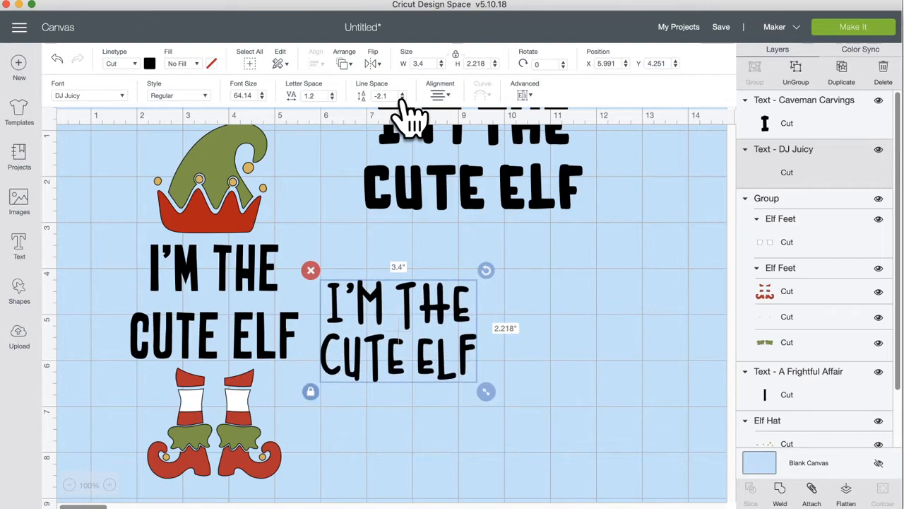
{"action": "left_click_drag", "start_coordinate": [487, 393], "coordinate": [510, 408]}
{"action": "left_click_drag", "start_coordinate": [446, 395], "coordinate": [444, 359]}
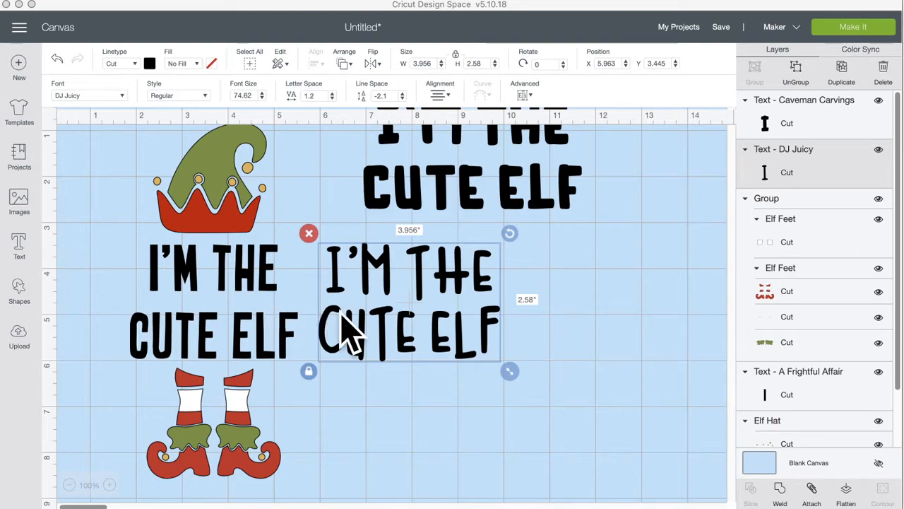
{"action": "left_click", "coordinate": [122, 97]}
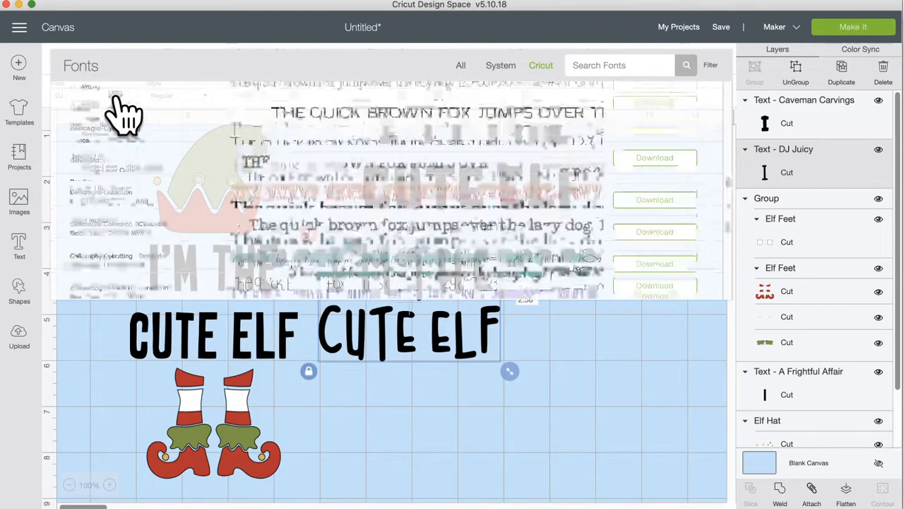
{"action": "scroll", "coordinate": [185, 235], "scroll_direction": "down", "scroll_amount": 10}
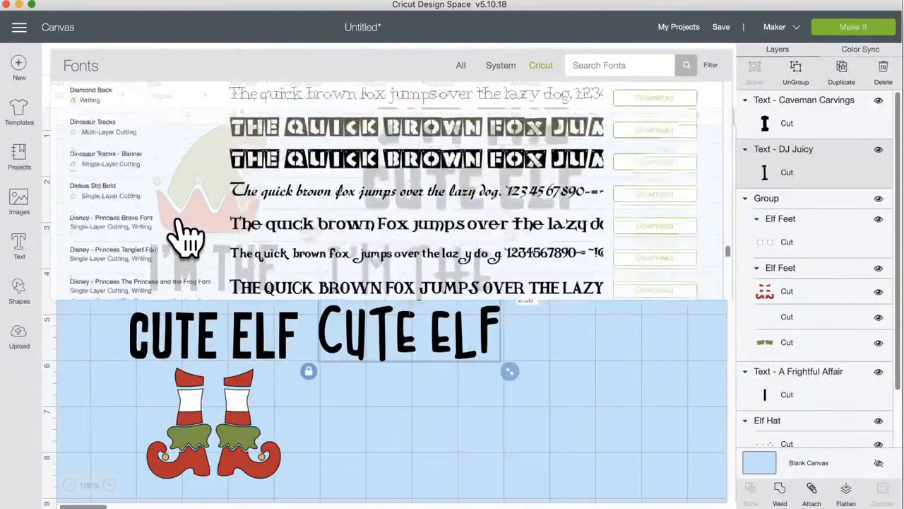
{"action": "scroll", "coordinate": [185, 236], "scroll_direction": "down", "scroll_amount": 4}
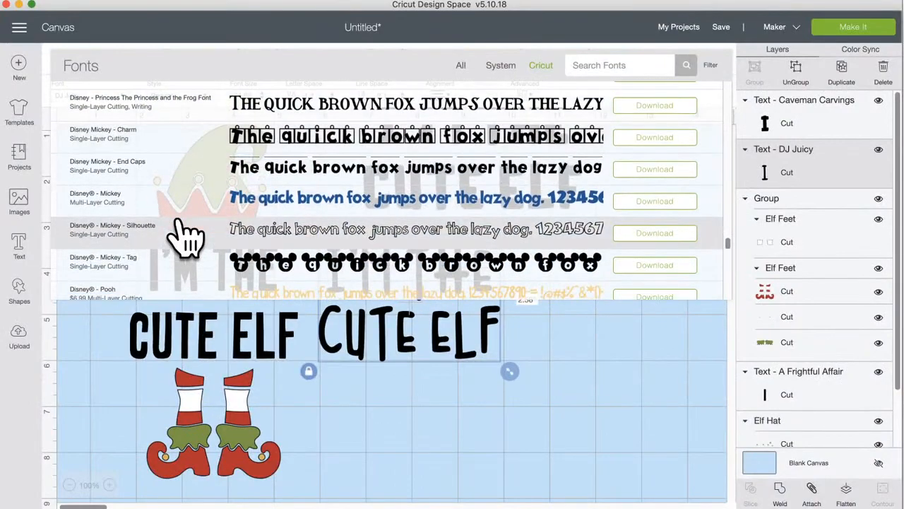
{"action": "left_click", "coordinate": [421, 443]}
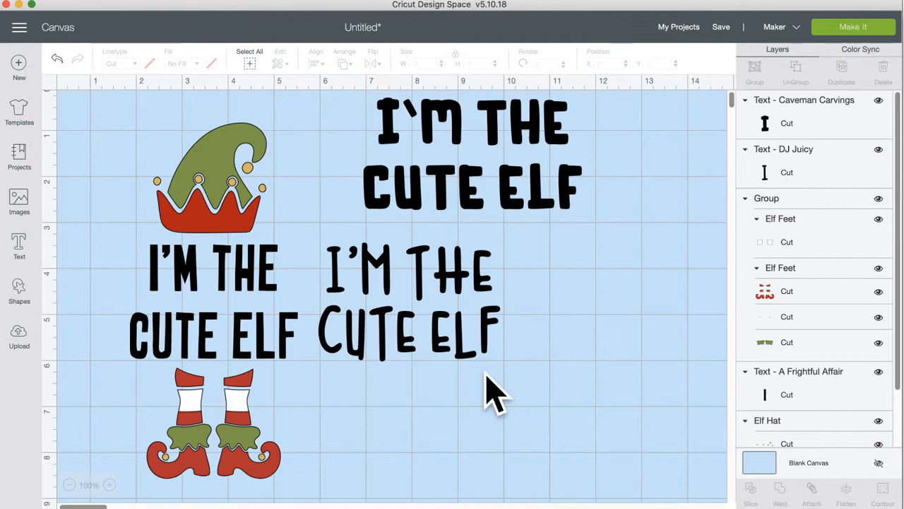
Step: Delete the A Frightful Affair and Caveman Carvings text layers
{"action": "left_click", "coordinate": [415, 335]}
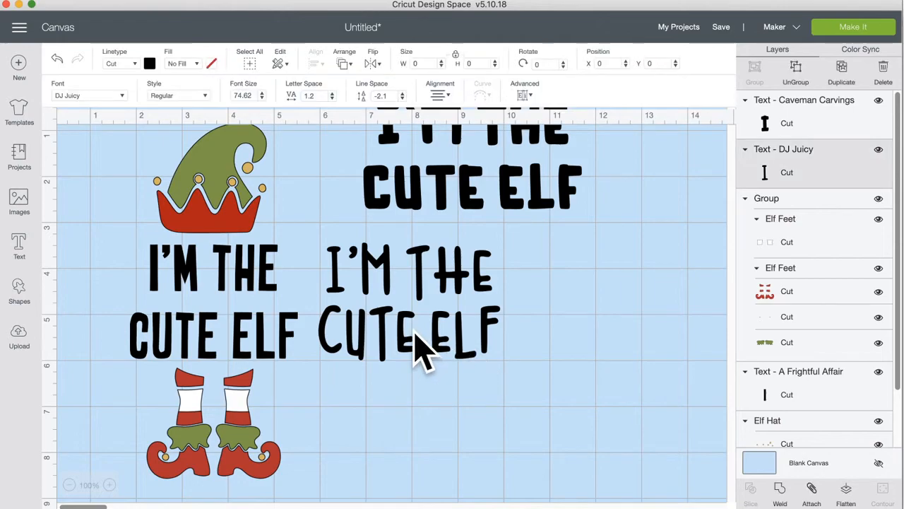
{"action": "left_click", "coordinate": [249, 336]}
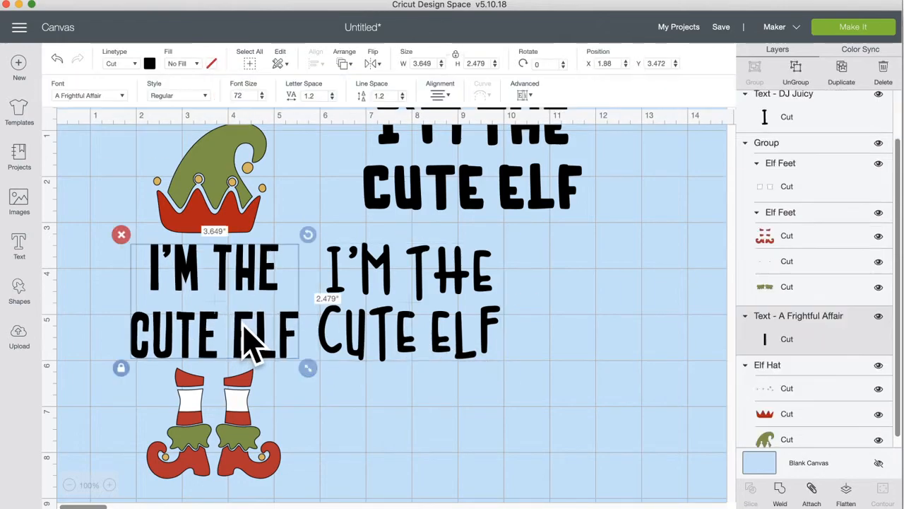
{"action": "left_click", "coordinate": [121, 234]}
{"action": "left_click", "coordinate": [444, 190]}
{"action": "left_click_drag", "start_coordinate": [444, 189], "coordinate": [428, 440]}
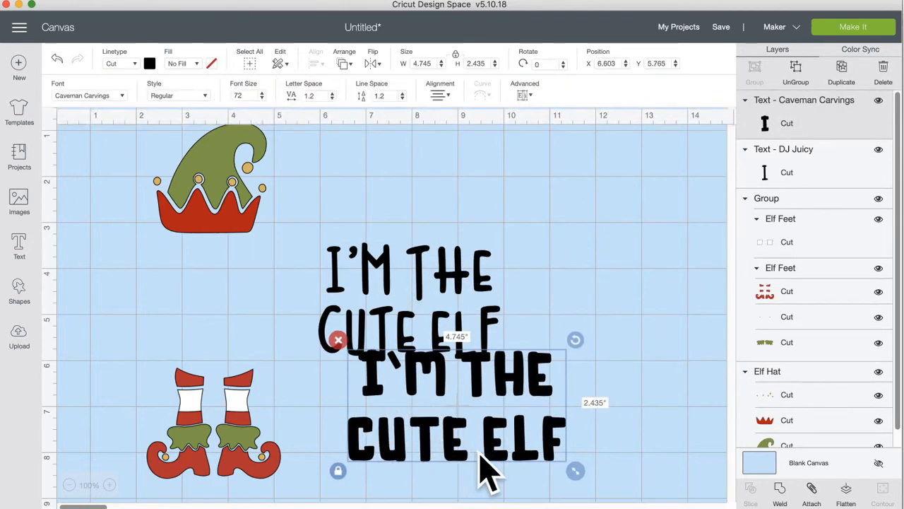
{"action": "left_click", "coordinate": [339, 340]}
Step: Place the DJ Juicy text under the hat, enlarge it to about 5.6 inches wide, and lower the feet
{"action": "left_click_drag", "start_coordinate": [393, 342], "coordinate": [192, 335]}
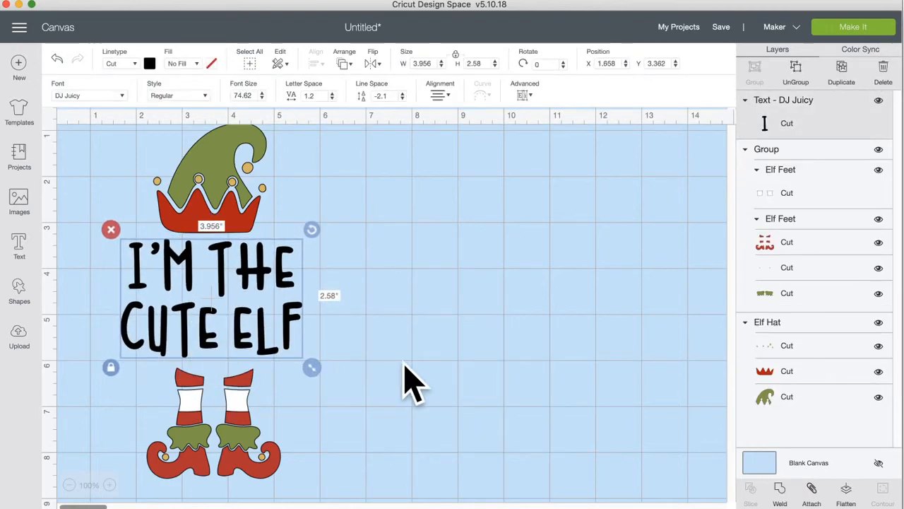
{"action": "left_click", "coordinate": [408, 382]}
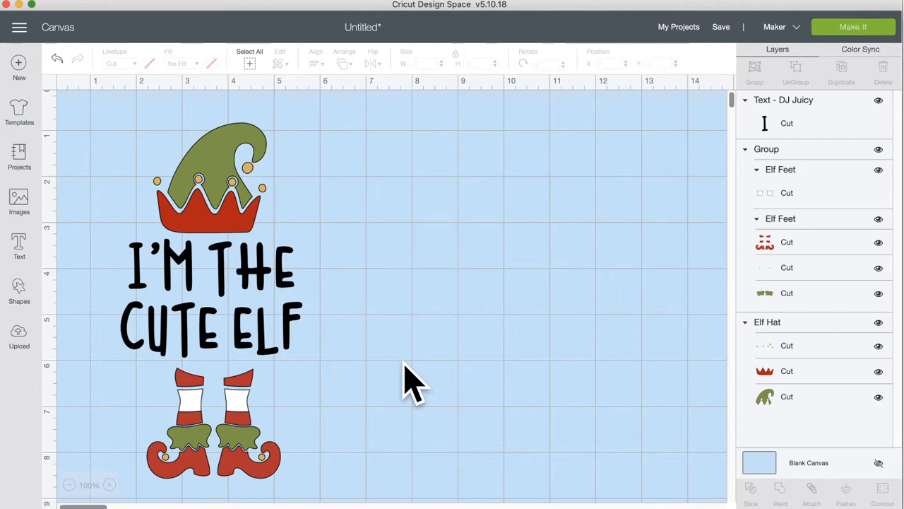
{"action": "left_click", "coordinate": [233, 292]}
{"action": "left_click_drag", "start_coordinate": [317, 381], "coordinate": [389, 428]}
{"action": "left_click_drag", "start_coordinate": [353, 387], "coordinate": [323, 377]}
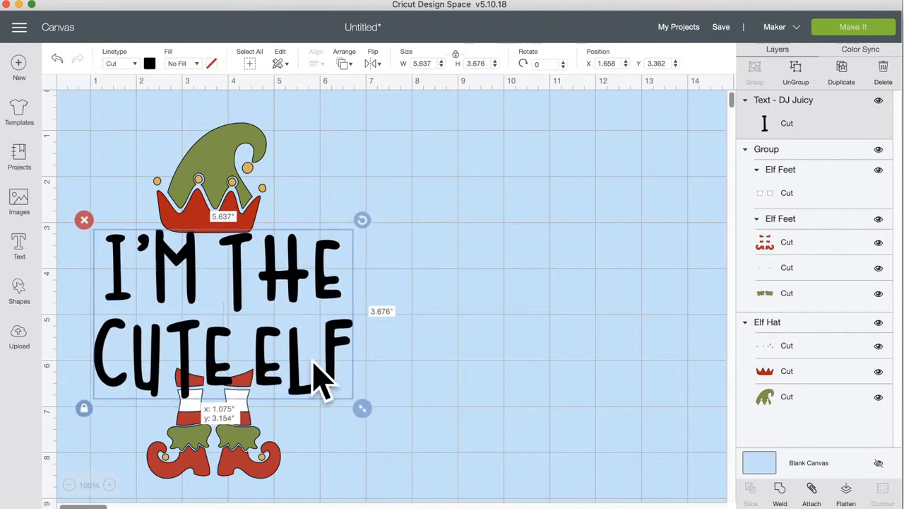
{"action": "left_click_drag", "start_coordinate": [244, 432], "coordinate": [242, 481]}
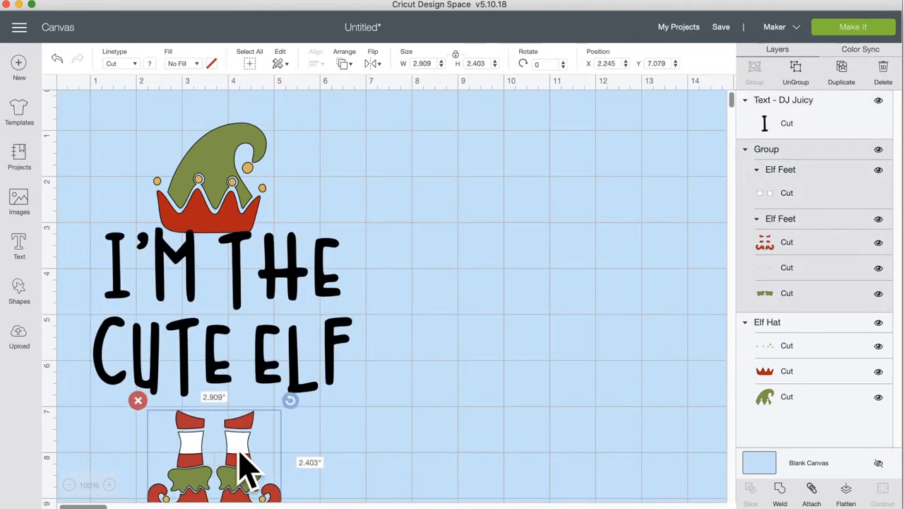
Step: Raise the elf hat slightly and place a duplicate of the CUTE ELF text to its right
{"action": "left_click_drag", "start_coordinate": [205, 182], "coordinate": [222, 195]}
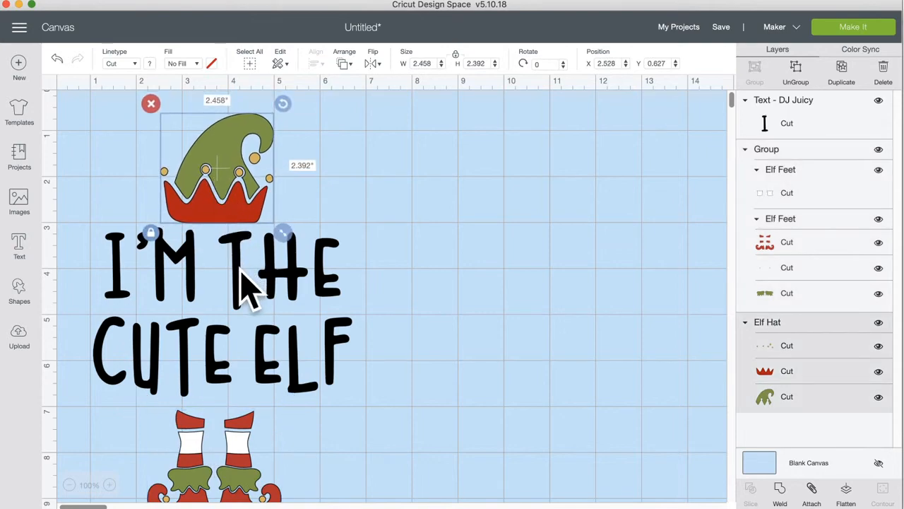
{"action": "left_click", "coordinate": [246, 282]}
{"action": "left_click", "coordinate": [842, 71]}
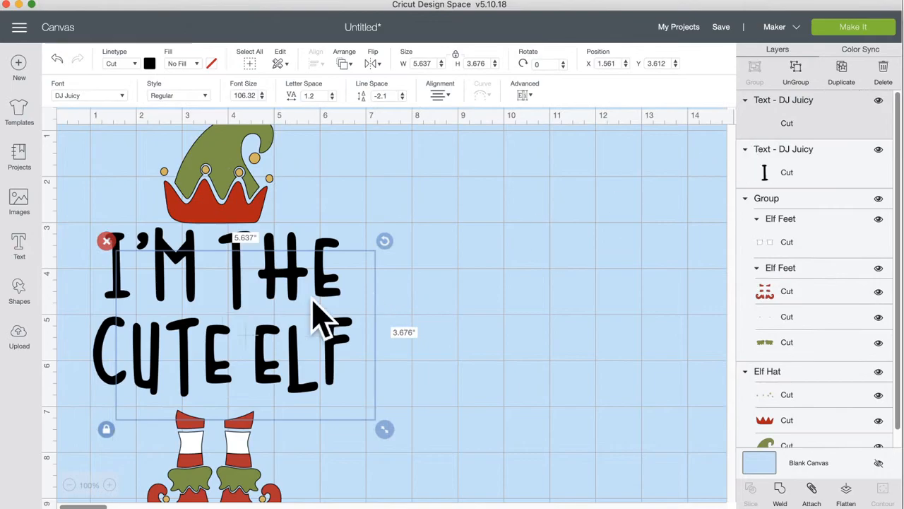
{"action": "left_click_drag", "start_coordinate": [215, 339], "coordinate": [501, 323]}
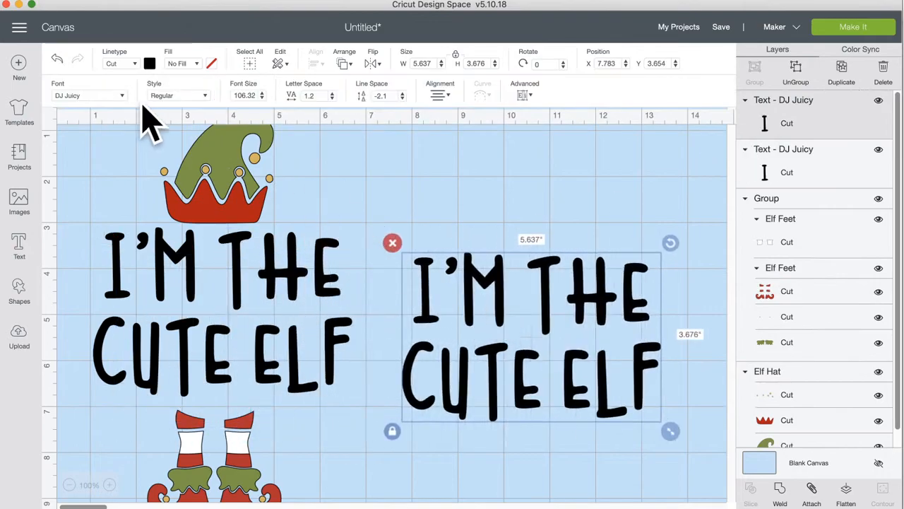
Step: Try the Chicken Scratch font on the copy, position it beside the original, then delete it
{"action": "left_click", "coordinate": [111, 97]}
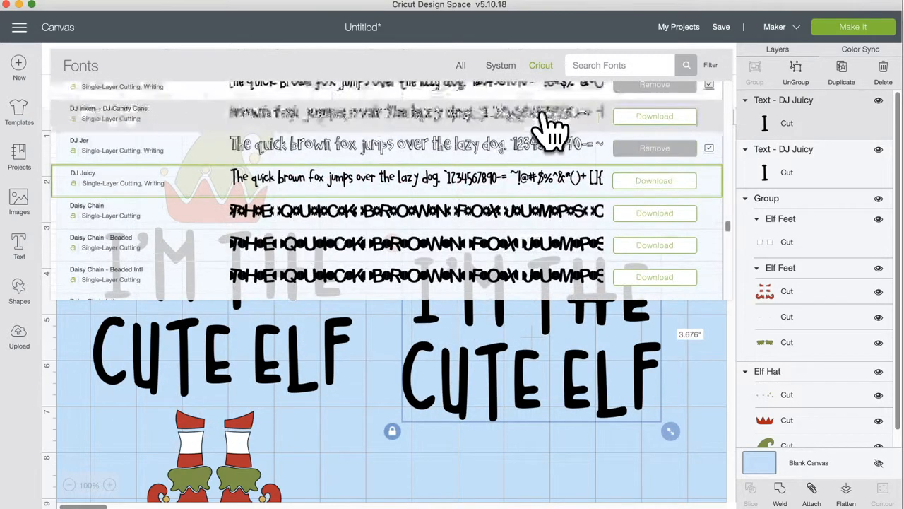
{"action": "left_click", "coordinate": [600, 65]}
{"action": "type", "text": "CHICKEN"}
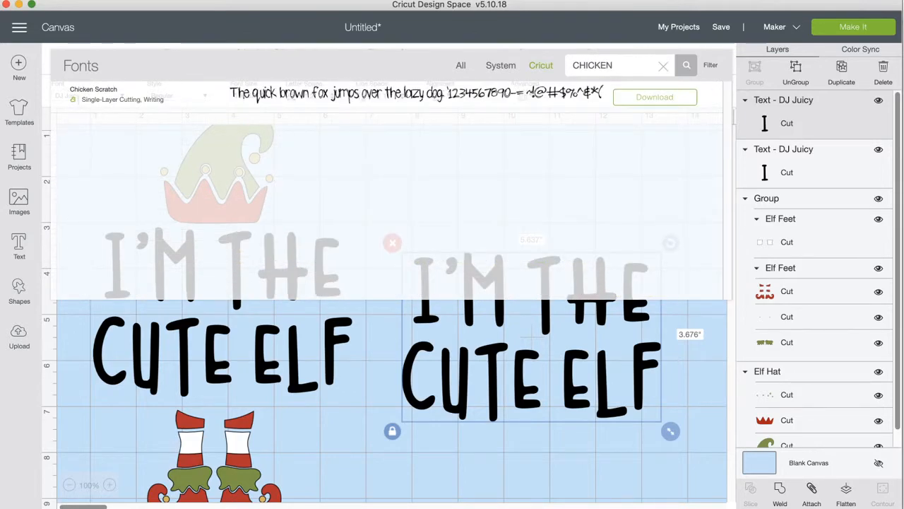
{"action": "left_click", "coordinate": [506, 107]}
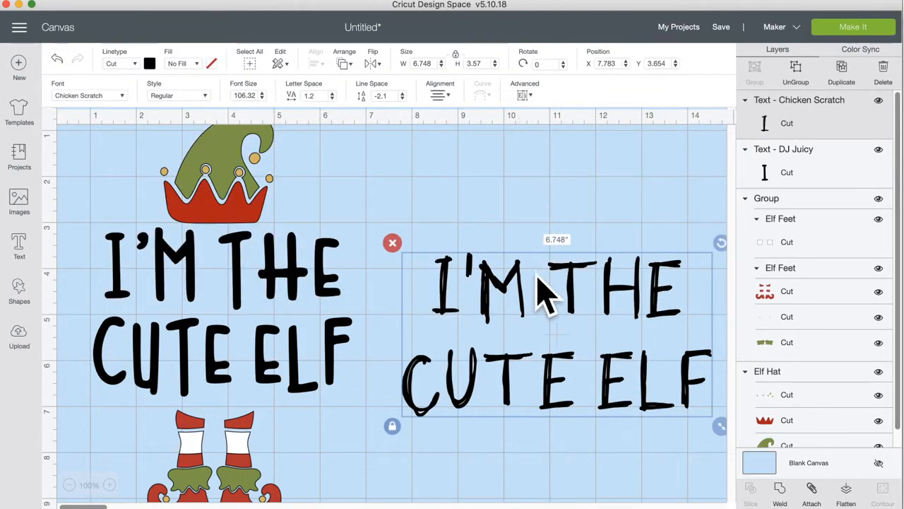
{"action": "left_click_drag", "start_coordinate": [520, 289], "coordinate": [486, 276]}
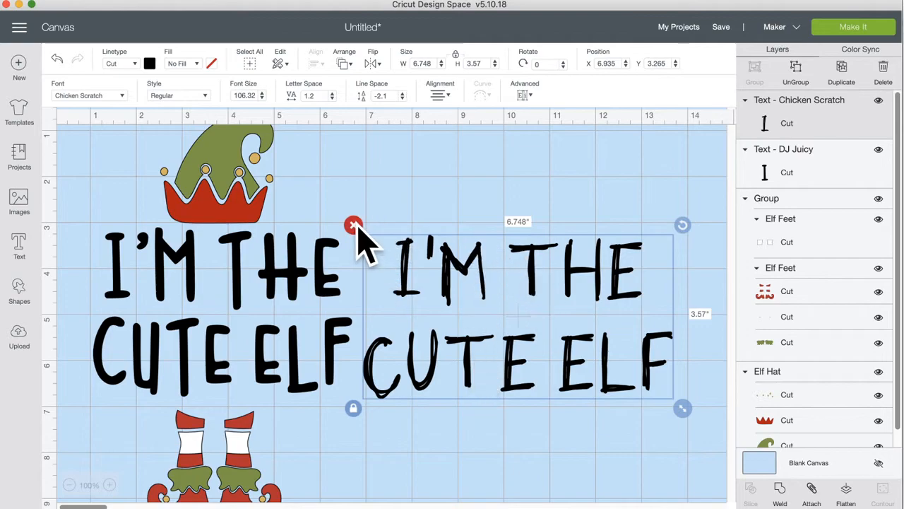
{"action": "mouse_move", "coordinate": [477, 258]}
{"action": "left_mouse_down"}
{"action": "mouse_move", "coordinate": [474, 247]}
{"action": "mouse_move", "coordinate": [471, 262]}
{"action": "left_mouse_up"}
{"action": "left_click_drag", "start_coordinate": [466, 353], "coordinate": [471, 353]}
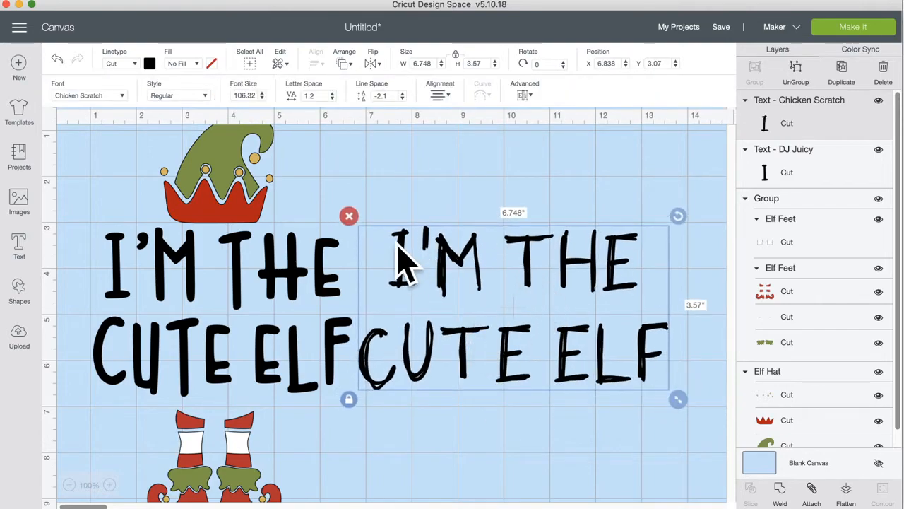
{"action": "left_click", "coordinate": [349, 215]}
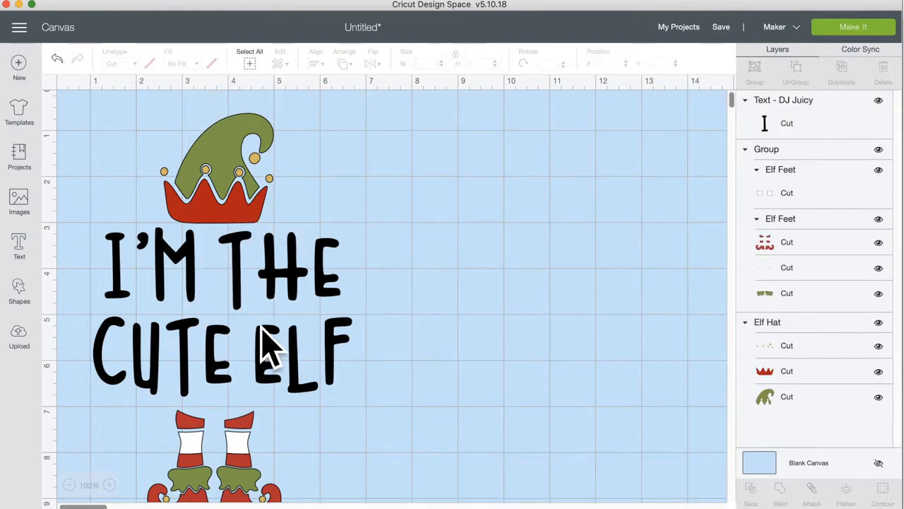
{"action": "left_click", "coordinate": [293, 281]}
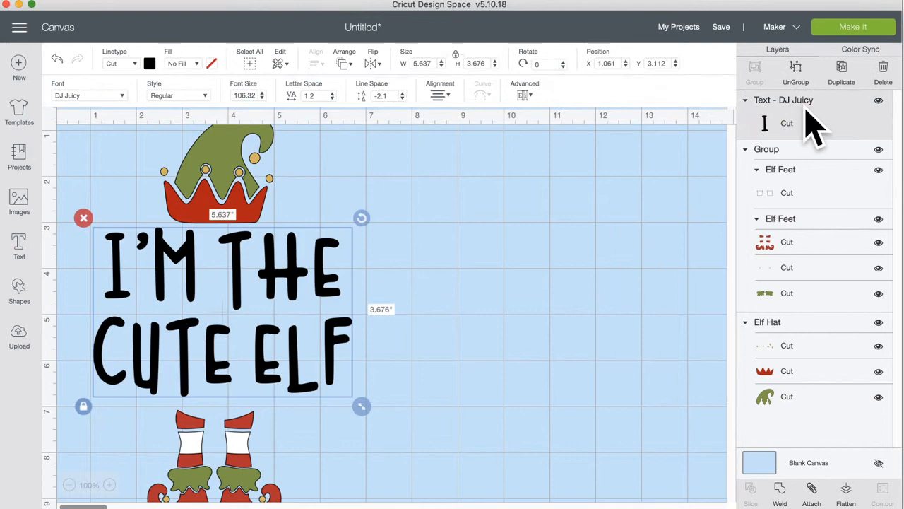
{"action": "left_click", "coordinate": [440, 323]}
{"action": "left_click", "coordinate": [323, 286]}
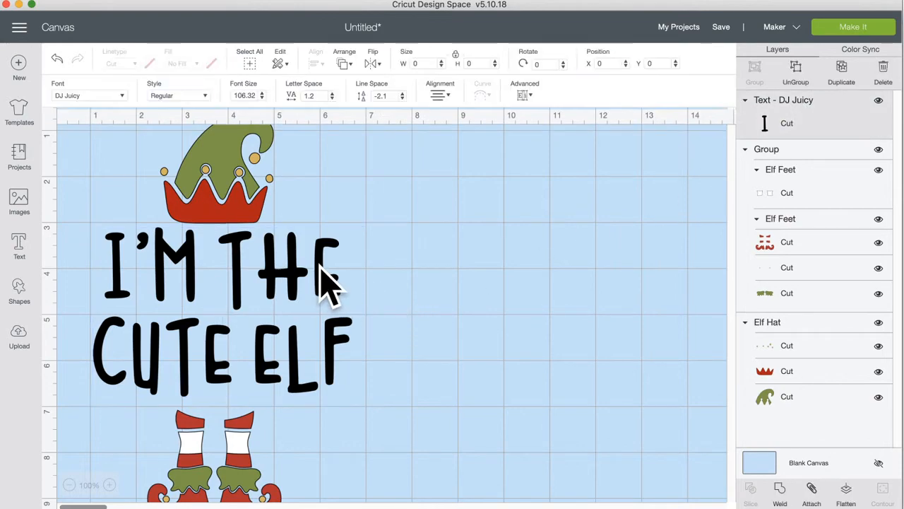
{"action": "left_click", "coordinate": [438, 315]}
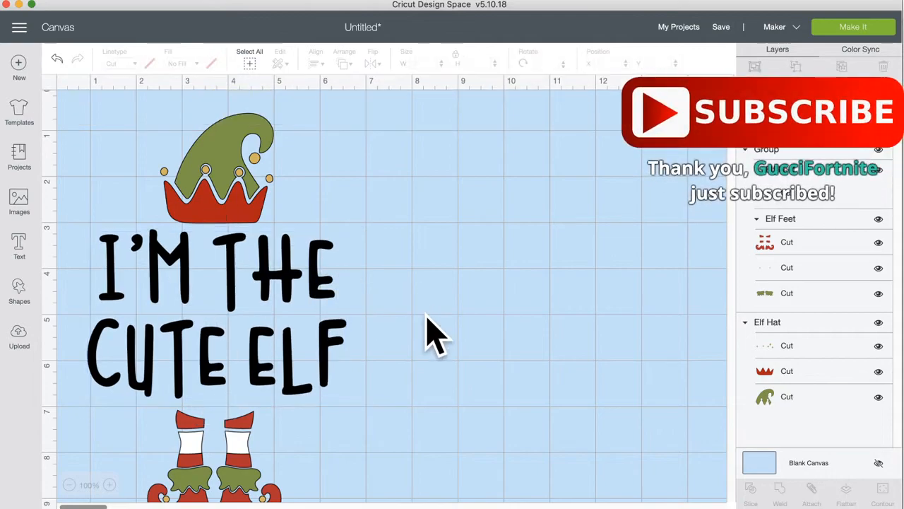
{"action": "scroll", "coordinate": [430, 318], "scroll_direction": "down", "scroll_amount": 1}
{"action": "scroll", "coordinate": [429, 318], "scroll_direction": "left", "scroll_amount": 1}
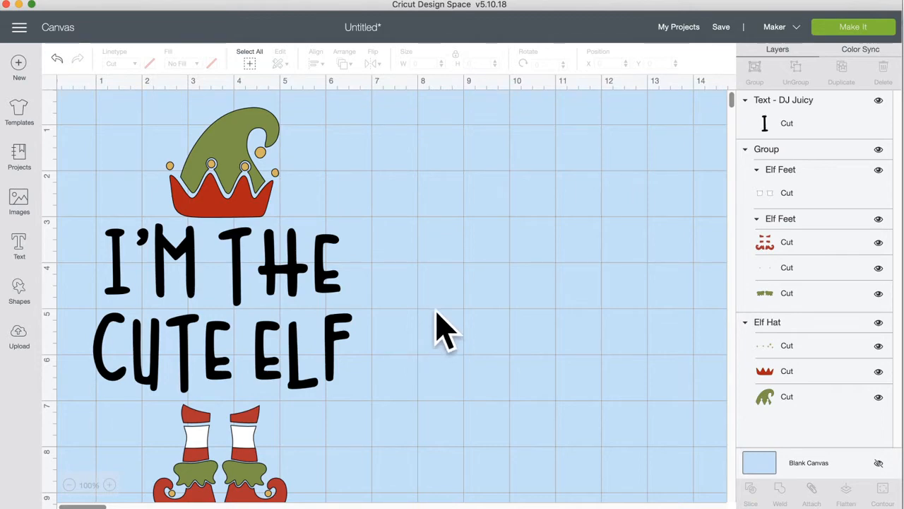
Step: Duplicate the CUTE ELF text and change the copy's wording to I'M THE SASSY ELF
{"action": "left_click", "coordinate": [303, 282]}
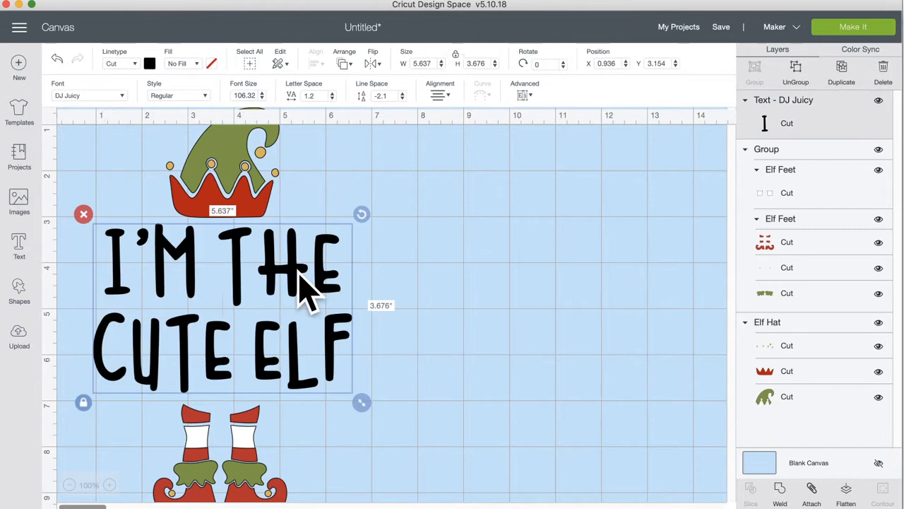
{"action": "left_click", "coordinate": [842, 77]}
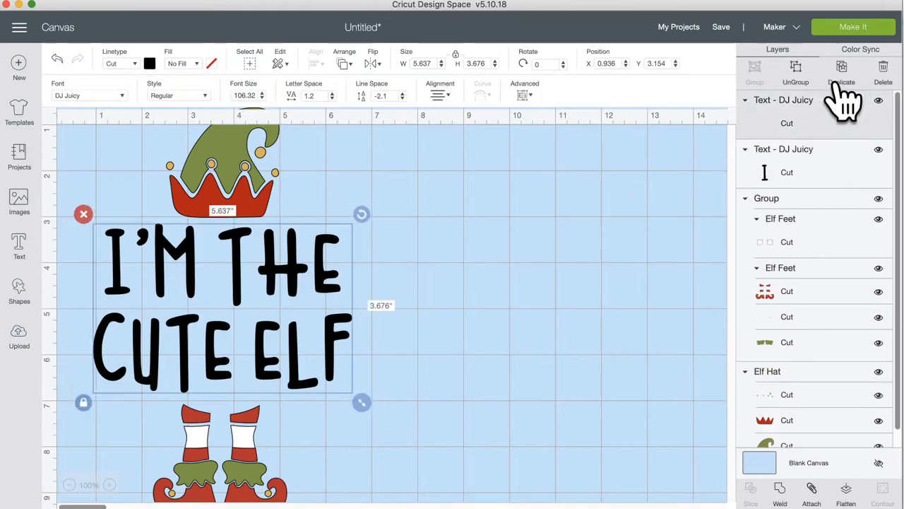
{"action": "left_click_drag", "start_coordinate": [361, 297], "coordinate": [660, 267]}
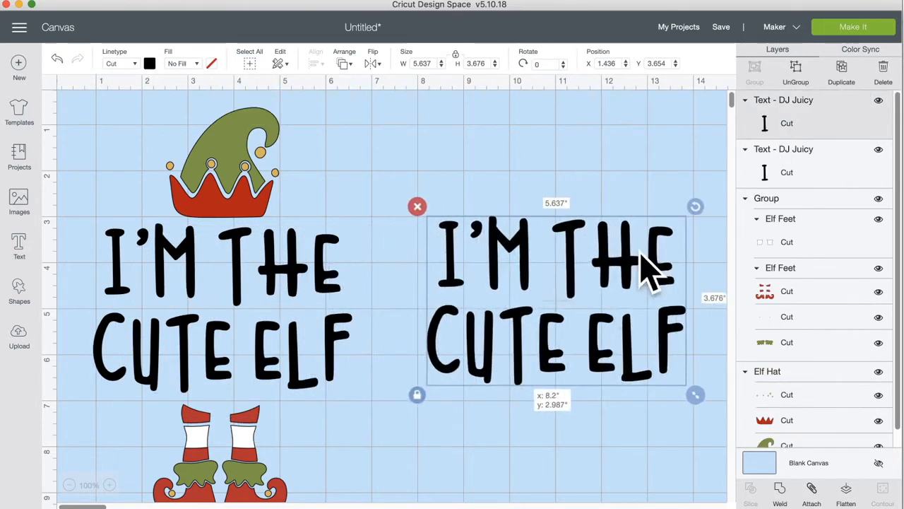
{"action": "double_click", "coordinate": [521, 339]}
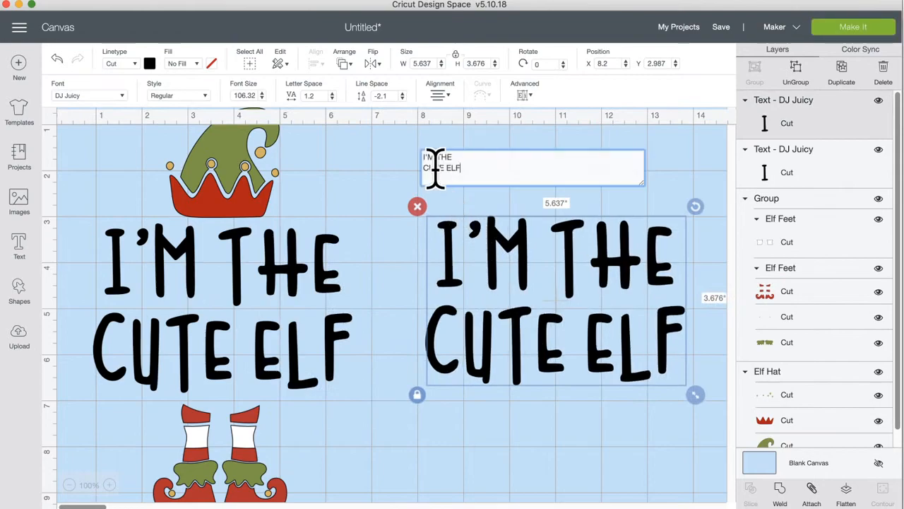
{"action": "left_click_drag", "start_coordinate": [446, 168], "coordinate": [406, 176]}
{"action": "type", "text": "SASSY"}
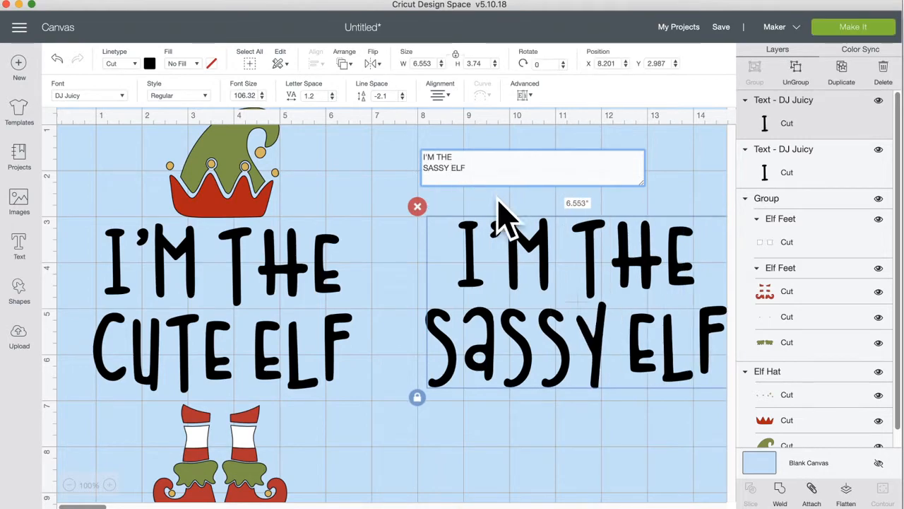
{"action": "left_click", "coordinate": [486, 269]}
Step: Swap the texts: SASSY ELF under the hat, CUTE ELF moved to its right
{"action": "left_click", "coordinate": [476, 272]}
{"action": "left_click_drag", "start_coordinate": [304, 265], "coordinate": [697, 455]}
{"action": "left_click_drag", "start_coordinate": [598, 363], "coordinate": [253, 368]}
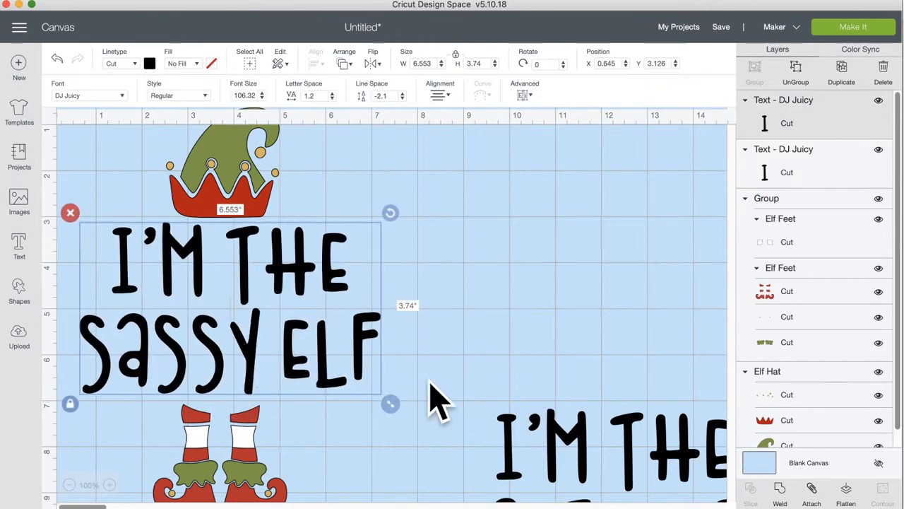
{"action": "left_click_drag", "start_coordinate": [515, 434], "coordinate": [431, 203]}
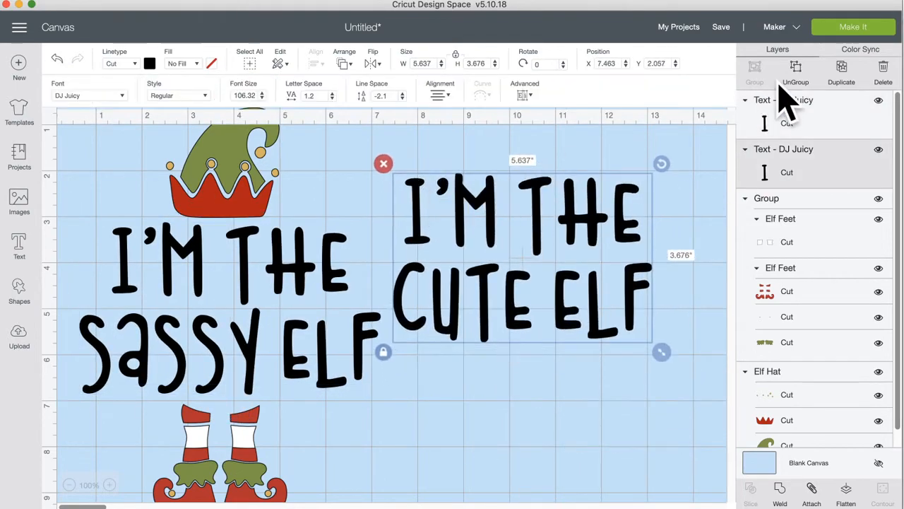
Step: Duplicate the Cute Elf text and retype the copy to read 'I'M THE NAUGHTY ELF'
{"action": "left_click", "coordinate": [841, 71]}
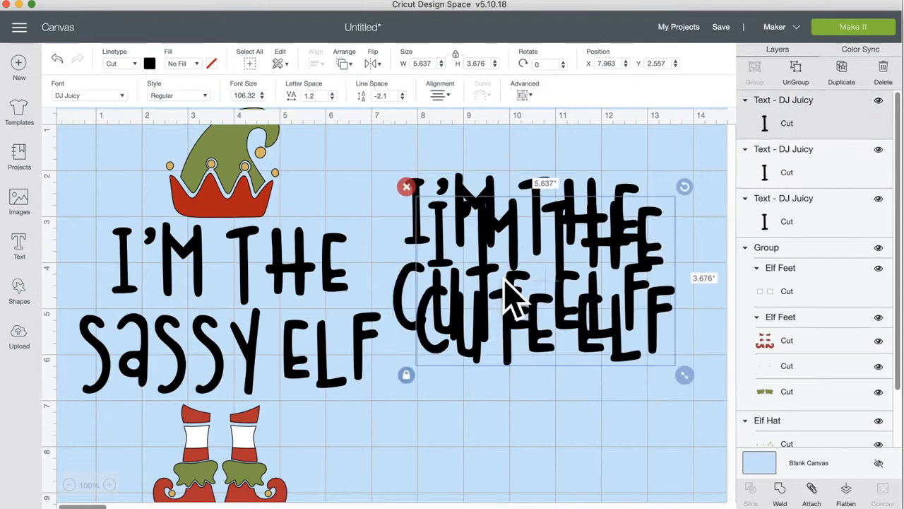
{"action": "double_click", "coordinate": [483, 269]}
{"action": "left_click_drag", "start_coordinate": [487, 272], "coordinate": [494, 434]}
{"action": "scroll", "coordinate": [495, 410], "scroll_direction": "down", "scroll_amount": 3}
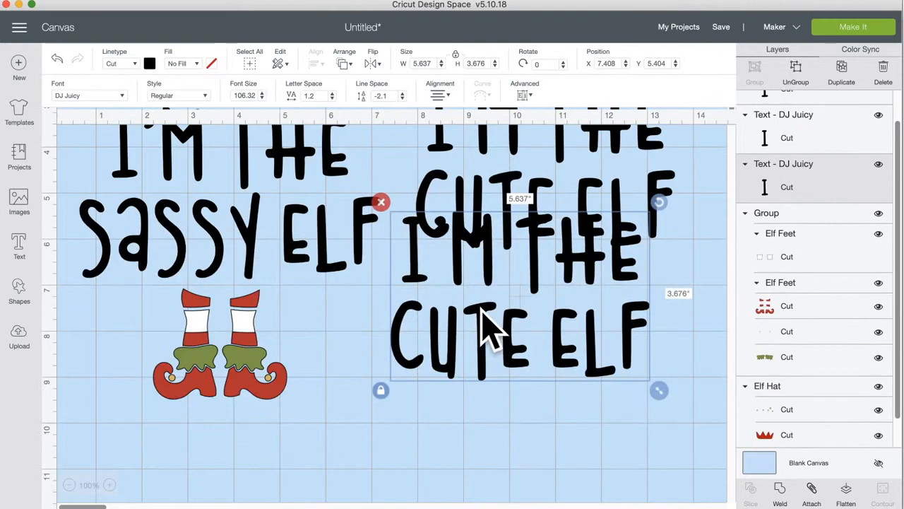
{"action": "left_click_drag", "start_coordinate": [485, 330], "coordinate": [495, 382]}
{"action": "double_click", "coordinate": [510, 386]}
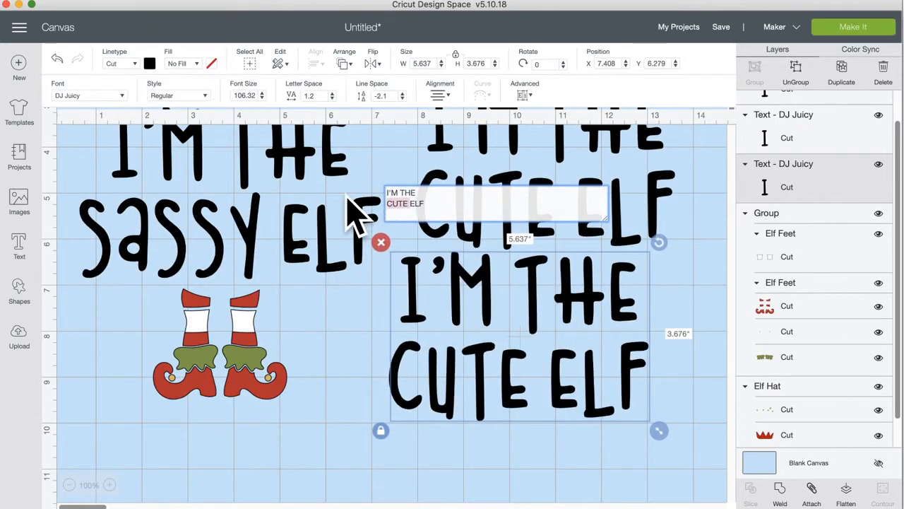
{"action": "type", "text": "Nau"}
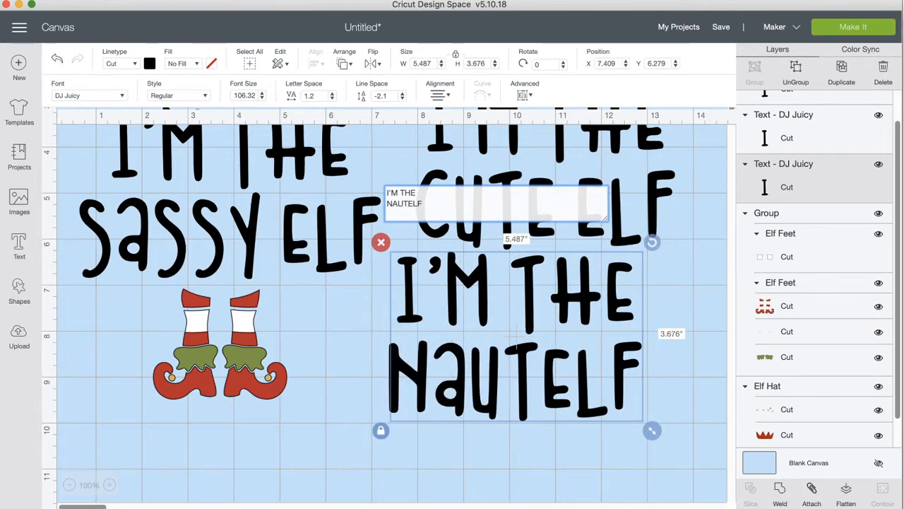
{"action": "type", "text": " y"}
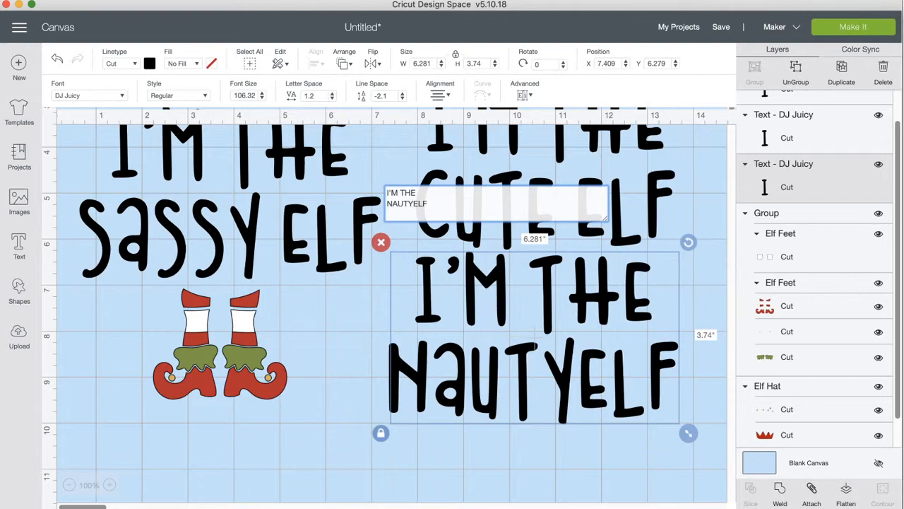
{"action": "key", "text": "BackSpace"}
{"action": "type", "text": "e"}
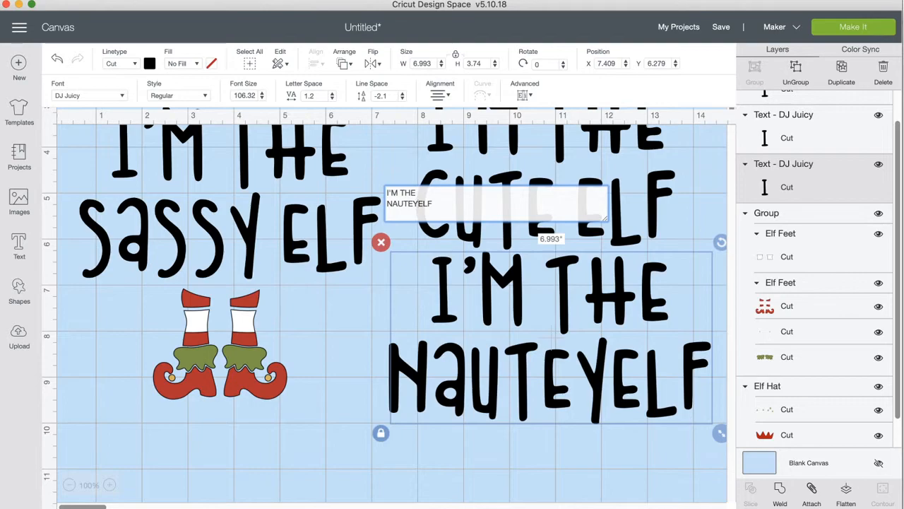
{"action": "key", "text": "BackSpace"}
{"action": "key", "text": "BackSpace"}
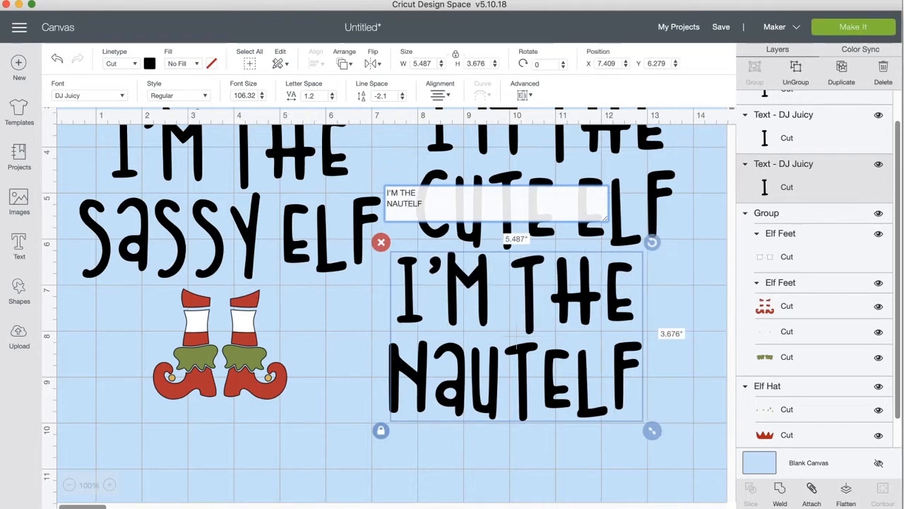
{"action": "key", "text": "BackSpace"}
{"action": "type", "text": "GHT"}
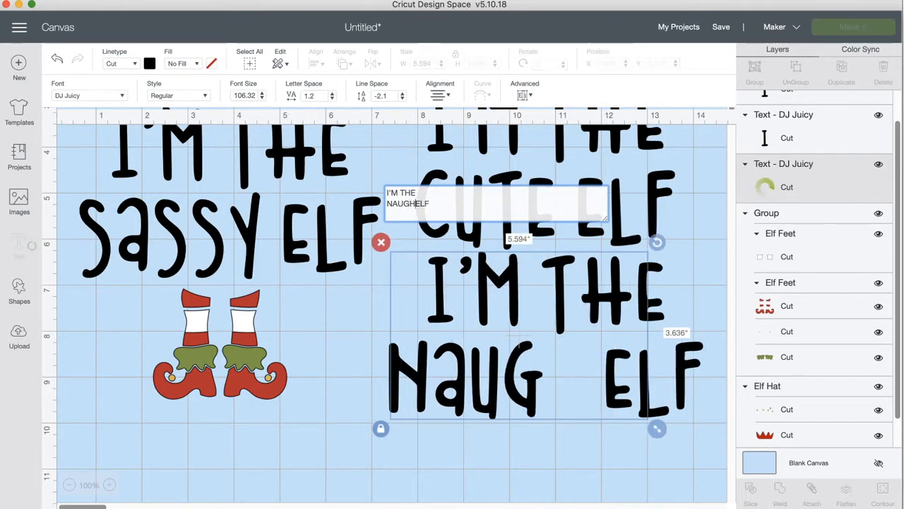
{"action": "type", "text": "Y"}
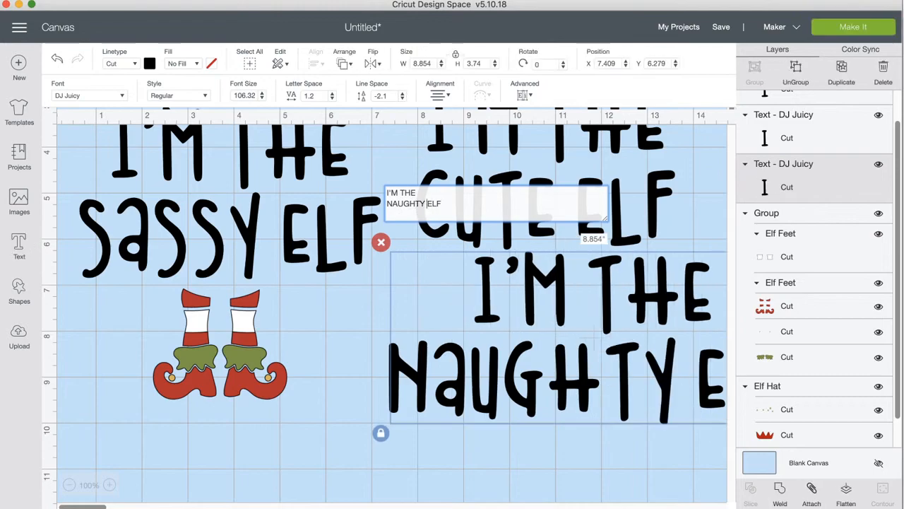
{"action": "left_click", "coordinate": [597, 491]}
Step: Move the Sassy Elf text off to the right and bring the Naughty text beside the hat and feet
{"action": "left_click_drag", "start_coordinate": [549, 381], "coordinate": [486, 410]}
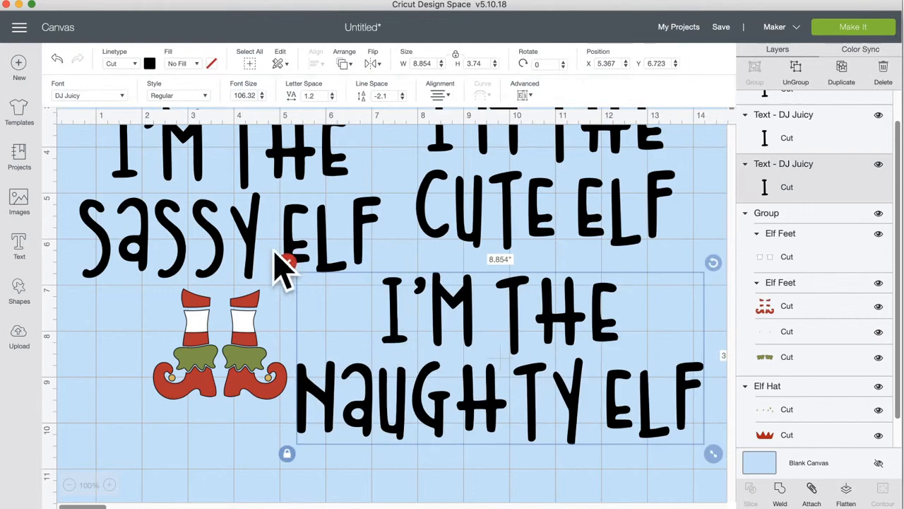
{"action": "left_click", "coordinate": [249, 226]}
{"action": "left_click_drag", "start_coordinate": [307, 238], "coordinate": [721, 238]}
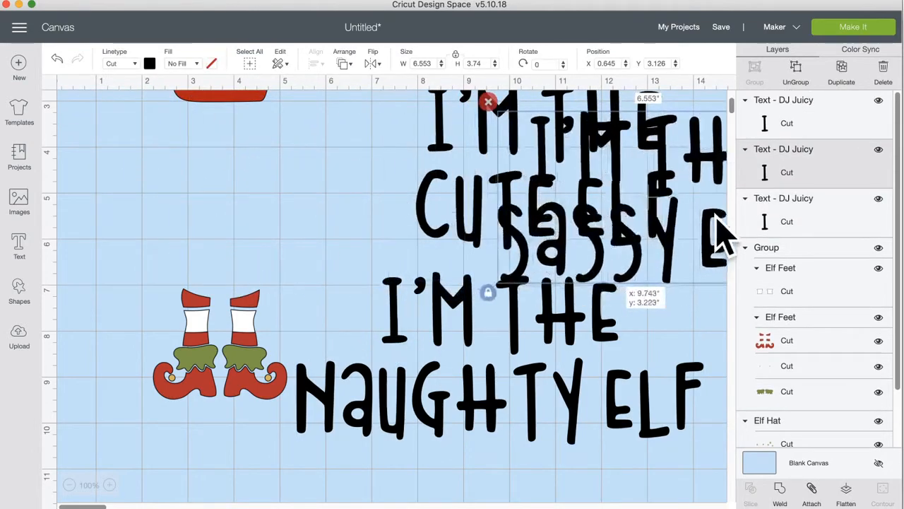
{"action": "left_click_drag", "start_coordinate": [493, 421], "coordinate": [242, 252]}
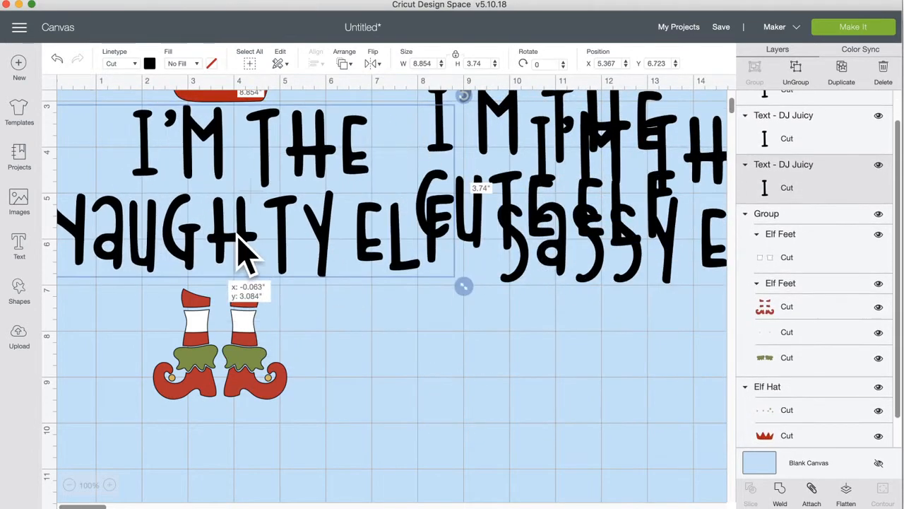
{"action": "scroll", "coordinate": [353, 353], "scroll_direction": "up", "scroll_amount": 3}
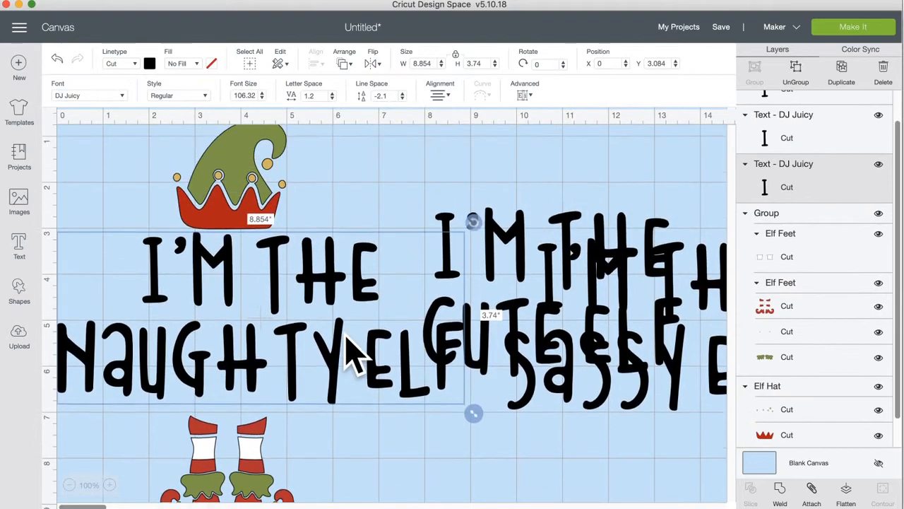
{"action": "scroll", "coordinate": [354, 353], "scroll_direction": "down", "scroll_amount": 1}
{"action": "left_click_drag", "start_coordinate": [319, 471], "coordinate": [302, 162]}
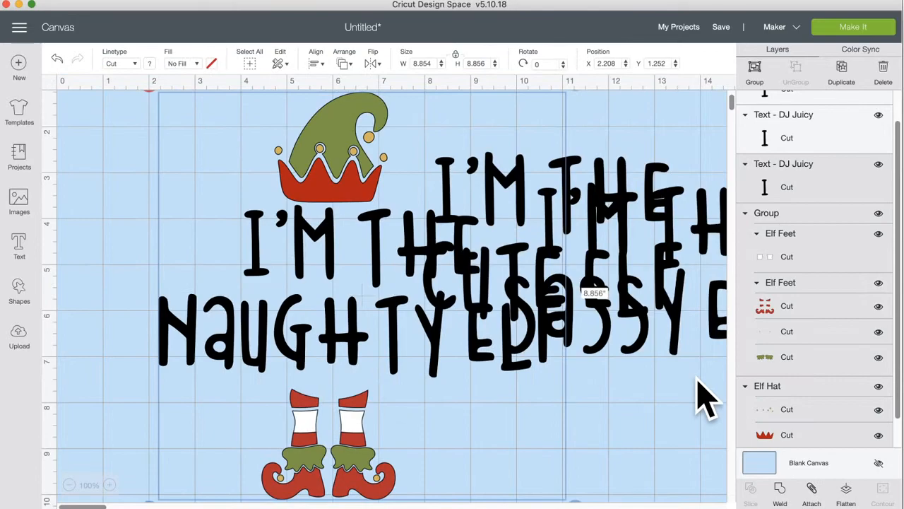
Step: Push the Cute and Sassy texts right, then resize the Naughty text to 8.285" wide and centre it
{"action": "scroll", "coordinate": [706, 398], "scroll_direction": "right", "scroll_amount": 5}
{"action": "left_click_drag", "start_coordinate": [529, 398], "coordinate": [763, 212]}
{"action": "left_click", "coordinate": [494, 254]}
{"action": "scroll", "coordinate": [495, 254], "scroll_direction": "left", "scroll_amount": 5}
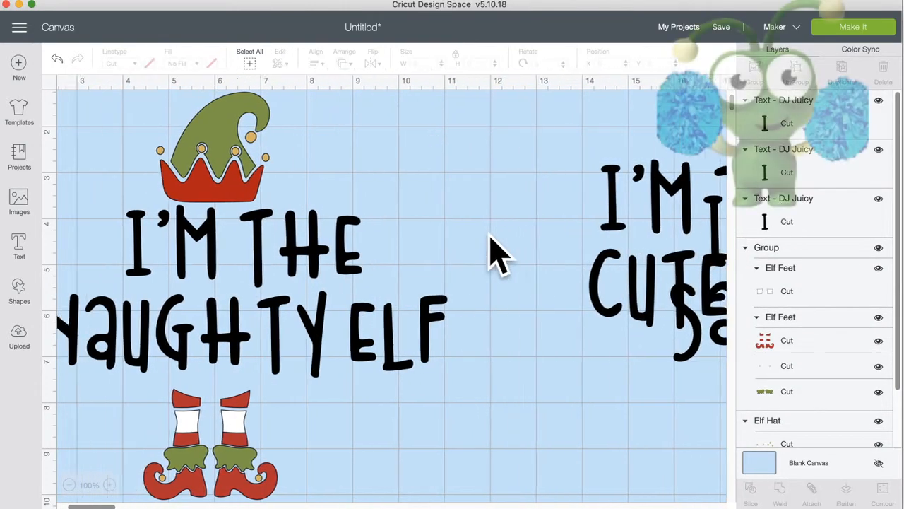
{"action": "left_click_drag", "start_coordinate": [438, 261], "coordinate": [415, 261]}
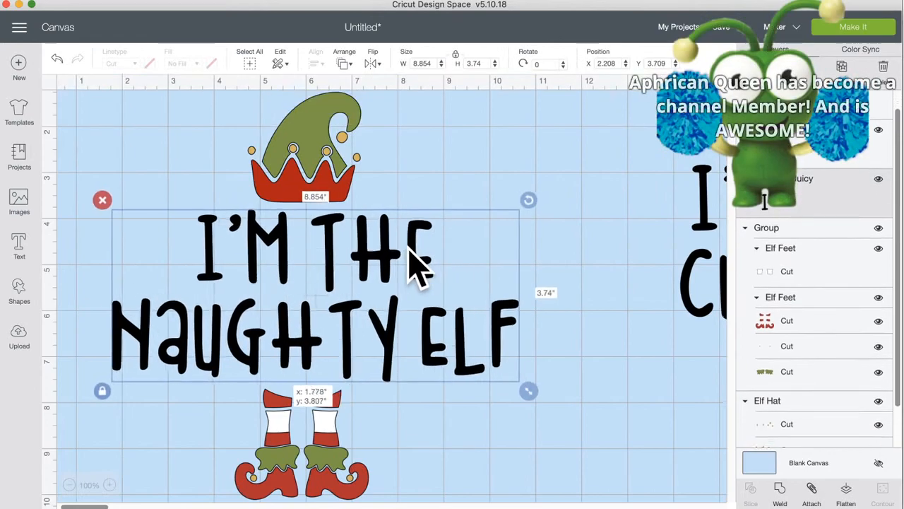
{"action": "left_click_drag", "start_coordinate": [522, 392], "coordinate": [489, 376]}
{"action": "mouse_move", "coordinate": [432, 343]}
{"action": "left_mouse_down"}
{"action": "mouse_move", "coordinate": [454, 349]}
{"action": "mouse_move", "coordinate": [442, 332]}
{"action": "left_mouse_up"}
{"action": "left_click", "coordinate": [580, 349]}
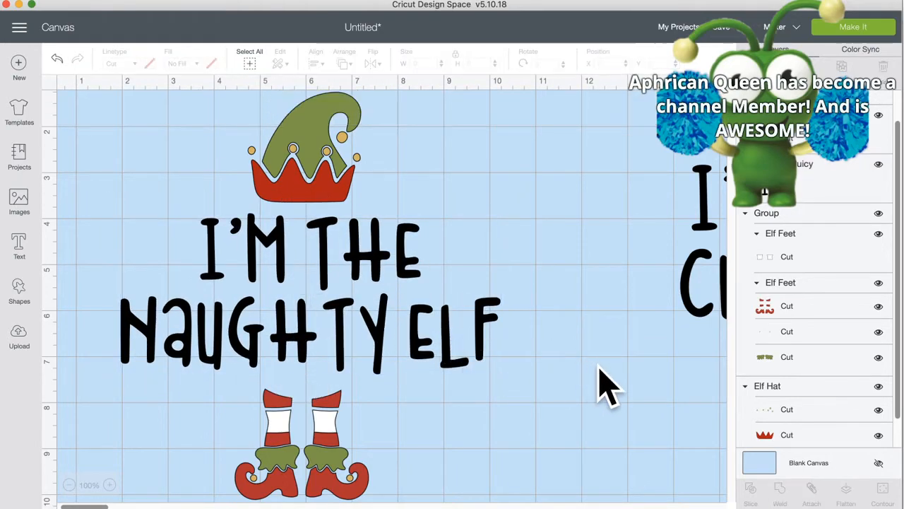
{"action": "left_click", "coordinate": [483, 326]}
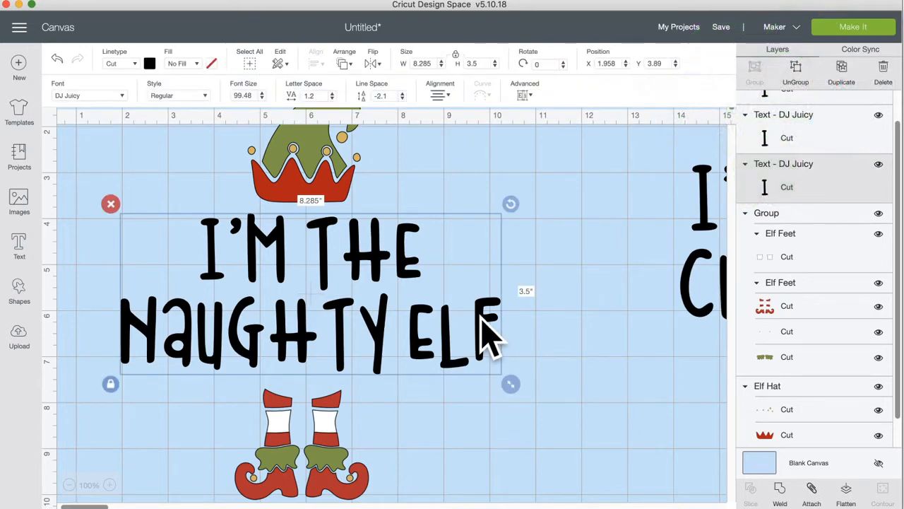
Step: Duplicate the Naughty text, place the copy below-right of the feet, and change NAUGHTY to BOSS
{"action": "left_click", "coordinate": [842, 83]}
{"action": "left_click_drag", "start_coordinate": [381, 347], "coordinate": [652, 446]}
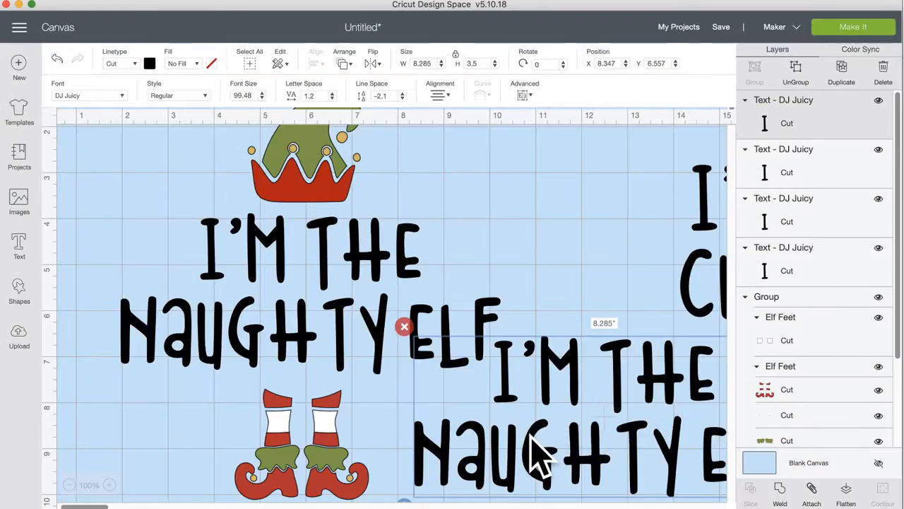
{"action": "scroll", "coordinate": [536, 456], "scroll_direction": "down", "scroll_amount": 5}
{"action": "left_click_drag", "start_coordinate": [549, 306], "coordinate": [495, 414]}
{"action": "double_click", "coordinate": [501, 408]}
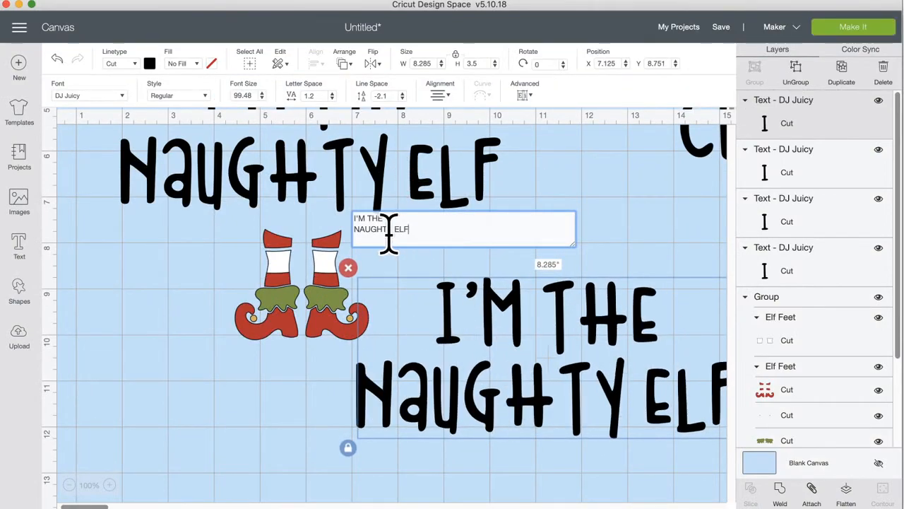
{"action": "type", "text": "BOSSY"}
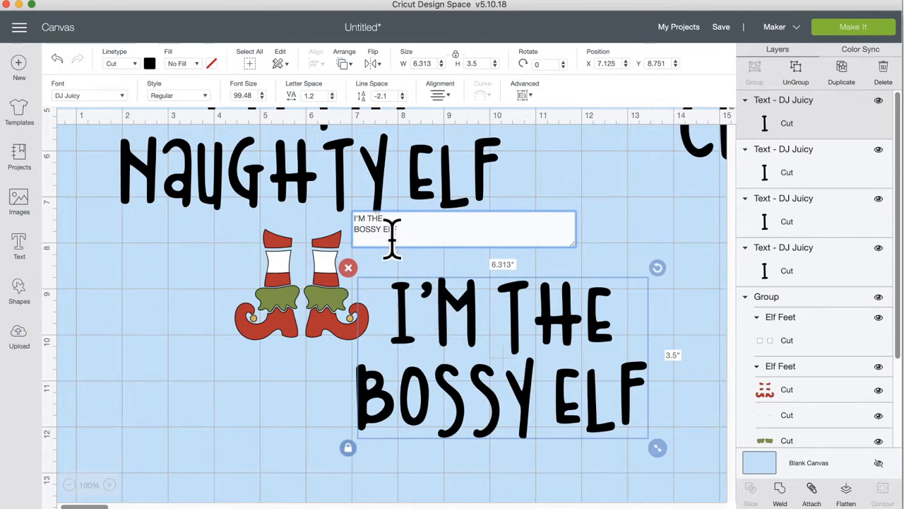
{"action": "left_click", "coordinate": [377, 229]}
{"action": "key", "text": "BackSpace"}
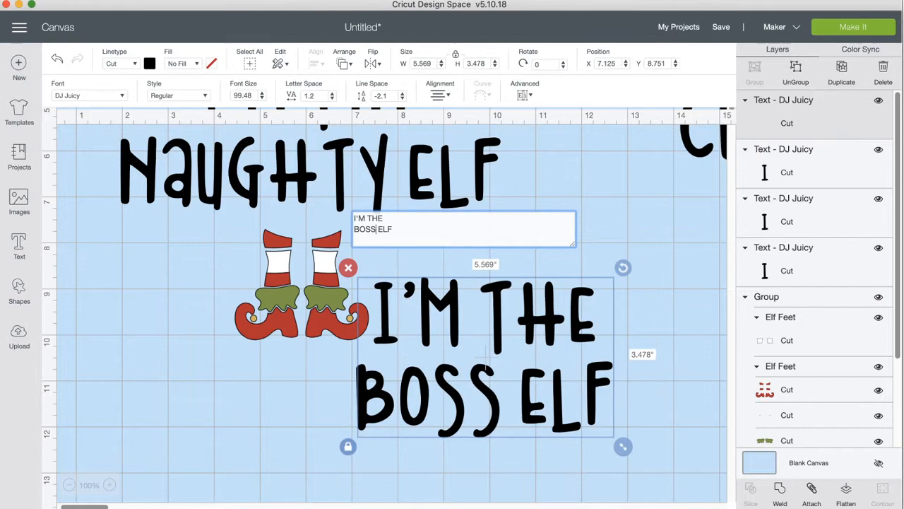
{"action": "left_click", "coordinate": [459, 308]}
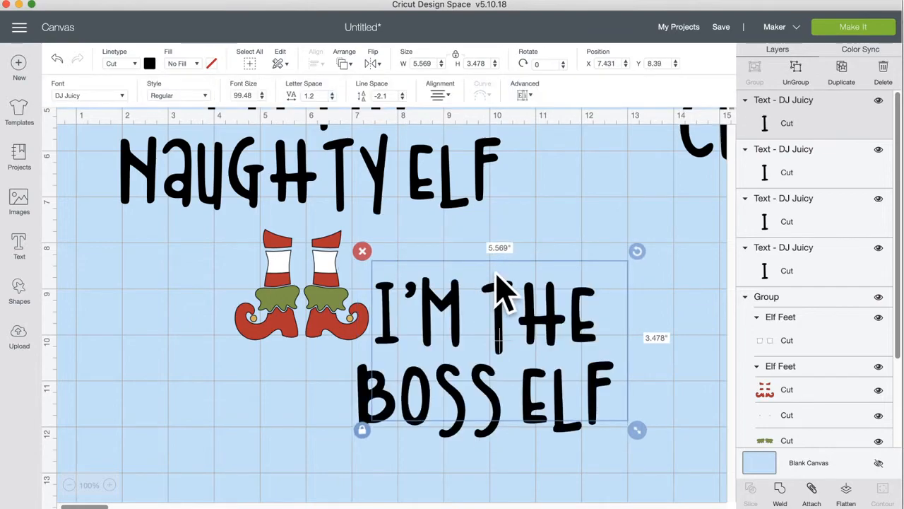
Step: Duplicate the Boss Elf text, move the copy left over the feet, and replace BOSS with LOUD
{"action": "left_click", "coordinate": [842, 78]}
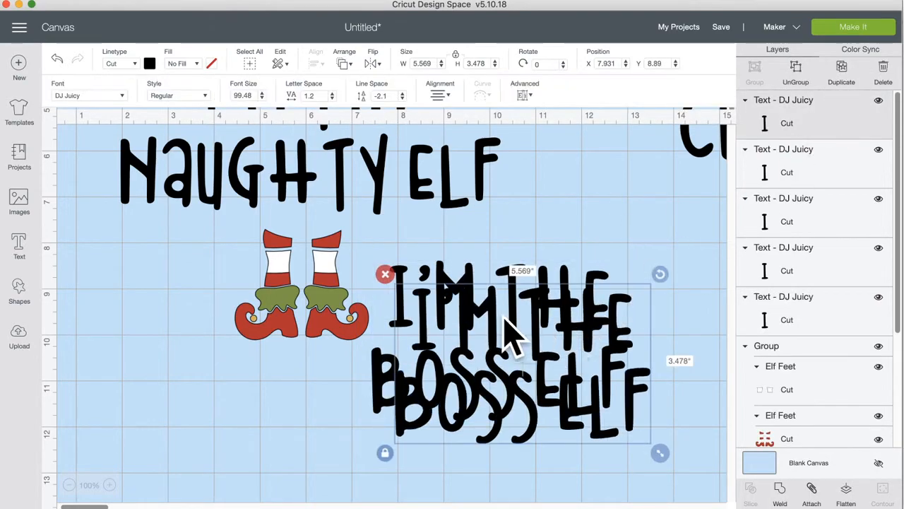
{"action": "left_click_drag", "start_coordinate": [498, 318], "coordinate": [223, 332]}
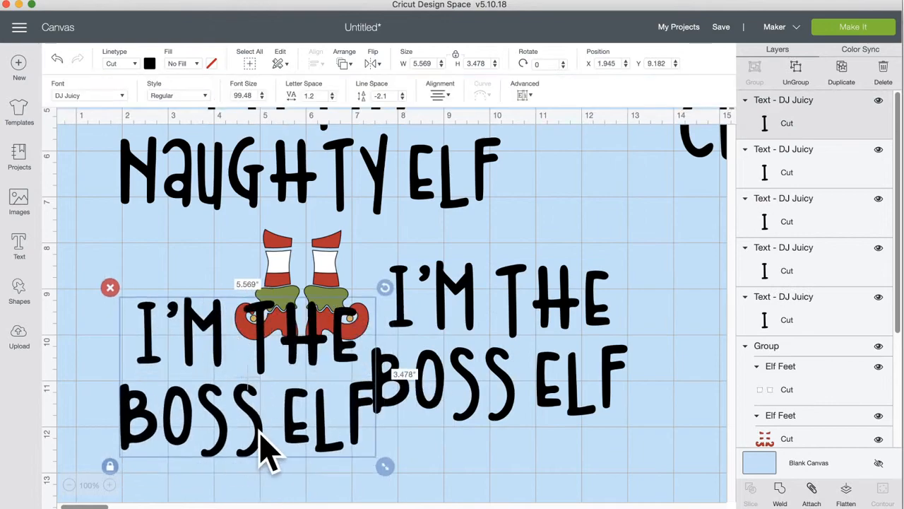
{"action": "double_click", "coordinate": [267, 448]}
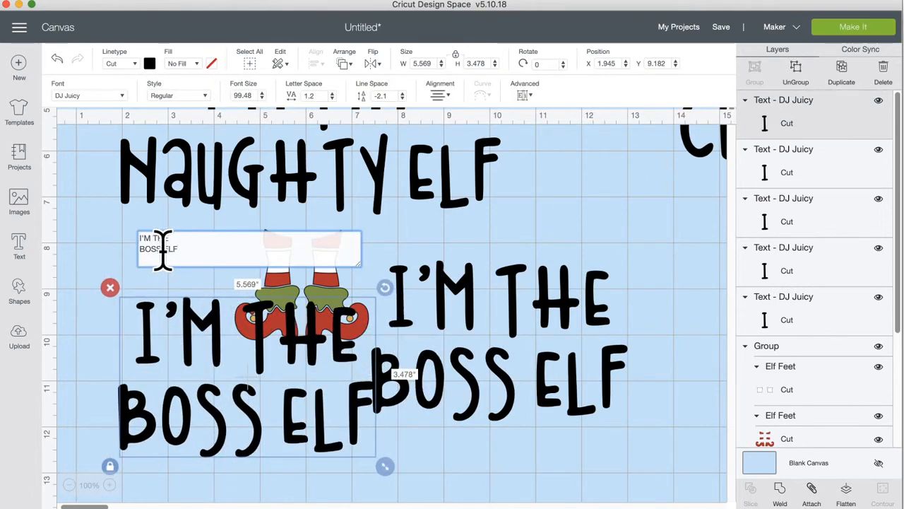
{"action": "left_click", "coordinate": [127, 264]}
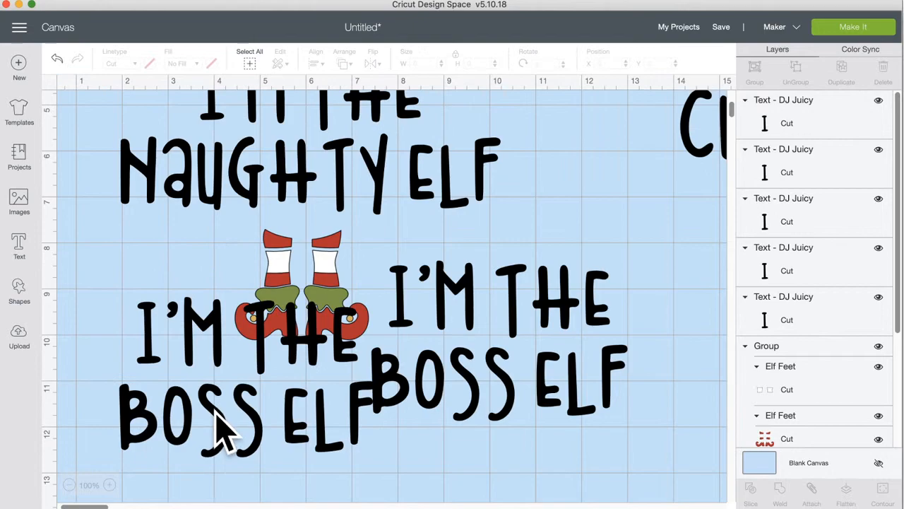
{"action": "left_click", "coordinate": [247, 392]}
{"action": "double_click", "coordinate": [220, 339]}
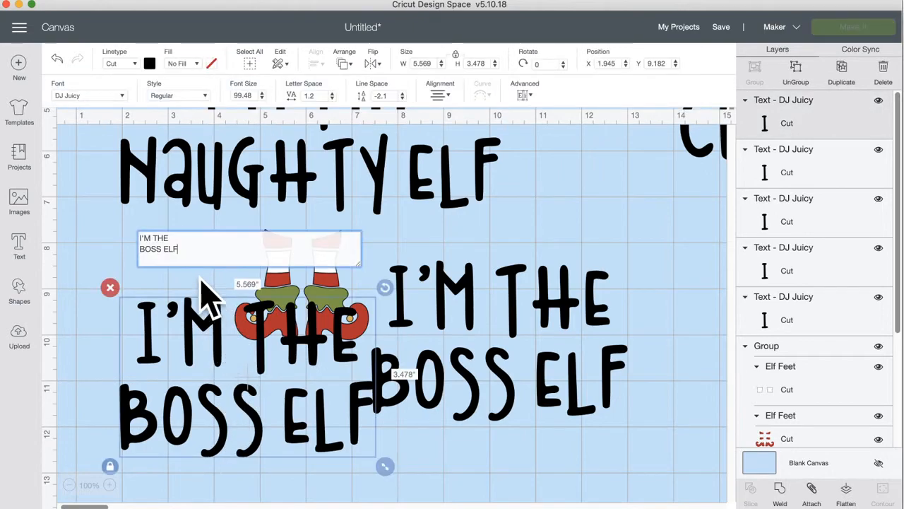
{"action": "double_click", "coordinate": [162, 249]}
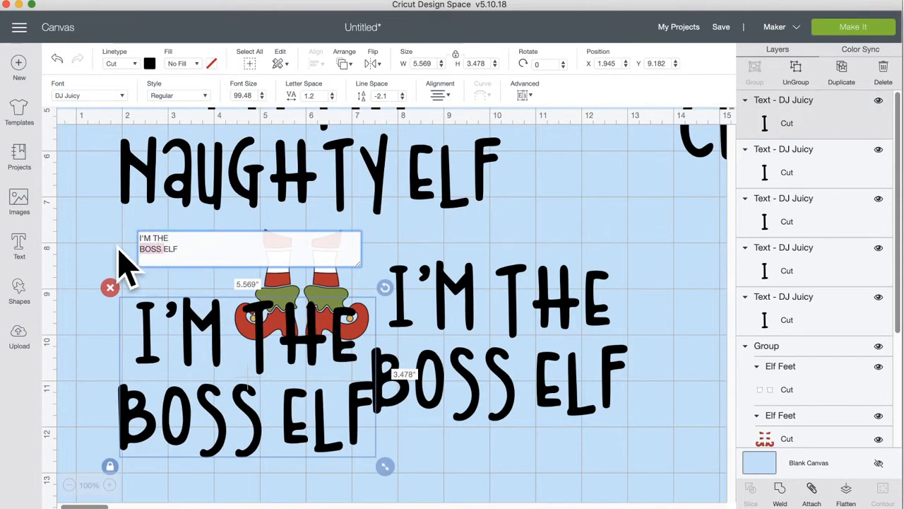
{"action": "type", "text": "LOUD"}
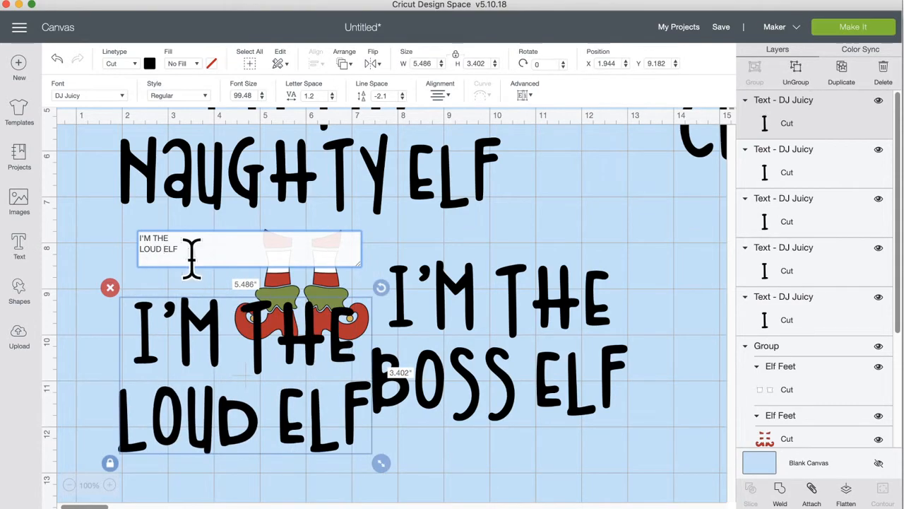
{"action": "left_click", "coordinate": [422, 449]}
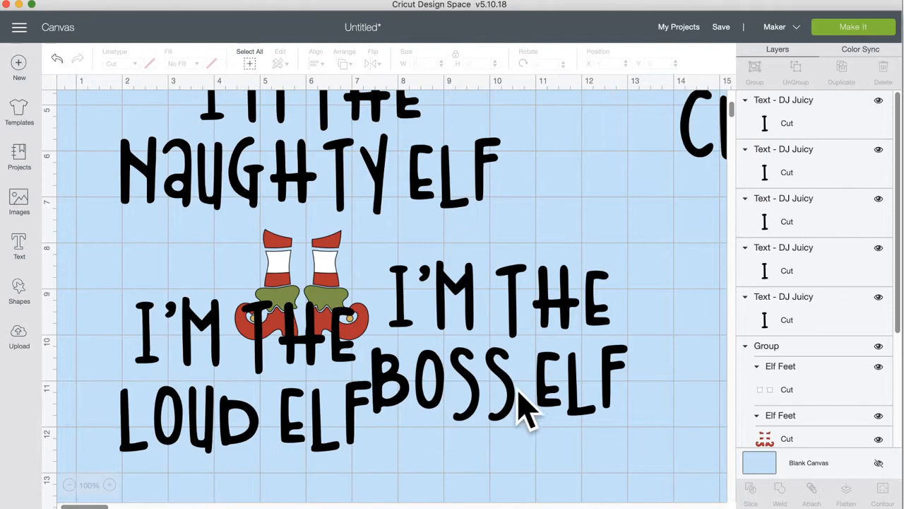
Step: Move the Loud and Naughty texts aside and try the Cute Elf text between hat and feet
{"action": "scroll", "coordinate": [444, 286], "scroll_direction": "up", "scroll_amount": 5}
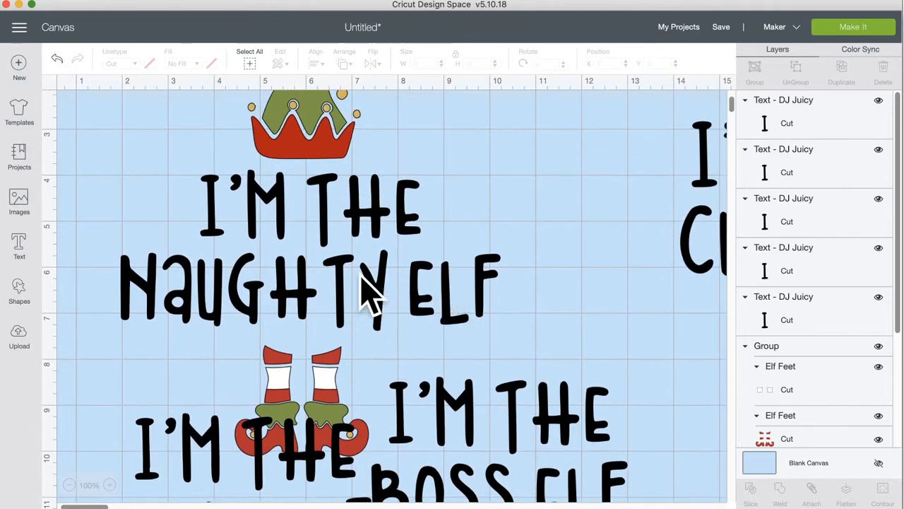
{"action": "scroll", "coordinate": [384, 414], "scroll_direction": "down", "scroll_amount": 3}
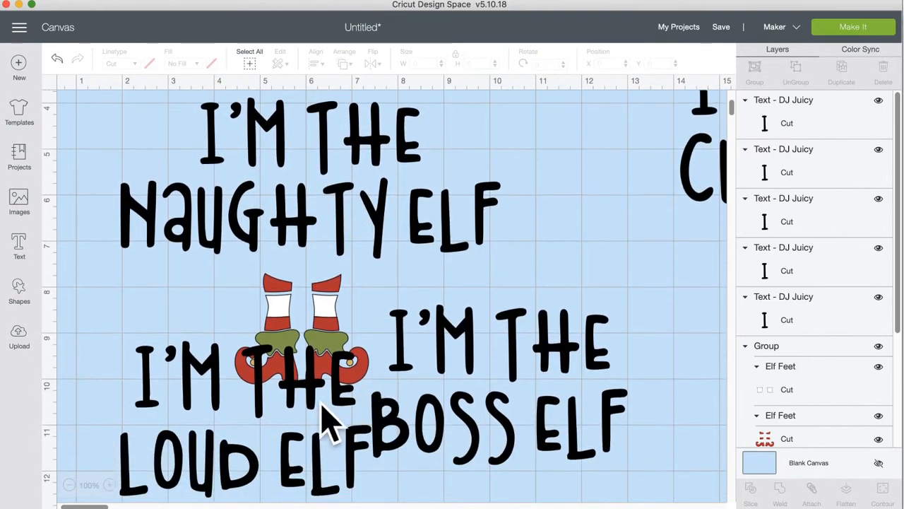
{"action": "left_click_drag", "start_coordinate": [304, 384], "coordinate": [728, 366]}
{"action": "scroll", "coordinate": [636, 388], "scroll_direction": "up", "scroll_amount": 5}
{"action": "scroll", "coordinate": [635, 387], "scroll_direction": "right", "scroll_amount": 2}
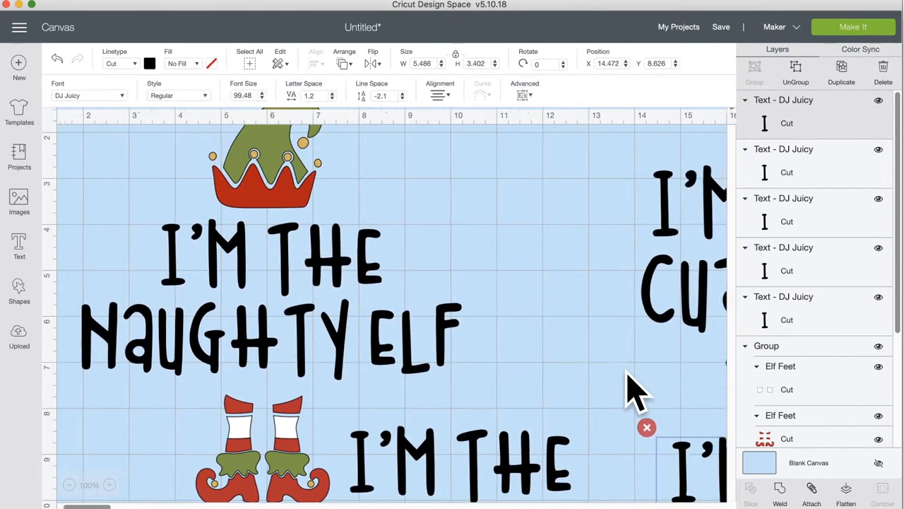
{"action": "scroll", "coordinate": [636, 388], "scroll_direction": "up", "scroll_amount": 3}
{"action": "scroll", "coordinate": [635, 388], "scroll_direction": "right", "scroll_amount": 2}
{"action": "left_click_drag", "start_coordinate": [672, 343], "coordinate": [417, 306]}
{"action": "left_click_drag", "start_coordinate": [240, 333], "coordinate": [695, 361]}
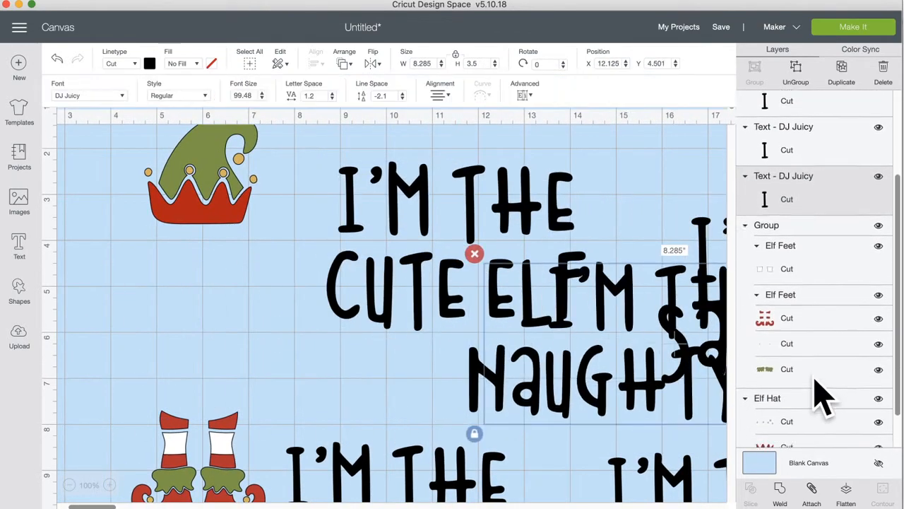
{"action": "left_click_drag", "start_coordinate": [359, 286], "coordinate": [286, 332]}
{"action": "left_click_drag", "start_coordinate": [138, 339], "coordinate": [164, 327]}
{"action": "scroll", "coordinate": [420, 400], "scroll_direction": "left", "scroll_amount": 5}
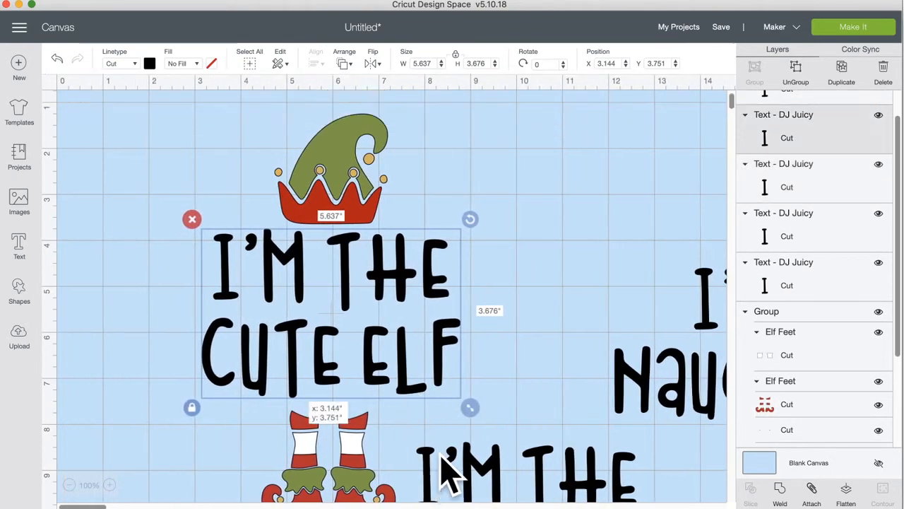
{"action": "left_click_drag", "start_coordinate": [430, 476], "coordinate": [676, 397]}
{"action": "scroll", "coordinate": [585, 470], "scroll_direction": "down", "scroll_amount": 2}
{"action": "scroll", "coordinate": [585, 455], "scroll_direction": "down", "scroll_amount": 2}
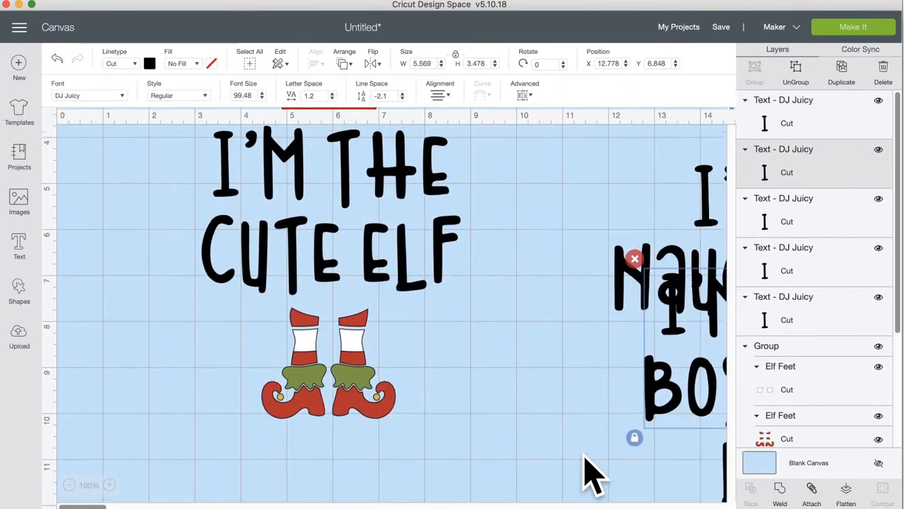
{"action": "scroll", "coordinate": [583, 454], "scroll_direction": "up", "scroll_amount": 3}
{"action": "left_click", "coordinate": [69, 484]}
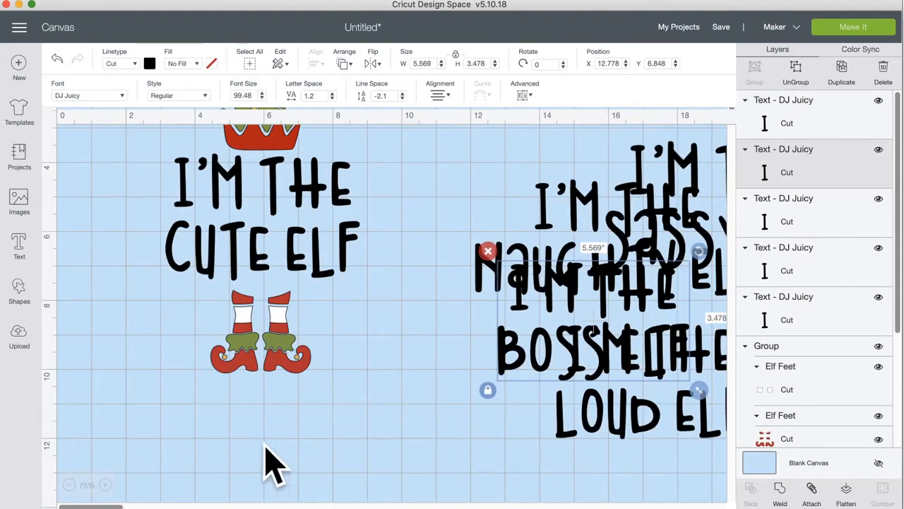
{"action": "scroll", "coordinate": [368, 397], "scroll_direction": "up", "scroll_amount": 2}
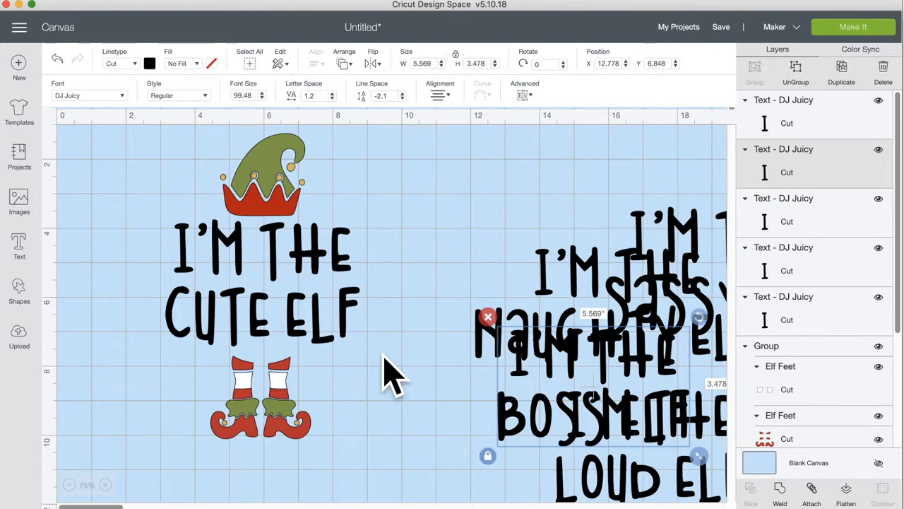
Step: Move the Cute, Boss, Loud and Naughty texts into a pile at the canvas's right
{"action": "left_click", "coordinate": [344, 270]}
{"action": "double_click", "coordinate": [340, 256]}
{"action": "left_click", "coordinate": [340, 256]}
{"action": "left_click", "coordinate": [405, 261]}
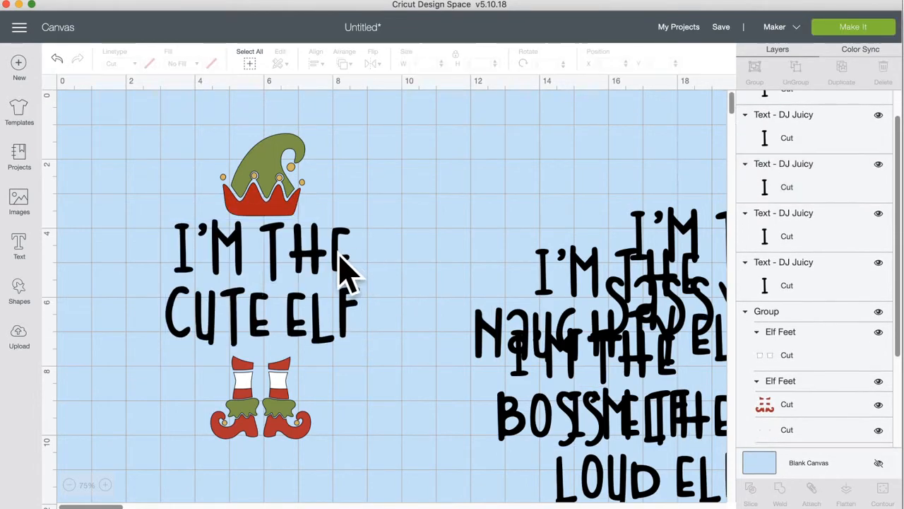
{"action": "left_click_drag", "start_coordinate": [341, 267], "coordinate": [339, 269]}
{"action": "left_click", "coordinate": [387, 276]}
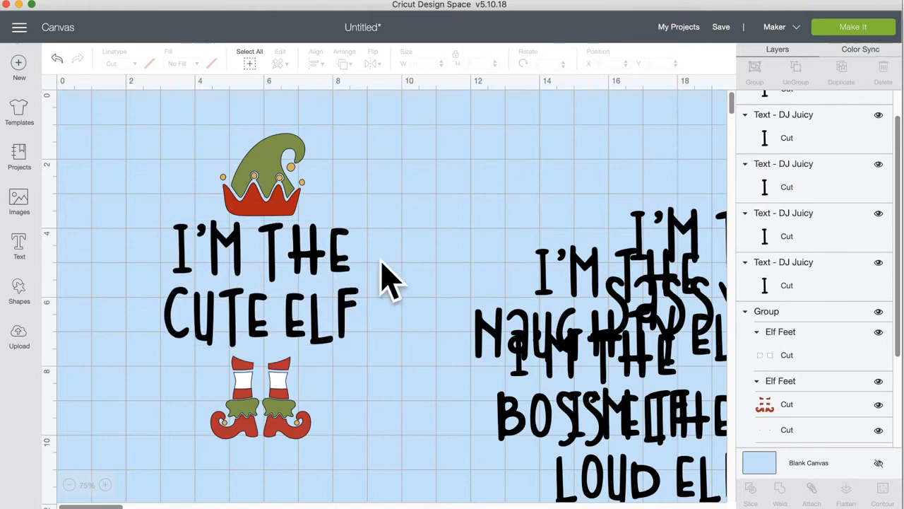
{"action": "left_click", "coordinate": [339, 269]}
{"action": "left_click_drag", "start_coordinate": [349, 280], "coordinate": [692, 212]}
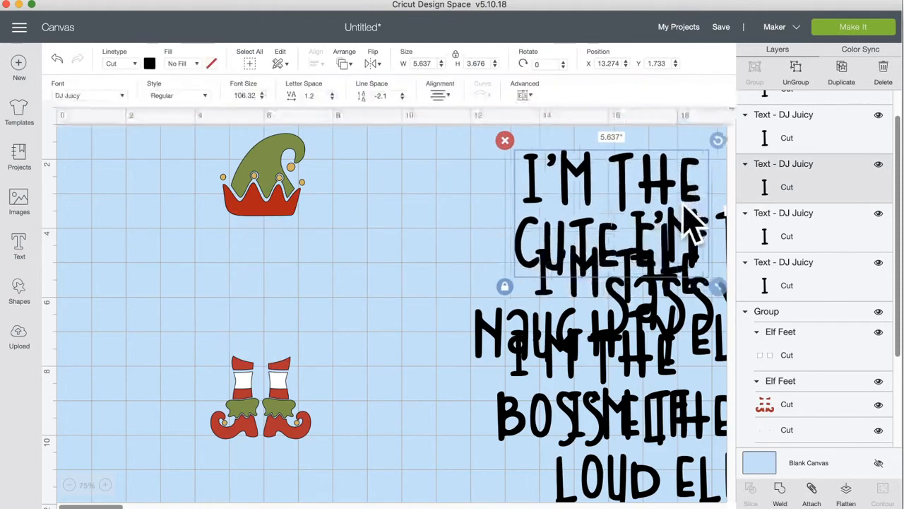
{"action": "left_click_drag", "start_coordinate": [606, 424], "coordinate": [702, 369]}
{"action": "left_click_drag", "start_coordinate": [625, 427], "coordinate": [724, 452]}
{"action": "left_click_drag", "start_coordinate": [482, 343], "coordinate": [679, 445]}
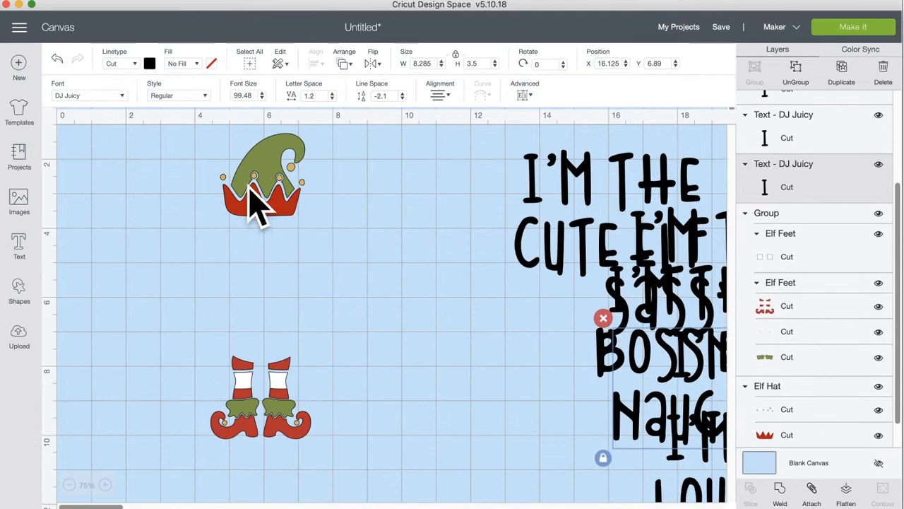
Step: Align the hat and feet with Center Horizontally into one 2.909" by 8.708" column
{"action": "left_click", "coordinate": [276, 205]}
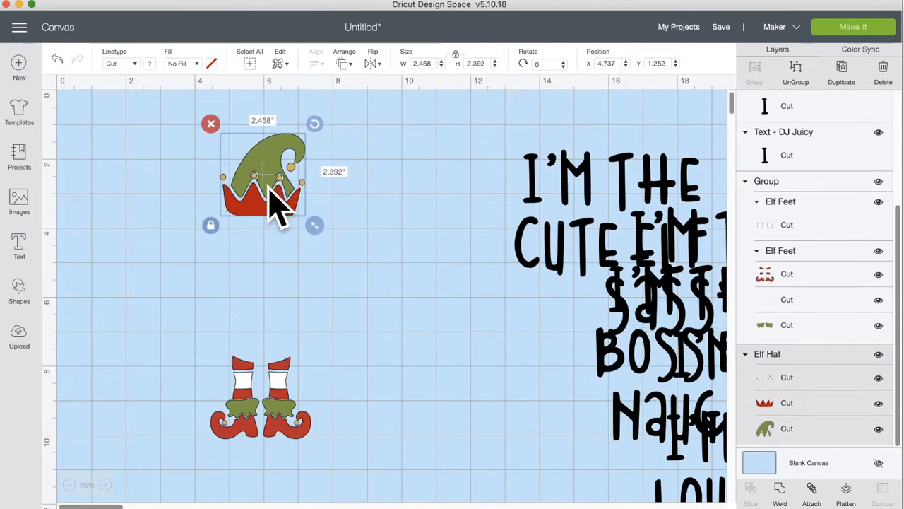
{"action": "left_click", "coordinate": [170, 177]}
{"action": "left_click_drag", "start_coordinate": [169, 154], "coordinate": [373, 457]}
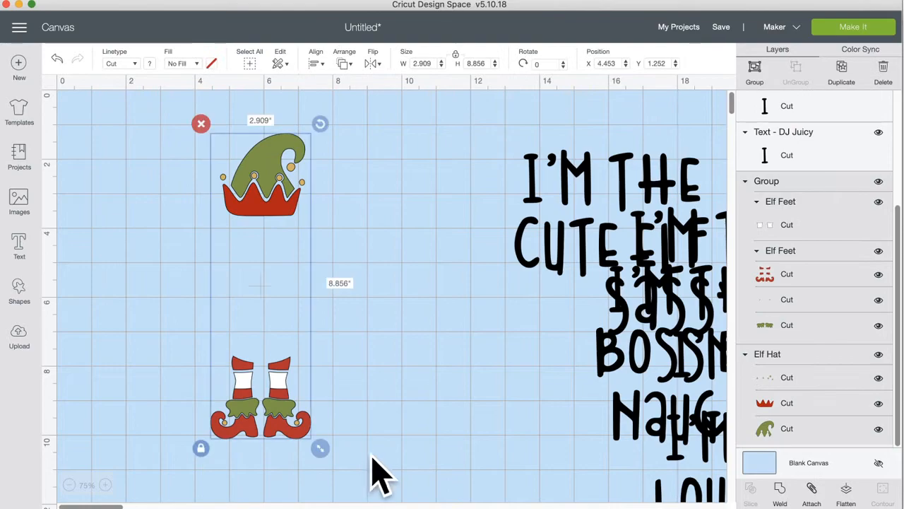
{"action": "left_click", "coordinate": [316, 65]}
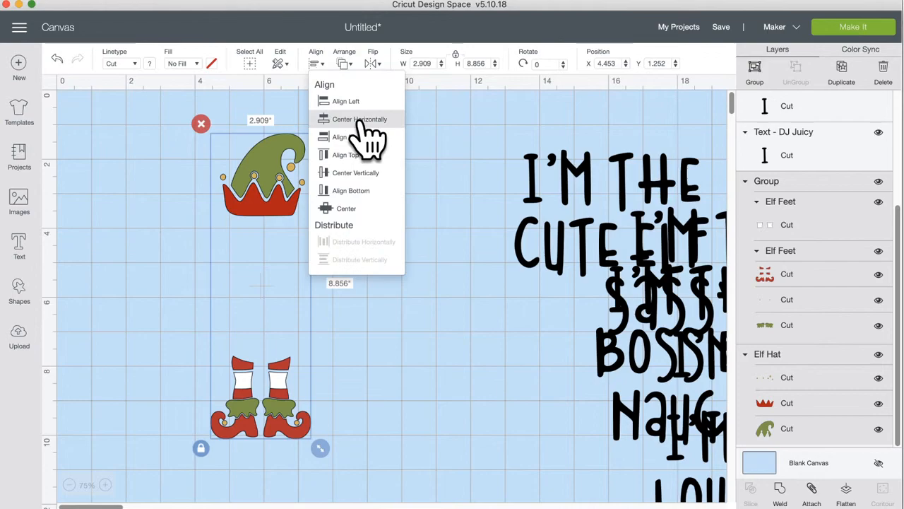
{"action": "left_click", "coordinate": [478, 192]}
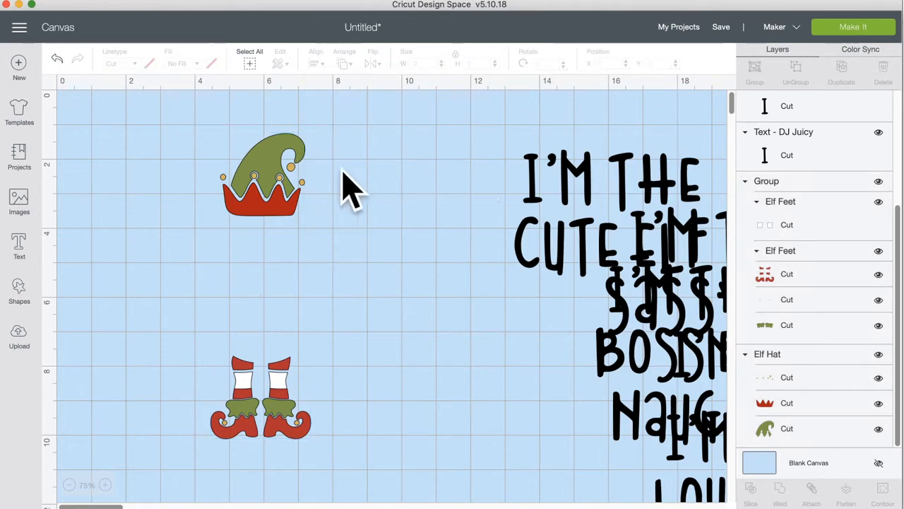
{"action": "left_click_drag", "start_coordinate": [260, 171], "coordinate": [338, 176]}
{"action": "left_click", "coordinate": [180, 166]}
{"action": "left_click_drag", "start_coordinate": [130, 141], "coordinate": [417, 393]}
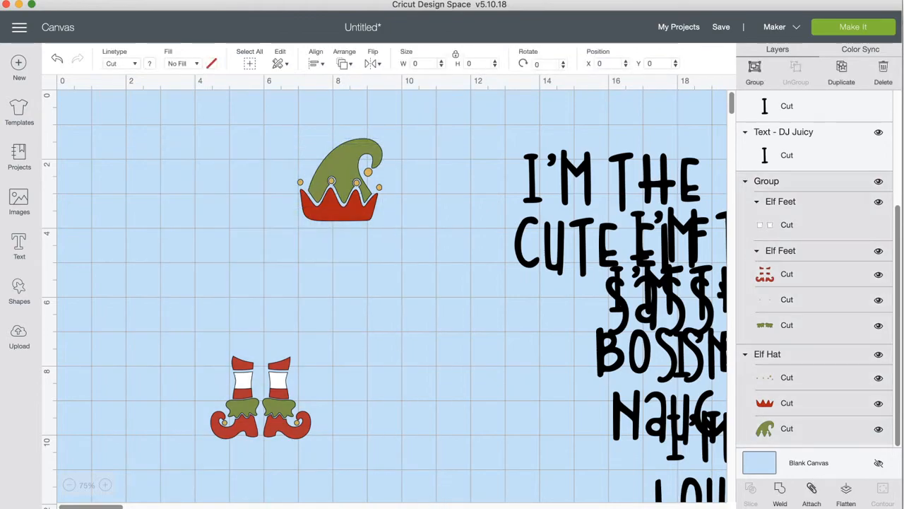
{"action": "left_click", "coordinate": [314, 64]}
{"action": "left_click", "coordinate": [388, 121]}
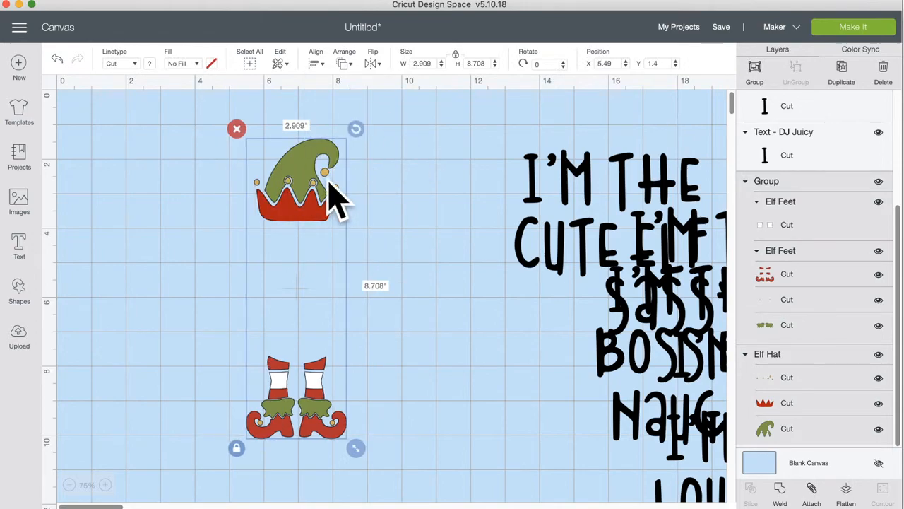
{"action": "left_click", "coordinate": [366, 291]}
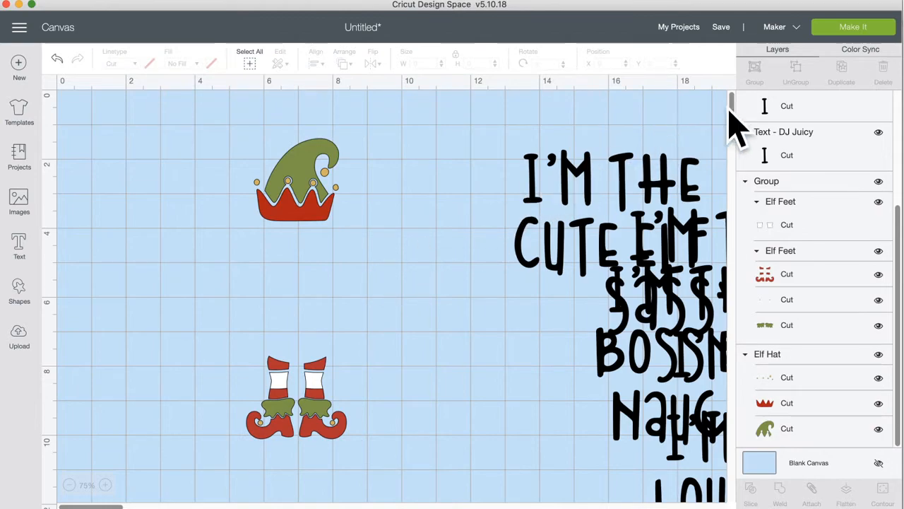
{"action": "left_click", "coordinate": [853, 29]}
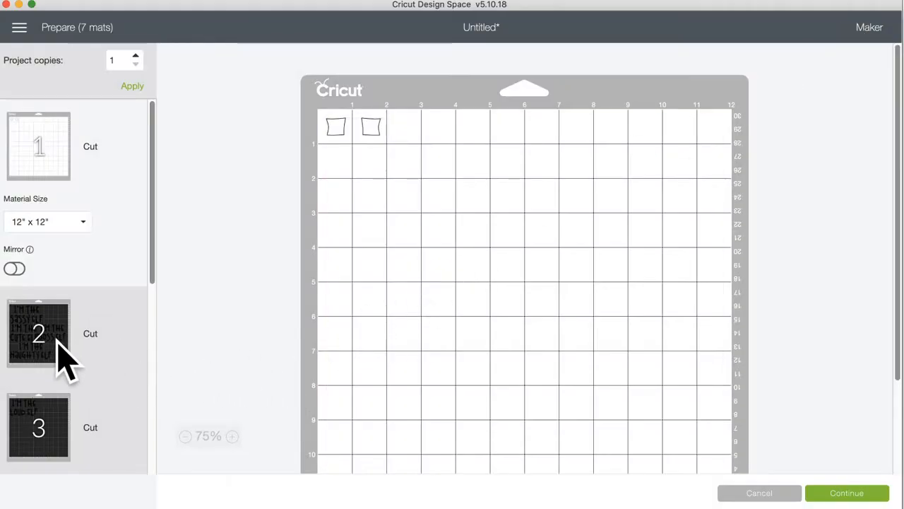
{"action": "left_click", "coordinate": [61, 356]}
{"action": "left_click", "coordinate": [44, 431]}
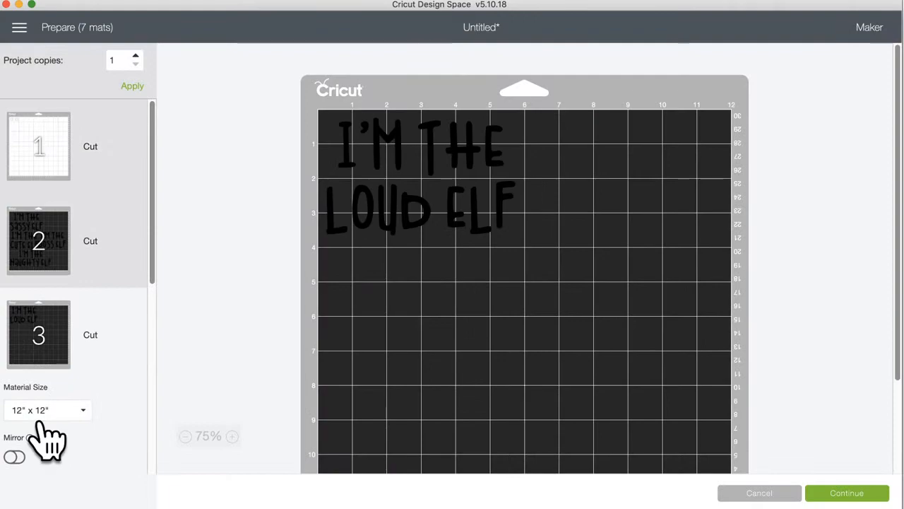
{"action": "scroll", "coordinate": [45, 452], "scroll_direction": "down", "scroll_amount": 1}
{"action": "scroll", "coordinate": [44, 442], "scroll_direction": "down", "scroll_amount": 5}
{"action": "left_click", "coordinate": [15, 247]}
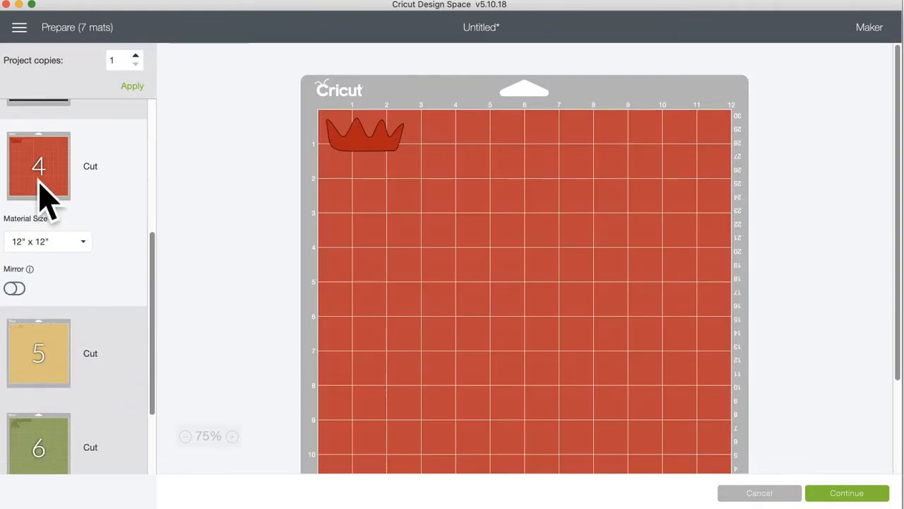
{"action": "left_click", "coordinate": [36, 350]}
{"action": "scroll", "coordinate": [39, 339], "scroll_direction": "down", "scroll_amount": 3}
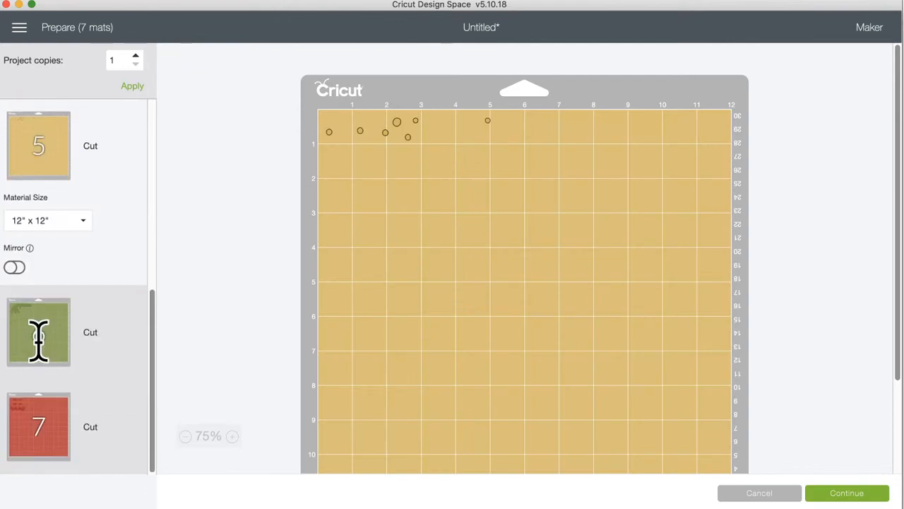
{"action": "left_click", "coordinate": [38, 339]}
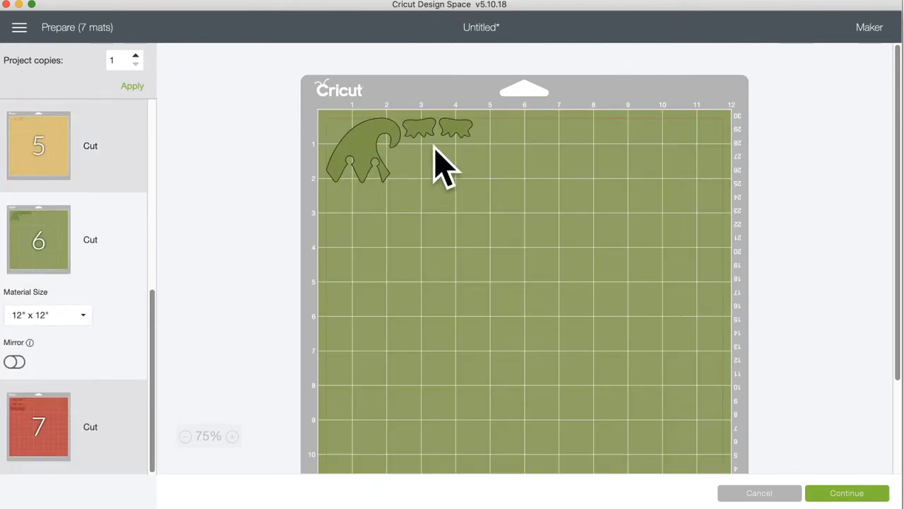
{"action": "left_click", "coordinate": [59, 418]}
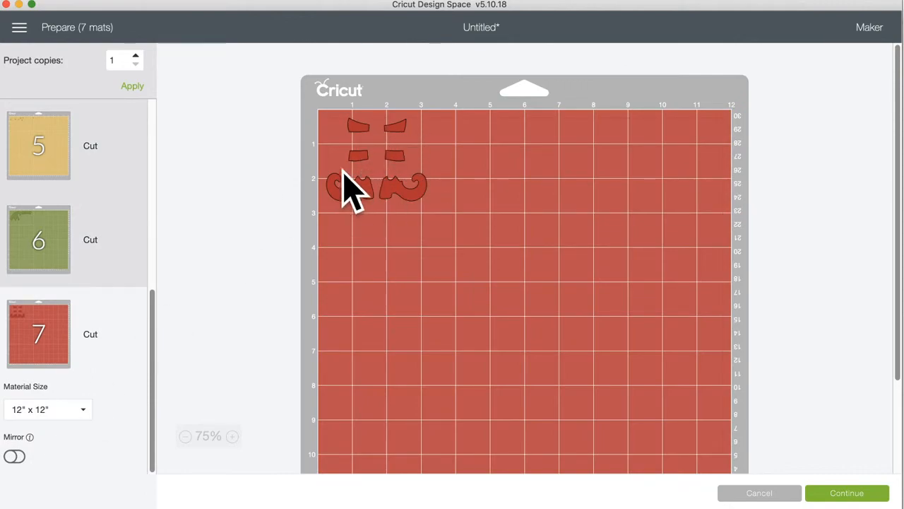
{"action": "left_click", "coordinate": [51, 244]}
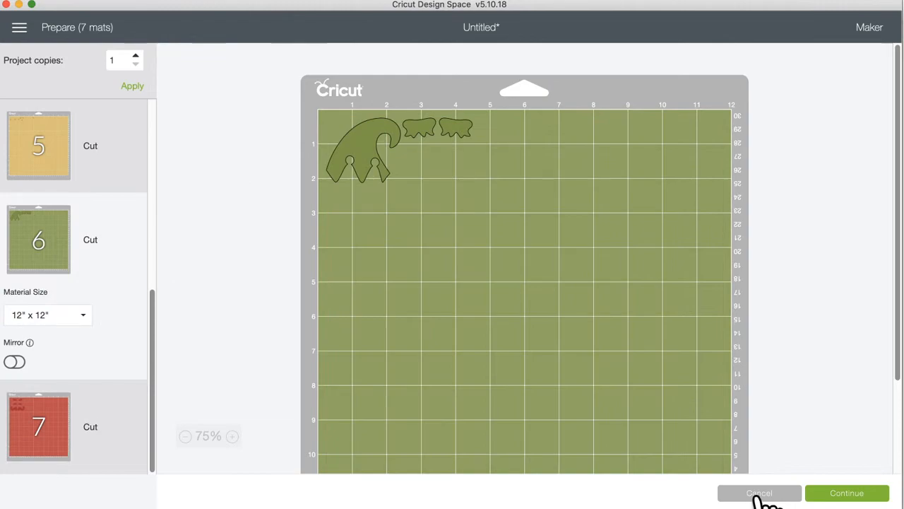
{"action": "left_click", "coordinate": [53, 439]}
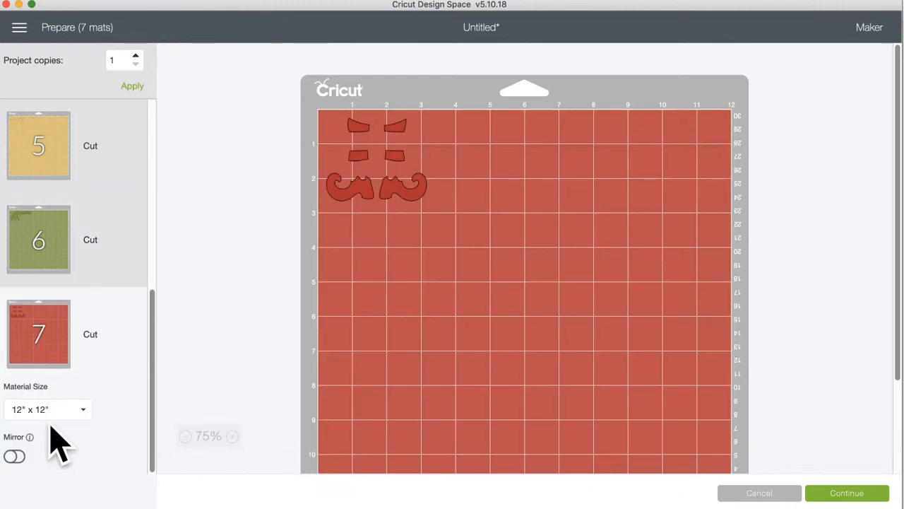
{"action": "left_click", "coordinate": [770, 495]}
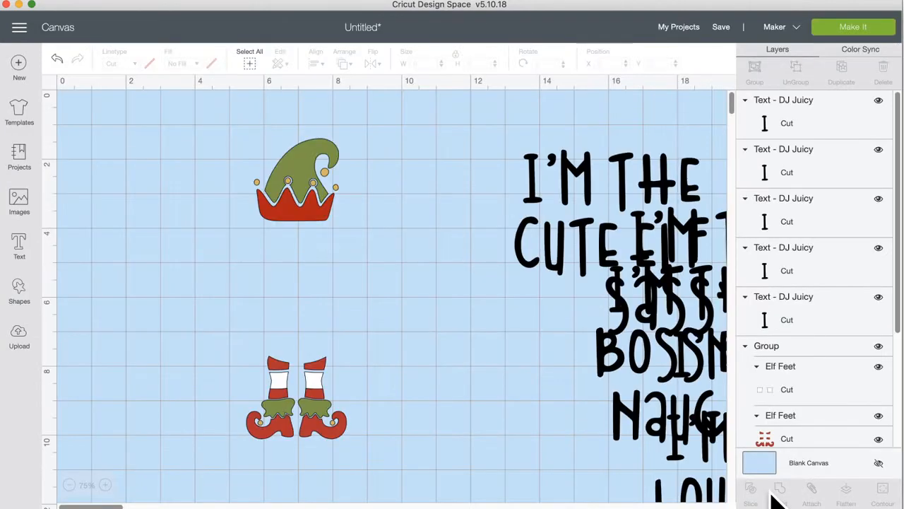
Step: In Color Sync, merge the feet's red into the hat band's red
{"action": "left_click", "coordinate": [306, 214]}
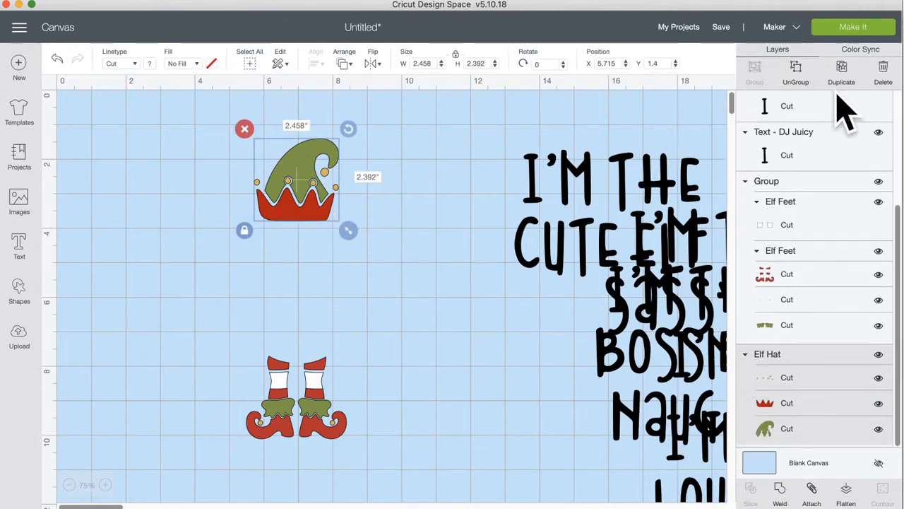
{"action": "left_click", "coordinate": [859, 51]}
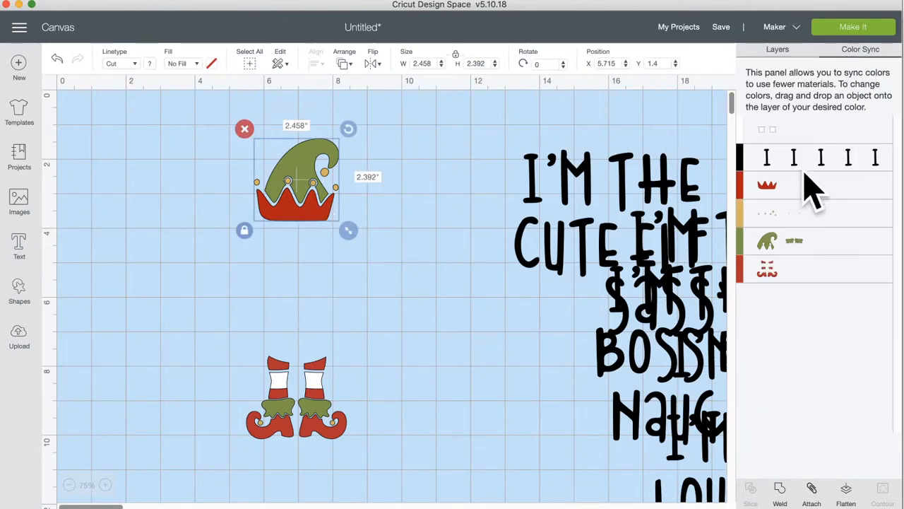
{"action": "left_click_drag", "start_coordinate": [740, 272], "coordinate": [754, 182]}
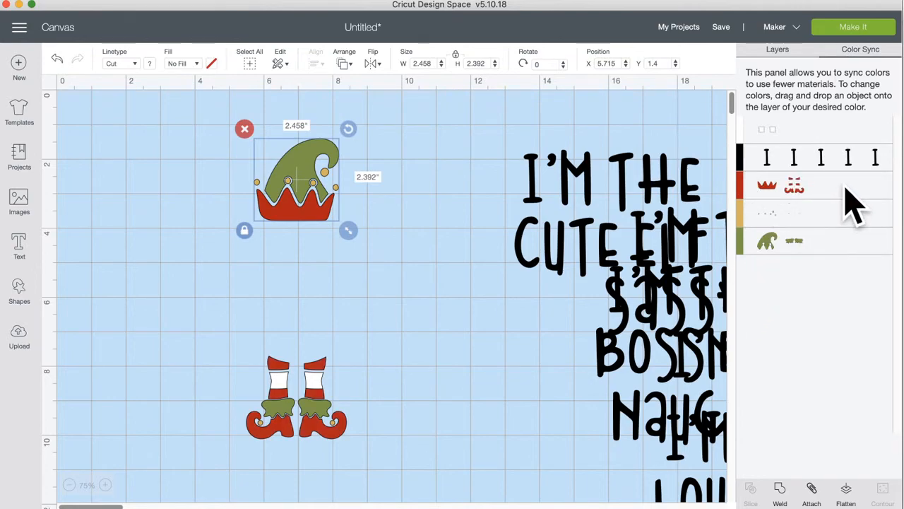
{"action": "left_click", "coordinate": [478, 133]}
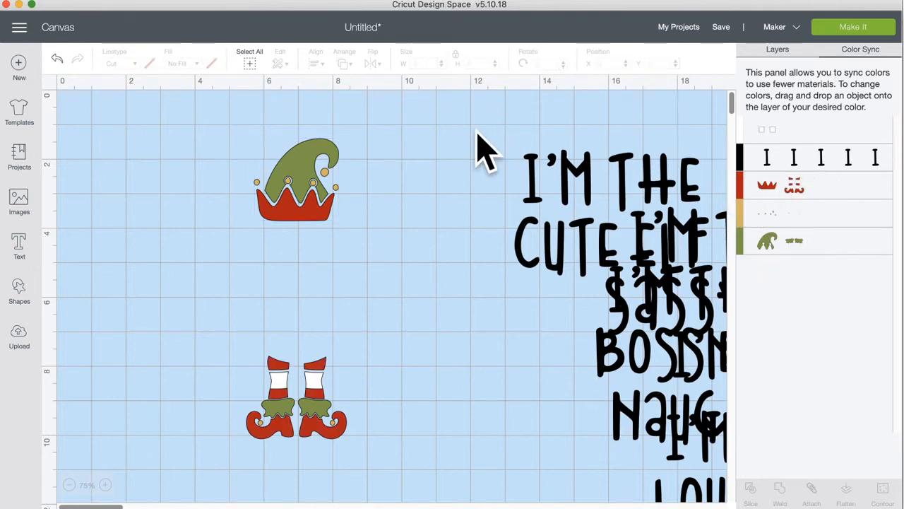
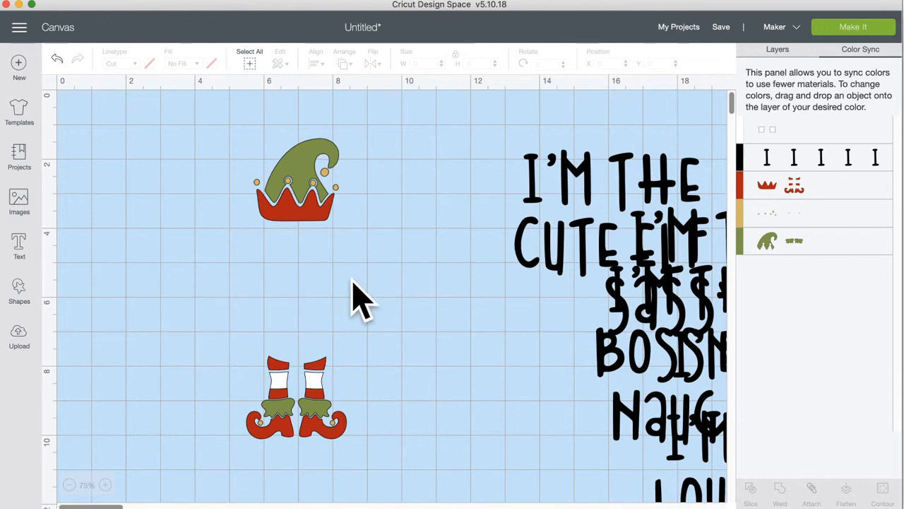
Step: Ungroup the elf hat and the elf feet into separate Cut layers from the Layers panel
{"action": "left_click", "coordinate": [325, 218]}
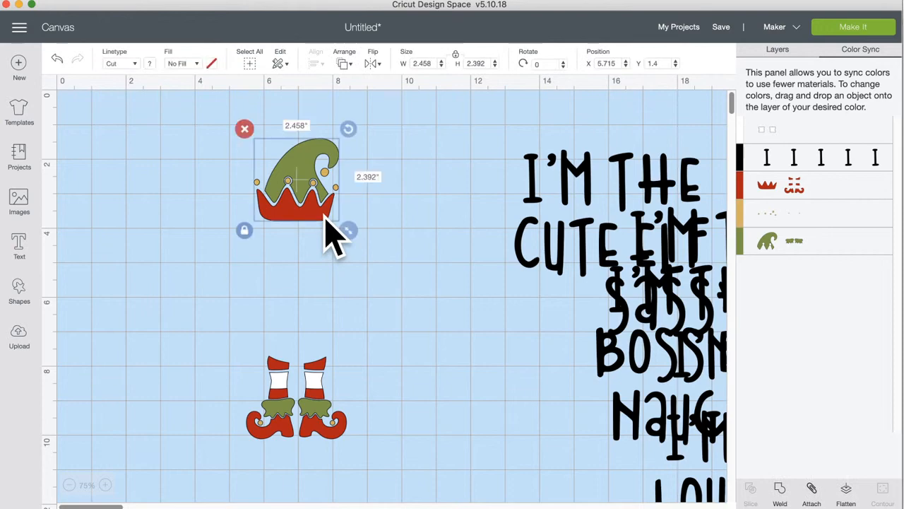
{"action": "left_click", "coordinate": [775, 51]}
{"action": "left_click", "coordinate": [797, 70]}
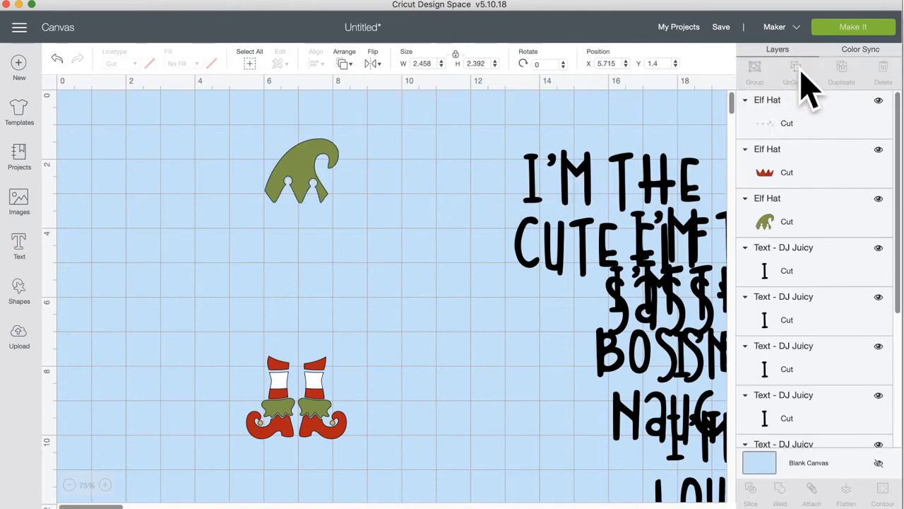
{"action": "left_click", "coordinate": [293, 392]}
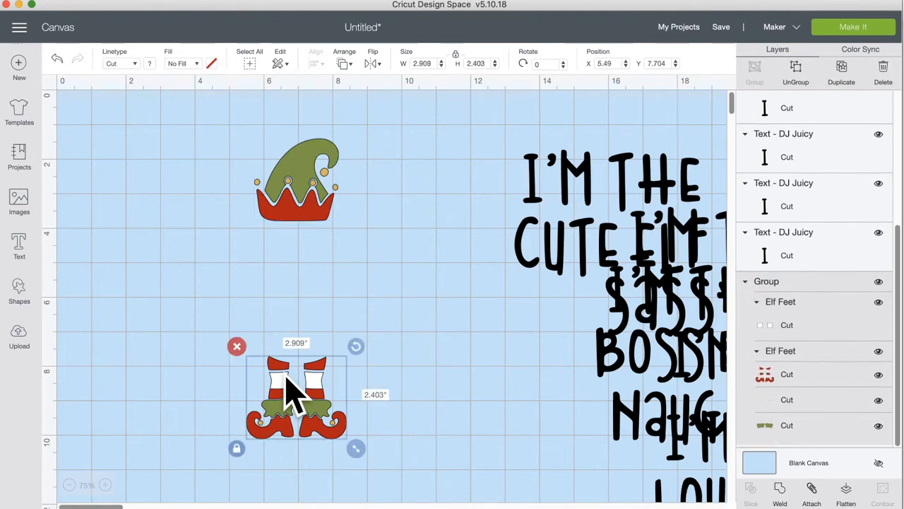
{"action": "left_click", "coordinate": [800, 74]}
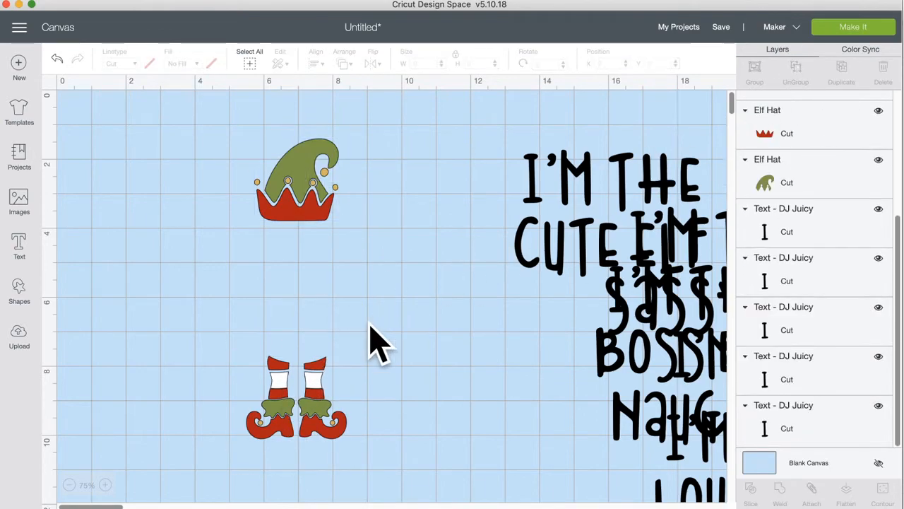
{"action": "left_click", "coordinate": [328, 218]}
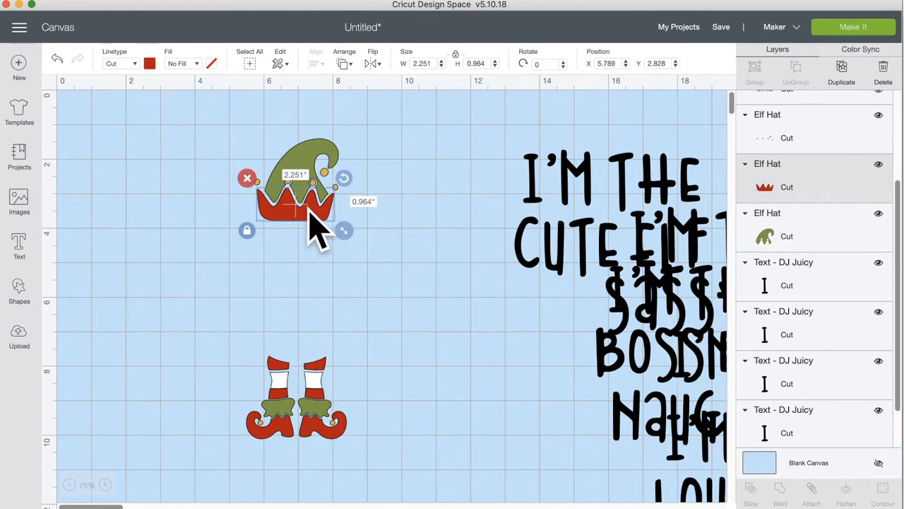
{"action": "left_click", "coordinate": [853, 28]}
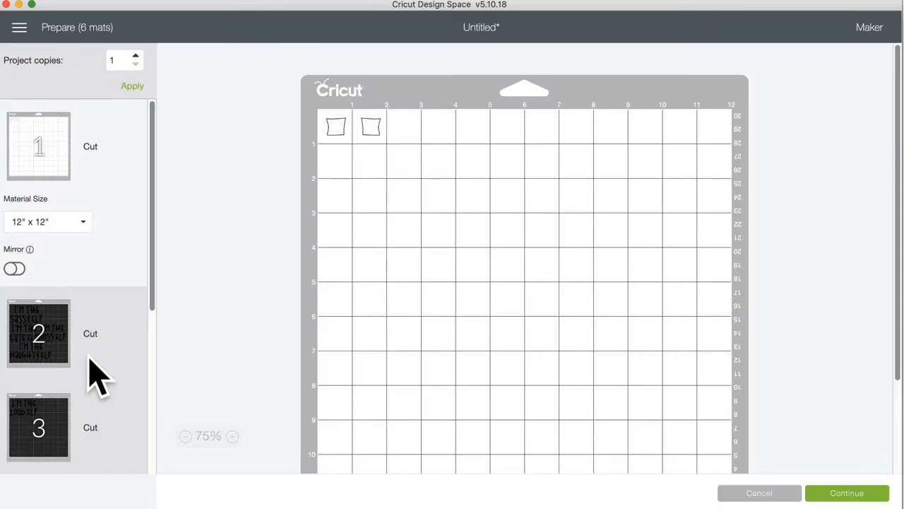
{"action": "scroll", "coordinate": [95, 373], "scroll_direction": "down", "scroll_amount": 5}
{"action": "left_click", "coordinate": [41, 235]}
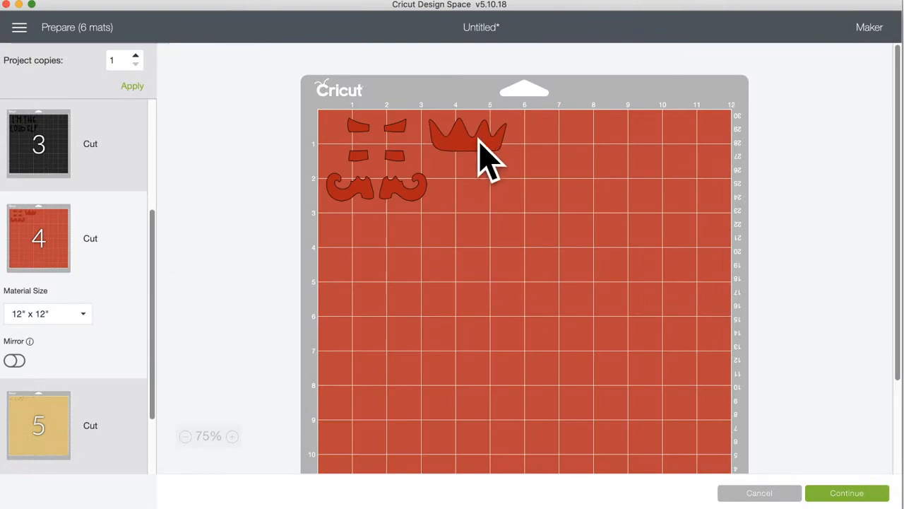
{"action": "left_click", "coordinate": [77, 406]}
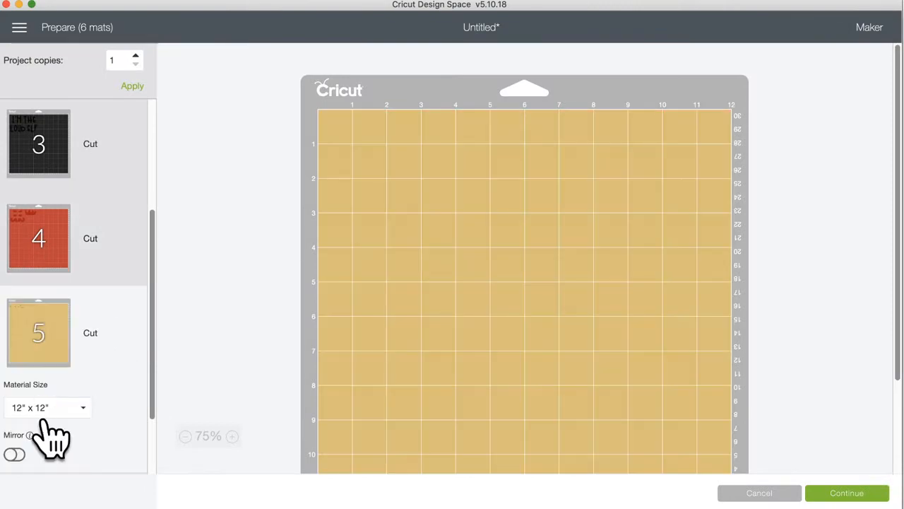
{"action": "scroll", "coordinate": [48, 434], "scroll_direction": "down", "scroll_amount": 3}
{"action": "left_click", "coordinate": [45, 421]}
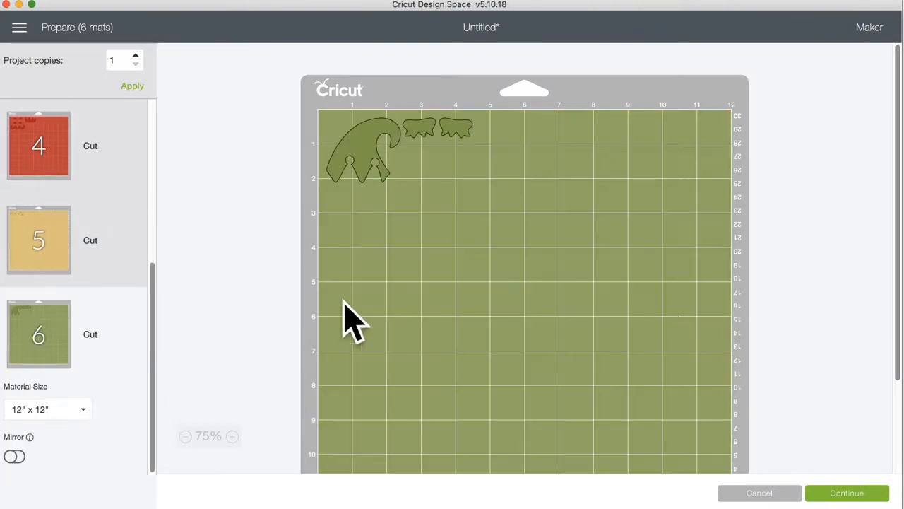
{"action": "left_click", "coordinate": [759, 493]}
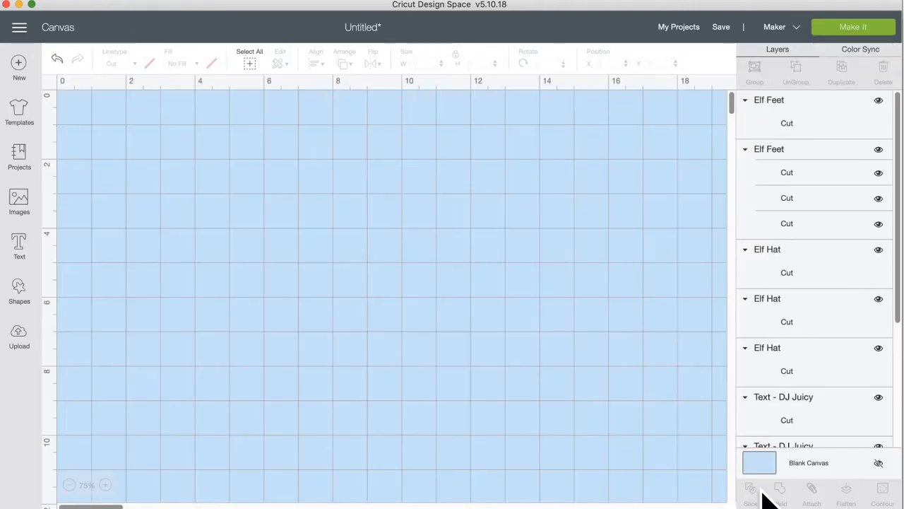
Step: Ungroup the elf feet into separate colour layers
{"action": "left_click", "coordinate": [305, 230]}
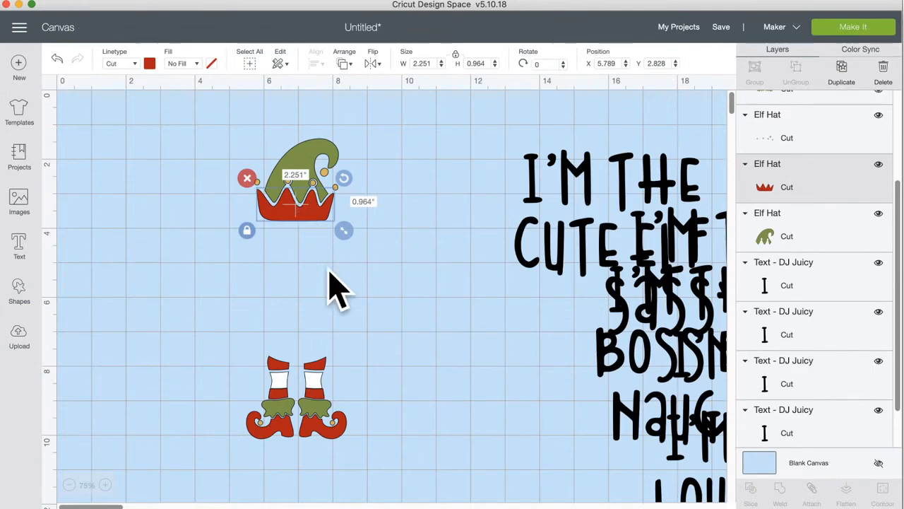
{"action": "left_click", "coordinate": [311, 438], "text": "shift"}
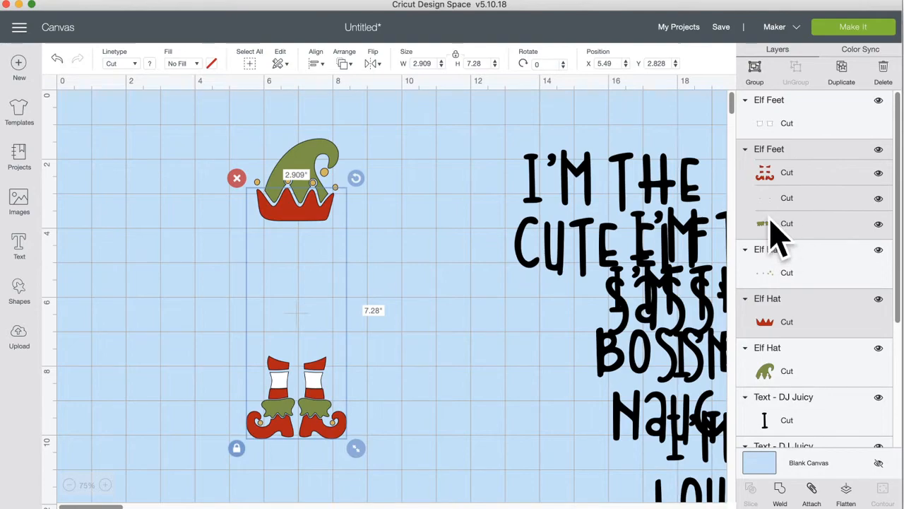
{"action": "left_click", "coordinate": [450, 379]}
{"action": "left_click", "coordinate": [311, 430]}
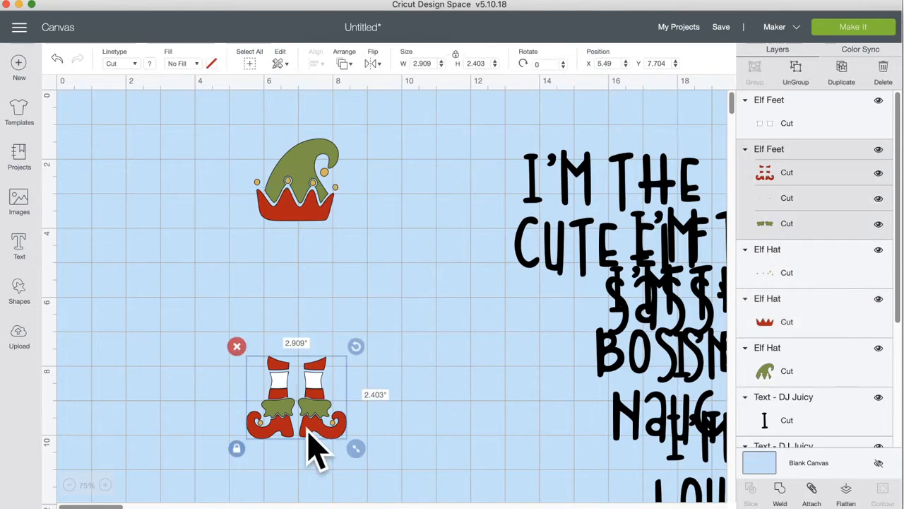
{"action": "left_click", "coordinate": [796, 71]}
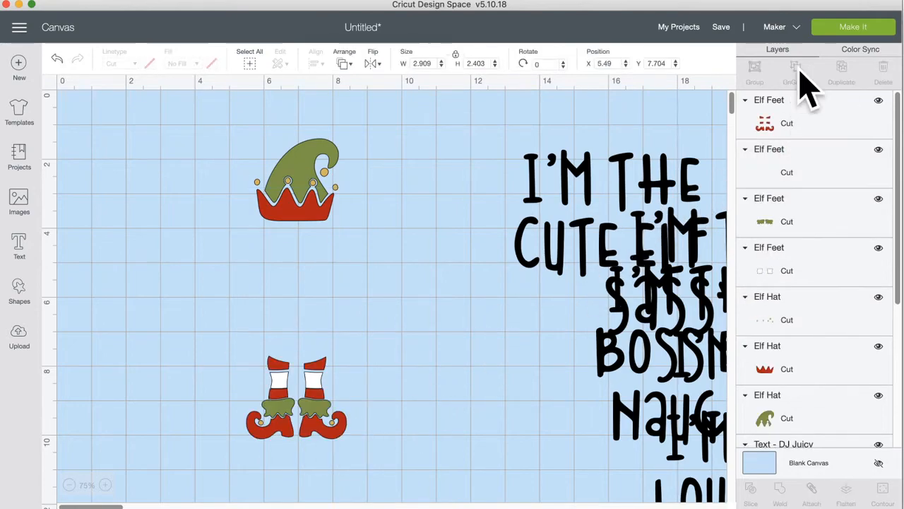
Step: Send the red elf feet layer to the back of the stack
{"action": "left_click", "coordinate": [330, 422]}
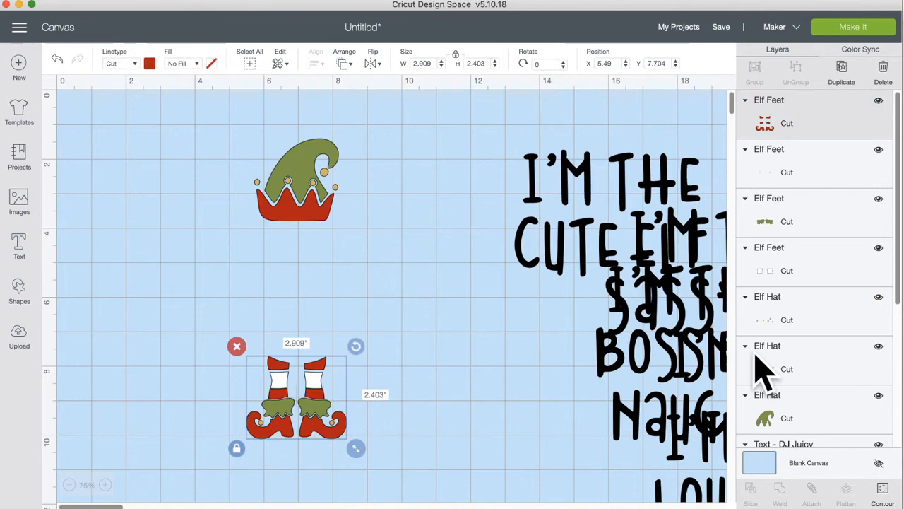
{"action": "scroll", "coordinate": [761, 369], "scroll_direction": "down", "scroll_amount": 5}
{"action": "scroll", "coordinate": [761, 370], "scroll_direction": "down", "scroll_amount": 1}
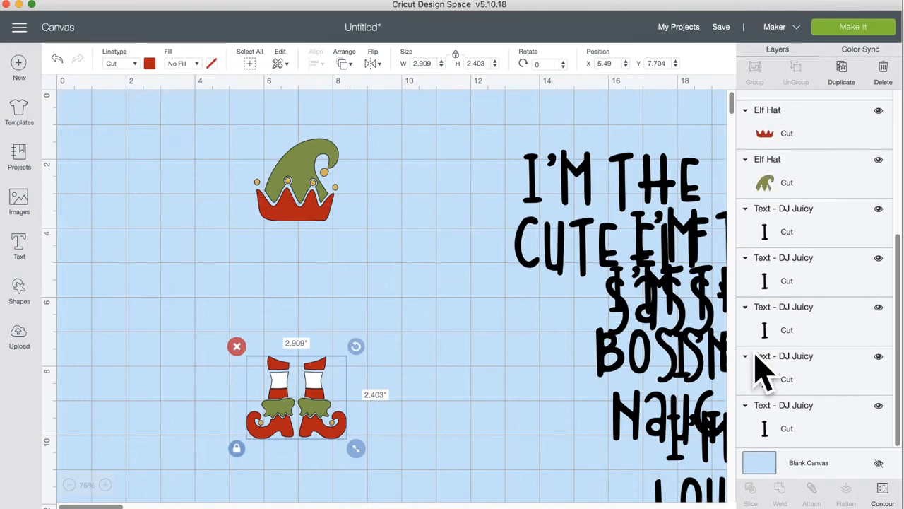
{"action": "scroll", "coordinate": [760, 370], "scroll_direction": "up", "scroll_amount": 10}
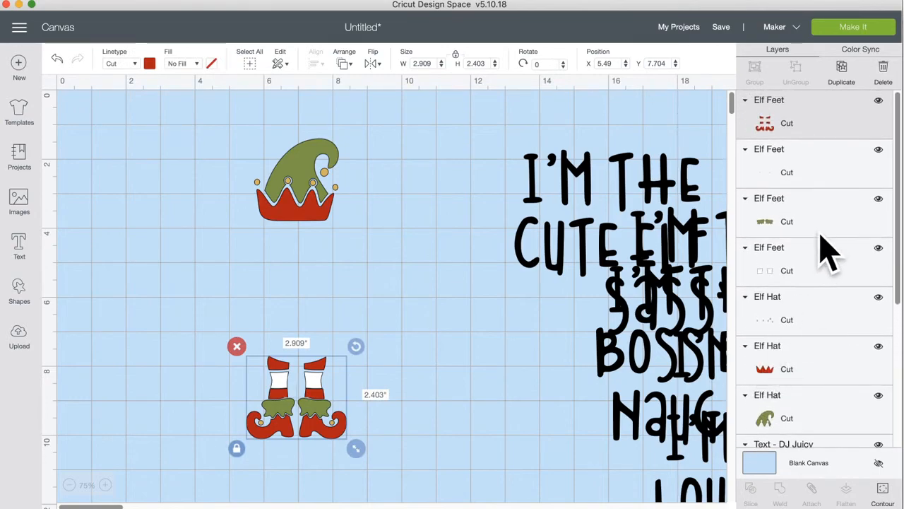
{"action": "left_click", "coordinate": [818, 215]}
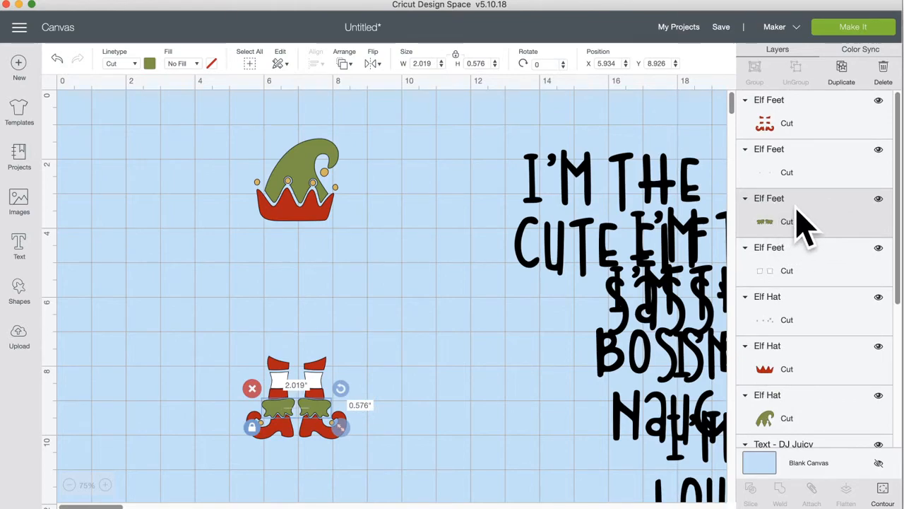
{"action": "left_click", "coordinate": [316, 413]}
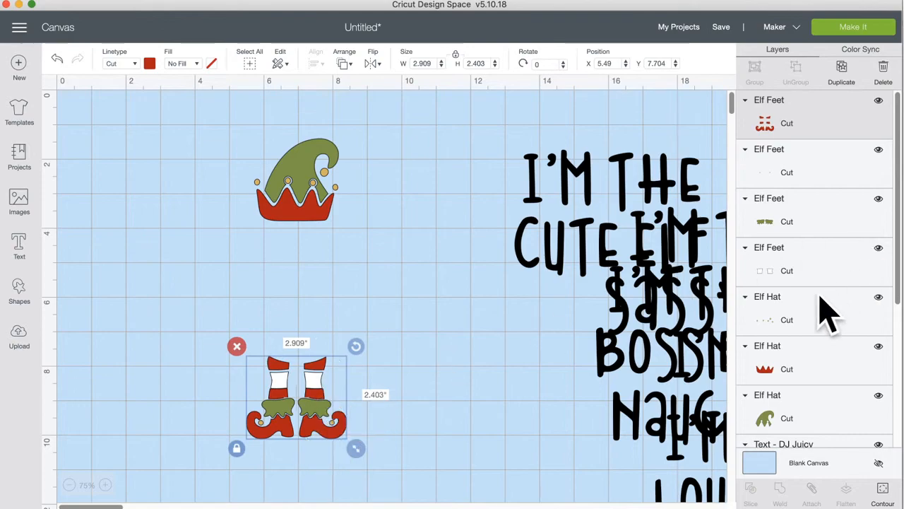
{"action": "left_click", "coordinate": [823, 233]}
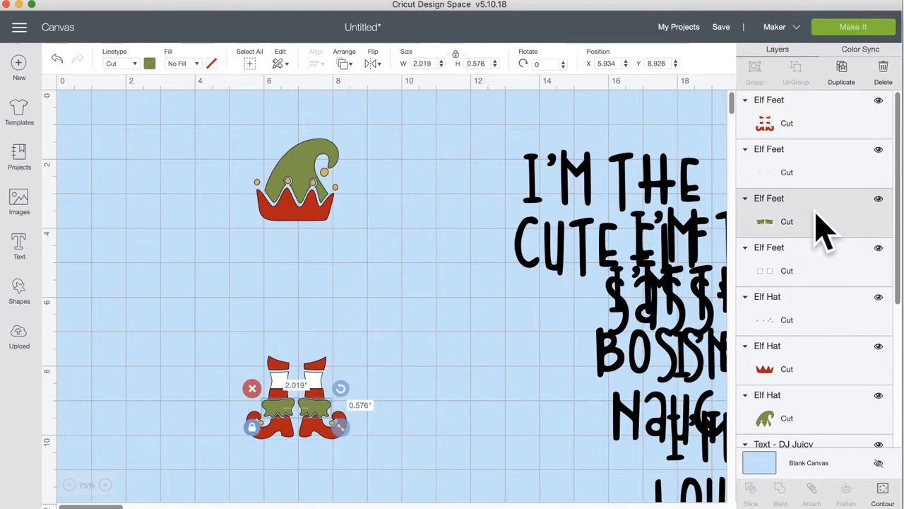
{"action": "left_click", "coordinate": [362, 332]}
{"action": "left_click", "coordinate": [329, 382]}
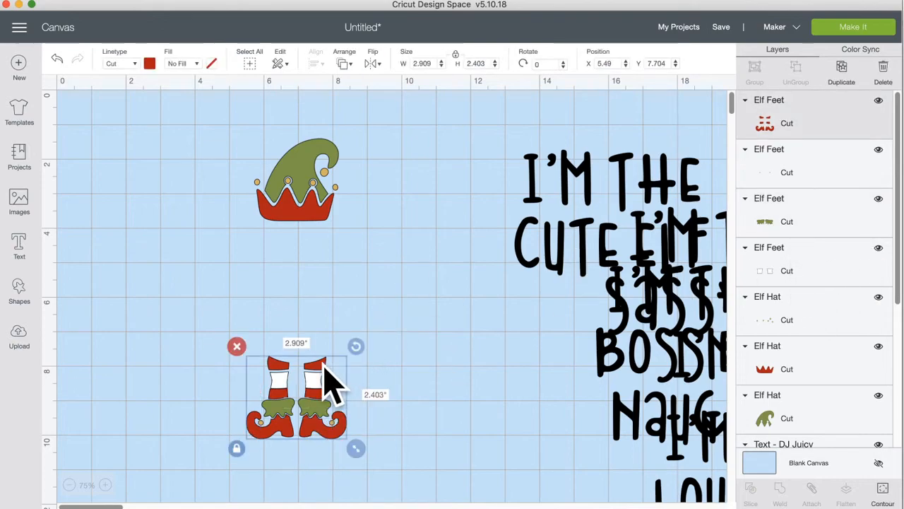
{"action": "left_click", "coordinate": [340, 65]}
{"action": "left_click", "coordinate": [351, 84]}
Step: Select the green cuffs together with the green elf hat
{"action": "left_click", "coordinate": [377, 399]}
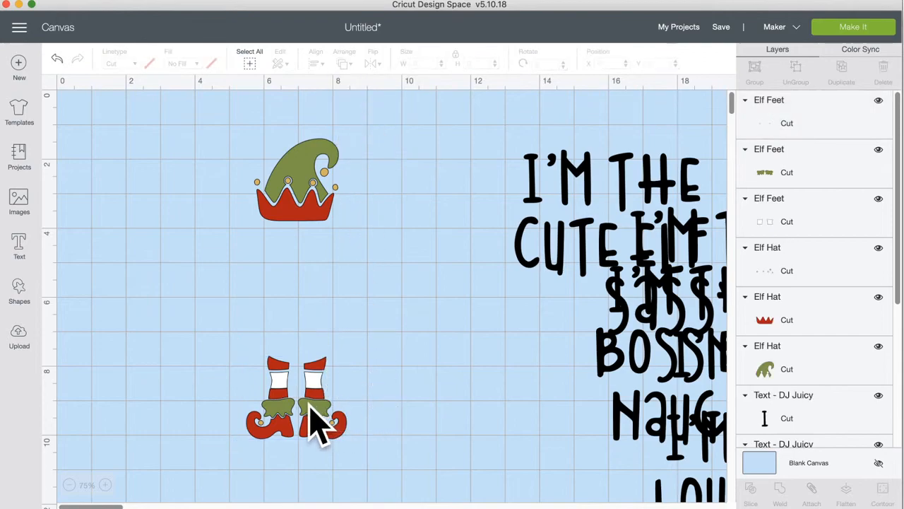
{"action": "left_click", "coordinate": [319, 423]}
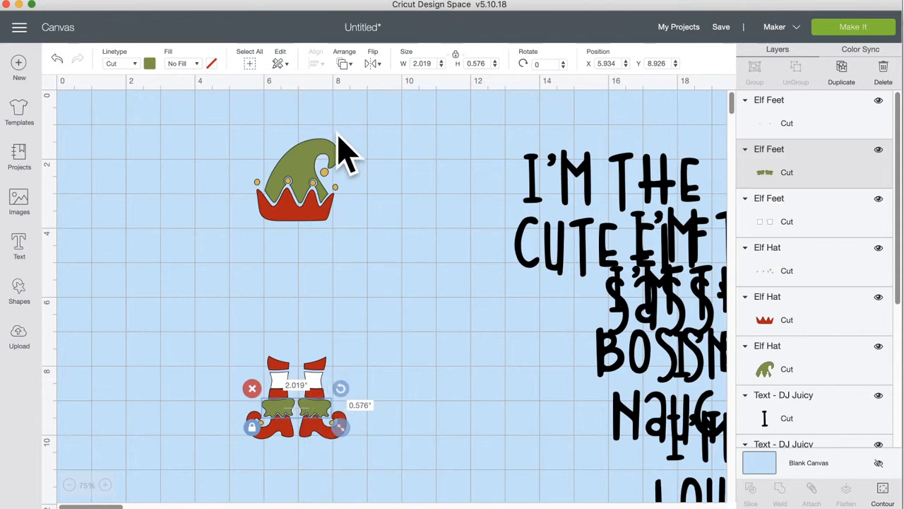
{"action": "left_click", "coordinate": [315, 144], "text": "shift"}
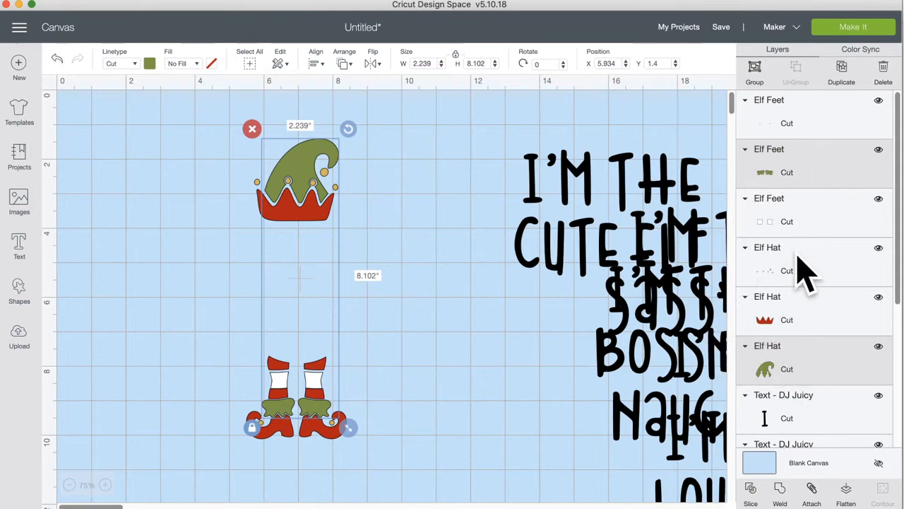
Step: Attach the green hat to the green cuffs, and the red hat band to the red feet
{"action": "left_click", "coordinate": [812, 488]}
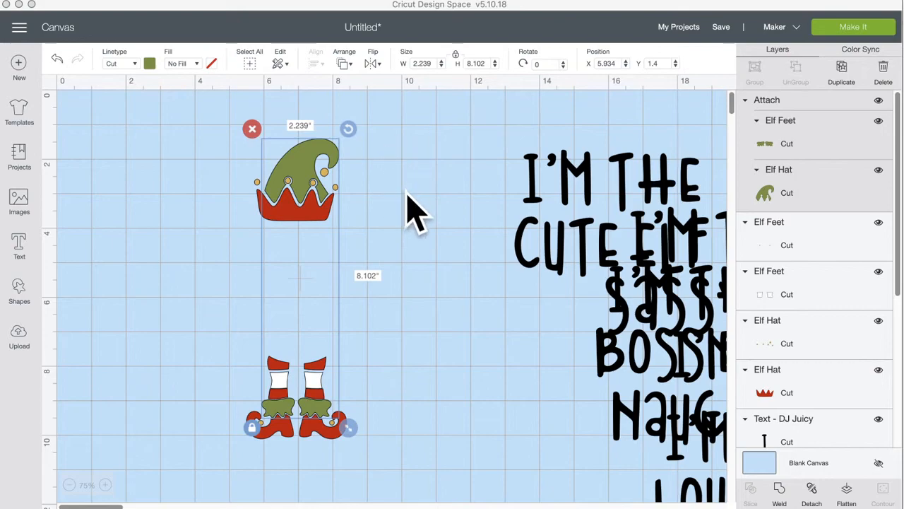
{"action": "left_click", "coordinate": [385, 219]}
{"action": "left_click", "coordinate": [317, 219]}
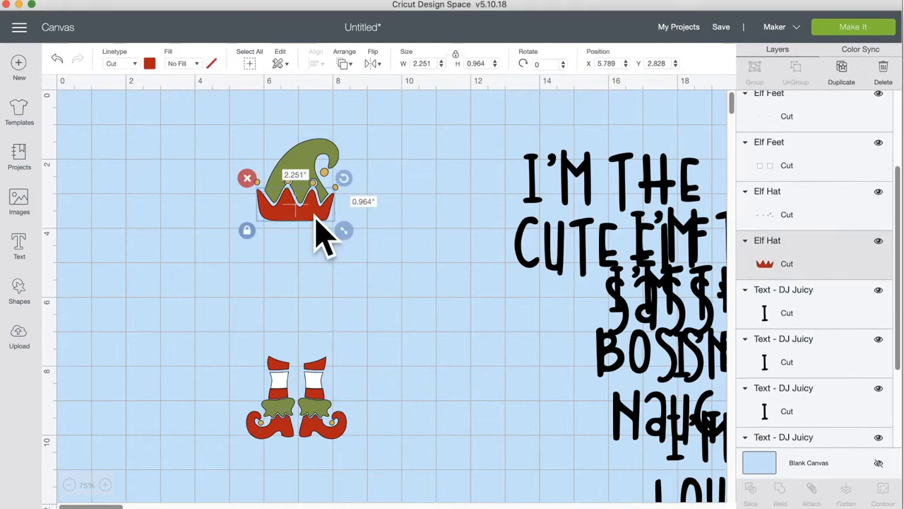
{"action": "left_click", "coordinate": [308, 440], "text": "shift"}
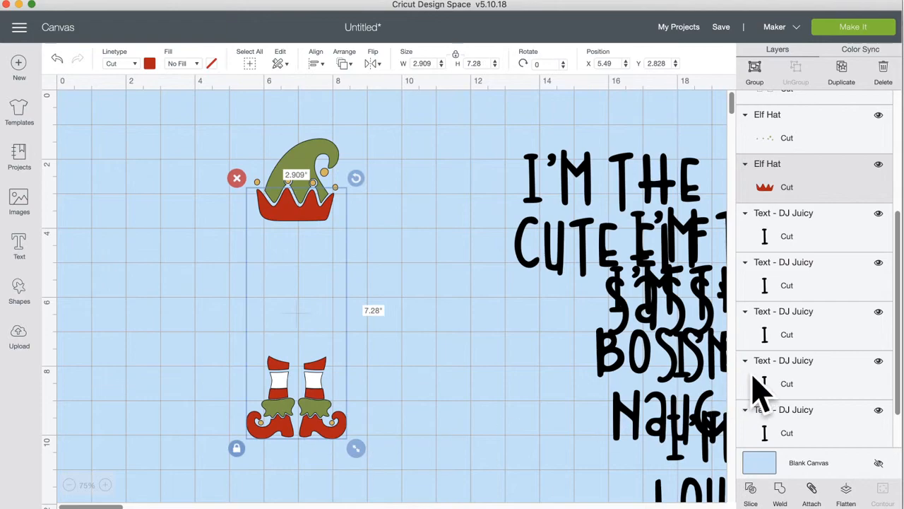
{"action": "scroll", "coordinate": [812, 364], "scroll_direction": "down", "scroll_amount": 2}
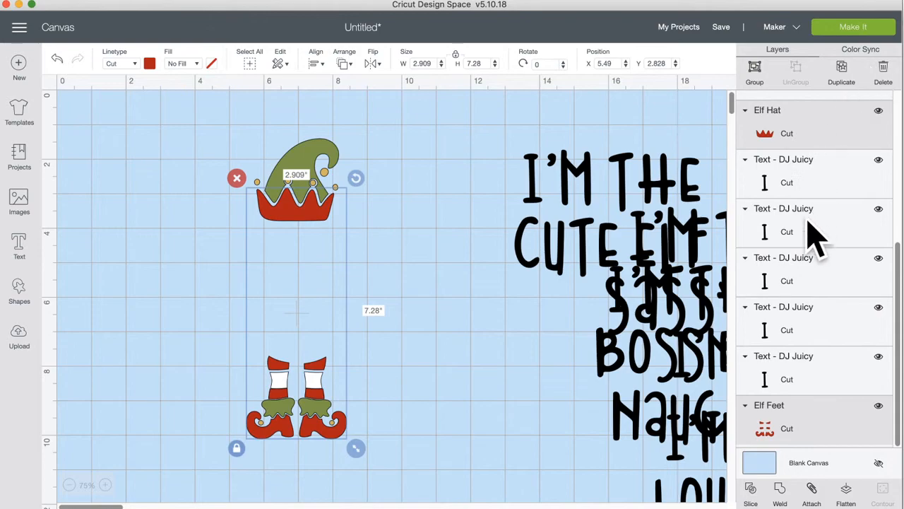
{"action": "left_click", "coordinate": [813, 489]}
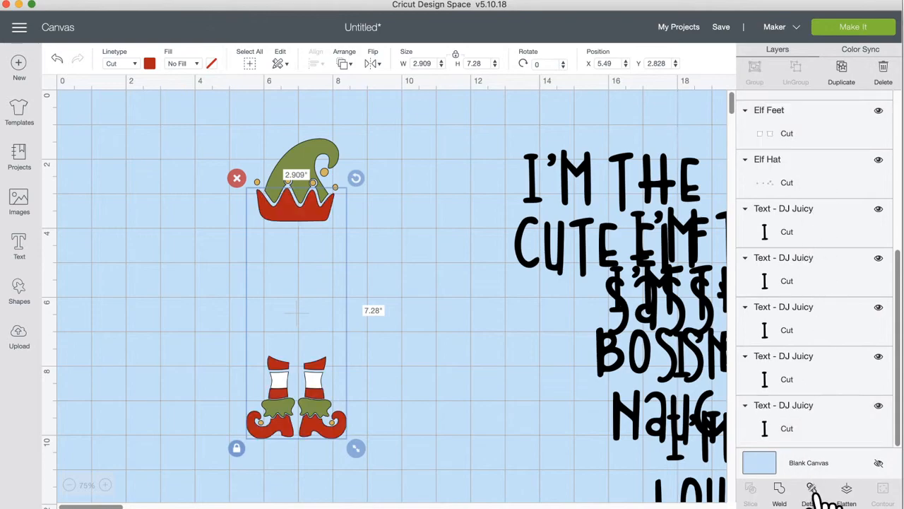
{"action": "left_click", "coordinate": [485, 282]}
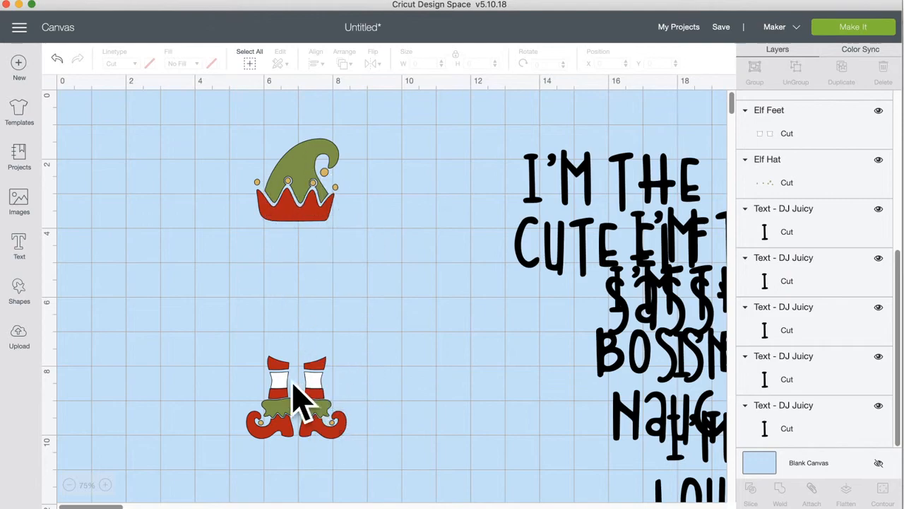
Step: Place the I'M THE CUTE ELF text between the elf hat and feet
{"action": "left_click_drag", "start_coordinate": [549, 181], "coordinate": [210, 262]}
{"action": "scroll", "coordinate": [480, 272], "scroll_direction": "right", "scroll_amount": 5}
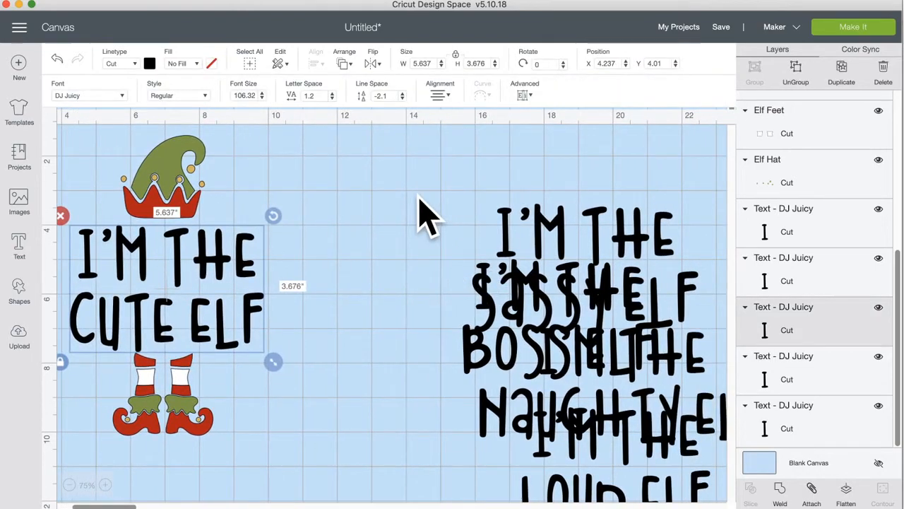
{"action": "scroll", "coordinate": [430, 217], "scroll_direction": "right", "scroll_amount": 2}
Step: Group the stacked elf phrases and briefly toggle the group's visibility off and on
{"action": "left_click_drag", "start_coordinate": [348, 175], "coordinate": [706, 500]}
{"action": "left_click_drag", "start_coordinate": [590, 385], "coordinate": [521, 318]}
{"action": "left_click", "coordinate": [383, 164]}
{"action": "left_click_drag", "start_coordinate": [372, 163], "coordinate": [700, 503]}
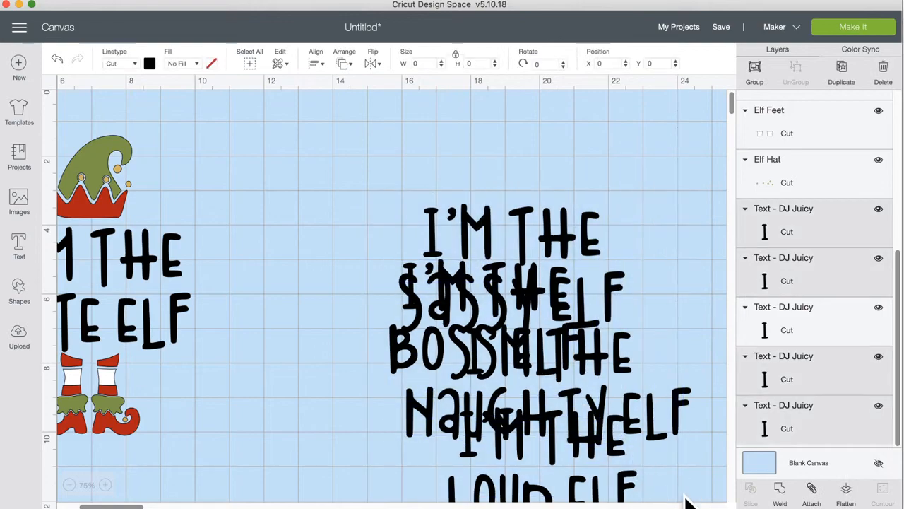
{"action": "left_click", "coordinate": [754, 71]}
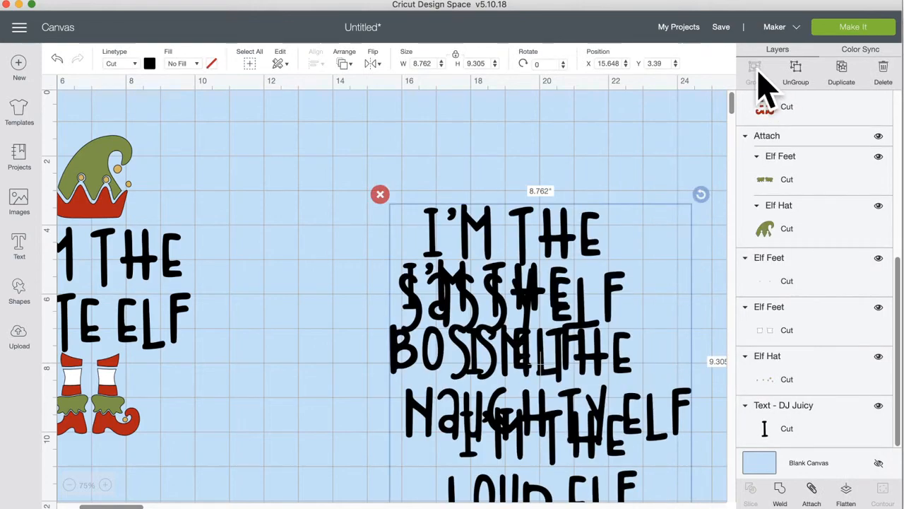
{"action": "left_click", "coordinate": [543, 260]}
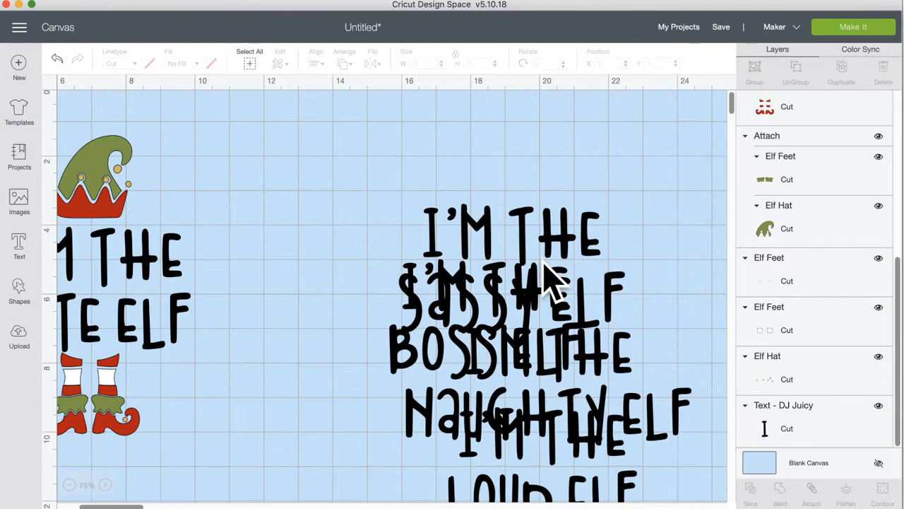
{"action": "left_click", "coordinate": [523, 211]}
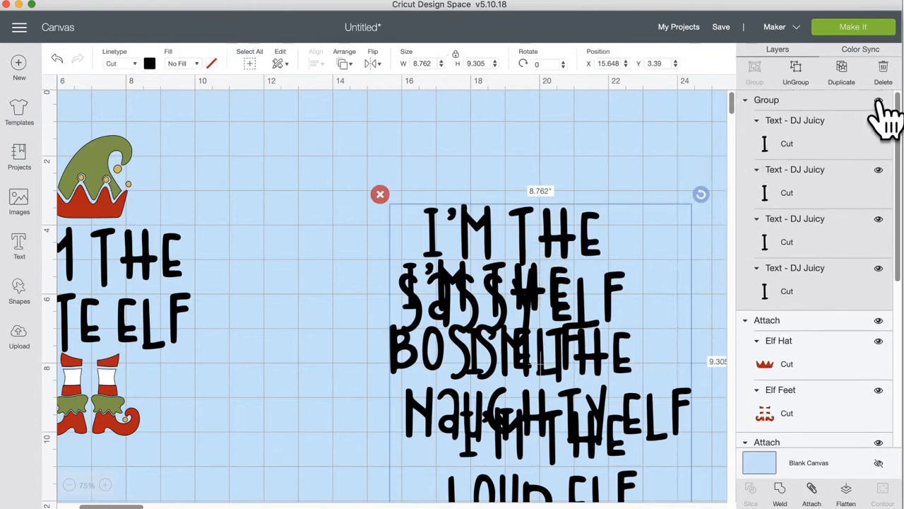
{"action": "left_click", "coordinate": [878, 101]}
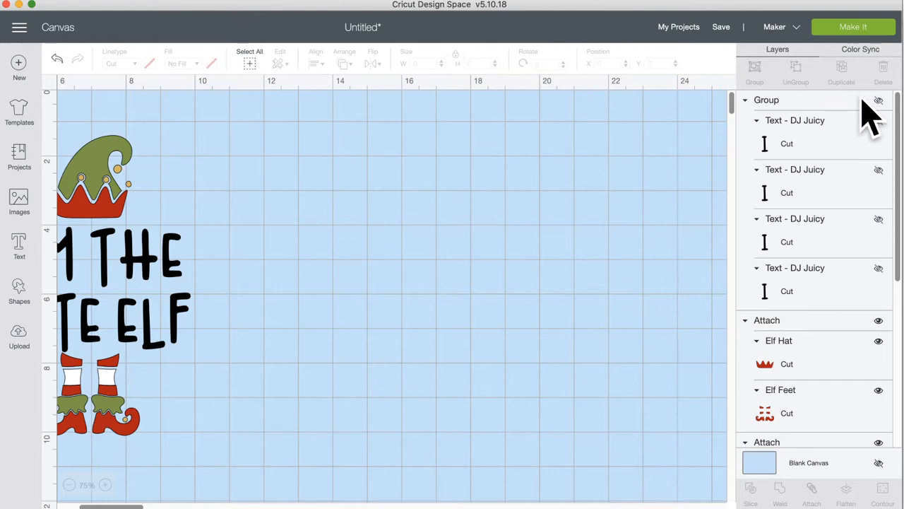
{"action": "left_click", "coordinate": [878, 100]}
{"action": "left_click_drag", "start_coordinate": [541, 247], "coordinate": [448, 197]}
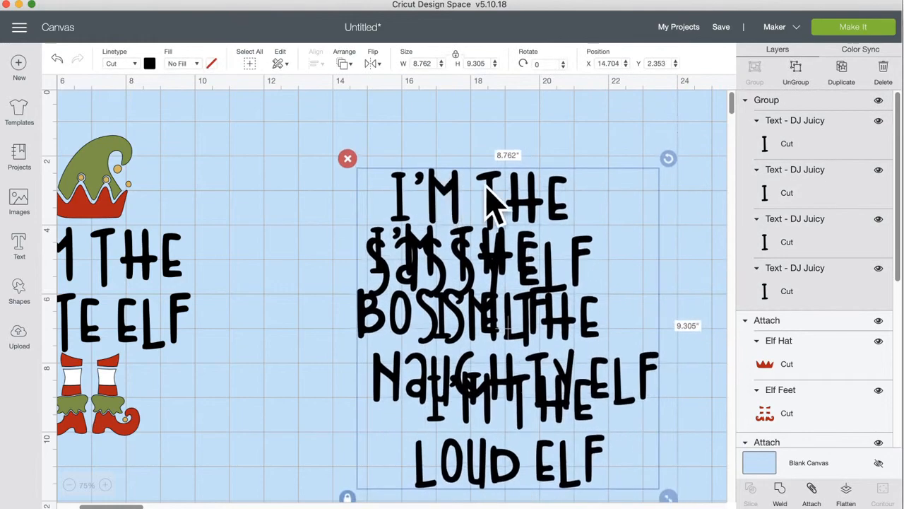
Step: Ungroup the phrases and spread out the SASSY, NAUGHTY, BOSS and LOUD ELF texts
{"action": "left_click", "coordinate": [795, 70]}
{"action": "left_click_drag", "start_coordinate": [531, 193], "coordinate": [660, 155]}
{"action": "left_click_drag", "start_coordinate": [441, 241], "coordinate": [370, 252]}
{"action": "left_click_drag", "start_coordinate": [622, 378], "coordinate": [739, 369]}
{"action": "left_click", "coordinate": [398, 295]}
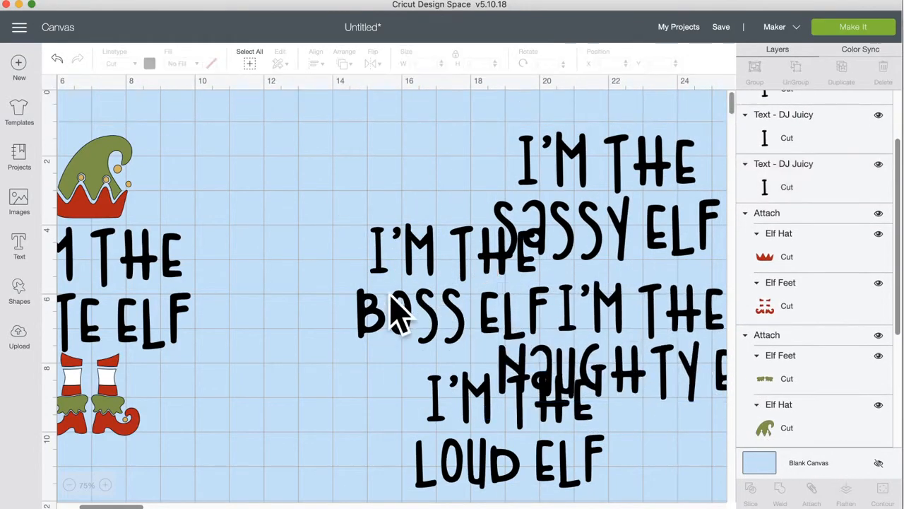
{"action": "left_click", "coordinate": [400, 298]}
{"action": "left_click_drag", "start_coordinate": [424, 258], "coordinate": [368, 256]}
{"action": "left_click", "coordinate": [520, 408]}
{"action": "left_click_drag", "start_coordinate": [495, 400], "coordinate": [423, 393]}
{"action": "left_click", "coordinate": [594, 466]}
Step: Regroup the four elf phrases and hide the group
{"action": "left_click_drag", "start_coordinate": [606, 466], "coordinate": [411, 185]}
{"action": "left_click", "coordinate": [755, 69]}
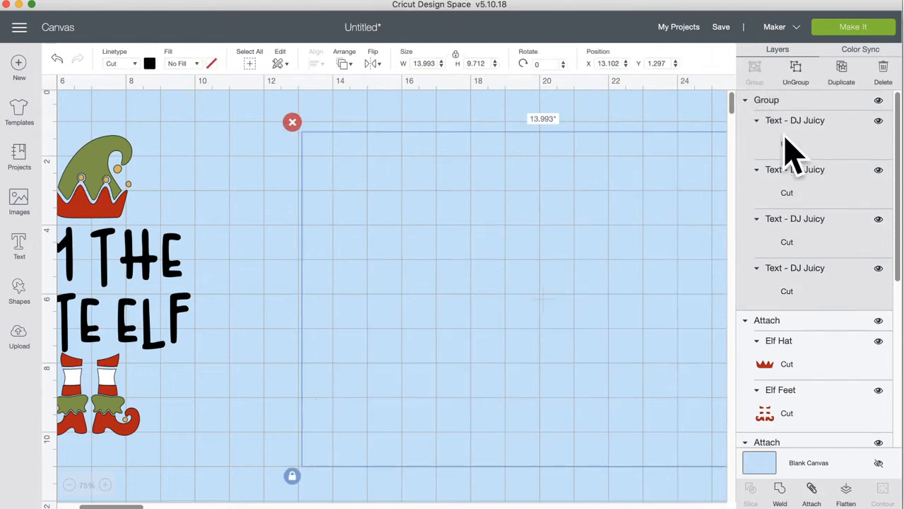
{"action": "left_click", "coordinate": [878, 101]}
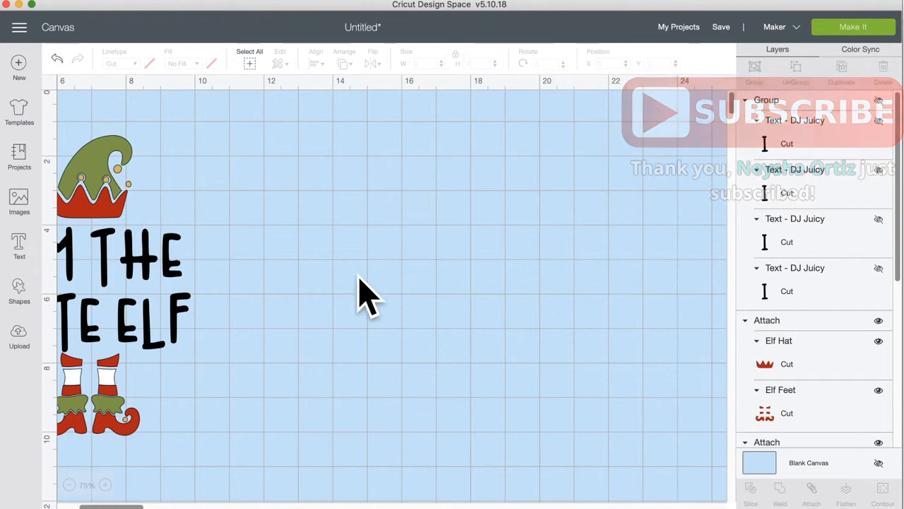
Step: Duplicate the attached elf hat and feet three times and send the project to Make It
{"action": "left_click_drag", "start_coordinate": [191, 140], "coordinate": [80, 199]}
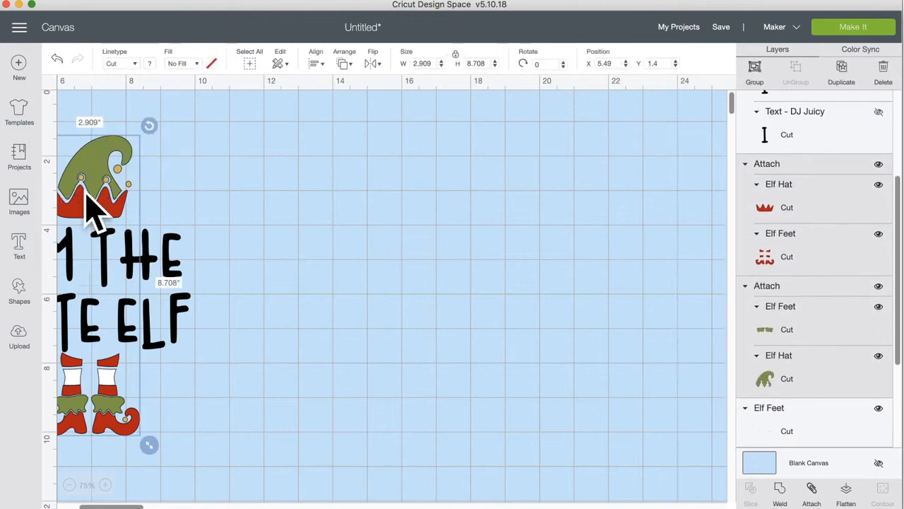
{"action": "left_click", "coordinate": [841, 71]}
{"action": "left_click", "coordinate": [841, 71]}
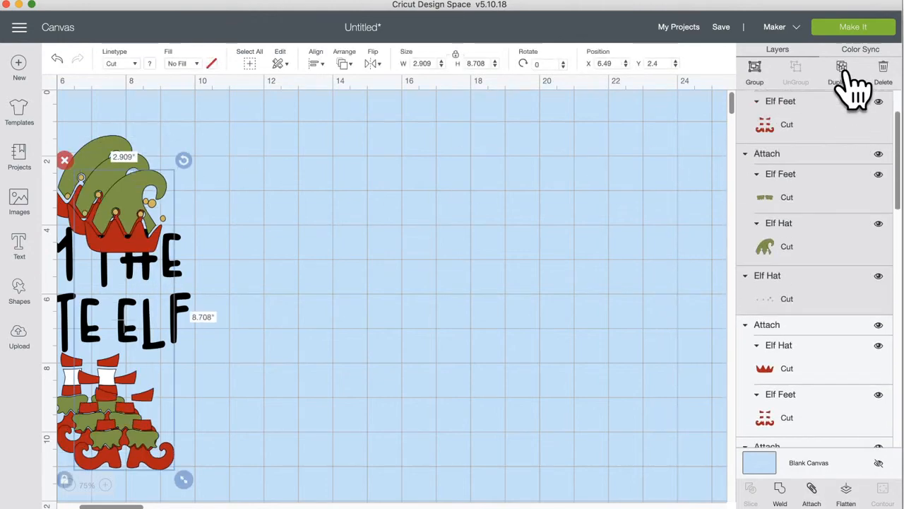
{"action": "left_click", "coordinate": [841, 70]}
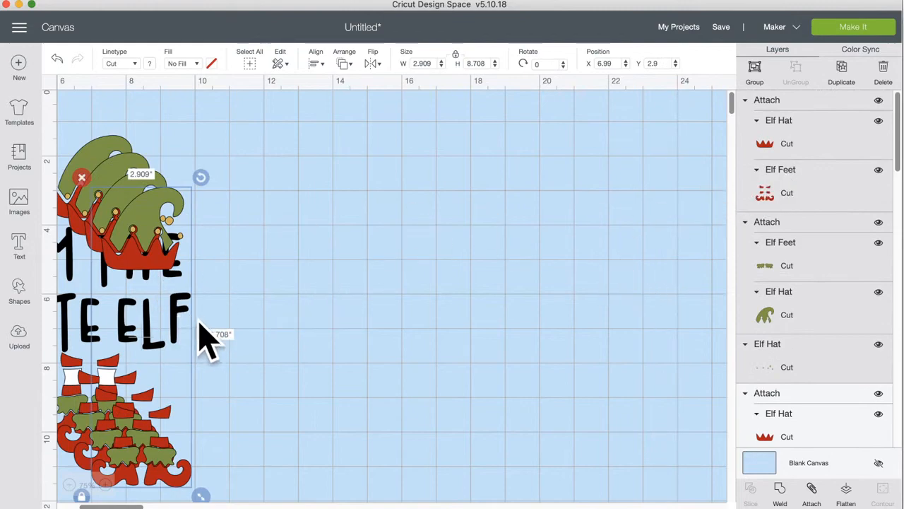
{"action": "left_click", "coordinate": [854, 29]}
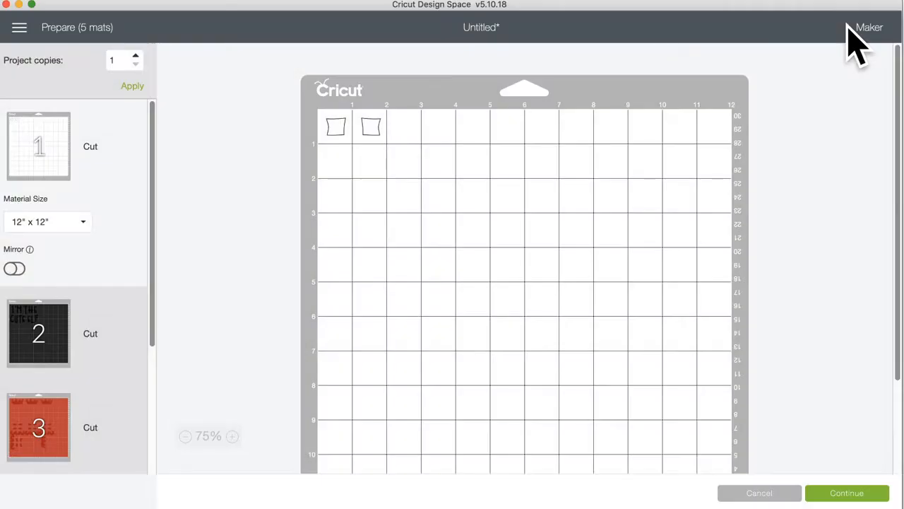
Step: Spread the crown and moustache sets apart on red mat 3
{"action": "scroll", "coordinate": [53, 374], "scroll_direction": "down", "scroll_amount": 4}
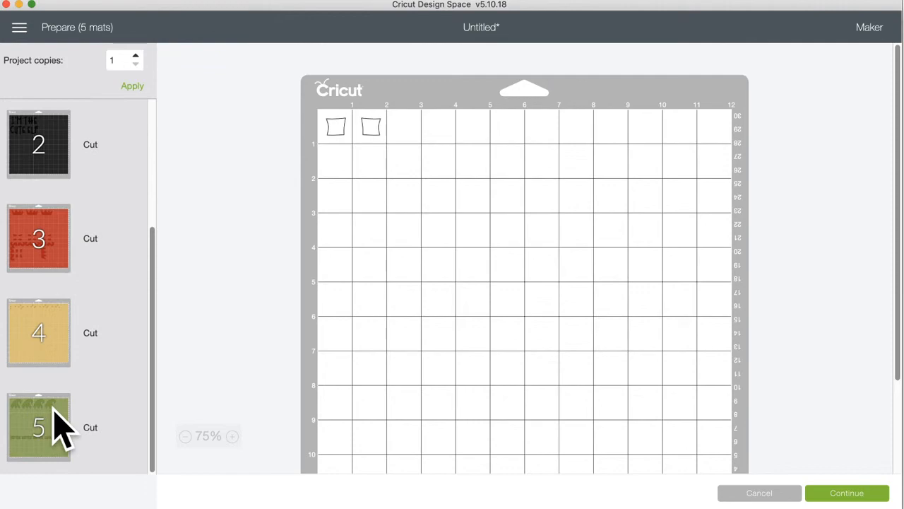
{"action": "left_click", "coordinate": [60, 427]}
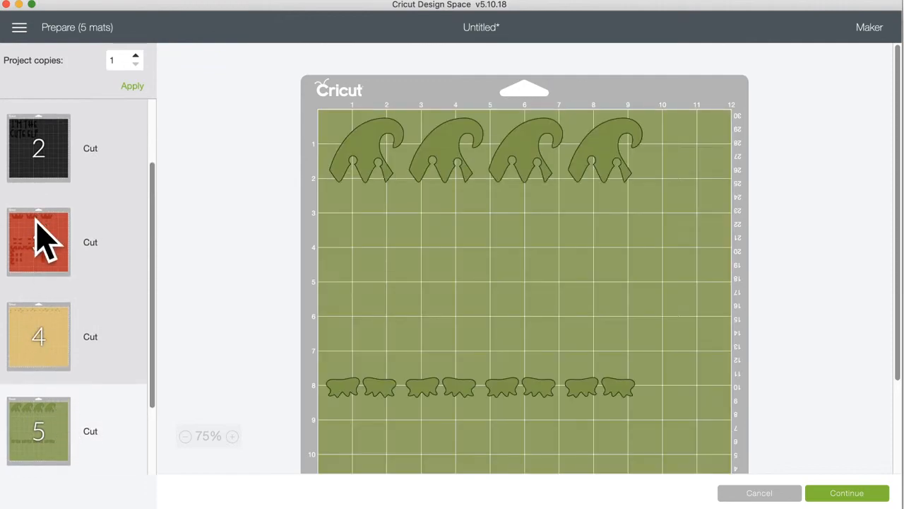
{"action": "left_click", "coordinate": [38, 236]}
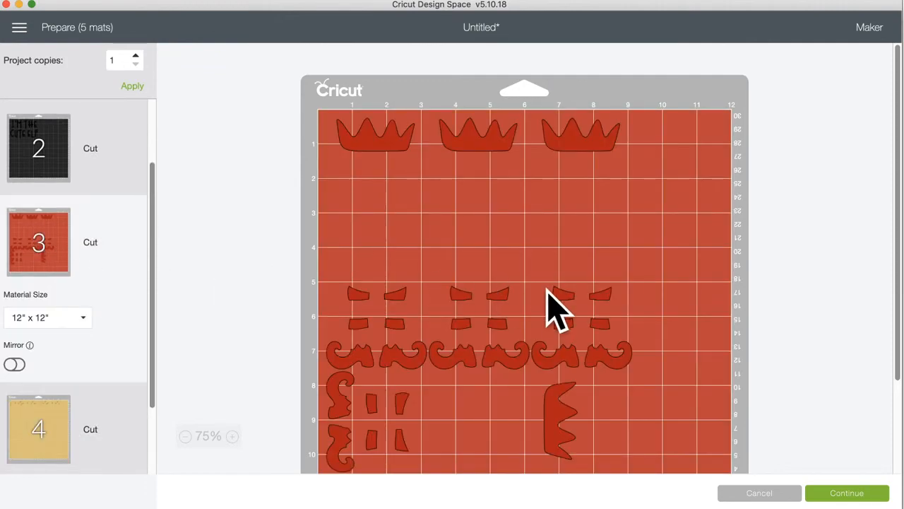
{"action": "scroll", "coordinate": [549, 303], "scroll_direction": "down", "scroll_amount": 3}
{"action": "left_click_drag", "start_coordinate": [597, 267], "coordinate": [663, 259]}
{"action": "mouse_move", "coordinate": [512, 268]}
{"action": "left_mouse_down"}
{"action": "mouse_move", "coordinate": [559, 268]}
{"action": "mouse_move", "coordinate": [511, 258]}
{"action": "left_mouse_up"}
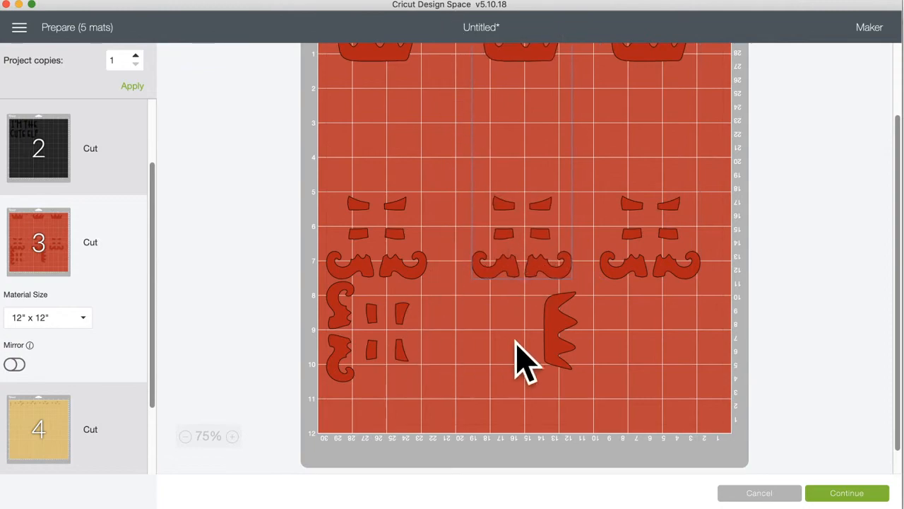
{"action": "left_click_drag", "start_coordinate": [561, 326], "coordinate": [619, 362]}
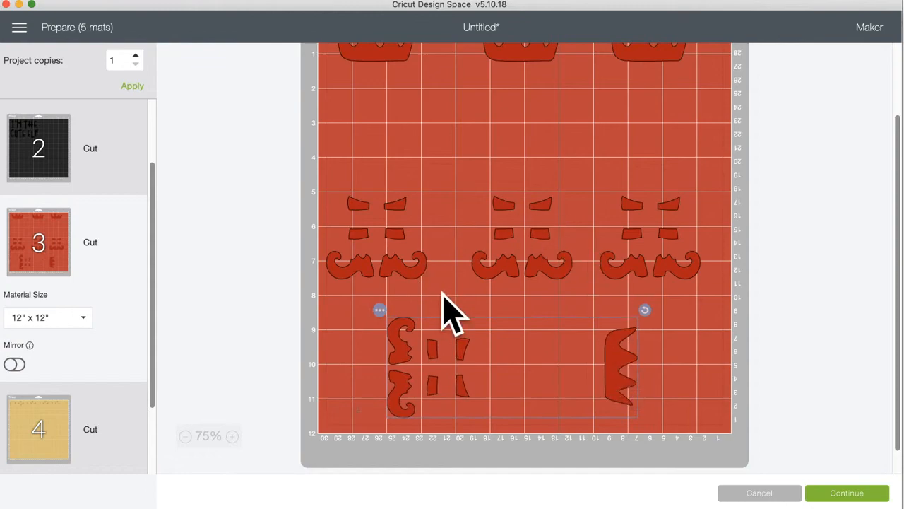
{"action": "scroll", "coordinate": [444, 309], "scroll_direction": "up", "scroll_amount": 3}
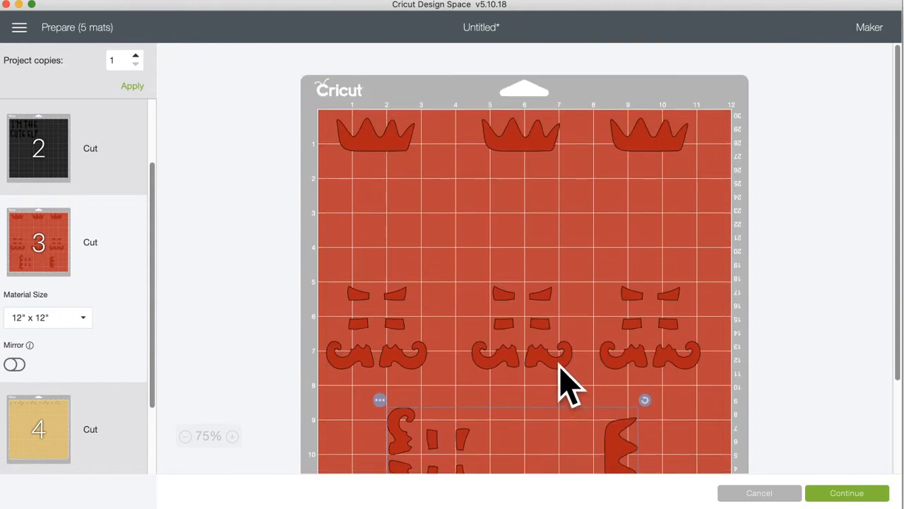
{"action": "mouse_move", "coordinate": [562, 367]}
{"action": "left_mouse_down"}
{"action": "mouse_move", "coordinate": [529, 374]}
{"action": "mouse_move", "coordinate": [564, 370]}
{"action": "left_mouse_up"}
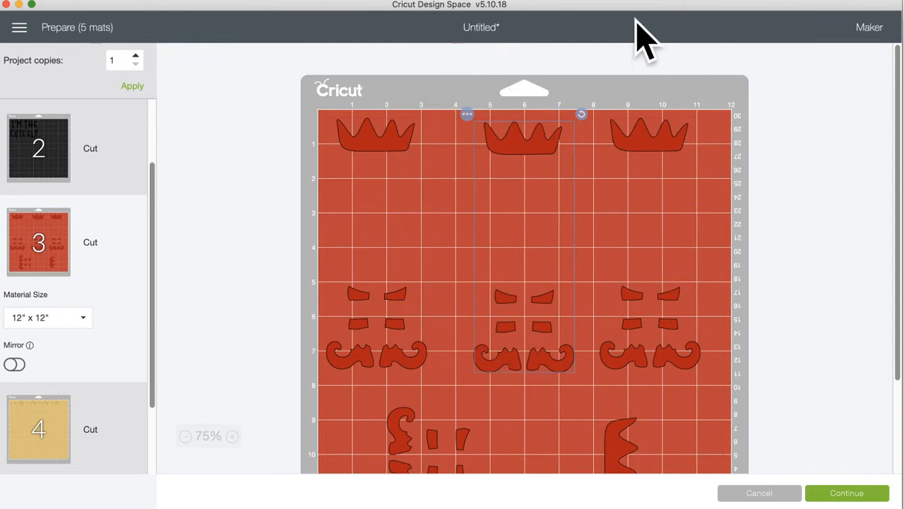
{"action": "scroll", "coordinate": [121, 360], "scroll_direction": "down", "scroll_amount": 3}
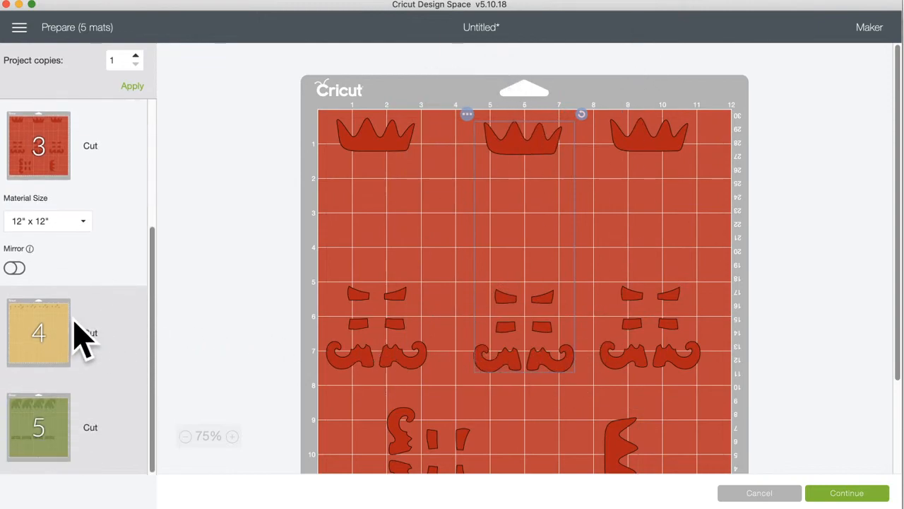
{"action": "left_click", "coordinate": [60, 332]}
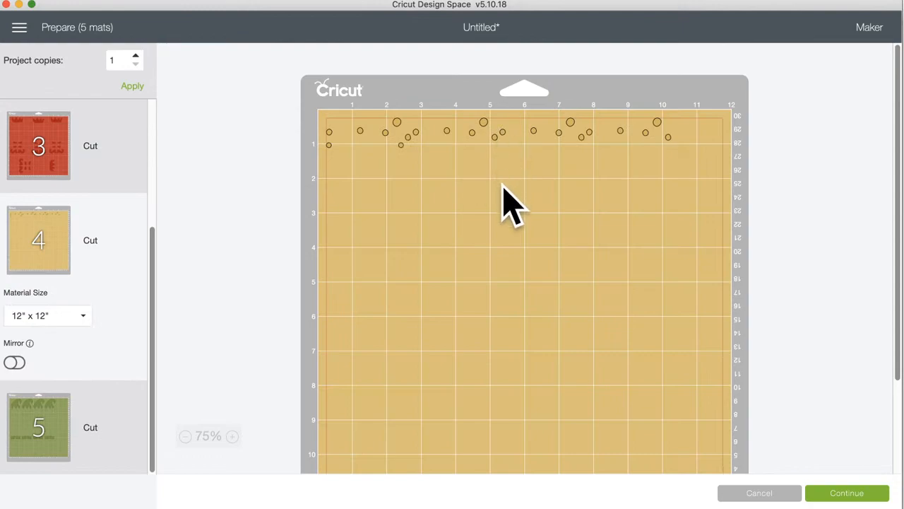
Step: Move the small circle groups into lower rows on yellow mat 4
{"action": "left_click_drag", "start_coordinate": [479, 125], "coordinate": [476, 209]}
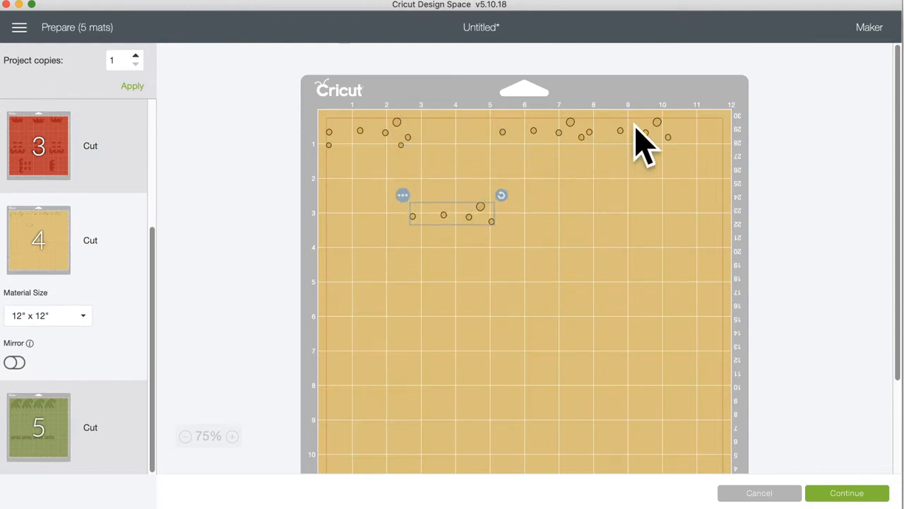
{"action": "left_click_drag", "start_coordinate": [662, 127], "coordinate": [685, 167]}
{"action": "left_click_drag", "start_coordinate": [484, 209], "coordinate": [484, 185]}
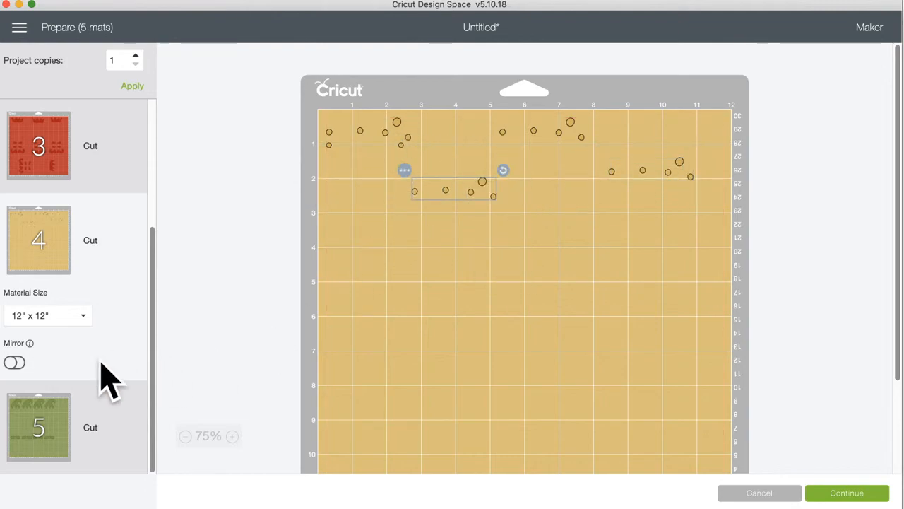
Step: Shift the second, third and rightmost hat sets apart on green mat 5
{"action": "left_click", "coordinate": [35, 418]}
{"action": "left_click_drag", "start_coordinate": [589, 177], "coordinate": [676, 184]}
{"action": "left_click_drag", "start_coordinate": [561, 182], "coordinate": [596, 181]}
{"action": "mouse_move", "coordinate": [466, 164]}
{"action": "left_mouse_down"}
{"action": "mouse_move", "coordinate": [484, 171]}
{"action": "mouse_move", "coordinate": [476, 171]}
{"action": "left_mouse_up"}
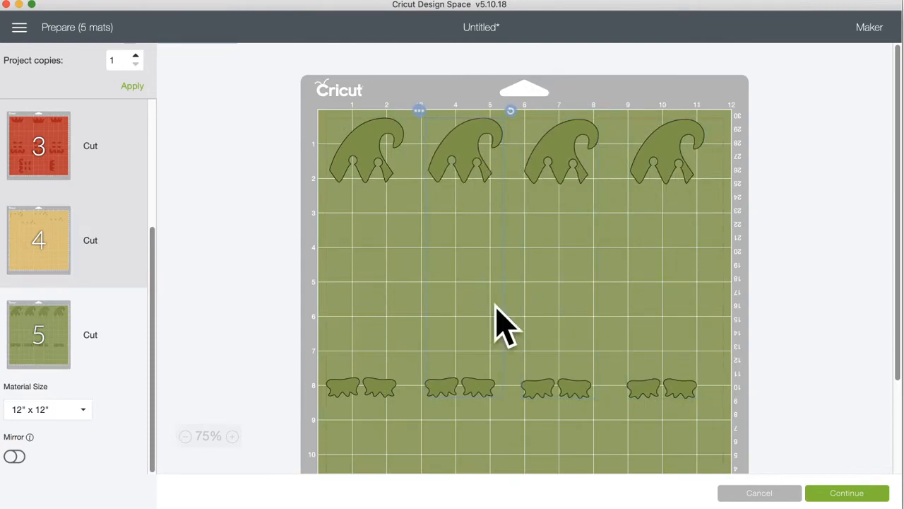
{"action": "scroll", "coordinate": [99, 424], "scroll_direction": "up", "scroll_amount": 5}
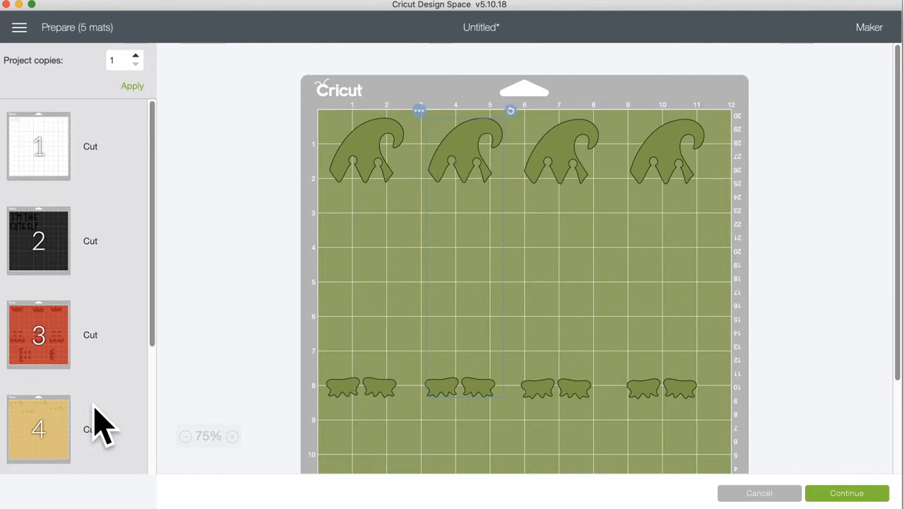
Step: Back on the canvas, place I'M THE CUTE ELF to the right of the elf hats and feet
{"action": "left_click", "coordinate": [754, 494]}
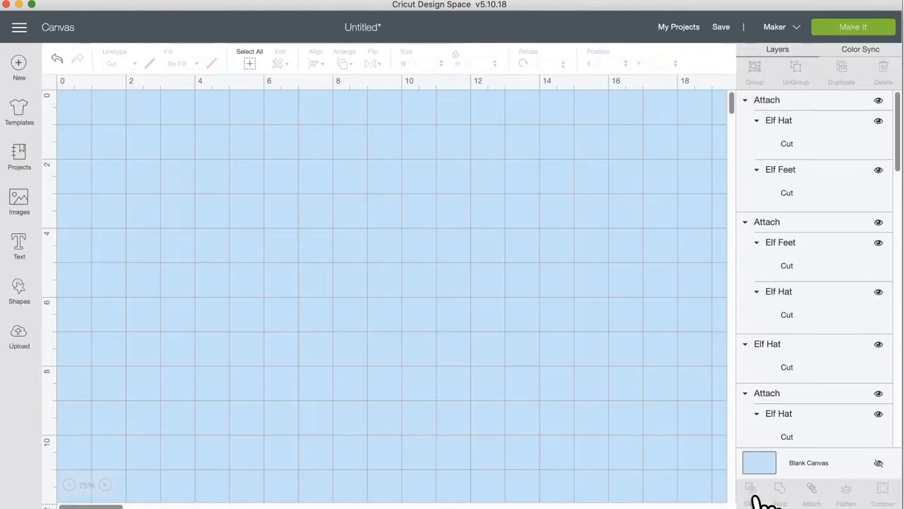
{"action": "left_click_drag", "start_coordinate": [396, 343], "coordinate": [628, 317]}
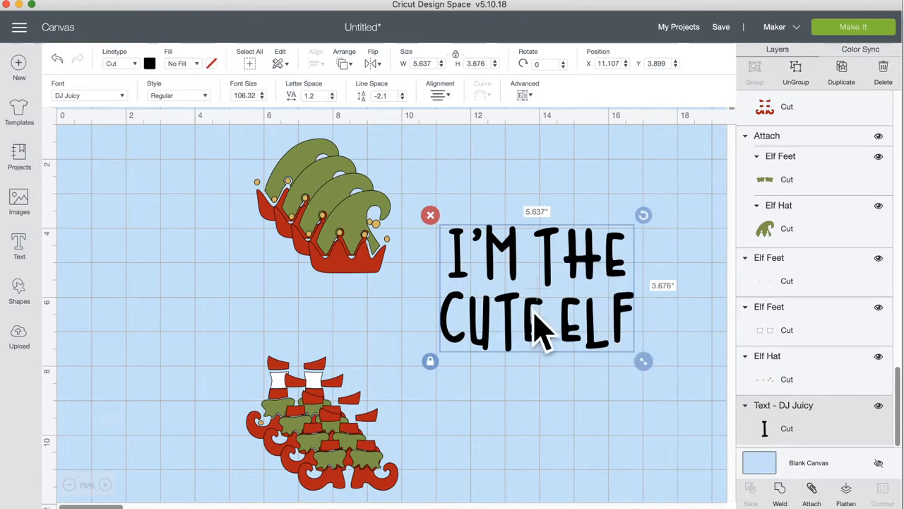
{"action": "left_click_drag", "start_coordinate": [514, 316], "coordinate": [507, 327]}
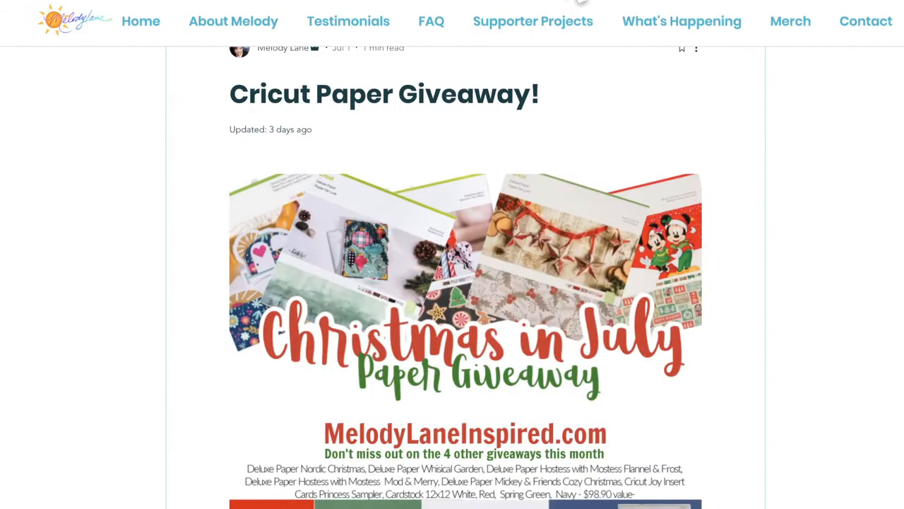
{"action": "scroll", "coordinate": [484, 272], "scroll_direction": "down", "scroll_amount": 3}
{"action": "scroll", "coordinate": [487, 279], "scroll_direction": "down", "scroll_amount": 9}
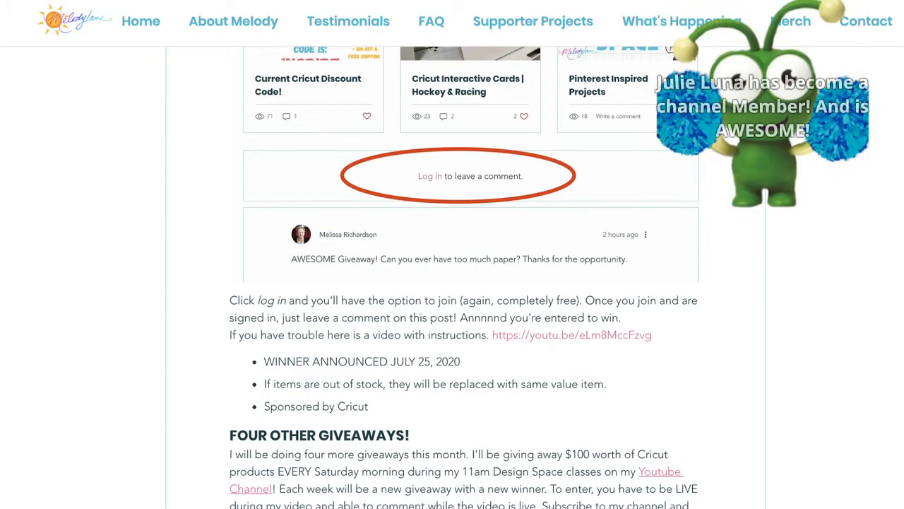
{"action": "scroll", "coordinate": [451, 328], "scroll_direction": "down", "scroll_amount": 6}
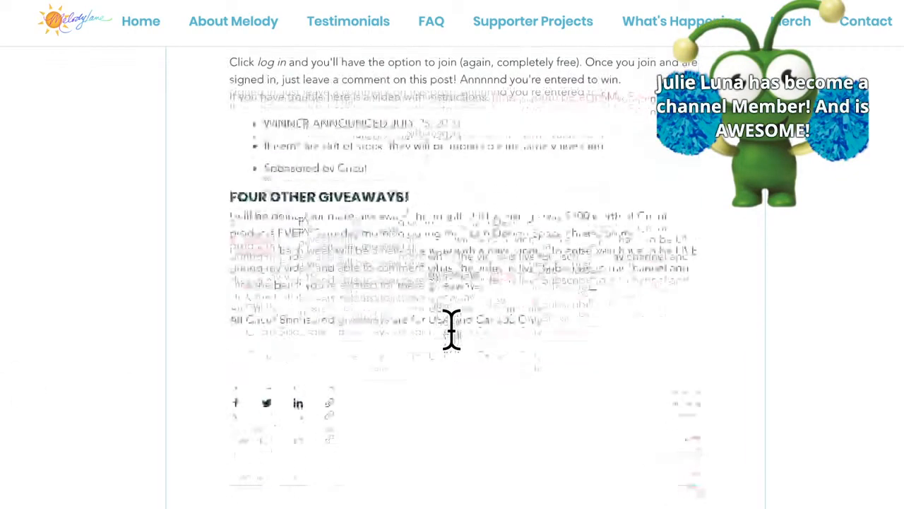
{"action": "scroll", "coordinate": [448, 332], "scroll_direction": "down", "scroll_amount": 3}
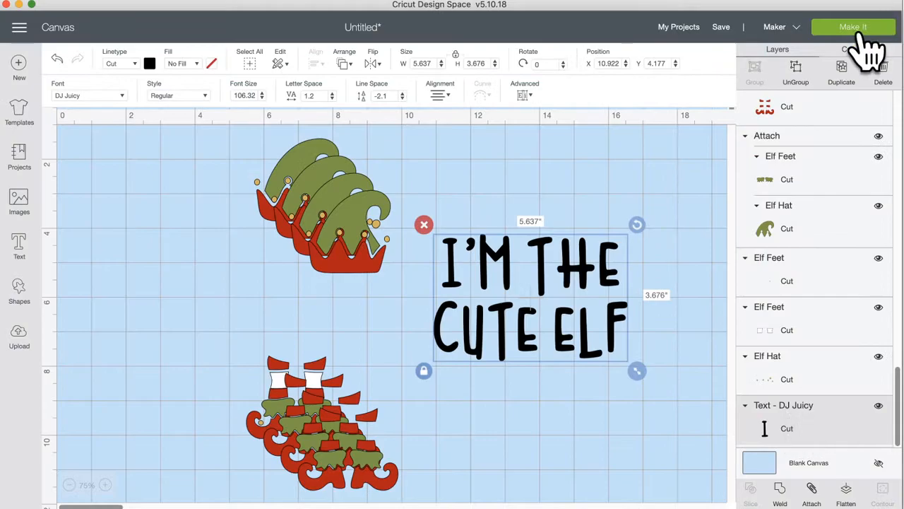
Step: In the mat preview, evenly space the red mat's three crown-and-feet sets and lower the leftover pieces
{"action": "left_click", "coordinate": [855, 28]}
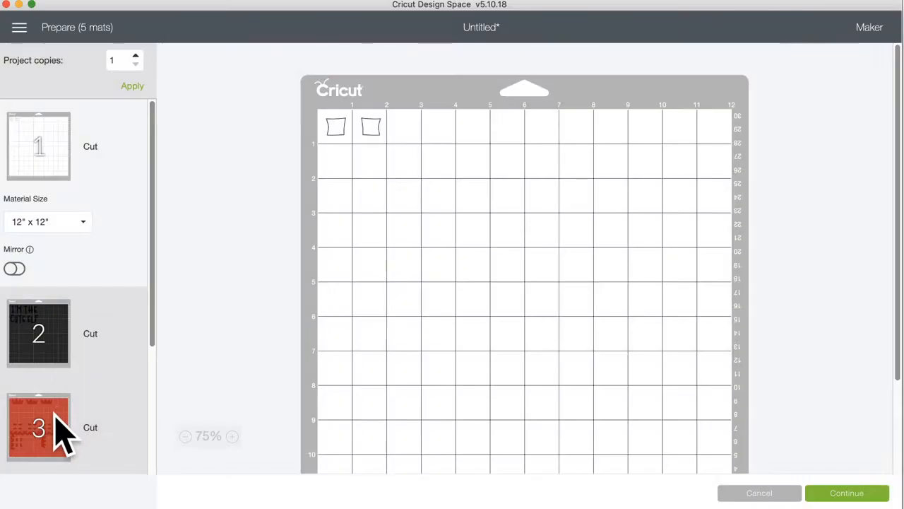
{"action": "left_click", "coordinate": [61, 429]}
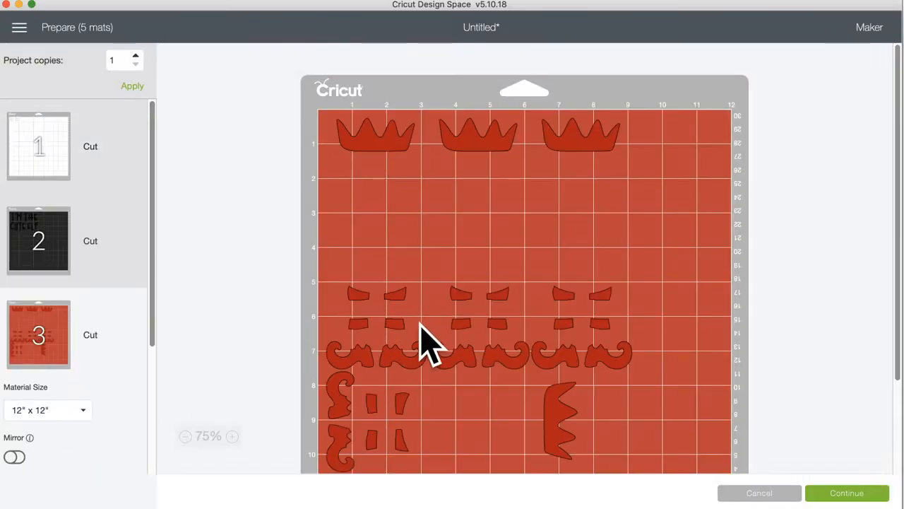
{"action": "left_click_drag", "start_coordinate": [615, 313], "coordinate": [683, 311]}
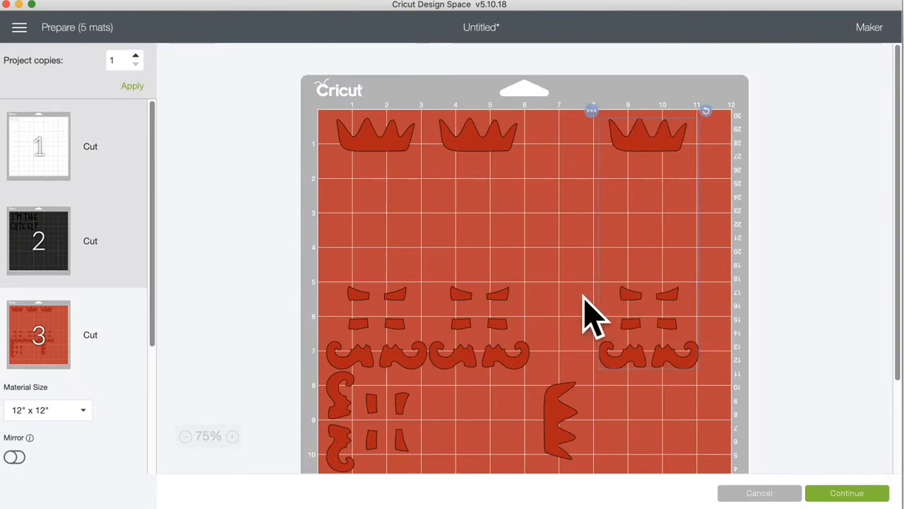
{"action": "left_click_drag", "start_coordinate": [503, 311], "coordinate": [551, 308]}
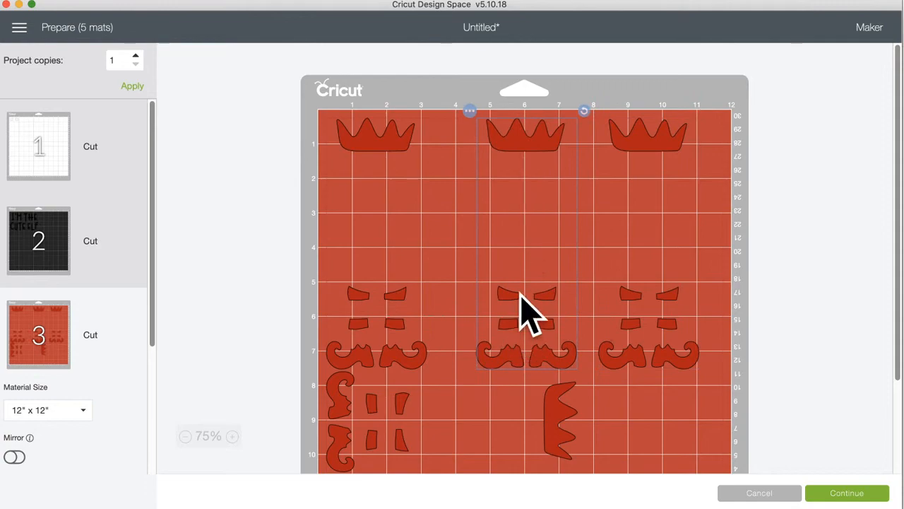
{"action": "left_click_drag", "start_coordinate": [519, 318], "coordinate": [502, 315]}
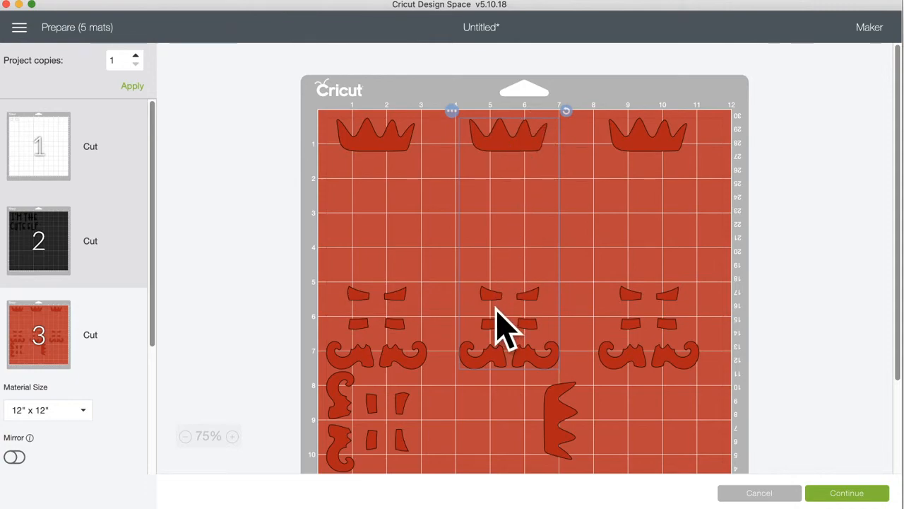
{"action": "scroll", "coordinate": [498, 326], "scroll_direction": "down", "scroll_amount": 2}
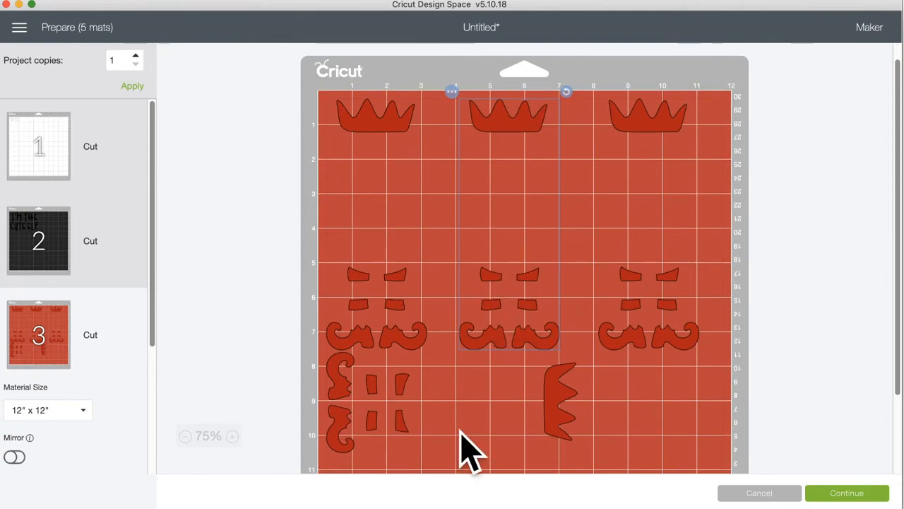
{"action": "left_click_drag", "start_coordinate": [412, 390], "coordinate": [448, 430]}
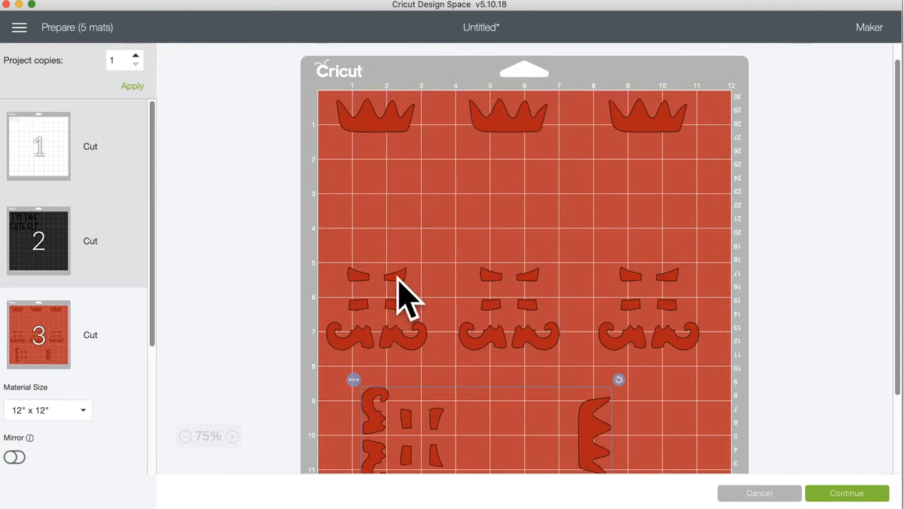
Step: On the canvas, pull one green hat-and-feet copy below I'M THE CUTE ELF, then reopen Make It
{"action": "left_click", "coordinate": [756, 493]}
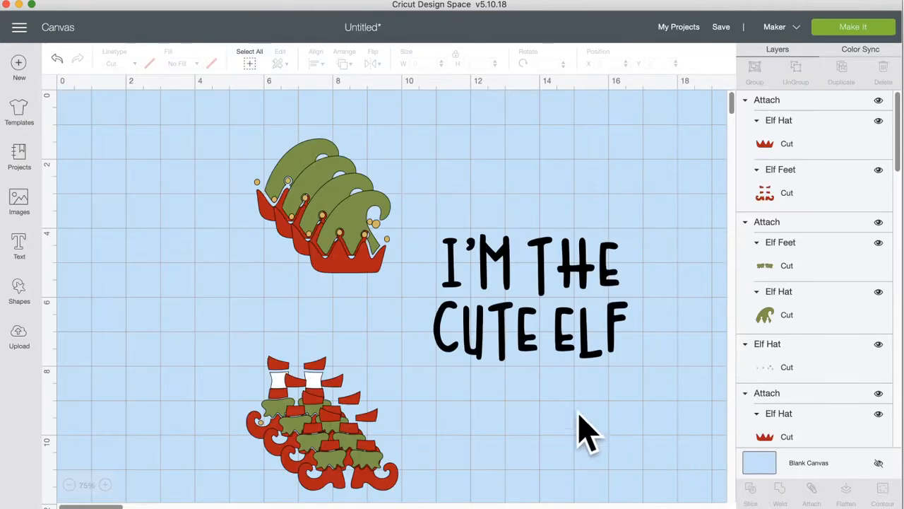
{"action": "left_click_drag", "start_coordinate": [374, 236], "coordinate": [558, 358]}
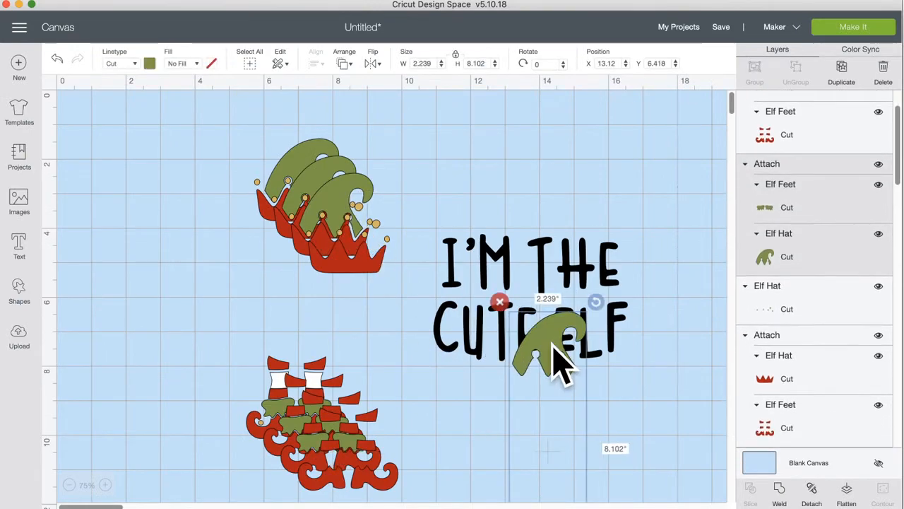
{"action": "scroll", "coordinate": [526, 381], "scroll_direction": "down", "scroll_amount": 2}
{"action": "scroll", "coordinate": [526, 382], "scroll_direction": "down", "scroll_amount": 5}
{"action": "left_click_drag", "start_coordinate": [521, 418], "coordinate": [505, 441]}
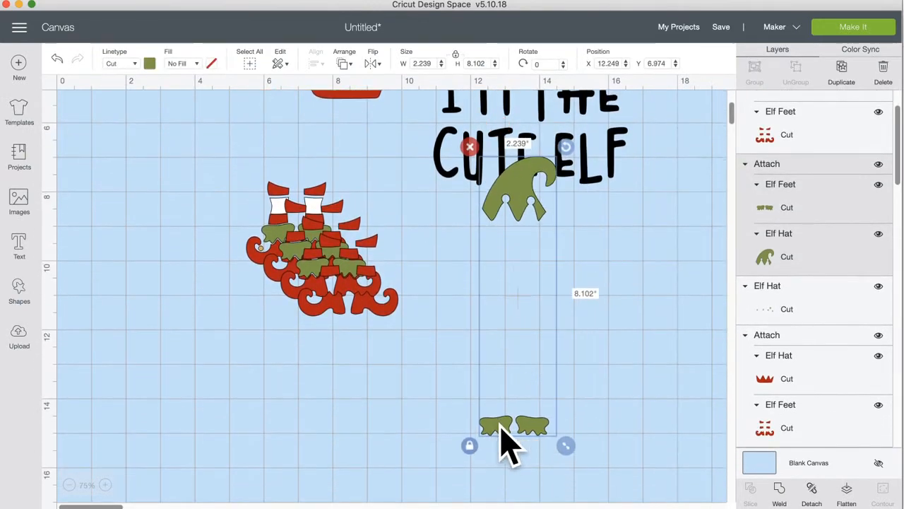
{"action": "left_click", "coordinate": [812, 489]}
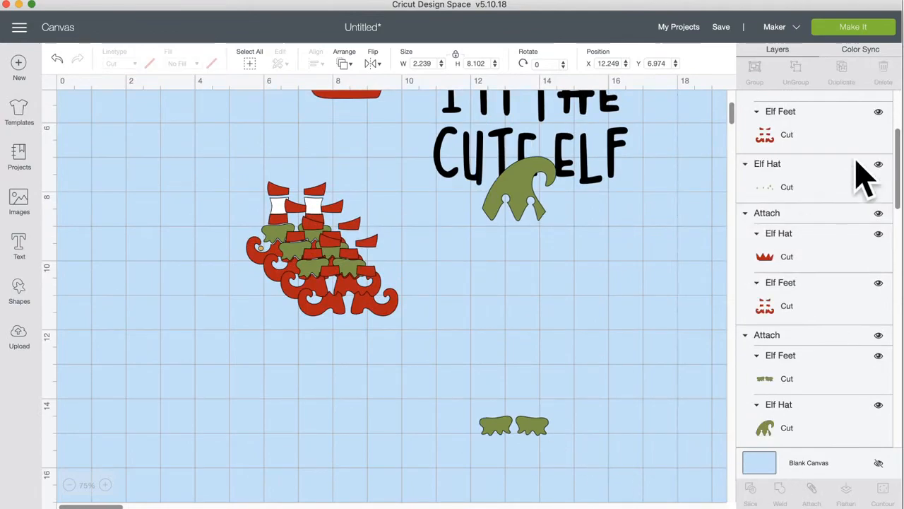
{"action": "left_click", "coordinate": [855, 32]}
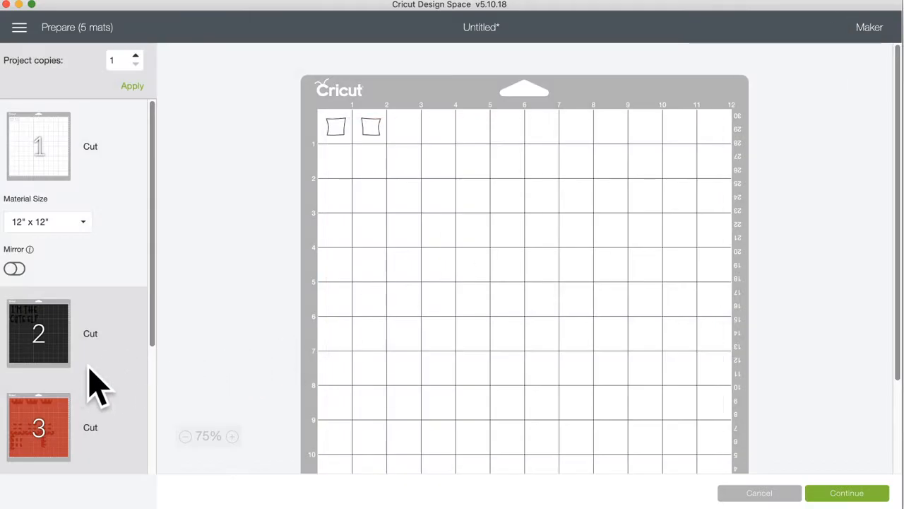
Step: On mat 5, reposition the green hat and feet pieces, then cancel back to the canvas
{"action": "scroll", "coordinate": [92, 389], "scroll_direction": "down", "scroll_amount": 5}
{"action": "left_click", "coordinate": [49, 427]}
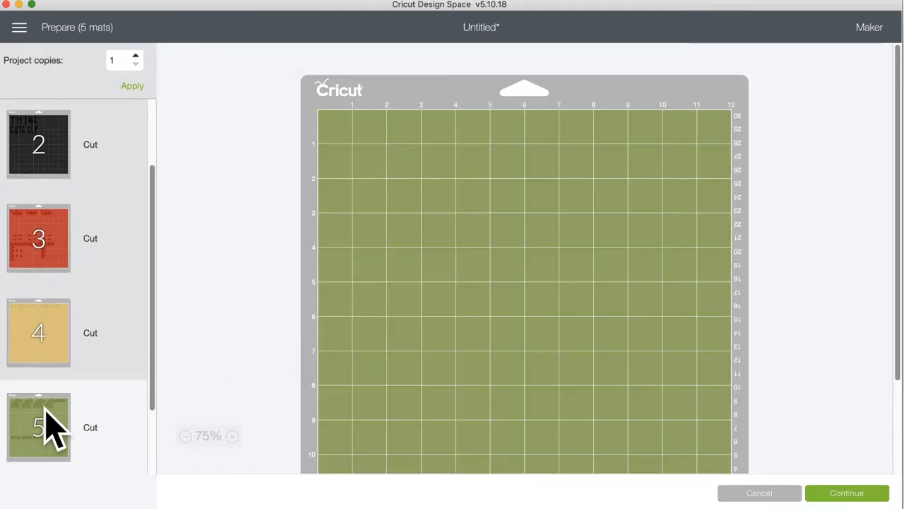
{"action": "left_click_drag", "start_coordinate": [668, 127], "coordinate": [609, 418]}
{"action": "left_click_drag", "start_coordinate": [609, 166], "coordinate": [644, 197]}
{"action": "left_click_drag", "start_coordinate": [641, 406], "coordinate": [647, 214]}
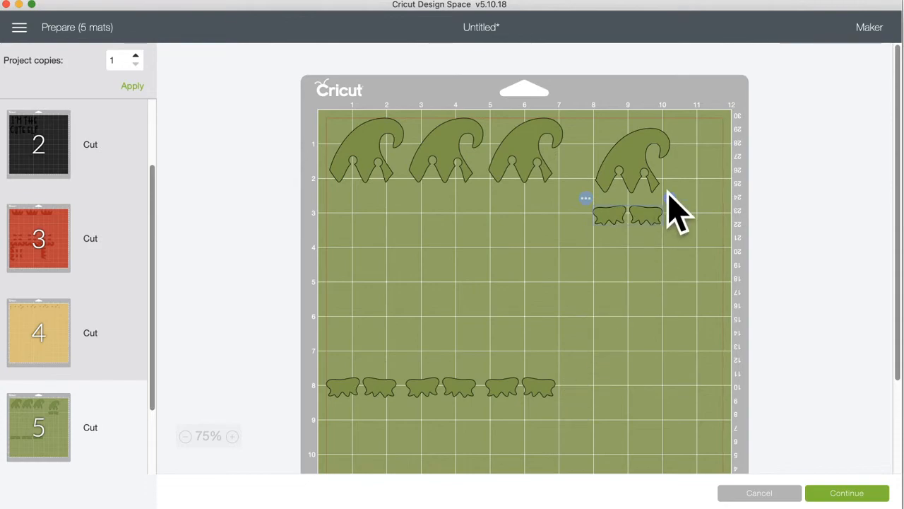
{"action": "left_click", "coordinate": [629, 272]}
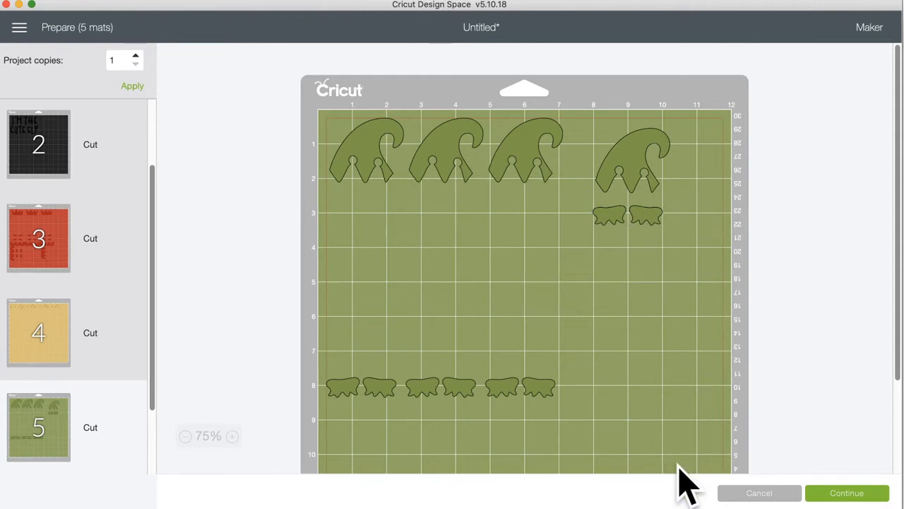
{"action": "left_click", "coordinate": [754, 495]}
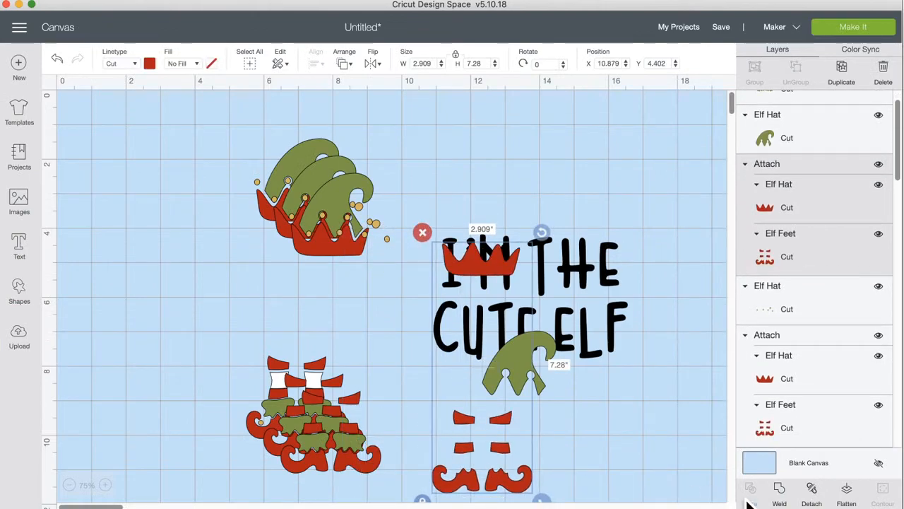
Step: Delete the extra red crown set, green hats, small green feet and dotted hat piece
{"action": "left_click", "coordinate": [423, 233]}
{"action": "left_click_drag", "start_coordinate": [523, 332], "coordinate": [484, 162]}
{"action": "left_click", "coordinate": [460, 145]}
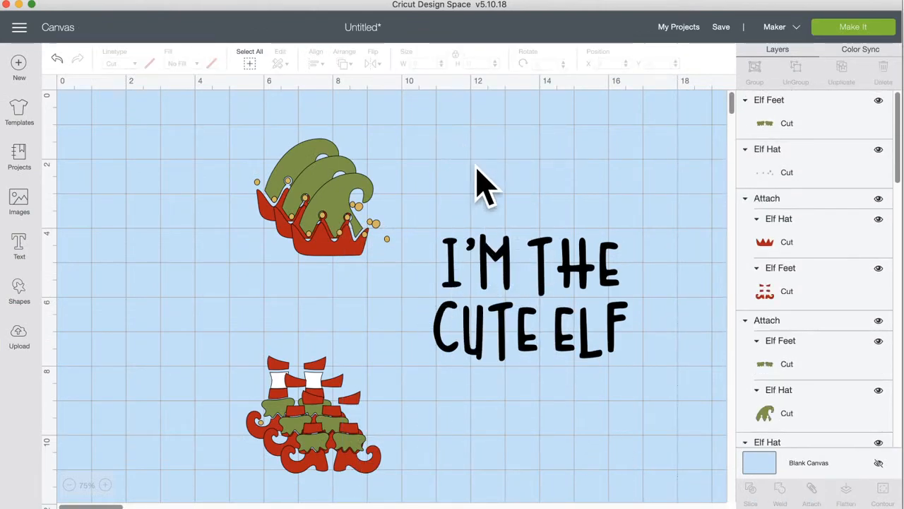
{"action": "scroll", "coordinate": [462, 318], "scroll_direction": "down", "scroll_amount": 1}
{"action": "scroll", "coordinate": [463, 317], "scroll_direction": "down", "scroll_amount": 5}
{"action": "left_click", "coordinate": [502, 417]}
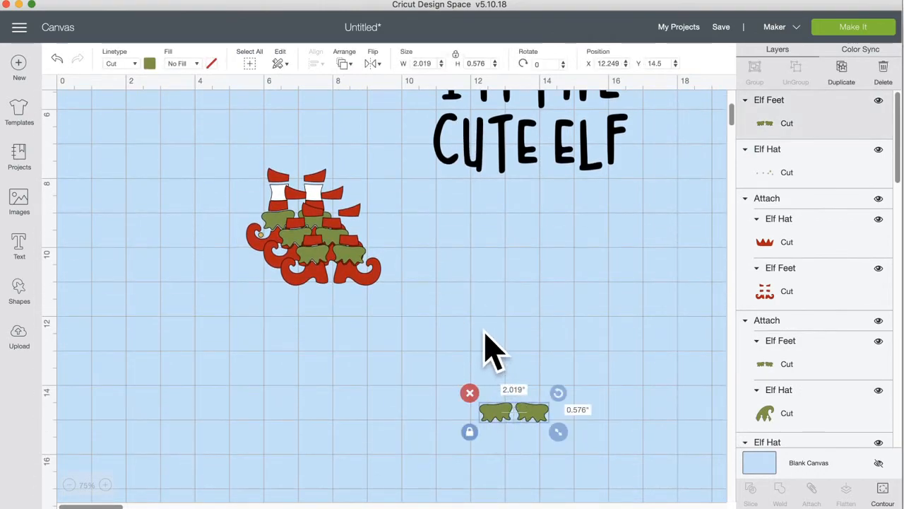
{"action": "left_click", "coordinate": [470, 393]}
{"action": "scroll", "coordinate": [485, 333], "scroll_direction": "up", "scroll_amount": 5}
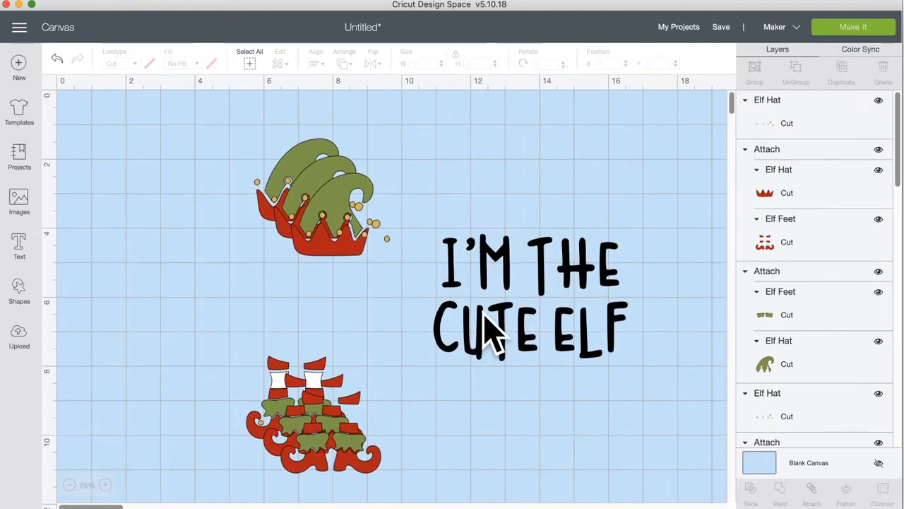
{"action": "left_click_drag", "start_coordinate": [321, 214], "coordinate": [415, 220]}
{"action": "left_click", "coordinate": [371, 150]}
{"action": "left_click_drag", "start_coordinate": [349, 247], "coordinate": [462, 232]}
{"action": "left_click", "coordinate": [389, 211]}
Step: Ungroup the red hat and feet, then delete the leftover red, green and stray hat-dot layers
{"action": "left_click", "coordinate": [814, 495]}
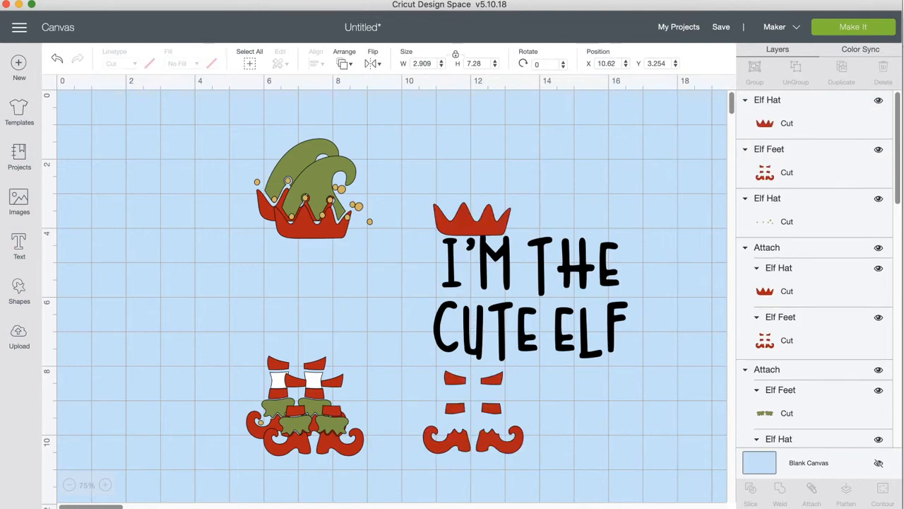
{"action": "mouse_move", "coordinate": [536, 424]}
{"action": "left_mouse_down"}
{"action": "mouse_move", "coordinate": [565, 444]}
{"action": "mouse_move", "coordinate": [500, 303]}
{"action": "mouse_move", "coordinate": [511, 403]}
{"action": "mouse_move", "coordinate": [523, 424]}
{"action": "left_mouse_up"}
{"action": "left_click", "coordinate": [426, 357]}
{"action": "left_click", "coordinate": [467, 211]}
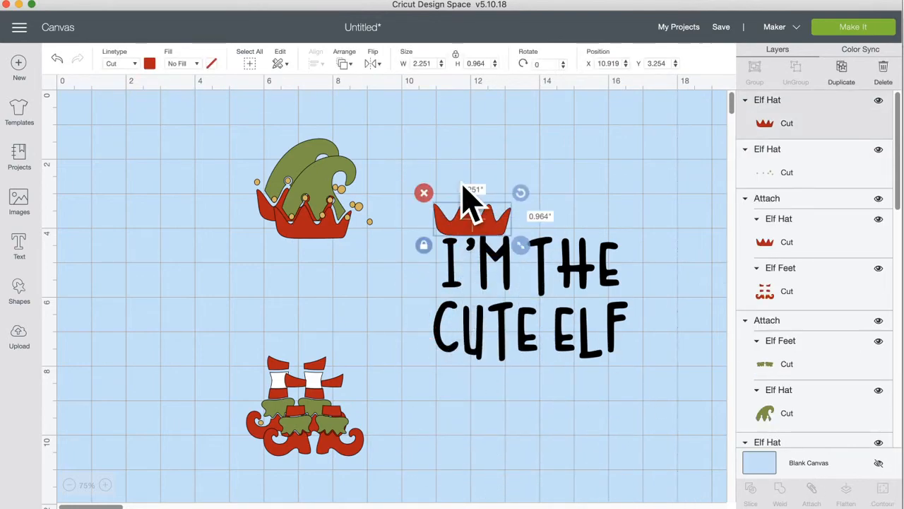
{"action": "left_click", "coordinate": [424, 193]}
{"action": "left_click_drag", "start_coordinate": [314, 184], "coordinate": [440, 177]}
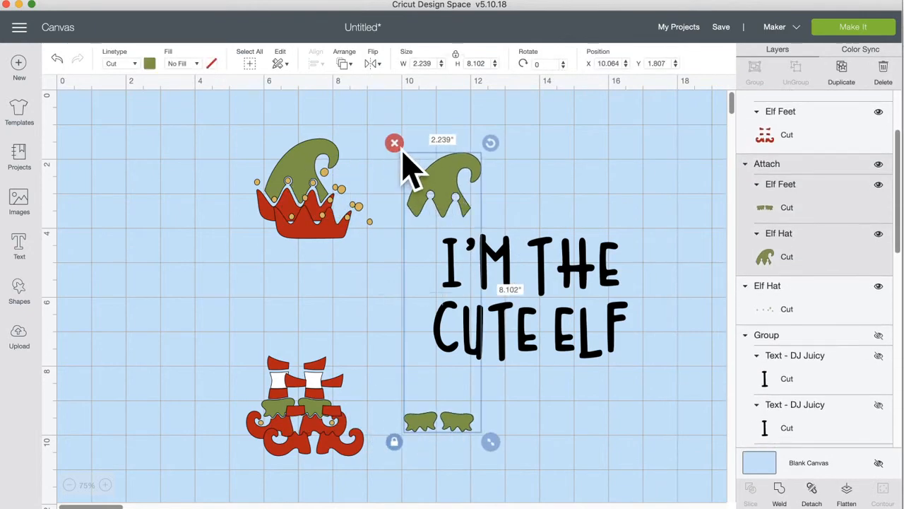
{"action": "left_click", "coordinate": [393, 141]}
{"action": "left_click_drag", "start_coordinate": [365, 203], "coordinate": [432, 214]}
{"action": "left_click", "coordinate": [410, 203]}
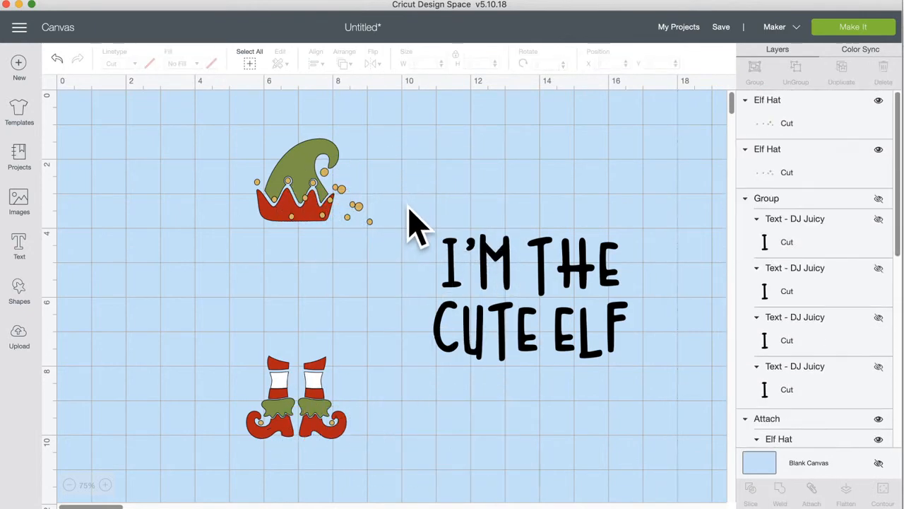
{"action": "left_click_drag", "start_coordinate": [357, 226], "coordinate": [573, 256]}
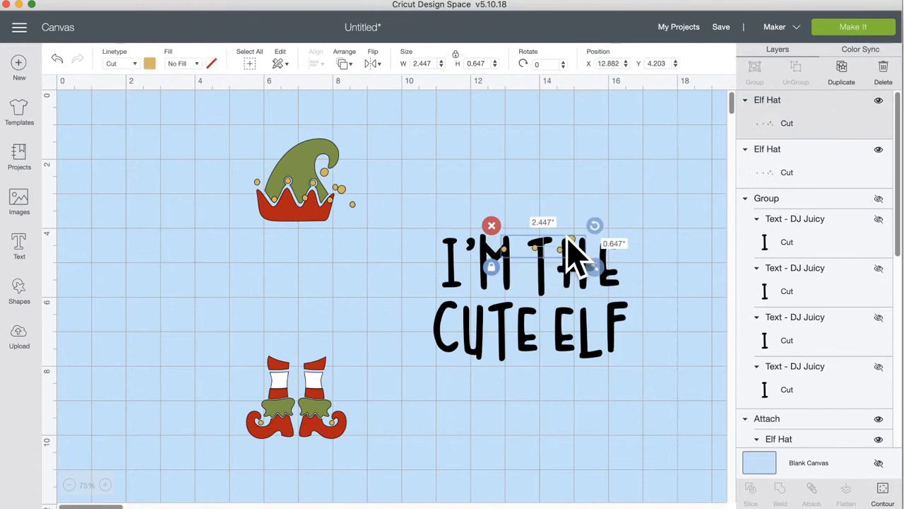
{"action": "left_click", "coordinate": [491, 227]}
{"action": "left_click_drag", "start_coordinate": [346, 189], "coordinate": [504, 190]}
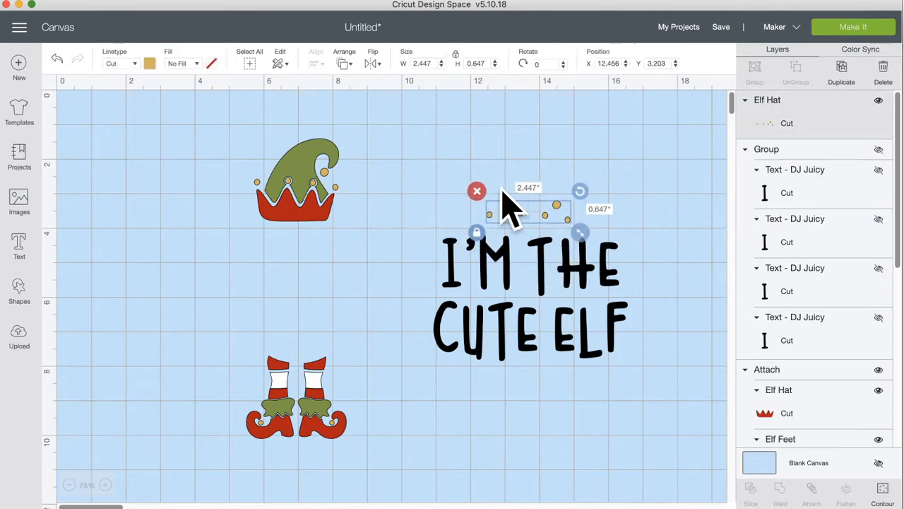
{"action": "left_click", "coordinate": [478, 188]}
Step: Group the elf hat and feet and frame the I'M THE CUTE ELF text with it
{"action": "left_click_drag", "start_coordinate": [229, 135], "coordinate": [375, 441]}
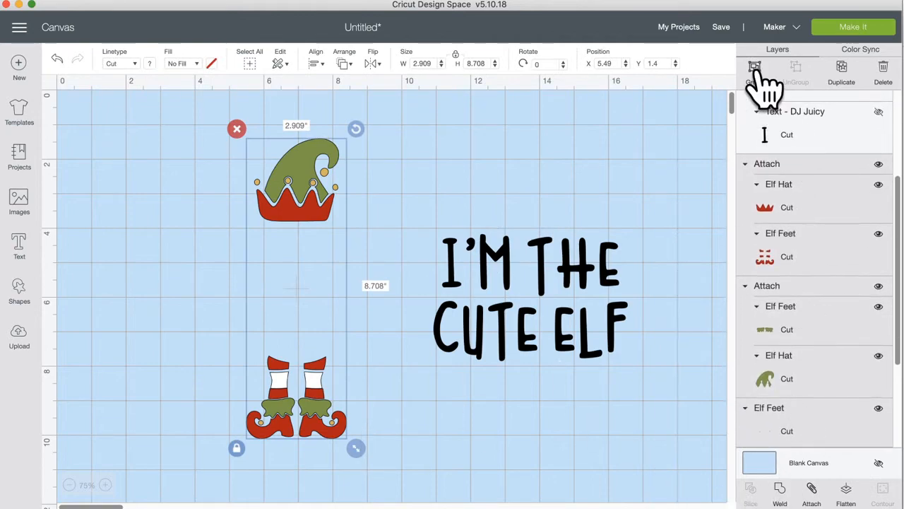
{"action": "left_click", "coordinate": [754, 71]}
{"action": "left_click_drag", "start_coordinate": [313, 181], "coordinate": [551, 175]}
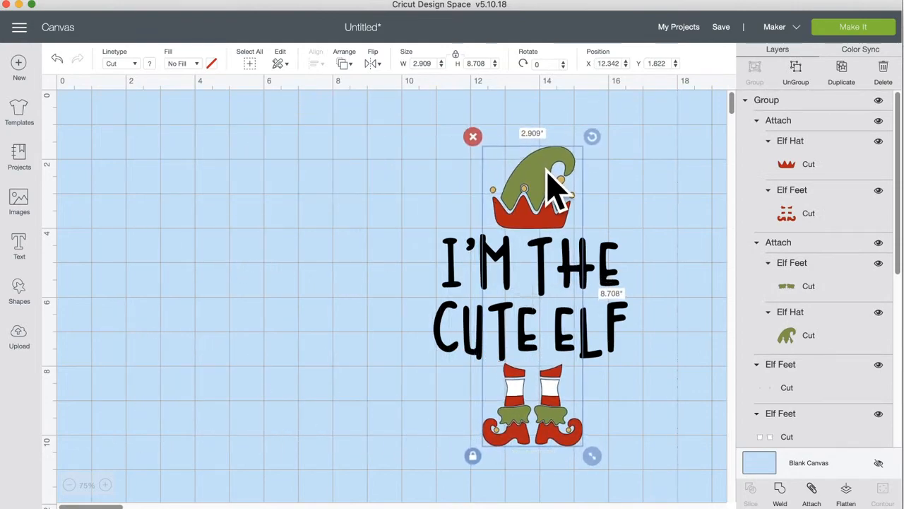
{"action": "left_click", "coordinate": [328, 229]}
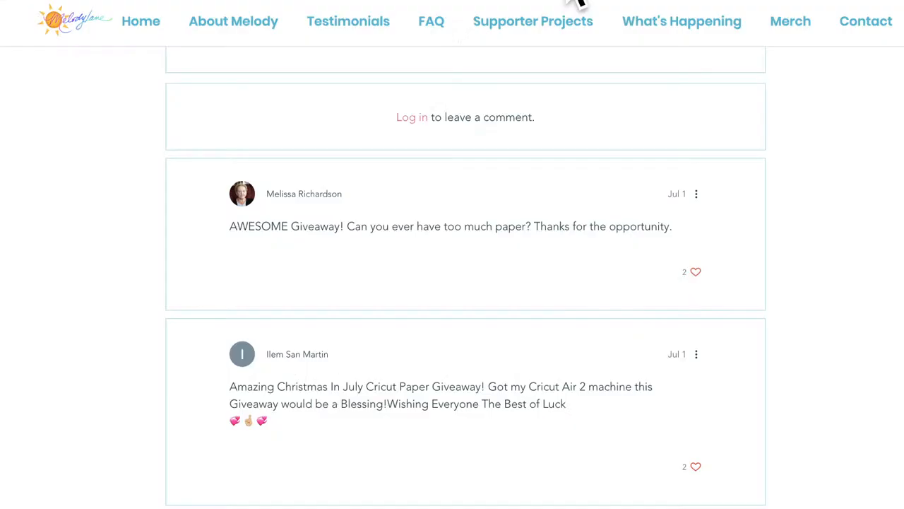
Step: Zoom the comments page out two steps to see more comments
{"action": "scroll", "coordinate": [442, 378], "scroll_direction": "down", "scroll_amount": 8}
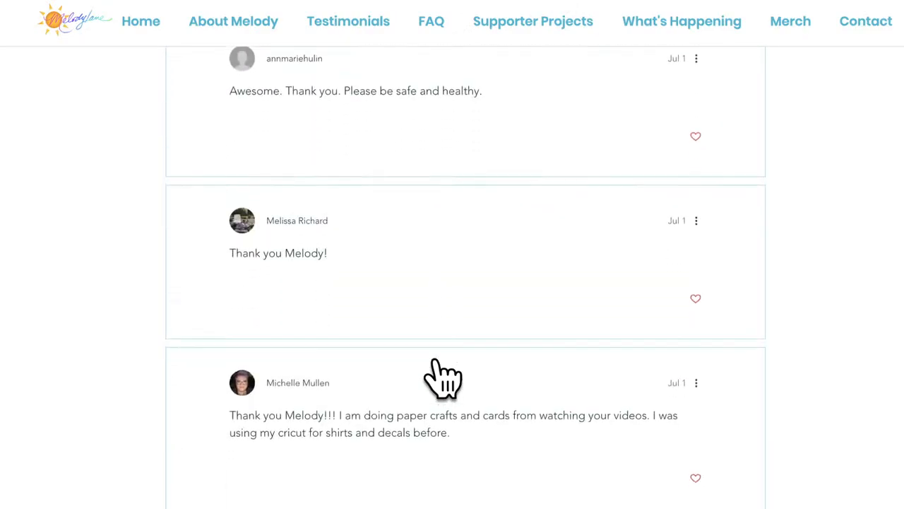
{"action": "scroll", "coordinate": [439, 362], "scroll_direction": "down", "scroll_amount": 5}
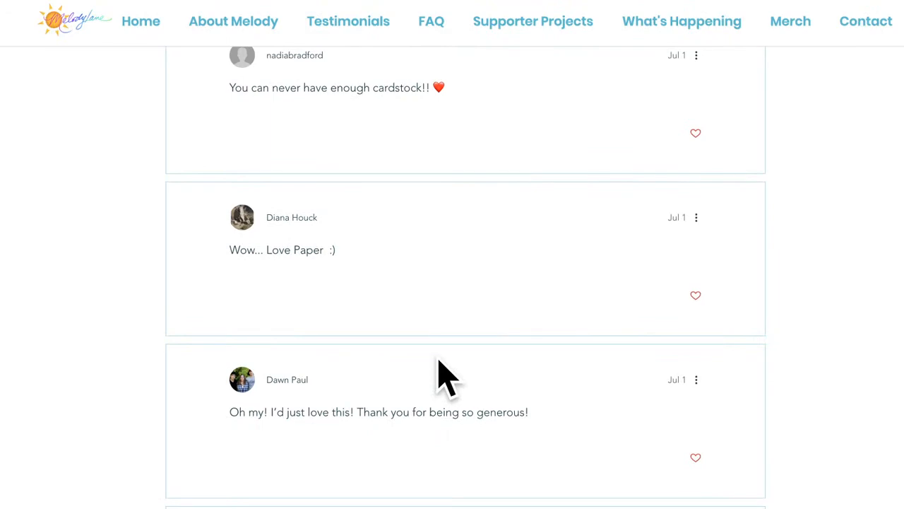
{"action": "key", "text": "ctrl+minus"}
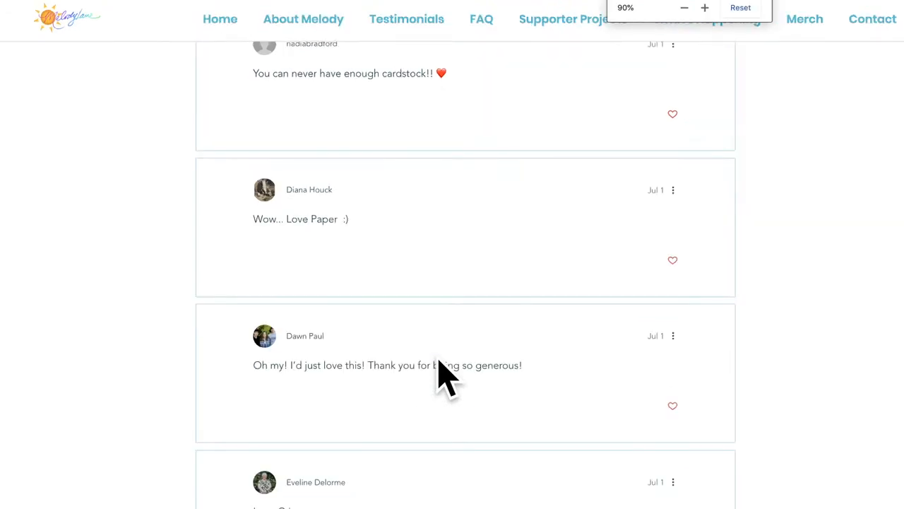
{"action": "key", "text": "ctrl+minus"}
{"action": "key", "text": "ctrl+minus"}
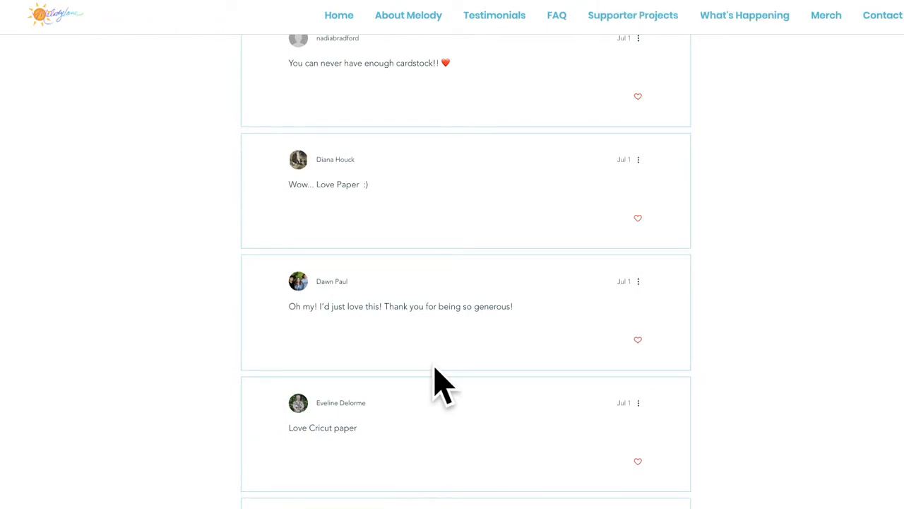
Step: Jump to the last page of comments, page 38
{"action": "scroll", "coordinate": [443, 385], "scroll_direction": "down", "scroll_amount": 12}
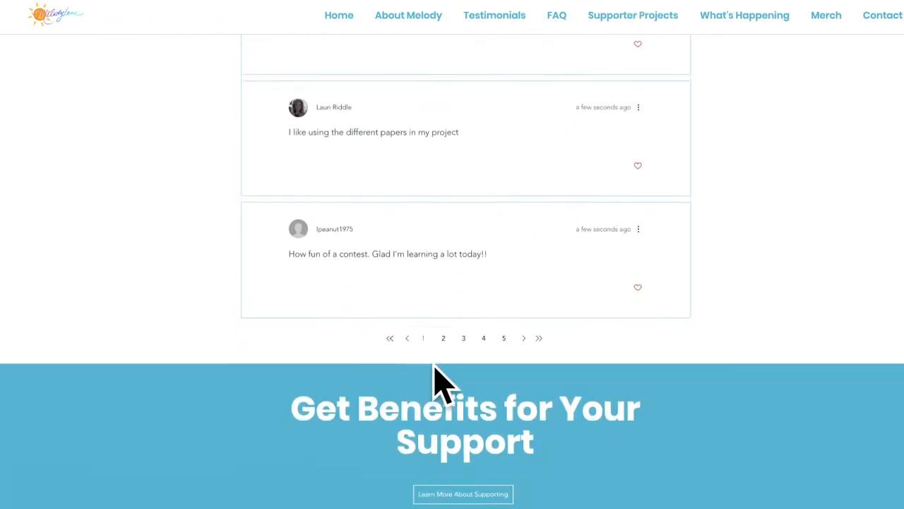
{"action": "scroll", "coordinate": [438, 384], "scroll_direction": "up", "scroll_amount": 2}
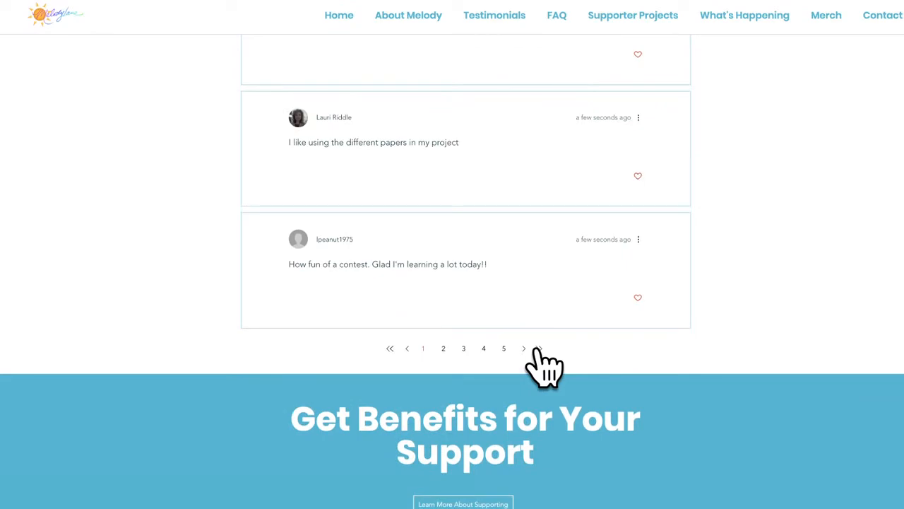
{"action": "left_click", "coordinate": [537, 349]}
Step: Review the page 38 comments, then go back to the previous comments page
{"action": "scroll", "coordinate": [530, 382], "scroll_direction": "down", "scroll_amount": 10}
{"action": "scroll", "coordinate": [530, 383], "scroll_direction": "down", "scroll_amount": 3}
{"action": "scroll", "coordinate": [531, 374], "scroll_direction": "up", "scroll_amount": 10}
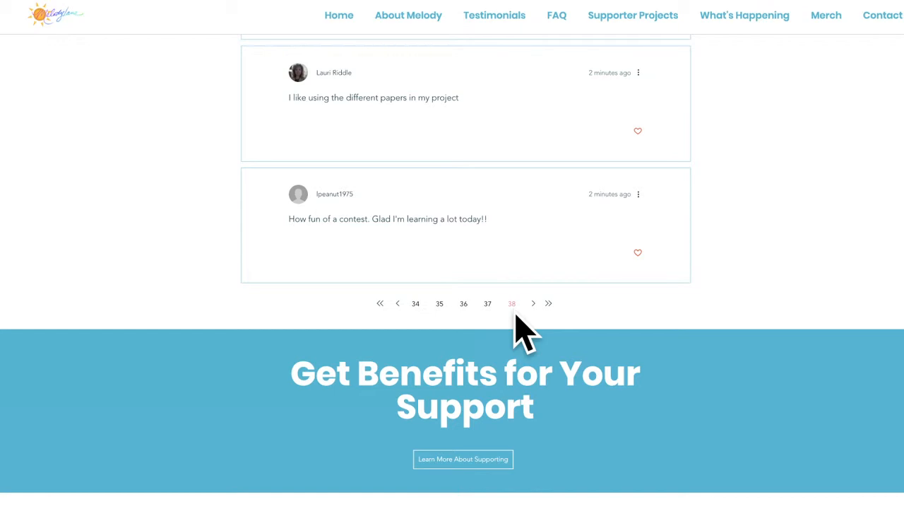
{"action": "scroll", "coordinate": [515, 314], "scroll_direction": "right", "scroll_amount": 1}
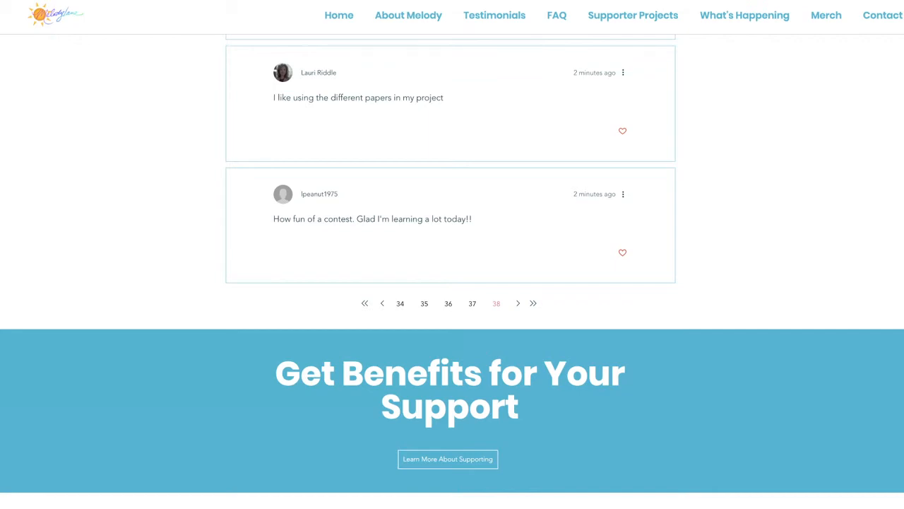
{"action": "left_click", "coordinate": [381, 304]}
Step: Page back through the comments to page 34 and zoom the browser out one more step
{"action": "scroll", "coordinate": [390, 357], "scroll_direction": "down", "scroll_amount": 10}
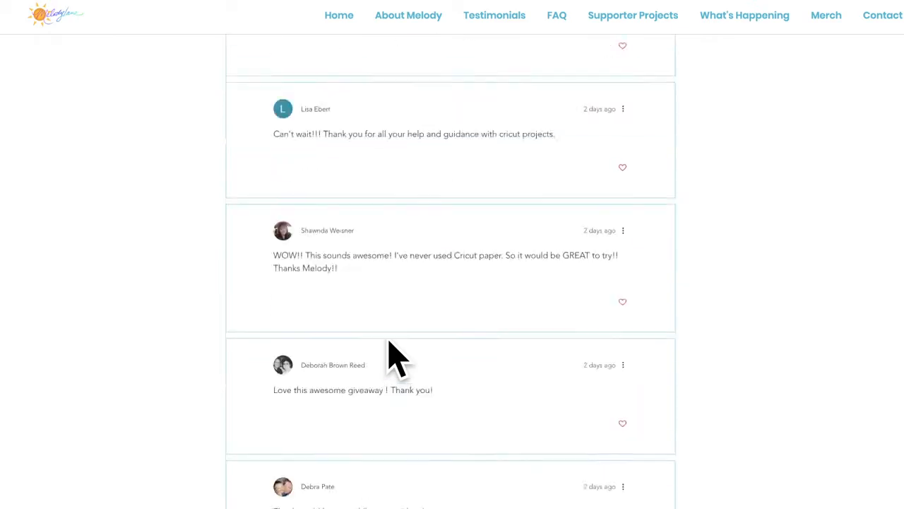
{"action": "scroll", "coordinate": [390, 353], "scroll_direction": "down", "scroll_amount": 10}
{"action": "scroll", "coordinate": [388, 346], "scroll_direction": "up", "scroll_amount": 5}
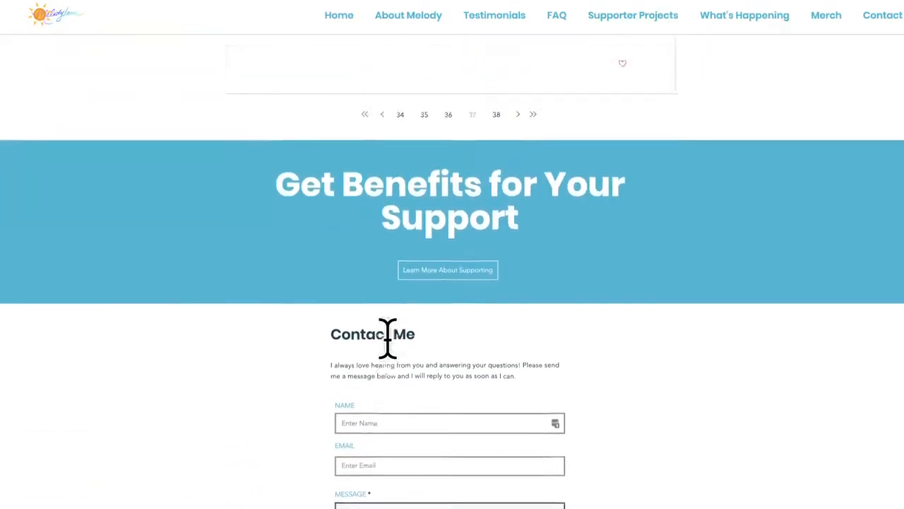
{"action": "left_click", "coordinate": [382, 238]}
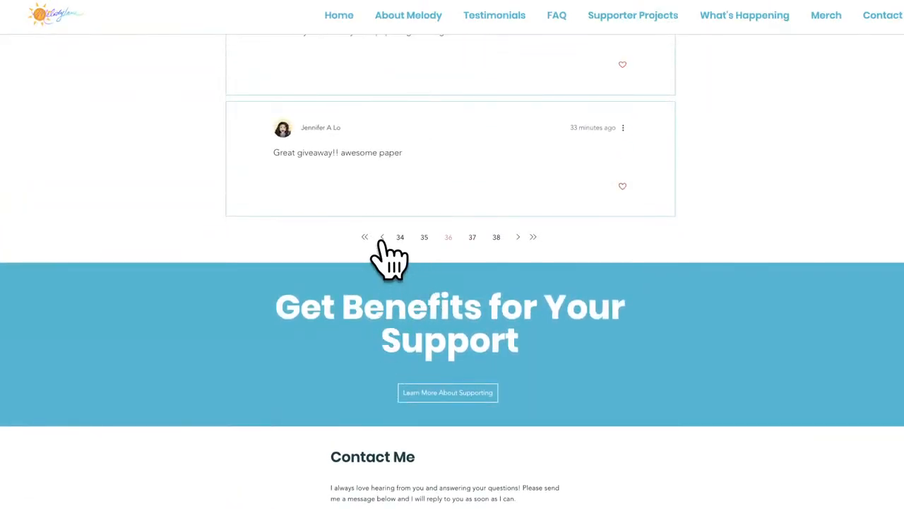
{"action": "scroll", "coordinate": [395, 431], "scroll_direction": "down", "scroll_amount": 10}
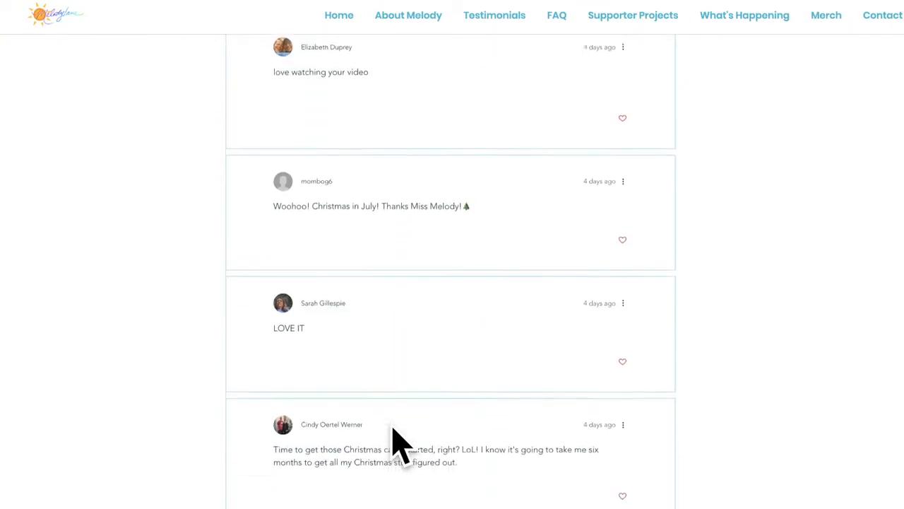
{"action": "scroll", "coordinate": [391, 424], "scroll_direction": "down", "scroll_amount": 10}
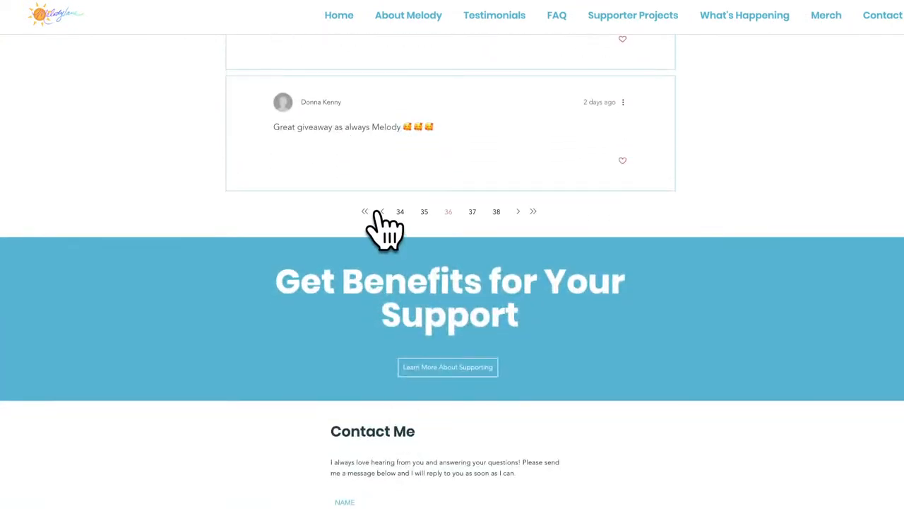
{"action": "scroll", "coordinate": [424, 454], "scroll_direction": "down", "scroll_amount": 10}
{"action": "scroll", "coordinate": [403, 459], "scroll_direction": "down", "scroll_amount": 10}
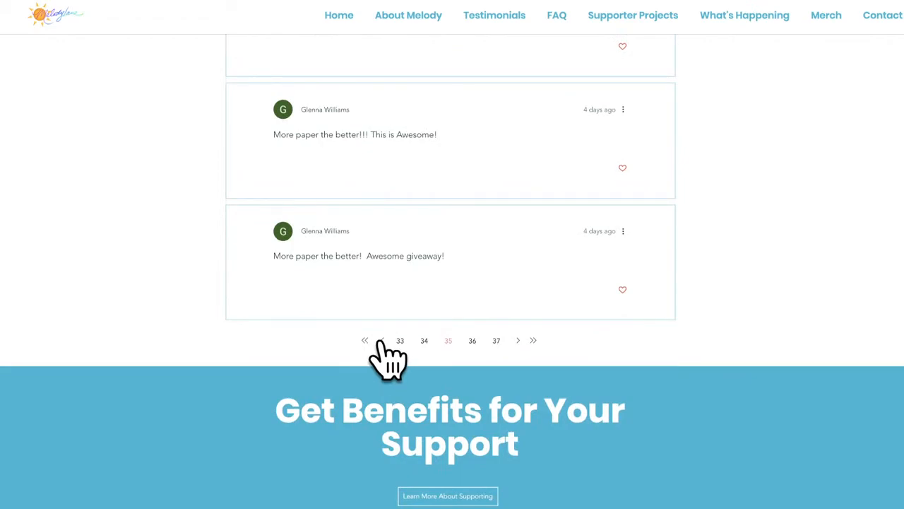
{"action": "scroll", "coordinate": [376, 441], "scroll_direction": "down", "scroll_amount": 15}
{"action": "scroll", "coordinate": [384, 459], "scroll_direction": "down", "scroll_amount": 1}
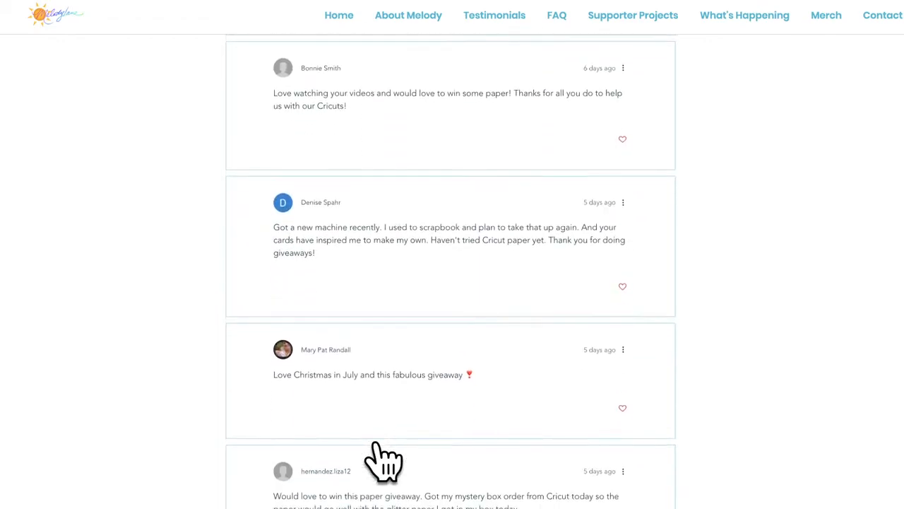
{"action": "key", "text": "ctrl+minus"}
{"action": "key", "text": "ctrl+minus"}
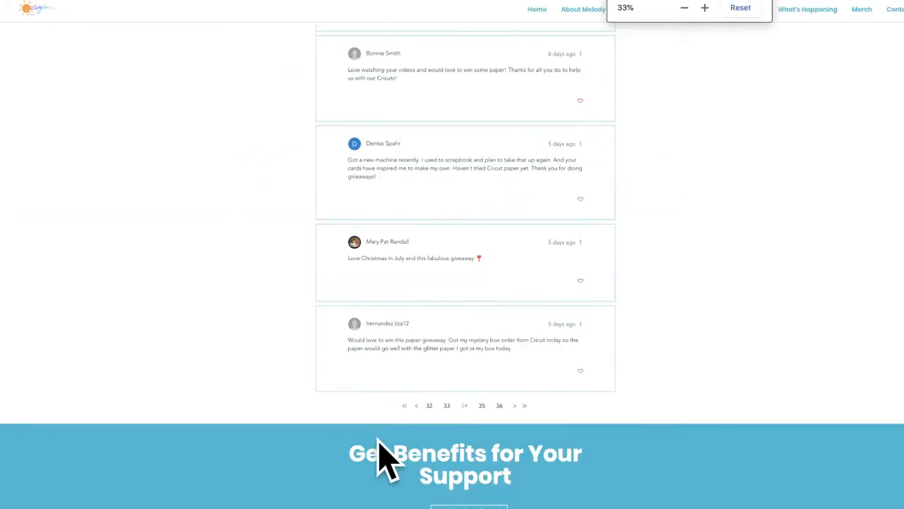
Step: Zoom out once more and page back through older comments to the Jul 8 page
{"action": "key", "text": "ctrl+minus"}
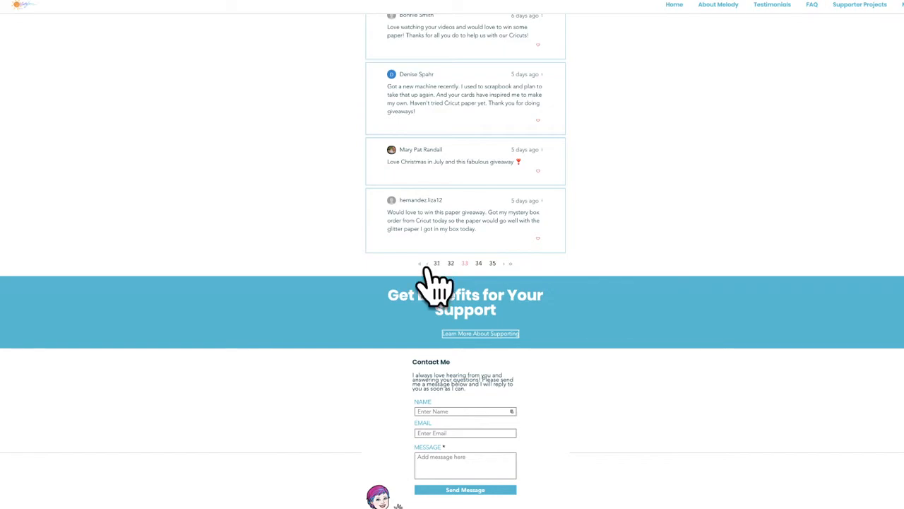
{"action": "left_click", "coordinate": [430, 263]}
{"action": "scroll", "coordinate": [438, 346], "scroll_direction": "down", "scroll_amount": 10}
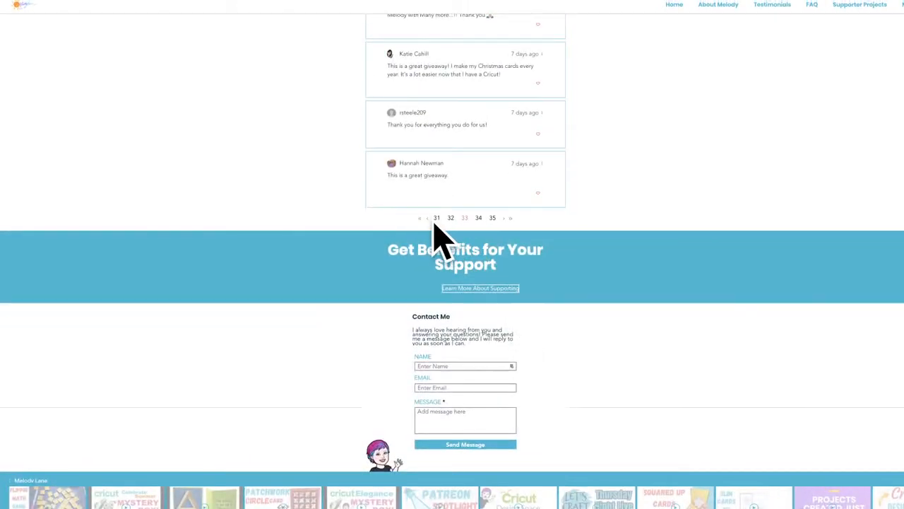
{"action": "left_click", "coordinate": [426, 220]}
{"action": "scroll", "coordinate": [551, 485], "scroll_direction": "down", "scroll_amount": 10}
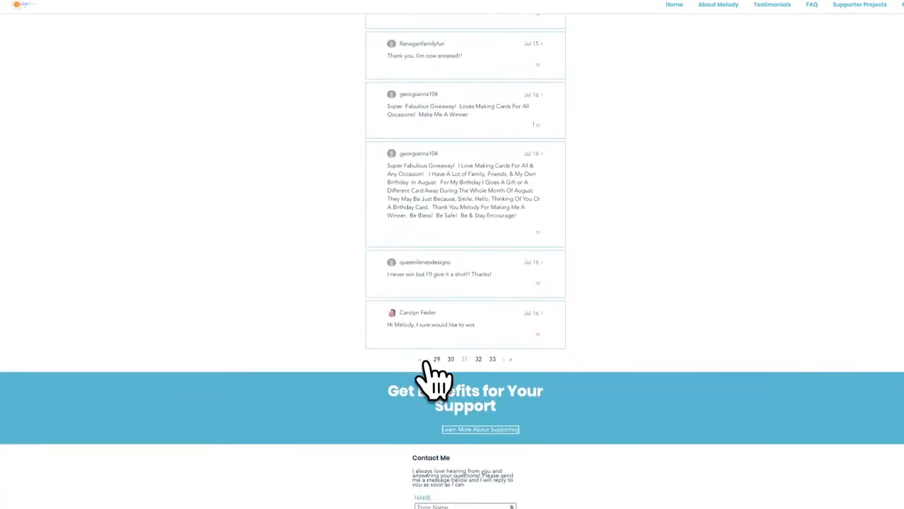
{"action": "left_click", "coordinate": [426, 359]}
{"action": "scroll", "coordinate": [433, 434], "scroll_direction": "down", "scroll_amount": 10}
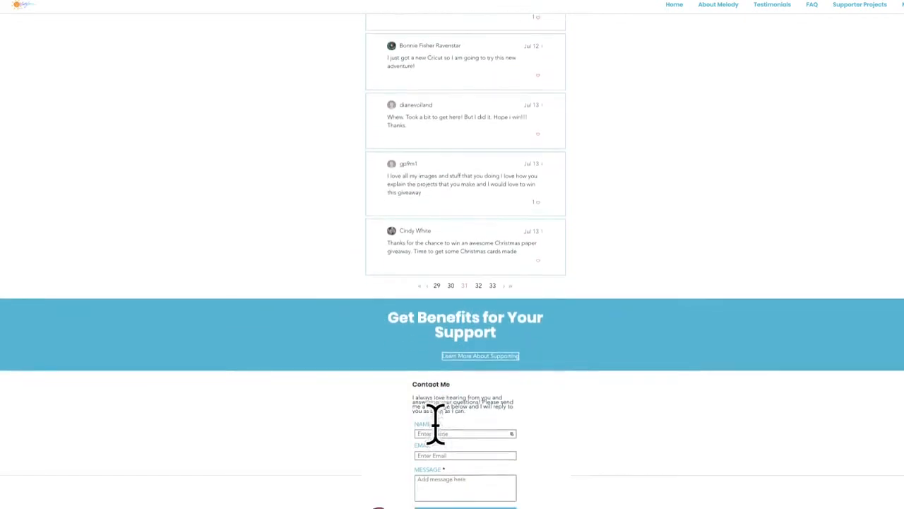
{"action": "left_click", "coordinate": [427, 287]}
{"action": "scroll", "coordinate": [439, 308], "scroll_direction": "down", "scroll_amount": 10}
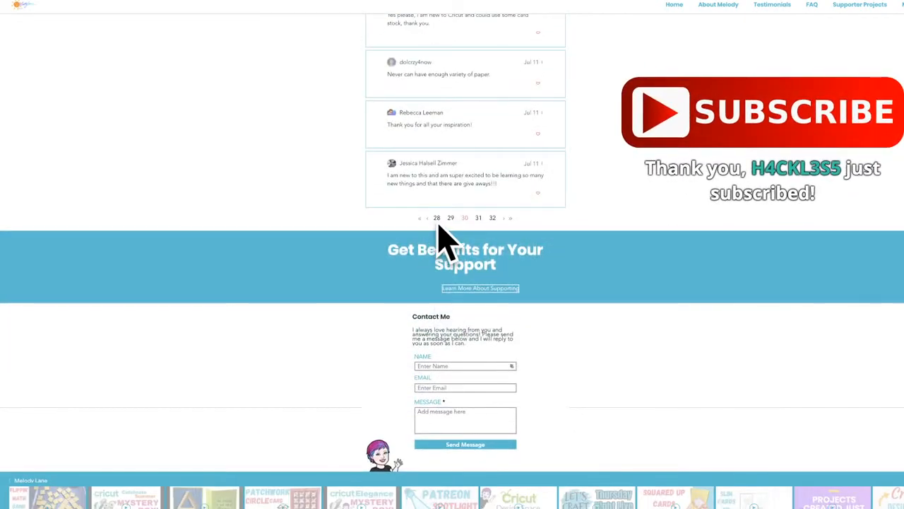
{"action": "left_click", "coordinate": [427, 221]}
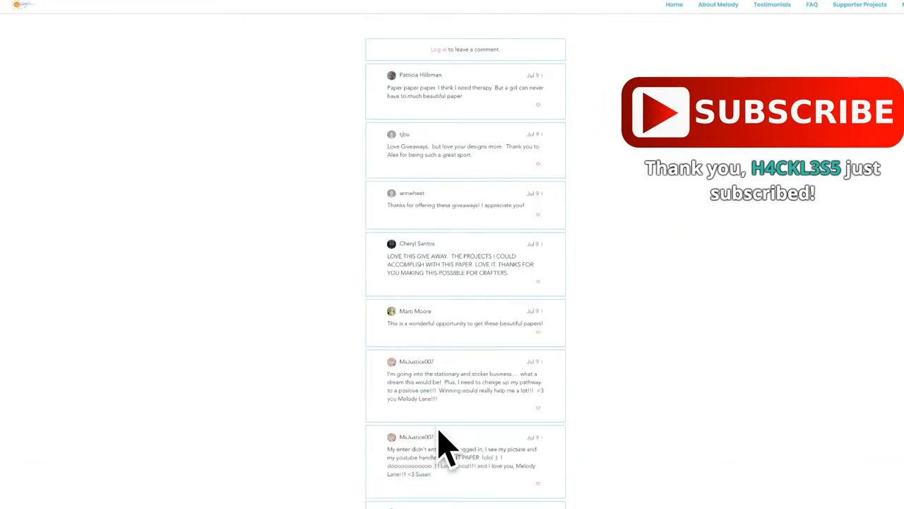
{"action": "scroll", "coordinate": [440, 447], "scroll_direction": "down", "scroll_amount": 5}
{"action": "scroll", "coordinate": [440, 448], "scroll_direction": "down", "scroll_amount": 3}
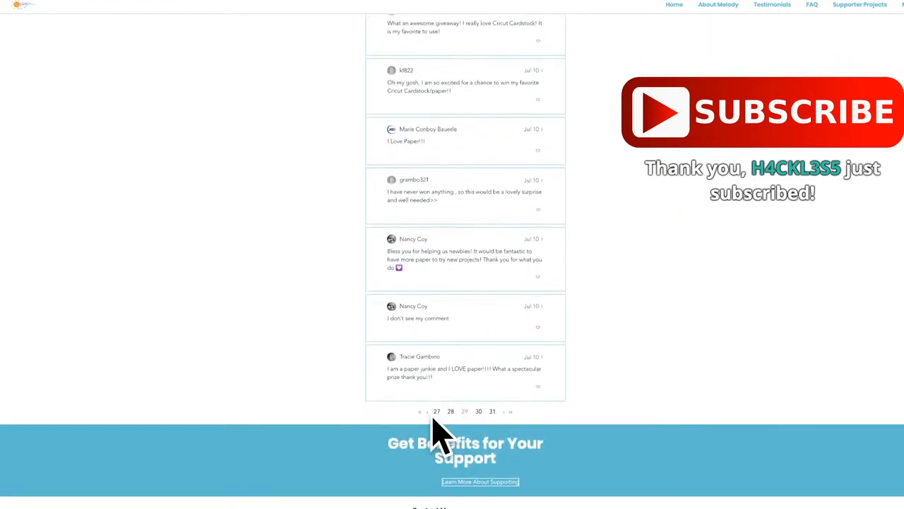
{"action": "left_click", "coordinate": [427, 410]}
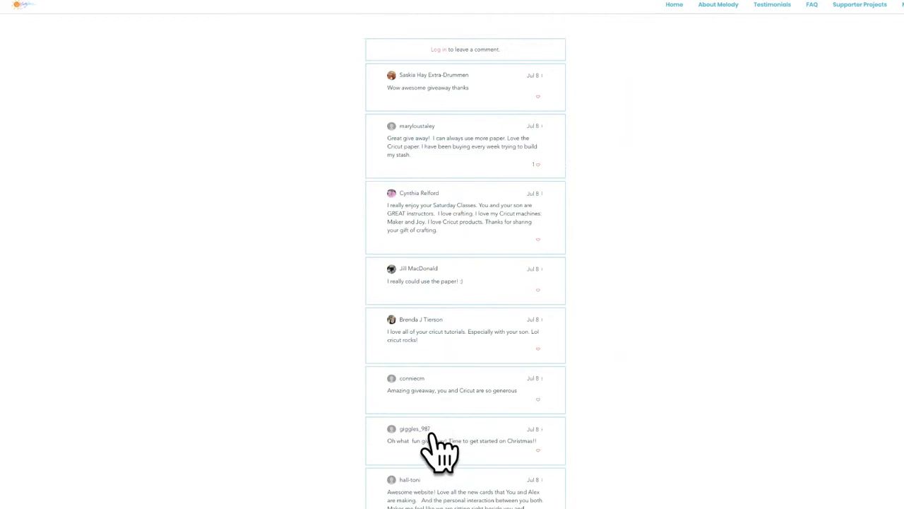
Step: Keep paging back past page 24 to comments page 20, dated Jul 3 and Jul 4
{"action": "scroll", "coordinate": [440, 447], "scroll_direction": "down", "scroll_amount": 10}
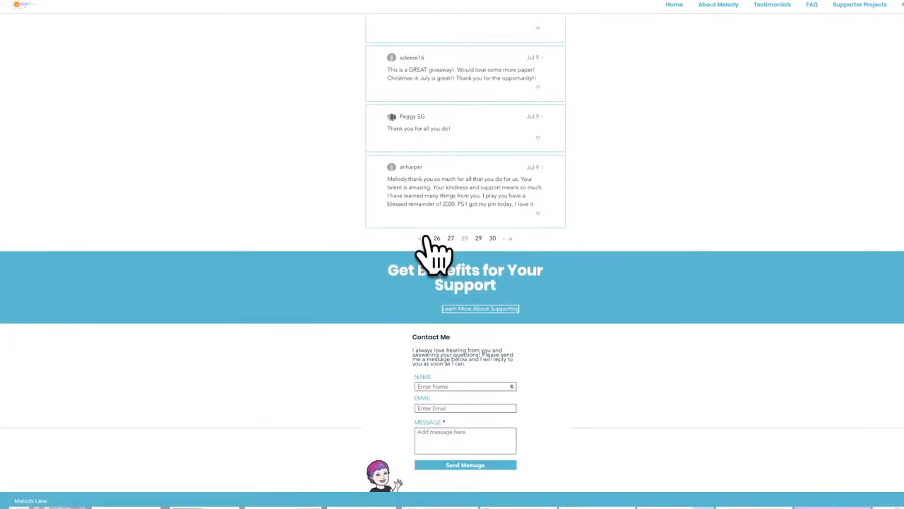
{"action": "left_click", "coordinate": [427, 240]}
{"action": "scroll", "coordinate": [436, 262], "scroll_direction": "down", "scroll_amount": 5}
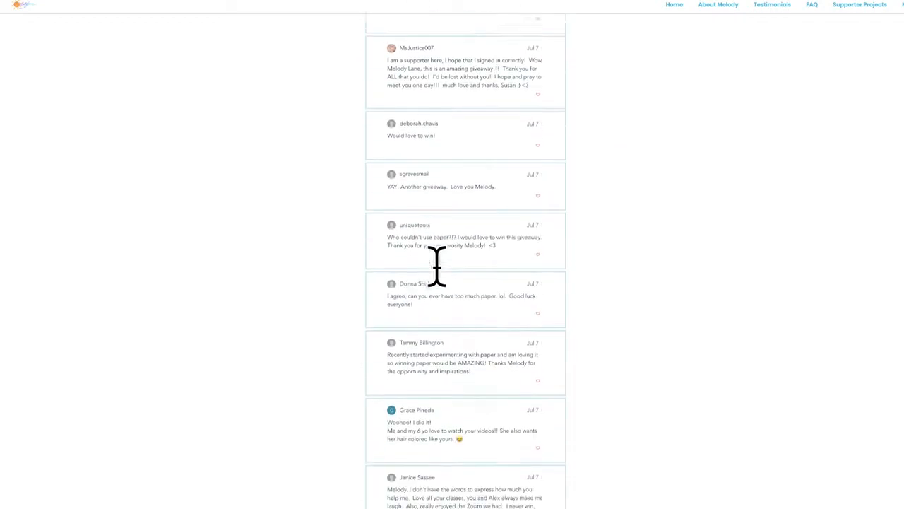
{"action": "scroll", "coordinate": [438, 272], "scroll_direction": "down", "scroll_amount": 6}
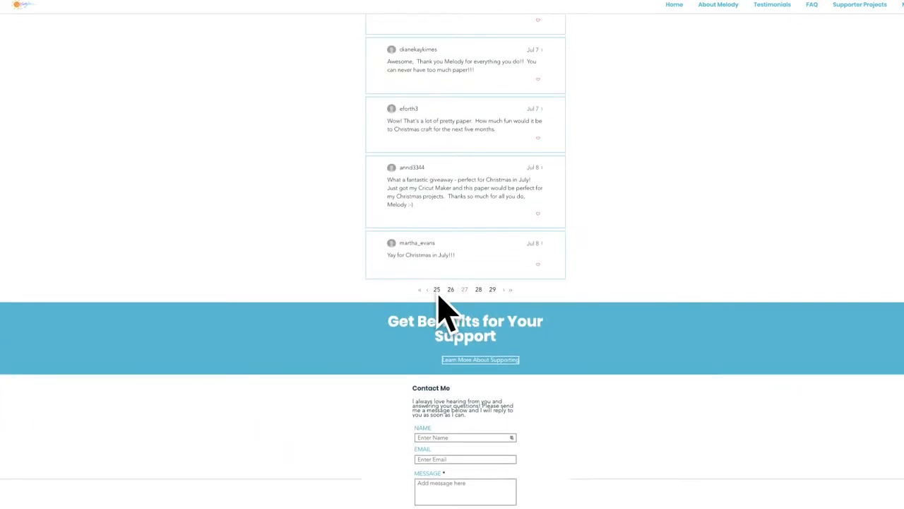
{"action": "left_click", "coordinate": [425, 291]}
{"action": "scroll", "coordinate": [434, 303], "scroll_direction": "down", "scroll_amount": 10}
{"action": "left_click", "coordinate": [426, 211]}
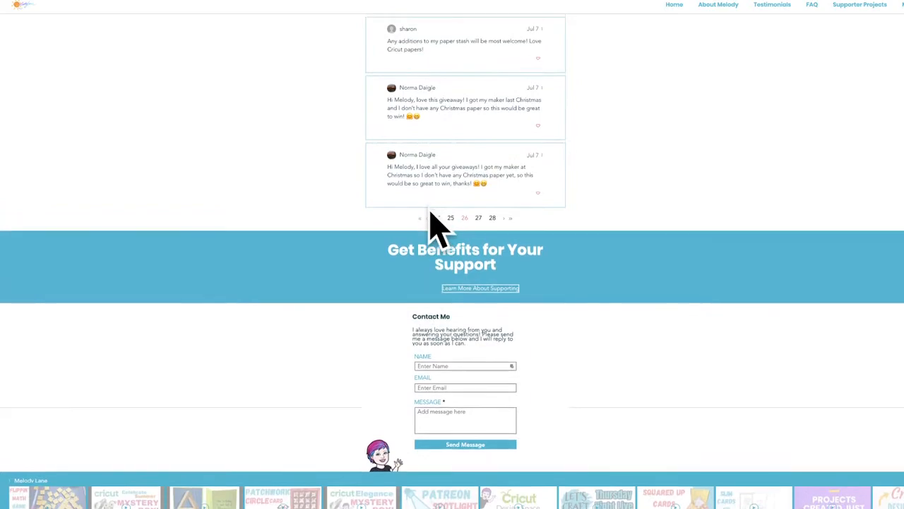
{"action": "scroll", "coordinate": [434, 289], "scroll_direction": "down", "scroll_amount": 15}
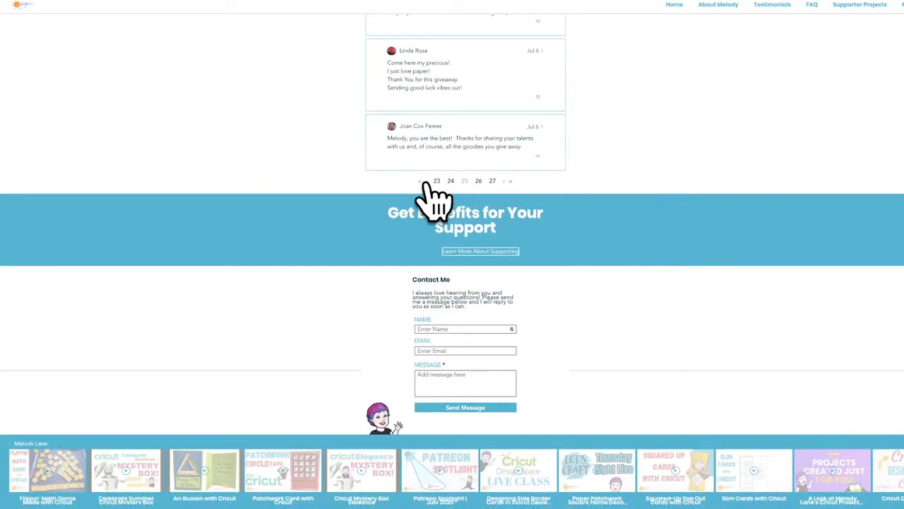
{"action": "left_click", "coordinate": [425, 182]}
{"action": "scroll", "coordinate": [428, 311], "scroll_direction": "down", "scroll_amount": 10}
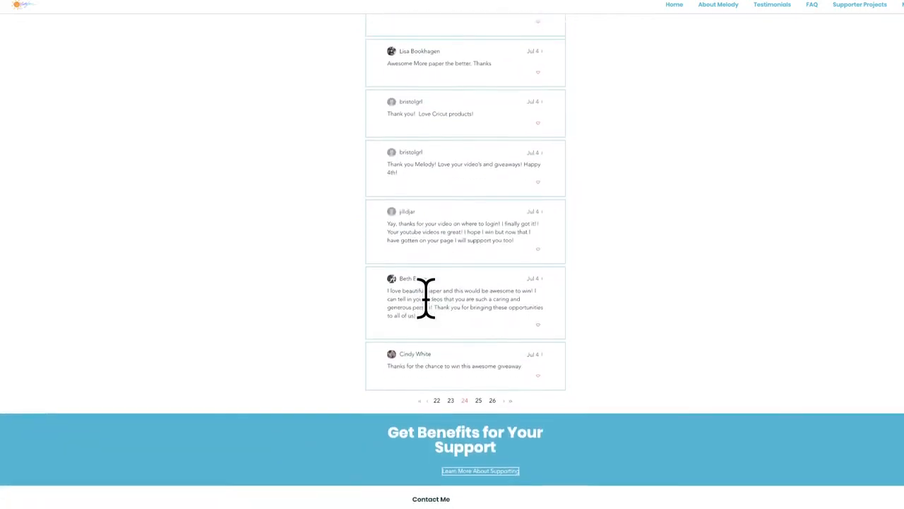
{"action": "scroll", "coordinate": [426, 310], "scroll_direction": "down", "scroll_amount": 1}
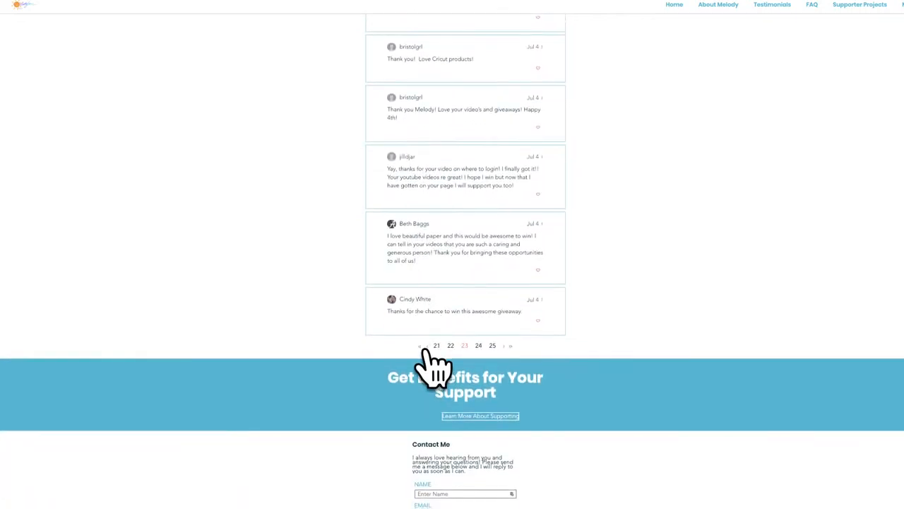
{"action": "left_click", "coordinate": [424, 348]}
{"action": "scroll", "coordinate": [431, 362], "scroll_direction": "down", "scroll_amount": 6}
{"action": "scroll", "coordinate": [435, 366], "scroll_direction": "down", "scroll_amount": 6}
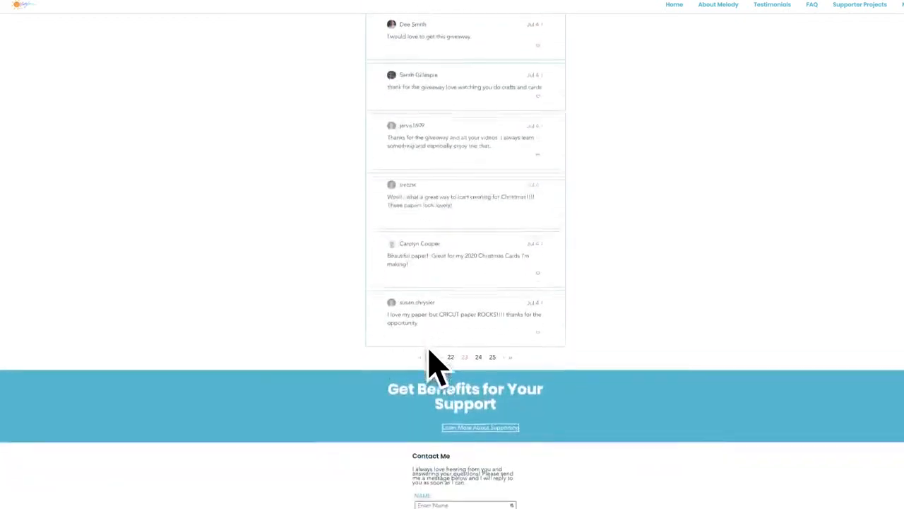
{"action": "scroll", "coordinate": [436, 366], "scroll_direction": "up", "scroll_amount": 1}
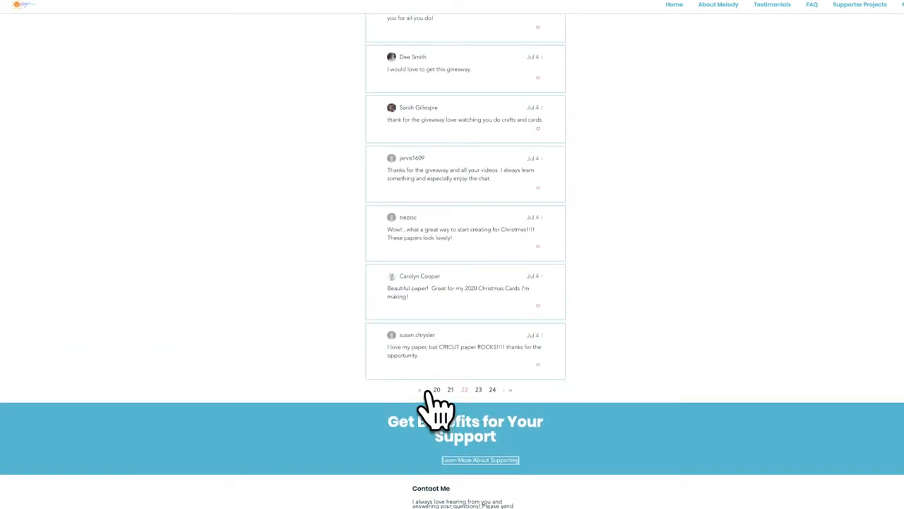
{"action": "left_click", "coordinate": [426, 389]}
{"action": "scroll", "coordinate": [428, 420], "scroll_direction": "down", "scroll_amount": 10}
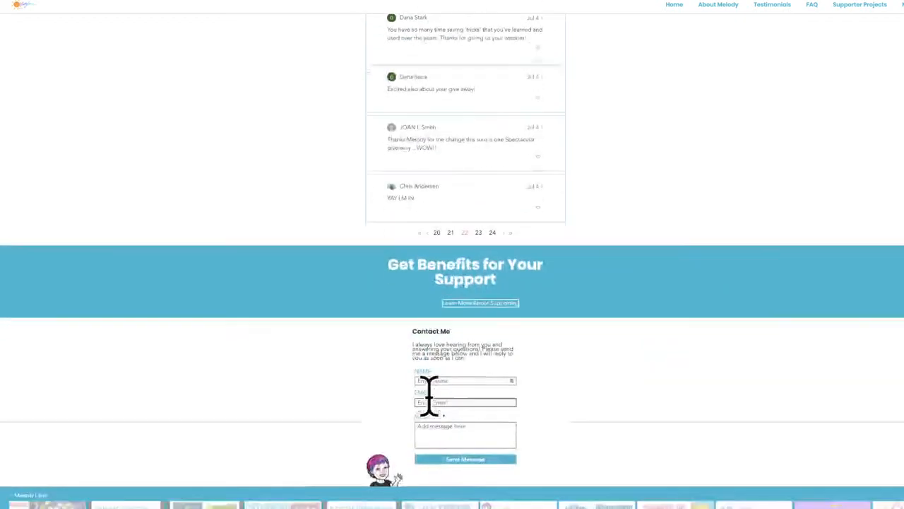
{"action": "left_click", "coordinate": [427, 233]}
{"action": "scroll", "coordinate": [425, 286], "scroll_direction": "down", "scroll_amount": 12}
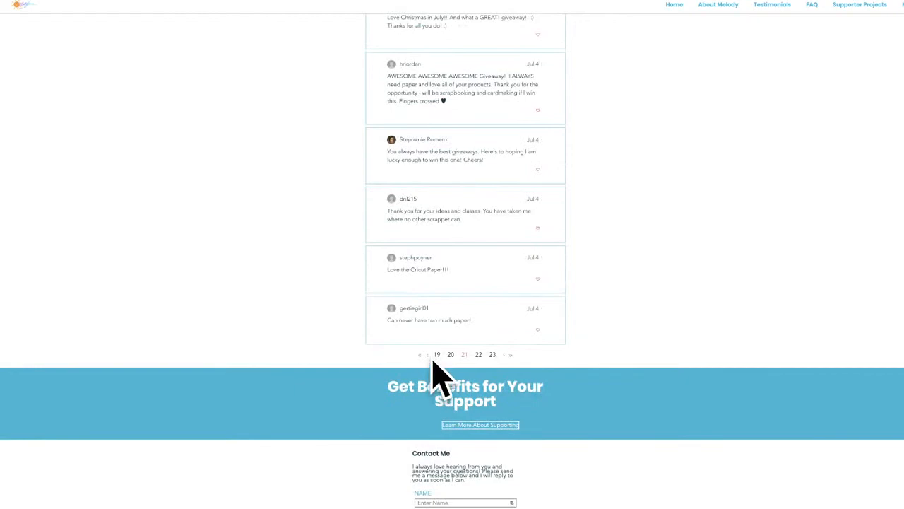
{"action": "left_click", "coordinate": [428, 354]}
{"action": "scroll", "coordinate": [433, 364], "scroll_direction": "down", "scroll_amount": 4}
{"action": "scroll", "coordinate": [436, 374], "scroll_direction": "down", "scroll_amount": 8}
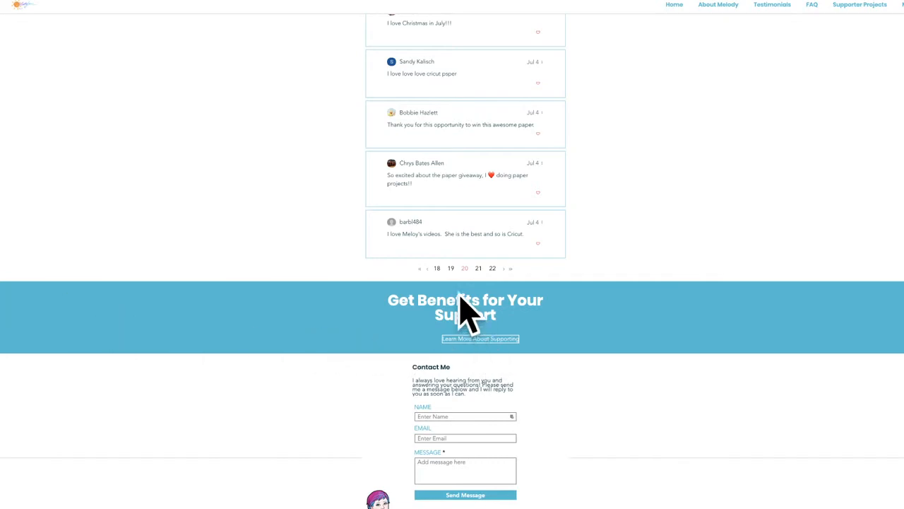
{"action": "left_click", "coordinate": [437, 270]}
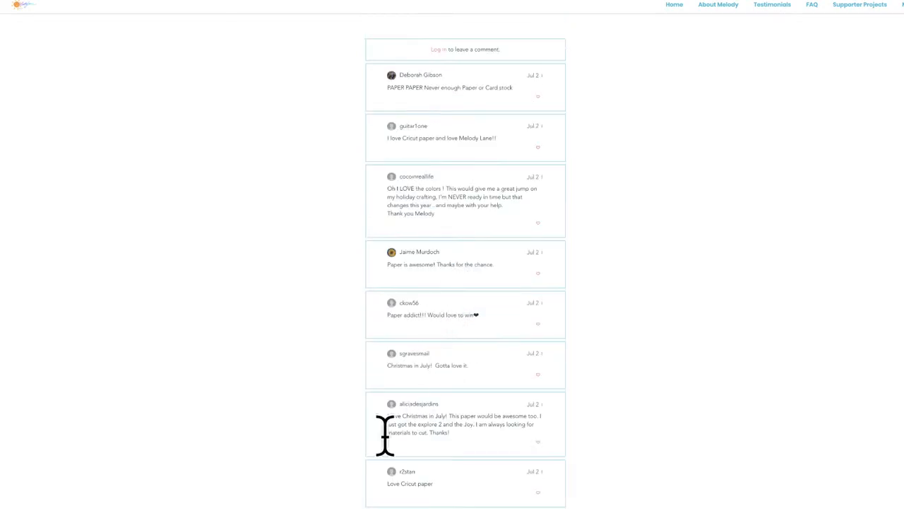
{"action": "scroll", "coordinate": [374, 480], "scroll_direction": "down", "scroll_amount": 12}
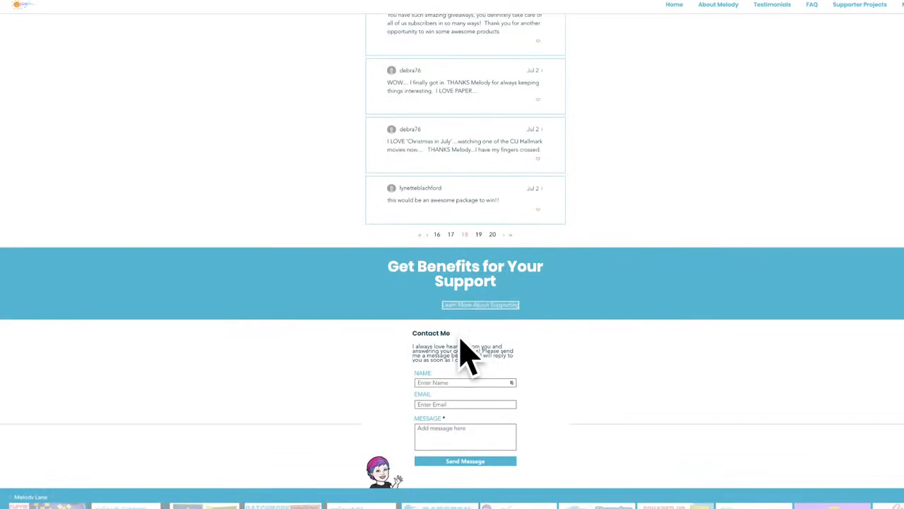
{"action": "left_click", "coordinate": [437, 235]}
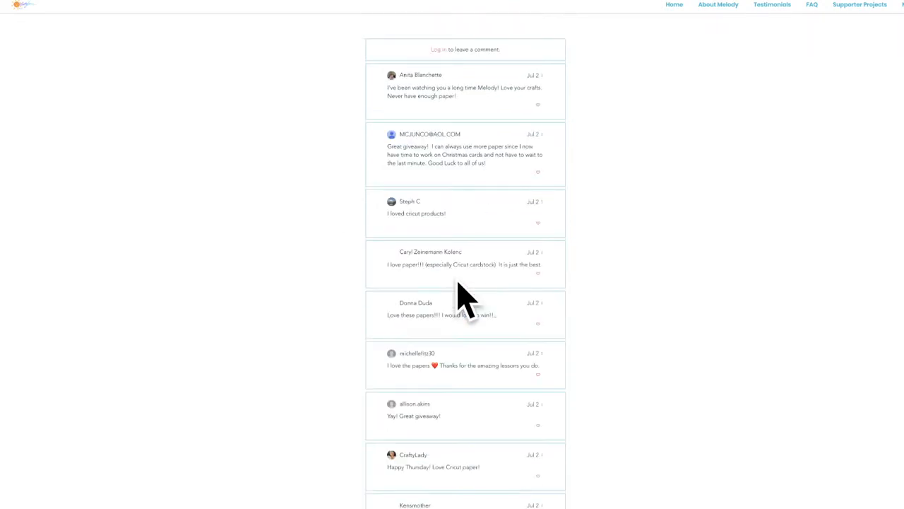
{"action": "scroll", "coordinate": [468, 403], "scroll_direction": "down", "scroll_amount": 15}
{"action": "scroll", "coordinate": [477, 408], "scroll_direction": "up", "scroll_amount": 5}
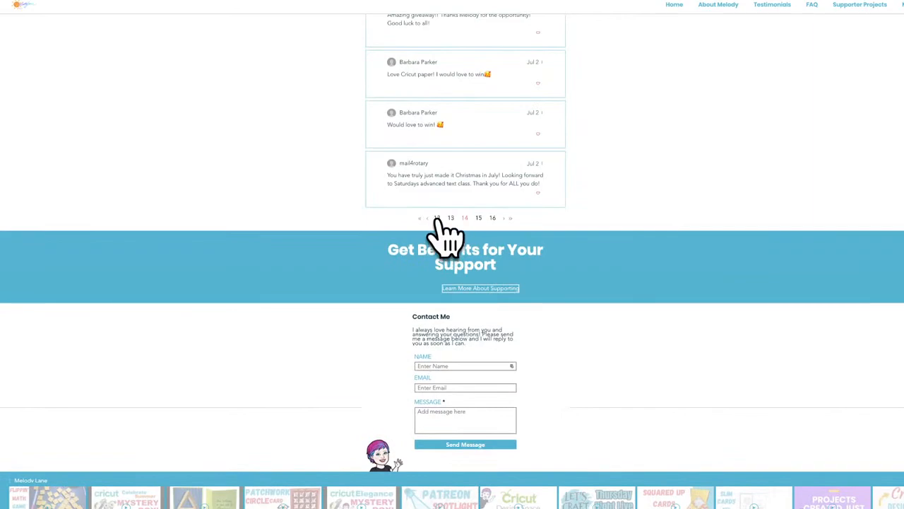
{"action": "left_click", "coordinate": [438, 219]}
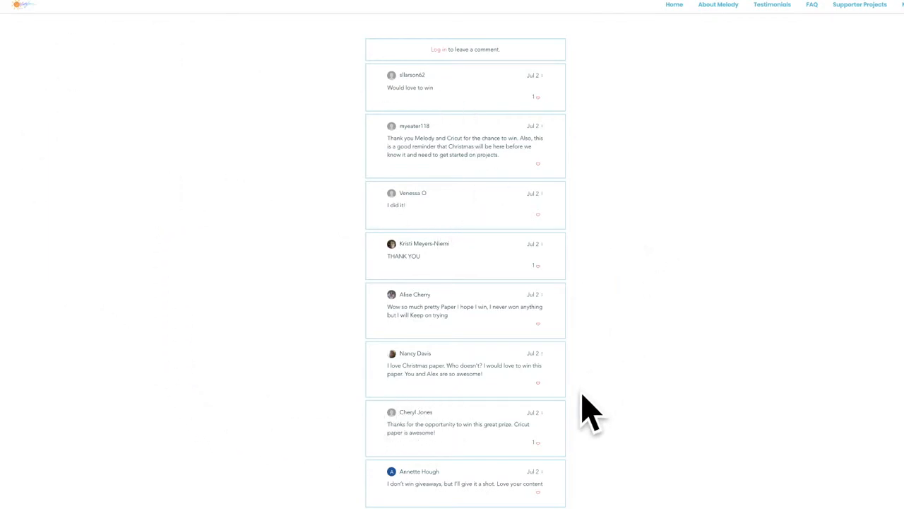
{"action": "scroll", "coordinate": [582, 396], "scroll_direction": "down", "scroll_amount": 3}
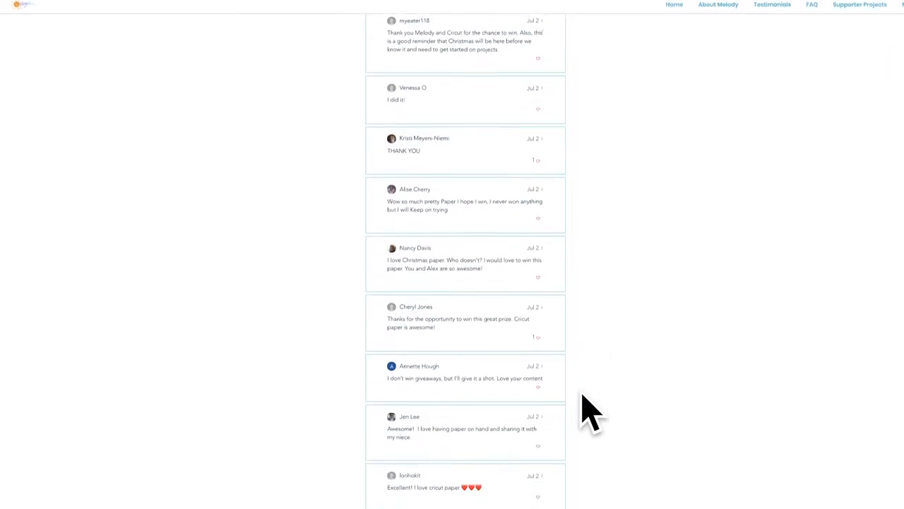
{"action": "scroll", "coordinate": [582, 397], "scroll_direction": "up", "scroll_amount": 3}
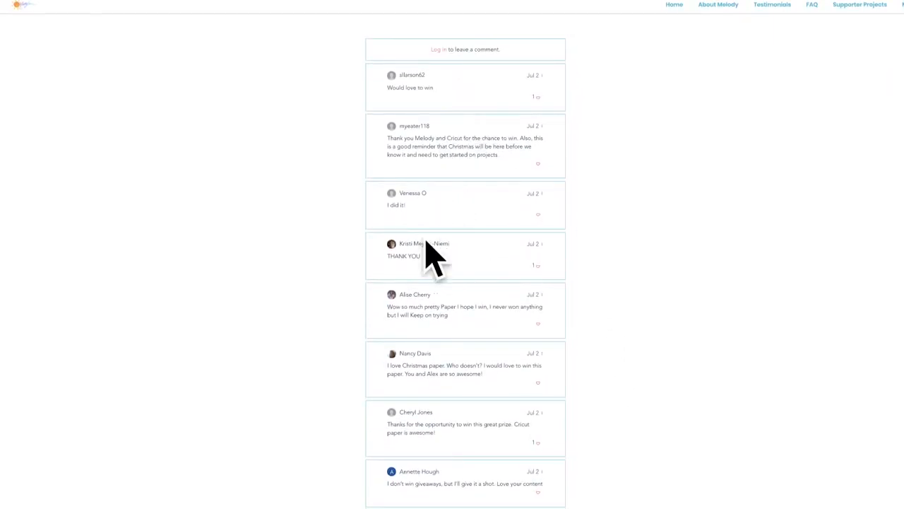
{"action": "scroll", "coordinate": [452, 424], "scroll_direction": "down", "scroll_amount": 3}
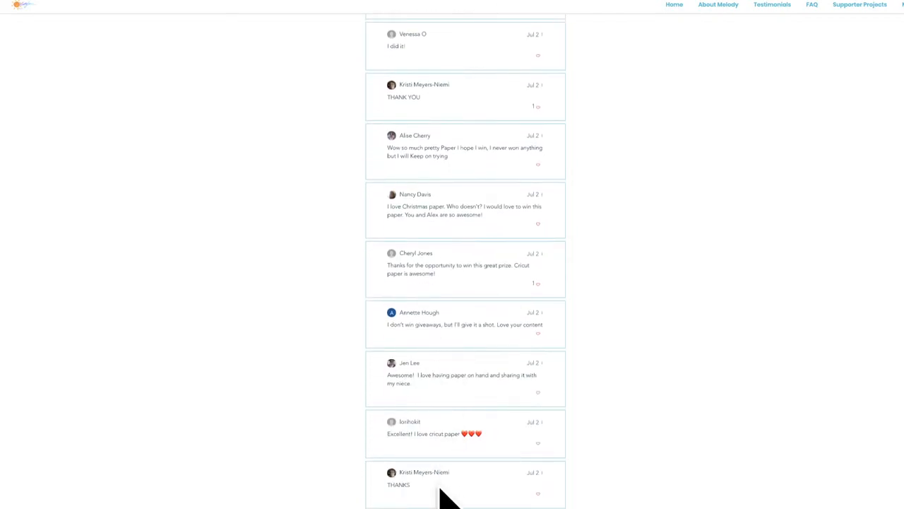
{"action": "scroll", "coordinate": [448, 438], "scroll_direction": "down", "scroll_amount": 4}
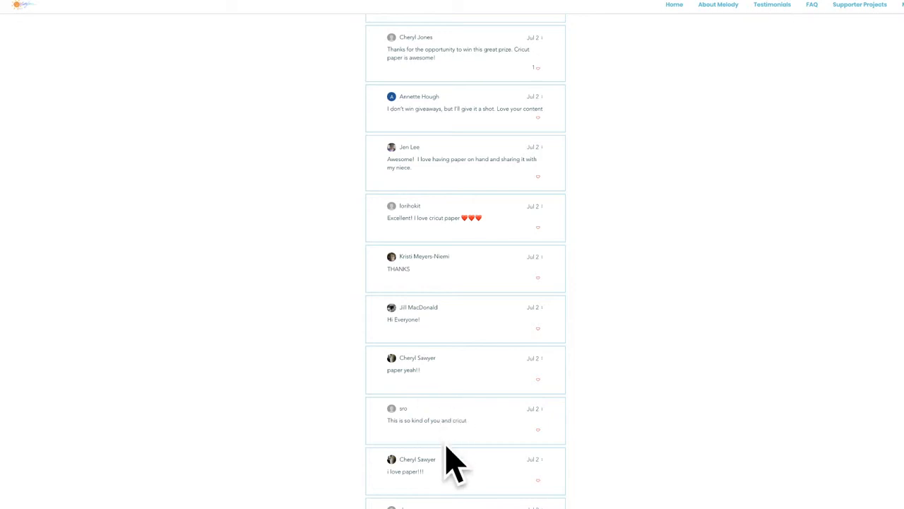
{"action": "scroll", "coordinate": [448, 406], "scroll_direction": "down", "scroll_amount": 4}
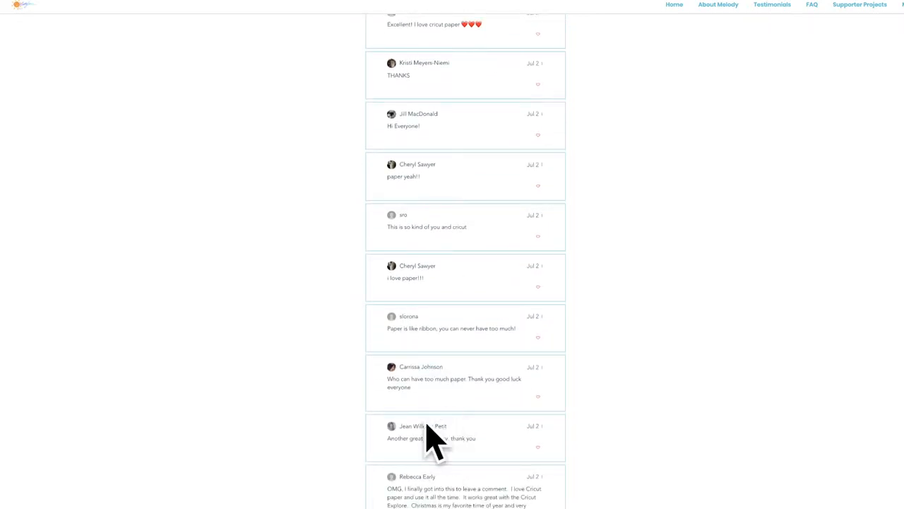
{"action": "scroll", "coordinate": [453, 487], "scroll_direction": "down", "scroll_amount": 3}
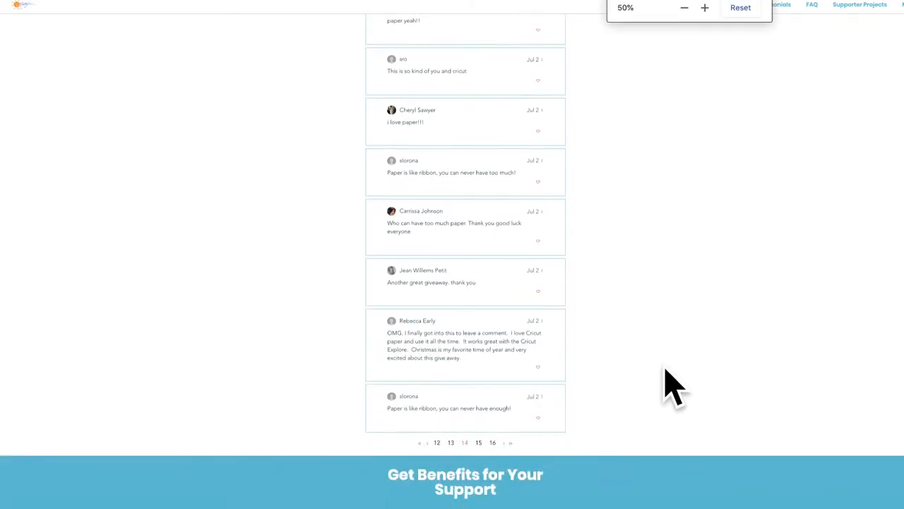
{"action": "key", "text": "ctrl+plus"}
{"action": "key", "text": "ctrl+plus"}
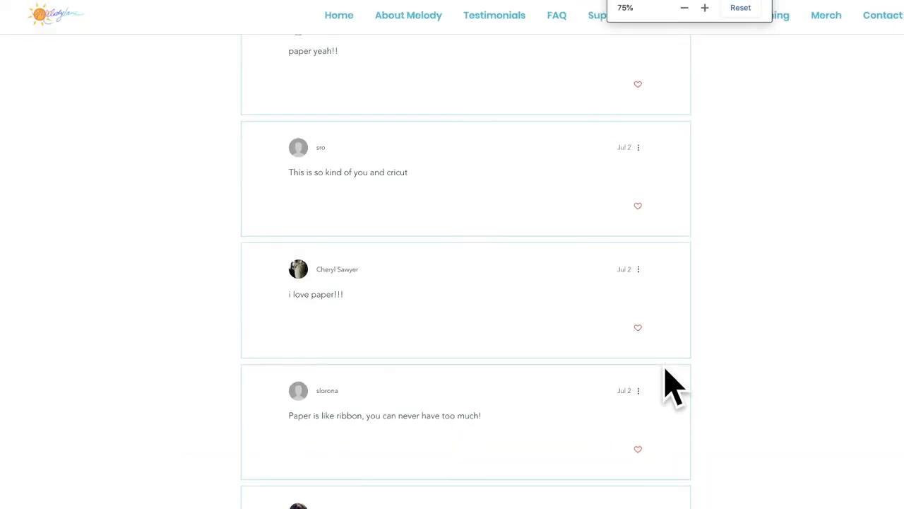
{"action": "scroll", "coordinate": [469, 340], "scroll_direction": "up", "scroll_amount": 8}
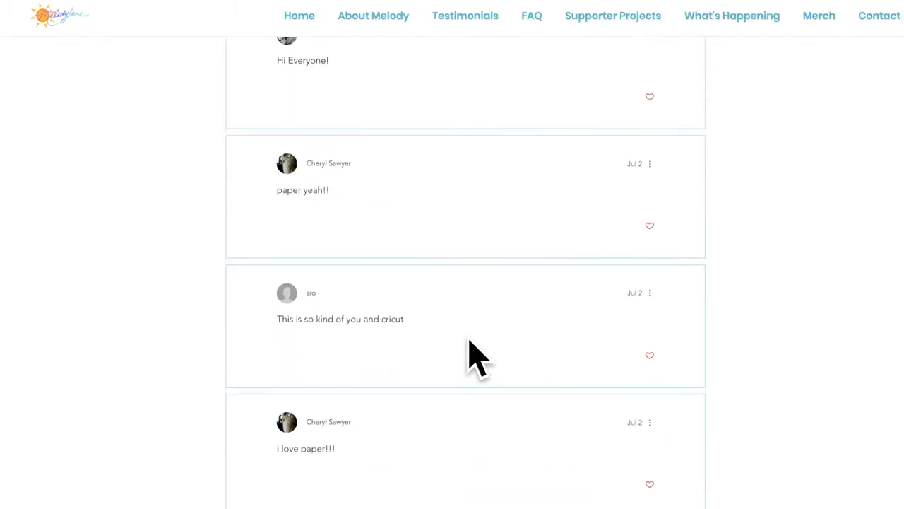
{"action": "scroll", "coordinate": [475, 357], "scroll_direction": "up", "scroll_amount": 10}
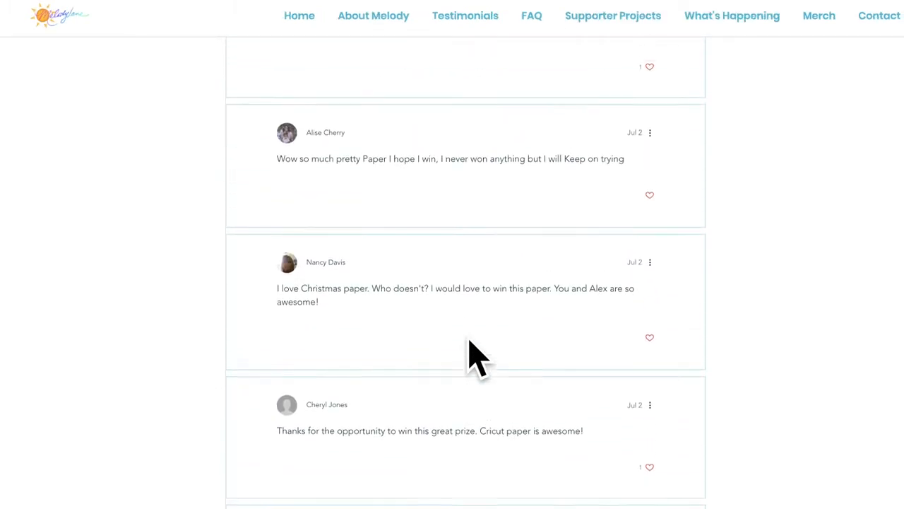
{"action": "scroll", "coordinate": [473, 357], "scroll_direction": "up", "scroll_amount": 8}
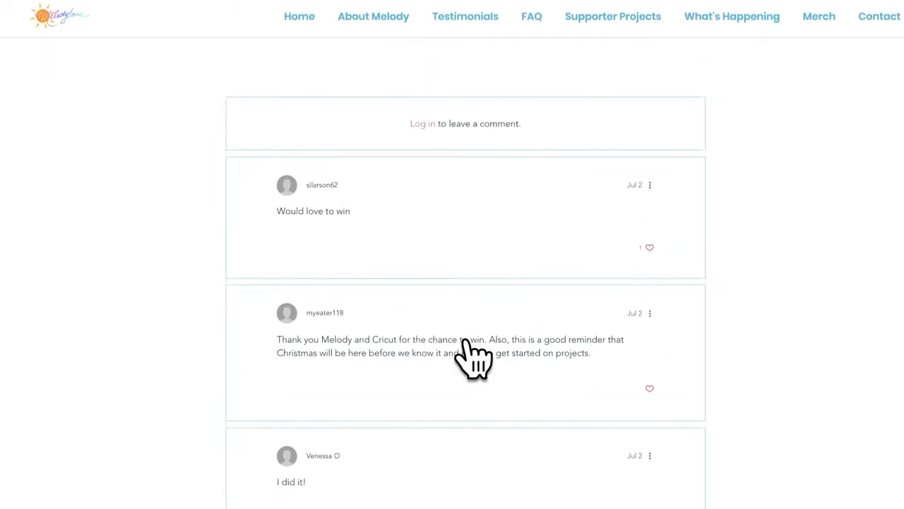
{"action": "scroll", "coordinate": [468, 338], "scroll_direction": "down", "scroll_amount": 7}
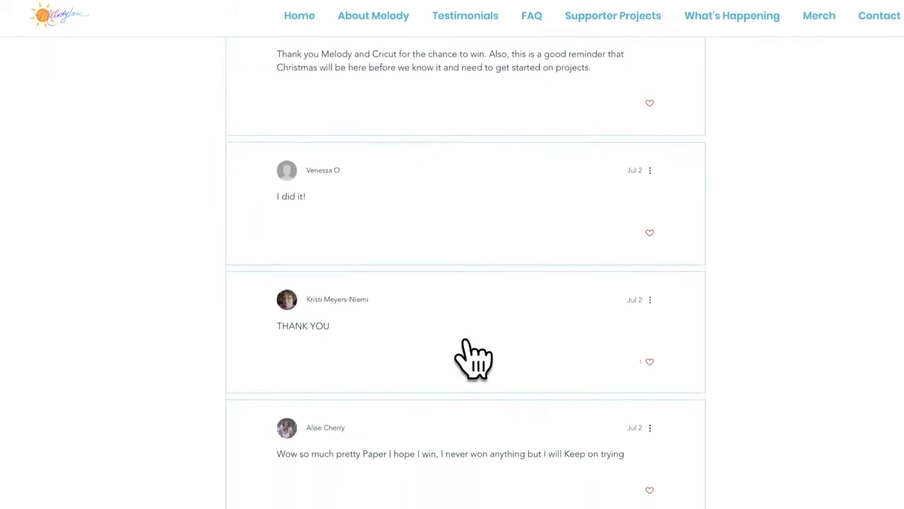
{"action": "scroll", "coordinate": [473, 356], "scroll_direction": "down", "scroll_amount": 8}
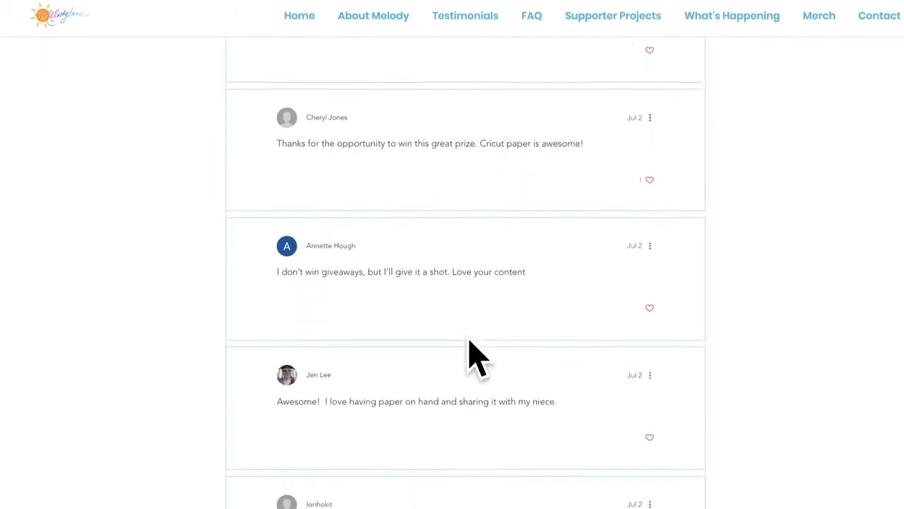
{"action": "scroll", "coordinate": [473, 356], "scroll_direction": "down", "scroll_amount": 6}
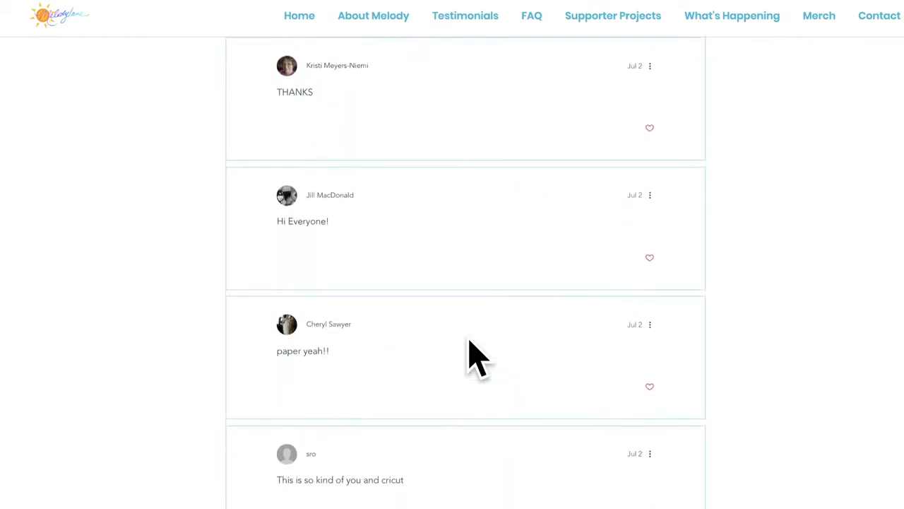
{"action": "scroll", "coordinate": [474, 357], "scroll_direction": "up", "scroll_amount": 2}
{"action": "scroll", "coordinate": [473, 356], "scroll_direction": "down", "scroll_amount": 4}
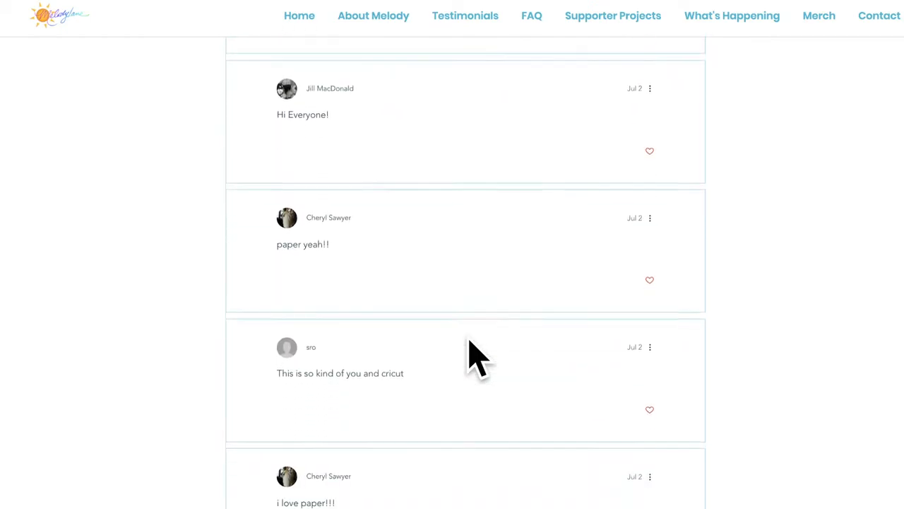
{"action": "scroll", "coordinate": [471, 353], "scroll_direction": "down", "scroll_amount": 6}
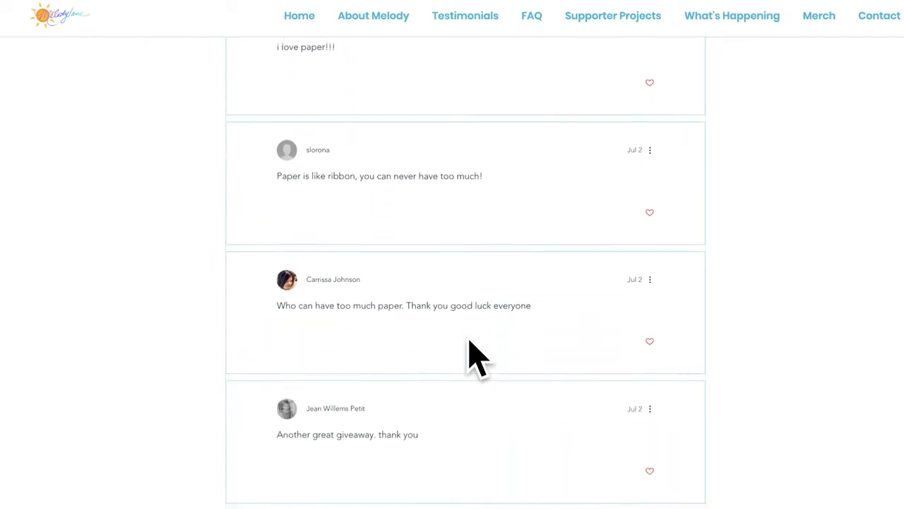
{"action": "scroll", "coordinate": [468, 353], "scroll_direction": "down", "scroll_amount": 5}
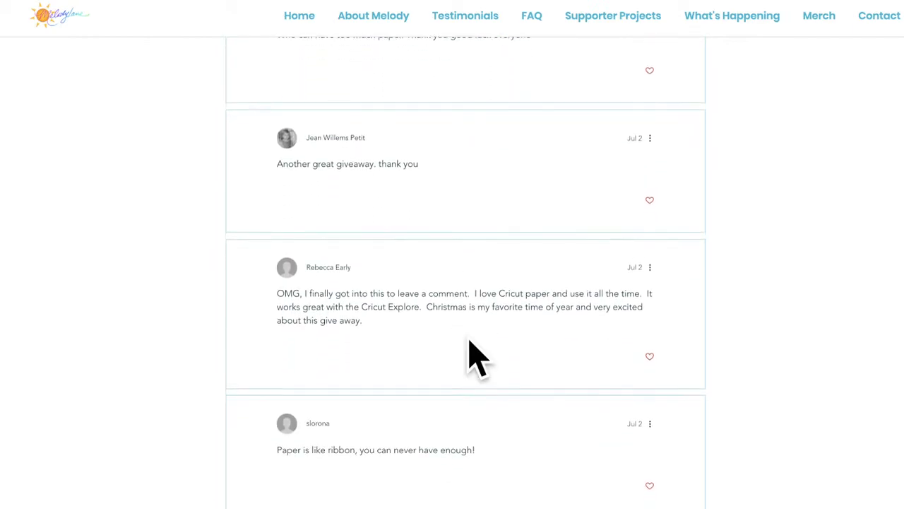
{"action": "scroll", "coordinate": [477, 357], "scroll_direction": "down", "scroll_amount": 1}
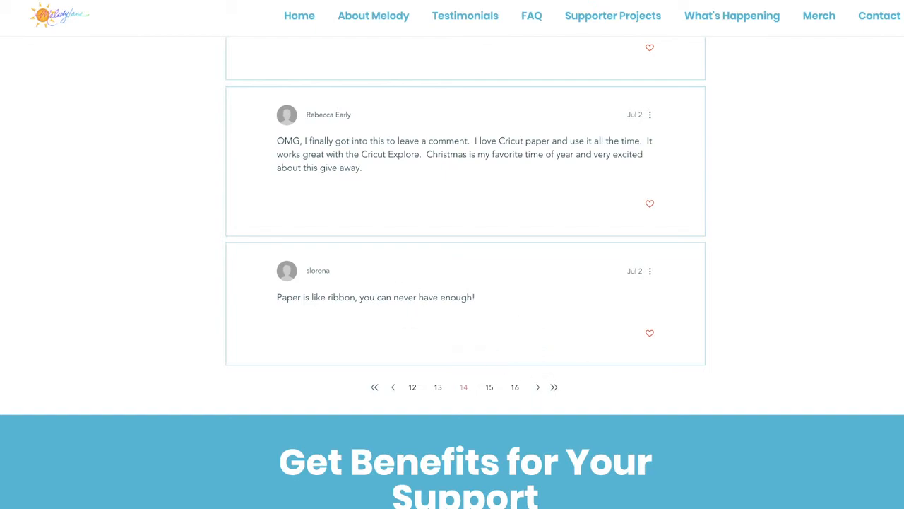
{"action": "scroll", "coordinate": [292, 218], "scroll_direction": "up", "scroll_amount": 10}
{"action": "scroll", "coordinate": [292, 218], "scroll_direction": "up", "scroll_amount": 10}
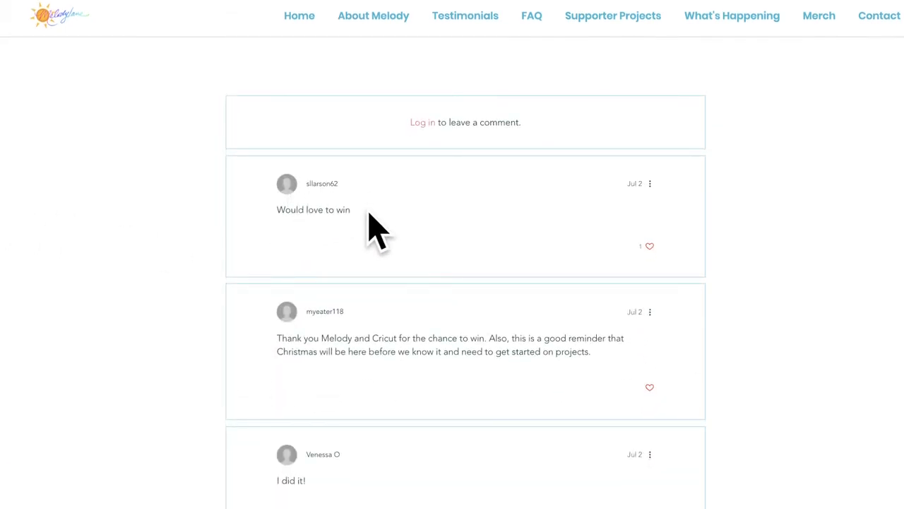
{"action": "scroll", "coordinate": [329, 364], "scroll_direction": "down", "scroll_amount": 3}
{"action": "scroll", "coordinate": [356, 439], "scroll_direction": "down", "scroll_amount": 1}
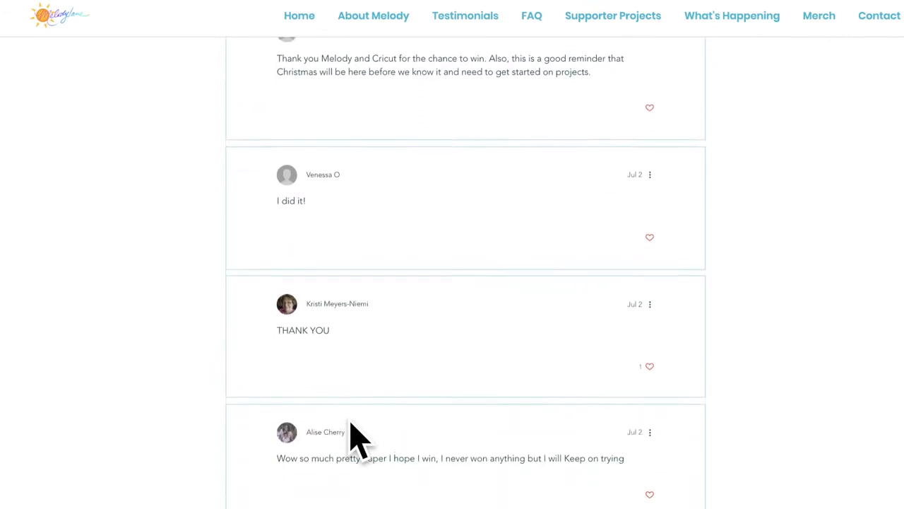
{"action": "scroll", "coordinate": [352, 410], "scroll_direction": "down", "scroll_amount": 1}
{"action": "scroll", "coordinate": [353, 394], "scroll_direction": "down", "scroll_amount": 2}
{"action": "scroll", "coordinate": [353, 410], "scroll_direction": "down", "scroll_amount": 7}
{"action": "scroll", "coordinate": [355, 397], "scroll_direction": "down", "scroll_amount": 4}
{"action": "scroll", "coordinate": [353, 409], "scroll_direction": "down", "scroll_amount": 2}
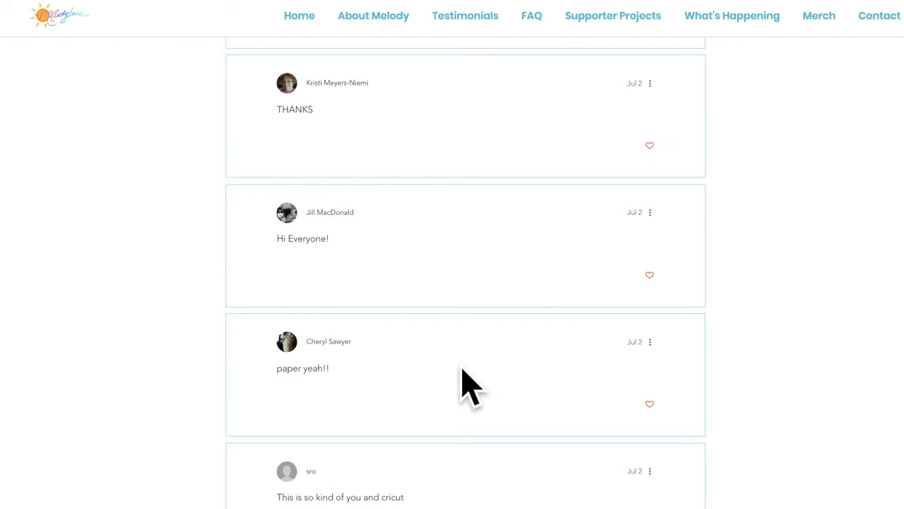
Step: Like the "paper yeah!!" comment
{"action": "left_click", "coordinate": [648, 405]}
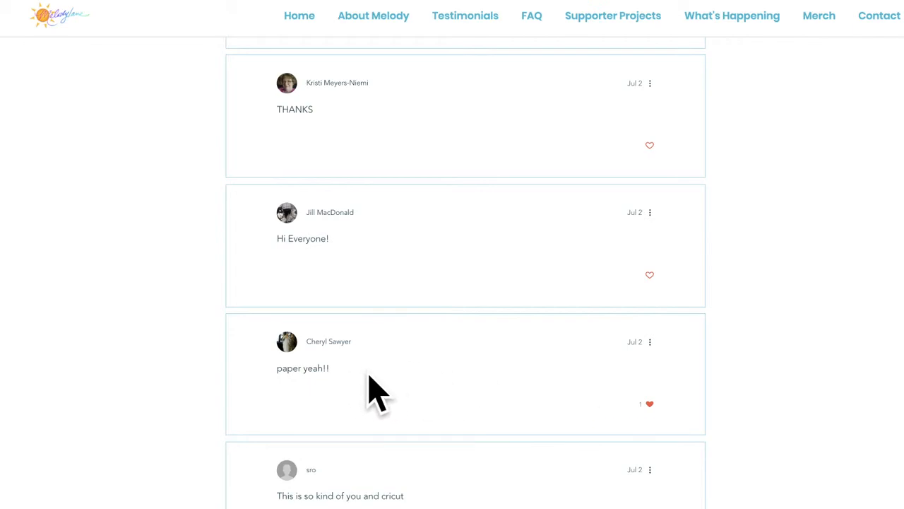
{"action": "scroll", "coordinate": [369, 375], "scroll_direction": "down", "scroll_amount": 1}
{"action": "scroll", "coordinate": [375, 392], "scroll_direction": "down", "scroll_amount": 1}
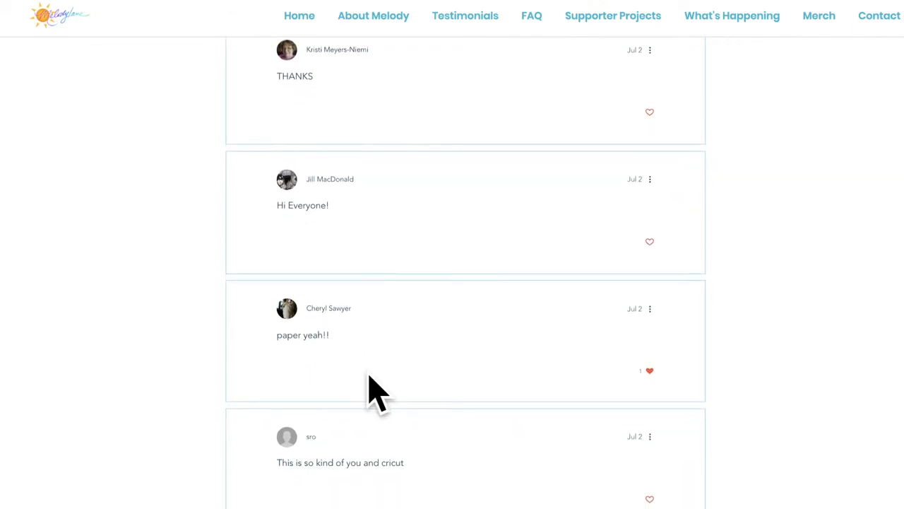
Step: Zoom the browser in two steps to 150%
{"action": "key", "text": "ctrl+plus"}
{"action": "key", "text": "ctrl+plus"}
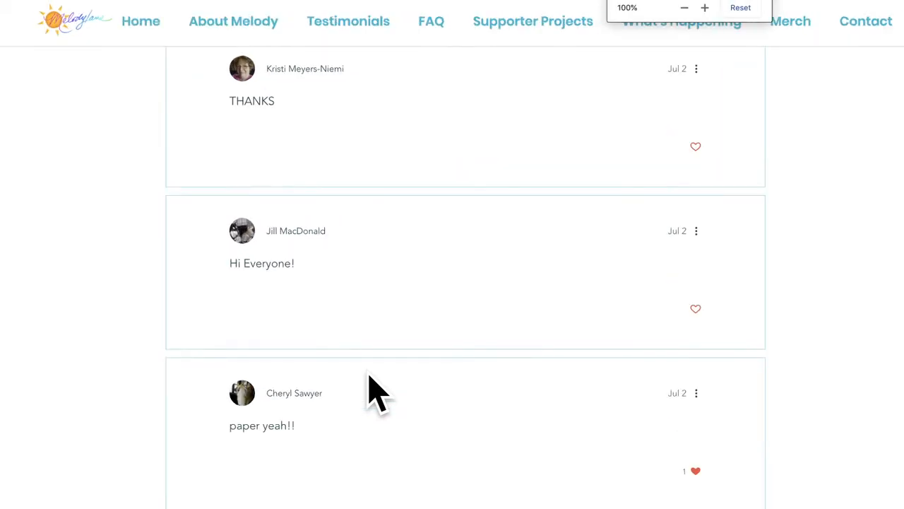
{"action": "key", "text": "ctrl+plus"}
{"action": "key", "text": "ctrl+plus"}
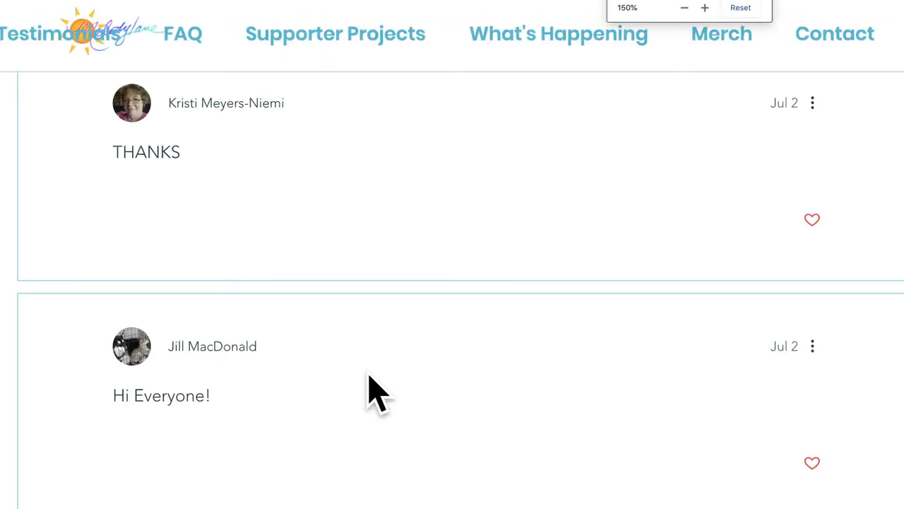
{"action": "scroll", "coordinate": [369, 391], "scroll_direction": "down", "scroll_amount": 3}
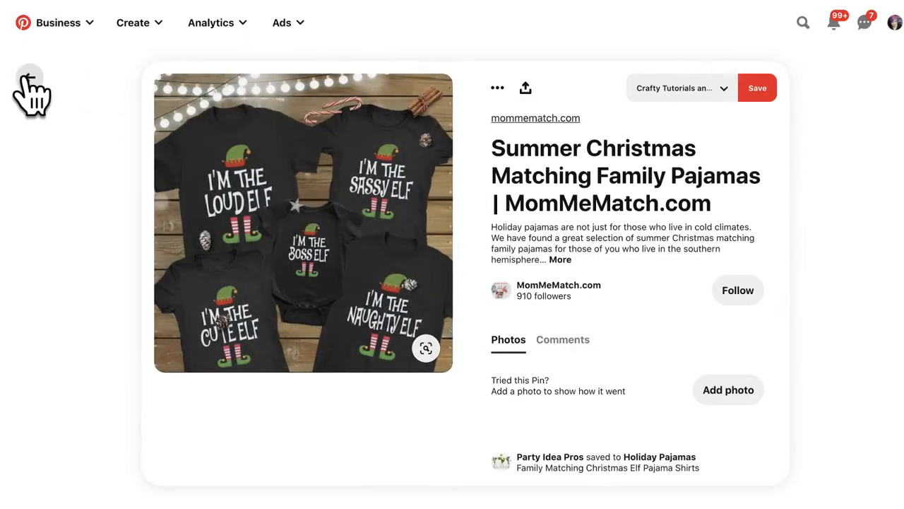
Step: Return from the elf pajamas pin to the christmas 2020 shirts results and browse the grid
{"action": "left_click", "coordinate": [29, 79]}
{"action": "scroll", "coordinate": [373, 385], "scroll_direction": "up", "scroll_amount": 10}
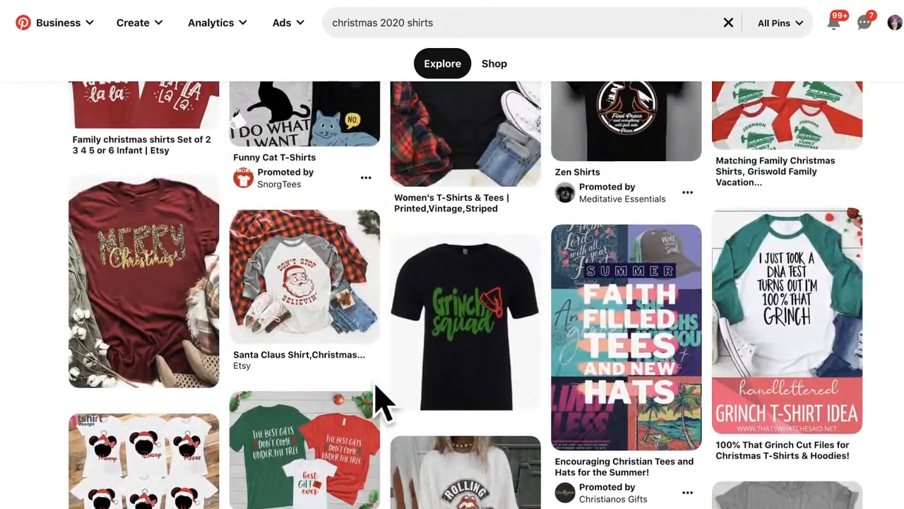
{"action": "scroll", "coordinate": [382, 402], "scroll_direction": "up", "scroll_amount": 10}
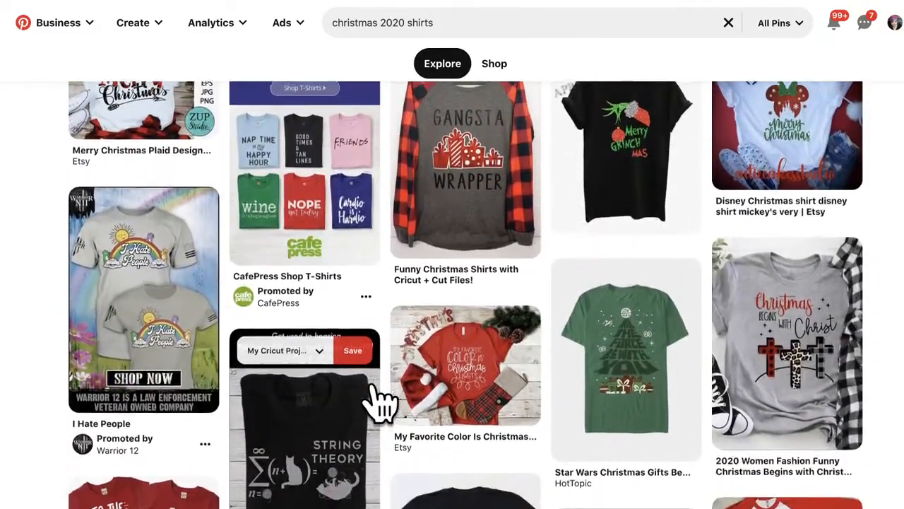
{"action": "scroll", "coordinate": [378, 395], "scroll_direction": "down", "scroll_amount": 15}
{"action": "scroll", "coordinate": [373, 385], "scroll_direction": "down", "scroll_amount": 15}
{"action": "scroll", "coordinate": [372, 385], "scroll_direction": "down", "scroll_amount": 10}
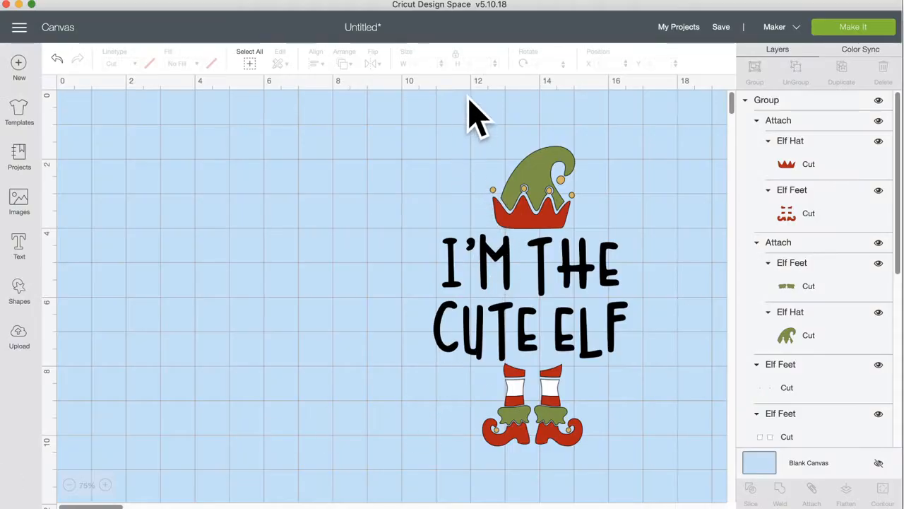
Step: Save the elf design as the public project 'ELF SHIRTS'
{"action": "left_click", "coordinate": [723, 29]}
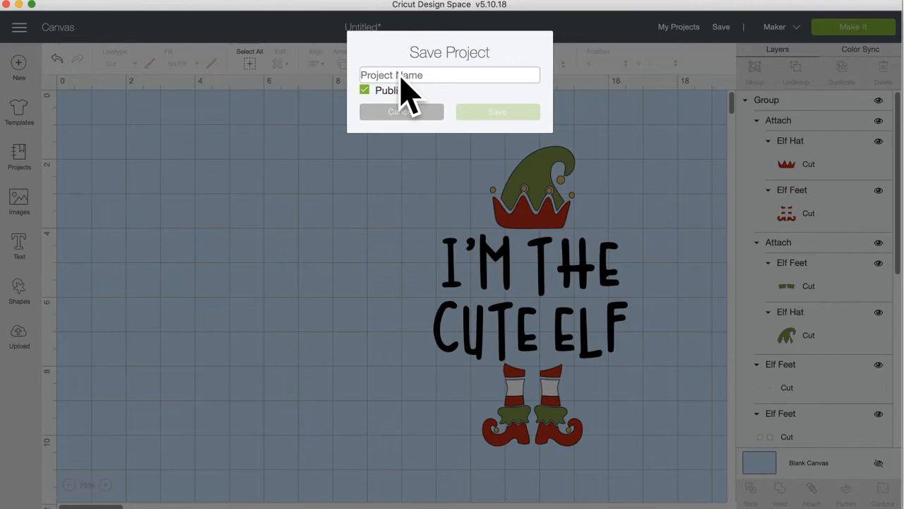
{"action": "type", "text": "ELF SHIRTS"}
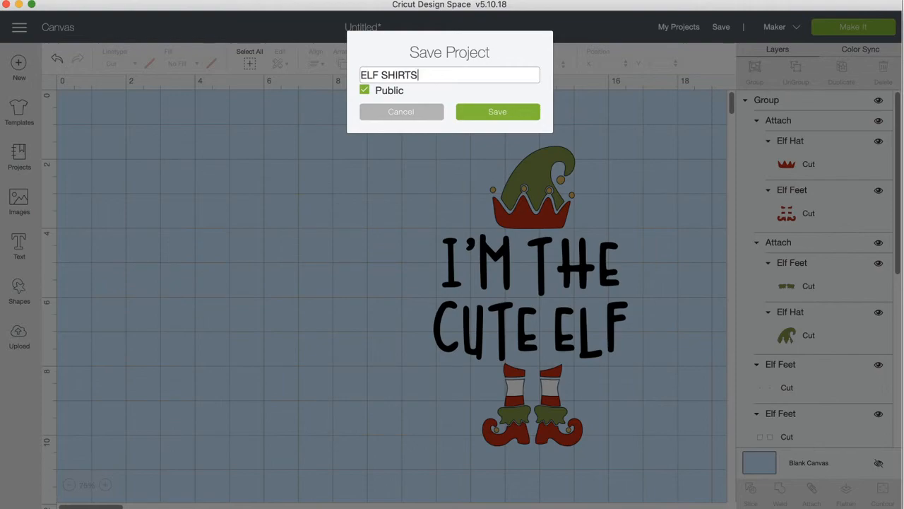
{"action": "left_click", "coordinate": [498, 115]}
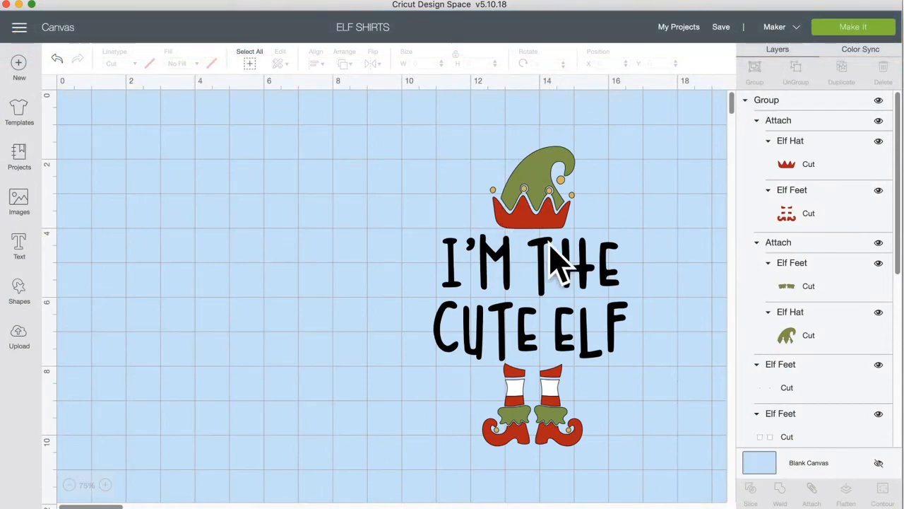
Step: Move the elf hat-and-feet group left of the lettering and start a new project
{"action": "scroll", "coordinate": [784, 283], "scroll_direction": "down", "scroll_amount": 5}
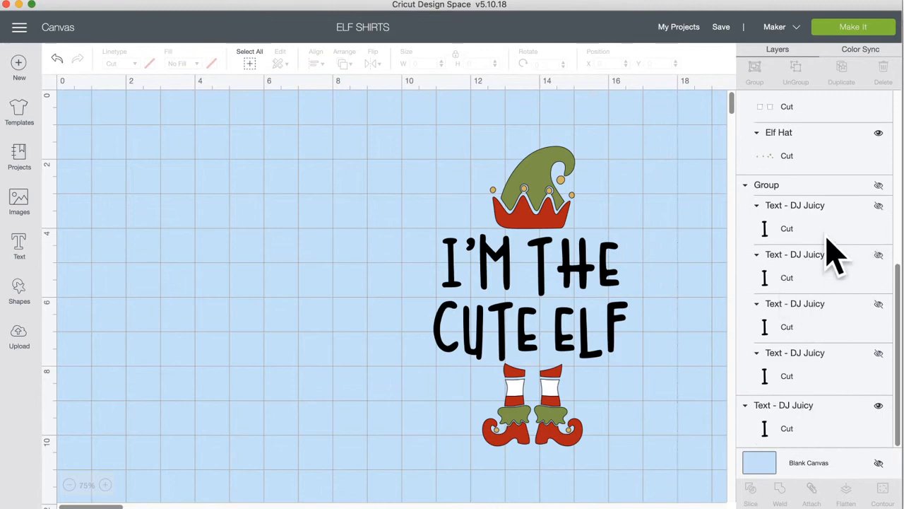
{"action": "left_click_drag", "start_coordinate": [547, 212], "coordinate": [262, 208]}
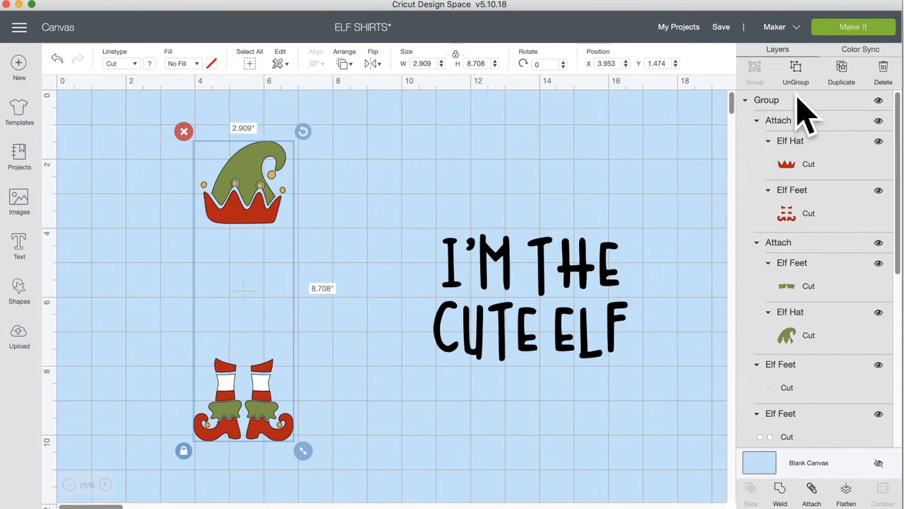
{"action": "left_click", "coordinate": [19, 67]}
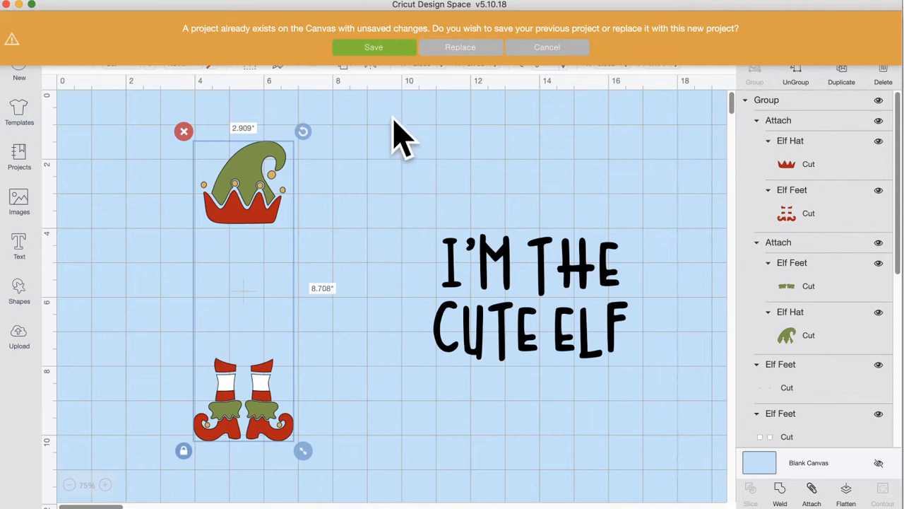
Step: Replace the elf project with a blank canvas and search the image library for CHRISTMAS TREE
{"action": "left_click", "coordinate": [461, 50]}
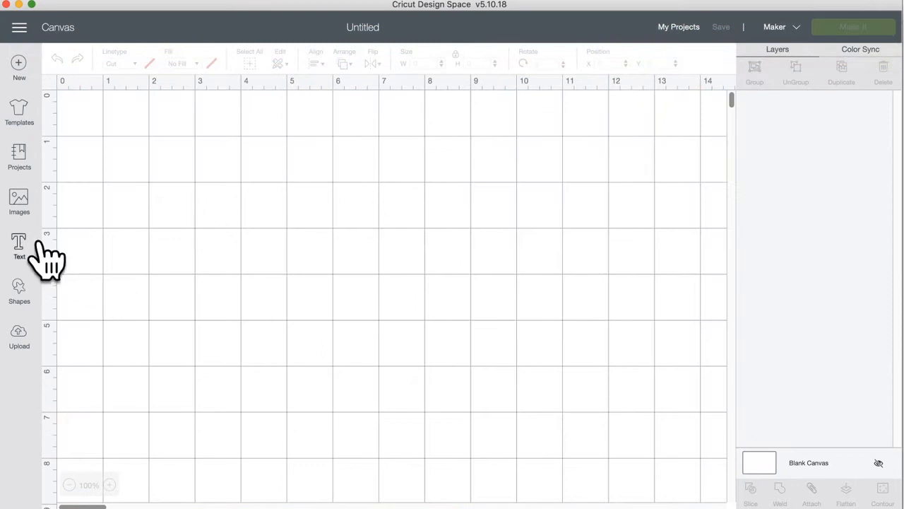
{"action": "left_click", "coordinate": [20, 201]}
{"action": "left_click", "coordinate": [467, 108]}
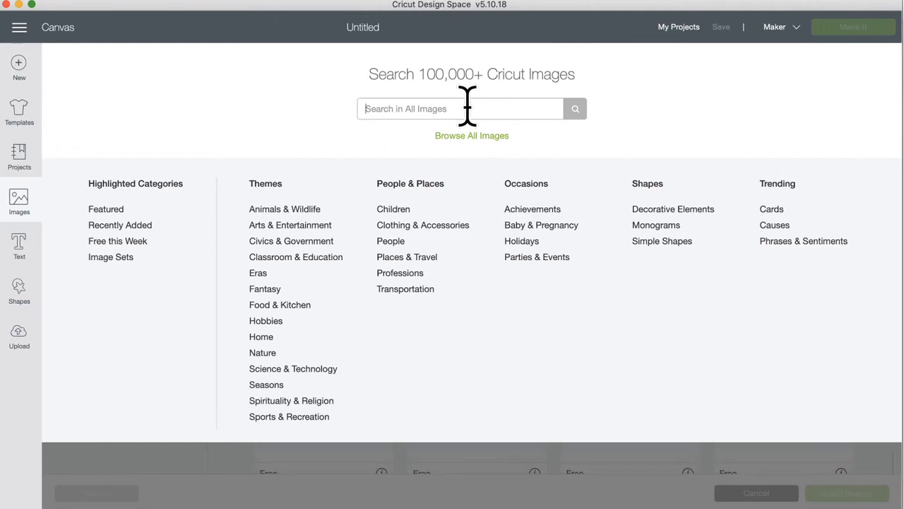
{"action": "type", "text": "CHRISTM"}
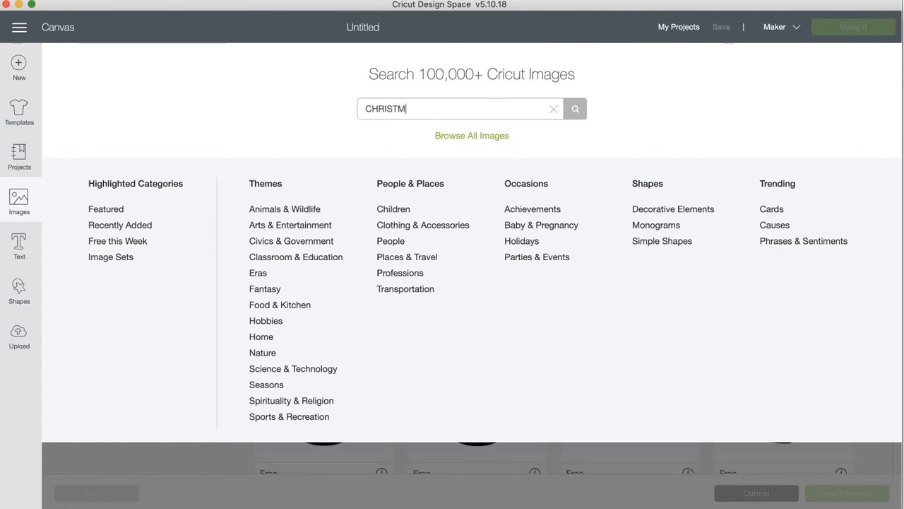
{"action": "key", "text": "Return"}
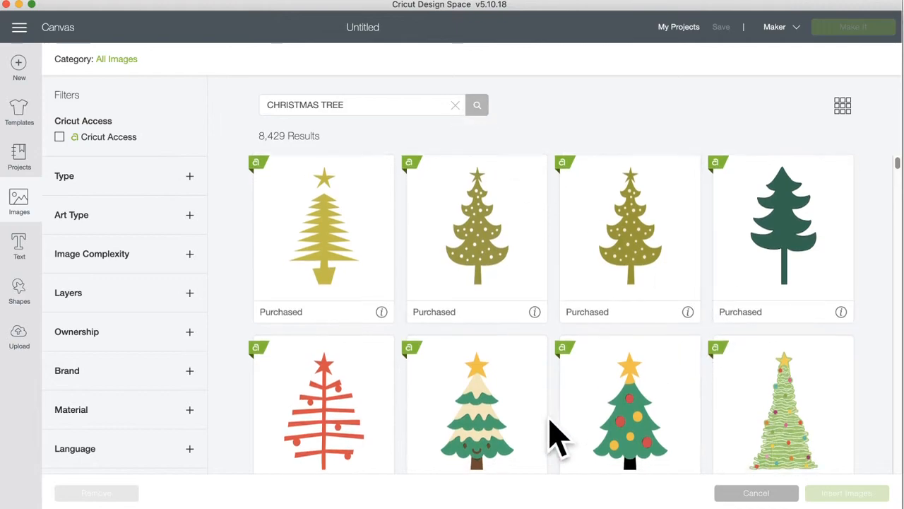
Step: Select the green Christmas tree with red and yellow ornaments from the results
{"action": "scroll", "coordinate": [550, 424], "scroll_direction": "down", "scroll_amount": 2}
{"action": "scroll", "coordinate": [551, 435], "scroll_direction": "up", "scroll_amount": 2}
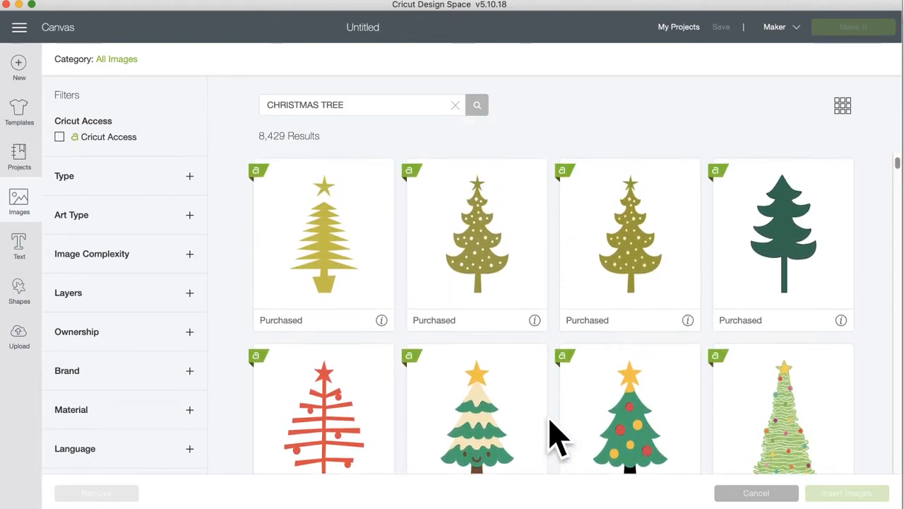
{"action": "scroll", "coordinate": [558, 438], "scroll_direction": "down", "scroll_amount": 1}
{"action": "scroll", "coordinate": [558, 437], "scroll_direction": "down", "scroll_amount": 2}
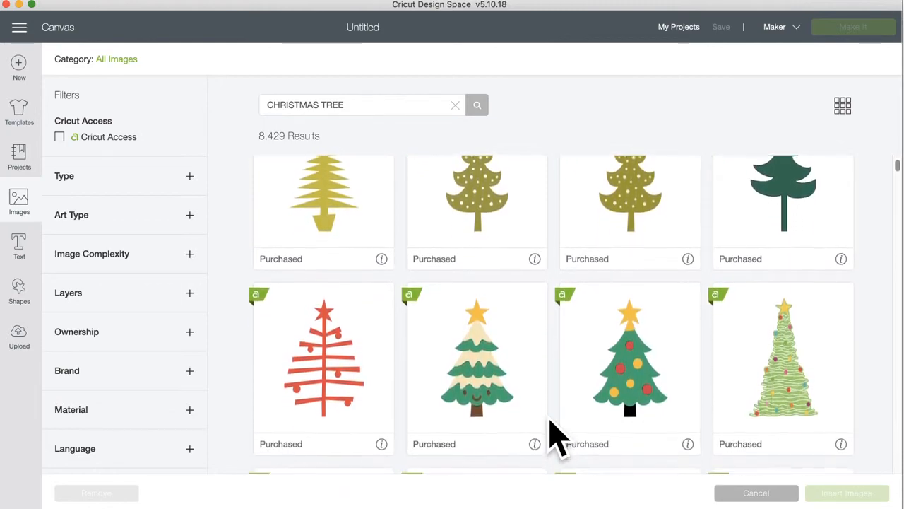
{"action": "scroll", "coordinate": [558, 438], "scroll_direction": "down", "scroll_amount": 2}
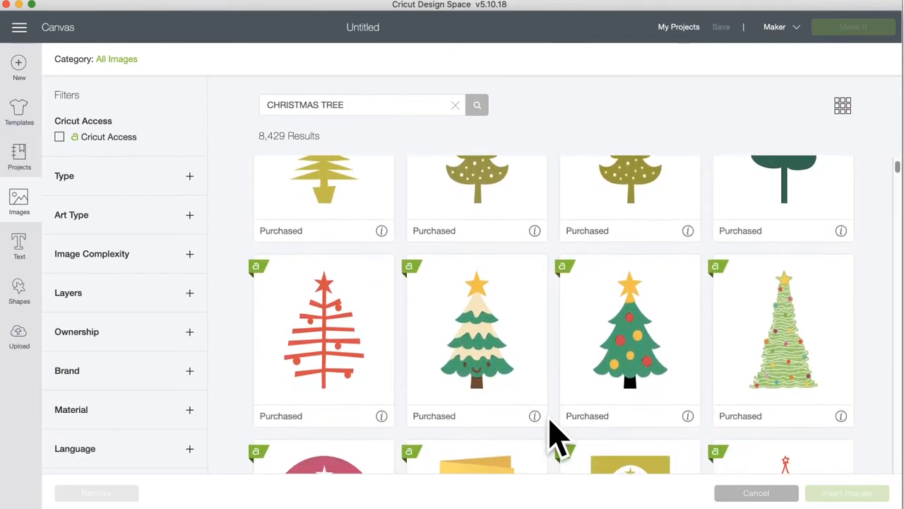
{"action": "scroll", "coordinate": [558, 438], "scroll_direction": "down", "scroll_amount": 1}
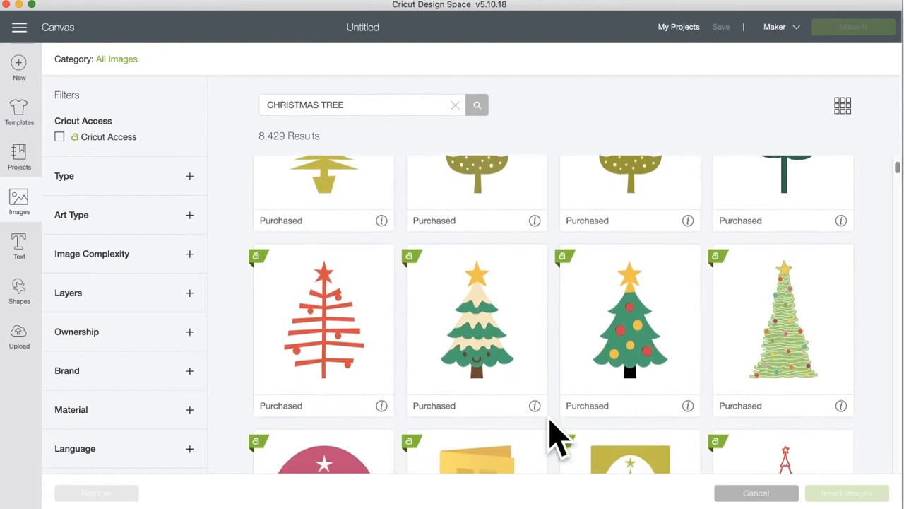
{"action": "left_click", "coordinate": [626, 385]}
Step: Also select the sage green tree with a gold star
{"action": "scroll", "coordinate": [626, 385], "scroll_direction": "down", "scroll_amount": 5}
{"action": "scroll", "coordinate": [622, 384], "scroll_direction": "down", "scroll_amount": 10}
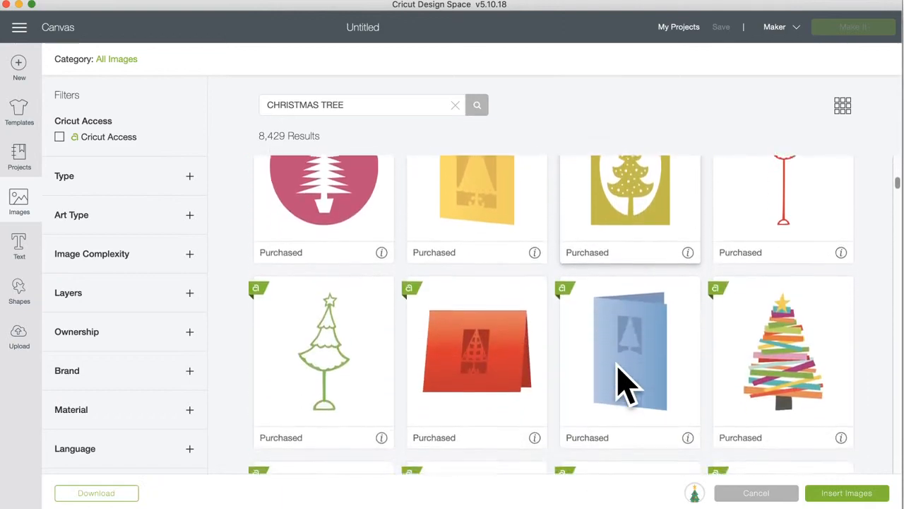
{"action": "scroll", "coordinate": [621, 385], "scroll_direction": "up", "scroll_amount": 4}
{"action": "scroll", "coordinate": [621, 385], "scroll_direction": "up", "scroll_amount": 1}
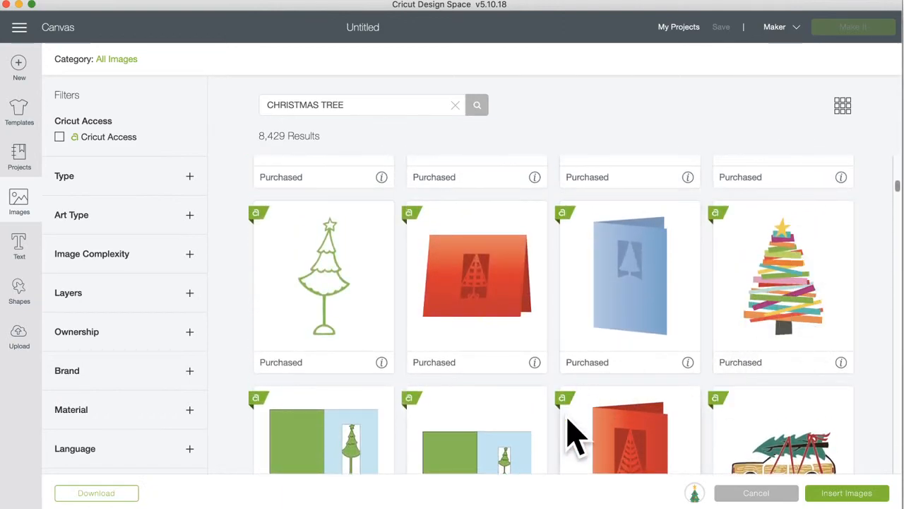
{"action": "scroll", "coordinate": [575, 433], "scroll_direction": "down", "scroll_amount": 12}
{"action": "scroll", "coordinate": [575, 434], "scroll_direction": "down", "scroll_amount": 20}
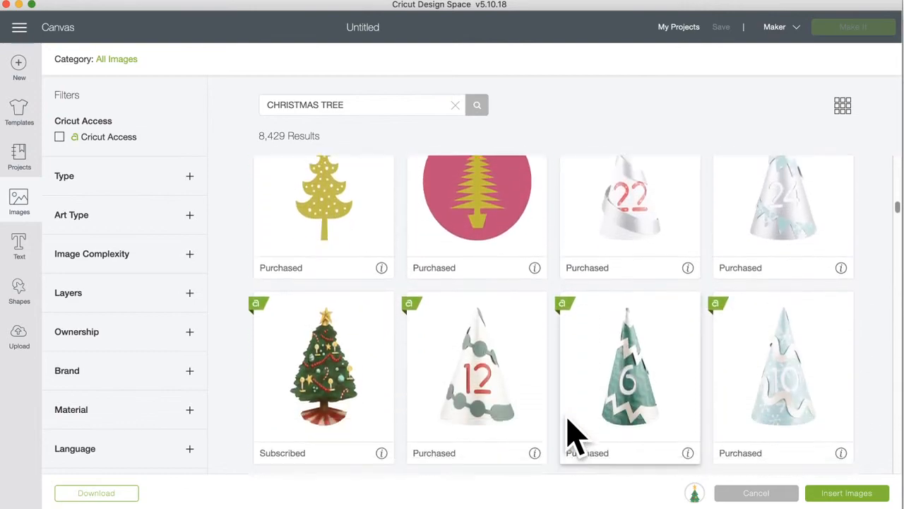
{"action": "scroll", "coordinate": [575, 434], "scroll_direction": "down", "scroll_amount": 20}
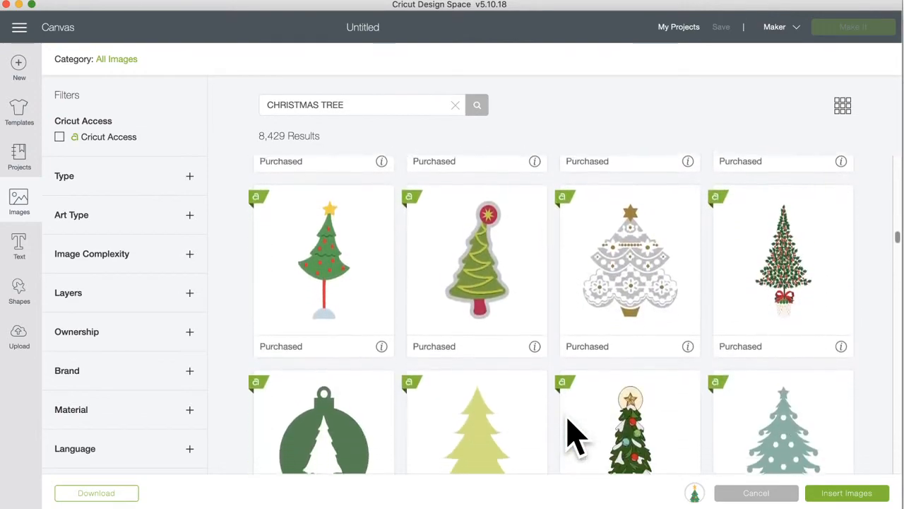
{"action": "scroll", "coordinate": [575, 434], "scroll_direction": "down", "scroll_amount": 2}
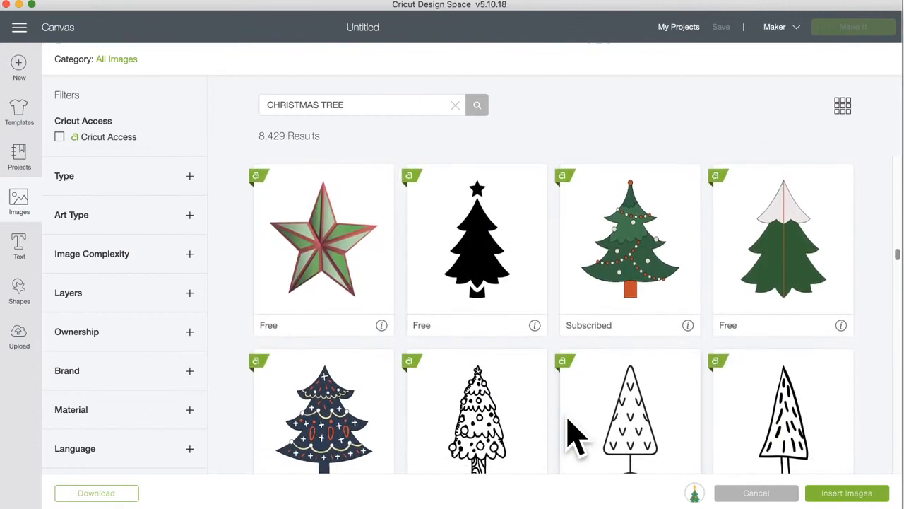
{"action": "scroll", "coordinate": [575, 434], "scroll_direction": "down", "scroll_amount": 1}
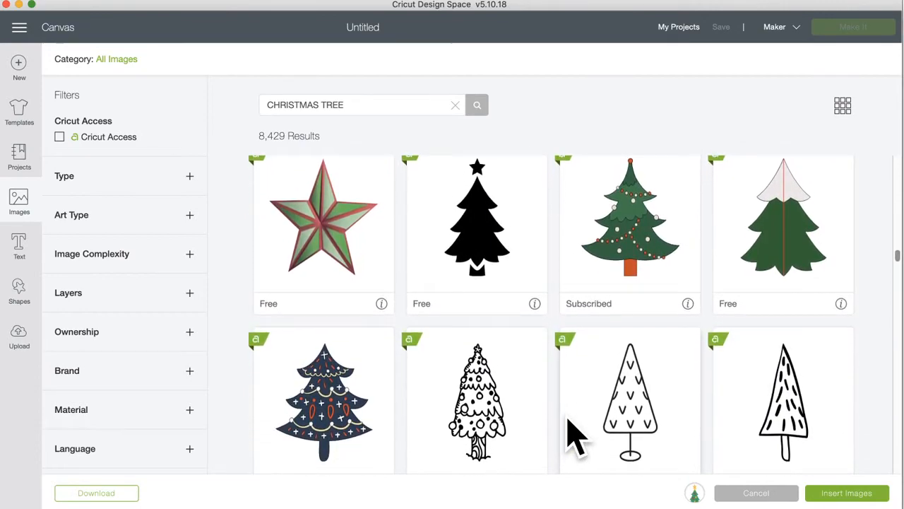
{"action": "scroll", "coordinate": [575, 433], "scroll_direction": "down", "scroll_amount": 10}
{"action": "scroll", "coordinate": [575, 434], "scroll_direction": "down", "scroll_amount": 1}
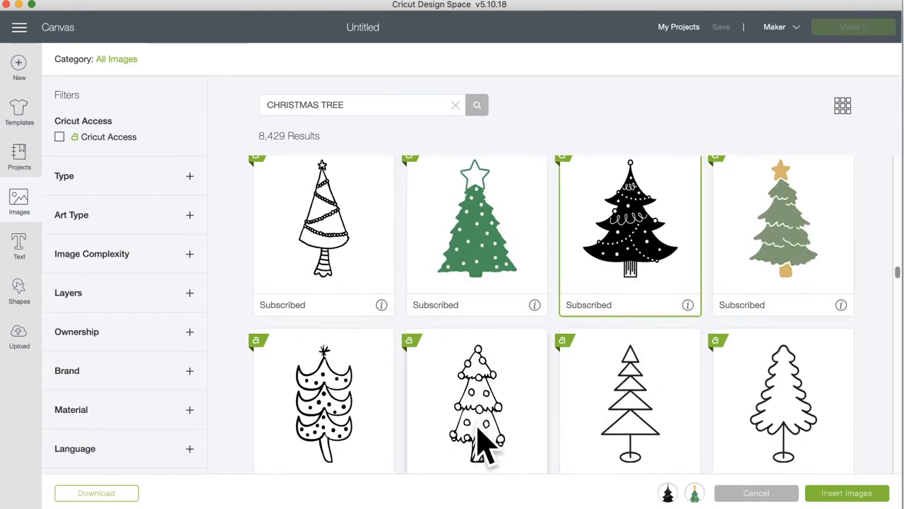
{"action": "left_click", "coordinate": [812, 272]}
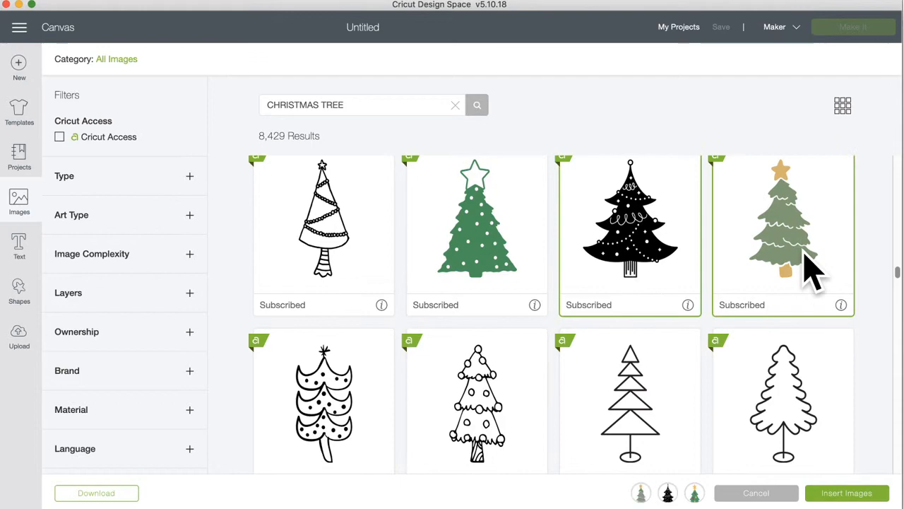
Step: Browse the remaining results, then insert the selected tree images onto the canvas
{"action": "scroll", "coordinate": [510, 449], "scroll_direction": "down", "scroll_amount": 5}
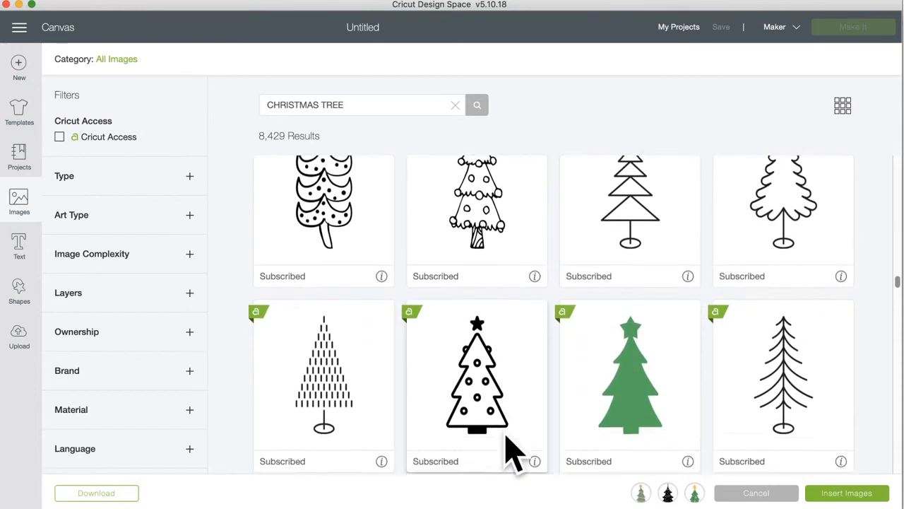
{"action": "scroll", "coordinate": [510, 449], "scroll_direction": "down", "scroll_amount": 8}
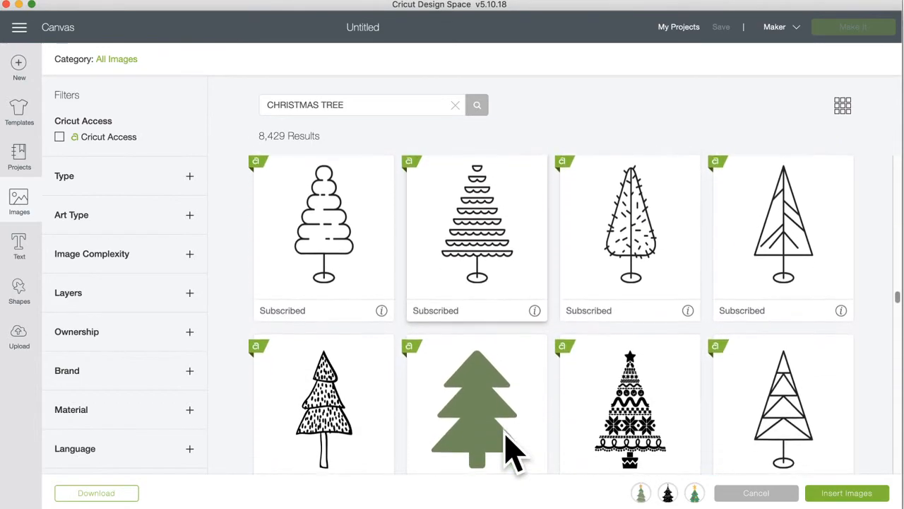
{"action": "scroll", "coordinate": [510, 450], "scroll_direction": "down", "scroll_amount": 8}
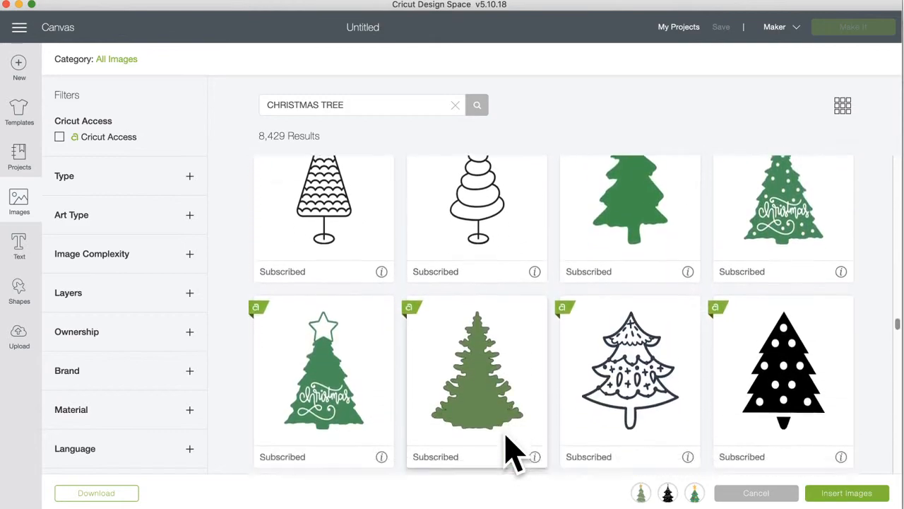
{"action": "scroll", "coordinate": [510, 449], "scroll_direction": "down", "scroll_amount": 8}
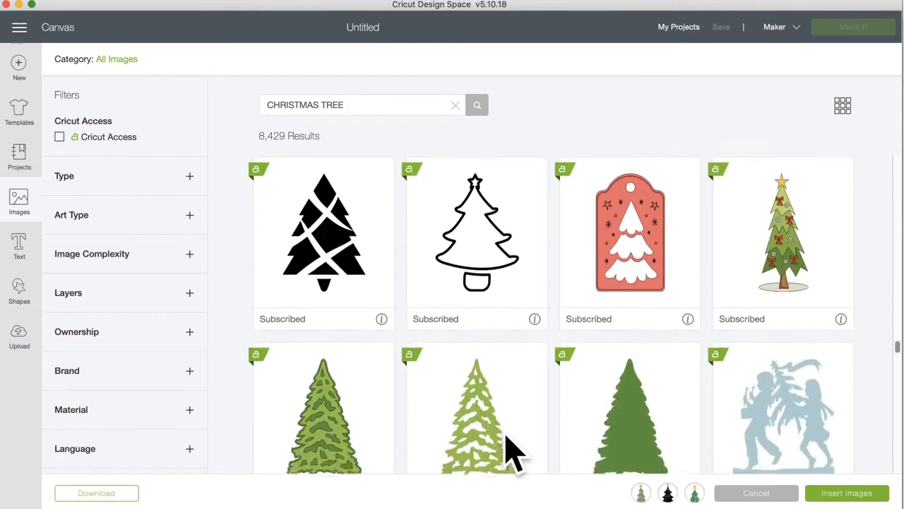
{"action": "scroll", "coordinate": [510, 449], "scroll_direction": "down", "scroll_amount": 5}
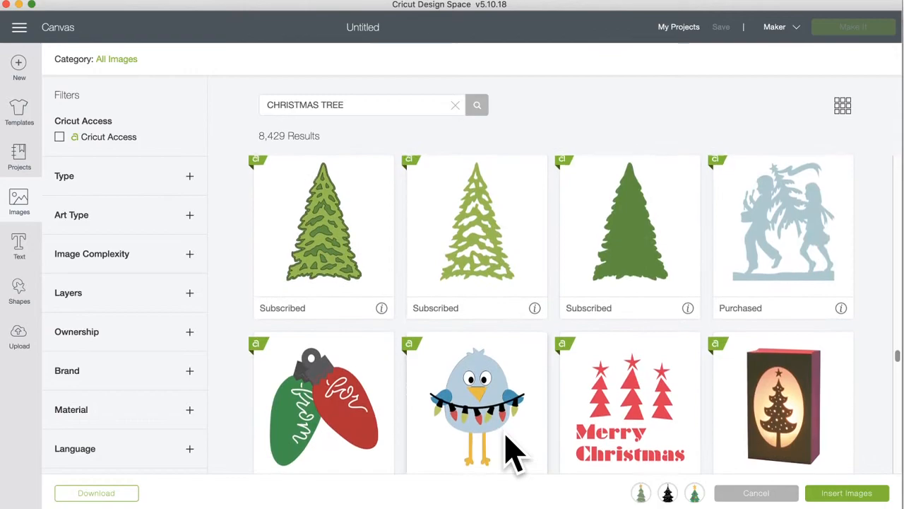
{"action": "scroll", "coordinate": [510, 449], "scroll_direction": "down", "scroll_amount": 10}
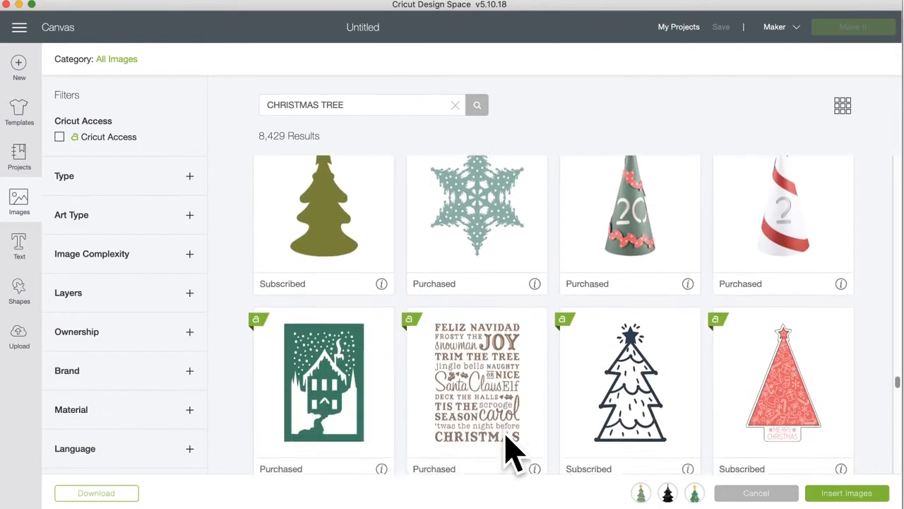
{"action": "scroll", "coordinate": [510, 450], "scroll_direction": "down", "scroll_amount": 11}
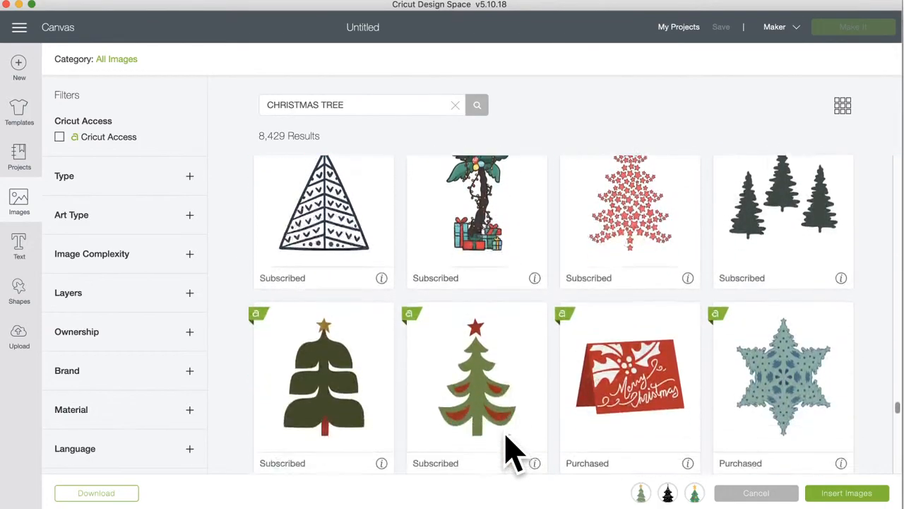
{"action": "scroll", "coordinate": [510, 449], "scroll_direction": "down", "scroll_amount": 6}
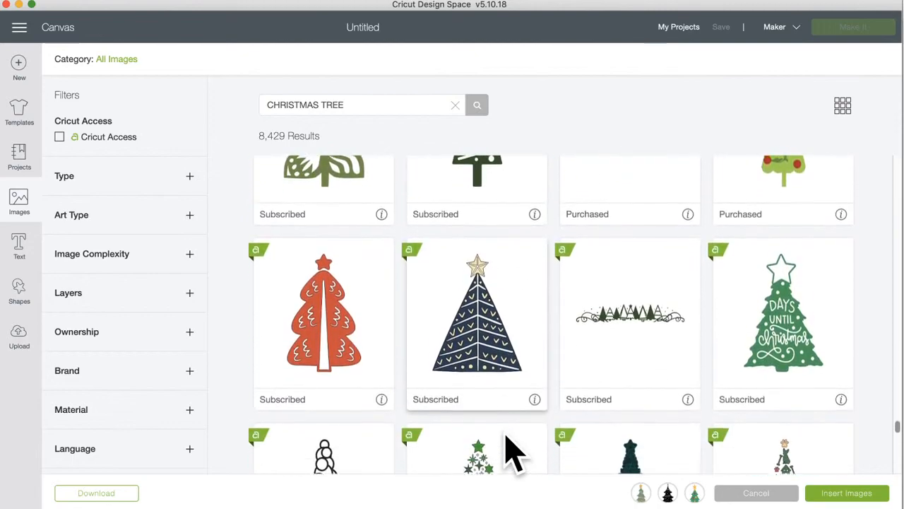
{"action": "scroll", "coordinate": [510, 449], "scroll_direction": "down", "scroll_amount": 3}
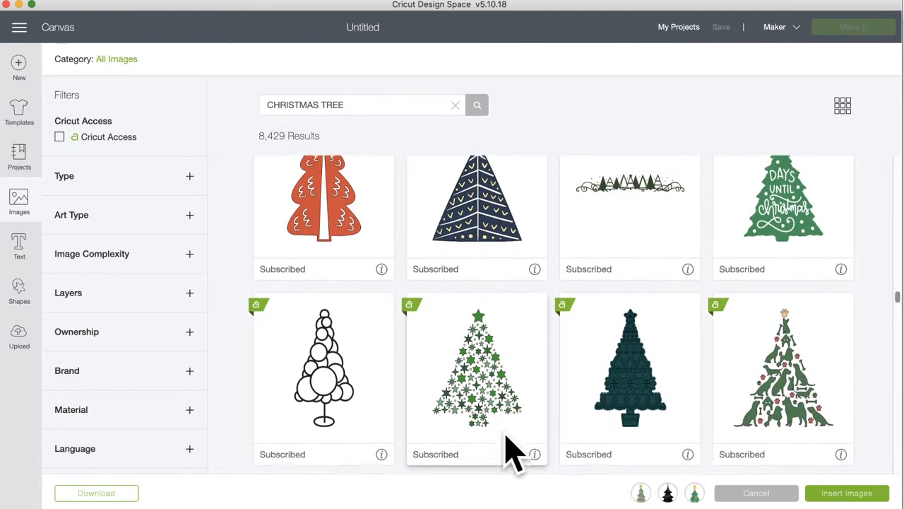
{"action": "scroll", "coordinate": [510, 449], "scroll_direction": "down", "scroll_amount": 5}
{"action": "scroll", "coordinate": [510, 450], "scroll_direction": "down", "scroll_amount": 2}
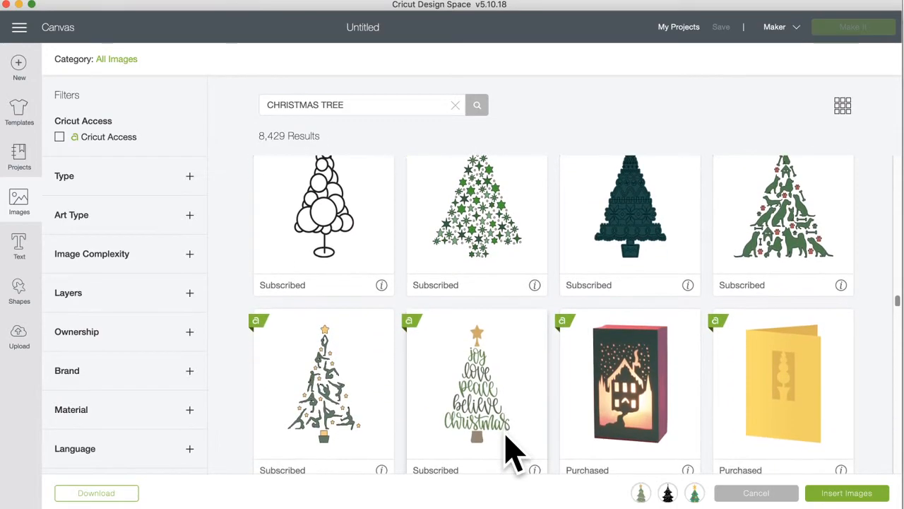
{"action": "scroll", "coordinate": [510, 449], "scroll_direction": "down", "scroll_amount": 2}
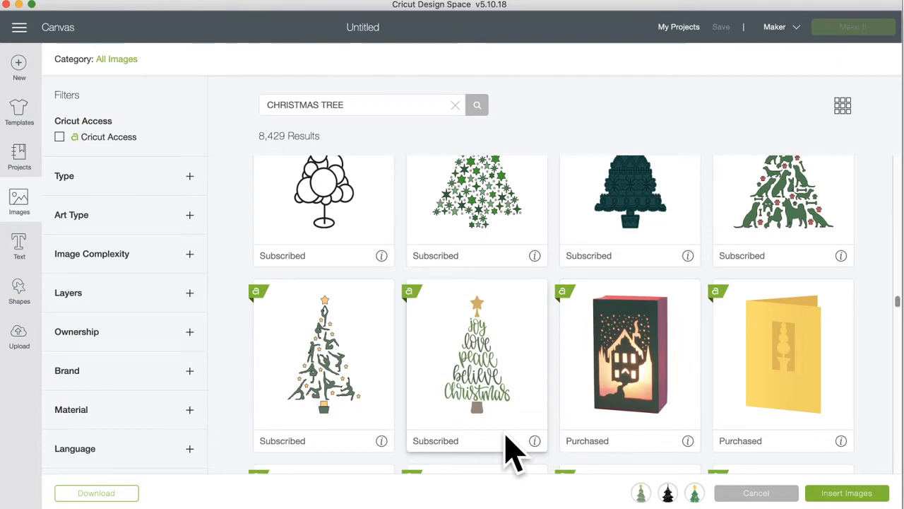
{"action": "scroll", "coordinate": [513, 450], "scroll_direction": "down", "scroll_amount": 2}
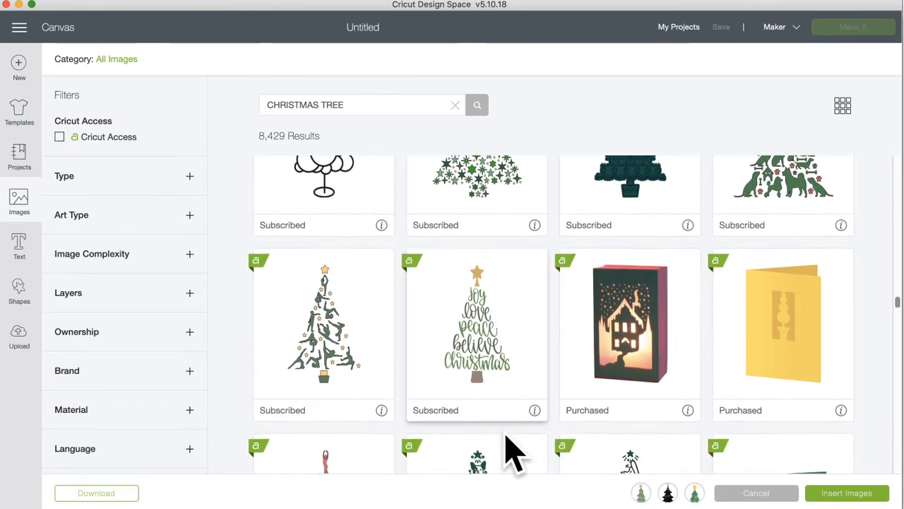
{"action": "scroll", "coordinate": [475, 357], "scroll_direction": "up", "scroll_amount": 4}
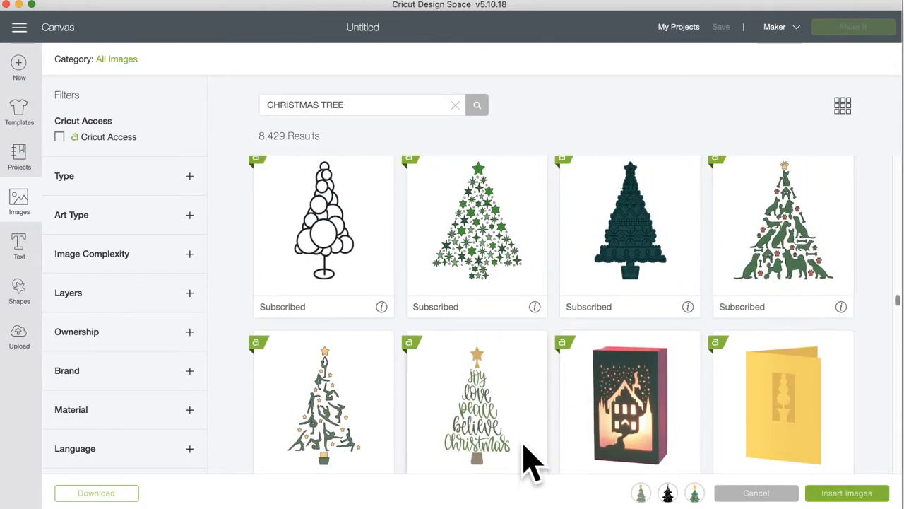
{"action": "scroll", "coordinate": [480, 470], "scroll_direction": "down", "scroll_amount": 10}
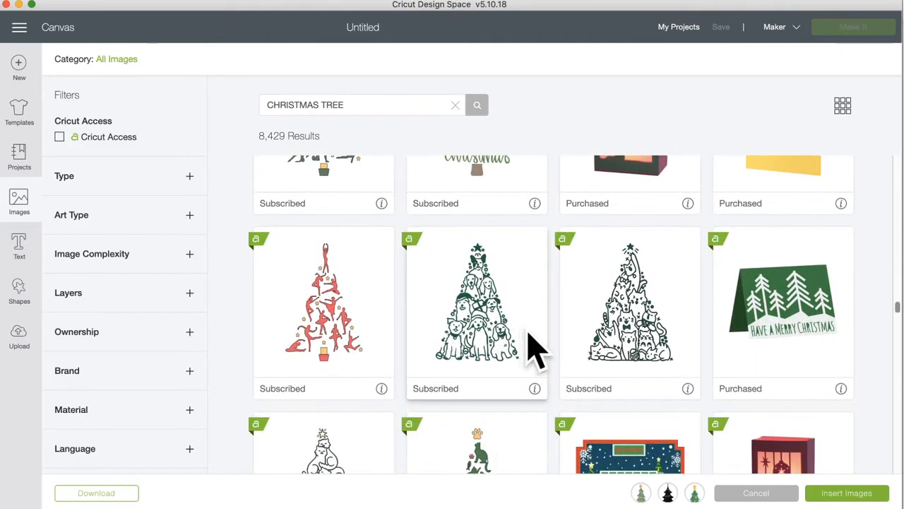
{"action": "scroll", "coordinate": [440, 417], "scroll_direction": "down", "scroll_amount": 9}
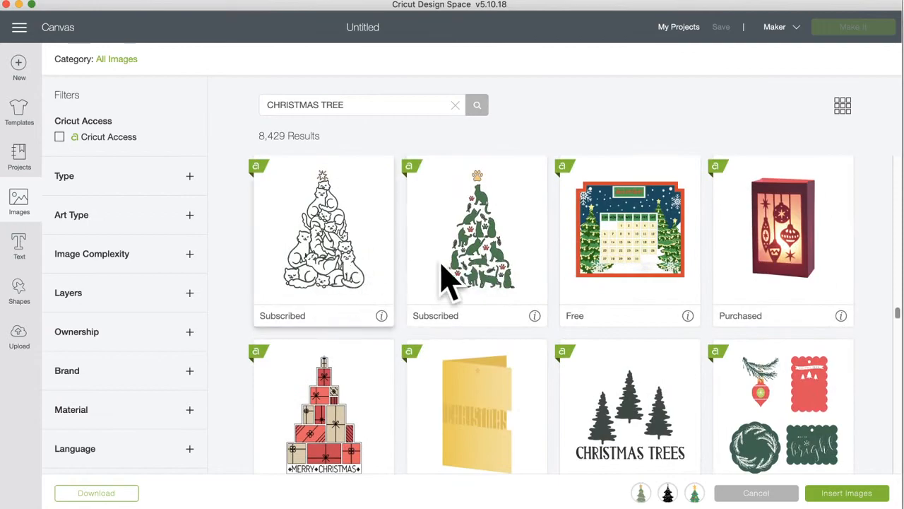
{"action": "scroll", "coordinate": [544, 445], "scroll_direction": "down", "scroll_amount": 11}
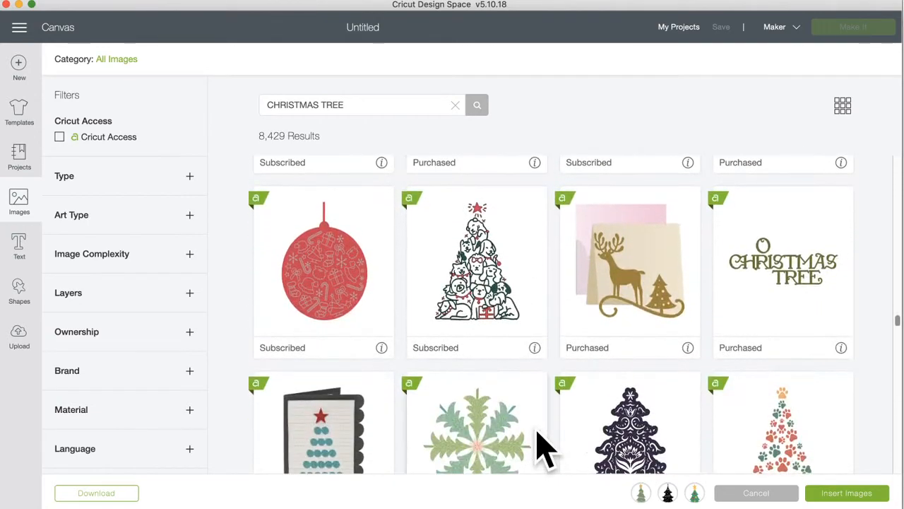
{"action": "scroll", "coordinate": [487, 396], "scroll_direction": "down", "scroll_amount": 5}
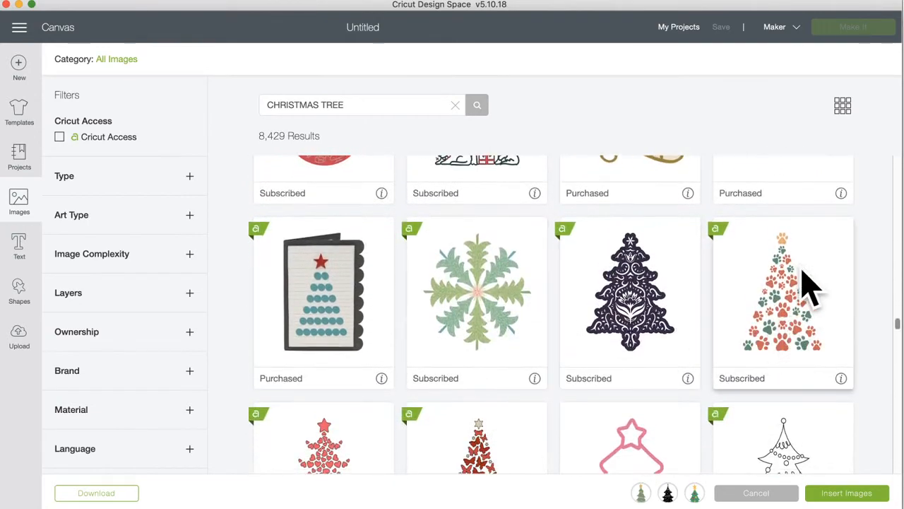
{"action": "scroll", "coordinate": [505, 464], "scroll_direction": "down", "scroll_amount": 5}
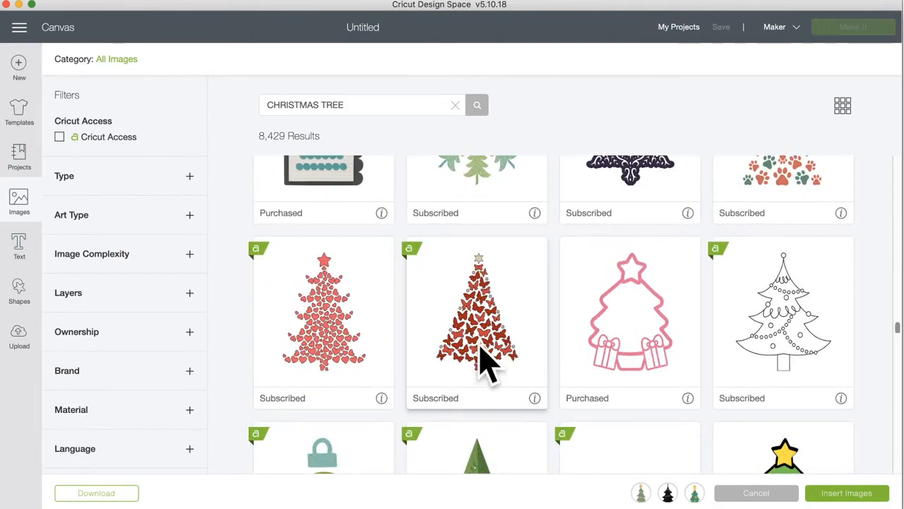
{"action": "scroll", "coordinate": [444, 452], "scroll_direction": "down", "scroll_amount": 10}
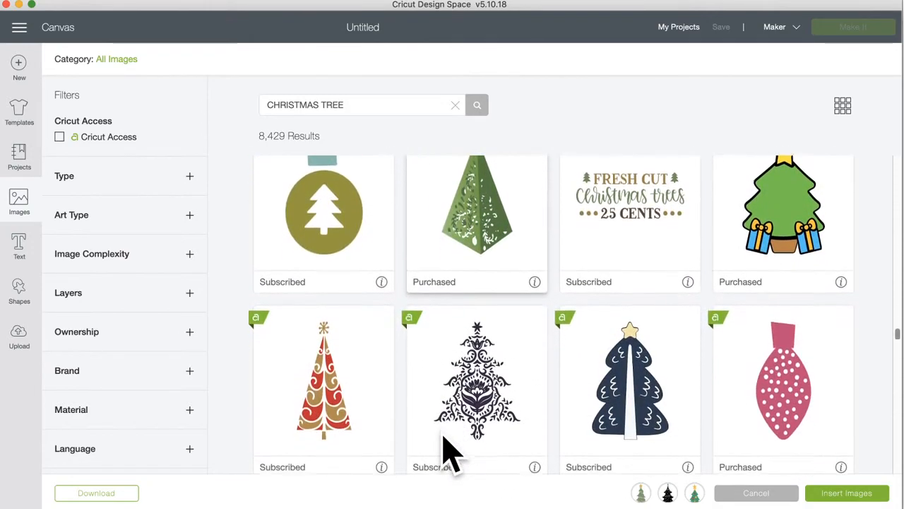
{"action": "scroll", "coordinate": [444, 452], "scroll_direction": "down", "scroll_amount": 17}
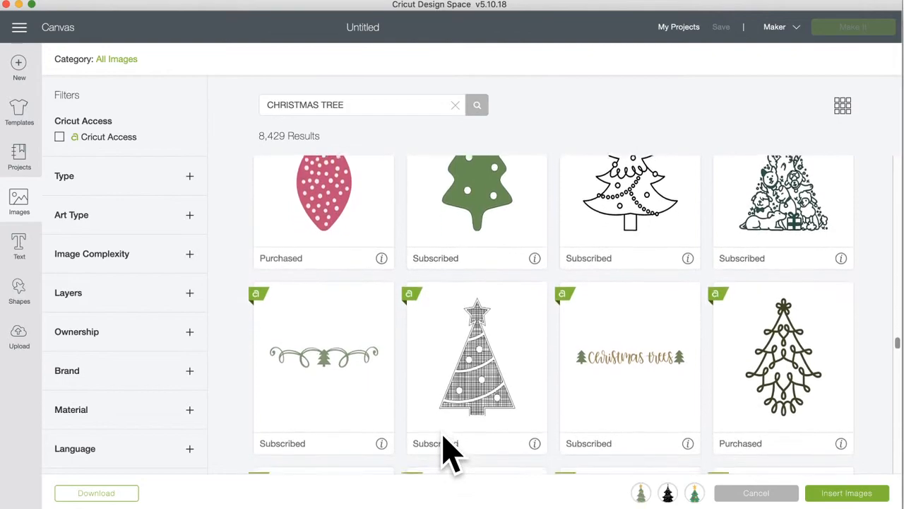
{"action": "scroll", "coordinate": [443, 452], "scroll_direction": "down", "scroll_amount": 6}
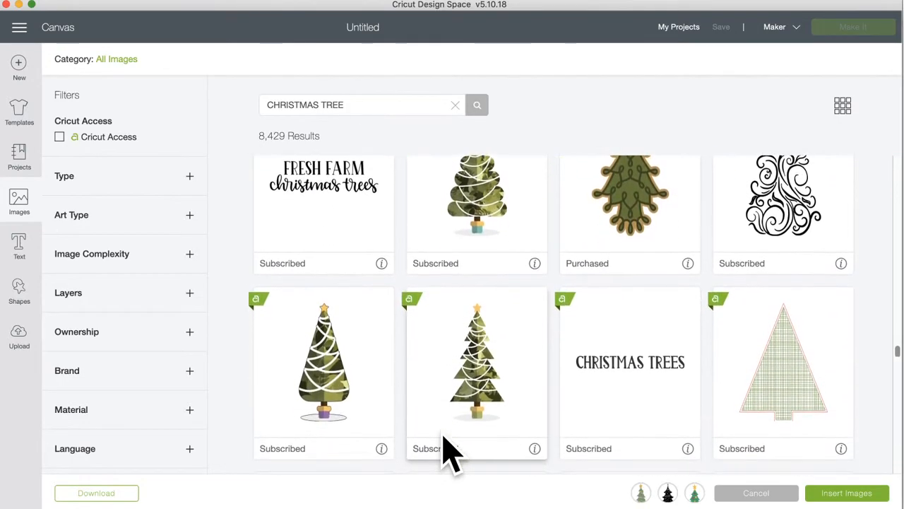
{"action": "scroll", "coordinate": [443, 453], "scroll_direction": "down", "scroll_amount": 10}
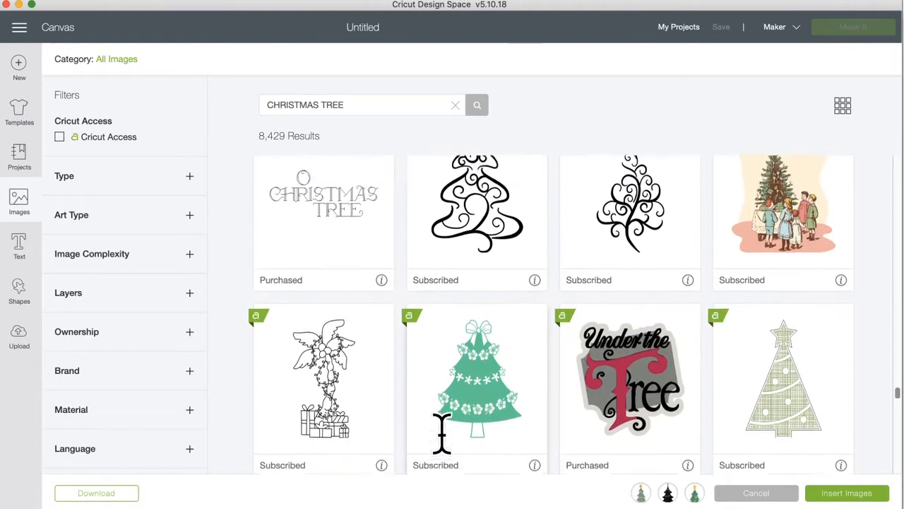
{"action": "scroll", "coordinate": [442, 433], "scroll_direction": "up", "scroll_amount": 1}
{"action": "scroll", "coordinate": [445, 448], "scroll_direction": "down", "scroll_amount": 4}
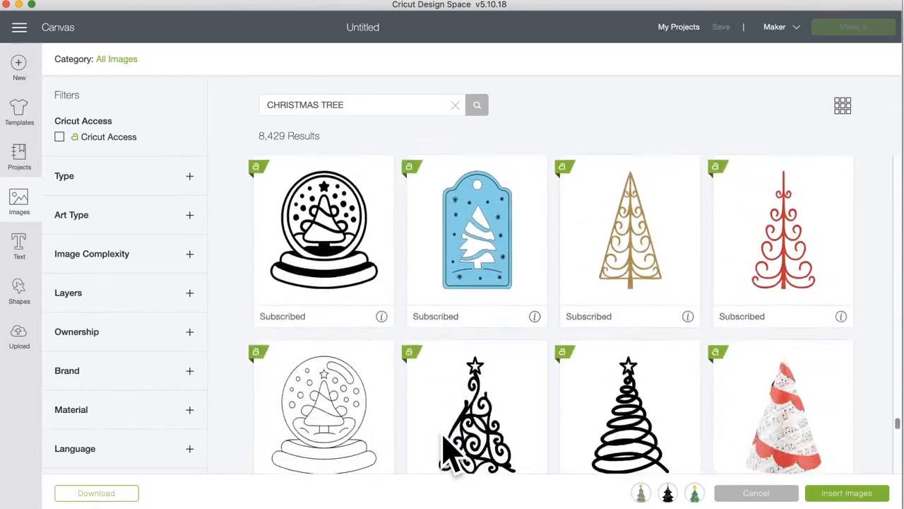
{"action": "scroll", "coordinate": [445, 448], "scroll_direction": "down", "scroll_amount": 7}
{"action": "scroll", "coordinate": [445, 449], "scroll_direction": "down", "scroll_amount": 13}
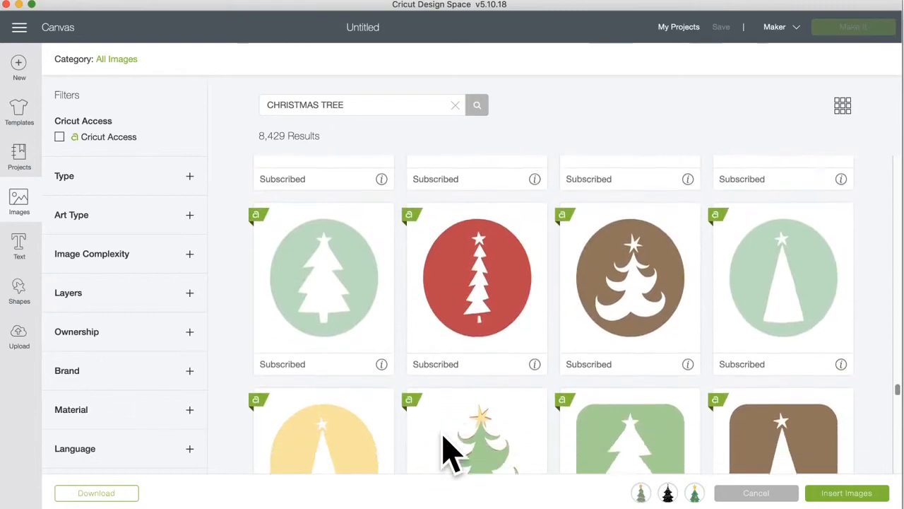
{"action": "scroll", "coordinate": [445, 448], "scroll_direction": "down", "scroll_amount": 3}
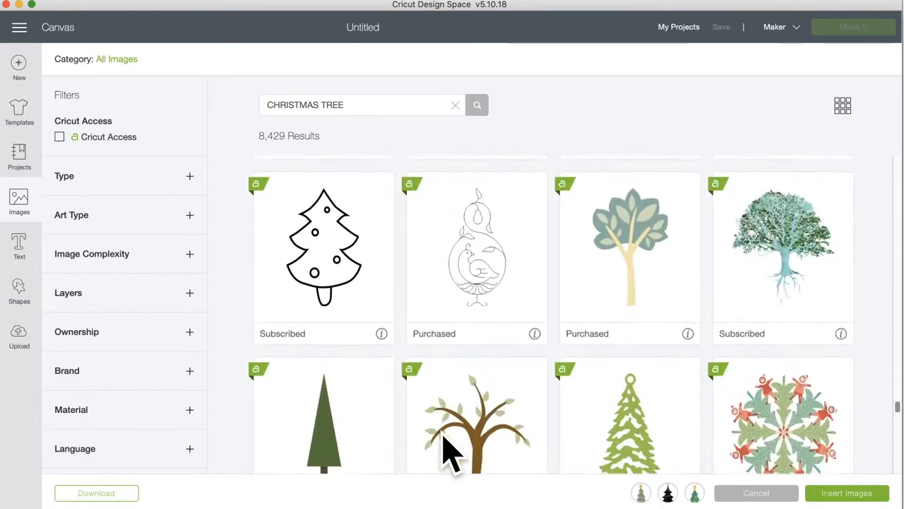
{"action": "scroll", "coordinate": [445, 452], "scroll_direction": "down", "scroll_amount": 3}
{"action": "scroll", "coordinate": [446, 451], "scroll_direction": "down", "scroll_amount": 10}
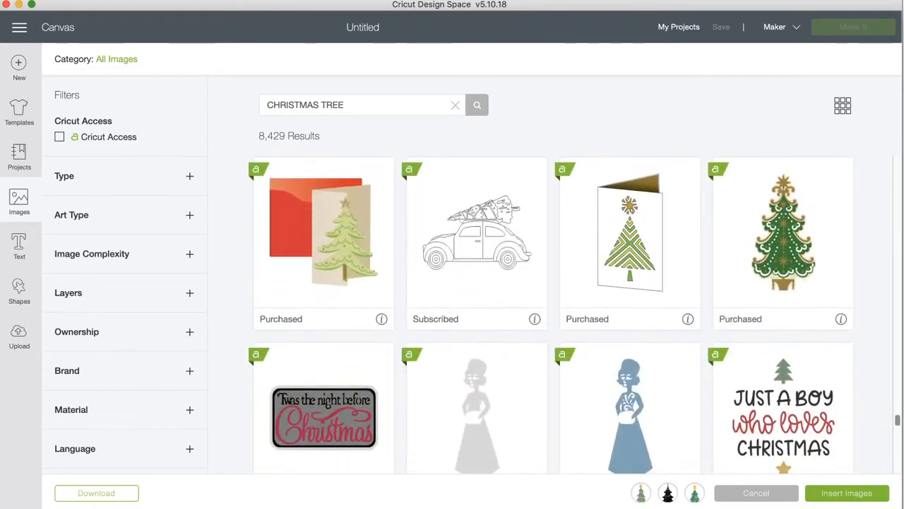
{"action": "left_click", "coordinate": [850, 494]}
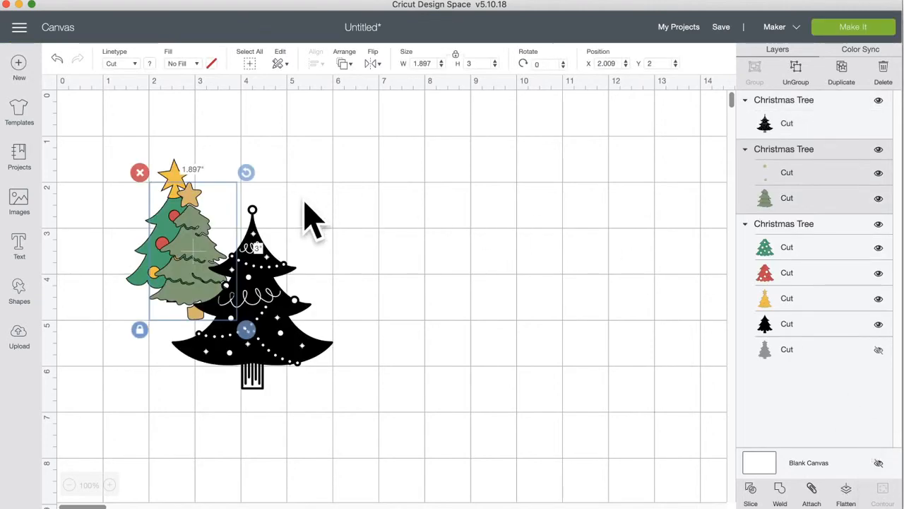
Step: Spread the trees apart, moving the black ornament tree right and the green tree to the middle
{"action": "left_click", "coordinate": [299, 349]}
{"action": "left_click_drag", "start_coordinate": [304, 364], "coordinate": [527, 349]}
{"action": "left_click_drag", "start_coordinate": [198, 295], "coordinate": [175, 321]}
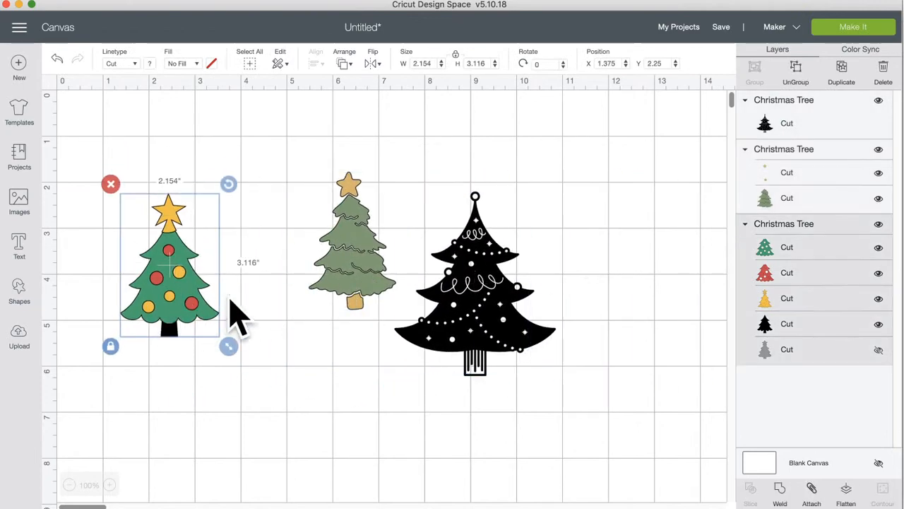
Step: Hide the left tree's red ornaments and green tree layers
{"action": "left_click", "coordinate": [878, 350]}
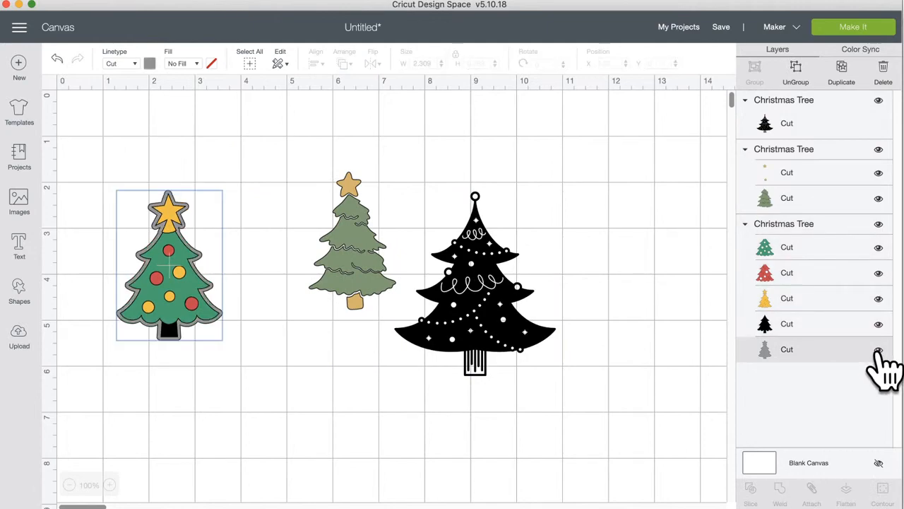
{"action": "left_click", "coordinate": [878, 349]}
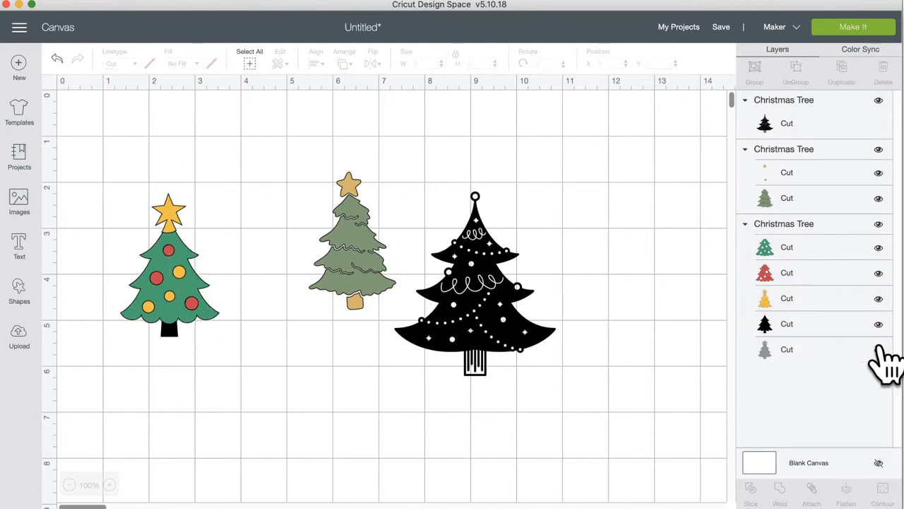
{"action": "left_click", "coordinate": [878, 298]}
{"action": "left_click", "coordinate": [878, 298]}
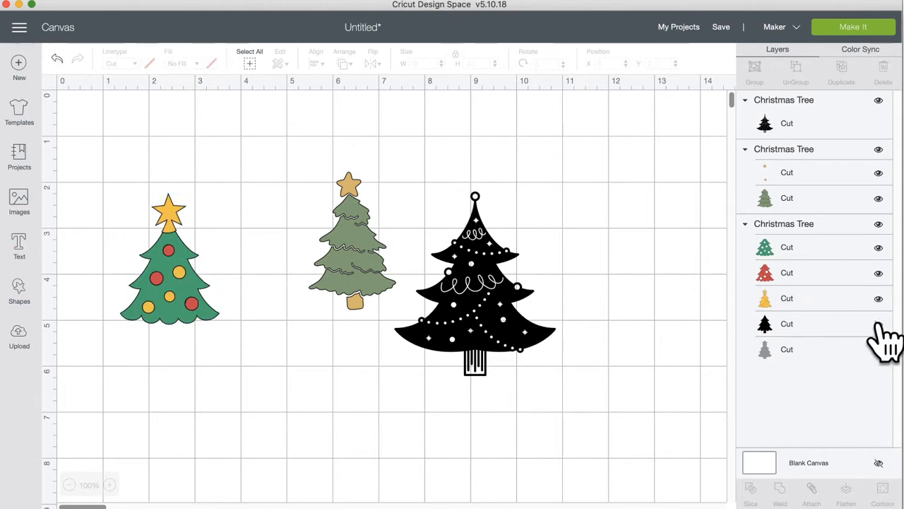
{"action": "left_click", "coordinate": [878, 325]}
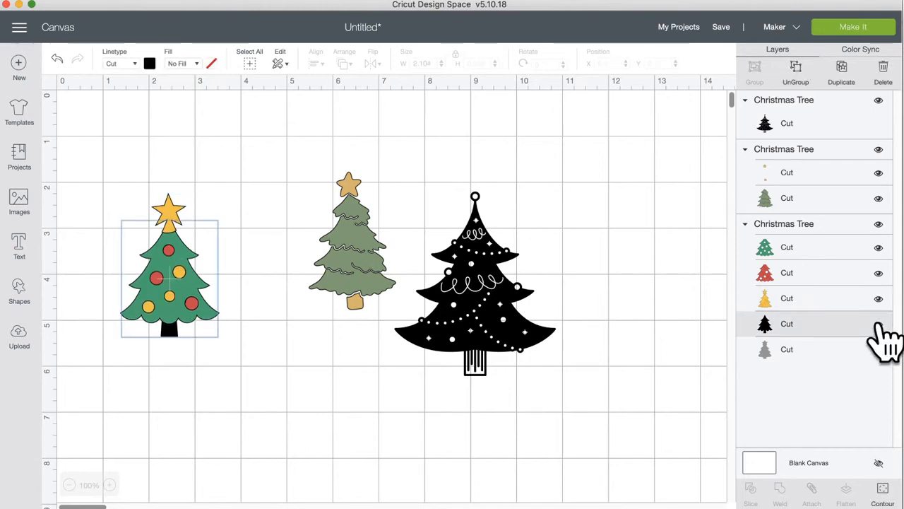
{"action": "left_click", "coordinate": [878, 274]}
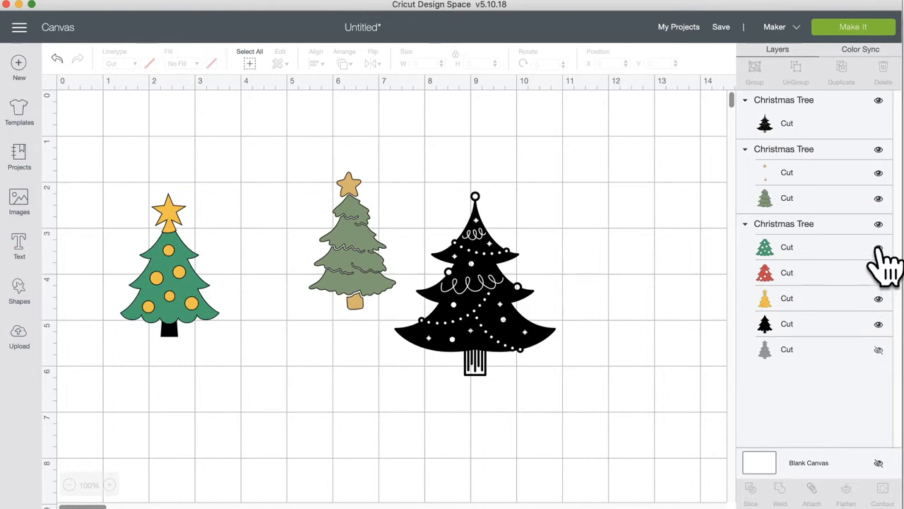
{"action": "left_click", "coordinate": [878, 247]}
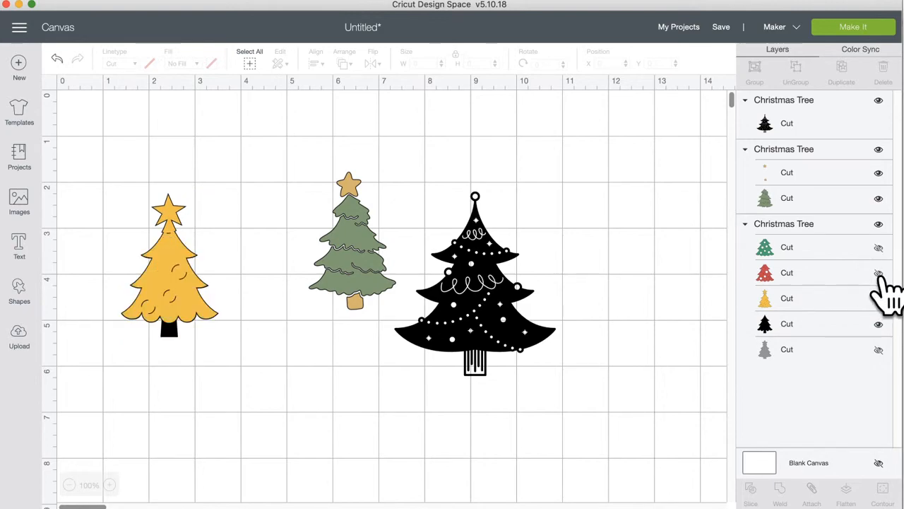
Step: Leave only its yellow and black layers visible, hiding grey, then marquee-select the left tree
{"action": "left_click", "coordinate": [879, 350]}
{"action": "left_click", "coordinate": [879, 324]}
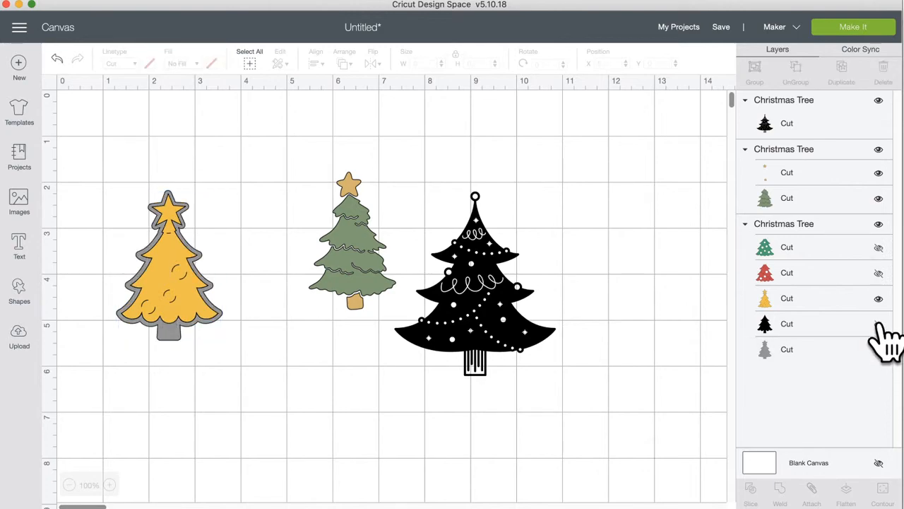
{"action": "left_click", "coordinate": [878, 299]}
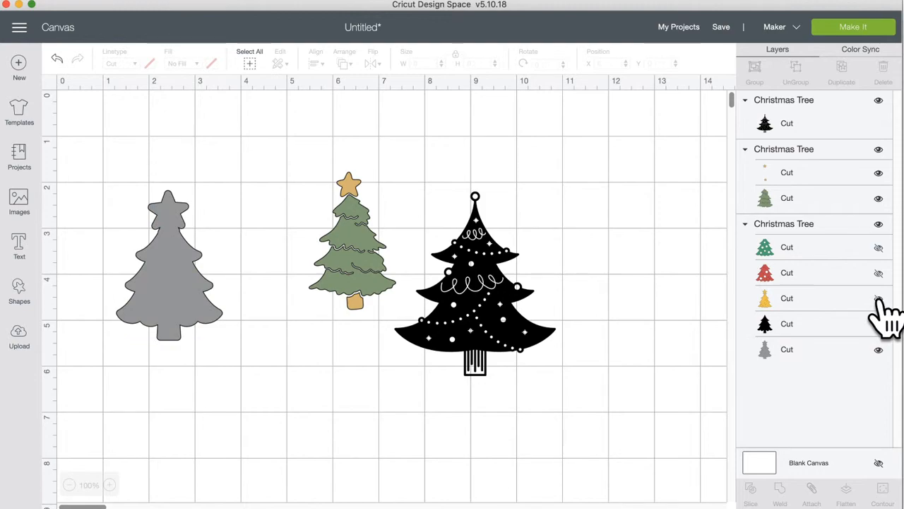
{"action": "left_click", "coordinate": [879, 299]}
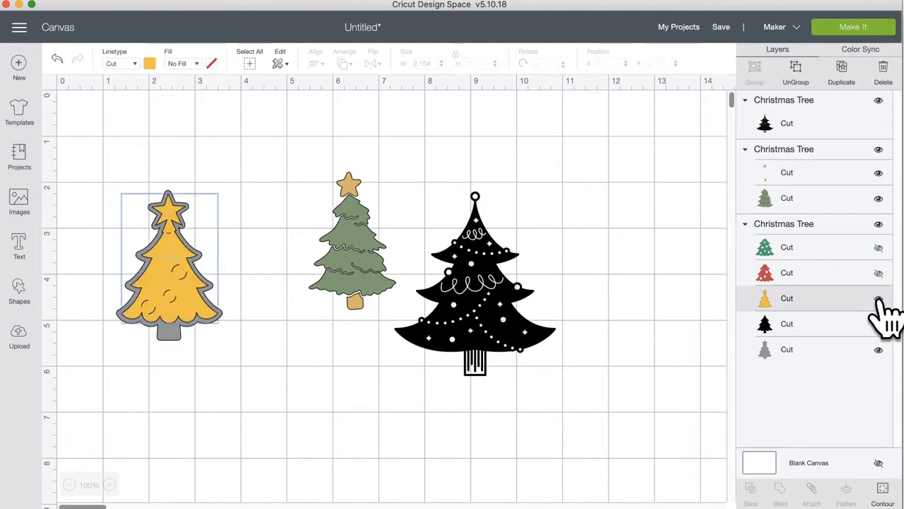
{"action": "left_click", "coordinate": [879, 324]}
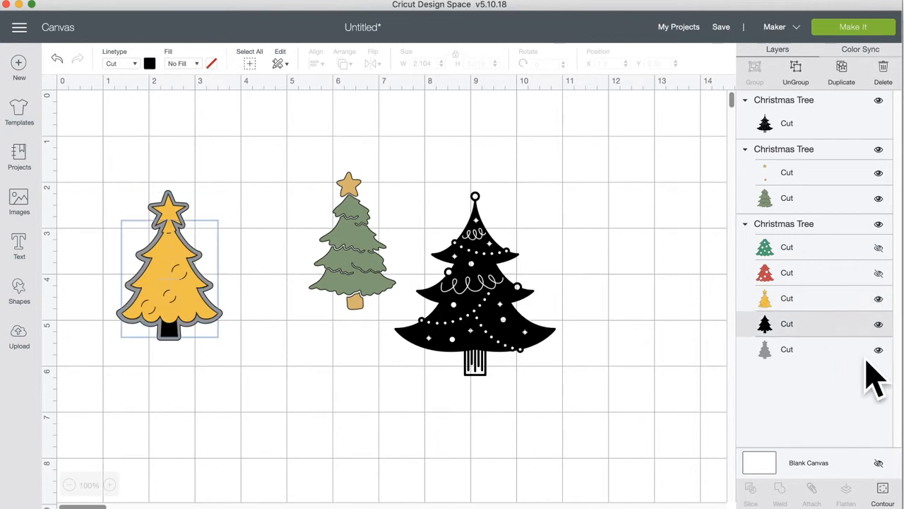
{"action": "left_click", "coordinate": [879, 351]}
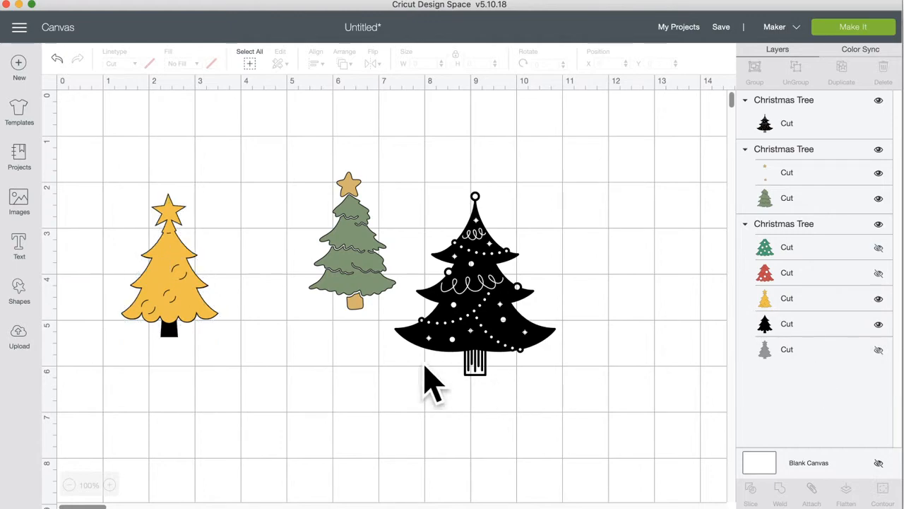
{"action": "left_click_drag", "start_coordinate": [94, 155], "coordinate": [227, 390]}
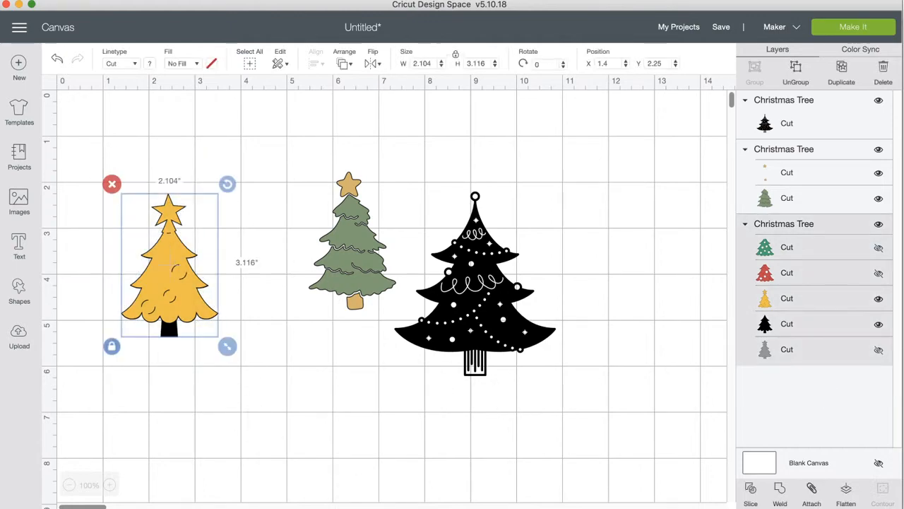
Step: Weld the left tree into a black silhouette and attach the green tree's layers beside it
{"action": "left_click", "coordinate": [781, 495]}
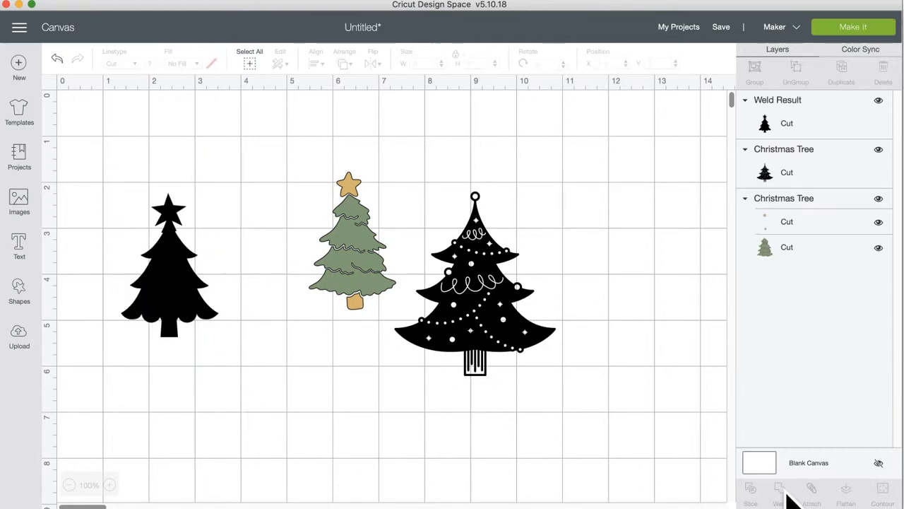
{"action": "left_click_drag", "start_coordinate": [182, 283], "coordinate": [189, 263]}
{"action": "left_click_drag", "start_coordinate": [351, 271], "coordinate": [282, 283]}
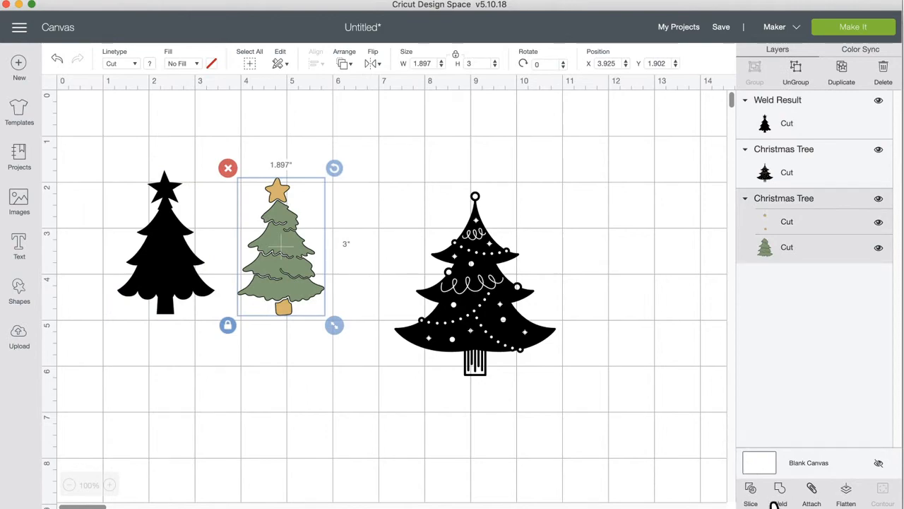
{"action": "left_click", "coordinate": [812, 489]}
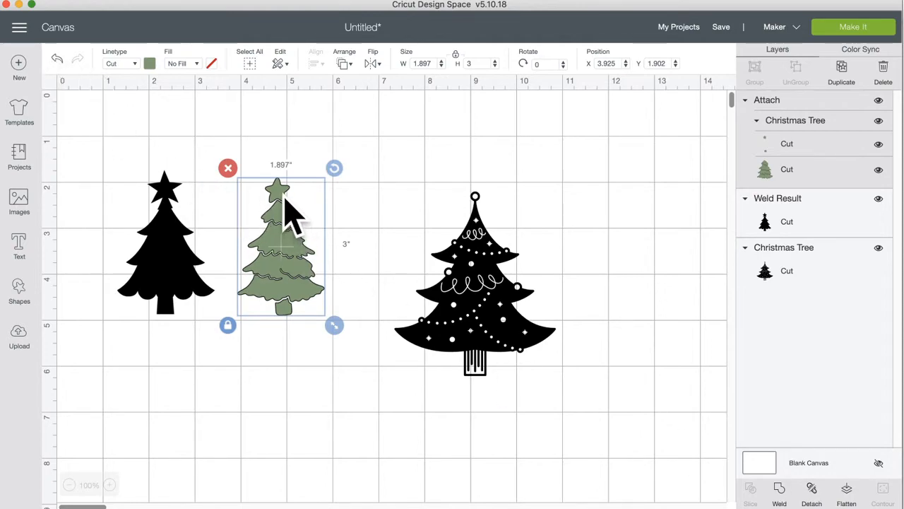
{"action": "left_click_drag", "start_coordinate": [276, 203], "coordinate": [277, 206]}
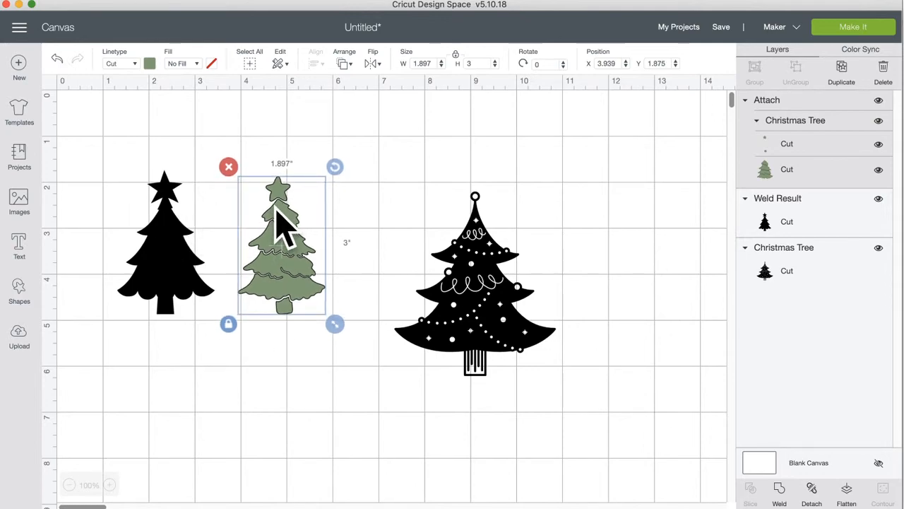
Step: Shrink the ornament tree to 2.785 × 3.181 in and position it on the right
{"action": "left_click_drag", "start_coordinate": [477, 295], "coordinate": [447, 254]}
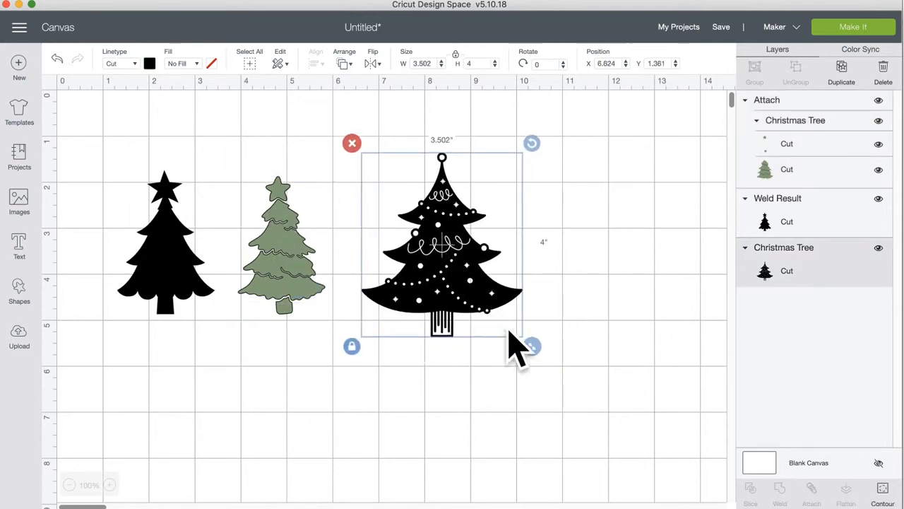
{"action": "left_click_drag", "start_coordinate": [531, 345], "coordinate": [490, 311]}
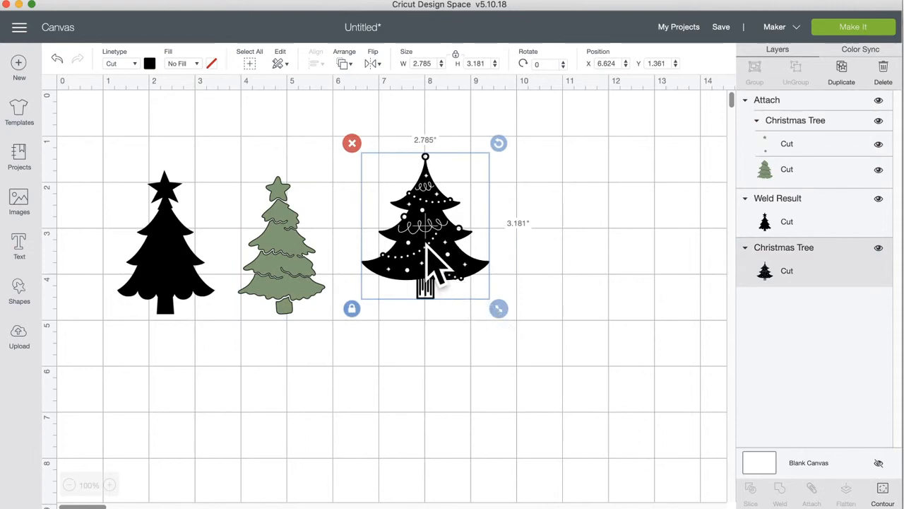
{"action": "left_click_drag", "start_coordinate": [434, 257], "coordinate": [424, 287]}
{"action": "left_click_drag", "start_coordinate": [418, 243], "coordinate": [423, 234]}
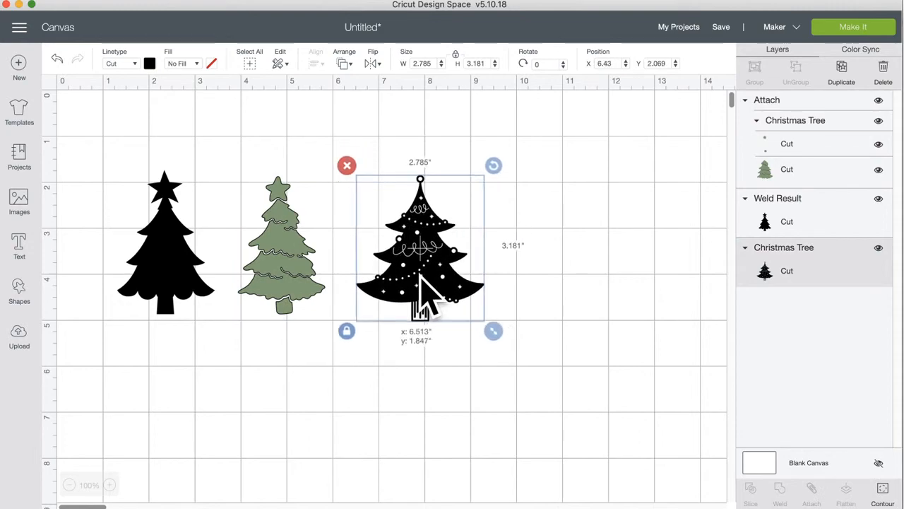
Step: Nudge the three trees into a level row side by side
{"action": "left_click", "coordinate": [164, 244]}
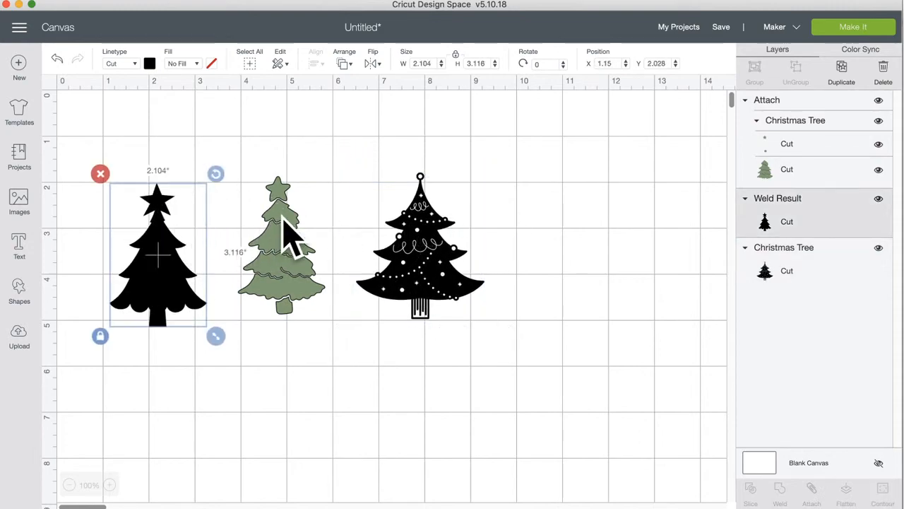
{"action": "left_click_drag", "start_coordinate": [288, 236], "coordinate": [288, 251]}
{"action": "left_click_drag", "start_coordinate": [404, 265], "coordinate": [410, 279]}
{"action": "left_click_drag", "start_coordinate": [294, 292], "coordinate": [298, 289]}
{"action": "left_click", "coordinate": [432, 290]}
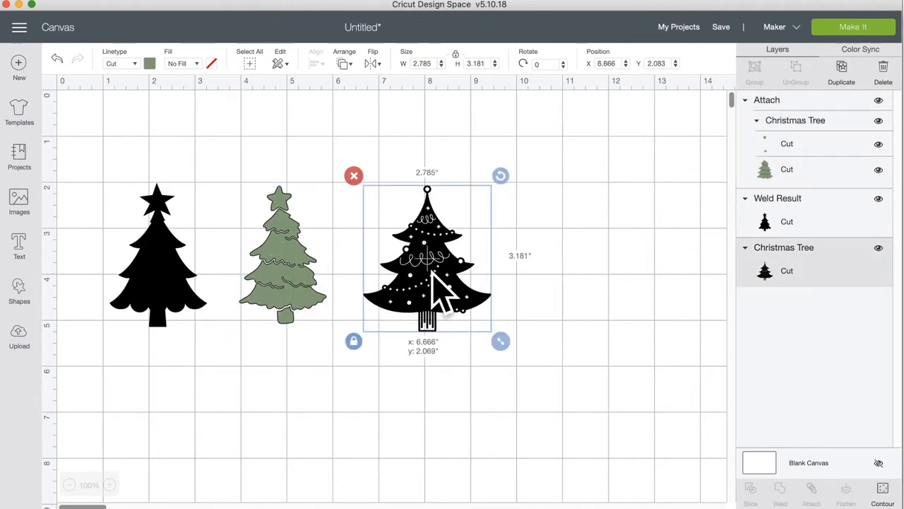
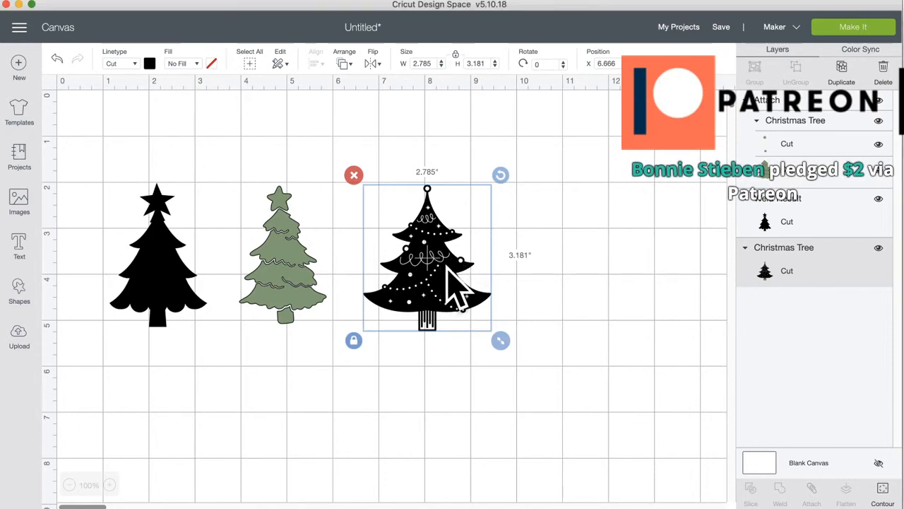
Step: Delete the green and plain black trees, then move the decorated tree to X 5.041, Y 3.264
{"action": "left_click", "coordinate": [296, 276]}
{"action": "left_click", "coordinate": [229, 186]}
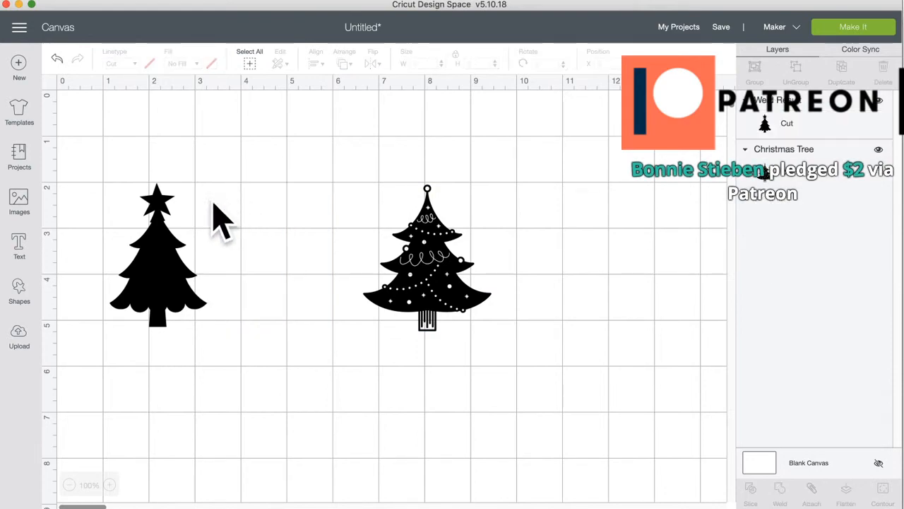
{"action": "left_click", "coordinate": [152, 230]}
{"action": "left_click", "coordinate": [102, 199]}
{"action": "left_click_drag", "start_coordinate": [428, 277], "coordinate": [353, 317]}
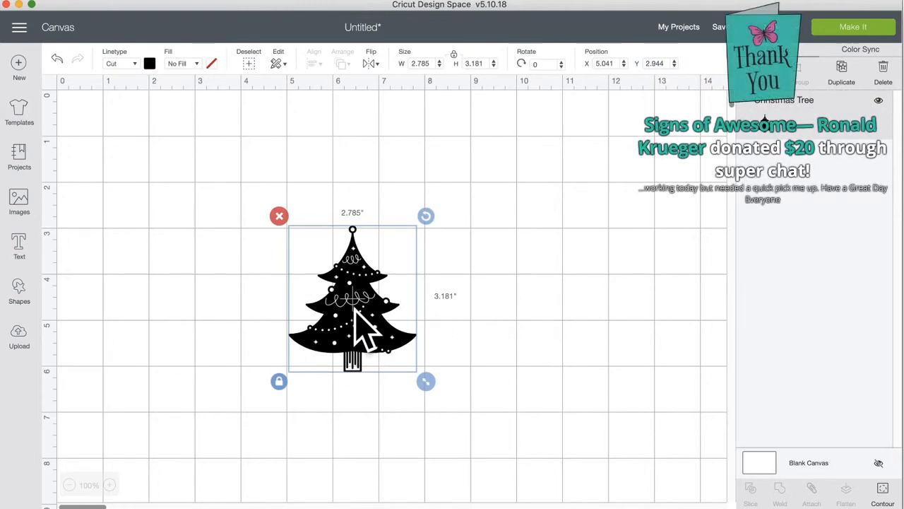
{"action": "left_click_drag", "start_coordinate": [355, 305], "coordinate": [357, 323]}
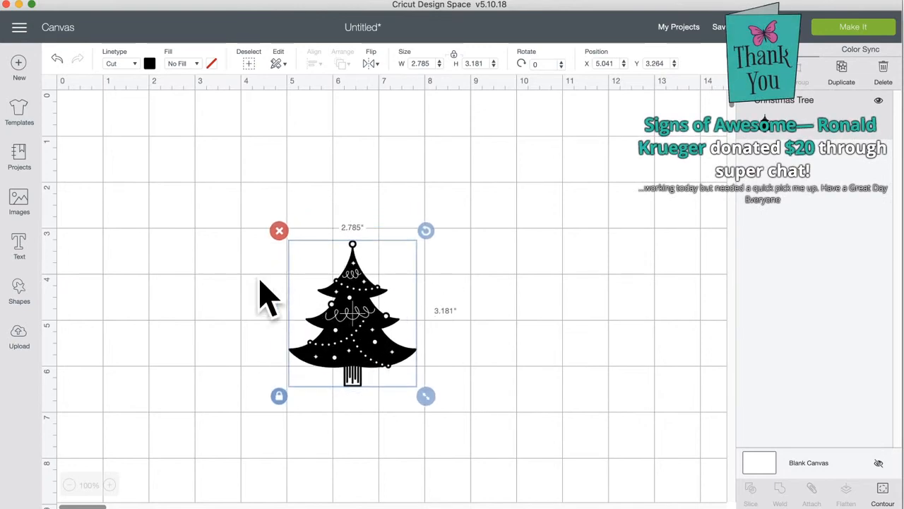
Step: Add a two-line text reading 'ROCKIN' AROUND' and 'THE CHRISTMAS TREE'
{"action": "left_click", "coordinate": [19, 242]}
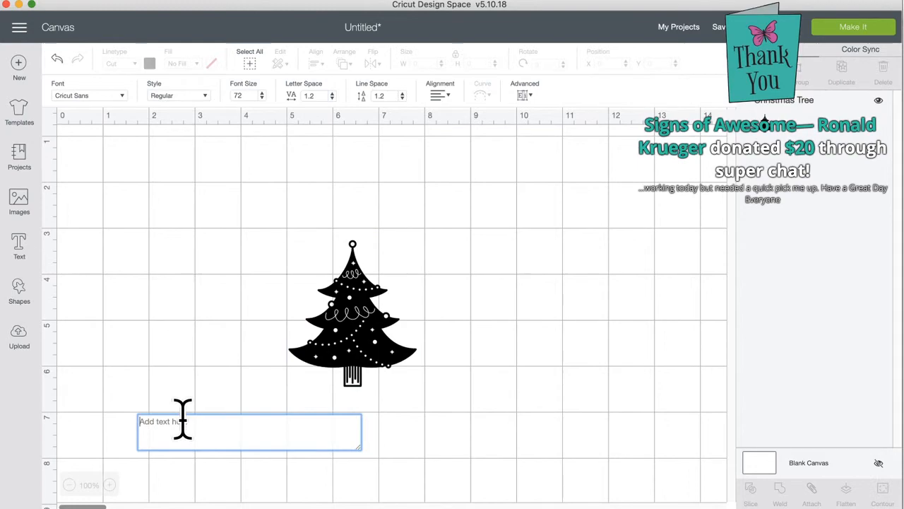
{"action": "type", "text": "ROC"}
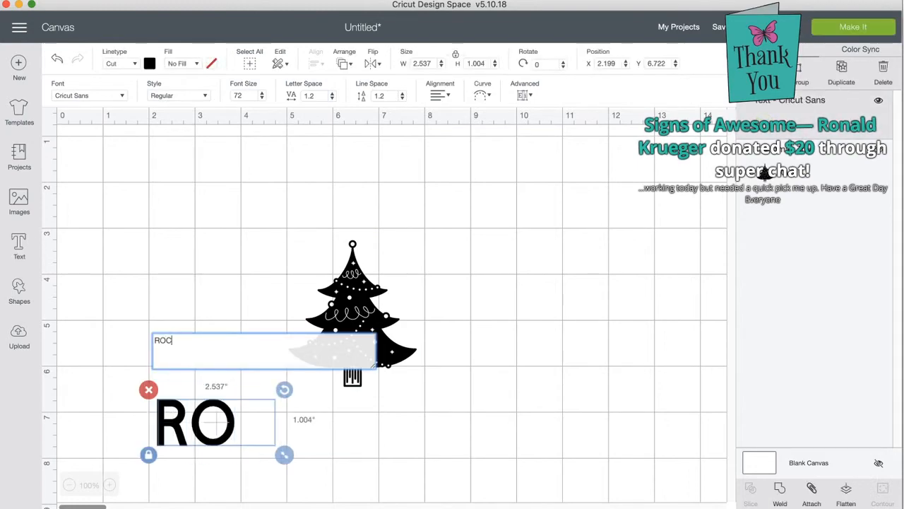
{"action": "type", "text": "KIN' "}
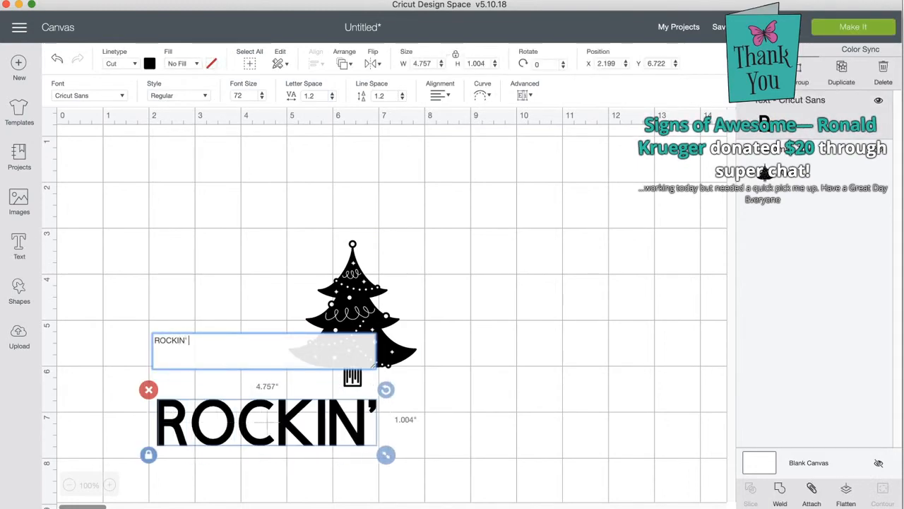
{"action": "type", "text": "AROUND"}
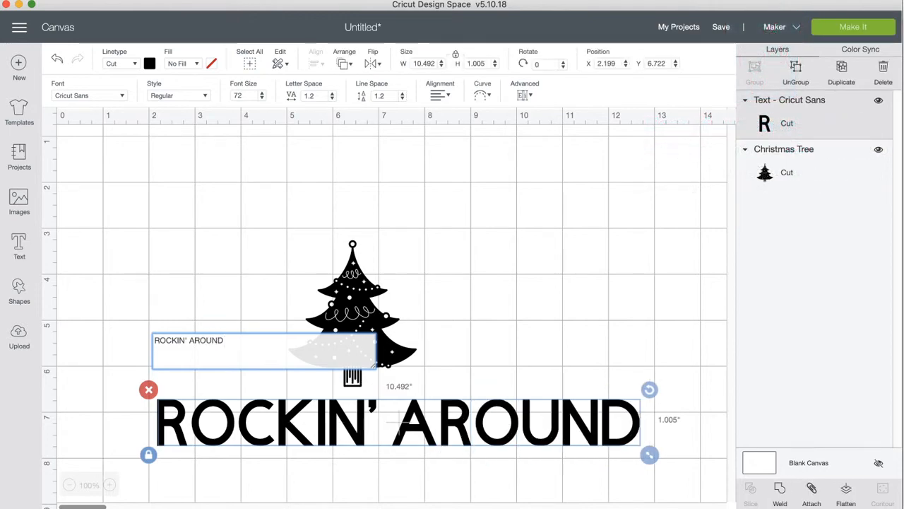
{"action": "key", "text": "Return"}
{"action": "type", "text": "THE"}
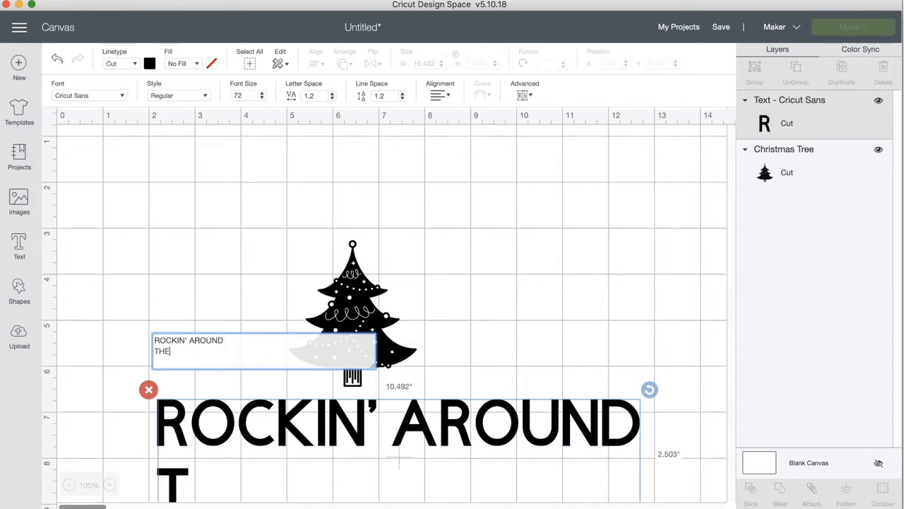
{"action": "type", "text": " CHRIST"}
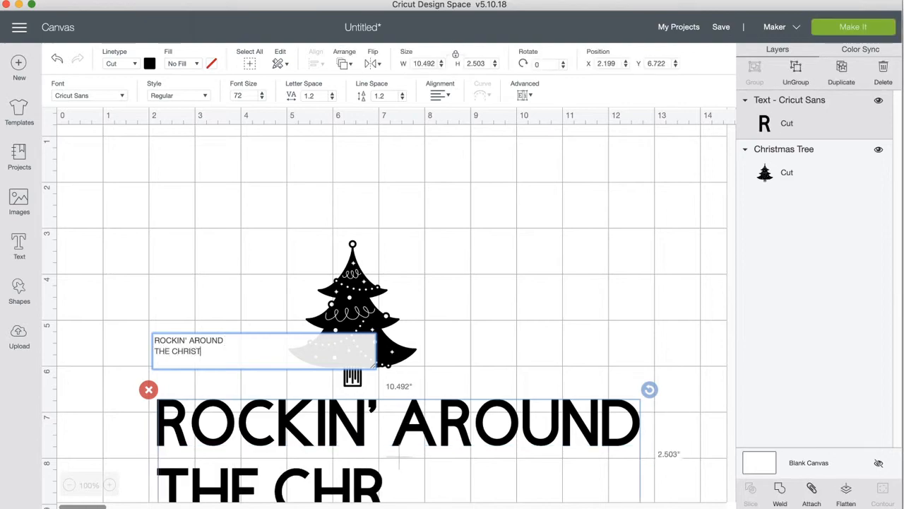
{"action": "type", "text": "MAS TREE"}
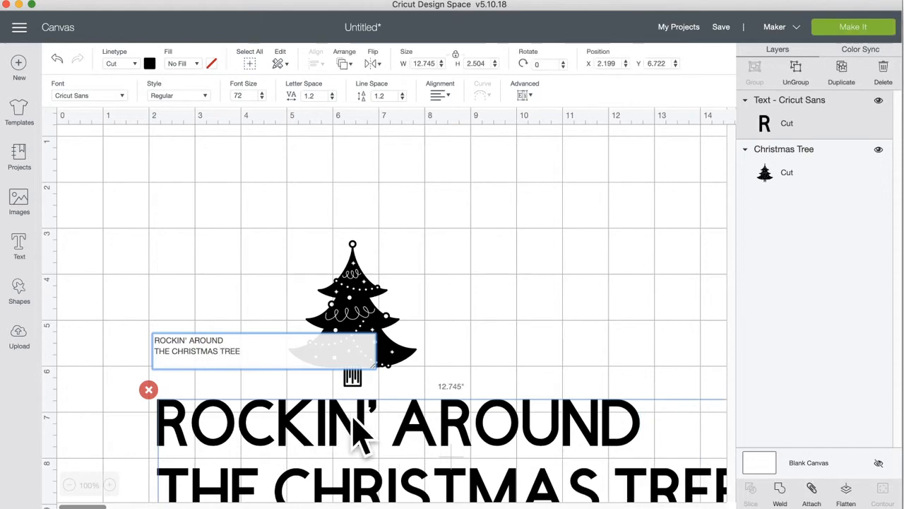
Step: Place the title text above the tree and move the tree lower on the canvas
{"action": "left_click_drag", "start_coordinate": [367, 427], "coordinate": [298, 173]}
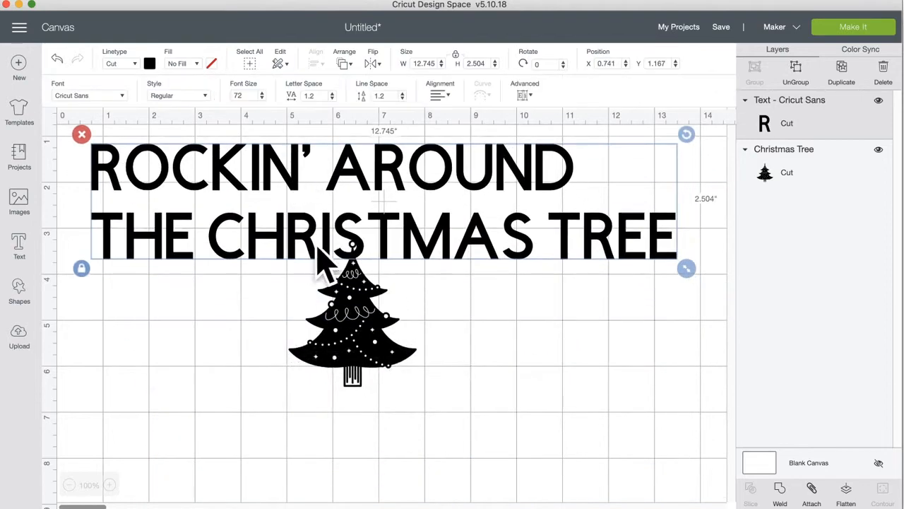
{"action": "left_click_drag", "start_coordinate": [363, 318], "coordinate": [408, 387]}
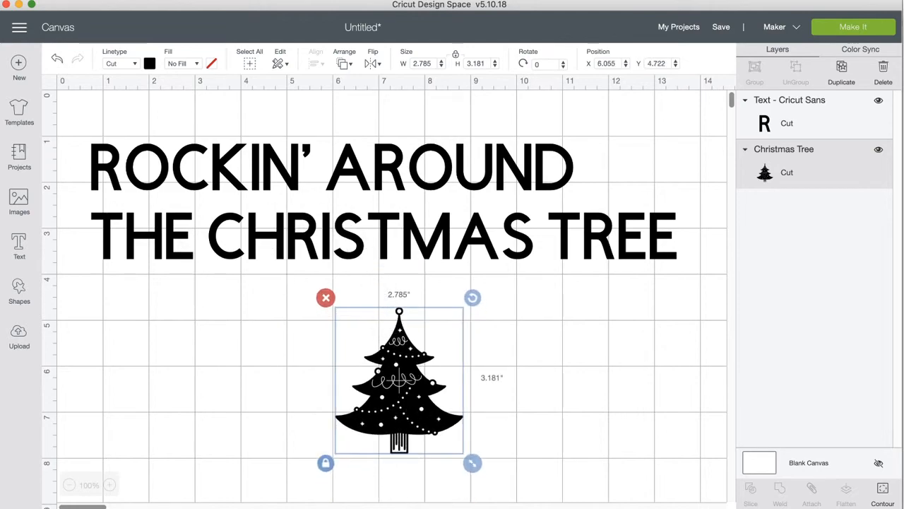
{"action": "left_click_drag", "start_coordinate": [283, 234], "coordinate": [293, 248]}
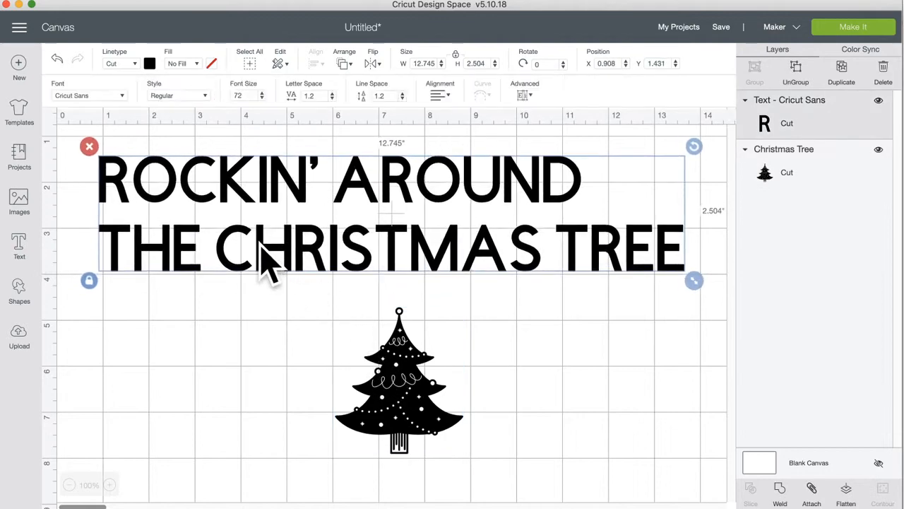
{"action": "left_click_drag", "start_coordinate": [281, 261], "coordinate": [300, 276]}
{"action": "left_click", "coordinate": [111, 97]}
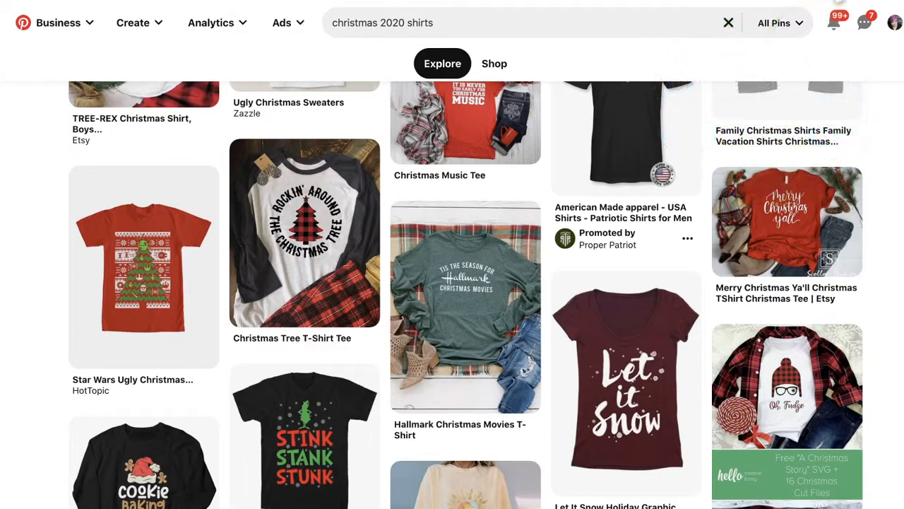
{"action": "left_click", "coordinate": [309, 254]}
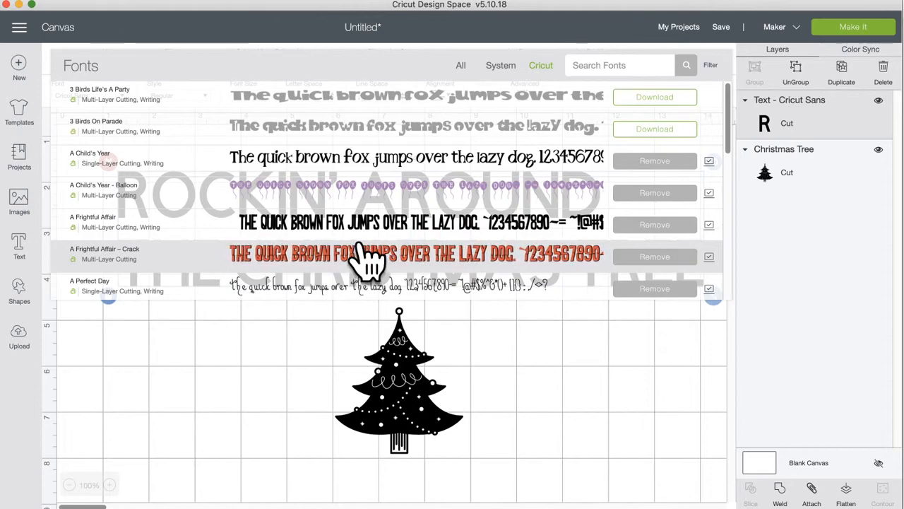
Step: Shift the Anna's Fancy Lettering title down and to the left
{"action": "scroll", "coordinate": [366, 259], "scroll_direction": "down", "scroll_amount": 1}
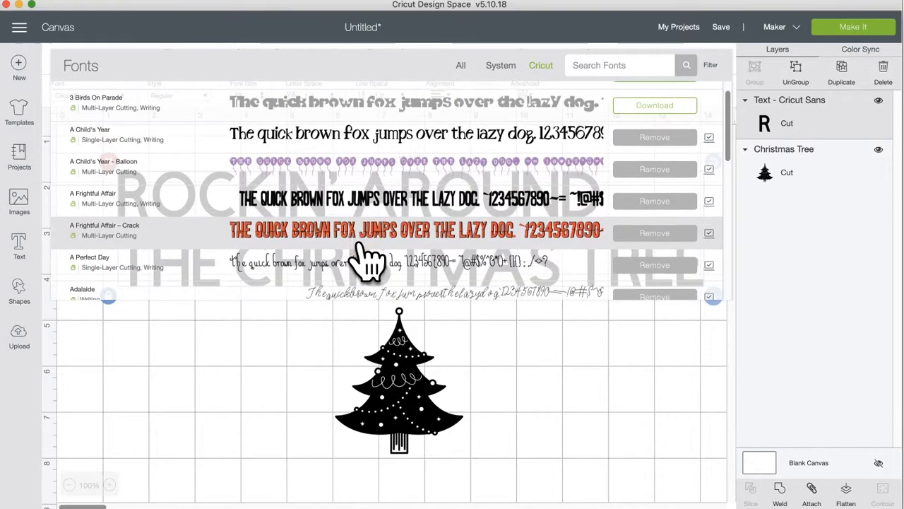
{"action": "scroll", "coordinate": [375, 240], "scroll_direction": "down", "scroll_amount": 3}
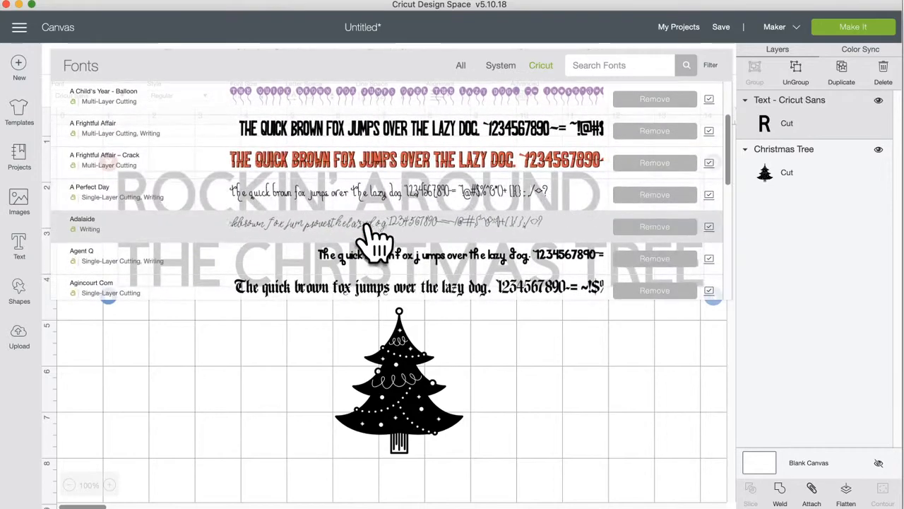
{"action": "scroll", "coordinate": [374, 240], "scroll_direction": "down", "scroll_amount": 5}
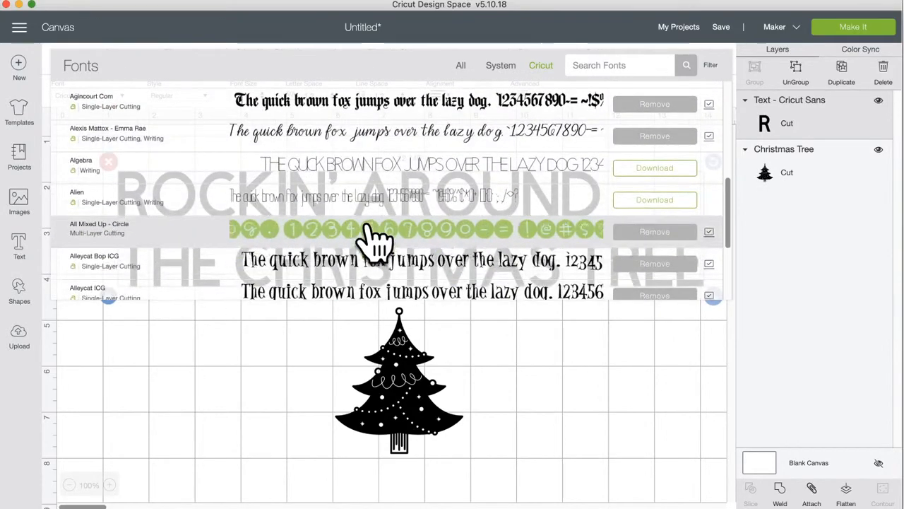
{"action": "scroll", "coordinate": [375, 240], "scroll_direction": "down", "scroll_amount": 5}
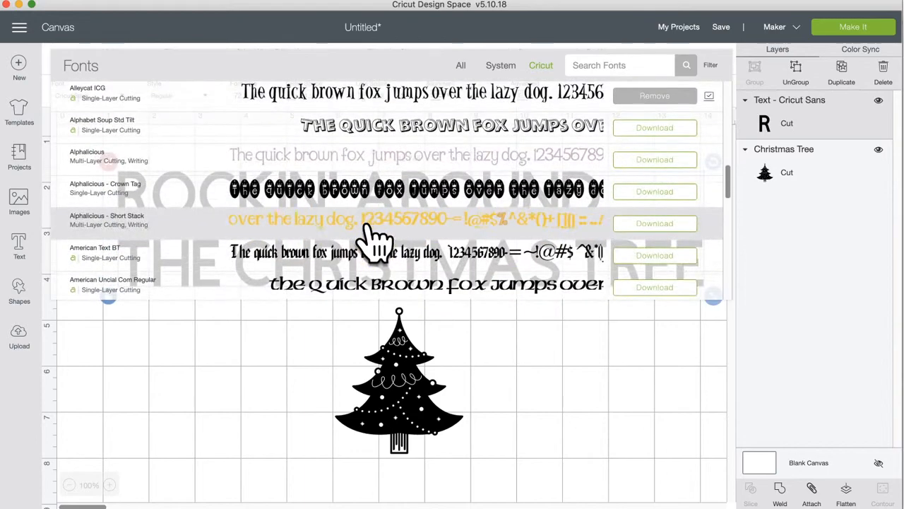
{"action": "scroll", "coordinate": [373, 238], "scroll_direction": "up", "scroll_amount": 2}
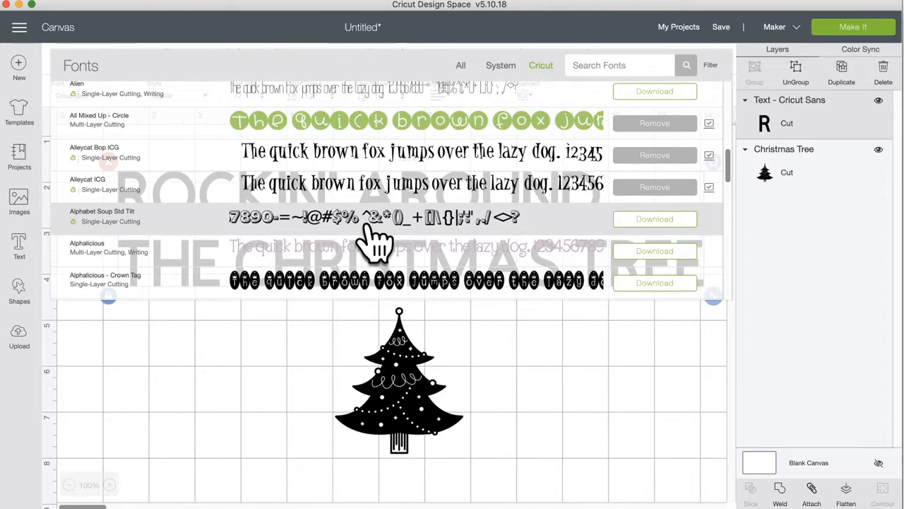
{"action": "scroll", "coordinate": [375, 240], "scroll_direction": "down", "scroll_amount": 5}
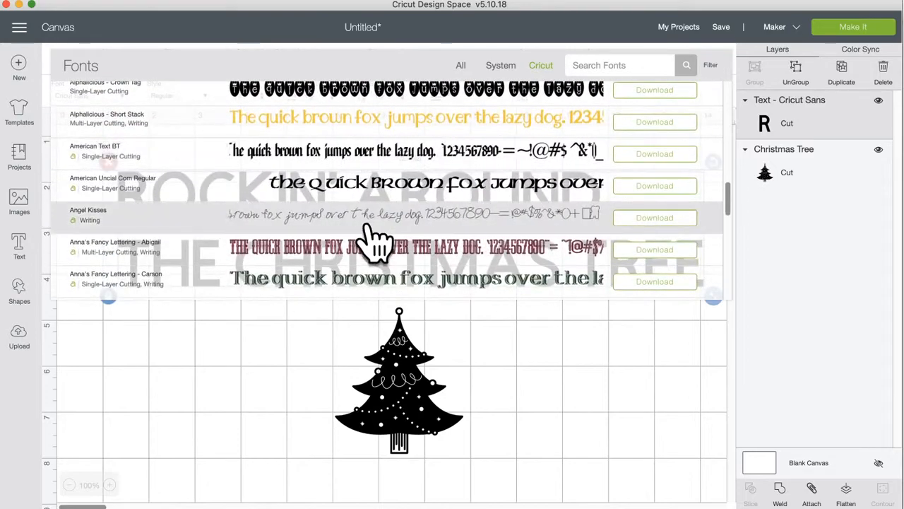
{"action": "scroll", "coordinate": [374, 241], "scroll_direction": "down", "scroll_amount": 2}
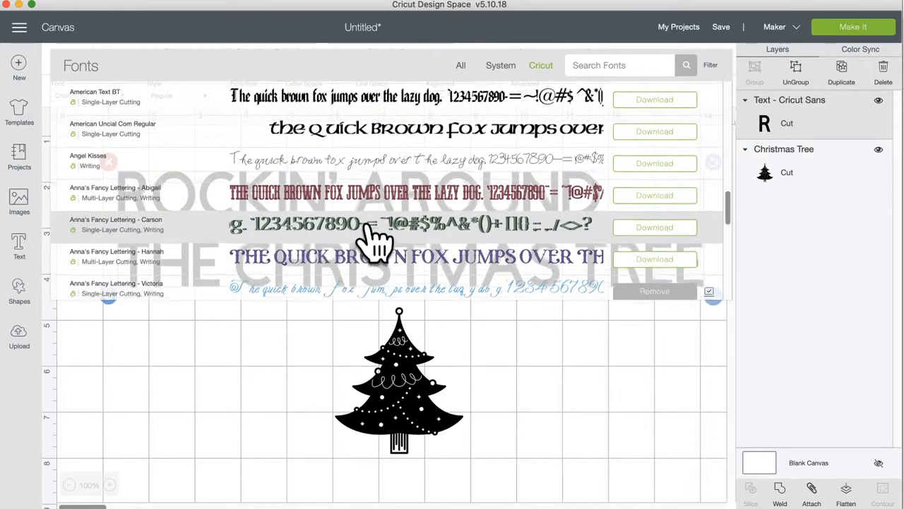
{"action": "scroll", "coordinate": [374, 240], "scroll_direction": "down", "scroll_amount": 1}
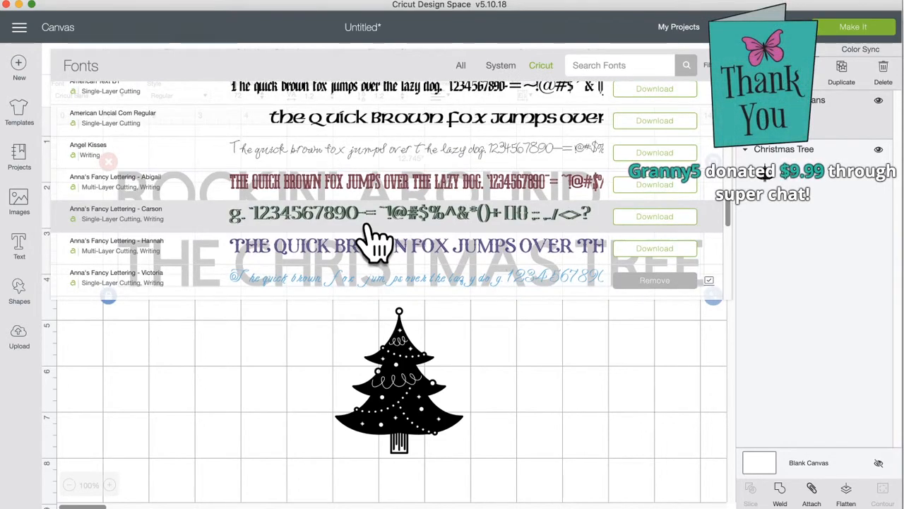
{"action": "scroll", "coordinate": [374, 241], "scroll_direction": "down", "scroll_amount": 2}
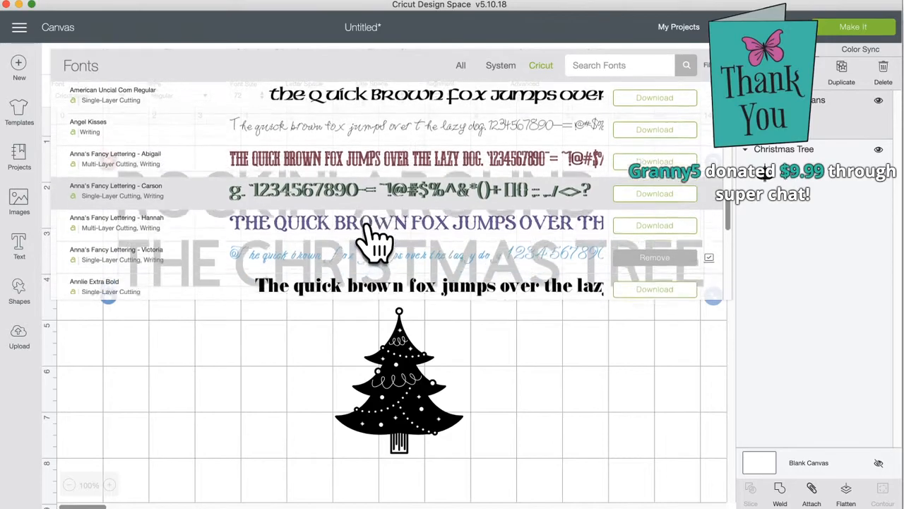
{"action": "scroll", "coordinate": [375, 241], "scroll_direction": "down", "scroll_amount": 1}
{"action": "scroll", "coordinate": [375, 240], "scroll_direction": "down", "scroll_amount": 1}
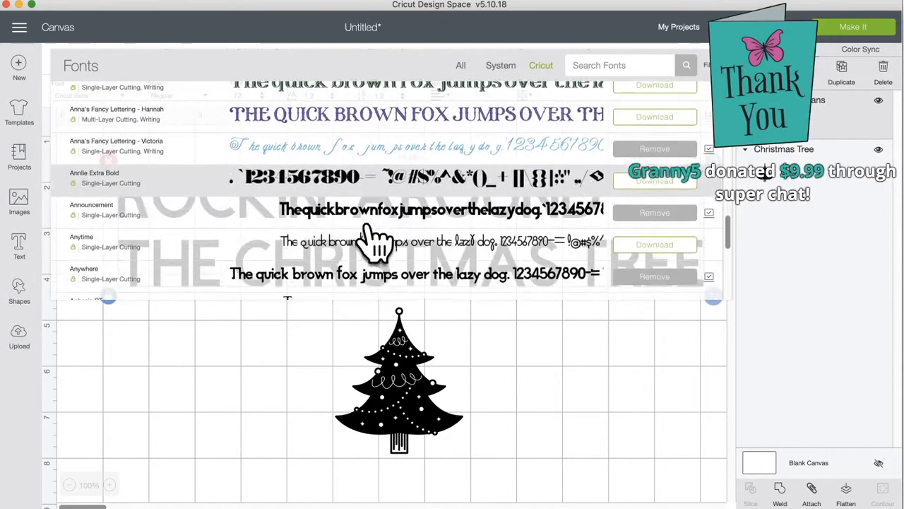
{"action": "scroll", "coordinate": [377, 236], "scroll_direction": "up", "scroll_amount": 1}
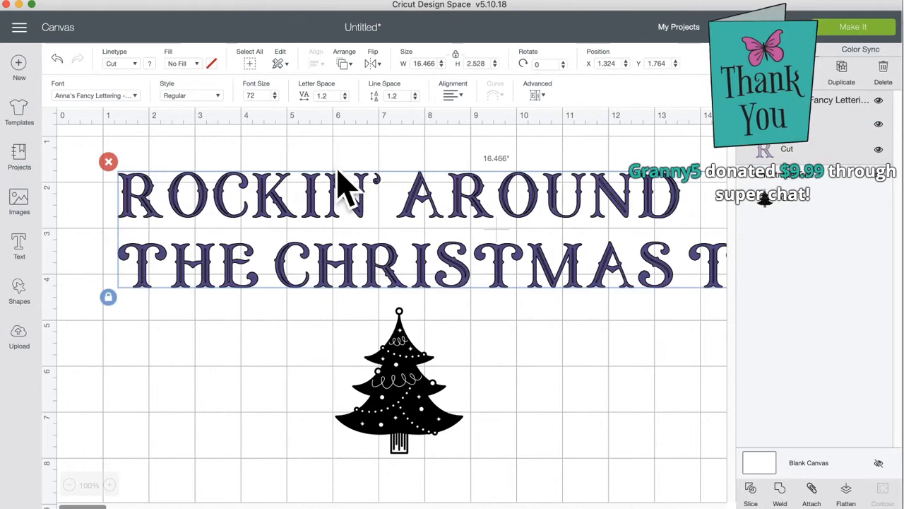
{"action": "left_click_drag", "start_coordinate": [335, 210], "coordinate": [299, 199]}
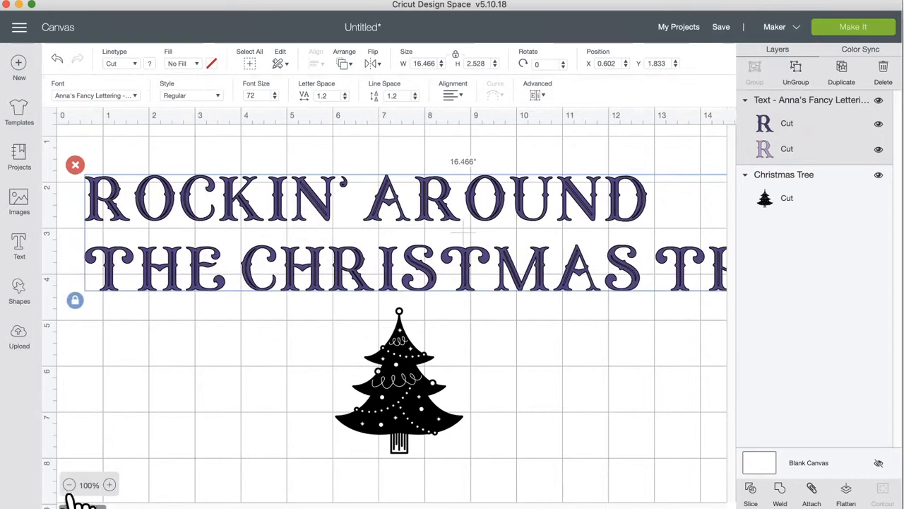
Step: Move the tree down-right and nudge the title to X 0.954, Y 2.444
{"action": "left_click", "coordinate": [69, 484]}
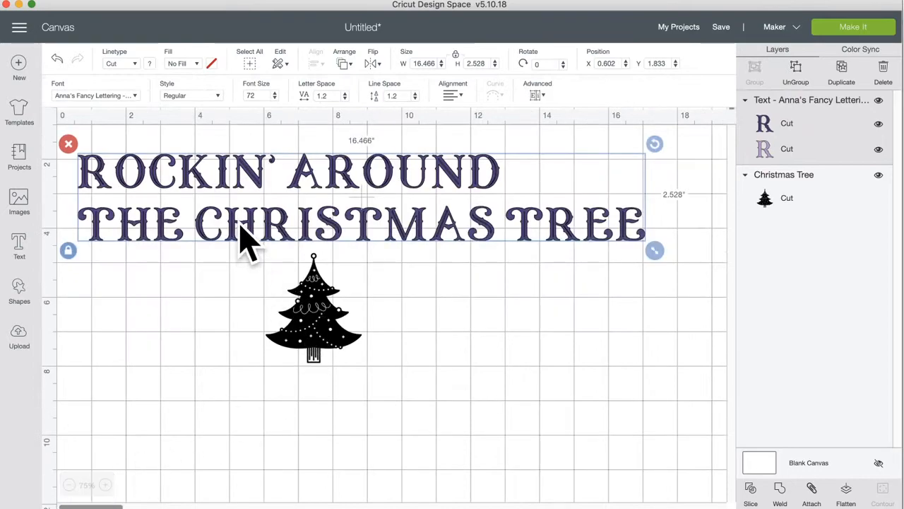
{"action": "left_click_drag", "start_coordinate": [313, 317], "coordinate": [347, 377]}
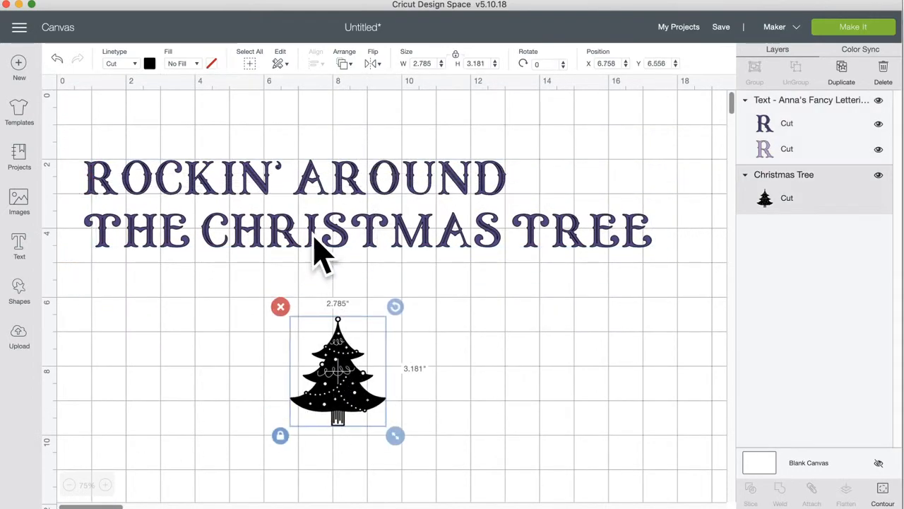
{"action": "left_click_drag", "start_coordinate": [321, 240], "coordinate": [328, 258]}
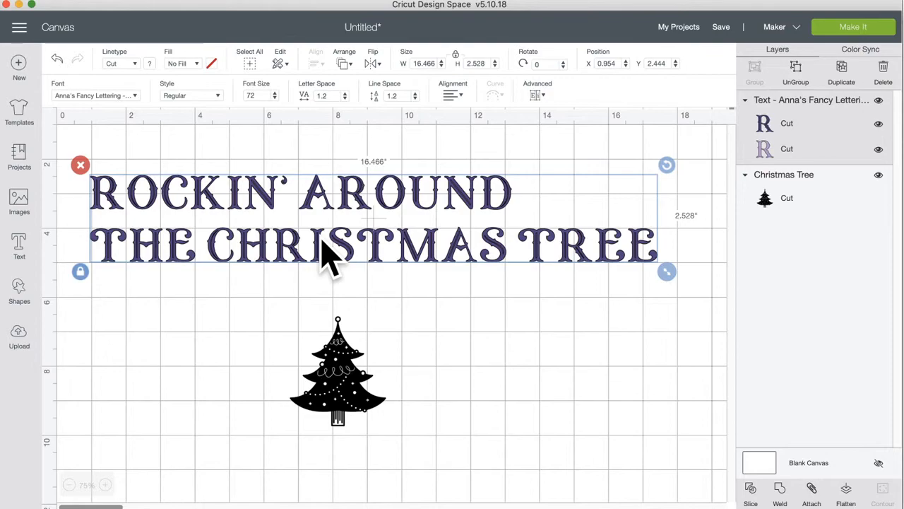
Step: Duplicate the title, move the copy down, and set its font to Old West - Flourish
{"action": "left_click", "coordinate": [842, 72]}
{"action": "left_click_drag", "start_coordinate": [389, 252], "coordinate": [406, 438]}
{"action": "left_click", "coordinate": [120, 96]}
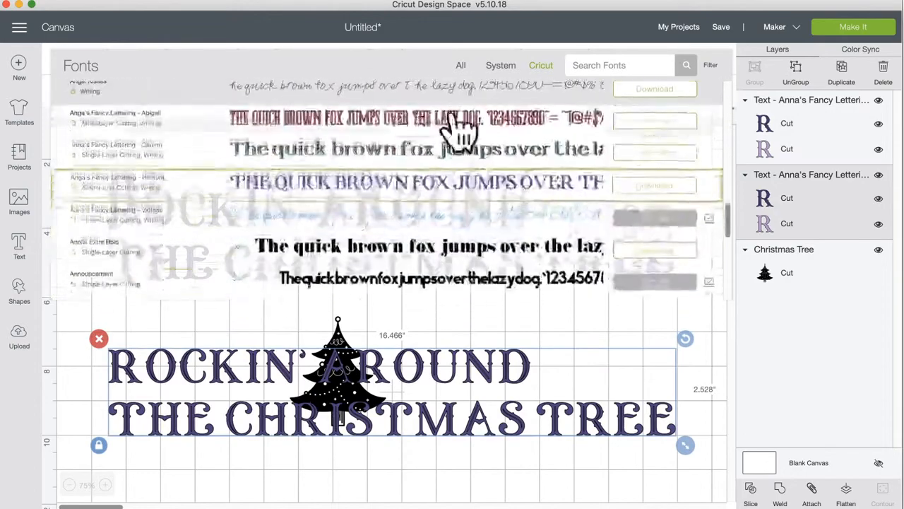
{"action": "left_click", "coordinate": [621, 64]}
{"action": "type", "text": "WEST"}
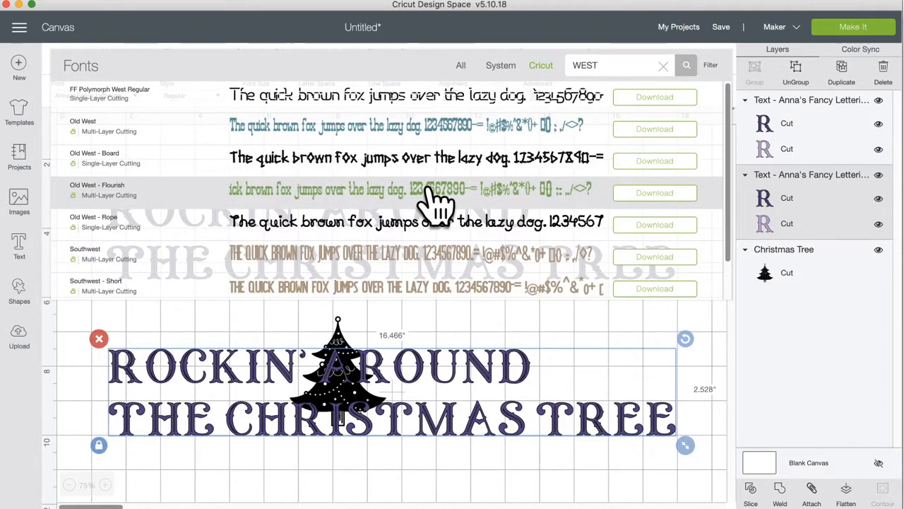
{"action": "left_click", "coordinate": [433, 201]}
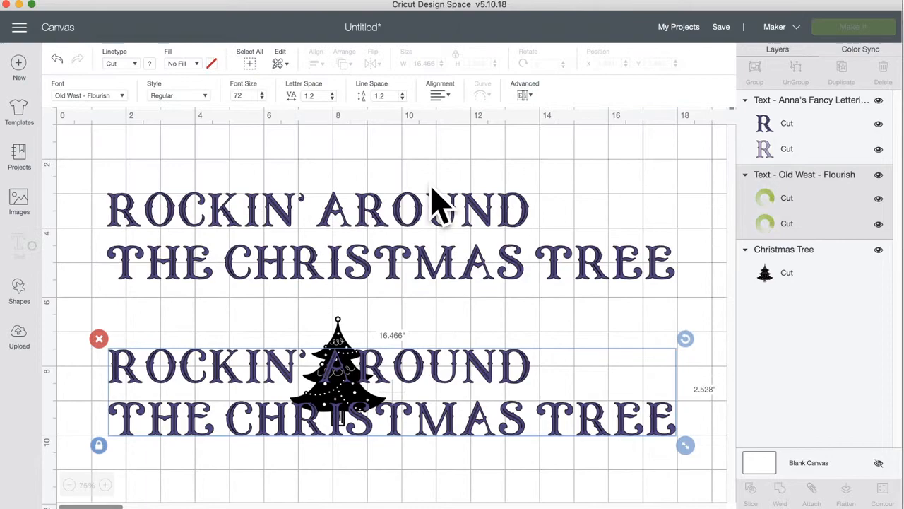
Step: Resize the green copy under the original, lower the tree, and place the title at X 1.787, Y 2.37
{"action": "left_click_drag", "start_coordinate": [413, 437], "coordinate": [430, 370]}
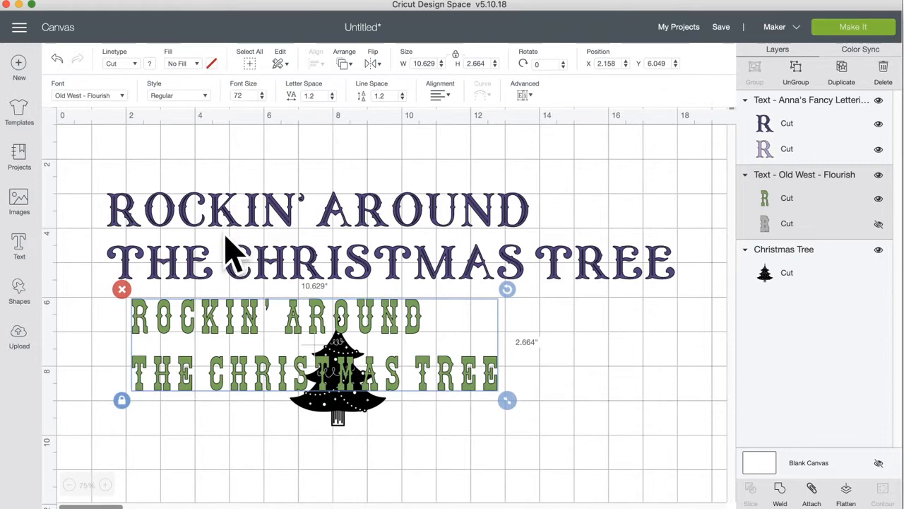
{"action": "left_click_drag", "start_coordinate": [323, 409], "coordinate": [431, 463]}
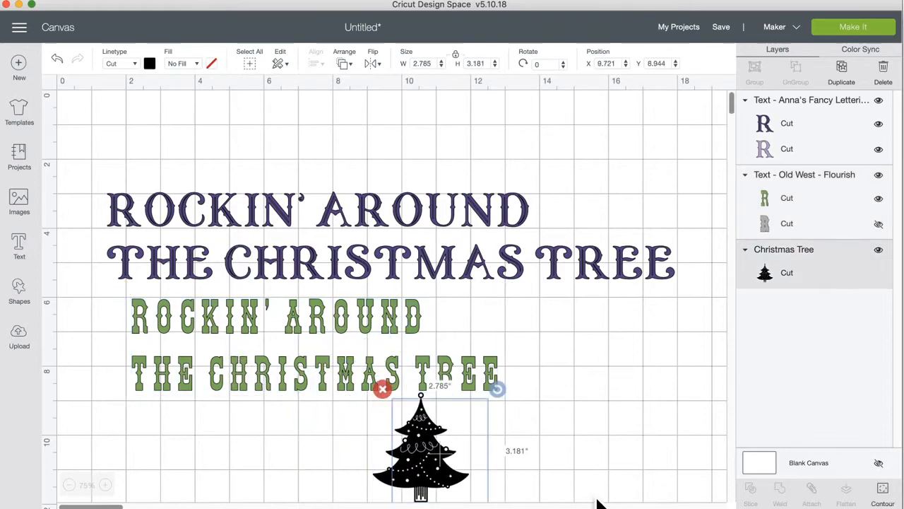
{"action": "left_click", "coordinate": [300, 373]}
{"action": "left_click_drag", "start_coordinate": [537, 409], "coordinate": [503, 422]}
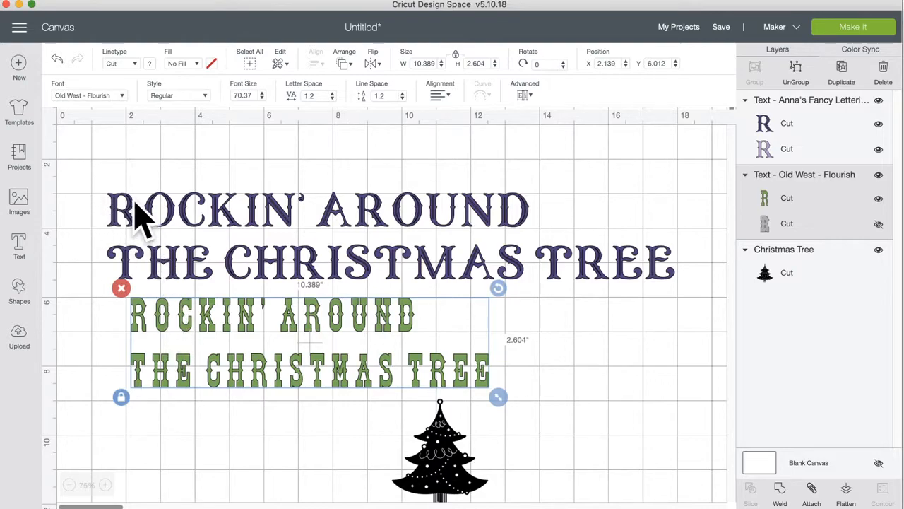
{"action": "left_click", "coordinate": [152, 212]}
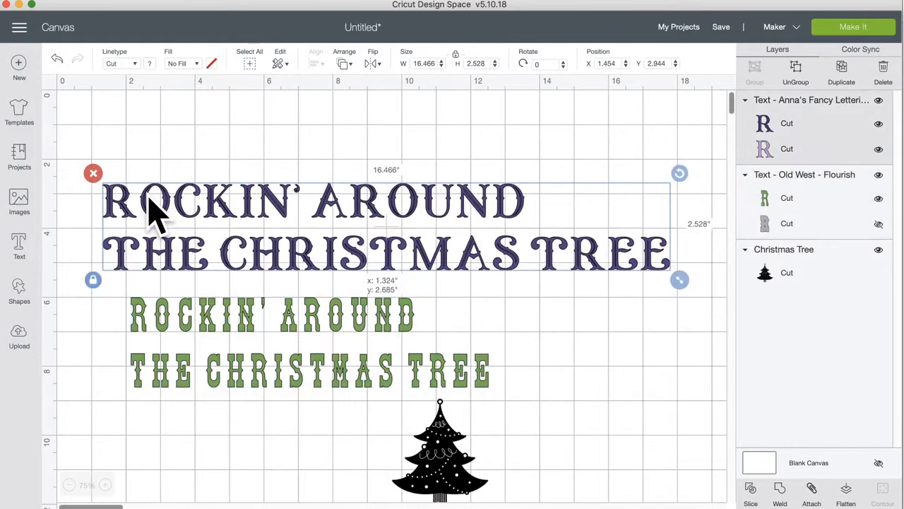
{"action": "left_click_drag", "start_coordinate": [153, 212], "coordinate": [157, 208]}
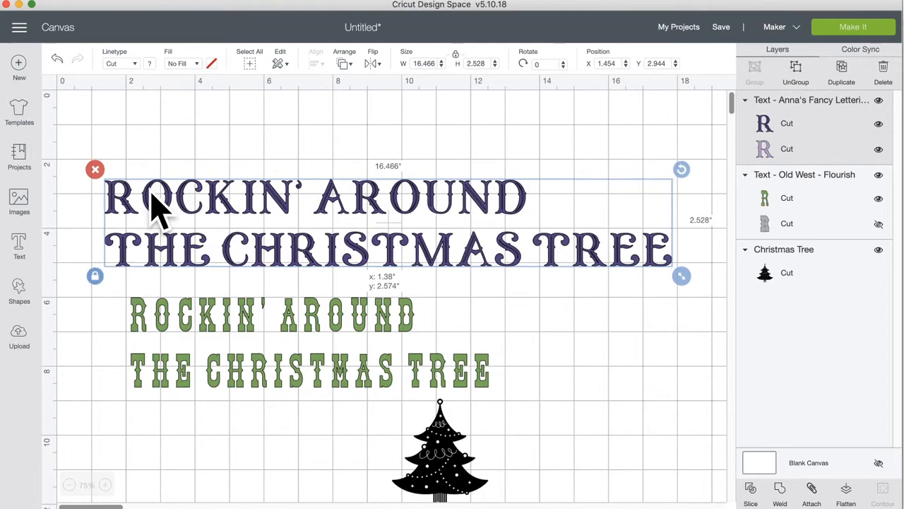
{"action": "left_click_drag", "start_coordinate": [152, 192], "coordinate": [161, 192]}
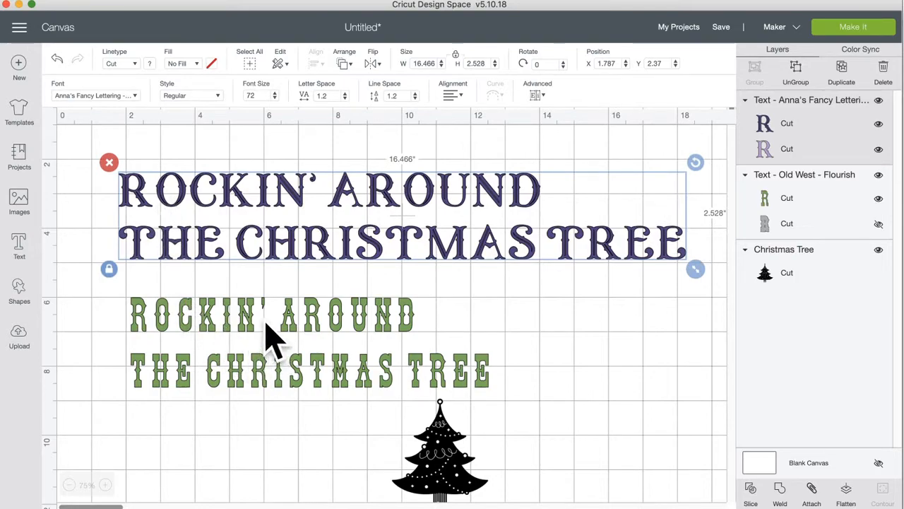
Step: Delete the green Old West - Flourish copy of the title
{"action": "right_click", "coordinate": [234, 312]}
{"action": "left_click", "coordinate": [199, 313]}
{"action": "left_click", "coordinate": [182, 319]}
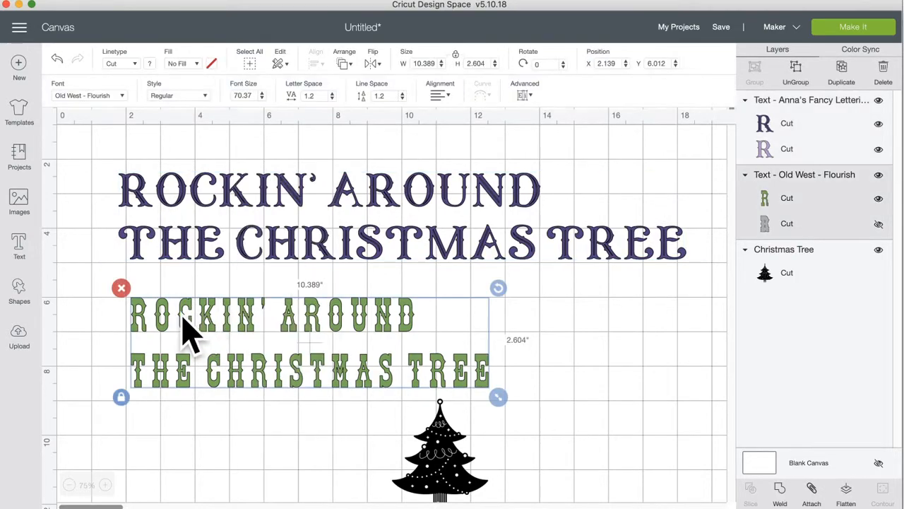
{"action": "left_click", "coordinate": [121, 289]}
Step: Search the purple title's font list for ANNA, leaving the font unchanged
{"action": "left_click", "coordinate": [161, 199]}
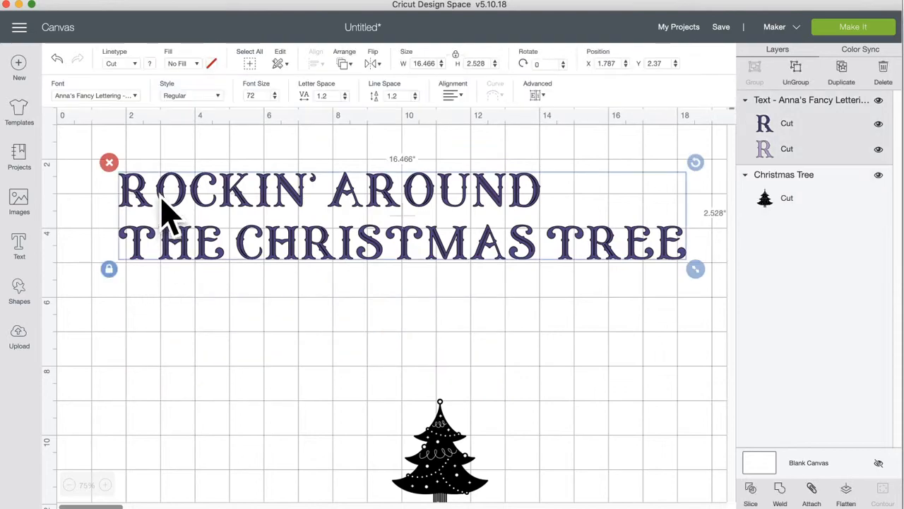
{"action": "left_click", "coordinate": [115, 95]}
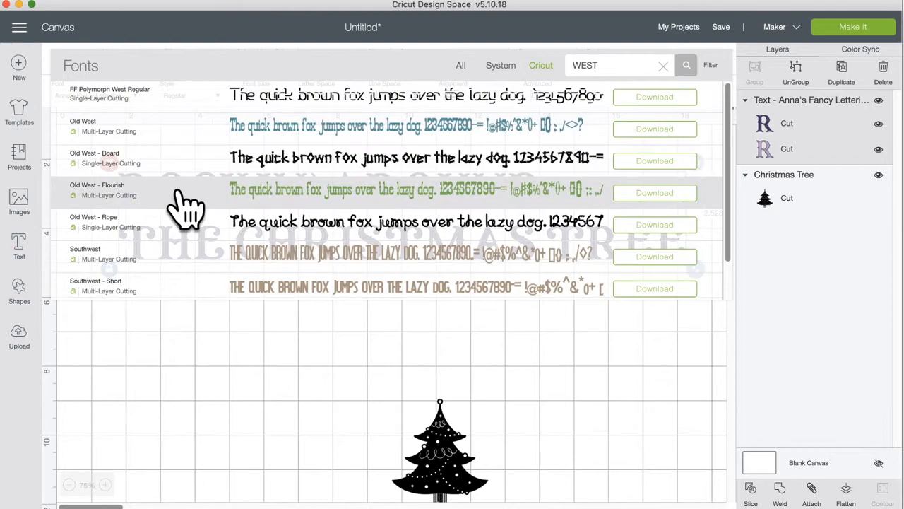
{"action": "double_click", "coordinate": [584, 65]}
{"action": "type", "text": "ANNA"}
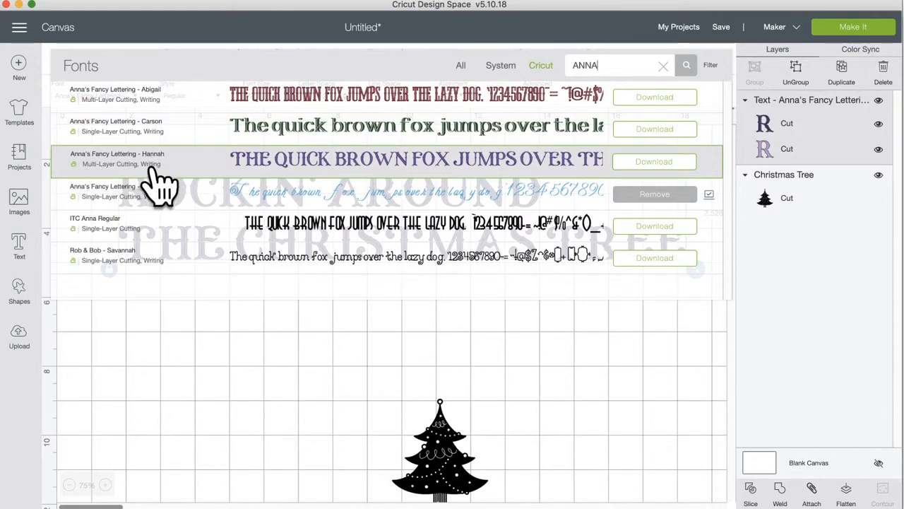
{"action": "left_click", "coordinate": [210, 381]}
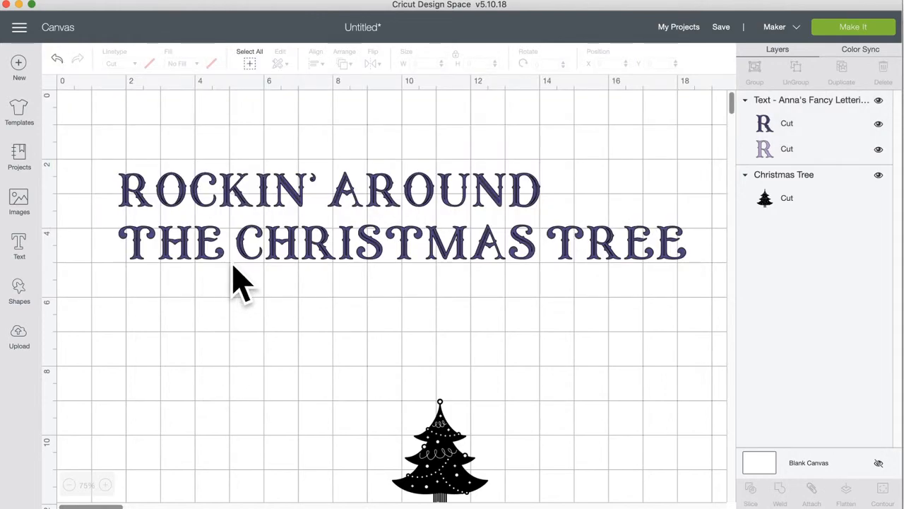
Step: Centre-align the title's two lines and lower it slightly to X 1.436, Y 2.889
{"action": "mouse_move", "coordinate": [250, 228]}
{"action": "left_mouse_down"}
{"action": "mouse_move", "coordinate": [255, 233]}
{"action": "mouse_move", "coordinate": [240, 228]}
{"action": "left_mouse_up"}
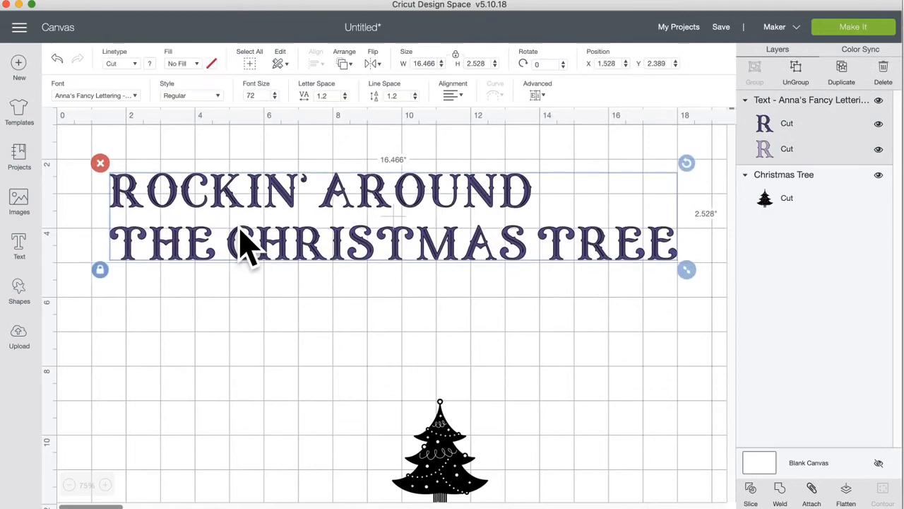
{"action": "left_click", "coordinate": [453, 95]}
{"action": "left_click", "coordinate": [453, 127]}
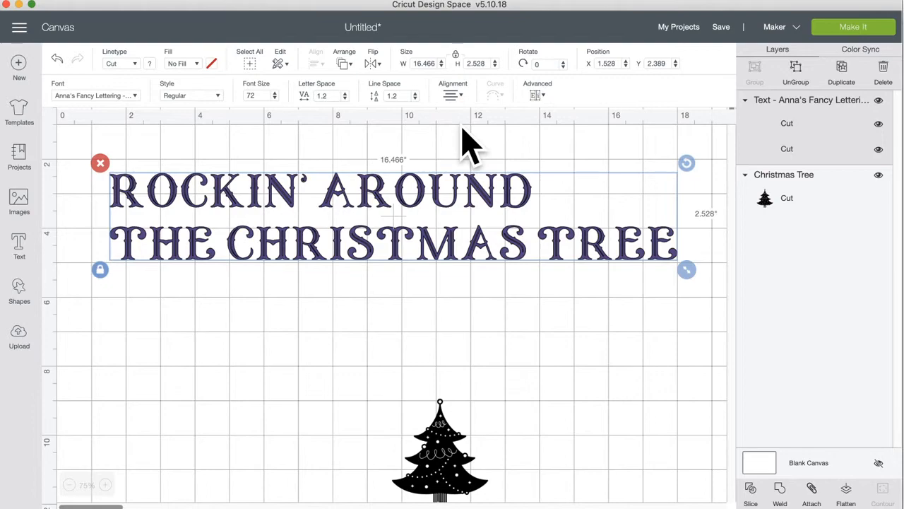
{"action": "left_click_drag", "start_coordinate": [389, 202], "coordinate": [396, 209]}
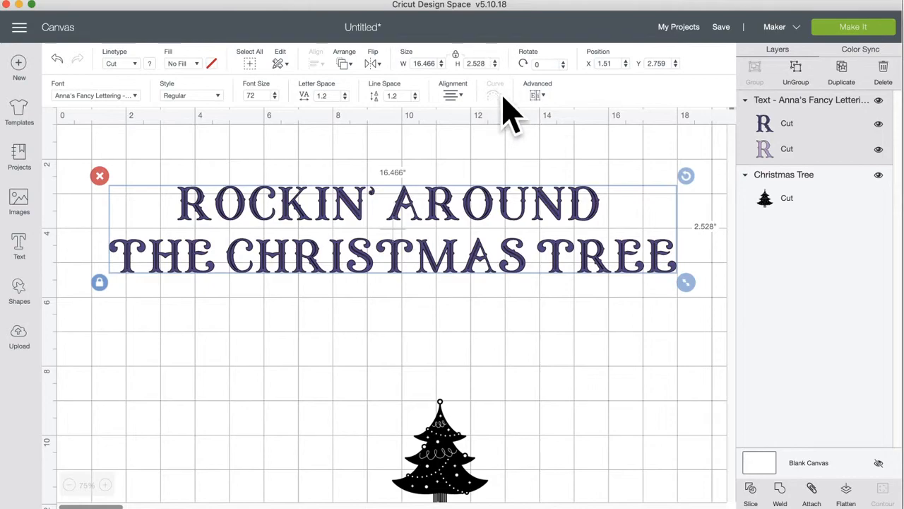
{"action": "left_click_drag", "start_coordinate": [401, 199], "coordinate": [399, 205]}
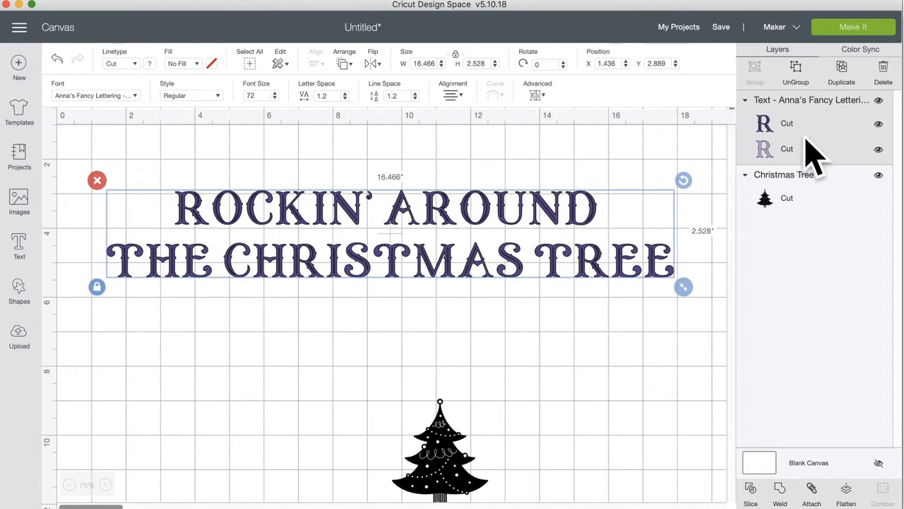
{"action": "left_click", "coordinate": [878, 149]}
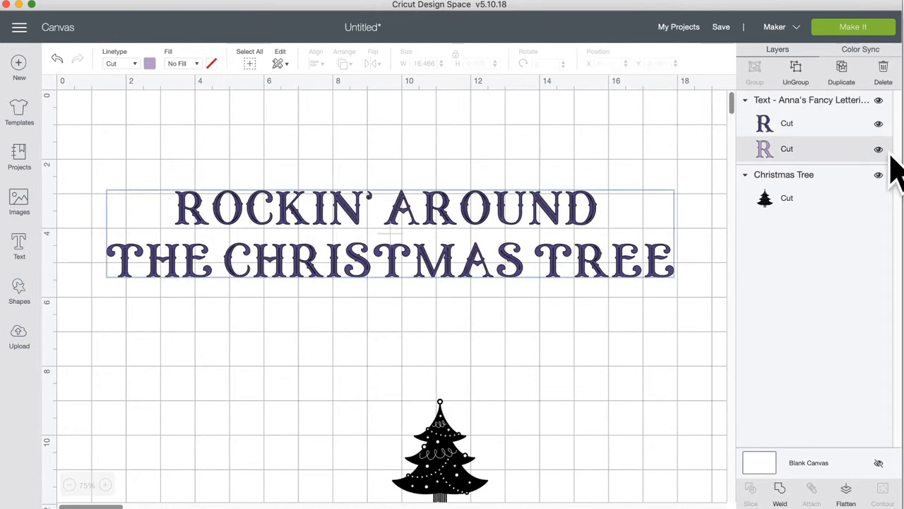
{"action": "left_click", "coordinate": [879, 150]}
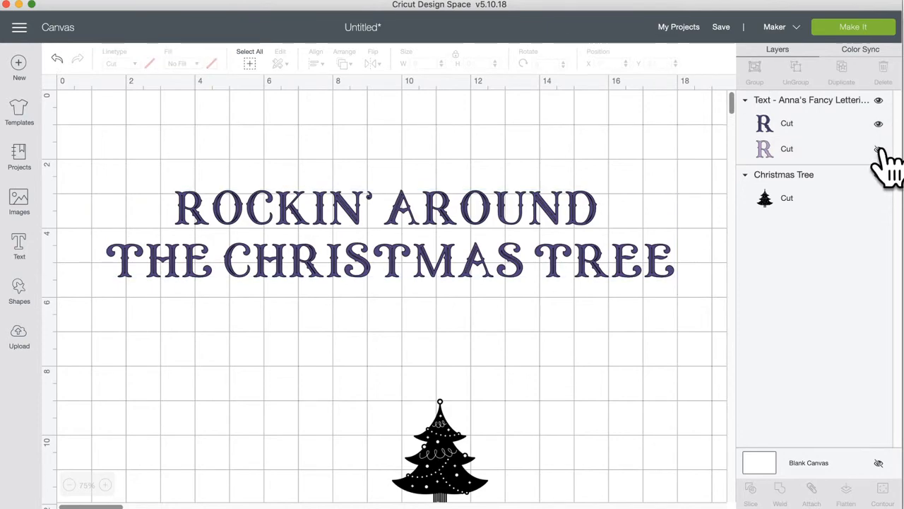
{"action": "left_click", "coordinate": [106, 485]}
{"action": "left_click", "coordinate": [108, 485]}
{"action": "left_click", "coordinate": [109, 484]}
{"action": "scroll", "coordinate": [283, 468], "scroll_direction": "down", "scroll_amount": 5}
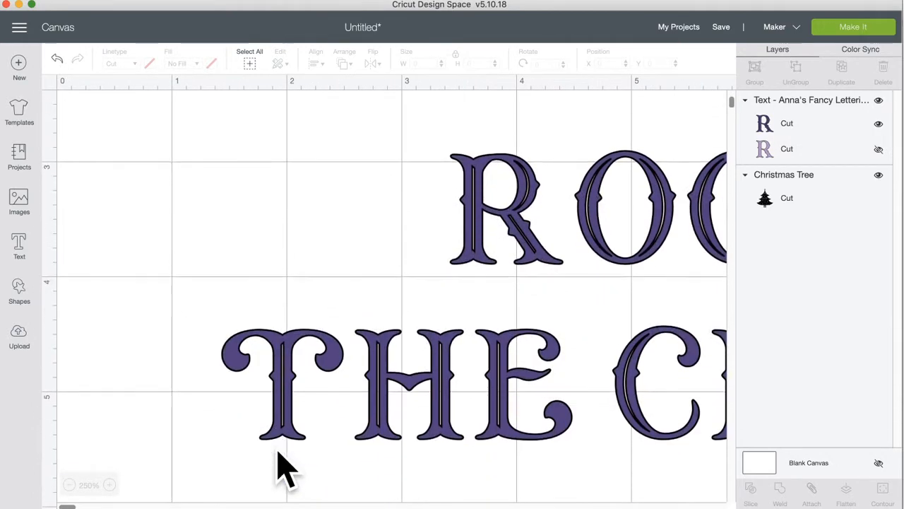
{"action": "scroll", "coordinate": [283, 468], "scroll_direction": "right", "scroll_amount": 10}
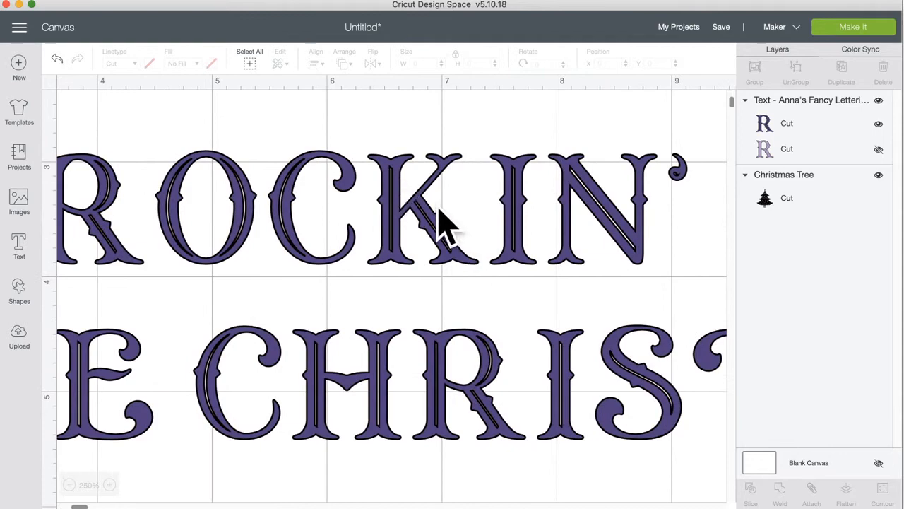
{"action": "left_click", "coordinate": [878, 100]}
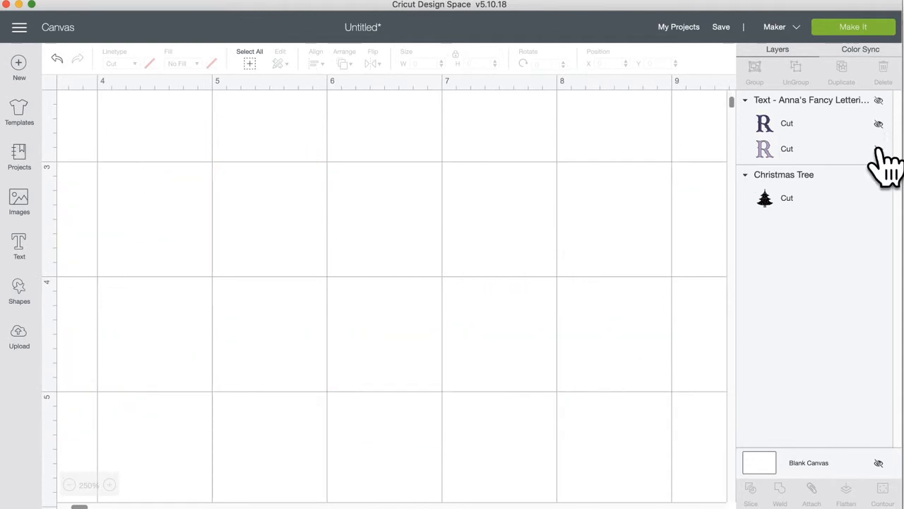
{"action": "left_click", "coordinate": [878, 149]}
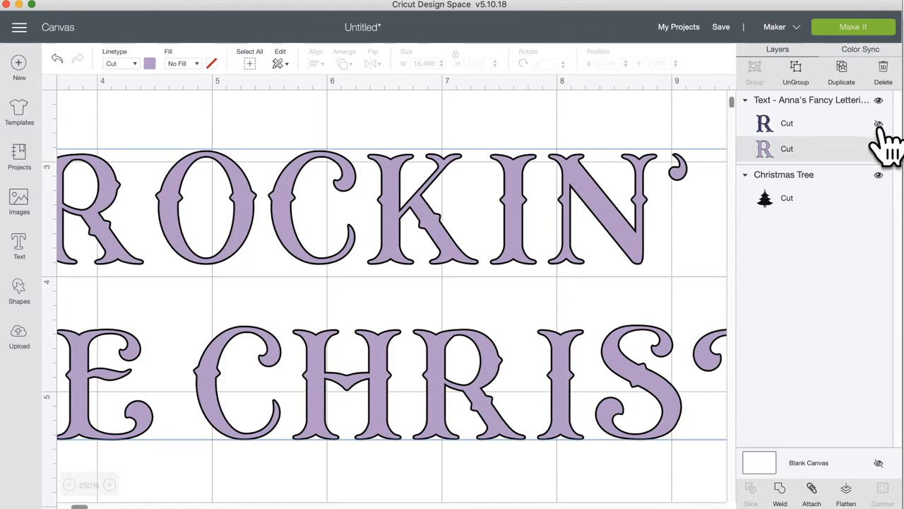
{"action": "left_click", "coordinate": [878, 124]}
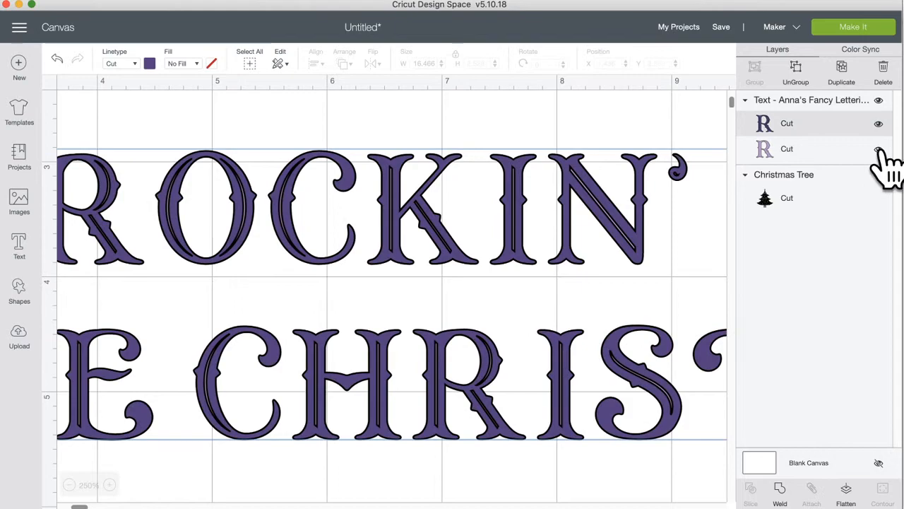
{"action": "left_click", "coordinate": [878, 149]}
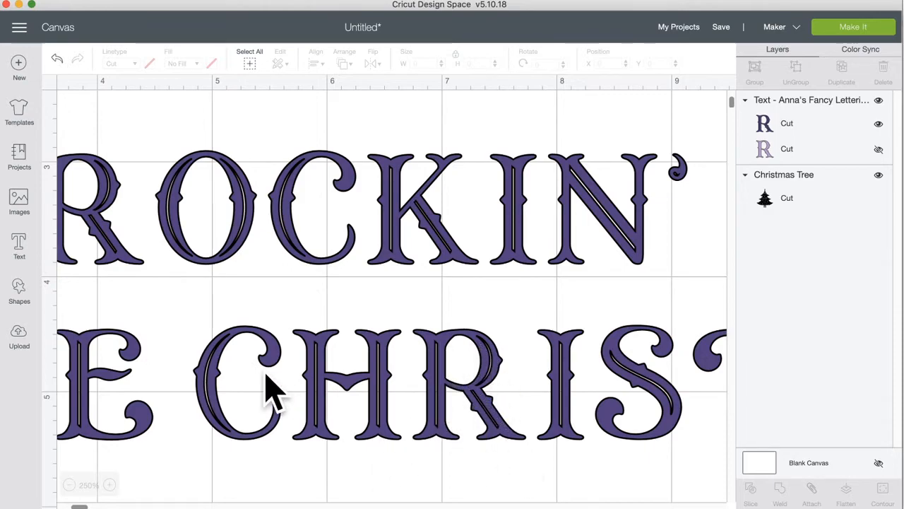
{"action": "scroll", "coordinate": [273, 384], "scroll_direction": "left", "scroll_amount": 8}
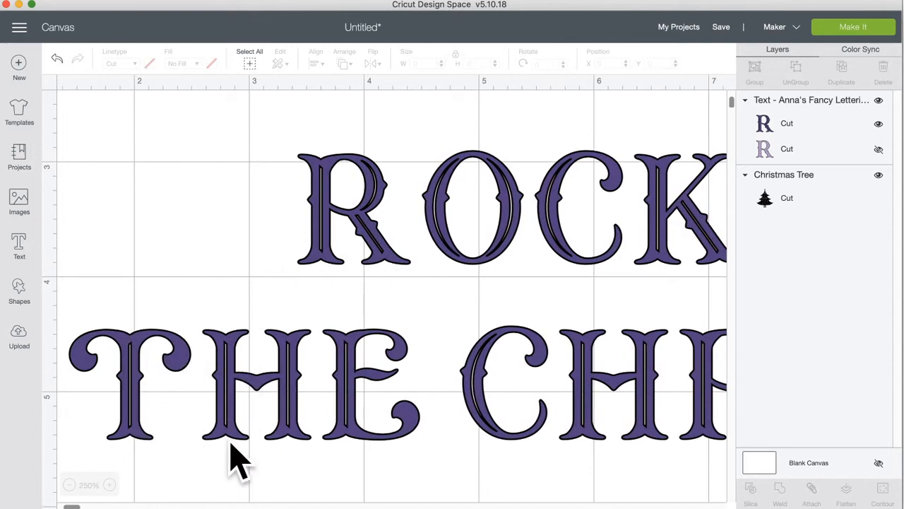
Step: Move the tree up and left, and shift the title text down and right
{"action": "left_click", "coordinate": [69, 484]}
{"action": "left_click", "coordinate": [69, 485]}
{"action": "left_click", "coordinate": [68, 484]}
{"action": "left_click", "coordinate": [68, 485]}
{"action": "left_click_drag", "start_coordinate": [541, 429], "coordinate": [398, 340]}
{"action": "scroll", "coordinate": [399, 339], "scroll_direction": "up", "scroll_amount": 5}
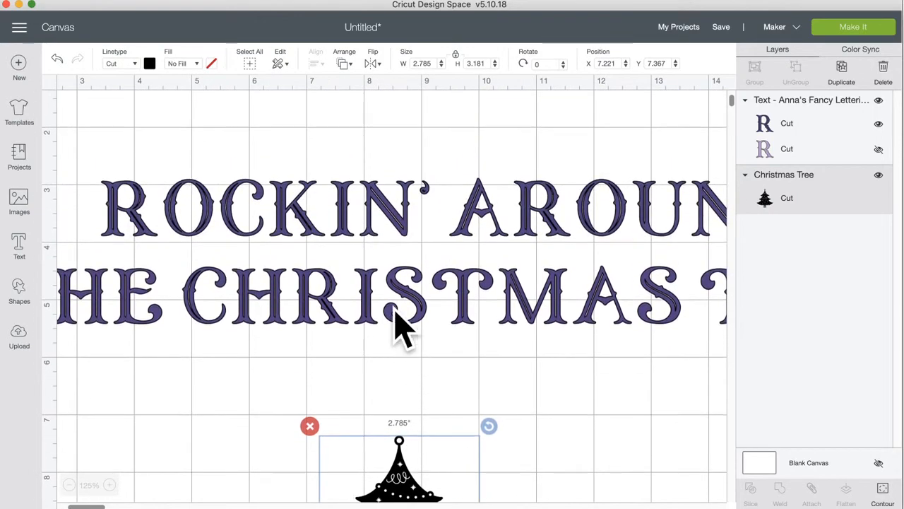
{"action": "left_click_drag", "start_coordinate": [363, 295], "coordinate": [382, 311]}
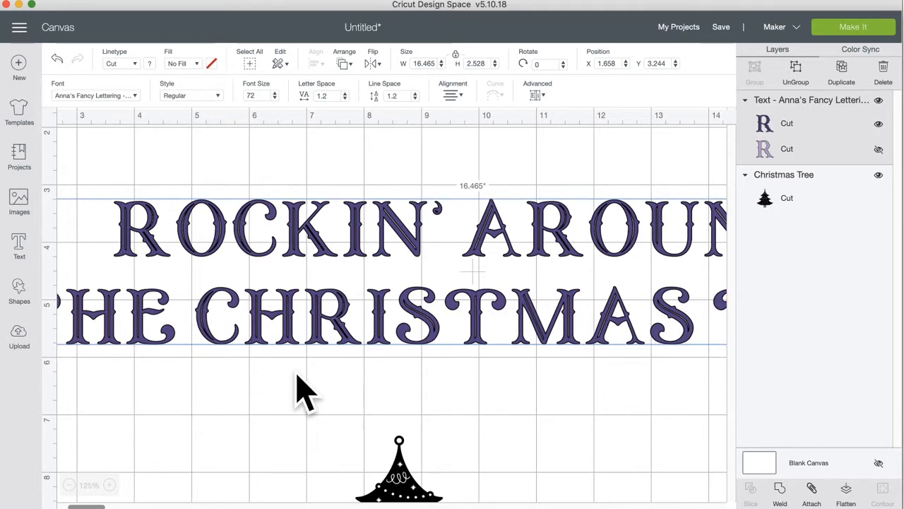
Step: Check the title's font list without changing it, then select a colour layer
{"action": "left_click", "coordinate": [113, 95]}
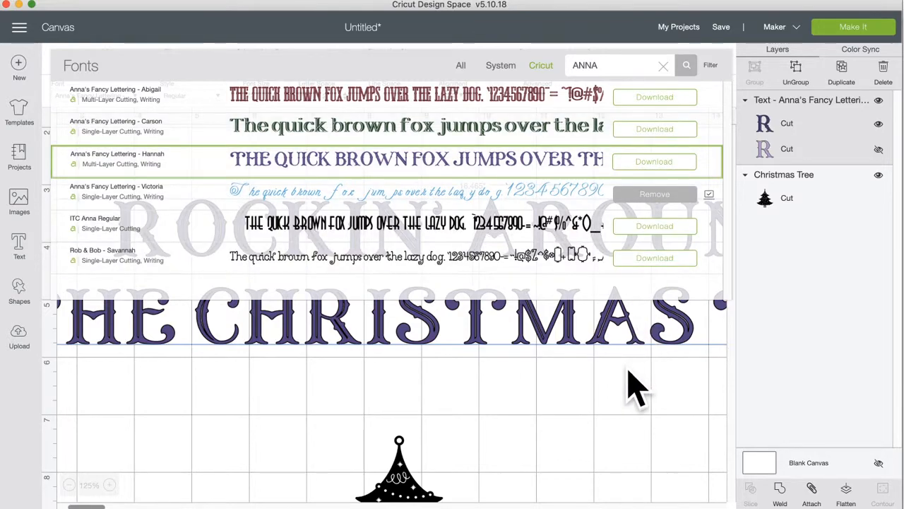
{"action": "left_click", "coordinate": [613, 410]}
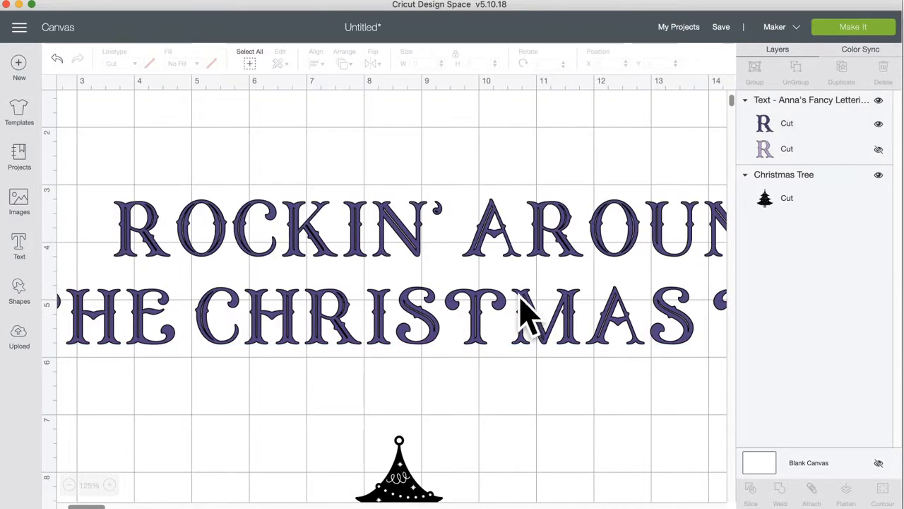
{"action": "left_click", "coordinate": [875, 149]}
Step: Hide the title's dark Cut layer so the lettering shows light purple, nudging it right
{"action": "left_click", "coordinate": [878, 125]}
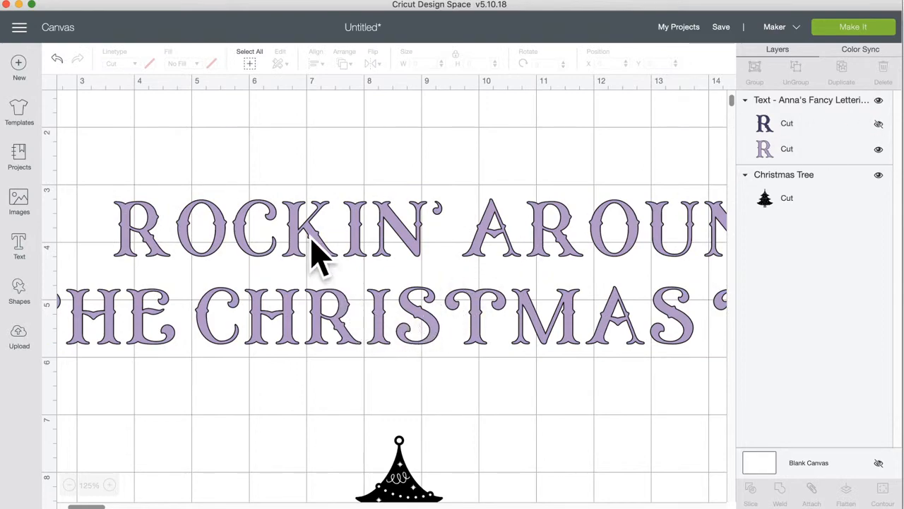
{"action": "left_click_drag", "start_coordinate": [300, 235], "coordinate": [305, 233]}
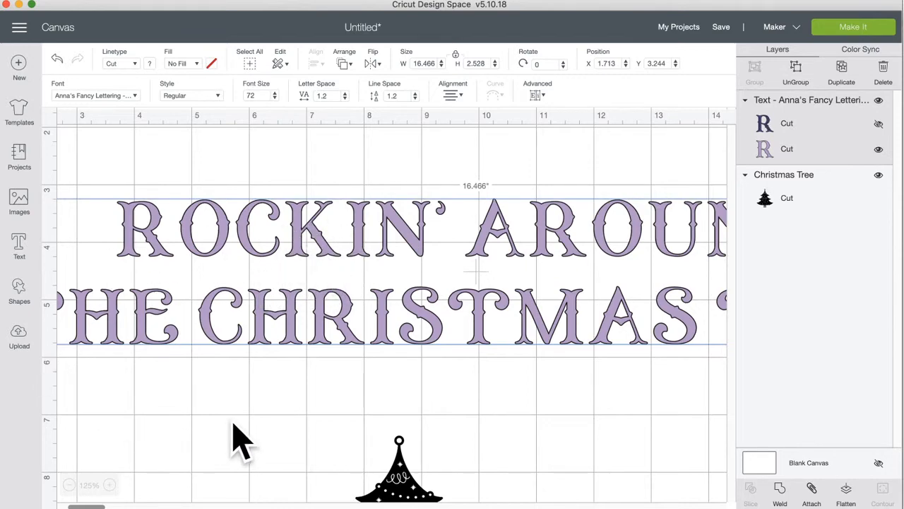
{"action": "left_click", "coordinate": [70, 484]}
{"action": "left_click", "coordinate": [70, 484]}
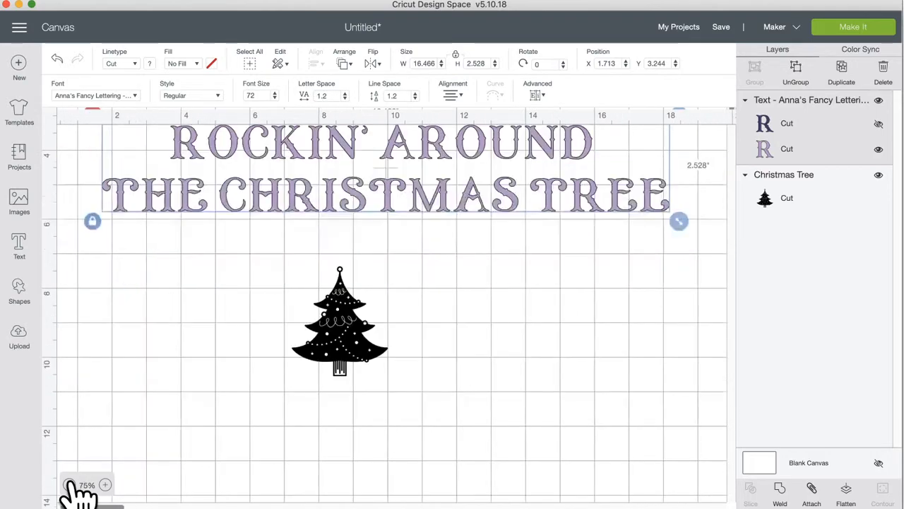
{"action": "left_click", "coordinate": [70, 485]}
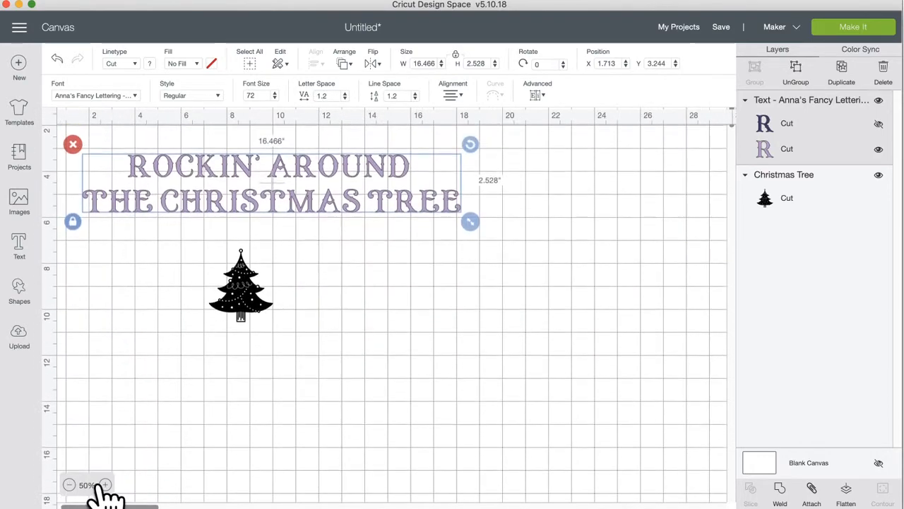
{"action": "left_click", "coordinate": [104, 485]}
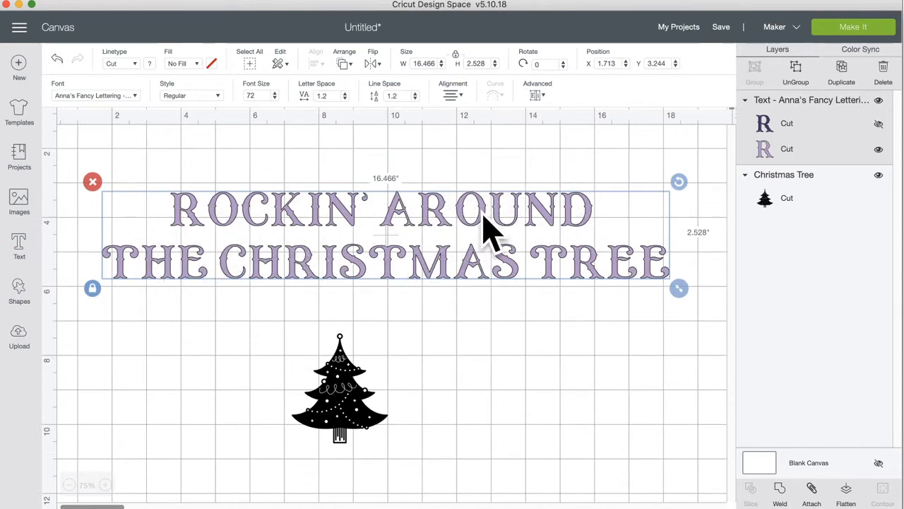
Step: Ungroup the title into two Text layers and move the light one to X 1.658, Y 3.3
{"action": "left_click", "coordinate": [538, 97]}
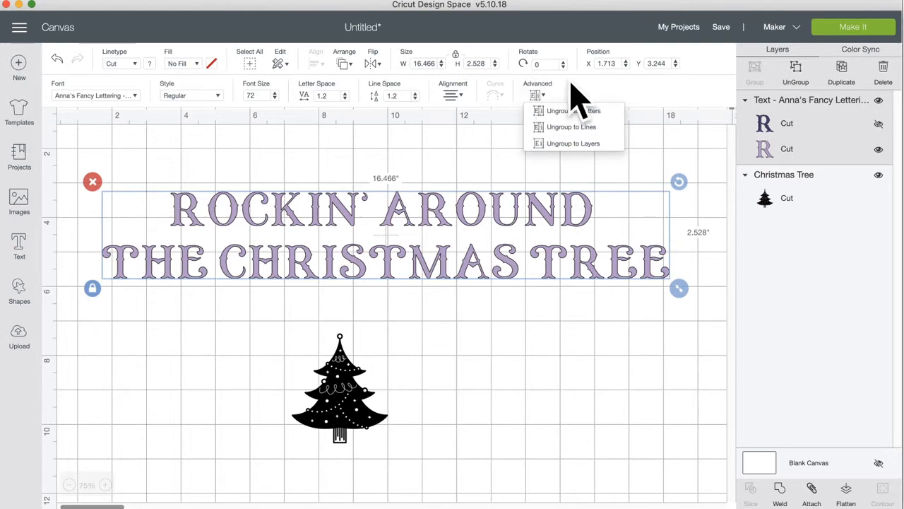
{"action": "left_click", "coordinate": [516, 360]}
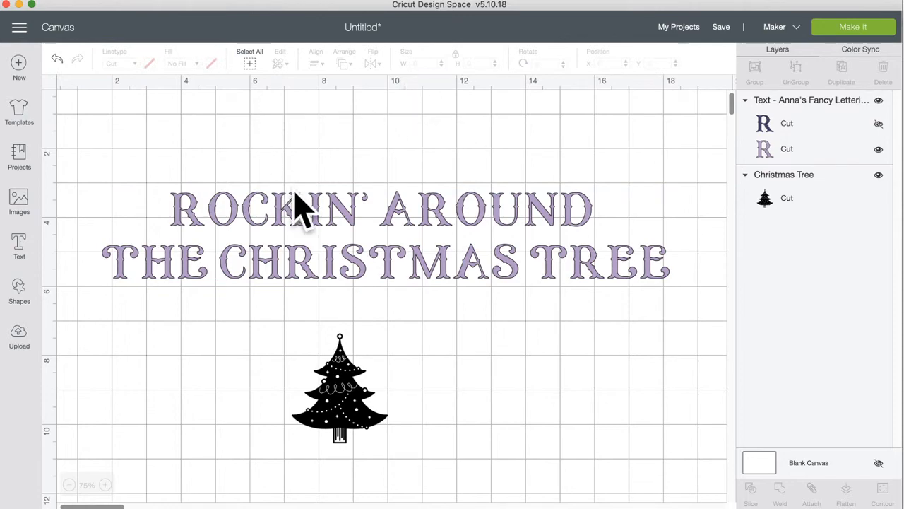
{"action": "left_click", "coordinate": [335, 209]}
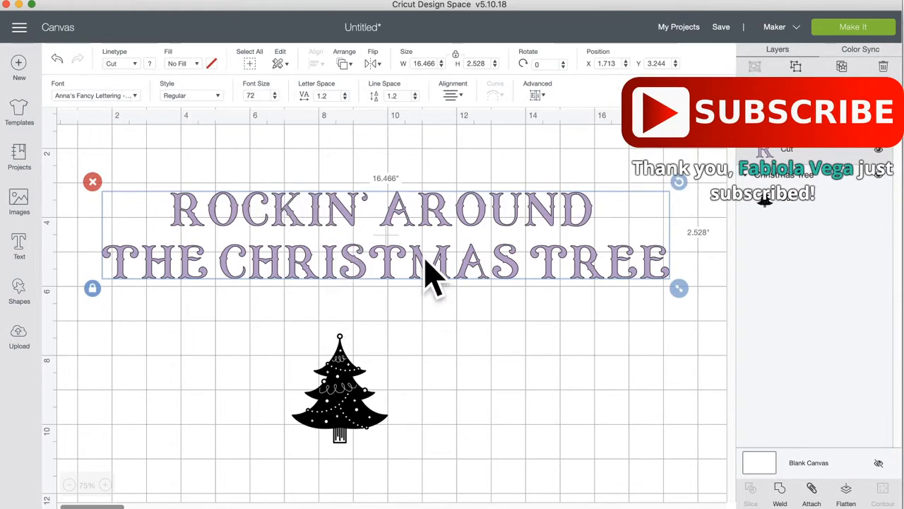
{"action": "left_click", "coordinate": [804, 65]}
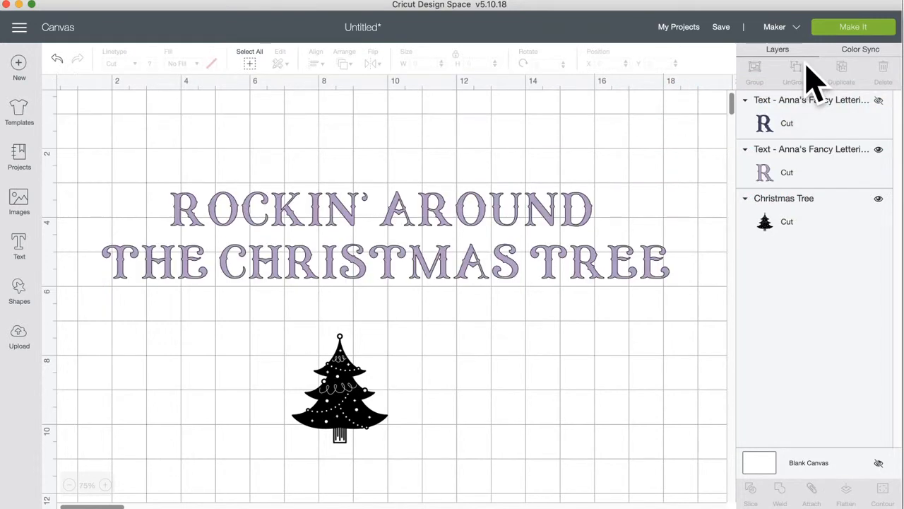
{"action": "left_click", "coordinate": [395, 219]}
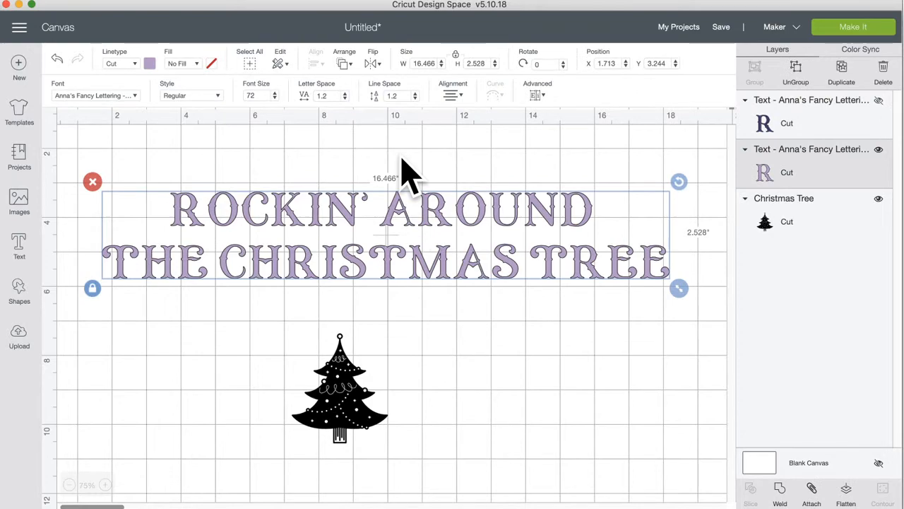
{"action": "left_click_drag", "start_coordinate": [401, 203], "coordinate": [404, 206]}
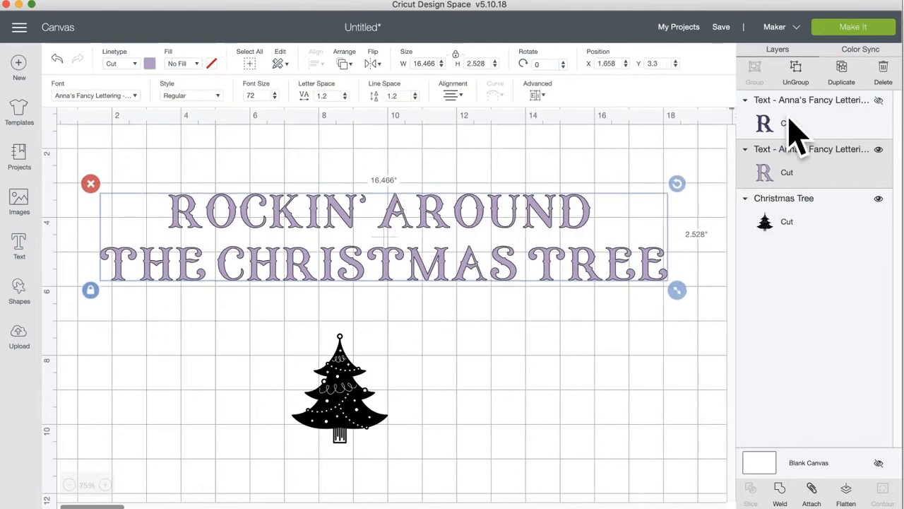
Step: Ungroup the light purple title into individual letter layers
{"action": "left_click", "coordinate": [795, 72]}
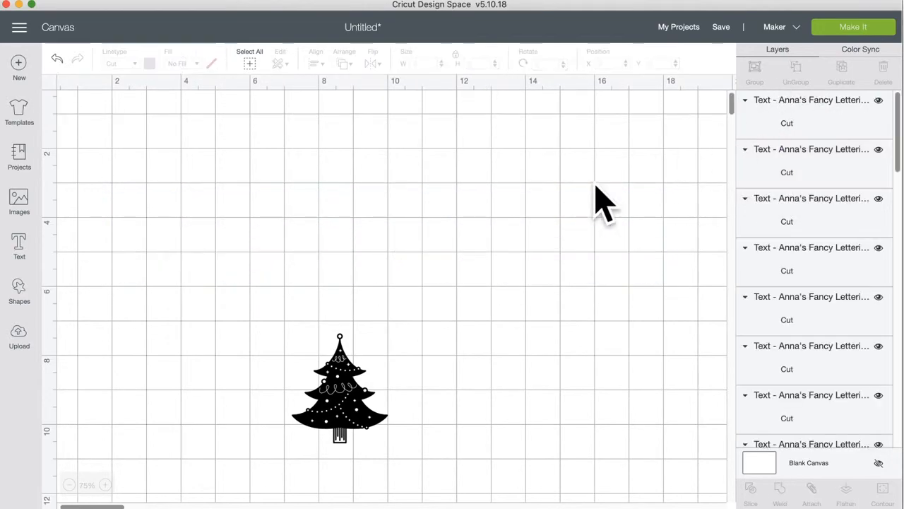
{"action": "left_click", "coordinate": [395, 216]}
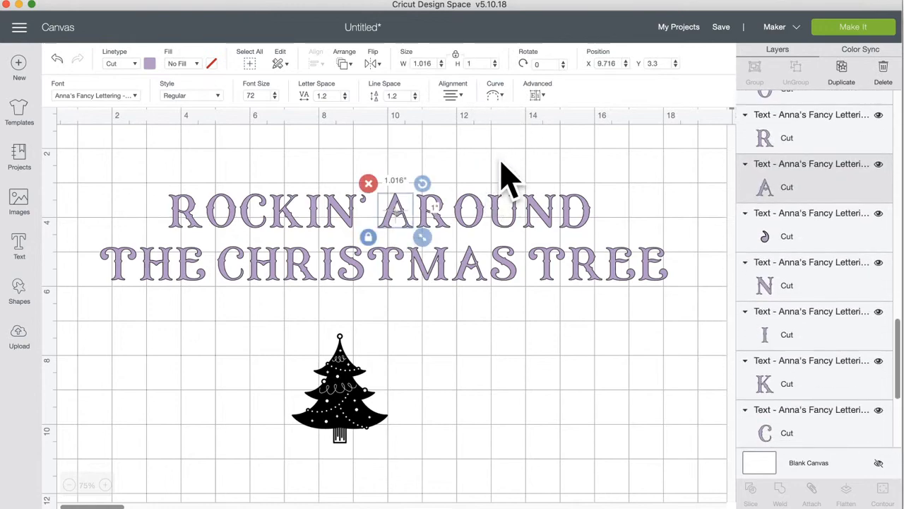
{"action": "left_click", "coordinate": [503, 164]}
Step: Change the Curve diameter on the R of AROUND, then select the A
{"action": "left_click", "coordinate": [444, 215]}
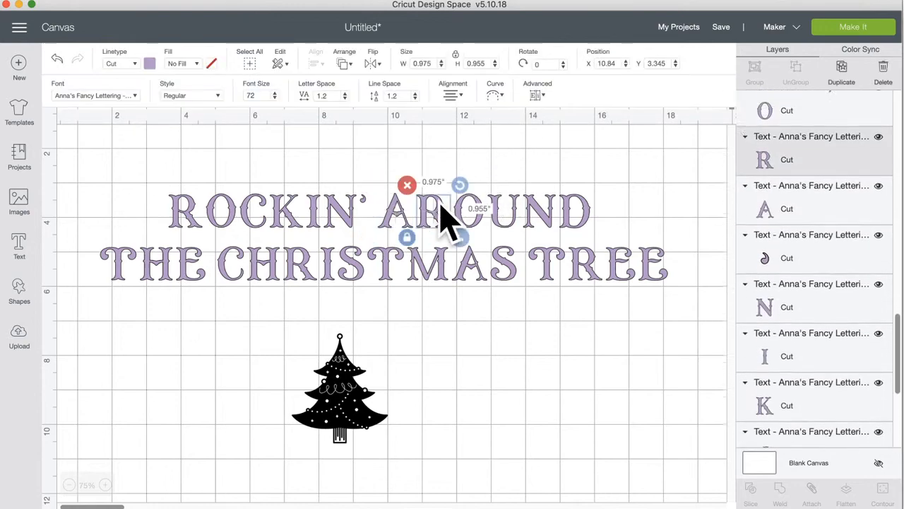
{"action": "left_click", "coordinate": [495, 95]}
{"action": "left_click_drag", "start_coordinate": [471, 132], "coordinate": [443, 134]}
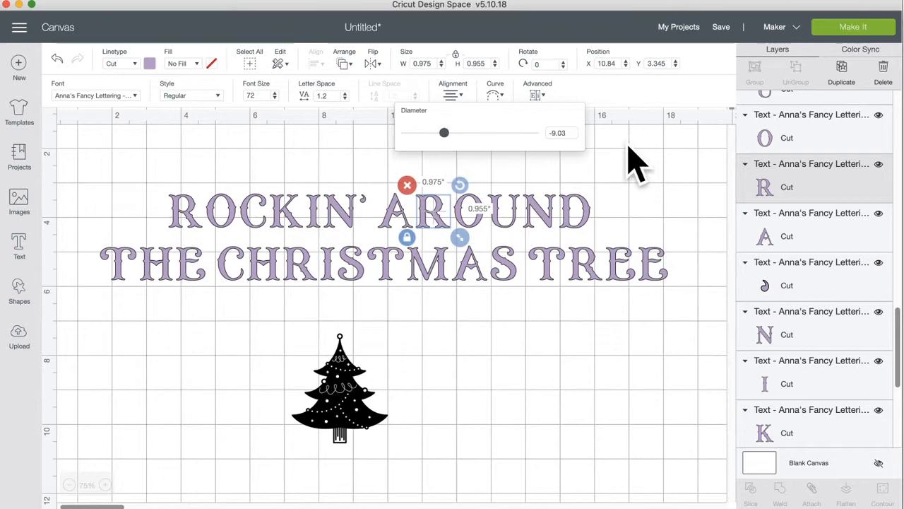
{"action": "left_click", "coordinate": [635, 163]}
{"action": "left_click", "coordinate": [394, 212]}
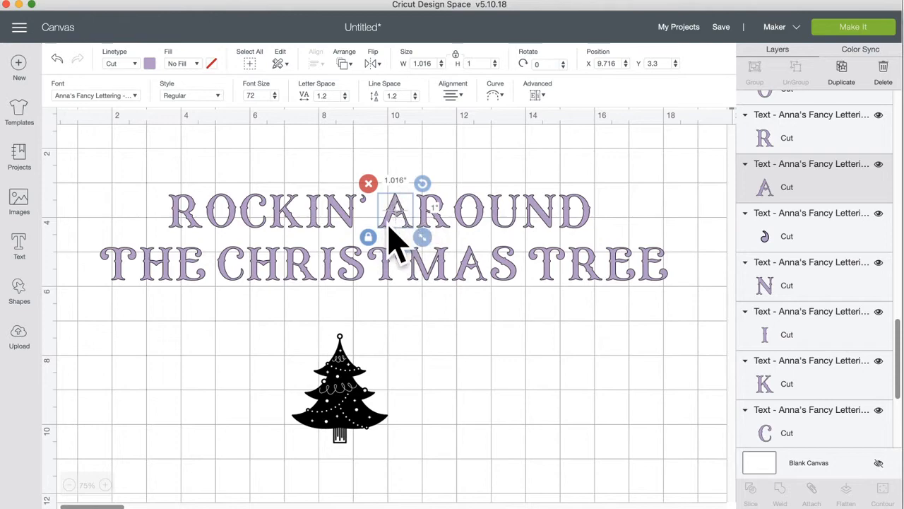
Step: Undo the last four changes, reverting the title's letter split, move and colour-layer separation
{"action": "left_click", "coordinate": [612, 167]}
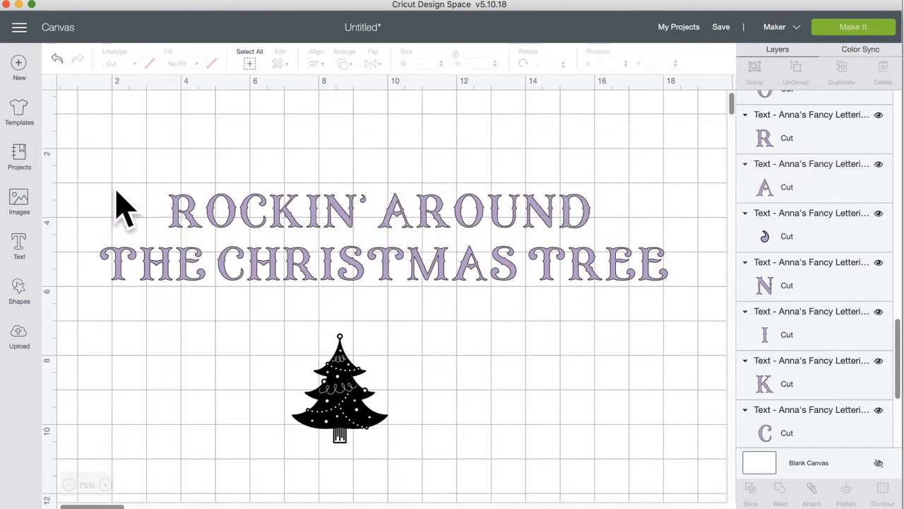
{"action": "left_click", "coordinate": [57, 60]}
{"action": "left_click", "coordinate": [57, 60]}
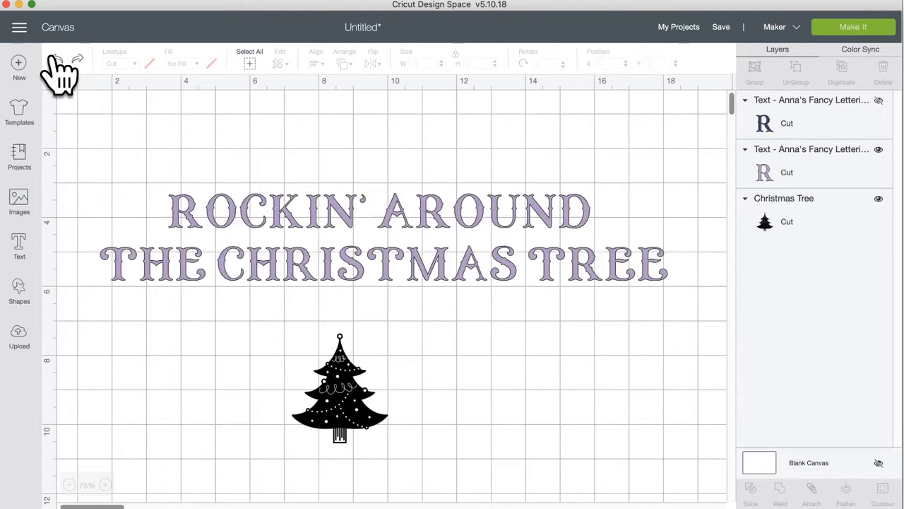
{"action": "left_click", "coordinate": [56, 60]}
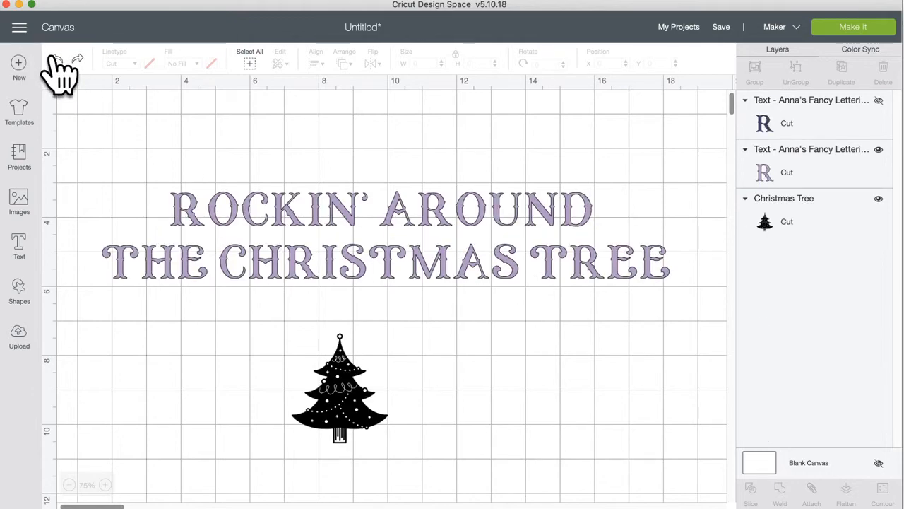
{"action": "left_click", "coordinate": [56, 60]}
Step: Ungroup the title to lines, giving separate ROCKIN' AROUND and THE CHRISTMAS TREE layers
{"action": "left_click", "coordinate": [316, 210]}
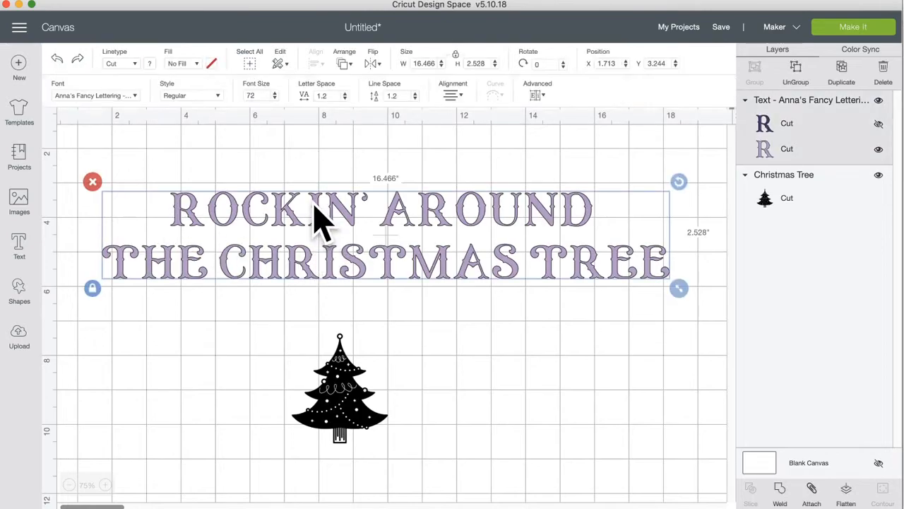
{"action": "left_click", "coordinate": [536, 94]}
{"action": "left_click", "coordinate": [566, 128]}
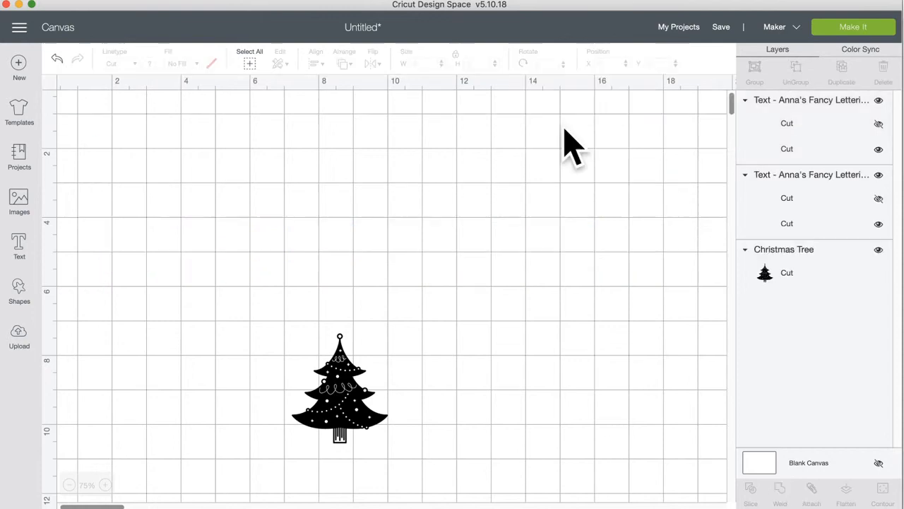
{"action": "left_click", "coordinate": [393, 269]}
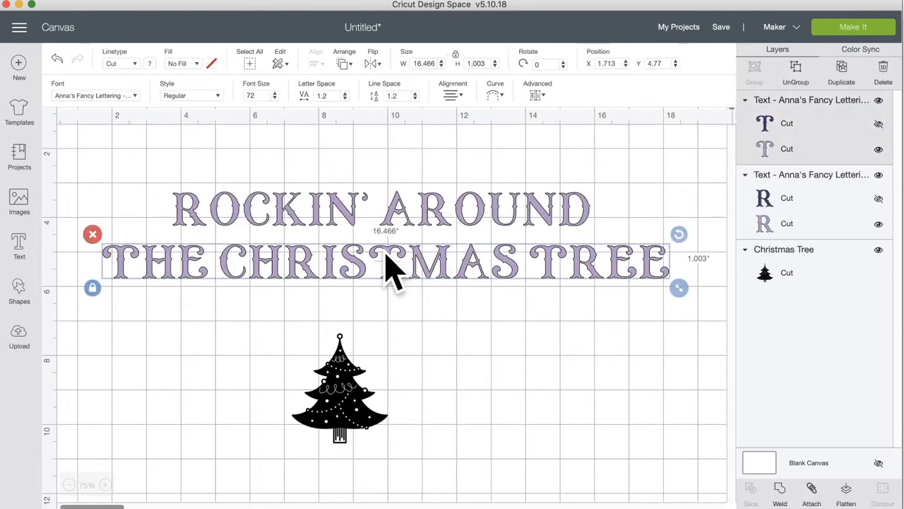
{"action": "left_click", "coordinate": [401, 218]}
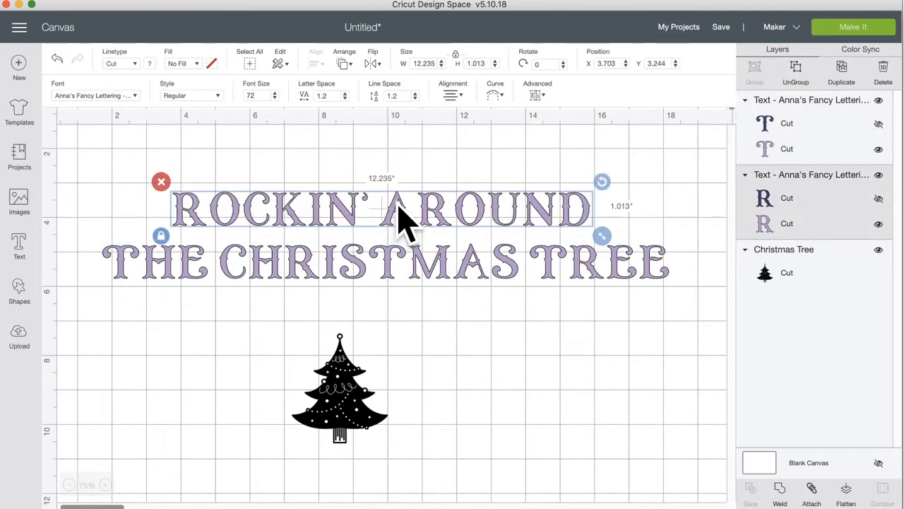
Step: Arch ROCKIN' AROUND with a curve diameter of about 12.6 and drop THE CHRISTMAS TREE to the canvas bottom
{"action": "left_click", "coordinate": [493, 97]}
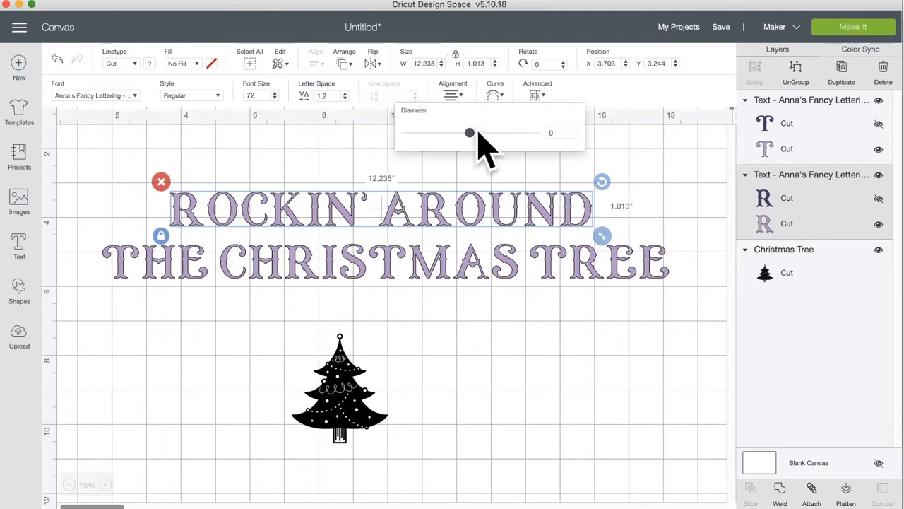
{"action": "left_click_drag", "start_coordinate": [470, 133], "coordinate": [511, 134]}
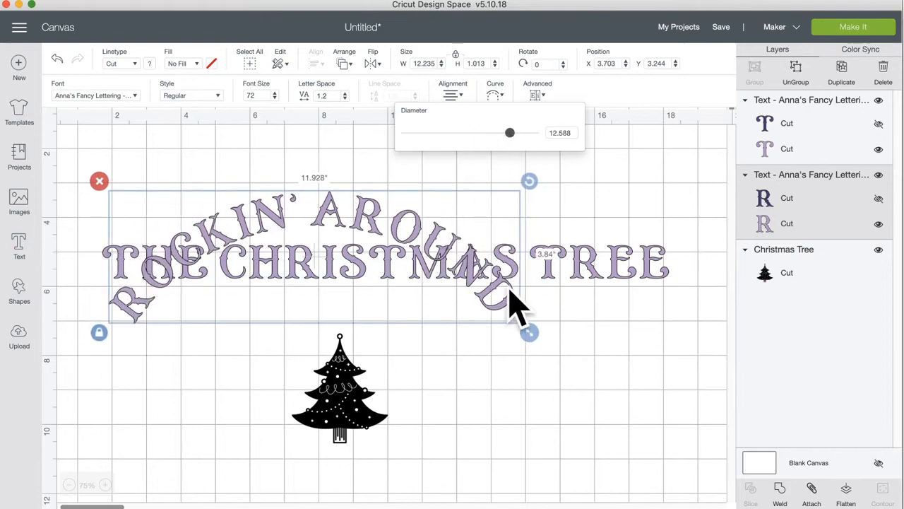
{"action": "left_click_drag", "start_coordinate": [585, 272], "coordinate": [586, 490]}
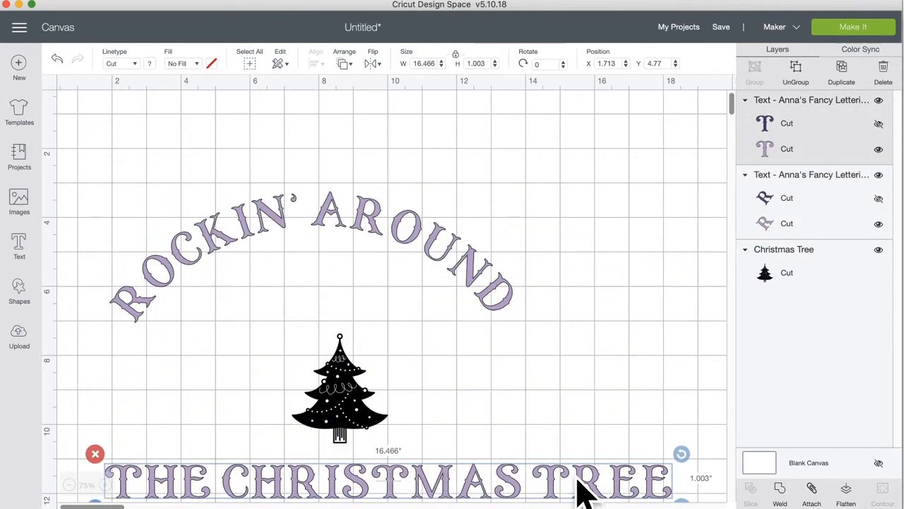
{"action": "left_click_drag", "start_coordinate": [343, 404], "coordinate": [306, 321]}
{"action": "left_click", "coordinate": [457, 272]}
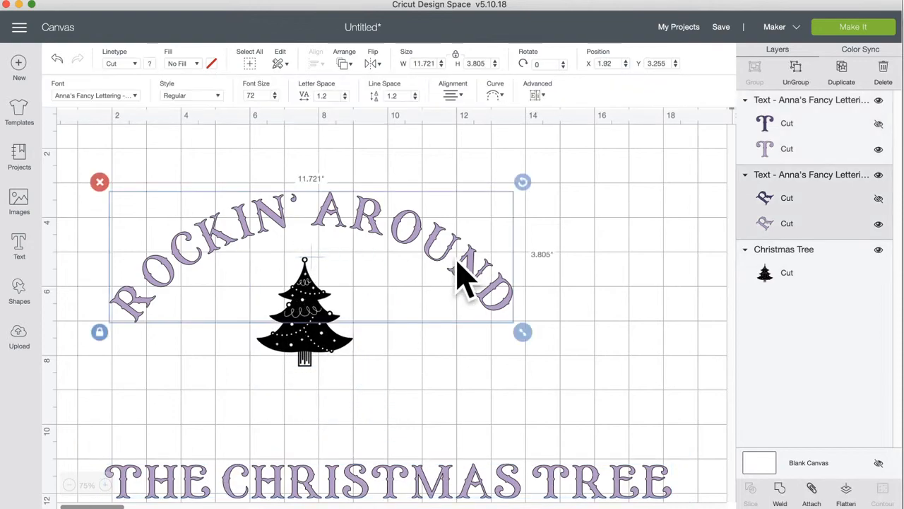
Step: Enlarge the tree to about 5.832 x 6.662 in and place it under the arc
{"action": "left_click", "coordinate": [309, 343]}
{"action": "left_click_drag", "start_coordinate": [369, 378], "coordinate": [466, 496]}
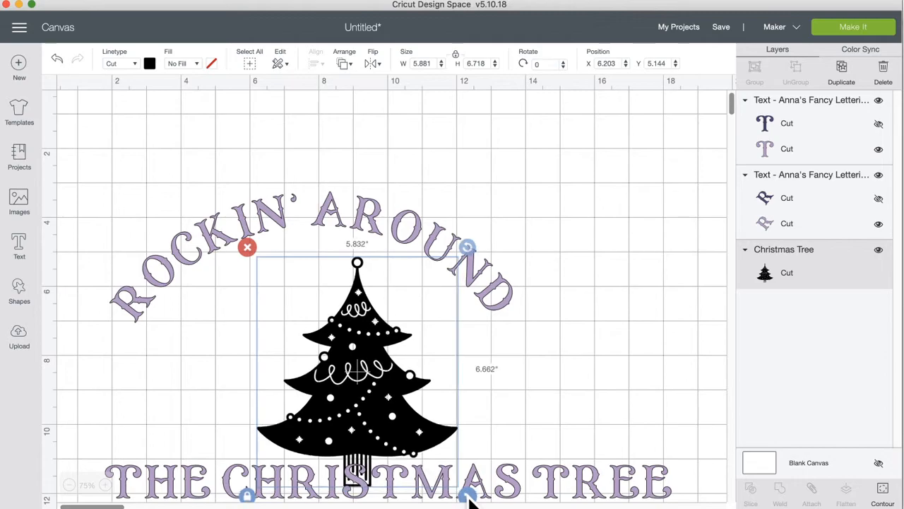
{"action": "left_click_drag", "start_coordinate": [375, 403], "coordinate": [329, 390]}
{"action": "left_click", "coordinate": [375, 221]}
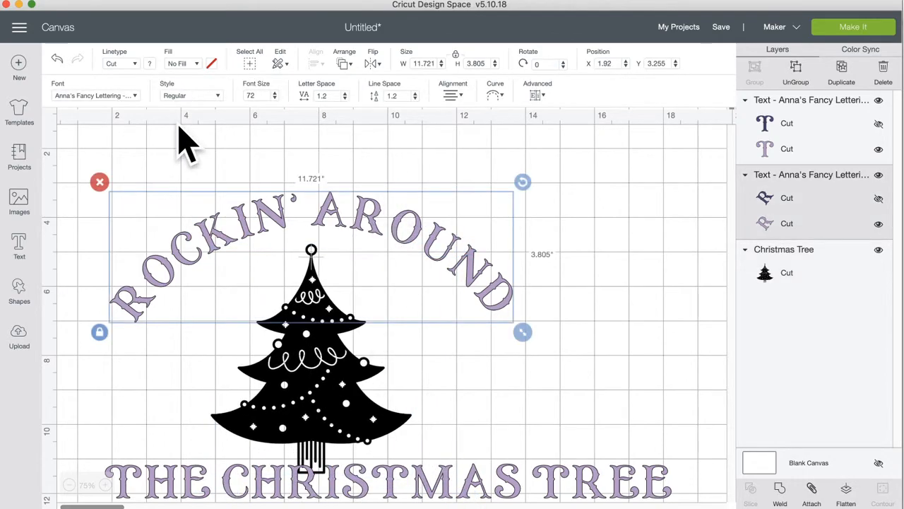
{"action": "left_click", "coordinate": [860, 51]}
Step: Sync all the lettering to the tree's black colour
{"action": "left_click_drag", "start_coordinate": [763, 180], "coordinate": [753, 138]}
{"action": "left_click", "coordinate": [626, 238]}
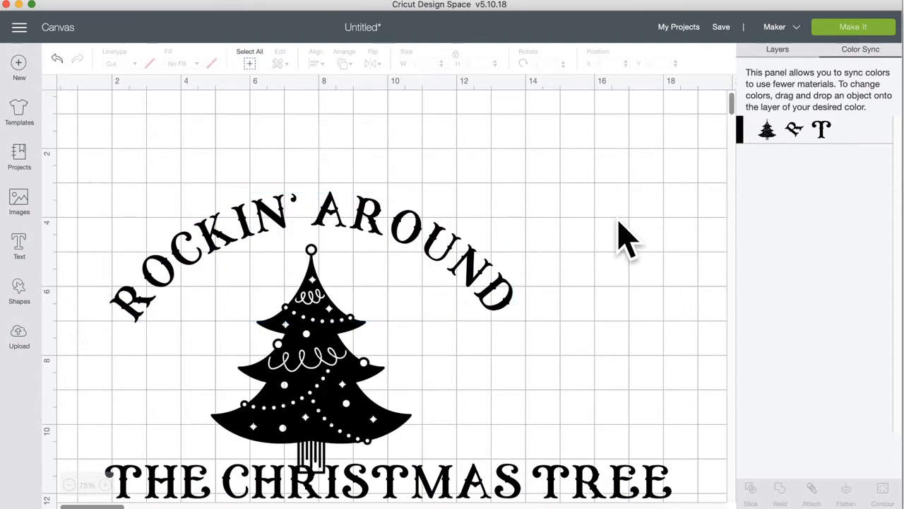
{"action": "scroll", "coordinate": [621, 240], "scroll_direction": "down", "scroll_amount": 5}
Step: Curve THE CHRISTMAS TREE downward with a negative diameter beneath the tree
{"action": "left_click_drag", "start_coordinate": [417, 339], "coordinate": [375, 358]}
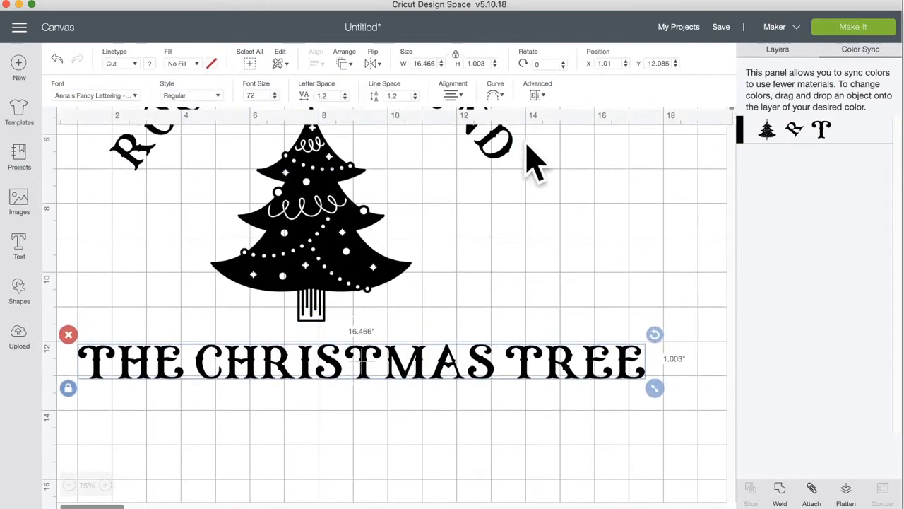
{"action": "left_click", "coordinate": [495, 94]}
{"action": "left_click_drag", "start_coordinate": [469, 132], "coordinate": [425, 133]}
{"action": "scroll", "coordinate": [480, 399], "scroll_direction": "up", "scroll_amount": 3}
{"action": "scroll", "coordinate": [481, 399], "scroll_direction": "up", "scroll_amount": 2}
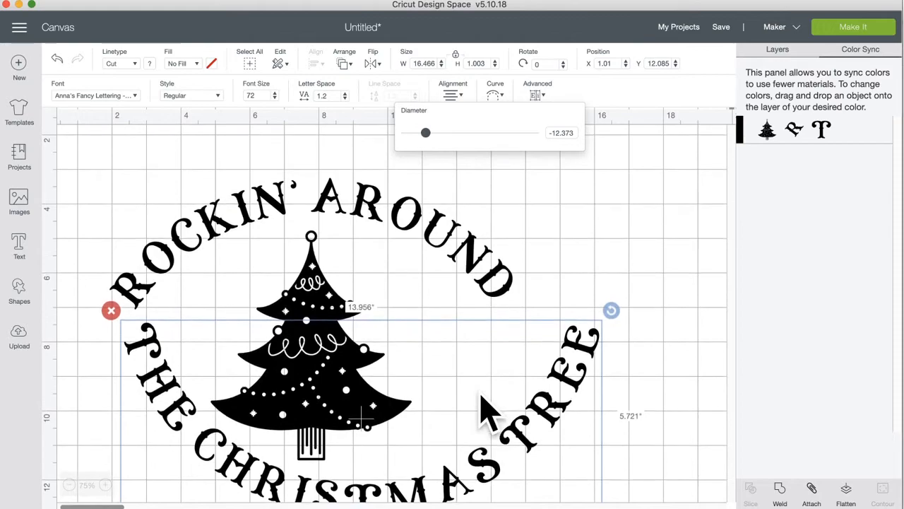
{"action": "left_click", "coordinate": [571, 395]}
Step: Tighten the curves of both THE CHRISTMAS TREE and ROCKIN' AROUND
{"action": "left_click_drag", "start_coordinate": [572, 373], "coordinate": [515, 428]}
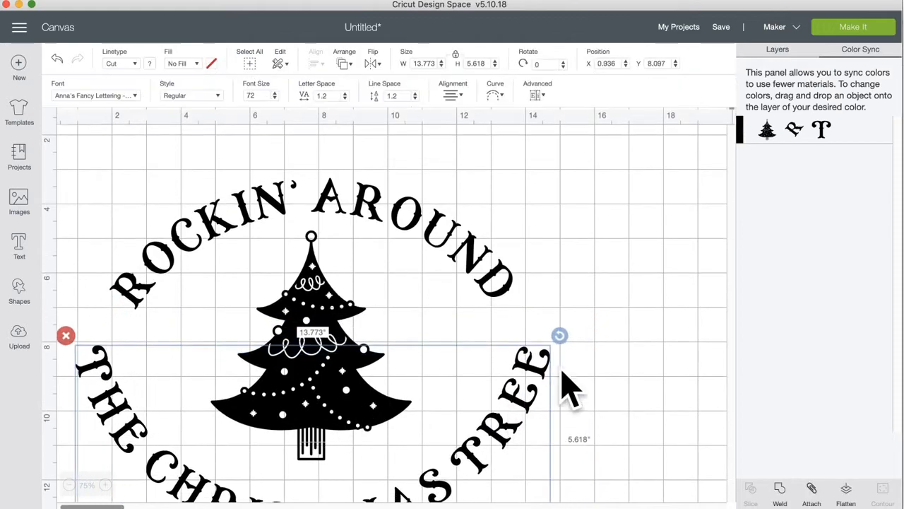
{"action": "left_click", "coordinate": [494, 94]}
{"action": "left_click", "coordinate": [425, 132]}
{"action": "left_click_drag", "start_coordinate": [424, 133], "coordinate": [416, 133]}
{"action": "left_click", "coordinate": [413, 193]}
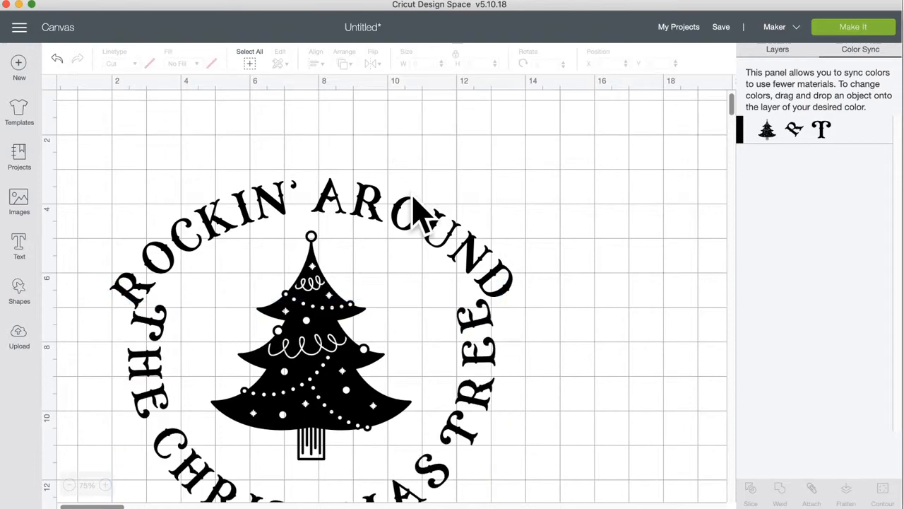
{"action": "left_click", "coordinate": [414, 201]}
{"action": "left_click", "coordinate": [500, 99]}
{"action": "left_click_drag", "start_coordinate": [516, 133], "coordinate": [519, 133]}
{"action": "left_click", "coordinate": [563, 254]}
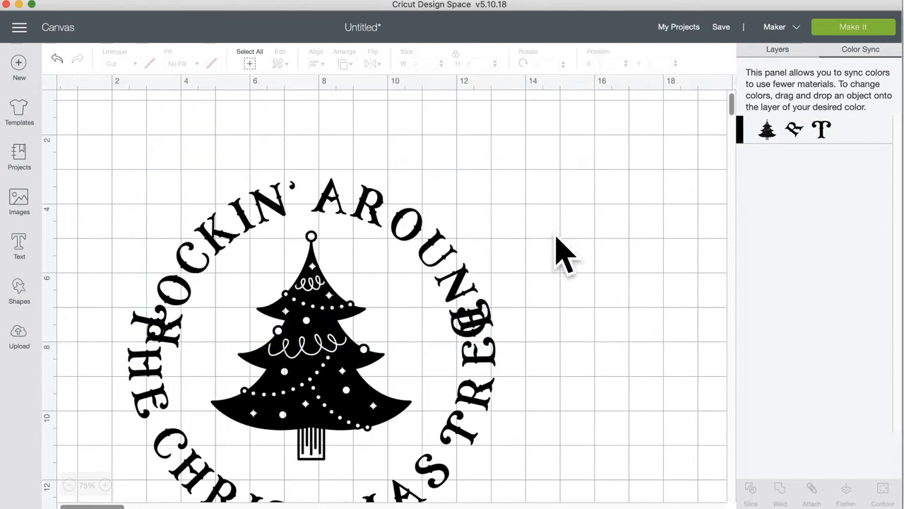
Step: Nudge the curved bottom text right and down to close the ring at 10.672 x 6.953 in
{"action": "scroll", "coordinate": [563, 254], "scroll_direction": "down", "scroll_amount": 5}
{"action": "left_click", "coordinate": [473, 340]}
{"action": "left_click_drag", "start_coordinate": [469, 342], "coordinate": [482, 363]}
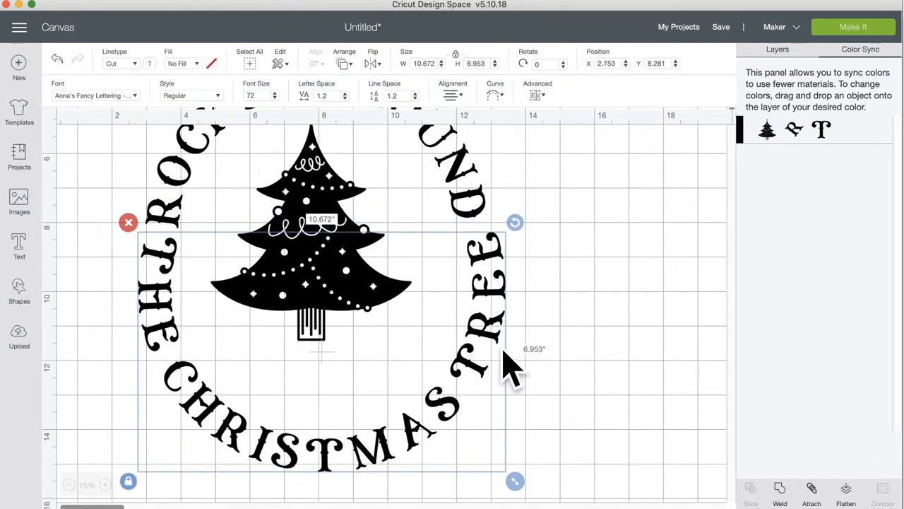
{"action": "left_click", "coordinate": [848, 1]}
Step: Reduce THE CHRISTMAS TREE letter spacing to 0.3
{"action": "left_click_drag", "start_coordinate": [493, 342], "coordinate": [487, 343]}
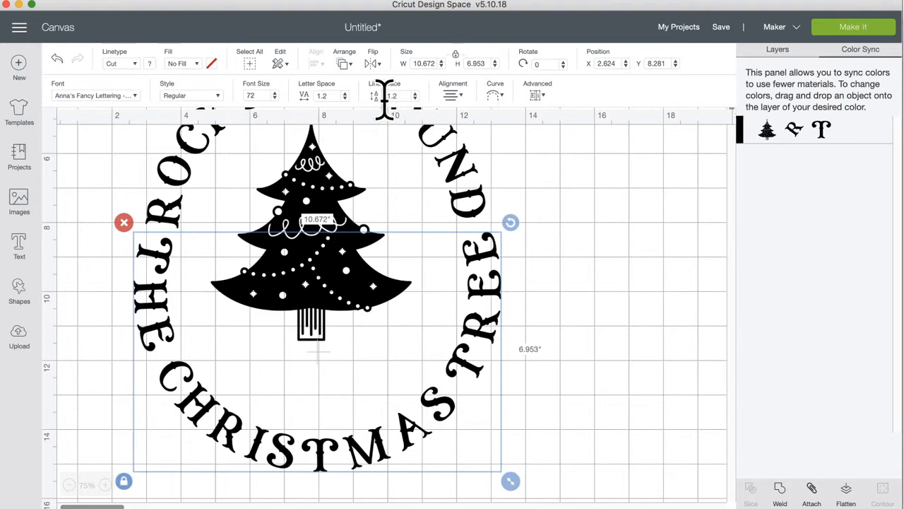
{"action": "left_click", "coordinate": [344, 98]}
{"action": "left_click", "coordinate": [344, 98]}
{"action": "left_click", "coordinate": [344, 98]}
{"action": "left_click", "coordinate": [344, 98]}
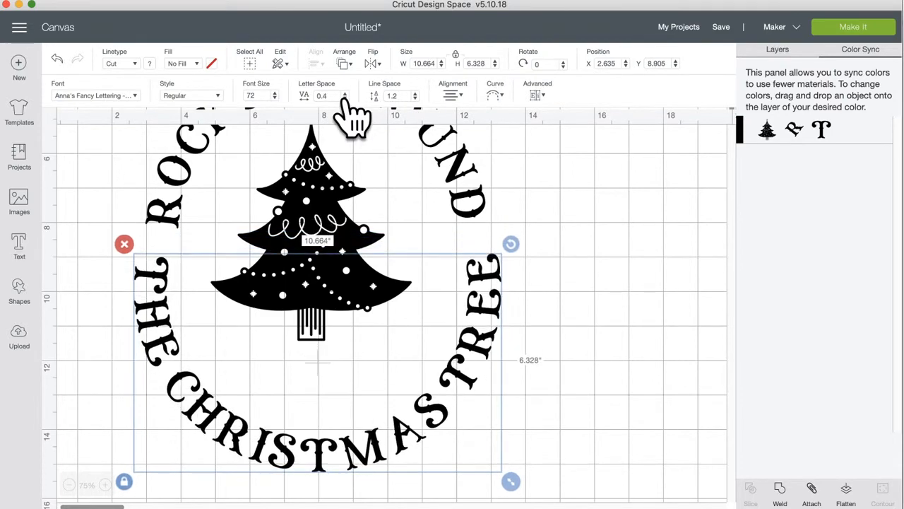
Step: Tighten ROCKIN' AROUND letter spacing to 0.3
{"action": "left_click", "coordinate": [432, 162]}
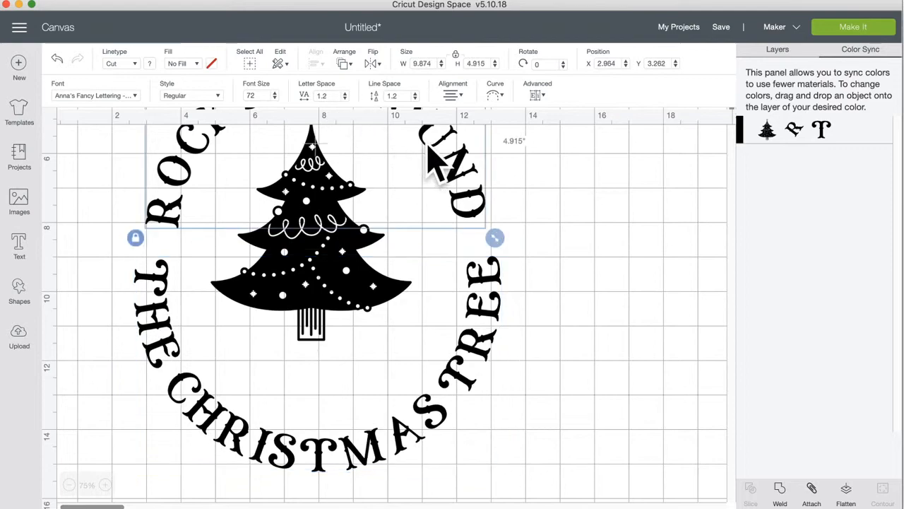
{"action": "left_click", "coordinate": [344, 98]}
{"action": "left_click", "coordinate": [344, 98]}
{"action": "left_click", "coordinate": [344, 98]}
{"action": "left_click", "coordinate": [344, 98]}
{"action": "left_click", "coordinate": [344, 98]}
{"action": "left_click", "coordinate": [344, 98]}
{"action": "scroll", "coordinate": [494, 265], "scroll_direction": "up", "scroll_amount": 2}
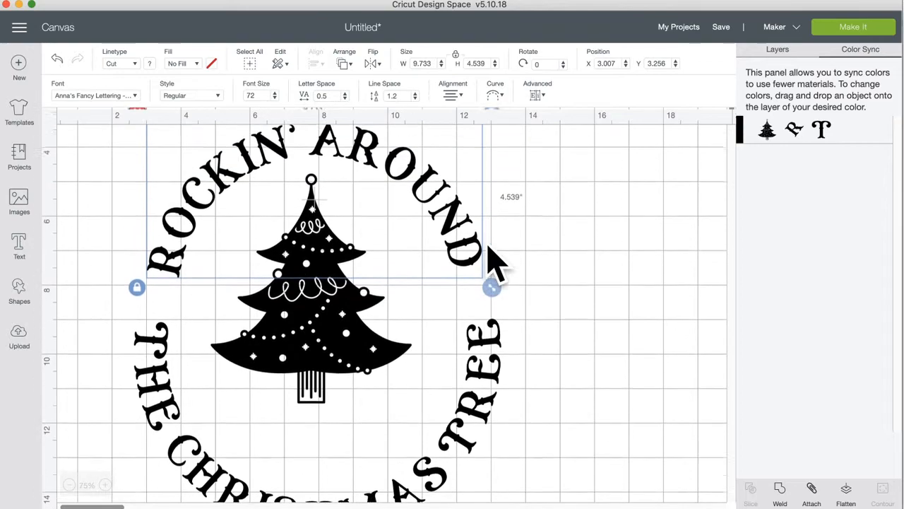
{"action": "scroll", "coordinate": [495, 265], "scroll_direction": "up", "scroll_amount": 2}
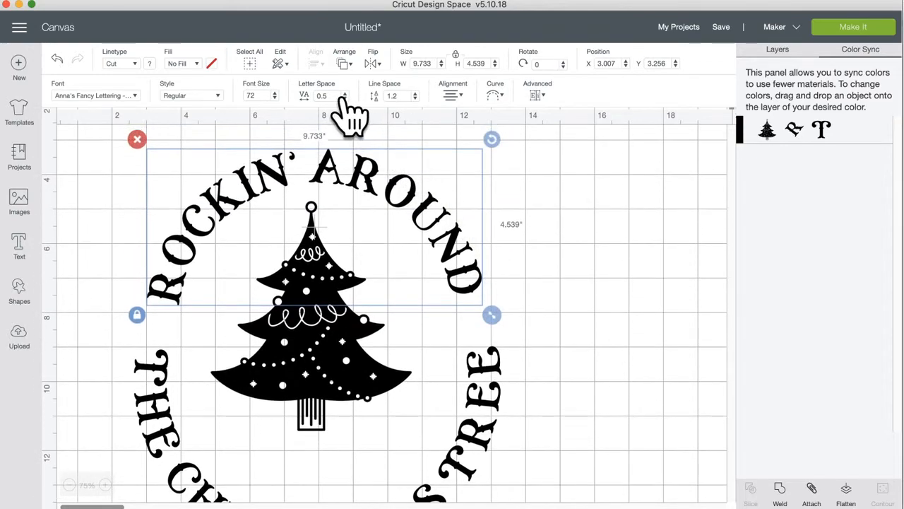
{"action": "left_click", "coordinate": [496, 373]}
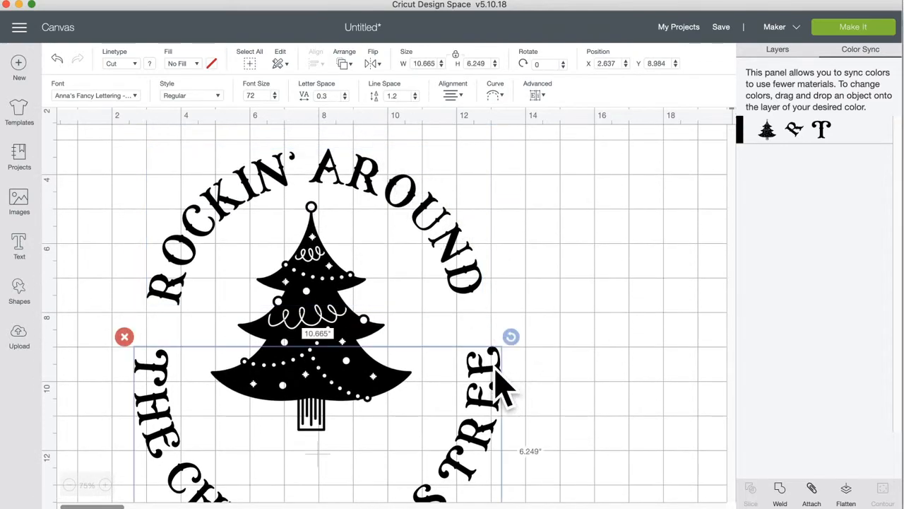
{"action": "left_click", "coordinate": [366, 185]}
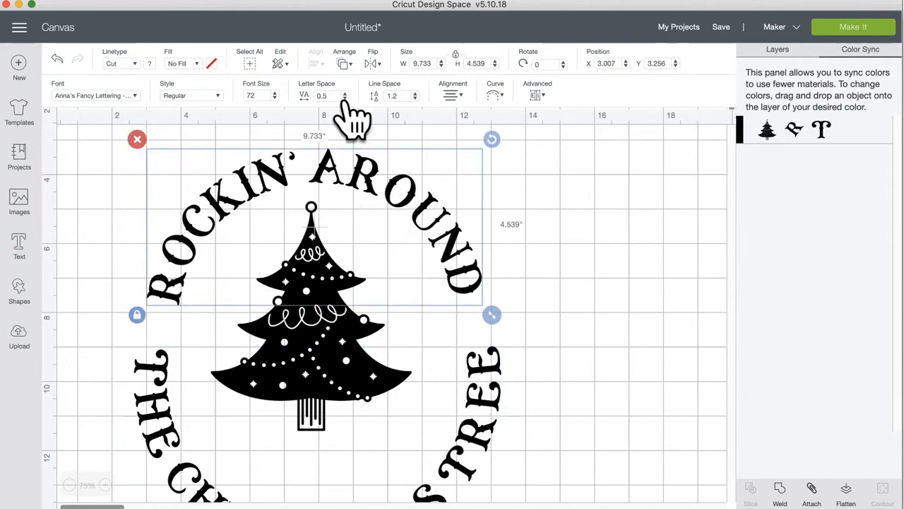
{"action": "left_click", "coordinate": [344, 98]}
{"action": "left_click", "coordinate": [344, 98]}
Step: Nudge ROCKIN' AROUND down and THE CHRISTMAS TREE to X 2.785, Y 8.318
{"action": "left_click", "coordinate": [547, 279]}
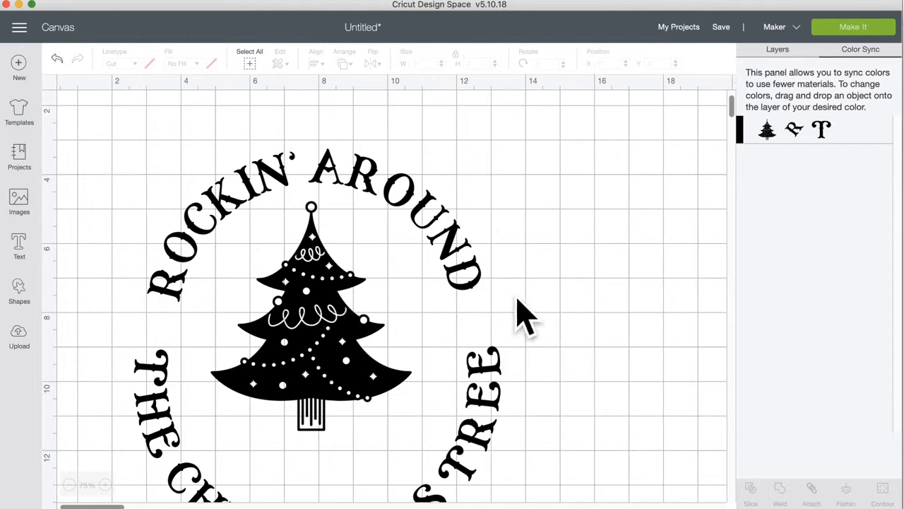
{"action": "left_click_drag", "start_coordinate": [468, 262], "coordinate": [470, 269]}
{"action": "left_click_drag", "start_coordinate": [483, 373], "coordinate": [498, 394]}
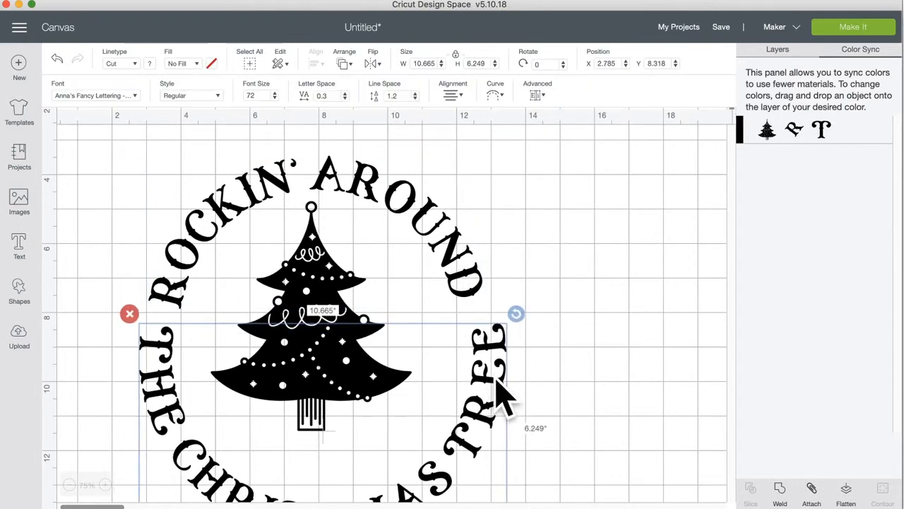
Step: Adjust THE CHRISTMAS TREE curve diameter to about -7.2
{"action": "left_click", "coordinate": [499, 96]}
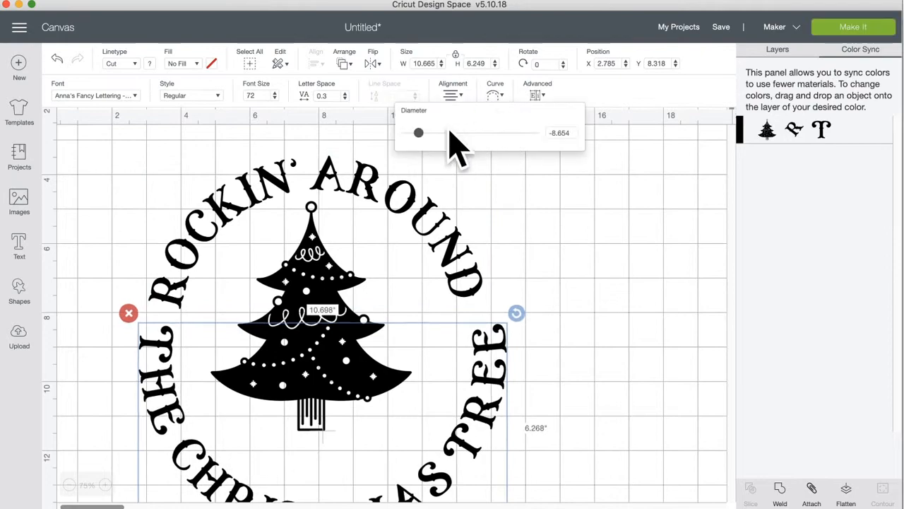
{"action": "left_click_drag", "start_coordinate": [418, 132], "coordinate": [421, 133]}
{"action": "left_click", "coordinate": [549, 262]}
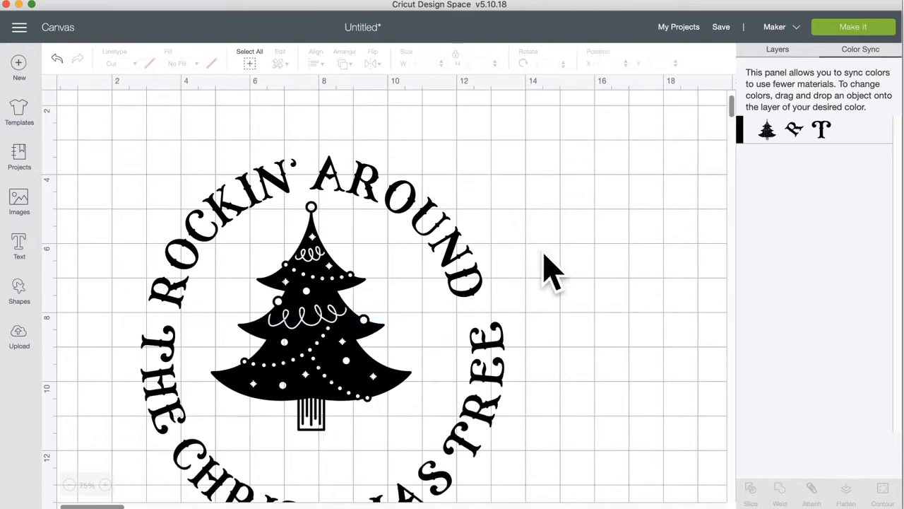
{"action": "left_click", "coordinate": [498, 364]}
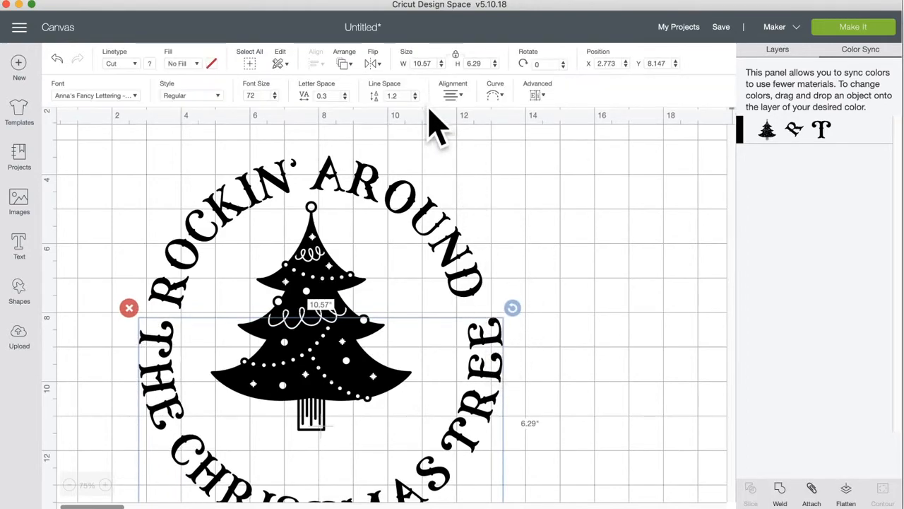
Step: Set ROCKIN' AROUND's curve diameter to 7.964
{"action": "left_click", "coordinate": [409, 210]}
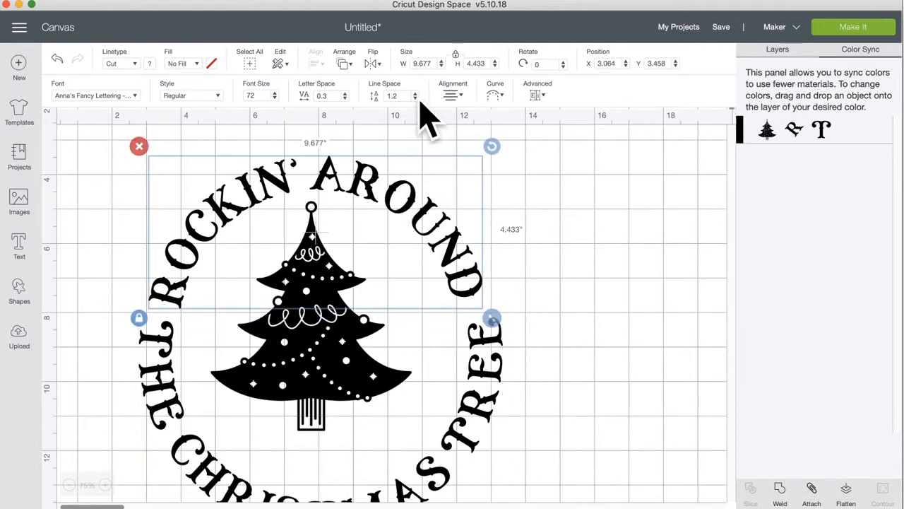
{"action": "left_click", "coordinate": [495, 95]}
{"action": "mouse_move", "coordinate": [513, 133]}
{"action": "left_mouse_down"}
{"action": "mouse_move", "coordinate": [523, 136]}
{"action": "mouse_move", "coordinate": [514, 134]}
{"action": "left_mouse_up"}
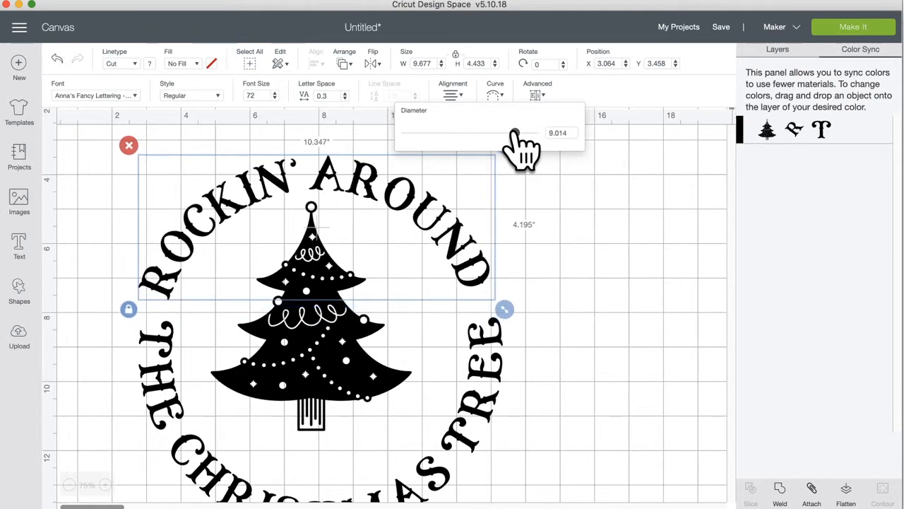
{"action": "left_click_drag", "start_coordinate": [514, 134], "coordinate": [525, 135]}
Step: Shrink the tree to about 5.557 x 6.347 in and centre it within the lettering ring
{"action": "left_click", "coordinate": [636, 306]}
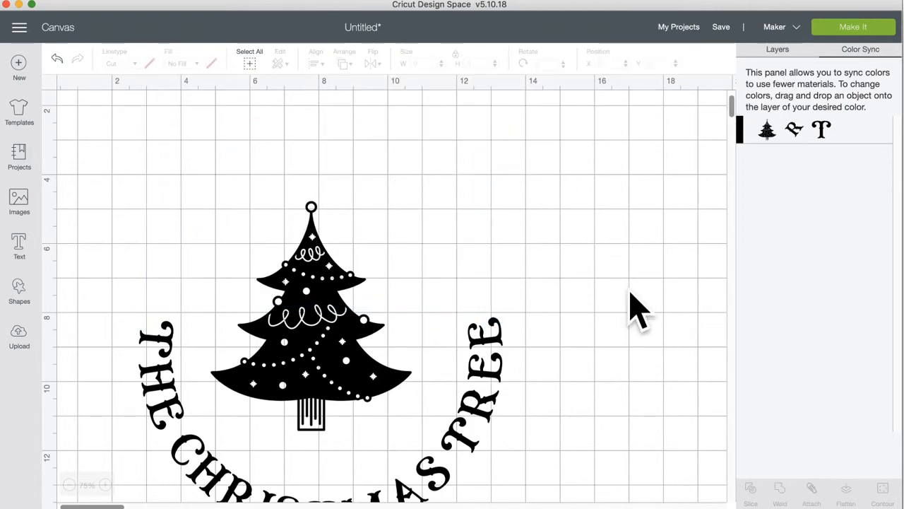
{"action": "left_click", "coordinate": [497, 381]}
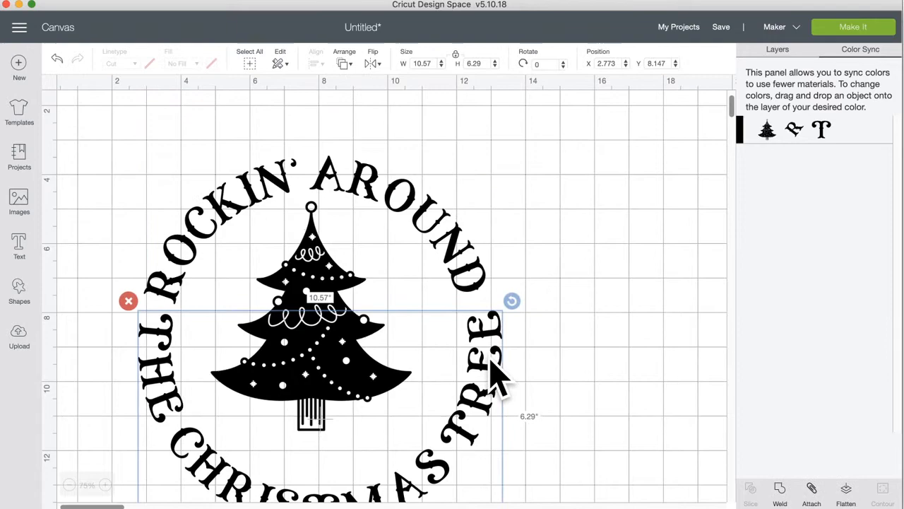
{"action": "left_click_drag", "start_coordinate": [327, 331], "coordinate": [337, 348]}
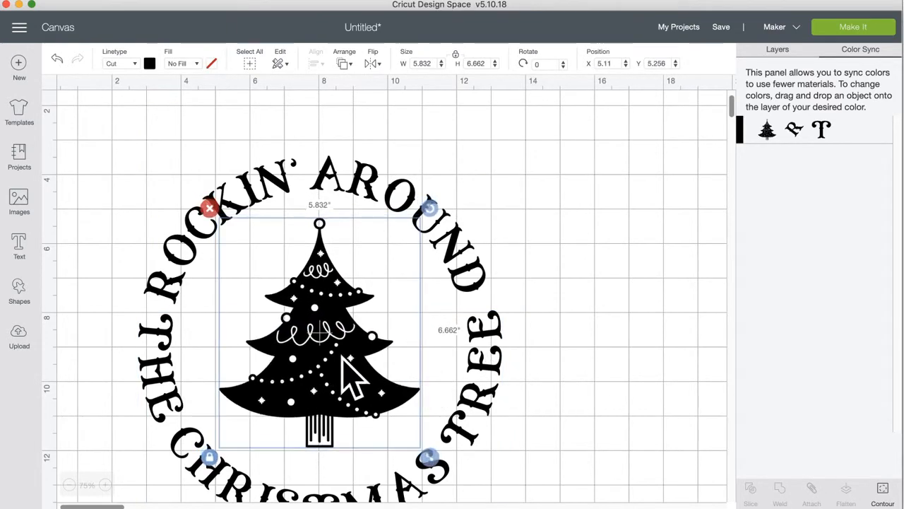
{"action": "left_click_drag", "start_coordinate": [432, 457], "coordinate": [422, 449]}
{"action": "left_click_drag", "start_coordinate": [353, 380], "coordinate": [359, 388]}
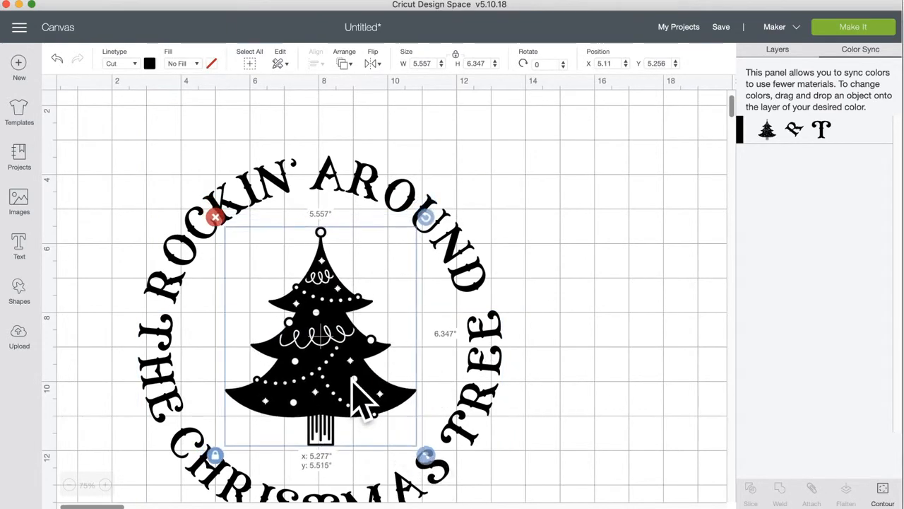
{"action": "left_click", "coordinate": [627, 376]}
{"action": "scroll", "coordinate": [627, 376], "scroll_direction": "down", "scroll_amount": 3}
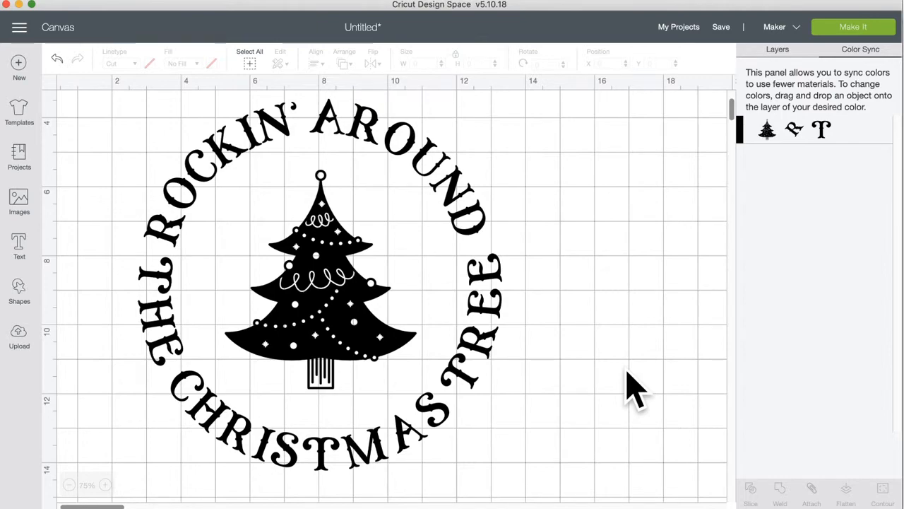
Step: Colour the tree green using Material colors in the Layers panel
{"action": "scroll", "coordinate": [629, 380], "scroll_direction": "up", "scroll_amount": 1}
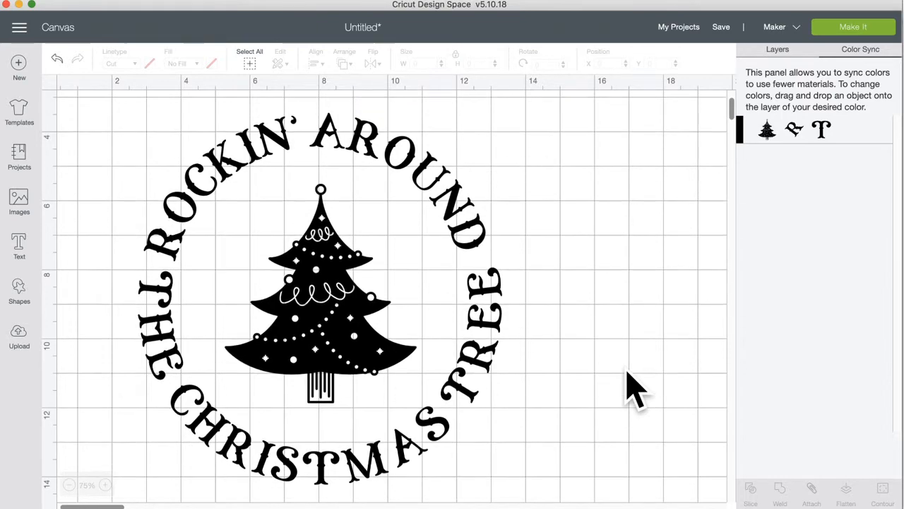
{"action": "left_click", "coordinate": [335, 271]}
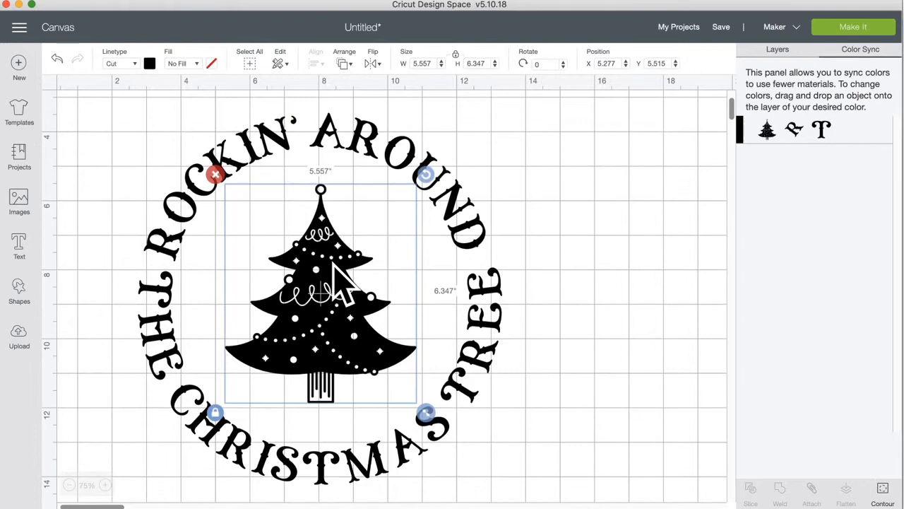
{"action": "left_click", "coordinate": [786, 51]}
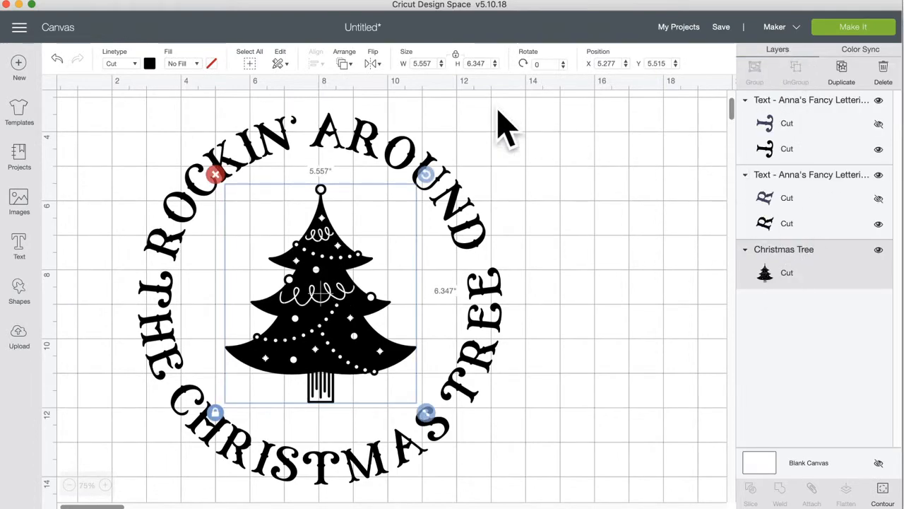
{"action": "left_click", "coordinate": [149, 63]}
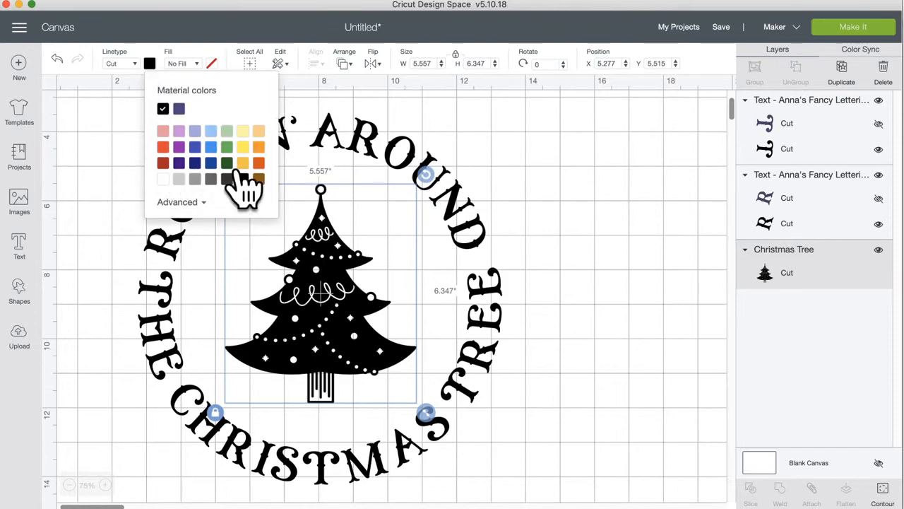
{"action": "left_click", "coordinate": [227, 146]}
{"action": "left_click", "coordinate": [606, 173]}
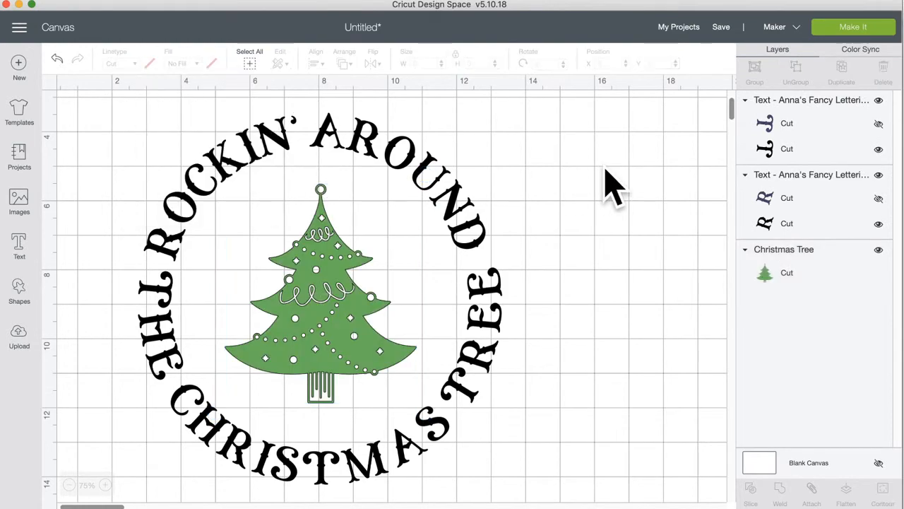
{"action": "left_click", "coordinate": [814, 0]}
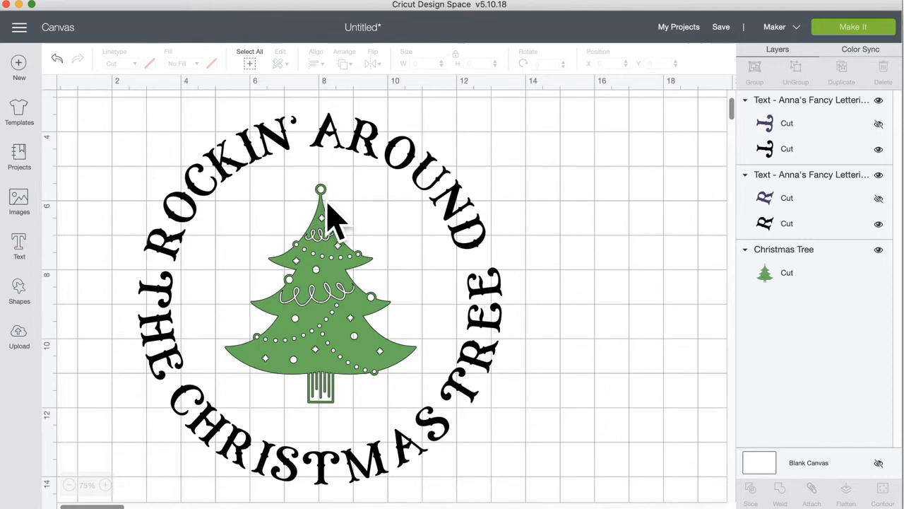
Step: Add a star shape and resize it onto the treetop
{"action": "left_click", "coordinate": [19, 288]}
{"action": "left_click", "coordinate": [70, 337]}
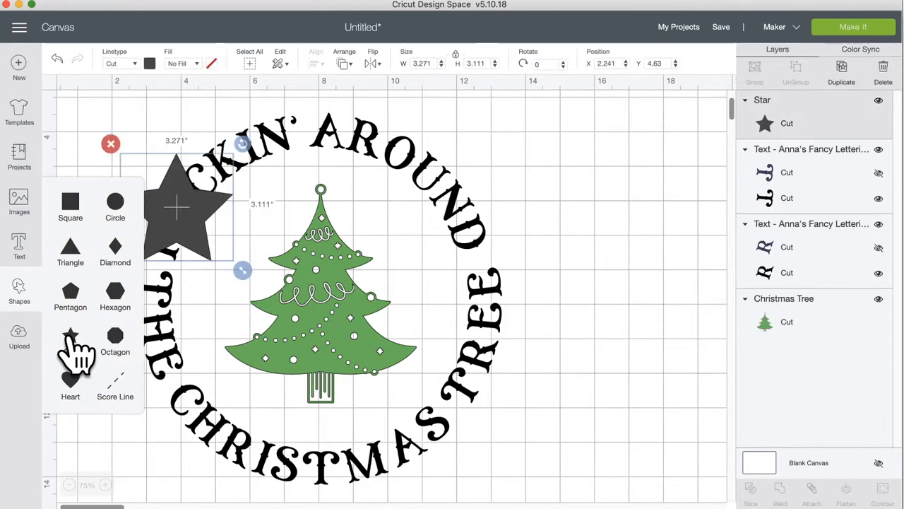
{"action": "left_click_drag", "start_coordinate": [200, 206], "coordinate": [362, 278]}
{"action": "left_click_drag", "start_coordinate": [408, 329], "coordinate": [322, 194]}
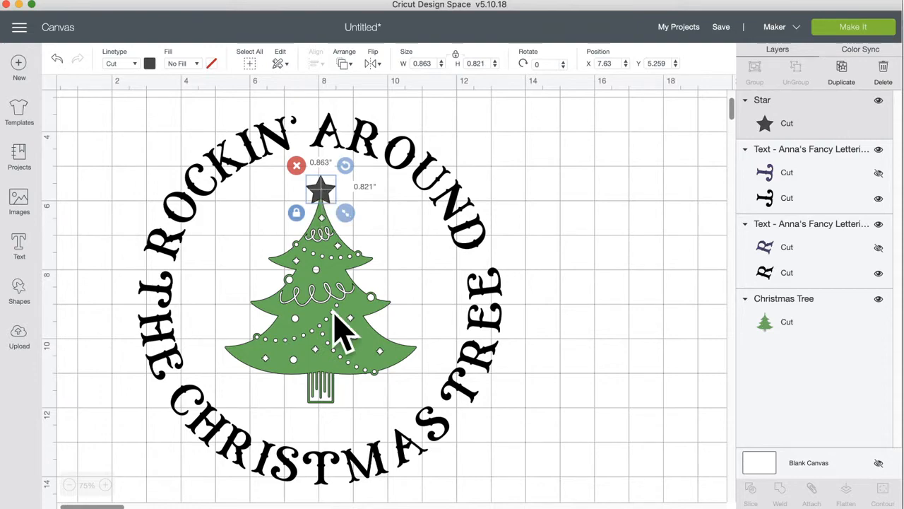
Step: Centre the star horizontally over the tree and weld them together
{"action": "left_click", "coordinate": [335, 319], "text": "shift"}
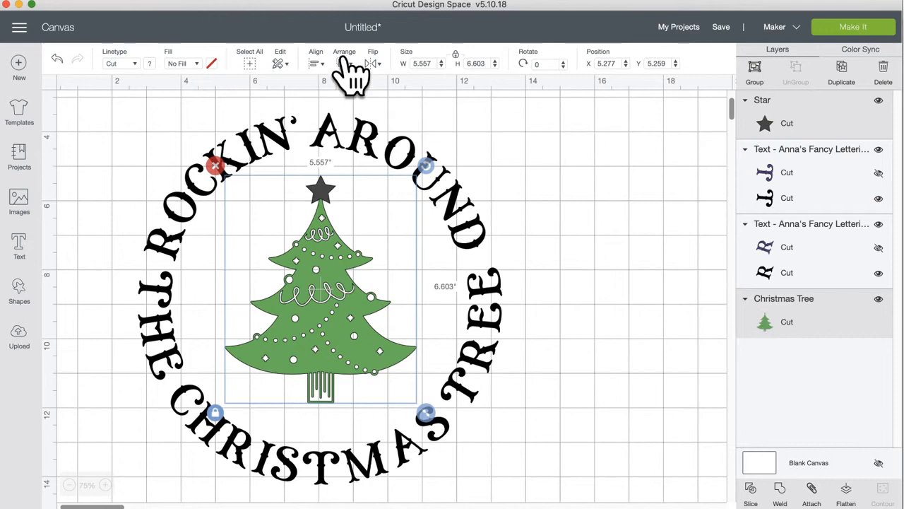
{"action": "left_click", "coordinate": [315, 63]}
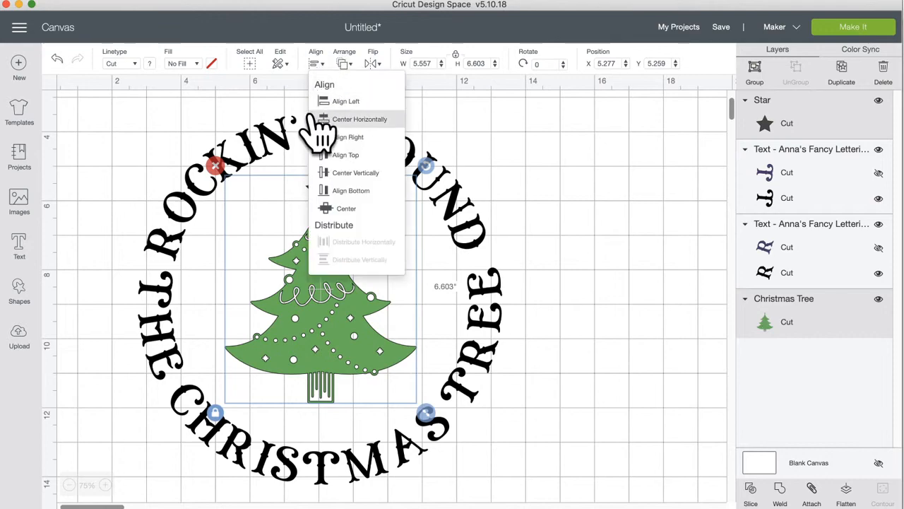
{"action": "left_click", "coordinate": [360, 120]}
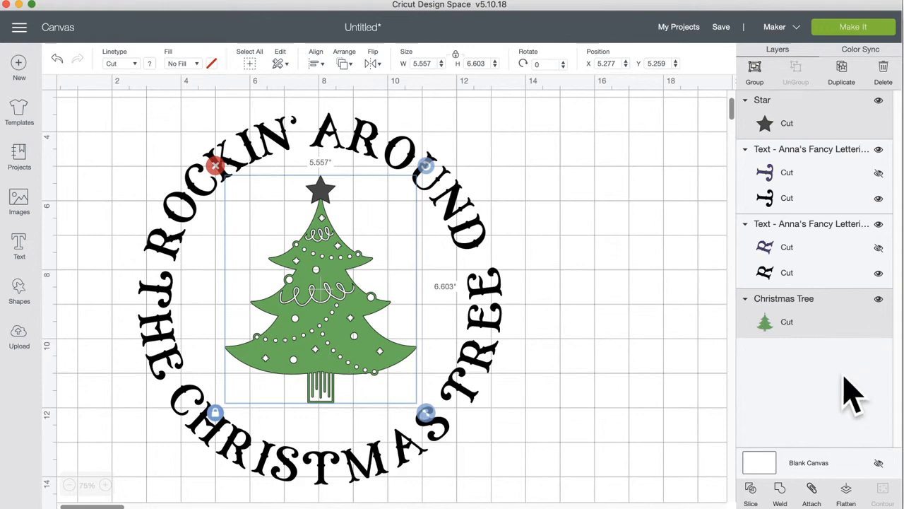
{"action": "left_click", "coordinate": [780, 491]}
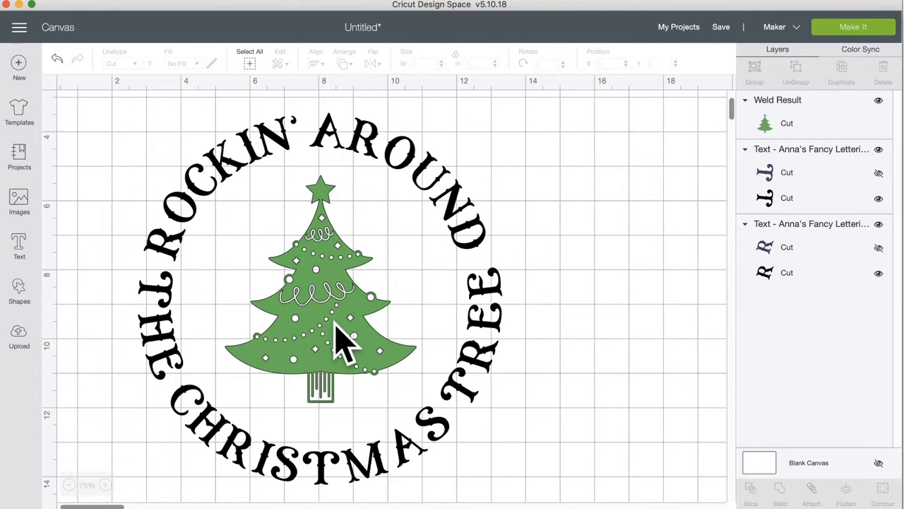
Step: Add a circle and shrink it to a 0.278 in dot beside ROCKIN'
{"action": "left_click", "coordinate": [326, 254]}
{"action": "left_click", "coordinate": [459, 201]}
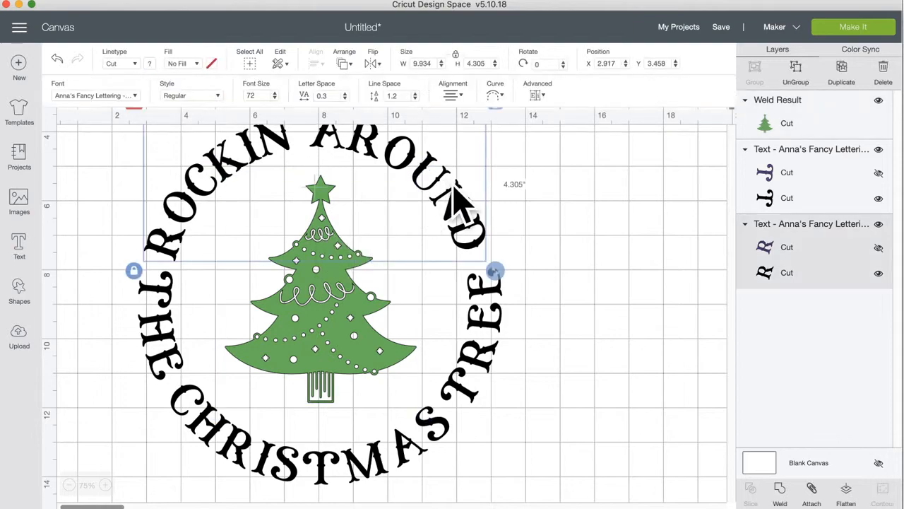
{"action": "left_click", "coordinate": [554, 369]}
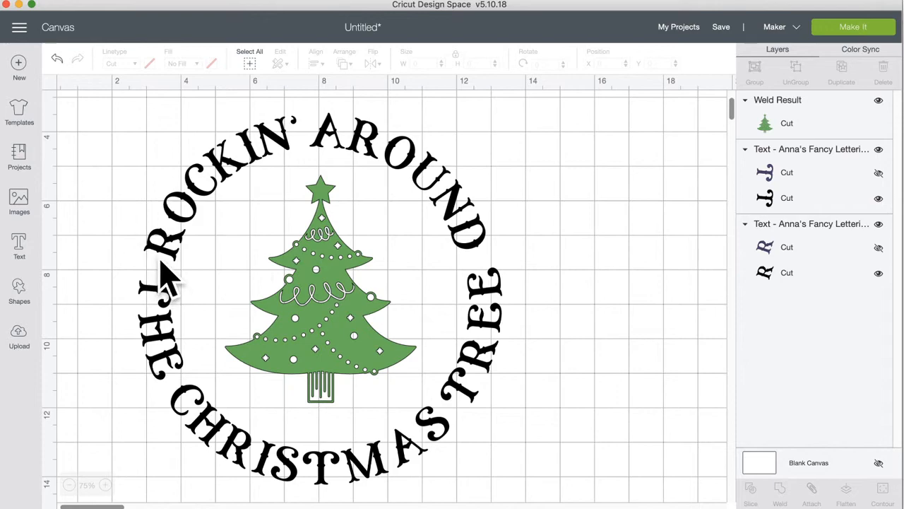
{"action": "left_click", "coordinate": [20, 293]}
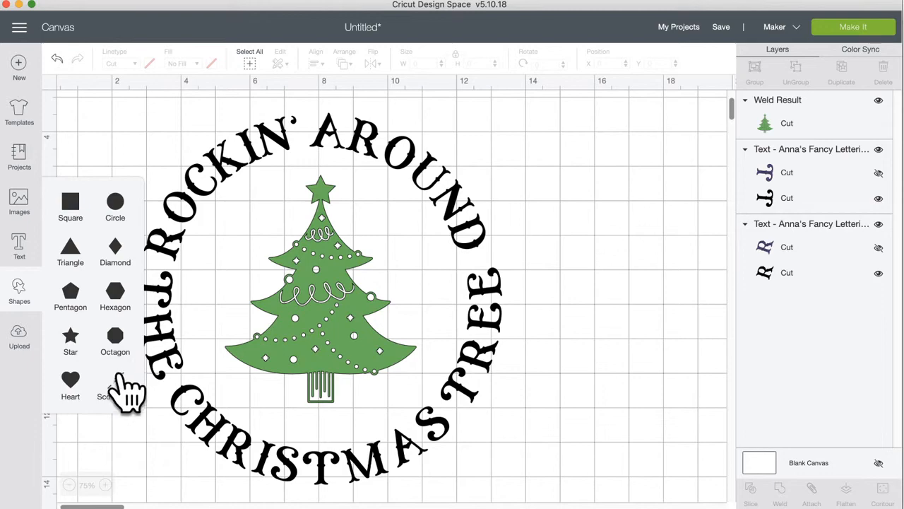
{"action": "left_click", "coordinate": [115, 203]}
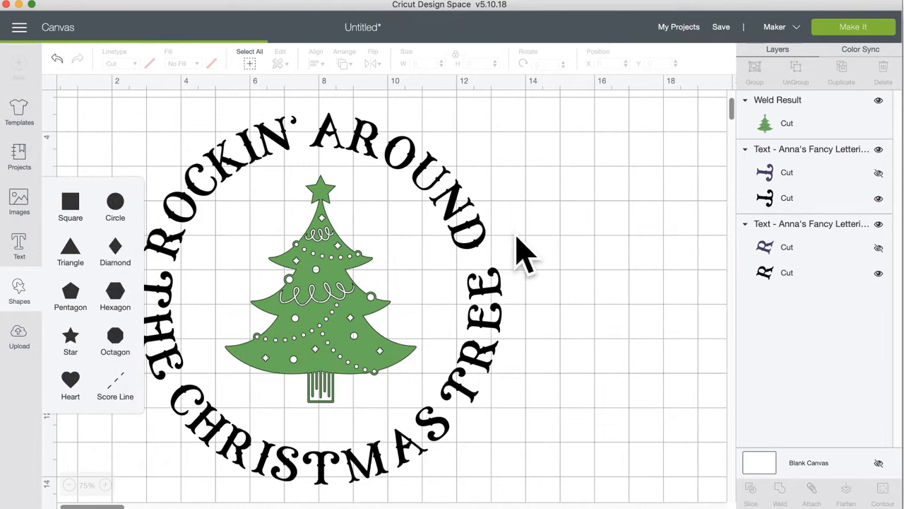
{"action": "left_click_drag", "start_coordinate": [253, 290], "coordinate": [158, 268]}
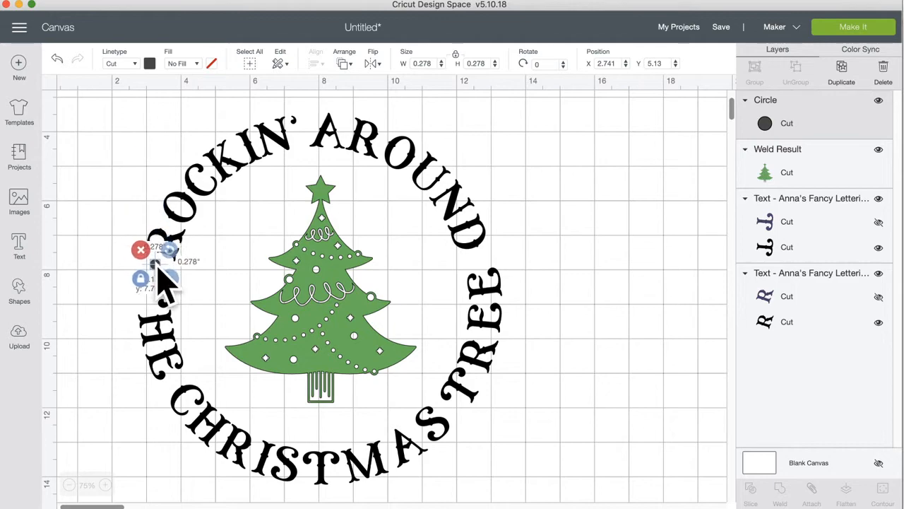
Step: Duplicate the dot and place the copy beside AROUND on the right
{"action": "left_click", "coordinate": [841, 68]}
{"action": "left_click_drag", "start_coordinate": [178, 283], "coordinate": [481, 267]}
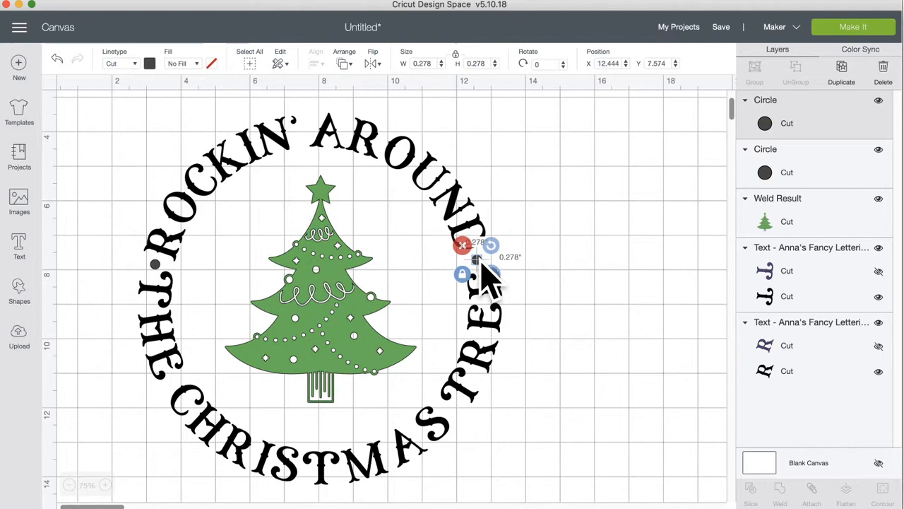
{"action": "left_click", "coordinate": [577, 297]}
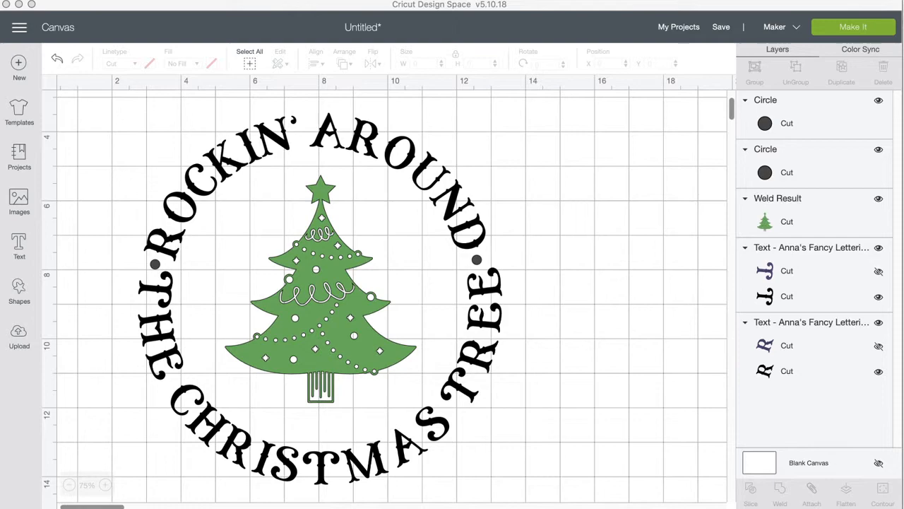
Step: Rotate and shift ROCKIN' AROUND slightly into place
{"action": "left_click", "coordinate": [361, 152]}
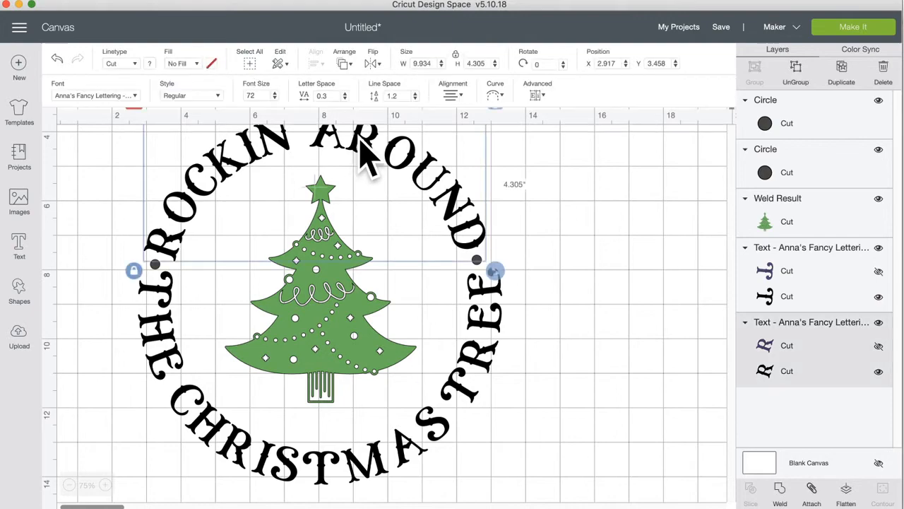
{"action": "scroll", "coordinate": [373, 255], "scroll_direction": "up", "scroll_amount": 3}
{"action": "left_click_drag", "start_coordinate": [492, 206], "coordinate": [497, 205]}
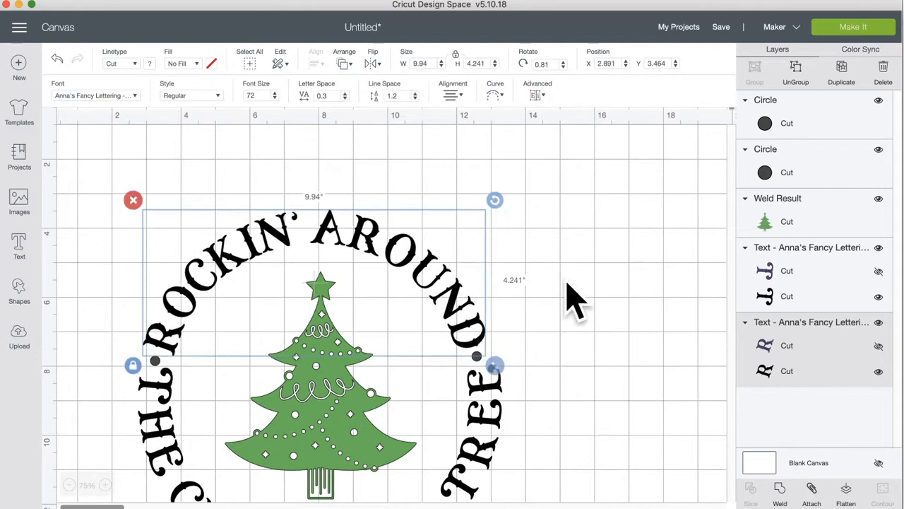
{"action": "left_click_drag", "start_coordinate": [462, 306], "coordinate": [457, 305]}
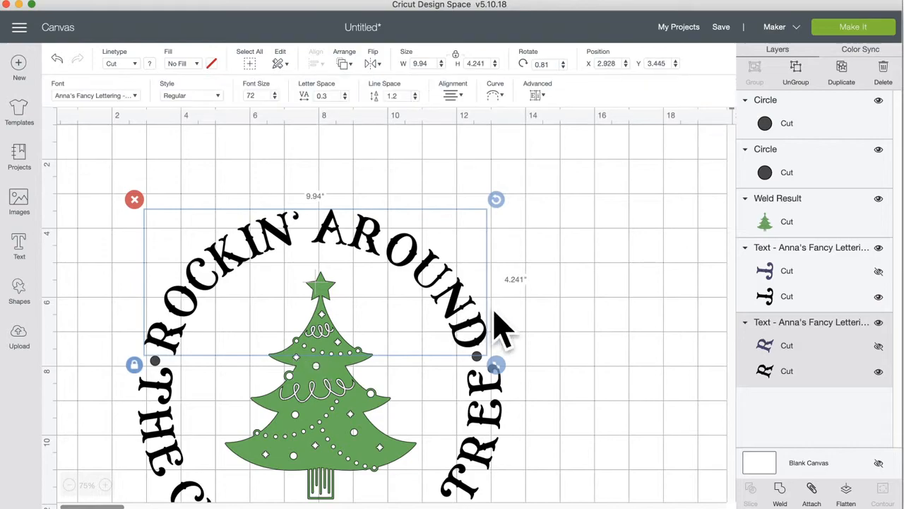
{"action": "left_click", "coordinate": [583, 345]}
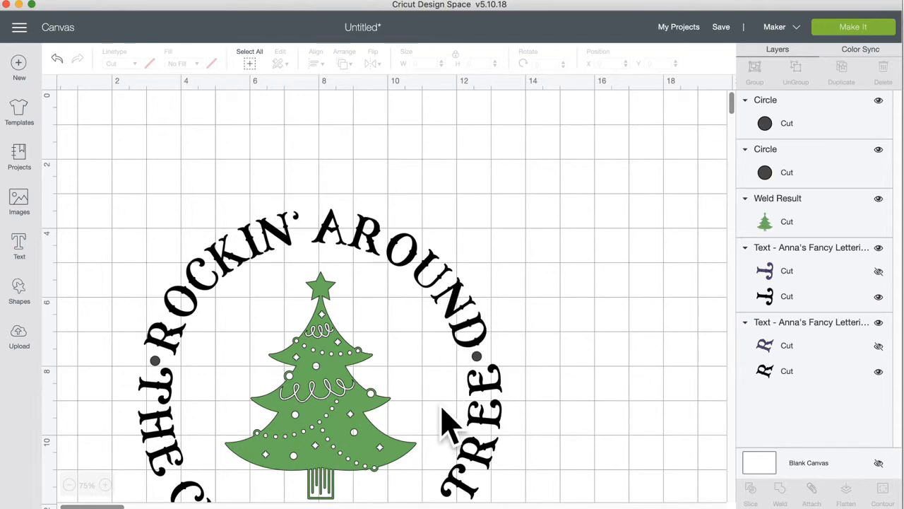
Step: Centre the two dots vertically and attach them together
{"action": "left_click", "coordinate": [478, 358]}
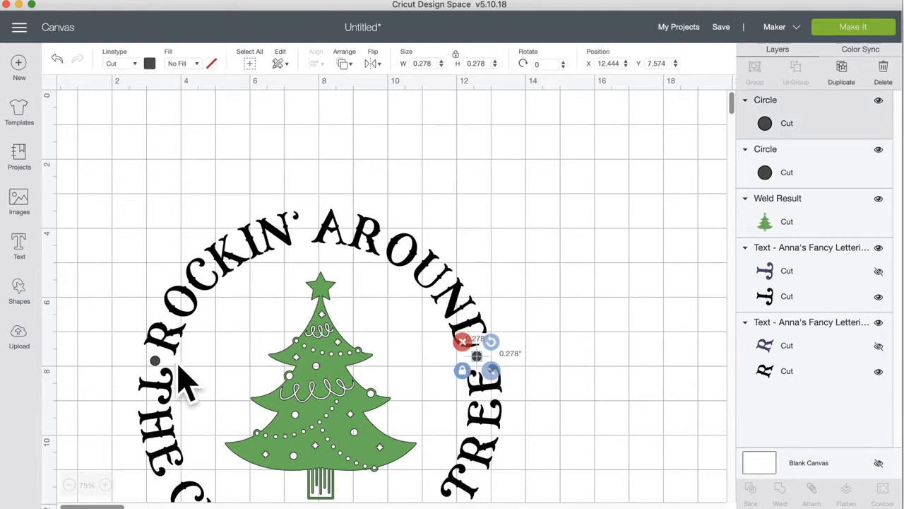
{"action": "left_click", "coordinate": [156, 361], "text": "shift"}
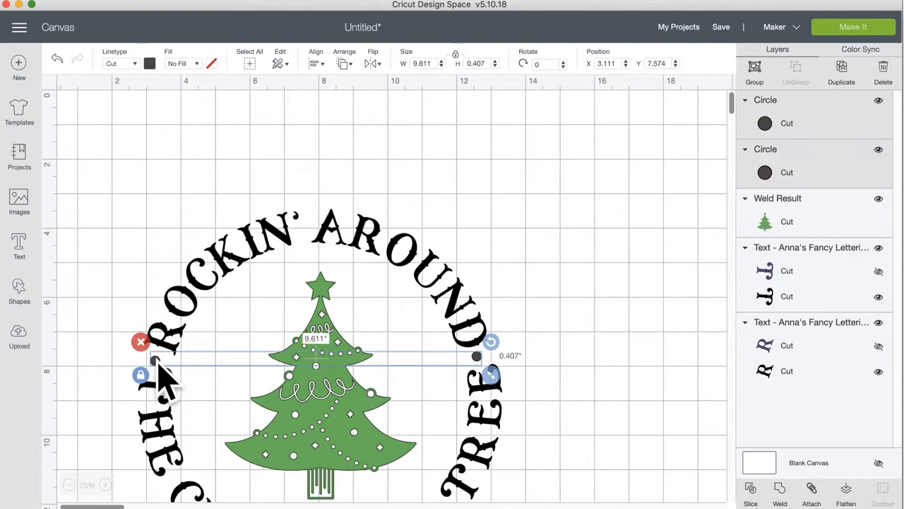
{"action": "left_click", "coordinate": [316, 64]}
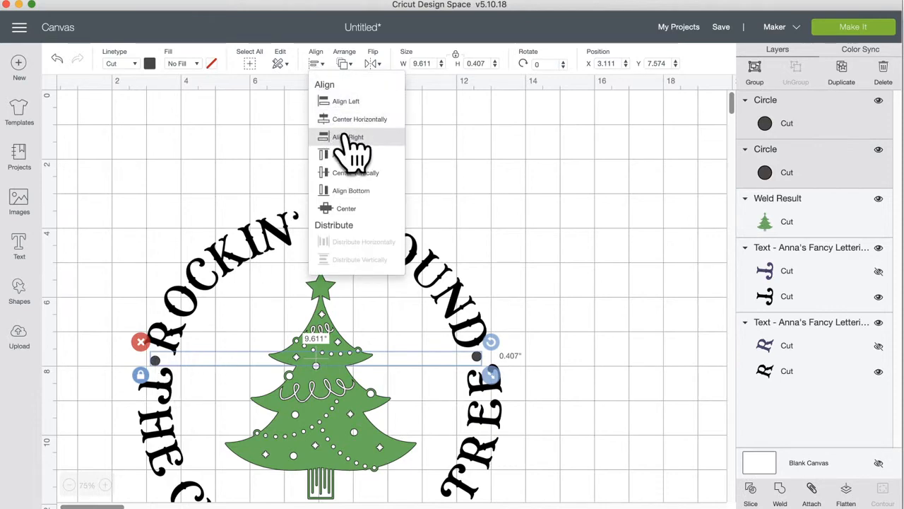
{"action": "left_click", "coordinate": [382, 174]}
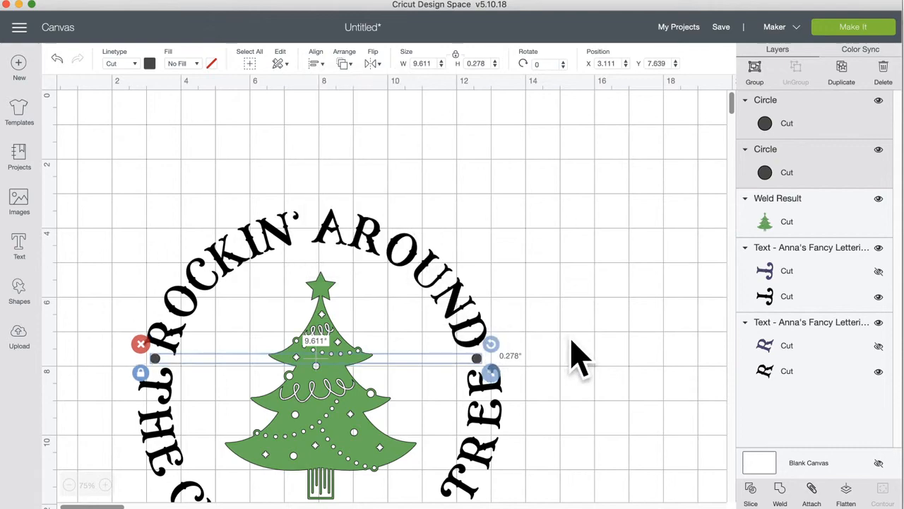
{"action": "left_click", "coordinate": [809, 493]}
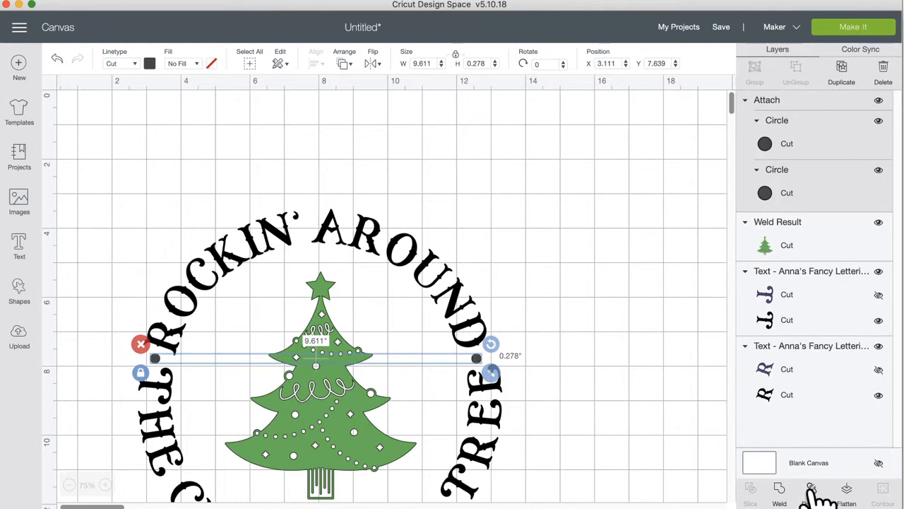
{"action": "left_click", "coordinate": [620, 295]}
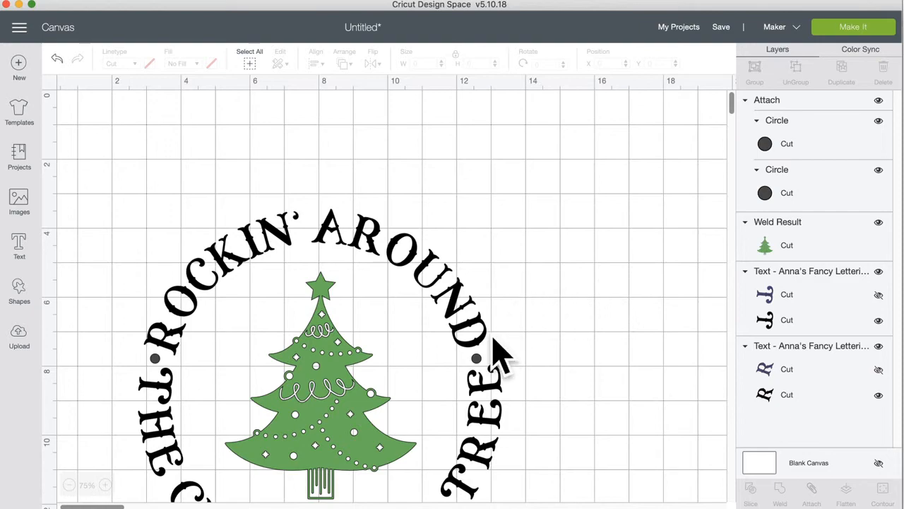
{"action": "scroll", "coordinate": [497, 353], "scroll_direction": "down", "scroll_amount": 1}
{"action": "scroll", "coordinate": [497, 353], "scroll_direction": "down", "scroll_amount": 1}
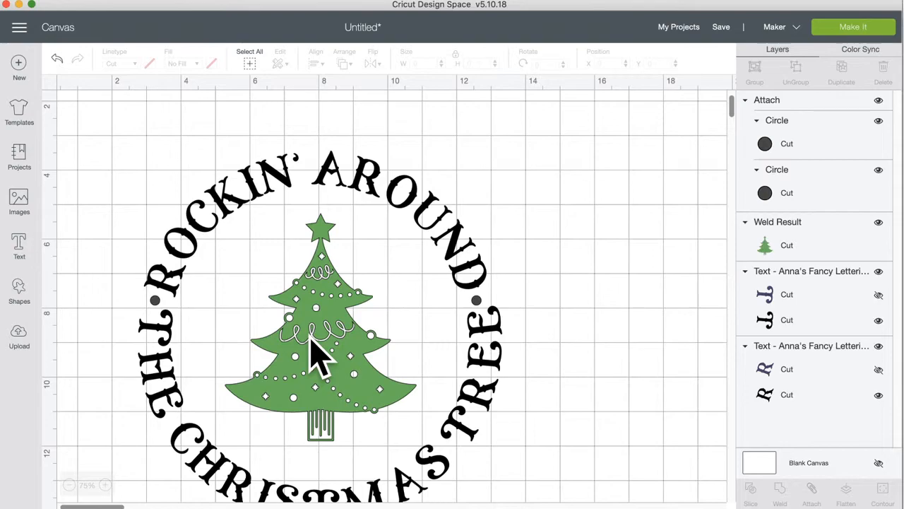
Step: Move the tree right of the ring, then attach both curved text lines and dots into one group
{"action": "left_click_drag", "start_coordinate": [315, 353], "coordinate": [696, 353]}
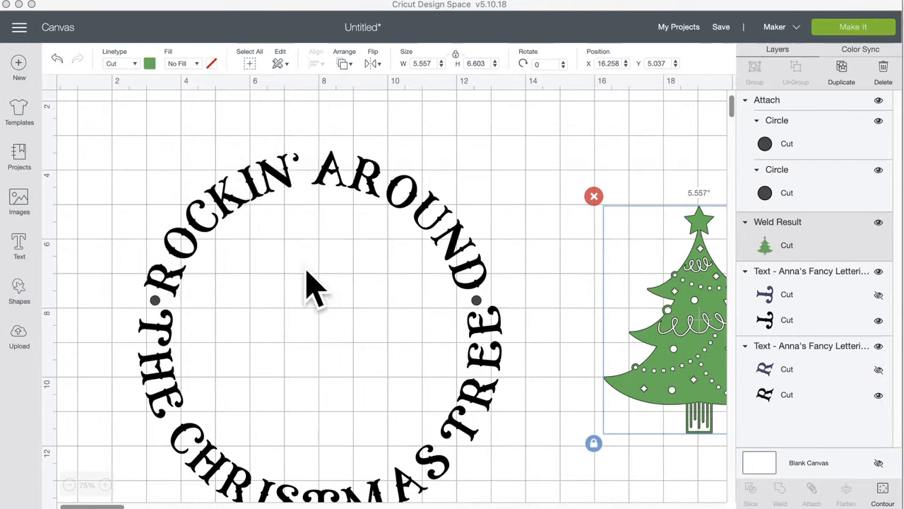
{"action": "left_click_drag", "start_coordinate": [107, 166], "coordinate": [536, 496]}
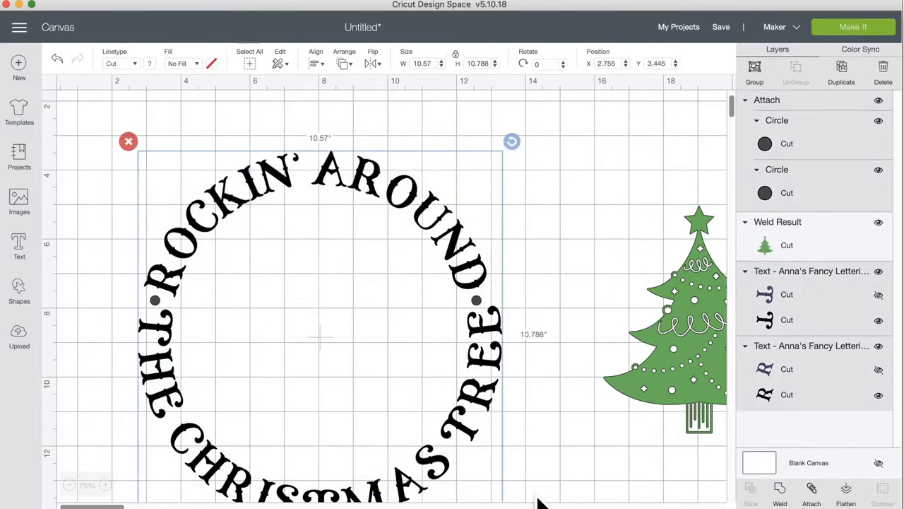
{"action": "scroll", "coordinate": [542, 465], "scroll_direction": "down", "scroll_amount": 3}
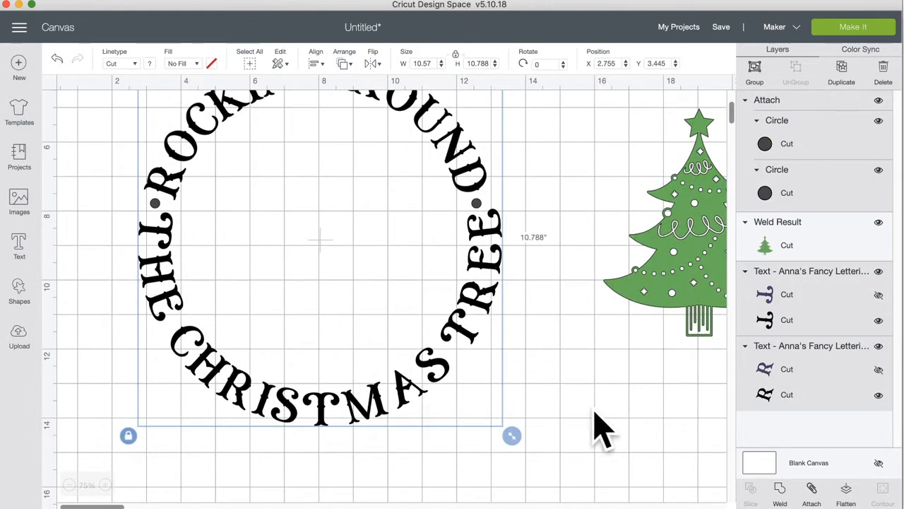
{"action": "left_click", "coordinate": [811, 489]}
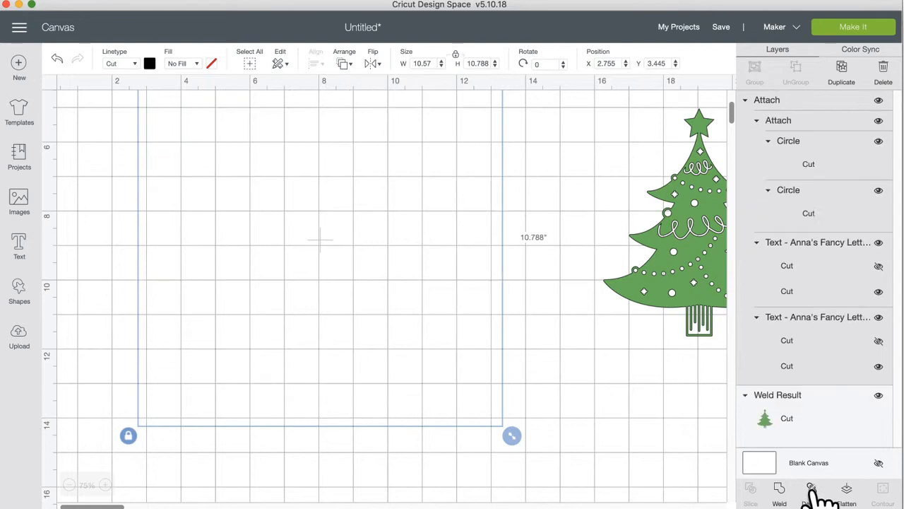
{"action": "left_click", "coordinate": [562, 333]}
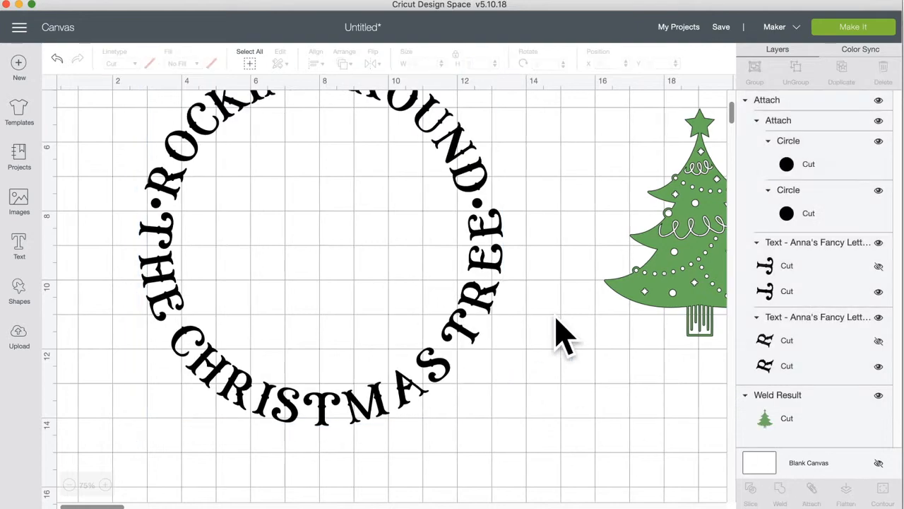
Step: Preview the cutting mats, then recolour the ring text and both dots red
{"action": "left_click", "coordinate": [854, 28]}
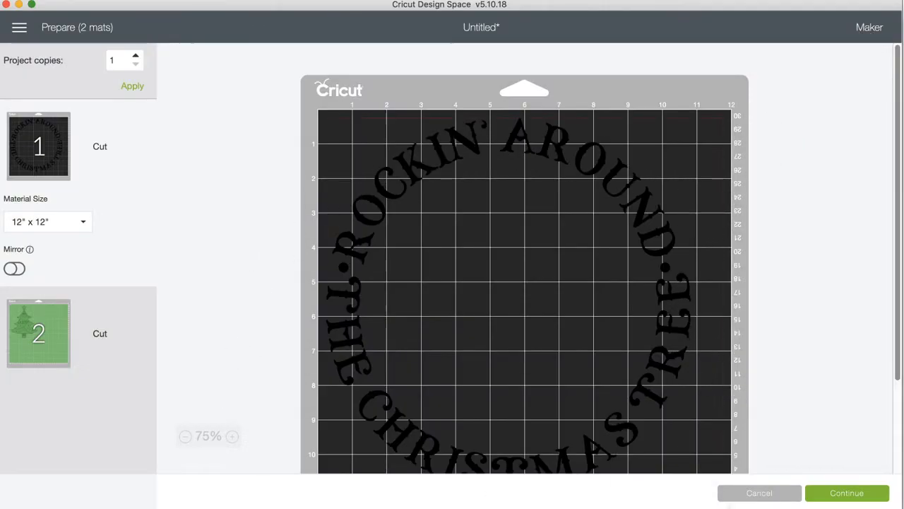
{"action": "left_click", "coordinate": [765, 498]}
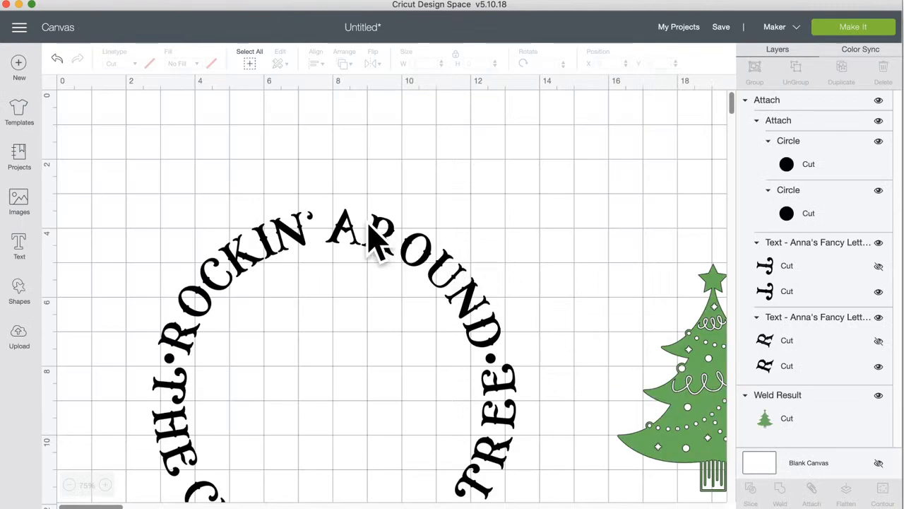
{"action": "left_click", "coordinate": [149, 63]}
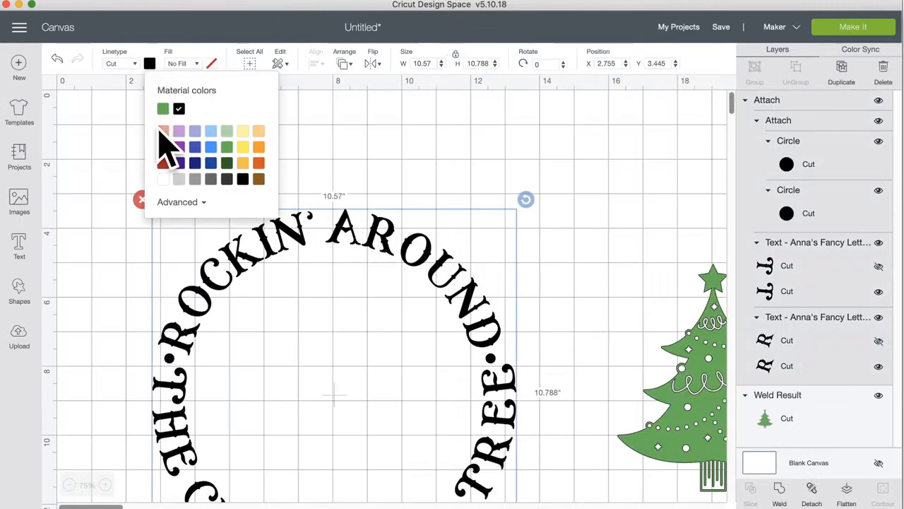
{"action": "left_click", "coordinate": [163, 146]}
{"action": "left_click", "coordinate": [454, 179]}
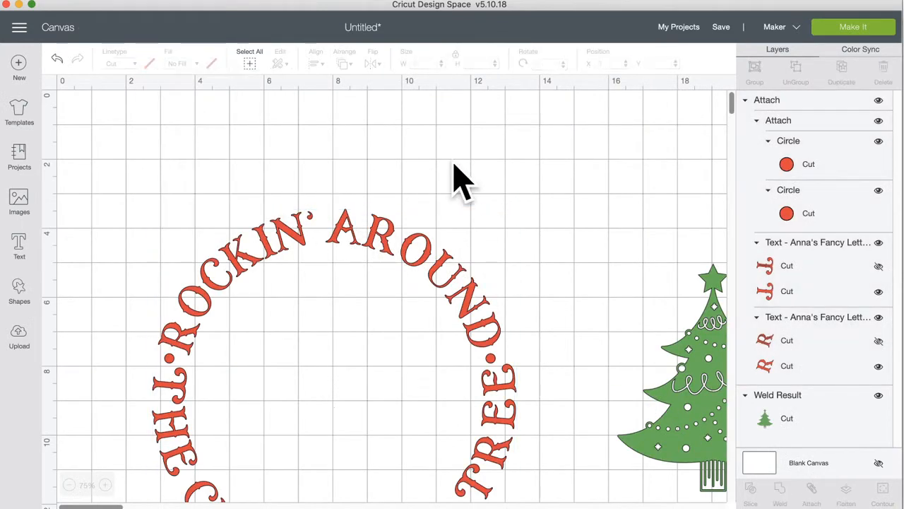
Step: Recheck the colour-sorted mats and return to the design canvas
{"action": "left_click", "coordinate": [847, 32]}
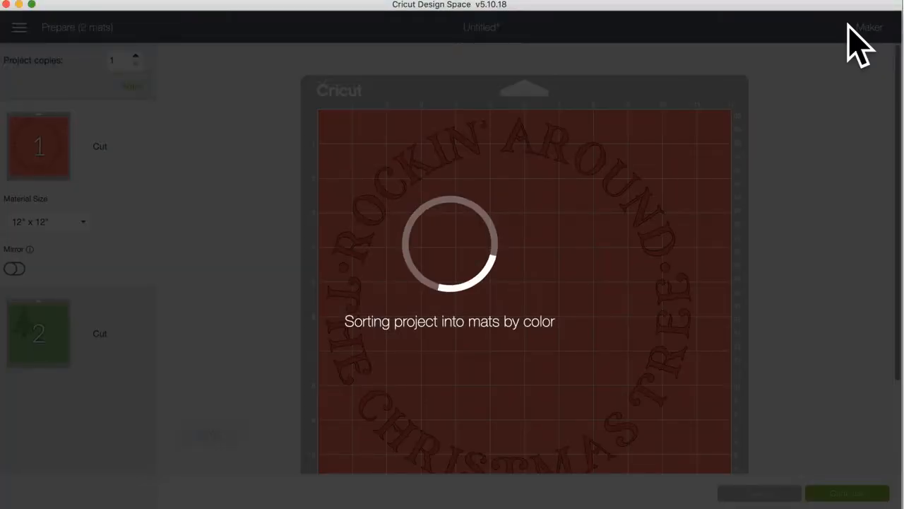
{"action": "scroll", "coordinate": [688, 268], "scroll_direction": "down", "scroll_amount": 3}
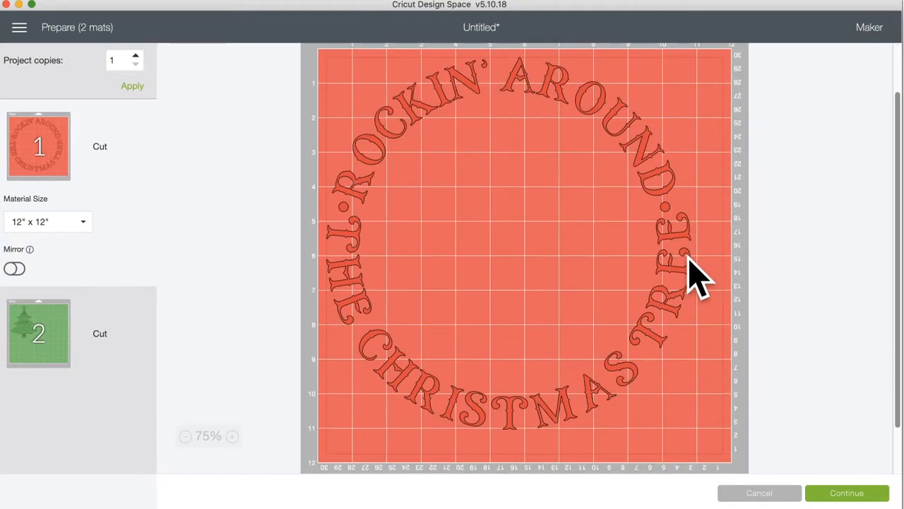
{"action": "left_click", "coordinate": [759, 493]}
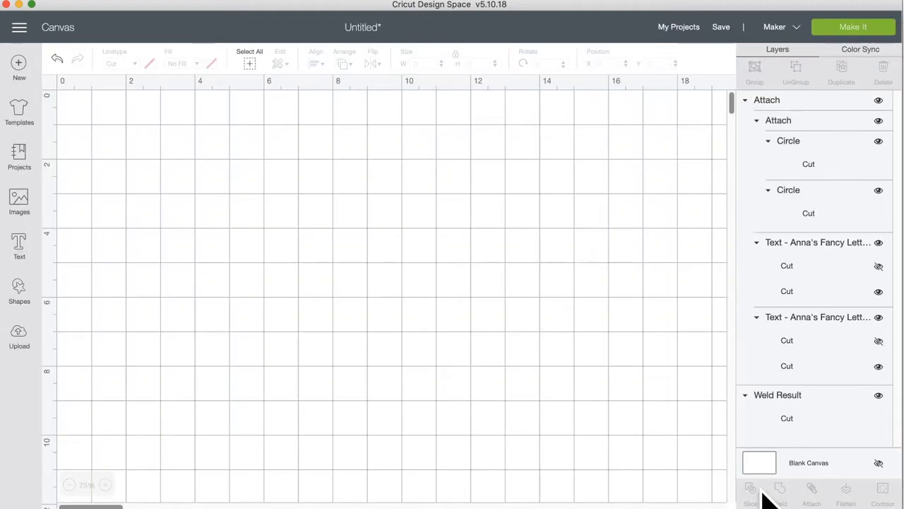
Step: Move the green tree back into the ring and centre-align it with the text ring
{"action": "scroll", "coordinate": [632, 424], "scroll_direction": "down", "scroll_amount": 5}
{"action": "left_click_drag", "start_coordinate": [692, 343], "coordinate": [321, 332]}
{"action": "left_click_drag", "start_coordinate": [565, 195], "coordinate": [181, 289]}
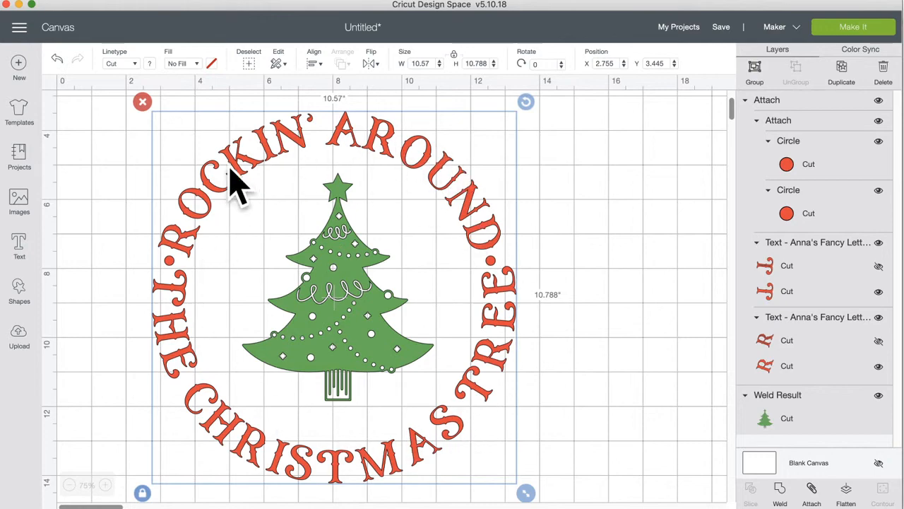
{"action": "left_click", "coordinate": [315, 65]}
{"action": "left_click", "coordinate": [330, 208]}
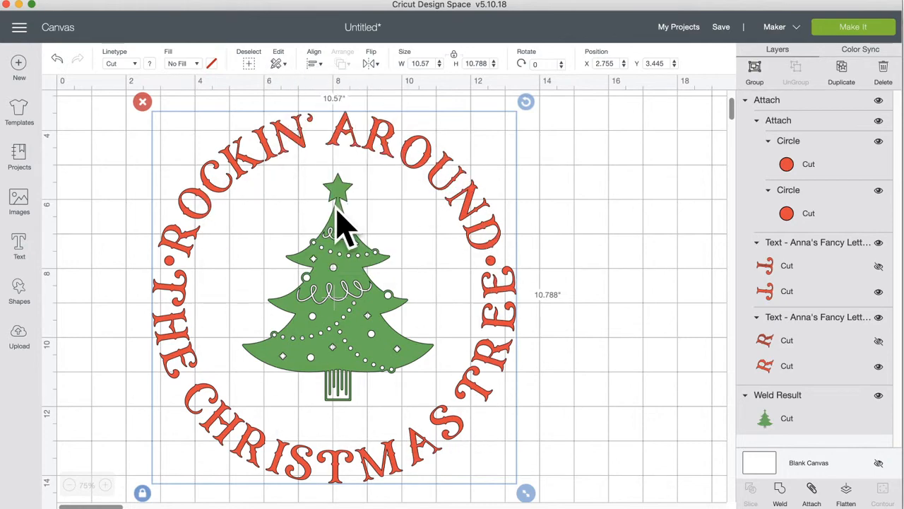
{"action": "left_click", "coordinate": [607, 311]}
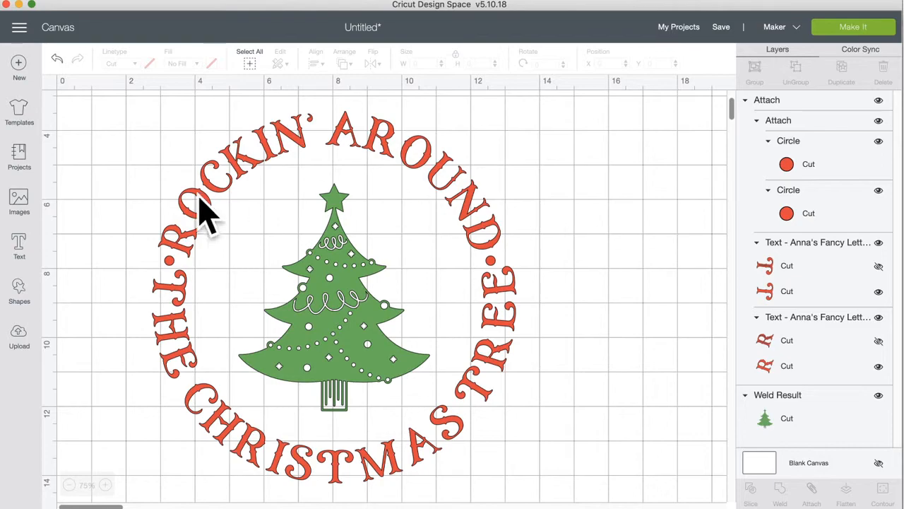
Step: Add a star shape and shrink it to under an inch
{"action": "left_click", "coordinate": [21, 290]}
{"action": "left_click", "coordinate": [72, 337]}
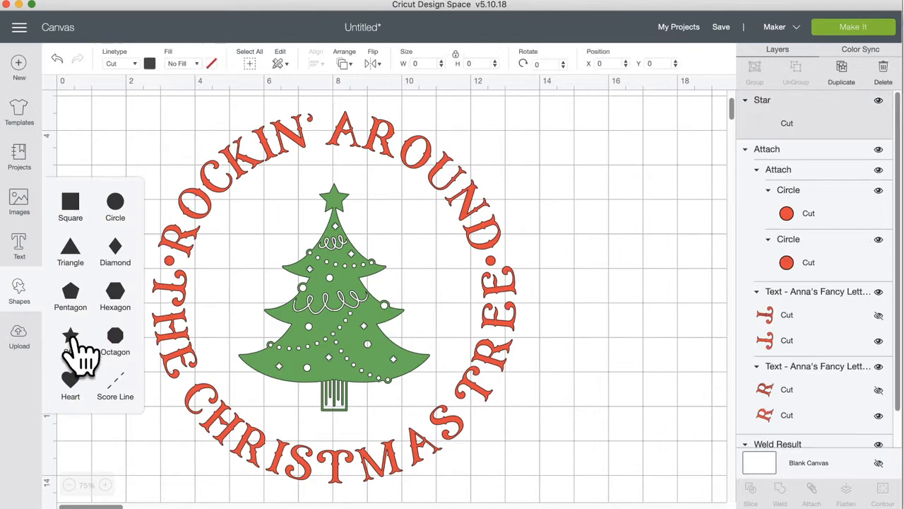
{"action": "left_click_drag", "start_coordinate": [242, 271], "coordinate": [361, 221]}
Step: At 200% zoom, set the star on the treetop, sized to about 0.85 inches wide
{"action": "left_click", "coordinate": [105, 485]}
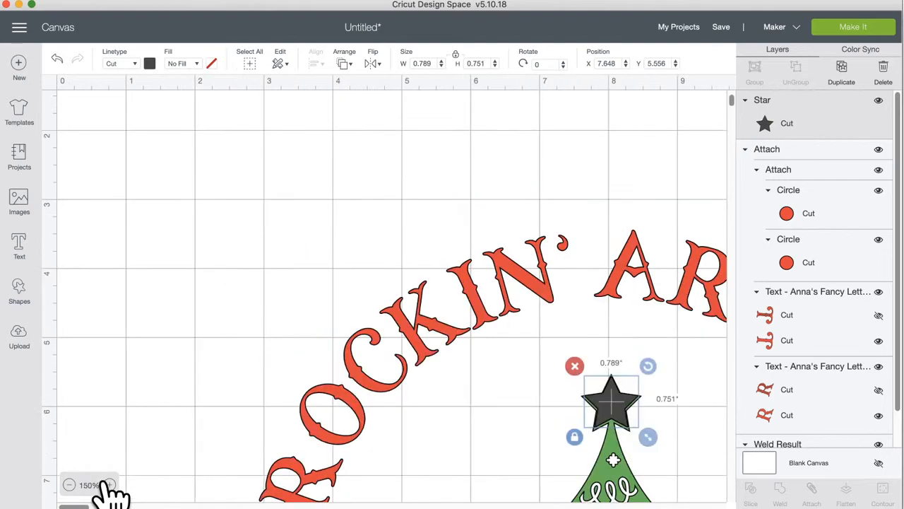
{"action": "left_click", "coordinate": [105, 484]}
{"action": "scroll", "coordinate": [639, 421], "scroll_direction": "right", "scroll_amount": 9}
{"action": "scroll", "coordinate": [639, 421], "scroll_direction": "down", "scroll_amount": 4}
{"action": "scroll", "coordinate": [307, 386], "scroll_direction": "left", "scroll_amount": 1}
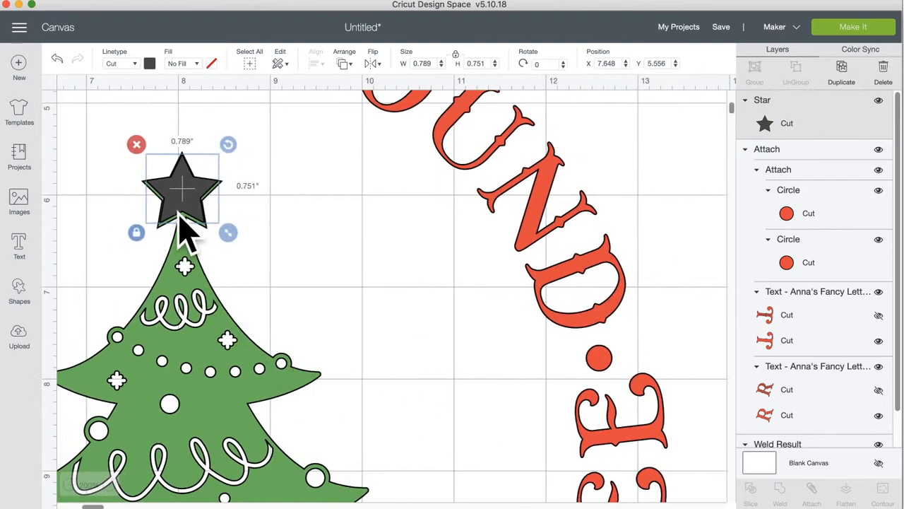
{"action": "left_click_drag", "start_coordinate": [180, 195], "coordinate": [178, 195]}
{"action": "left_click_drag", "start_coordinate": [227, 234], "coordinate": [230, 239]}
{"action": "left_click_drag", "start_coordinate": [185, 195], "coordinate": [191, 201]}
{"action": "left_click_drag", "start_coordinate": [229, 236], "coordinate": [234, 242]}
{"action": "left_click_drag", "start_coordinate": [179, 202], "coordinate": [178, 199]}
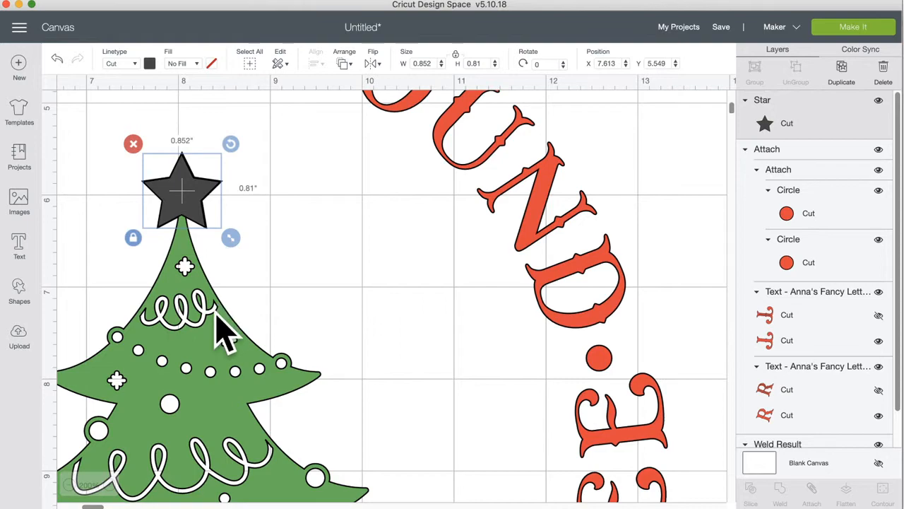
{"action": "left_click", "coordinate": [150, 64]}
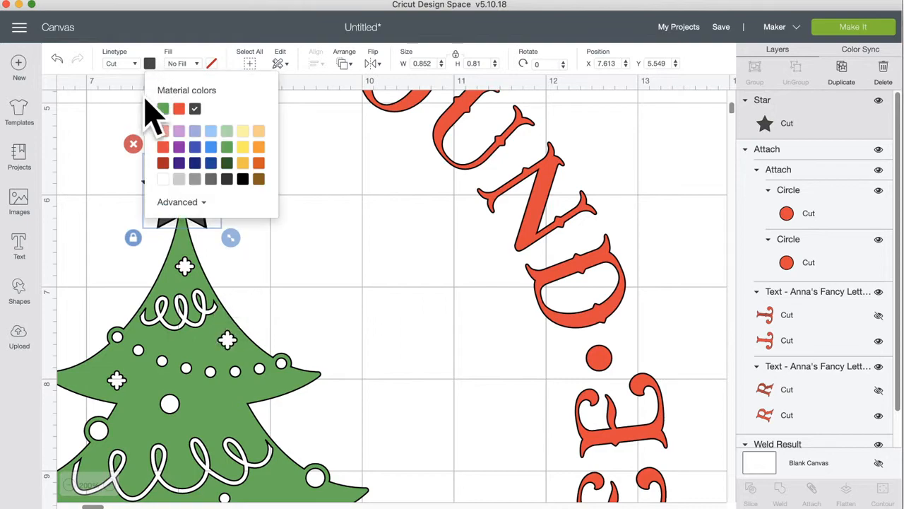
Step: Make the star yellow and enlarge it to about 0.87 inches on the treetop
{"action": "left_click", "coordinate": [242, 163]}
{"action": "left_click", "coordinate": [311, 223]}
{"action": "mouse_move", "coordinate": [177, 196]}
{"action": "left_mouse_down"}
{"action": "mouse_move", "coordinate": [197, 205]}
{"action": "mouse_move", "coordinate": [182, 202]}
{"action": "left_mouse_up"}
{"action": "left_click_drag", "start_coordinate": [228, 236], "coordinate": [231, 239]}
{"action": "left_click_drag", "start_coordinate": [194, 211], "coordinate": [185, 201]}
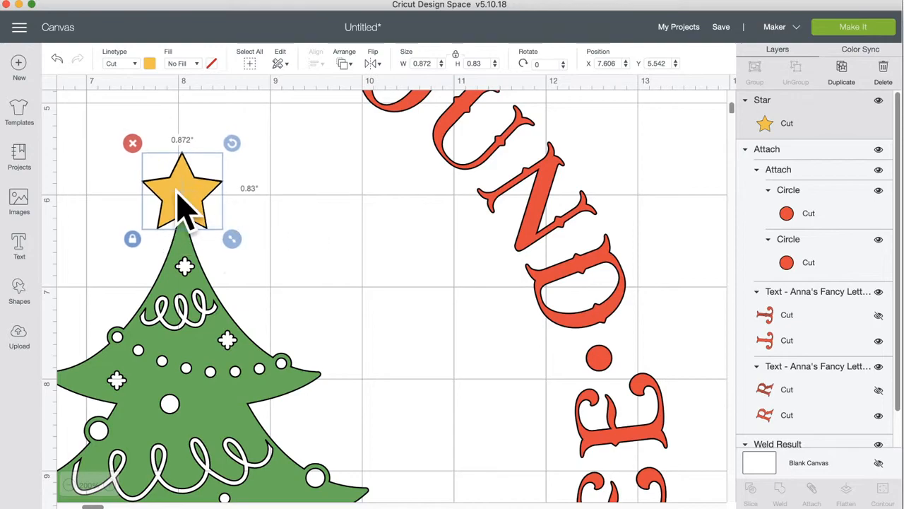
Step: Zoom out to 50% and marquee-select the whole wreath, tree and star
{"action": "left_click", "coordinate": [69, 485]}
{"action": "left_click", "coordinate": [69, 485]}
{"action": "left_click", "coordinate": [69, 484]}
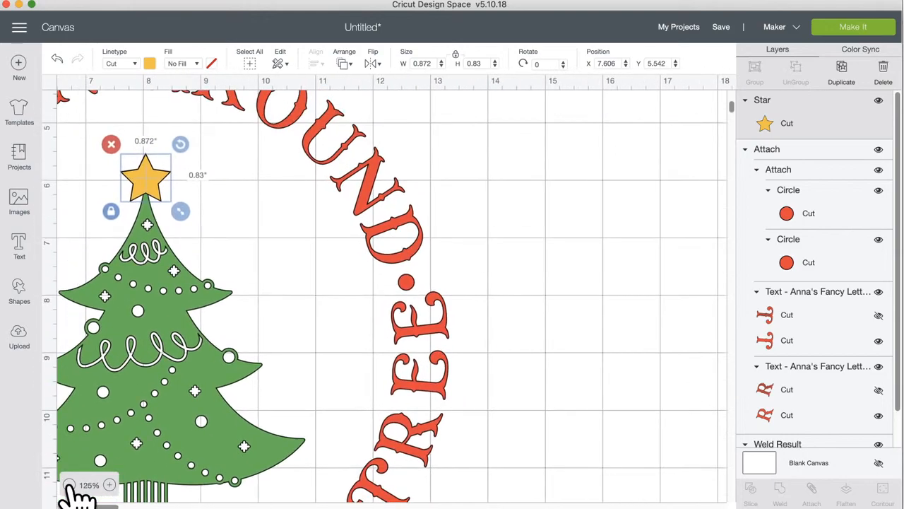
{"action": "left_click", "coordinate": [70, 484]}
{"action": "scroll", "coordinate": [162, 383], "scroll_direction": "up", "scroll_amount": 3}
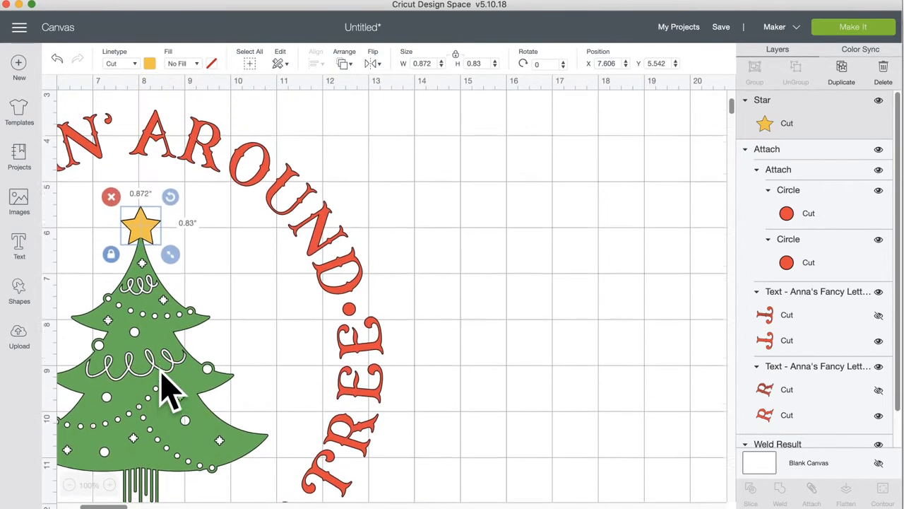
{"action": "scroll", "coordinate": [185, 392], "scroll_direction": "left", "scroll_amount": 3}
{"action": "scroll", "coordinate": [185, 393], "scroll_direction": "left", "scroll_amount": 5}
{"action": "scroll", "coordinate": [178, 383], "scroll_direction": "down", "scroll_amount": 3}
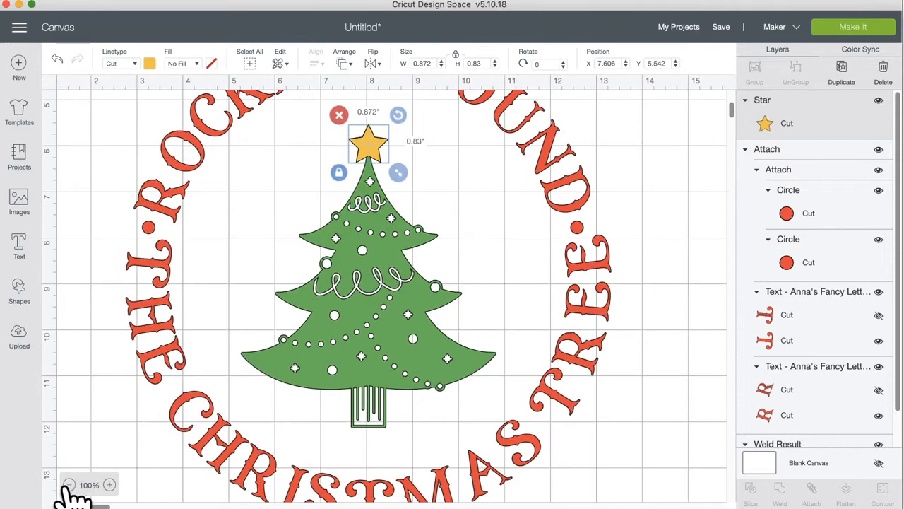
{"action": "left_click", "coordinate": [69, 485]}
{"action": "left_click", "coordinate": [69, 485]}
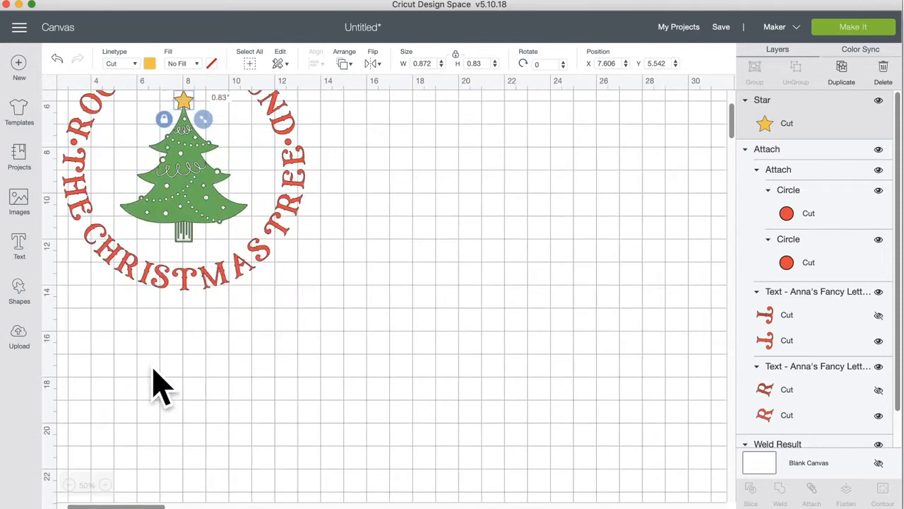
{"action": "scroll", "coordinate": [157, 383], "scroll_direction": "up", "scroll_amount": 3}
{"action": "scroll", "coordinate": [158, 383], "scroll_direction": "left", "scroll_amount": 2}
{"action": "scroll", "coordinate": [154, 369], "scroll_direction": "left", "scroll_amount": 3}
{"action": "scroll", "coordinate": [154, 368], "scroll_direction": "up", "scroll_amount": 2}
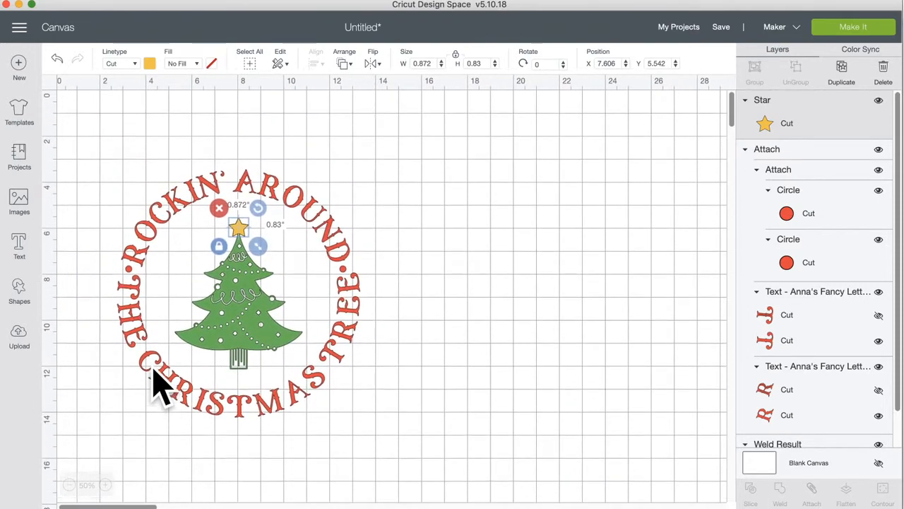
{"action": "left_click", "coordinate": [311, 428]}
{"action": "left_click_drag", "start_coordinate": [125, 134], "coordinate": [434, 420]}
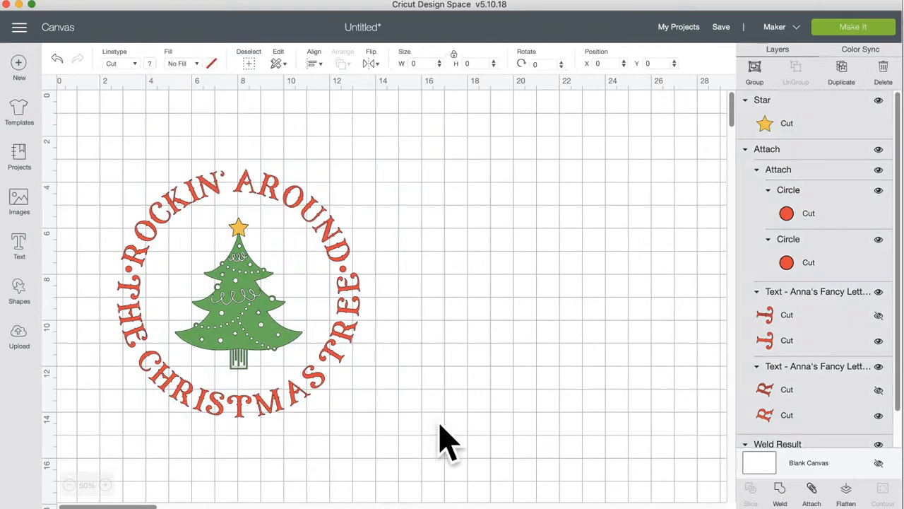
Step: Group the wreath, tree and star, scale it to about 7.28 x 7.43 in, and reposition it
{"action": "left_click", "coordinate": [756, 71]}
{"action": "left_click_drag", "start_coordinate": [371, 427], "coordinate": [295, 349]}
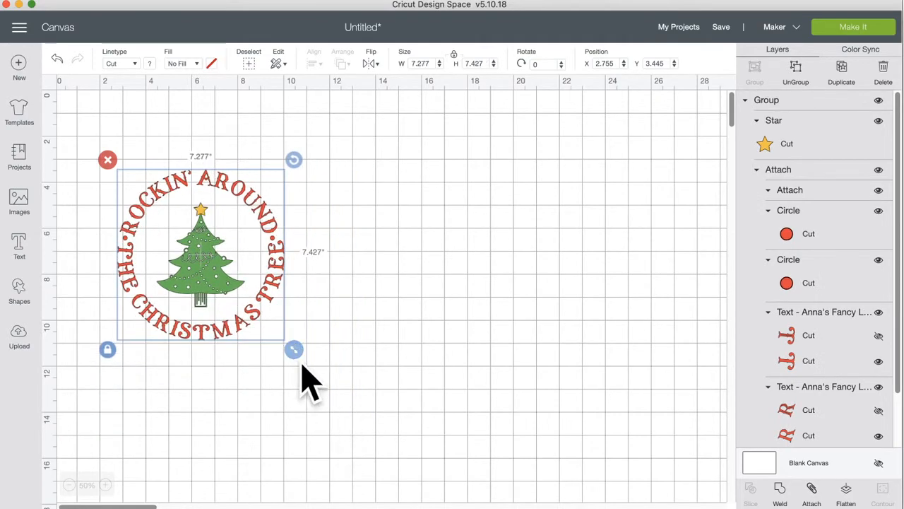
{"action": "left_click", "coordinate": [107, 485]}
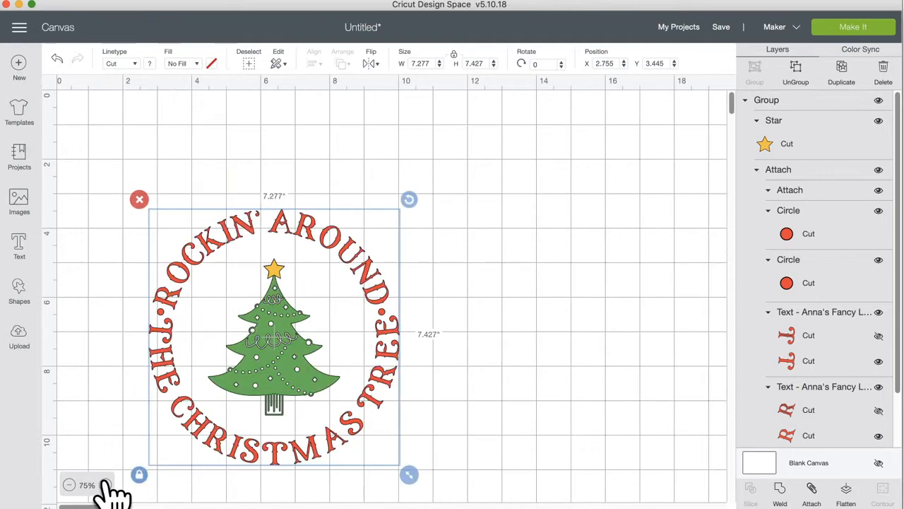
{"action": "left_click", "coordinate": [107, 484]}
{"action": "scroll", "coordinate": [226, 481], "scroll_direction": "down", "scroll_amount": 3}
{"action": "left_click_drag", "start_coordinate": [499, 368], "coordinate": [428, 342]}
{"action": "left_click", "coordinate": [578, 388]}
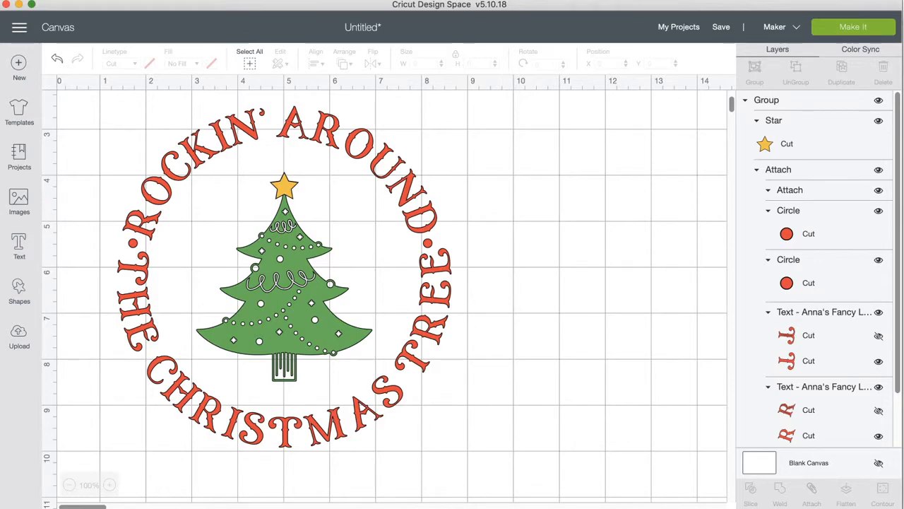
Step: Save the project as 'ROCKIN' AROUND TREE'
{"action": "left_click", "coordinate": [722, 28]}
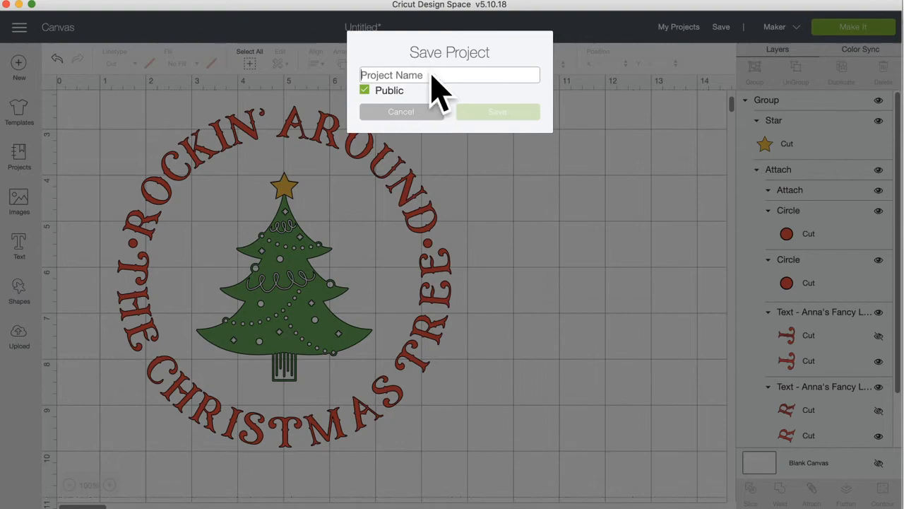
{"action": "type", "text": "ROCKIN' AROUND TREE"}
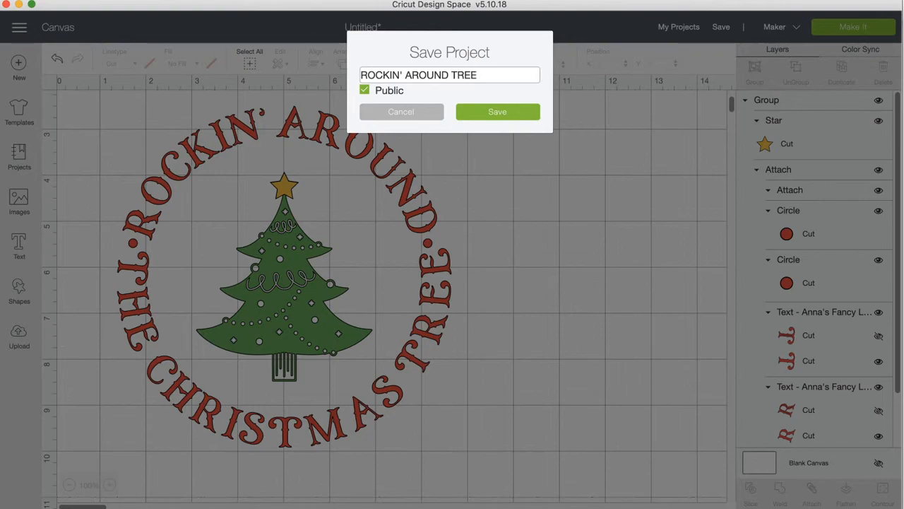
{"action": "left_click", "coordinate": [496, 118]}
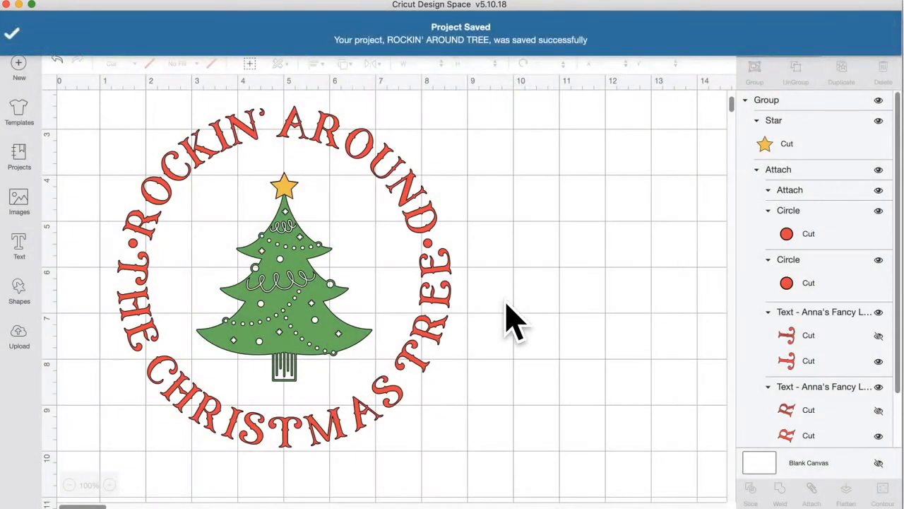
Step: Select the whole grouped design and move it upward on the canvas
{"action": "scroll", "coordinate": [520, 261], "scroll_direction": "up", "scroll_amount": 2}
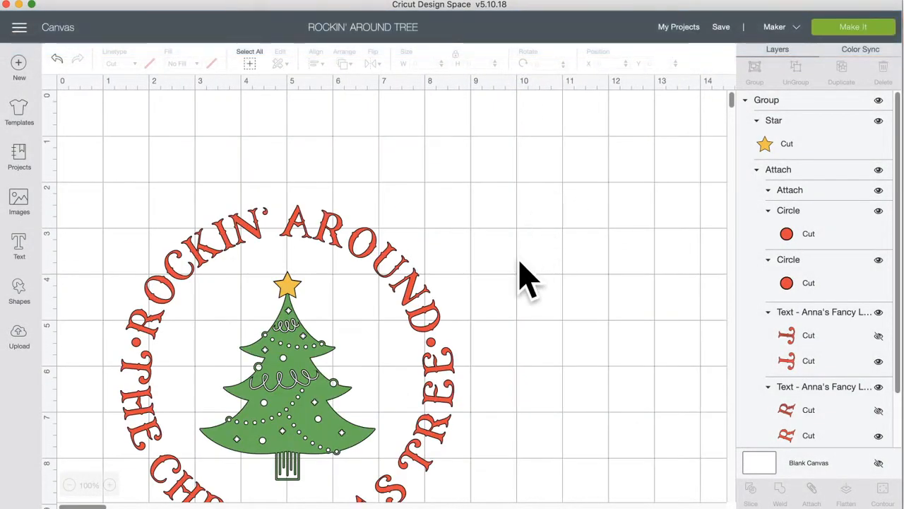
{"action": "scroll", "coordinate": [526, 272], "scroll_direction": "down", "scroll_amount": 1}
{"action": "left_click_drag", "start_coordinate": [525, 325], "coordinate": [174, 284]}
{"action": "left_click_drag", "start_coordinate": [273, 323], "coordinate": [268, 283]}
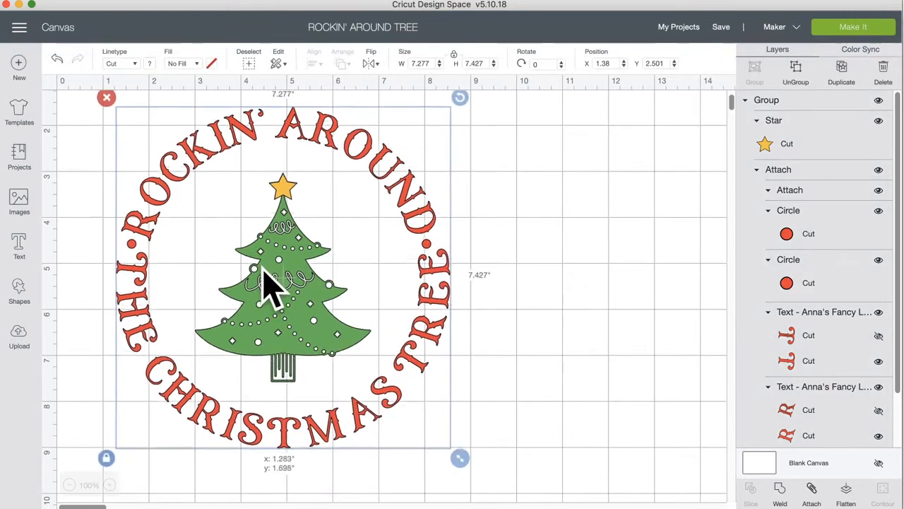
Step: Deselect the design and scroll the canvas up
{"action": "left_click", "coordinate": [495, 279]}
{"action": "scroll", "coordinate": [520, 282], "scroll_direction": "up", "scroll_amount": 1}
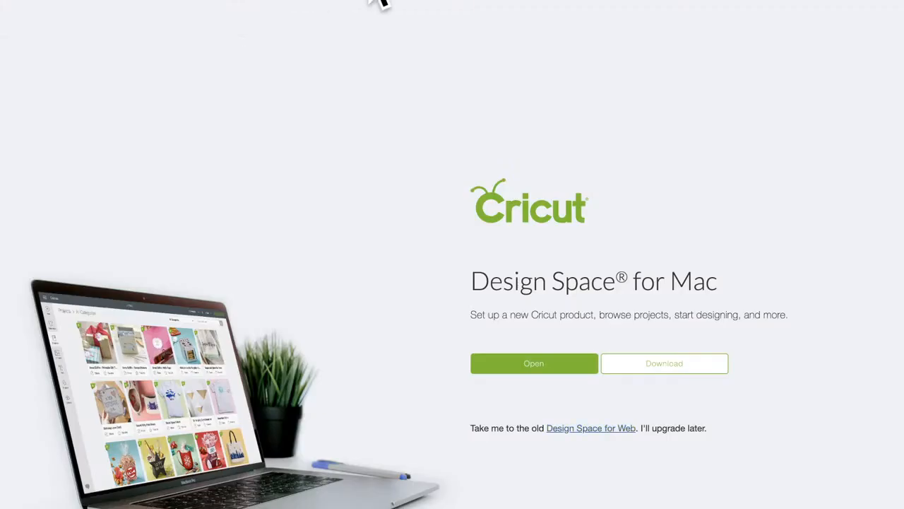
Step: Switch to Design Space for Web and proceed past the unsupported-version warning
{"action": "left_click", "coordinate": [589, 428]}
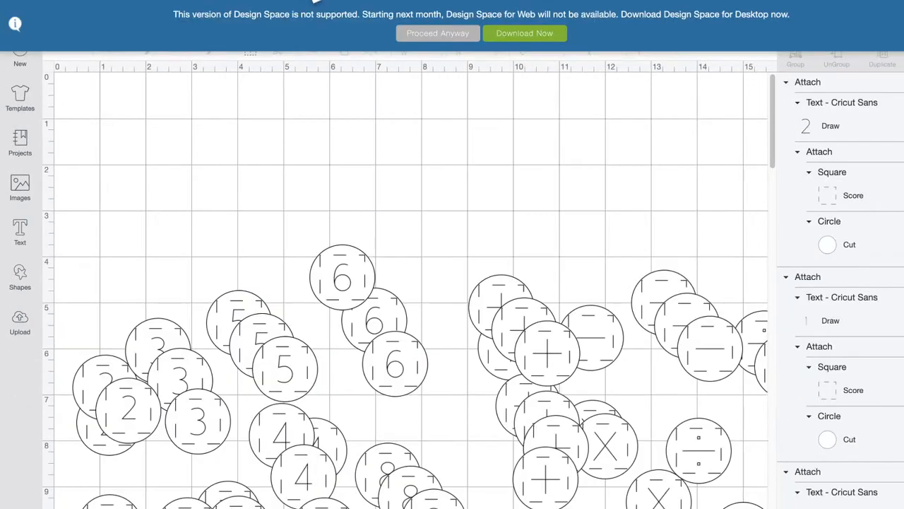
{"action": "left_click", "coordinate": [420, 34]}
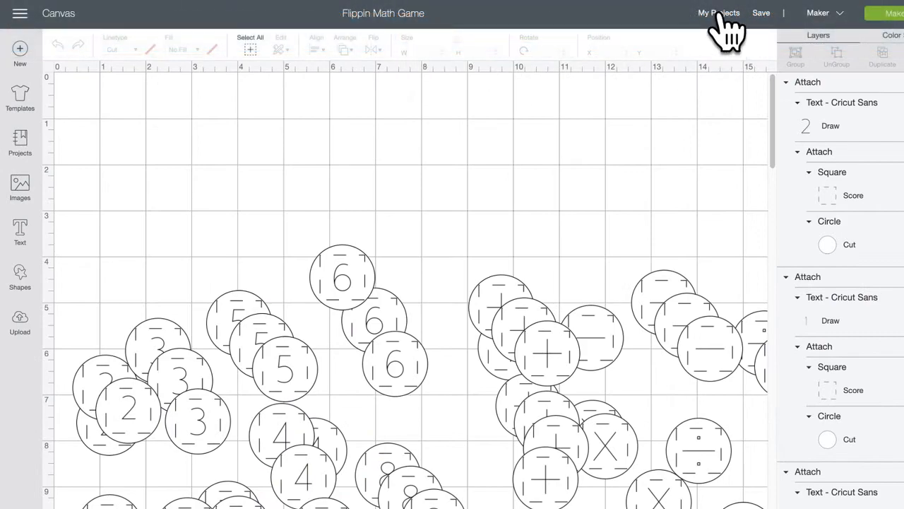
Step: Open 'ROCKIN' AROUND TREE' from My Projects to check it, then return to the project list
{"action": "left_click", "coordinate": [721, 14]}
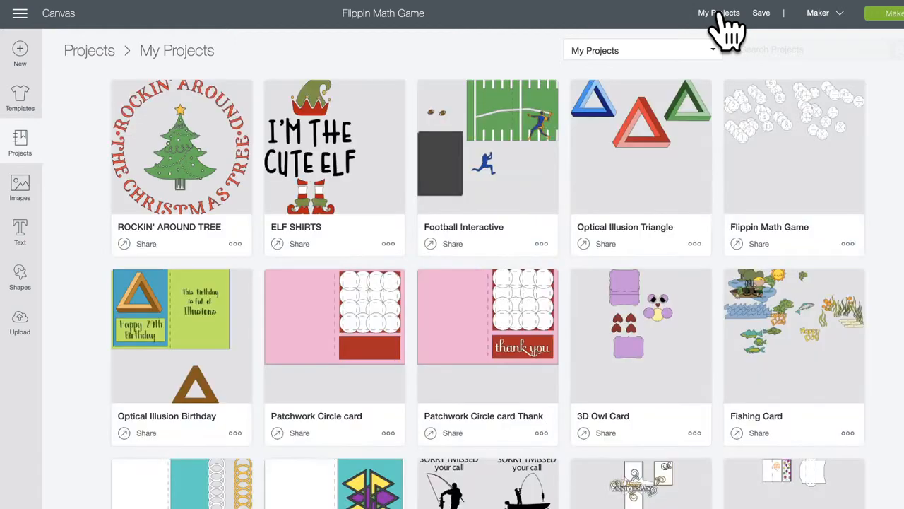
{"action": "left_click", "coordinate": [193, 161]}
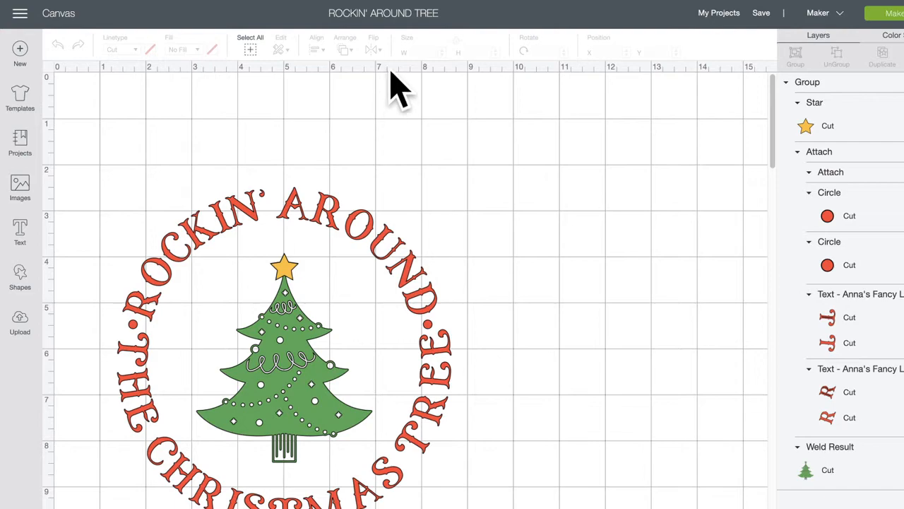
{"action": "left_click", "coordinate": [721, 19]}
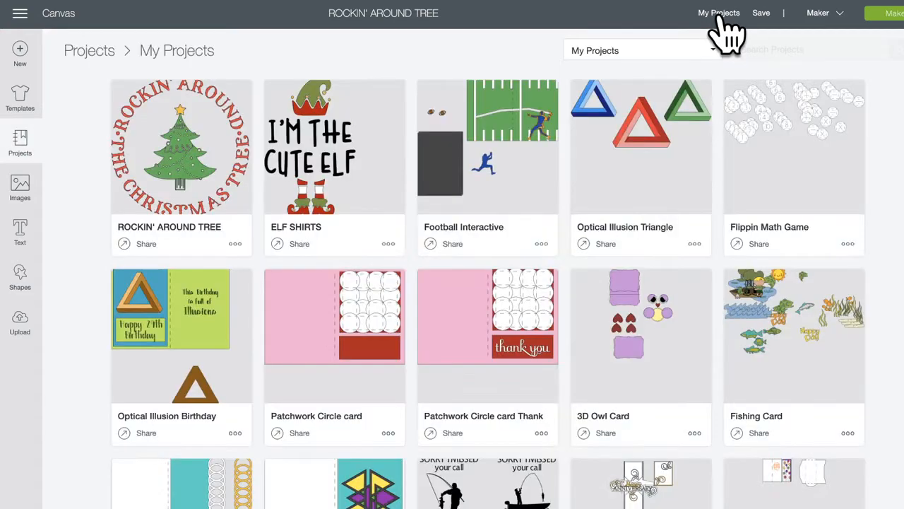
Step: Open the ELF SHIRTS project and select its whole I'M THE CUTE ELF design
{"action": "left_click", "coordinate": [355, 160]}
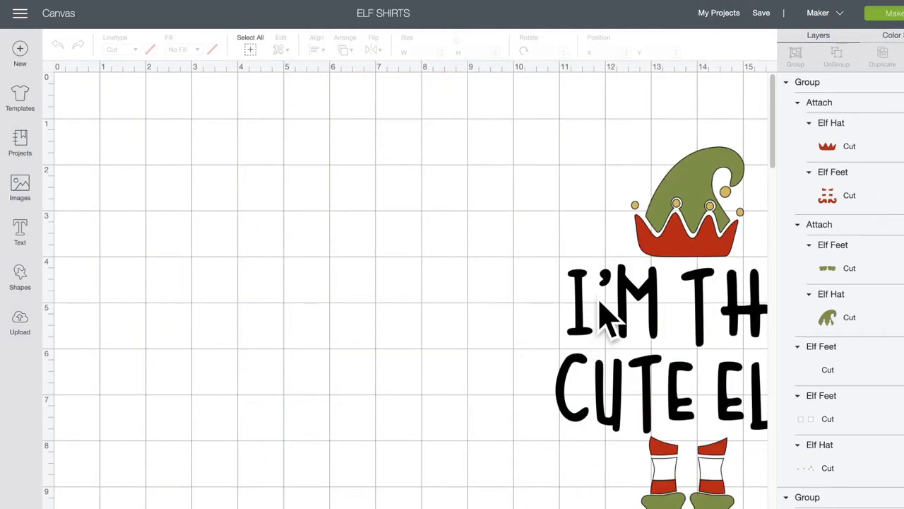
{"action": "scroll", "coordinate": [589, 323], "scroll_direction": "right", "scroll_amount": 5}
{"action": "left_click_drag", "start_coordinate": [319, 156], "coordinate": [657, 495]}
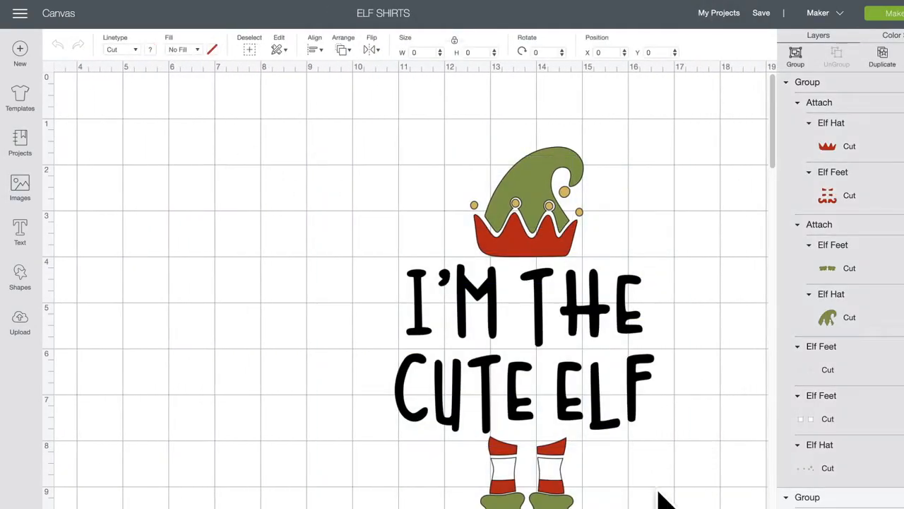
{"action": "left_click_drag", "start_coordinate": [624, 373], "coordinate": [466, 226]}
{"action": "left_click_drag", "start_coordinate": [368, 154], "coordinate": [700, 498]}
Step: Move the elf design left to X 3.658, Y 0.303 and save the project
{"action": "left_click_drag", "start_coordinate": [643, 399], "coordinate": [469, 375]}
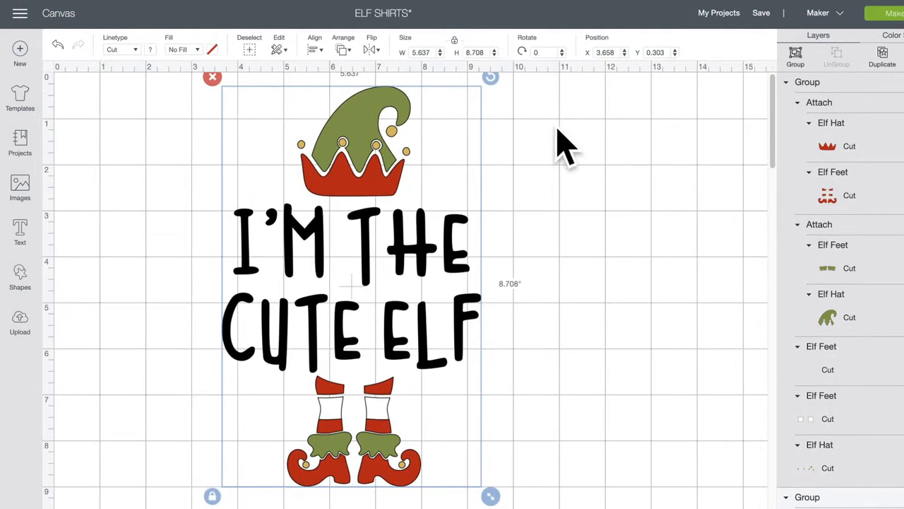
{"action": "left_click", "coordinate": [606, 152]}
{"action": "left_click", "coordinate": [761, 14]}
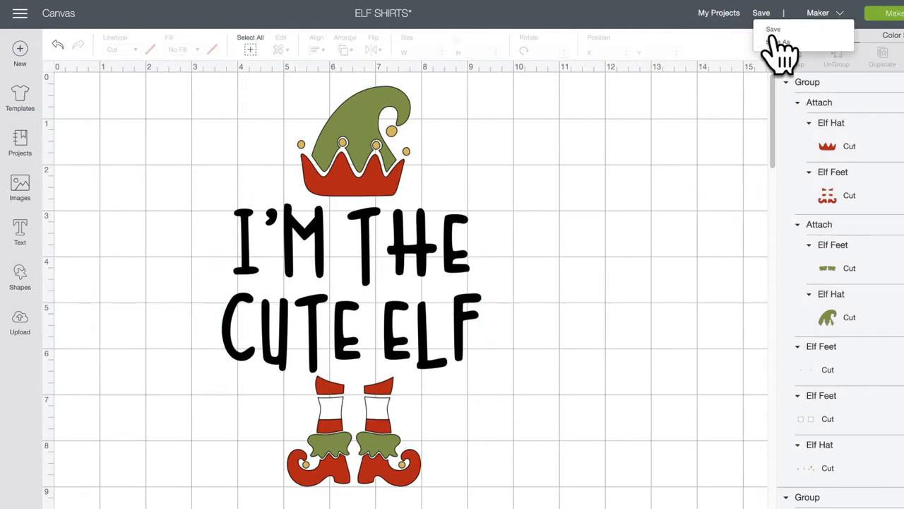
{"action": "left_click", "coordinate": [784, 29]}
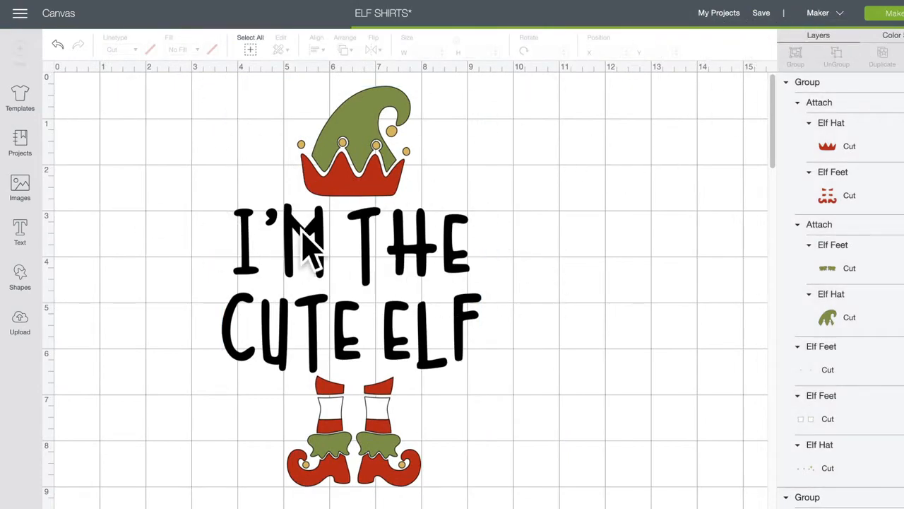
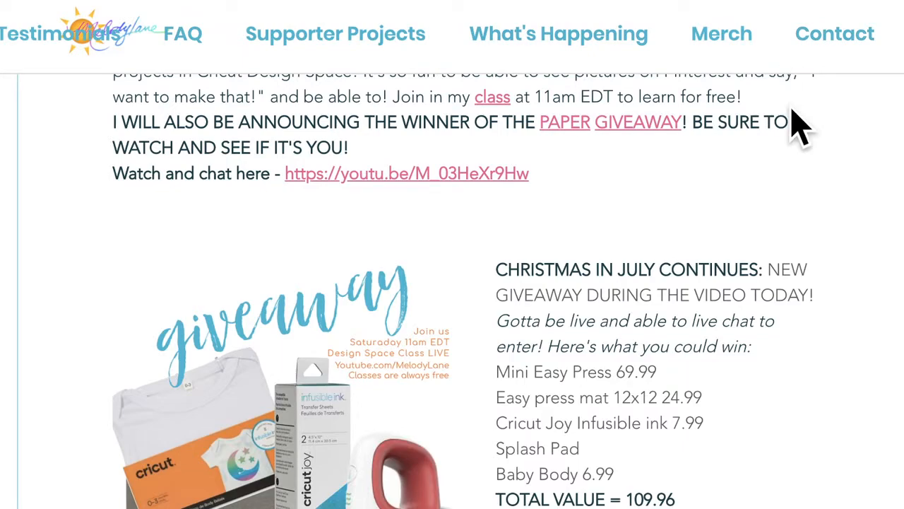
Step: Zoom the Melody Lane blog post out and scroll through its Christmas in July giveaway prizes
{"action": "key", "text": "ctrl+minus"}
{"action": "key", "text": "ctrl+minus"}
{"action": "key", "text": "ctrl+minus"}
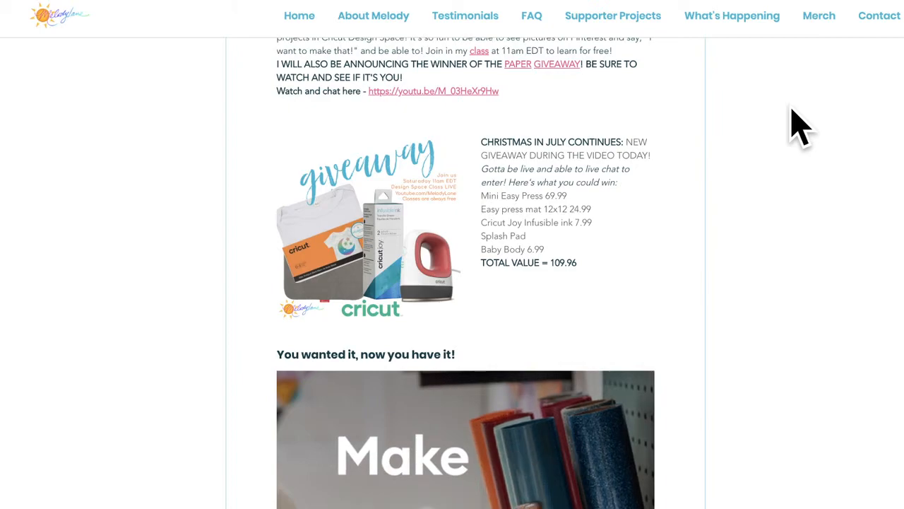
{"action": "key", "text": "ctrl+plus"}
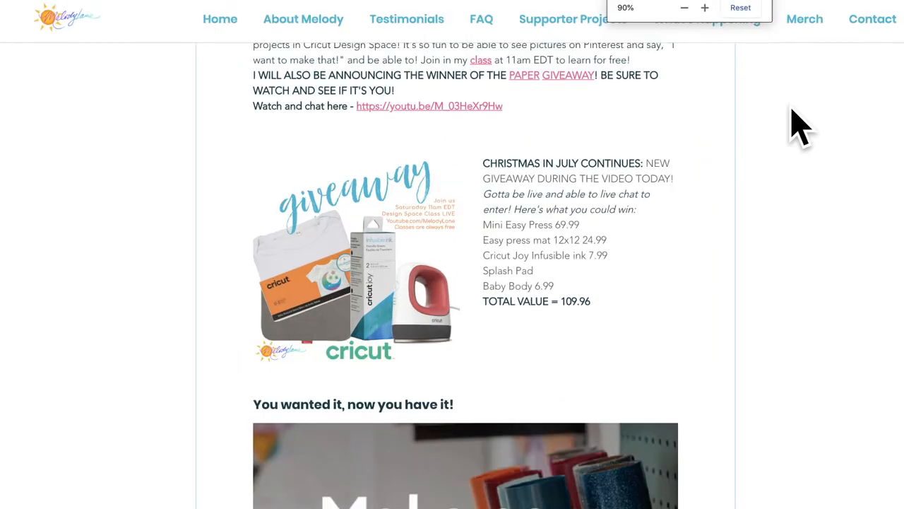
{"action": "key", "text": "ctrl+minus"}
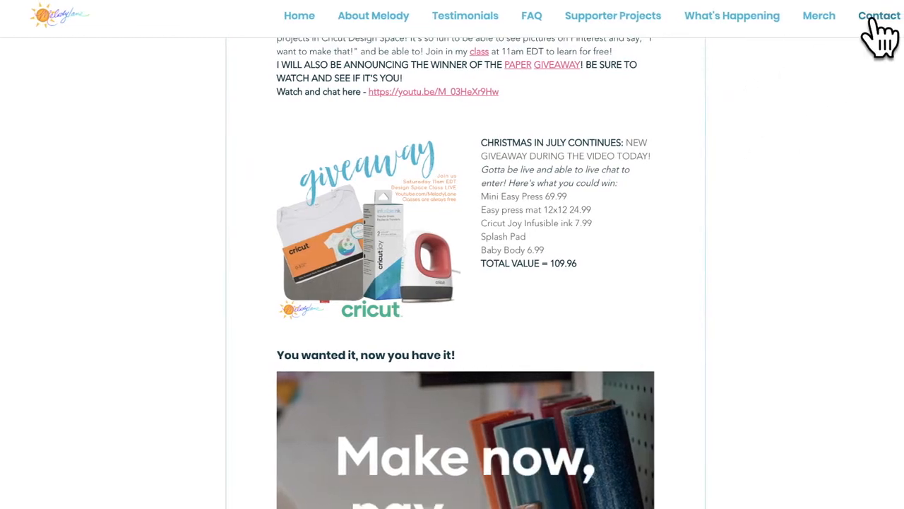
{"action": "left_click_drag", "start_coordinate": [874, 20], "coordinate": [747, 135]}
{"action": "scroll", "coordinate": [749, 137], "scroll_direction": "up", "scroll_amount": 6}
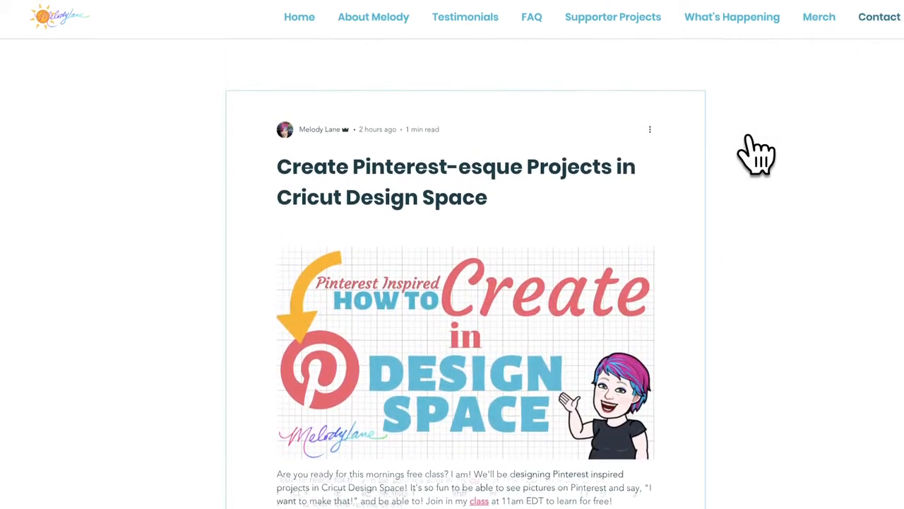
{"action": "scroll", "coordinate": [750, 137], "scroll_direction": "down", "scroll_amount": 11}
{"action": "scroll", "coordinate": [756, 151], "scroll_direction": "down", "scroll_amount": 7}
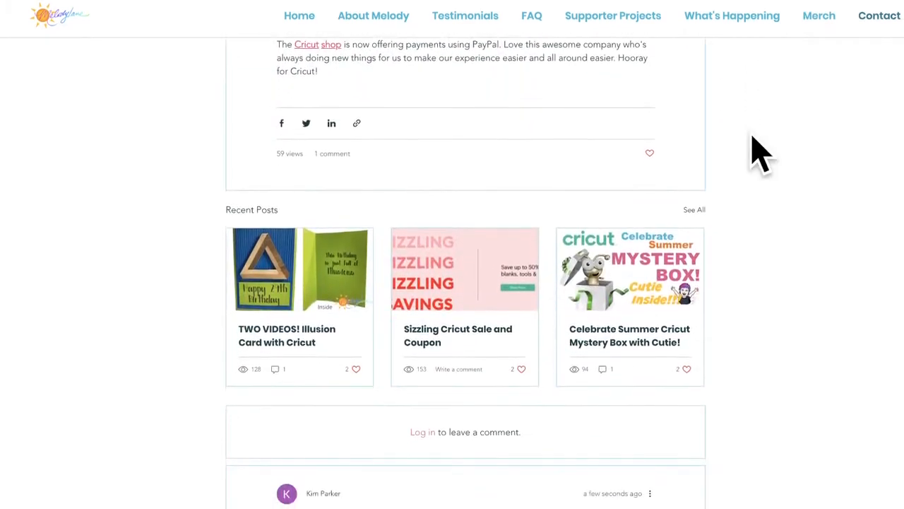
{"action": "scroll", "coordinate": [756, 152], "scroll_direction": "up", "scroll_amount": 4}
{"action": "scroll", "coordinate": [752, 152], "scroll_direction": "up", "scroll_amount": 9}
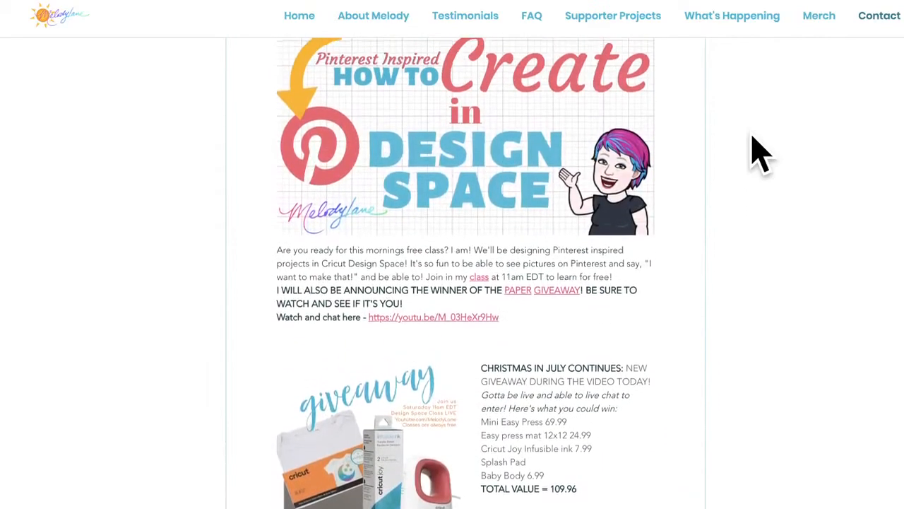
{"action": "scroll", "coordinate": [752, 151], "scroll_direction": "down", "scroll_amount": 1}
Step: Jump to the Contact section from the Melody Lane site's top navigation
{"action": "left_click", "coordinate": [880, 18]}
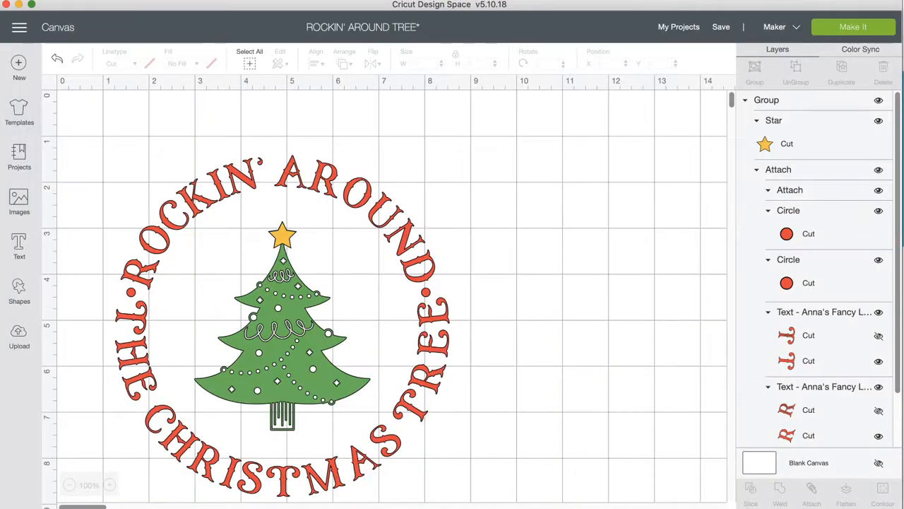
Step: Back in the 'ROCKIN' AROUND TREE' project, open the Images library to add artwork
{"action": "left_click", "coordinate": [19, 201]}
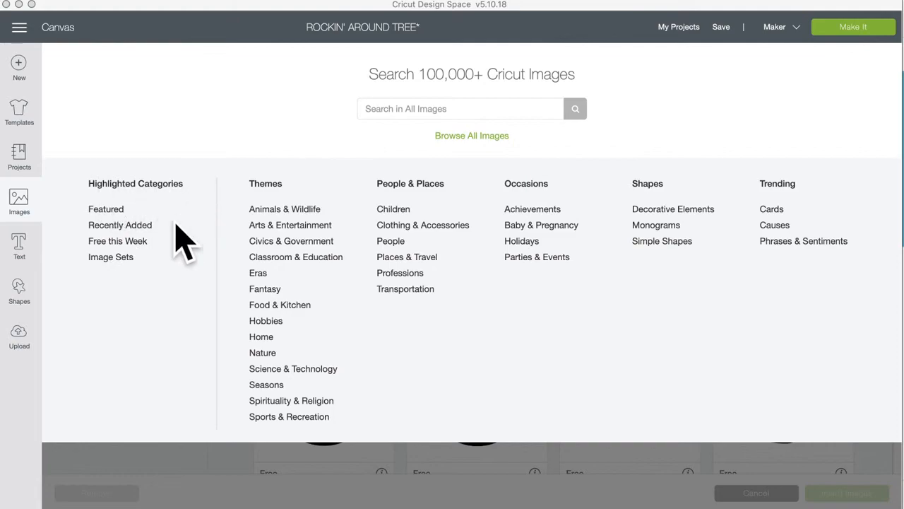
Step: Browse the Image Sets highlighted category, listing 3,215 image sets
{"action": "left_click", "coordinate": [110, 258]}
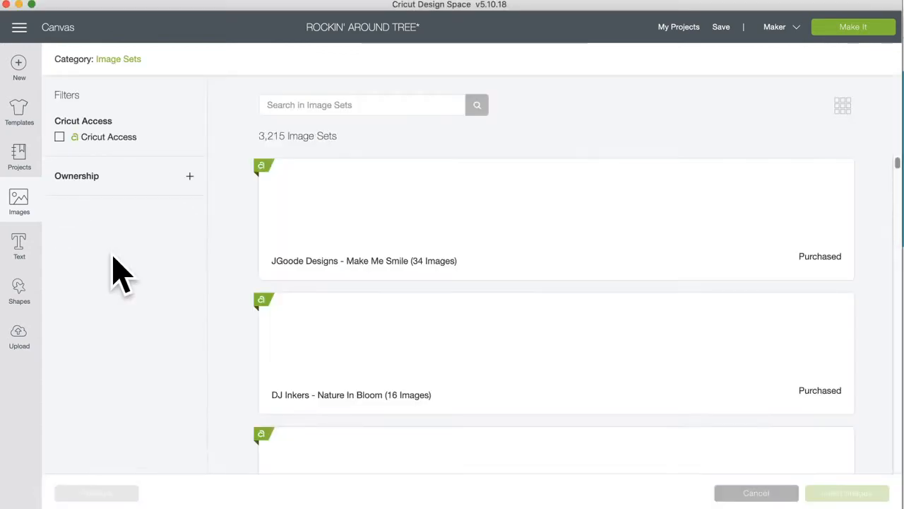
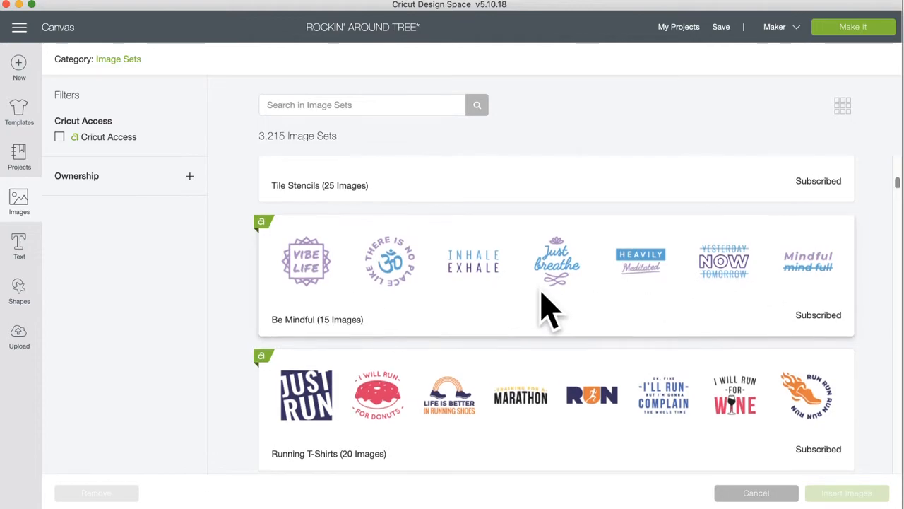
Step: Scroll down the Image Sets list and click into the Search in Image Sets box
{"action": "scroll", "coordinate": [548, 311], "scroll_direction": "down", "scroll_amount": 3}
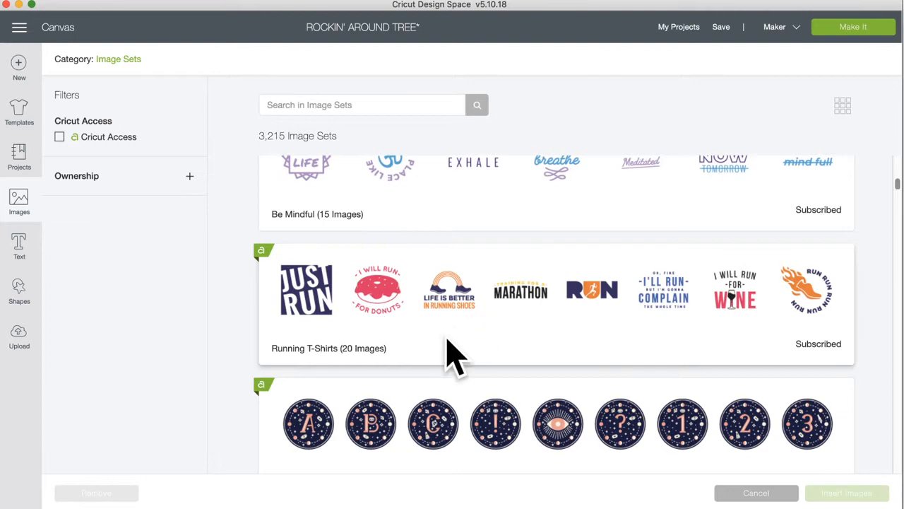
{"action": "scroll", "coordinate": [444, 350], "scroll_direction": "down", "scroll_amount": 3}
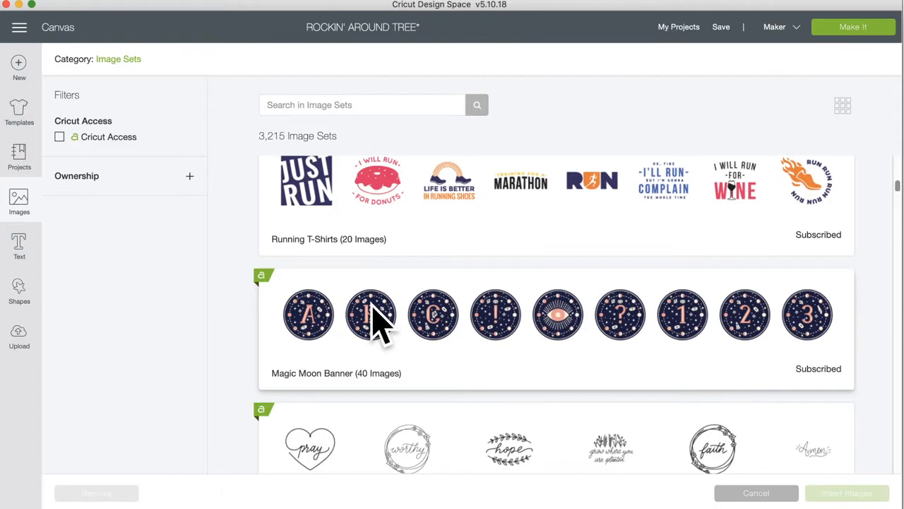
{"action": "scroll", "coordinate": [373, 311], "scroll_direction": "down", "scroll_amount": 5}
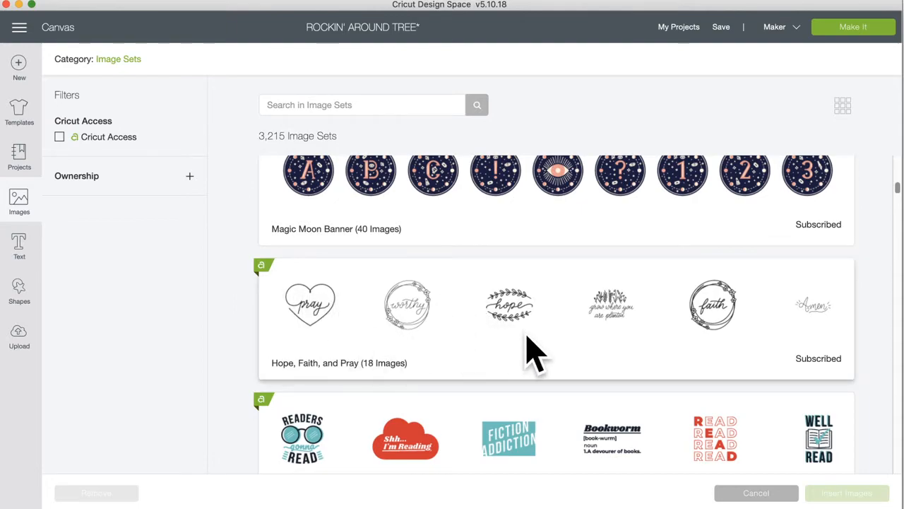
{"action": "left_click", "coordinate": [349, 104]}
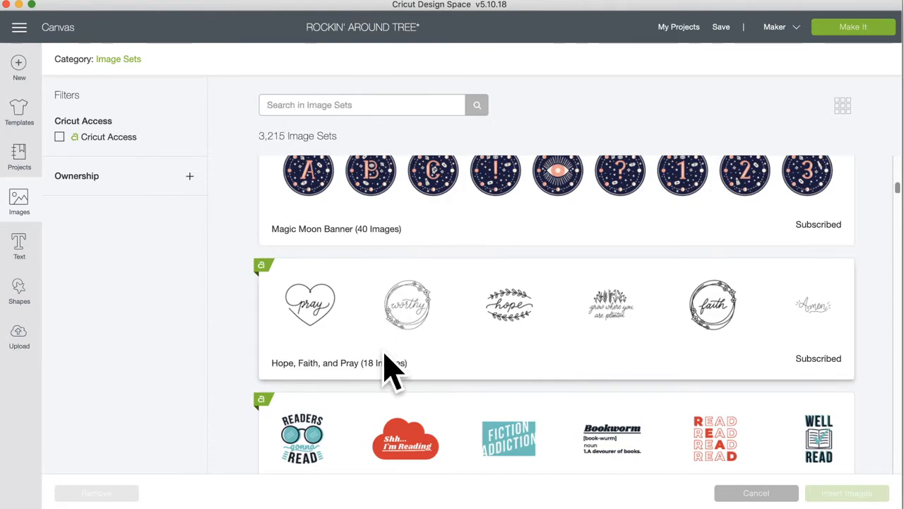
Step: Scroll back and forth through the image sets, then start a search with 'C'
{"action": "scroll", "coordinate": [388, 368], "scroll_direction": "down", "scroll_amount": 1}
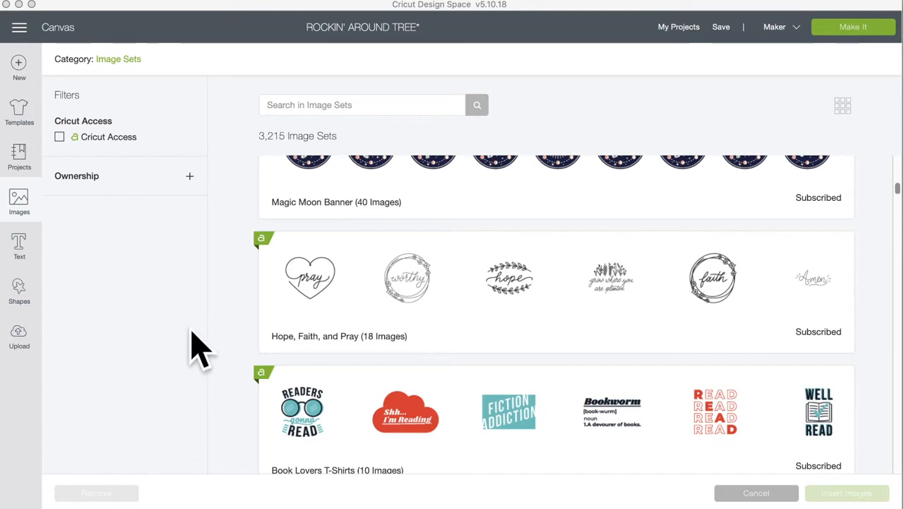
{"action": "scroll", "coordinate": [434, 363], "scroll_direction": "down", "scroll_amount": 5}
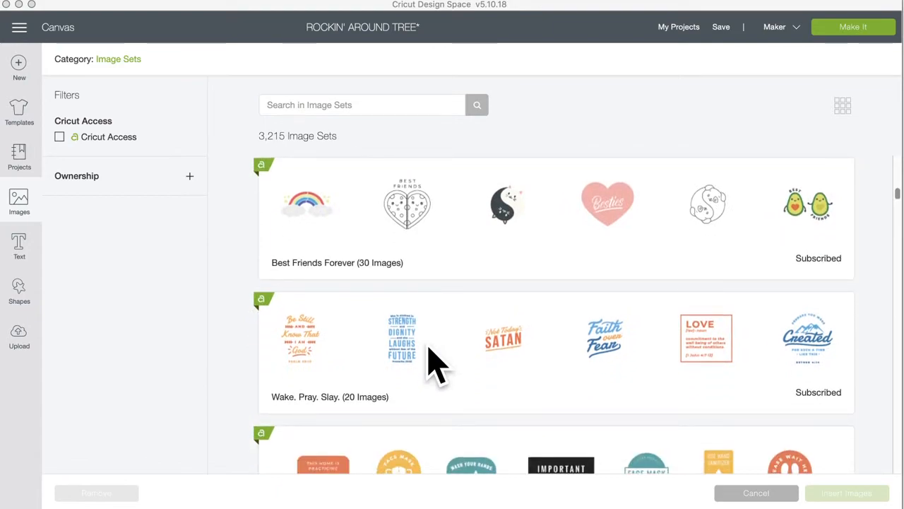
{"action": "scroll", "coordinate": [428, 346], "scroll_direction": "up", "scroll_amount": 1}
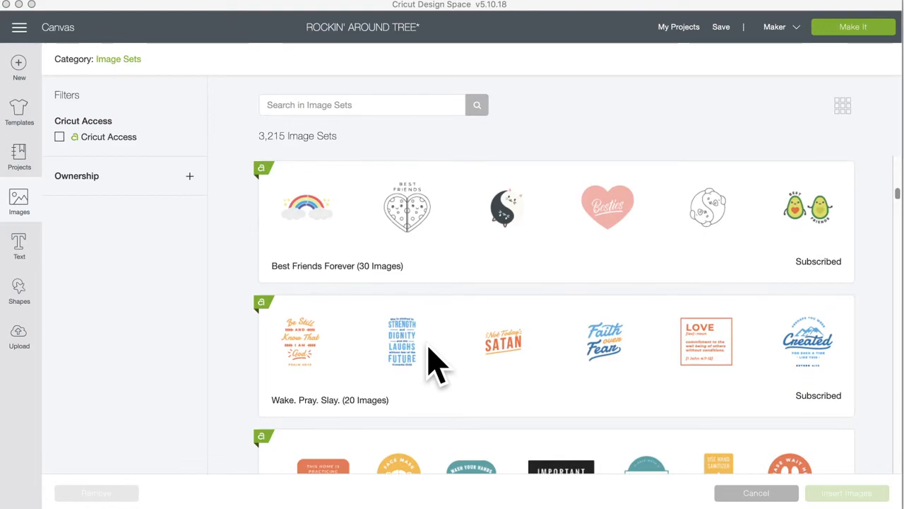
{"action": "scroll", "coordinate": [429, 348], "scroll_direction": "down", "scroll_amount": 3}
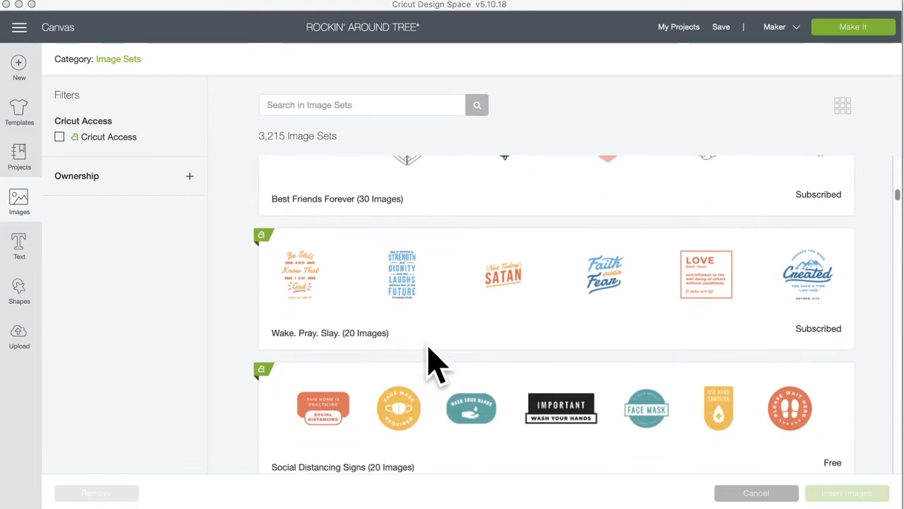
{"action": "scroll", "coordinate": [428, 348], "scroll_direction": "up", "scroll_amount": 5}
{"action": "scroll", "coordinate": [434, 364], "scroll_direction": "up", "scroll_amount": 3}
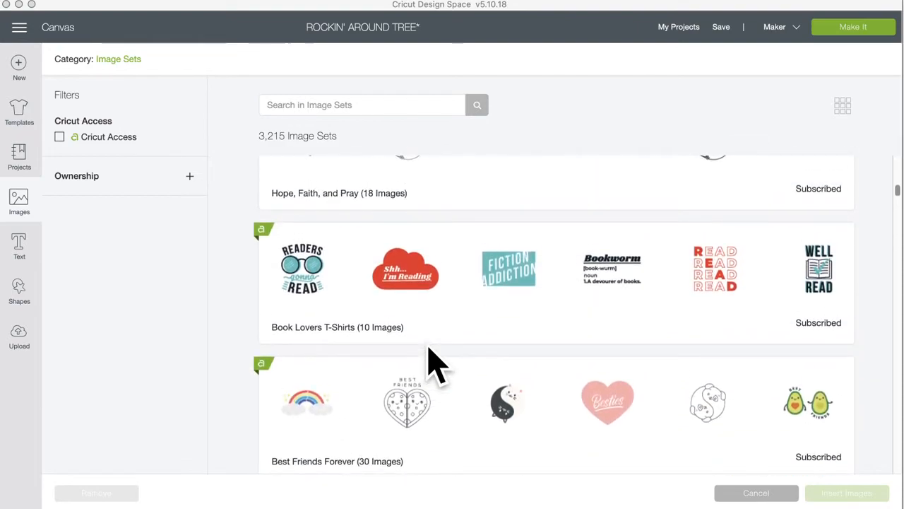
{"action": "scroll", "coordinate": [435, 364], "scroll_direction": "up", "scroll_amount": 3}
{"action": "scroll", "coordinate": [429, 348], "scroll_direction": "down", "scroll_amount": 3}
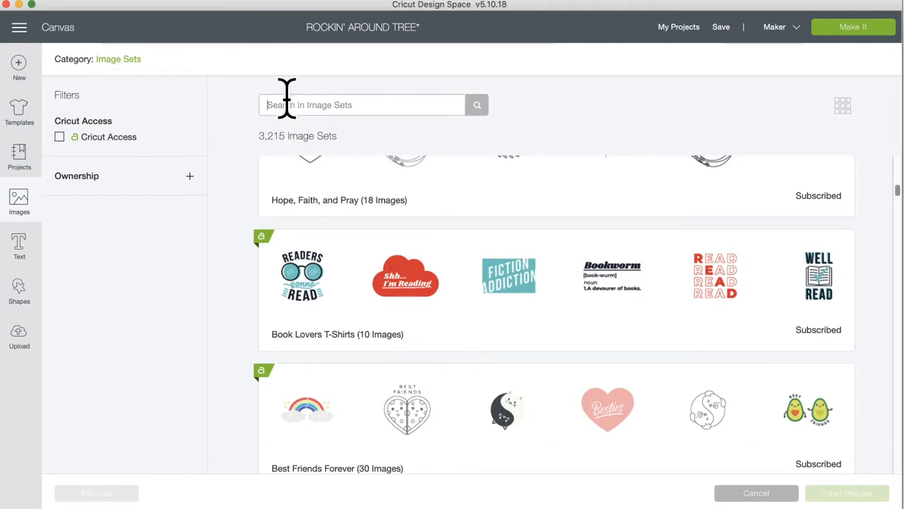
{"action": "scroll", "coordinate": [475, 366], "scroll_direction": "down", "scroll_amount": 3}
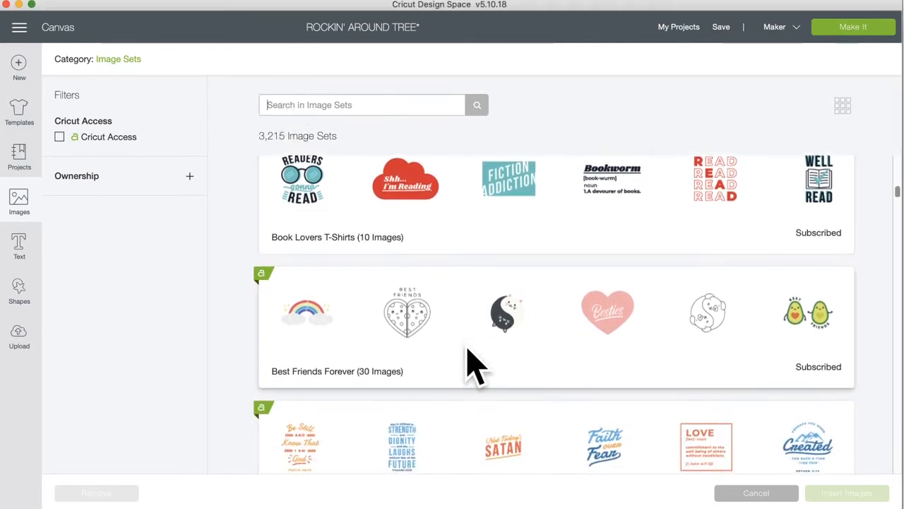
{"action": "scroll", "coordinate": [461, 344], "scroll_direction": "up", "scroll_amount": 2}
{"action": "scroll", "coordinate": [460, 344], "scroll_direction": "down", "scroll_amount": 7}
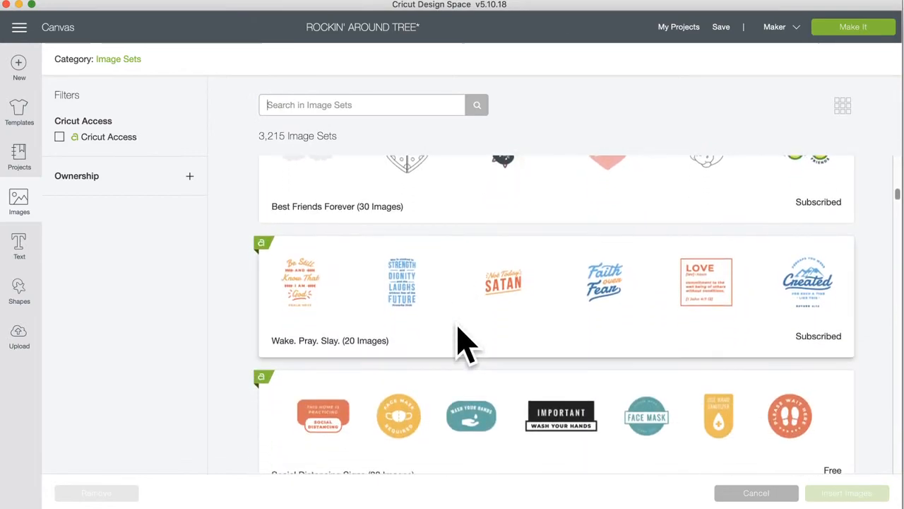
{"action": "scroll", "coordinate": [414, 339], "scroll_direction": "down", "scroll_amount": 2}
{"action": "scroll", "coordinate": [414, 339], "scroll_direction": "up", "scroll_amount": 1}
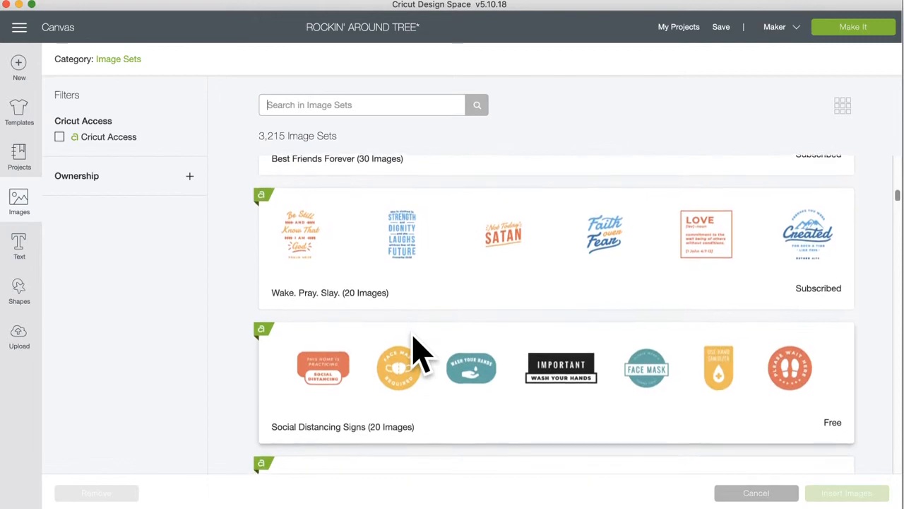
{"action": "scroll", "coordinate": [417, 353], "scroll_direction": "down", "scroll_amount": 1}
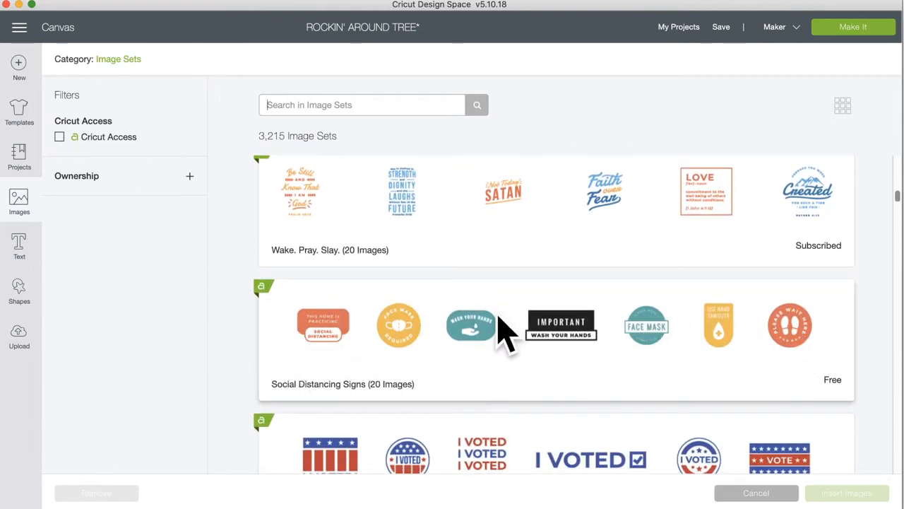
{"action": "scroll", "coordinate": [479, 353], "scroll_direction": "down", "scroll_amount": 1}
{"action": "scroll", "coordinate": [479, 353], "scroll_direction": "up", "scroll_amount": 1}
{"action": "scroll", "coordinate": [479, 353], "scroll_direction": "up", "scroll_amount": 15}
{"action": "scroll", "coordinate": [480, 357], "scroll_direction": "up", "scroll_amount": 12}
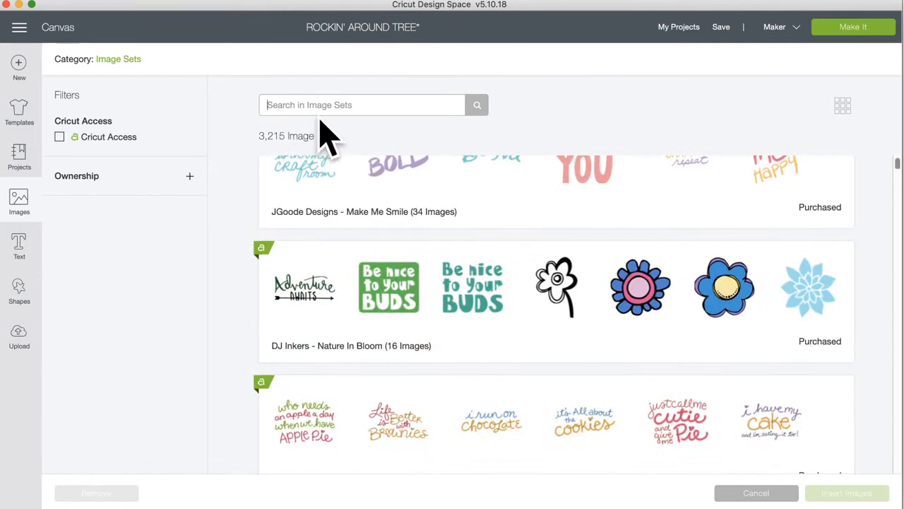
{"action": "type", "text": "C"}
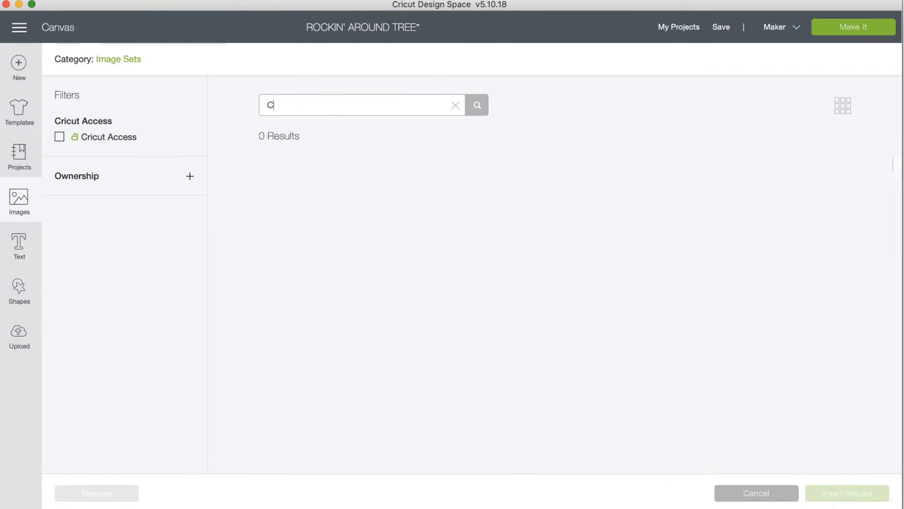
Step: Replace the stray 'C' with 'CHILD' in the image-set search and scroll the results
{"action": "key", "text": "BackSpace"}
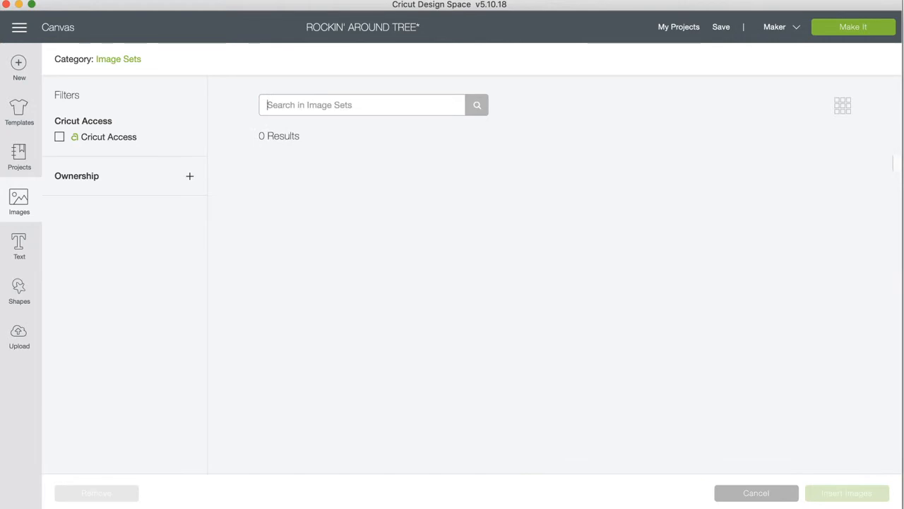
{"action": "type", "text": "CHILD"}
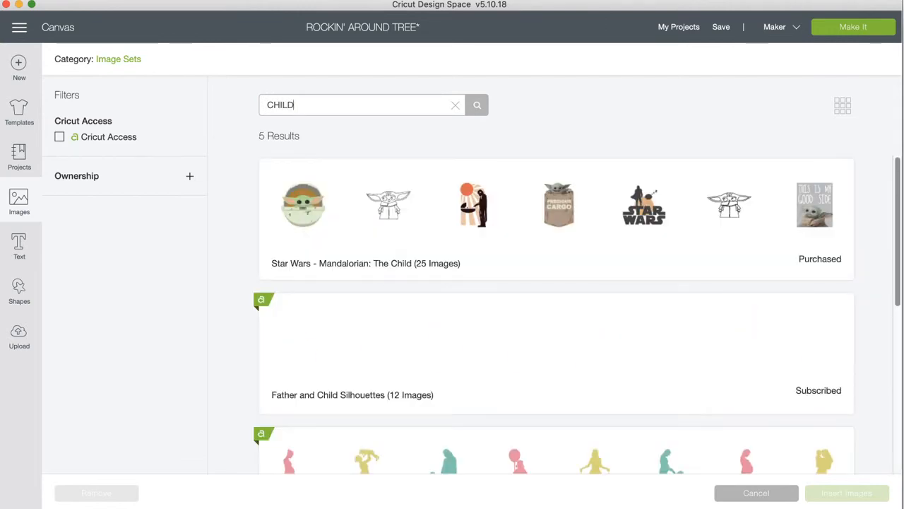
{"action": "scroll", "coordinate": [384, 262], "scroll_direction": "down", "scroll_amount": 5}
{"action": "scroll", "coordinate": [384, 262], "scroll_direction": "down", "scroll_amount": 3}
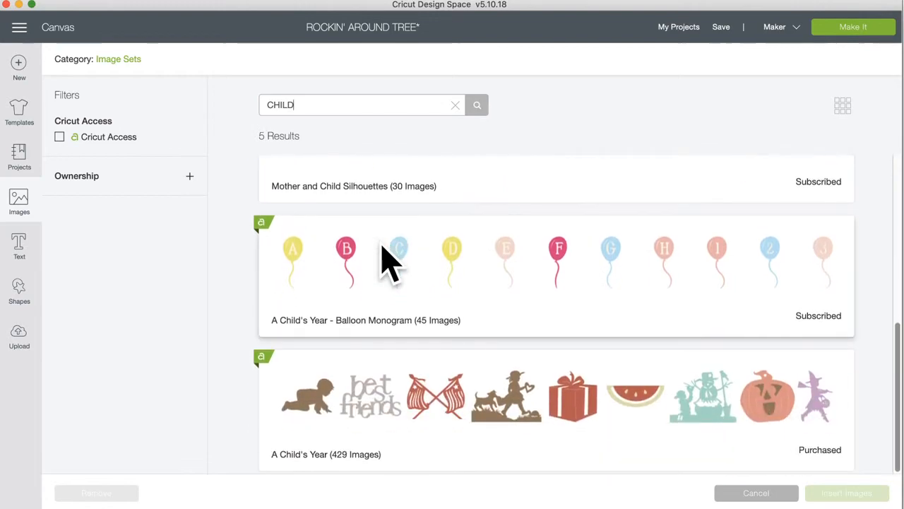
{"action": "scroll", "coordinate": [384, 262], "scroll_direction": "up", "scroll_amount": 8}
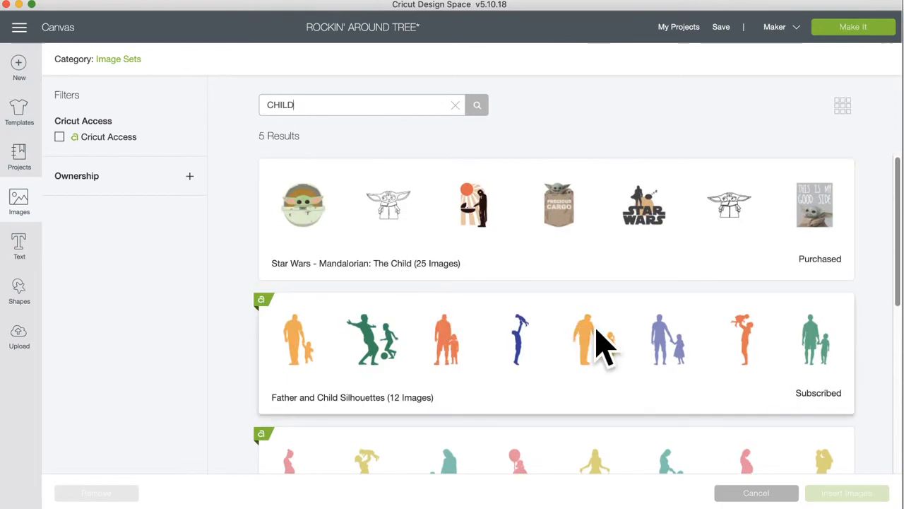
{"action": "scroll", "coordinate": [599, 346], "scroll_direction": "down", "scroll_amount": 10}
{"action": "scroll", "coordinate": [604, 347], "scroll_direction": "down", "scroll_amount": 2}
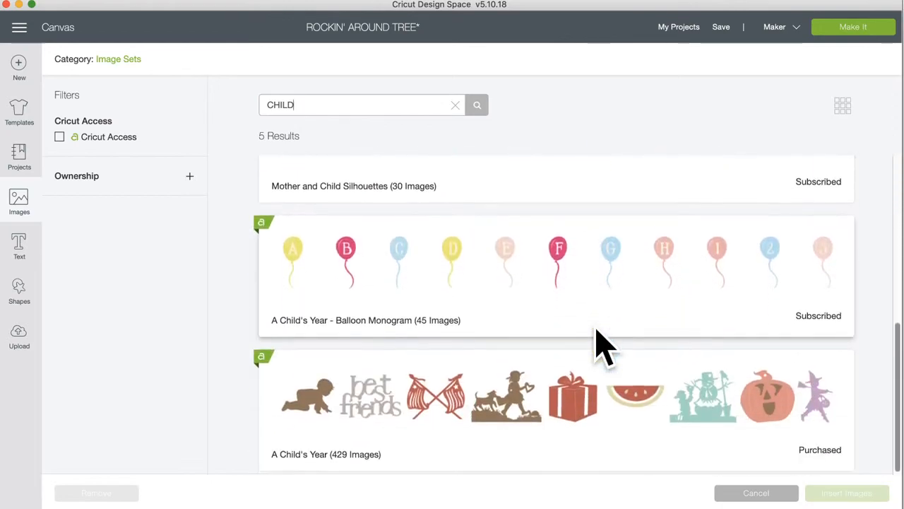
{"action": "scroll", "coordinate": [601, 342], "scroll_direction": "up", "scroll_amount": 12}
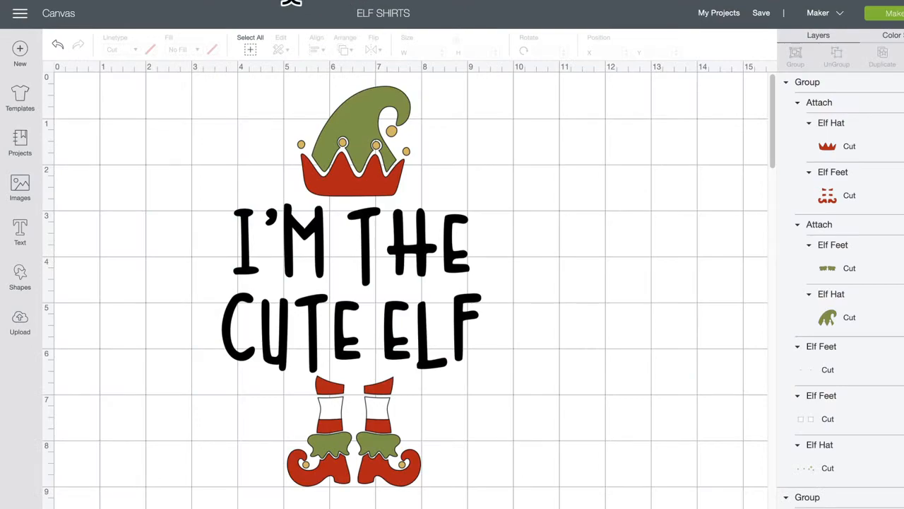
Step: Paste the Christmas tree design link into the address bar and leave the canvas without saving
{"action": "type", "text": "CHRISTMAS TREE https://design.cricut.com/#/design/246103192"}
{"action": "key", "text": "Return"}
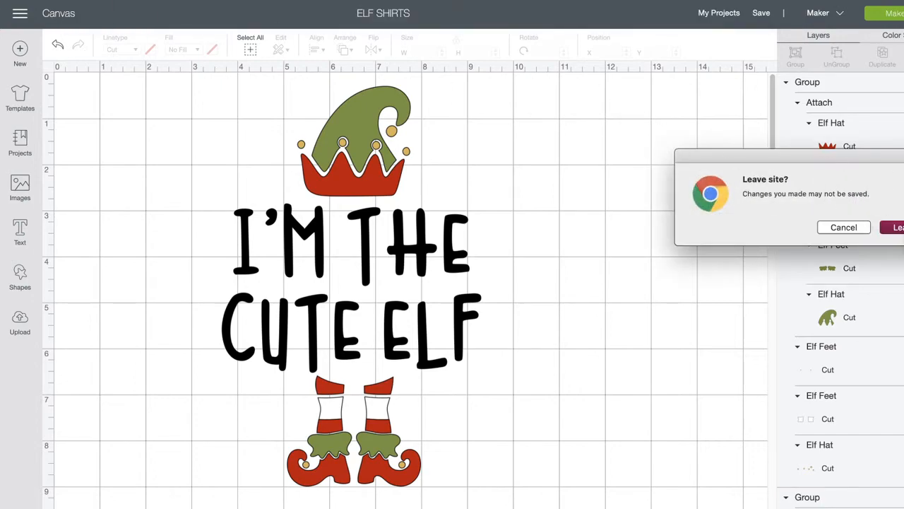
{"action": "left_click", "coordinate": [894, 228]}
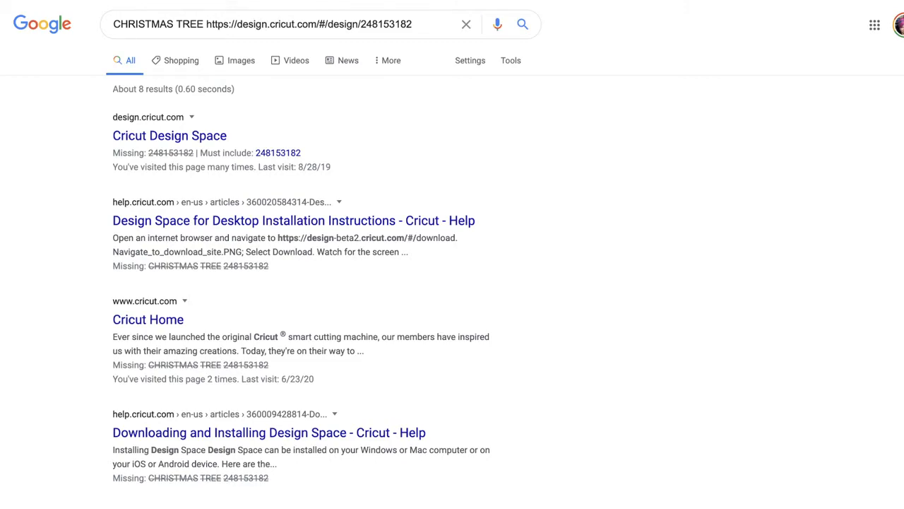
Step: Load the design's design.cricut.com link directly from the address bar
{"action": "type", "text": "https://design.cricut.com/#/design/248153182"}
{"action": "key", "text": "Return"}
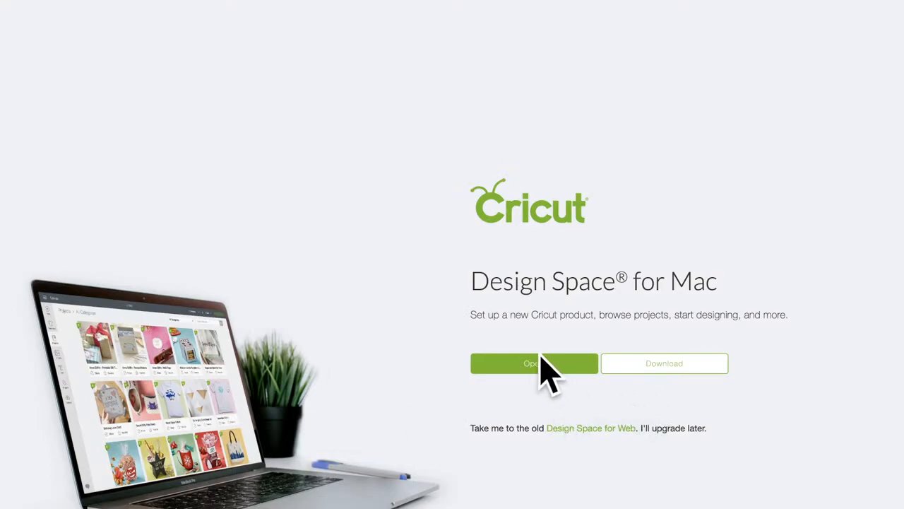
Step: Continue to Design Space for Web and proceed past the unsupported-version warning
{"action": "left_click", "coordinate": [582, 429]}
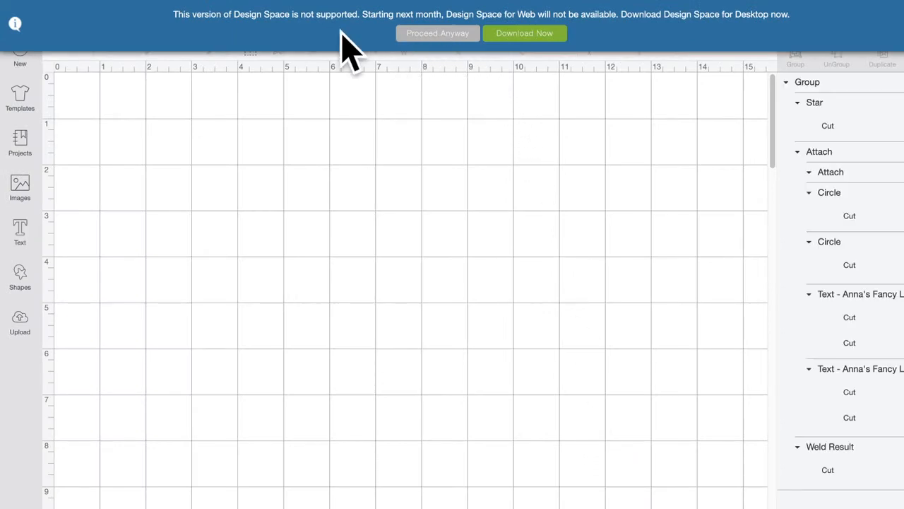
{"action": "left_click", "coordinate": [425, 39]}
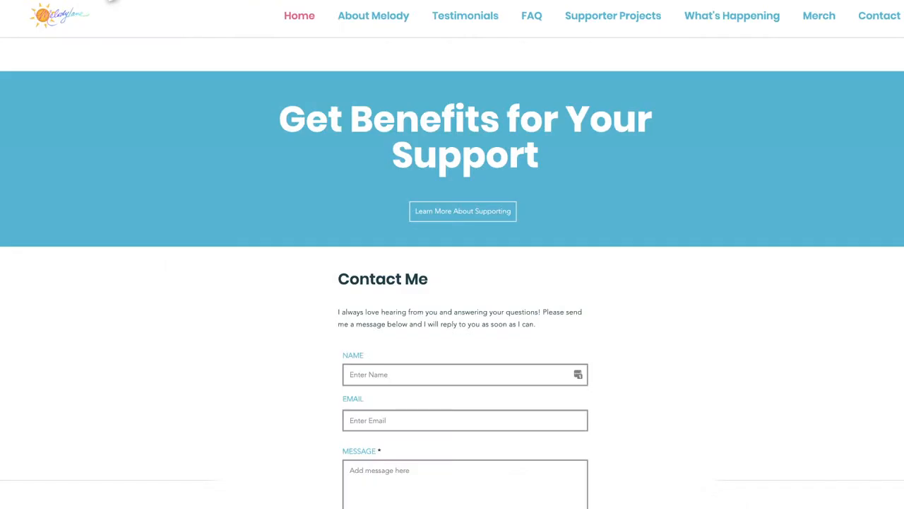
Step: Open the Supporter Projects page and scroll through its Explore & Save Projects list
{"action": "left_click", "coordinate": [622, 16]}
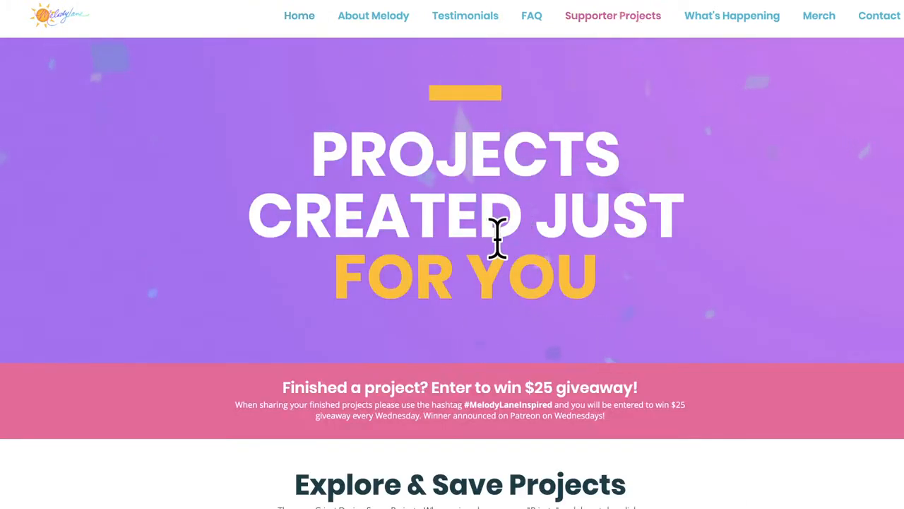
{"action": "scroll", "coordinate": [499, 236], "scroll_direction": "down", "scroll_amount": 4}
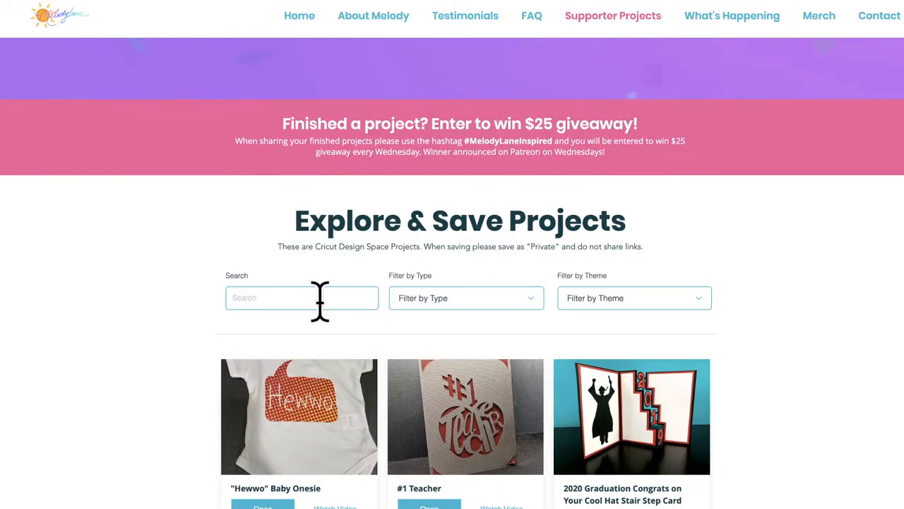
{"action": "scroll", "coordinate": [501, 232], "scroll_direction": "up", "scroll_amount": 3}
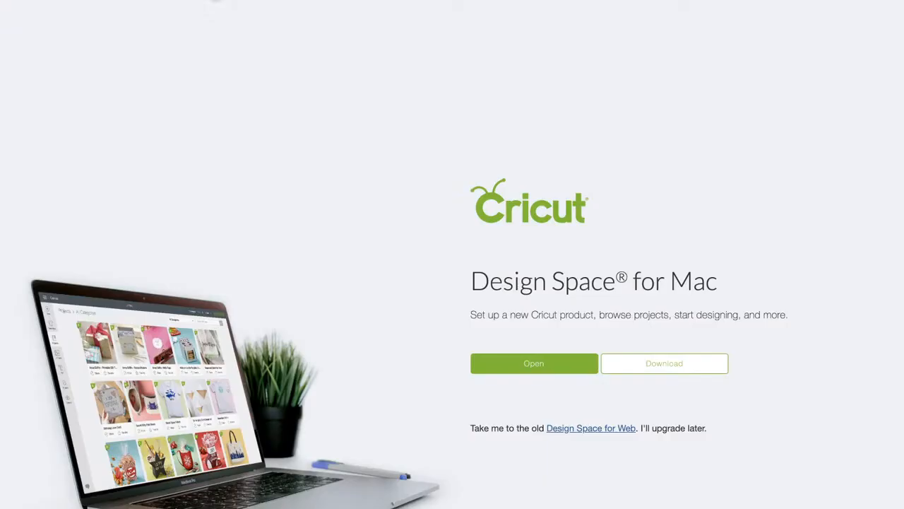
{"action": "left_click", "coordinate": [590, 428]}
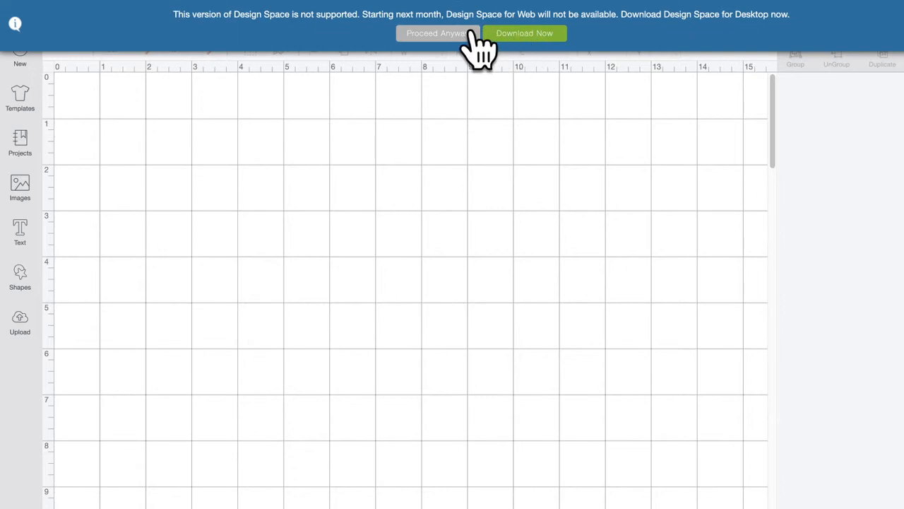
{"action": "left_click", "coordinate": [431, 36]}
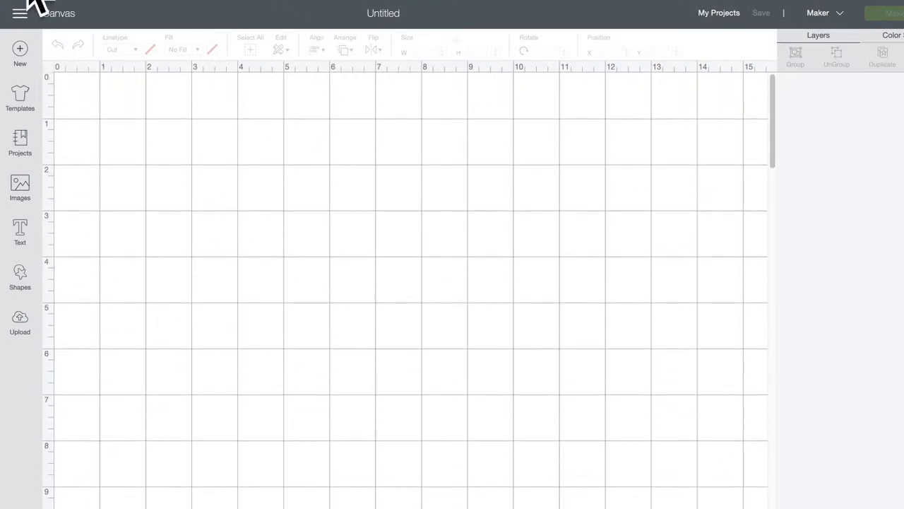
{"action": "type", "text": "https://design.cricut.com/#/design/248153182"}
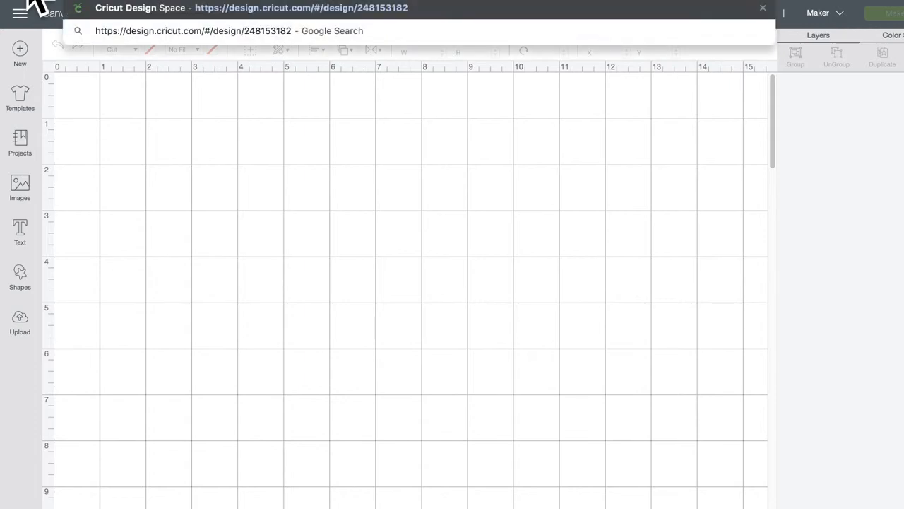
Step: Load the pasted design link, leave the empty canvas, and reopen it in Design Space for Web
{"action": "key", "text": "Return"}
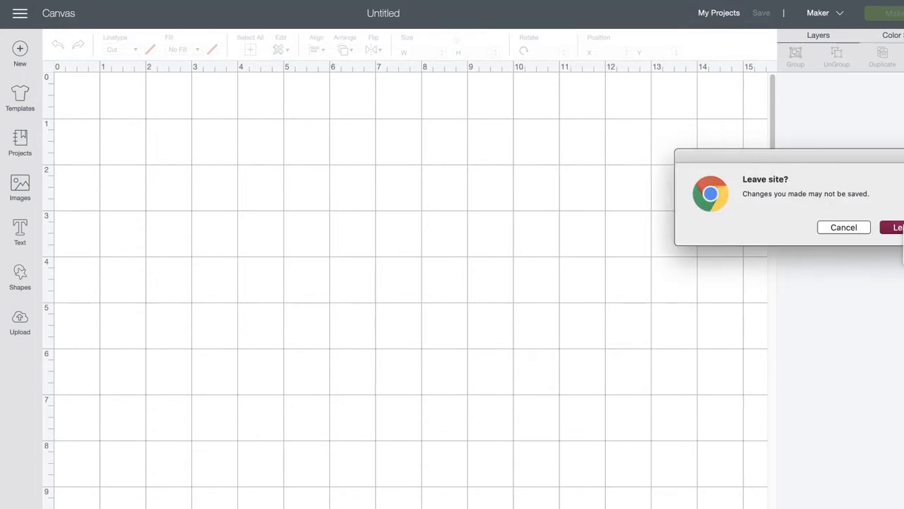
{"action": "left_click", "coordinate": [898, 227]}
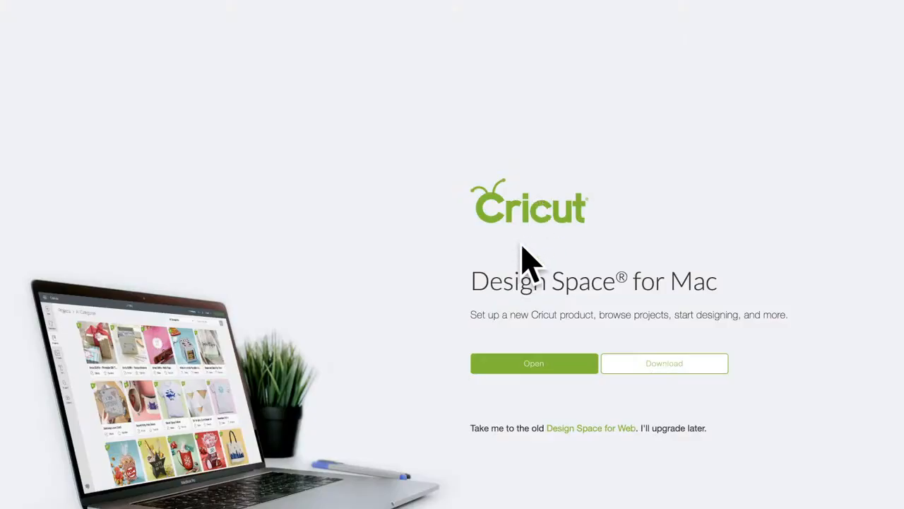
{"action": "left_click", "coordinate": [593, 431]}
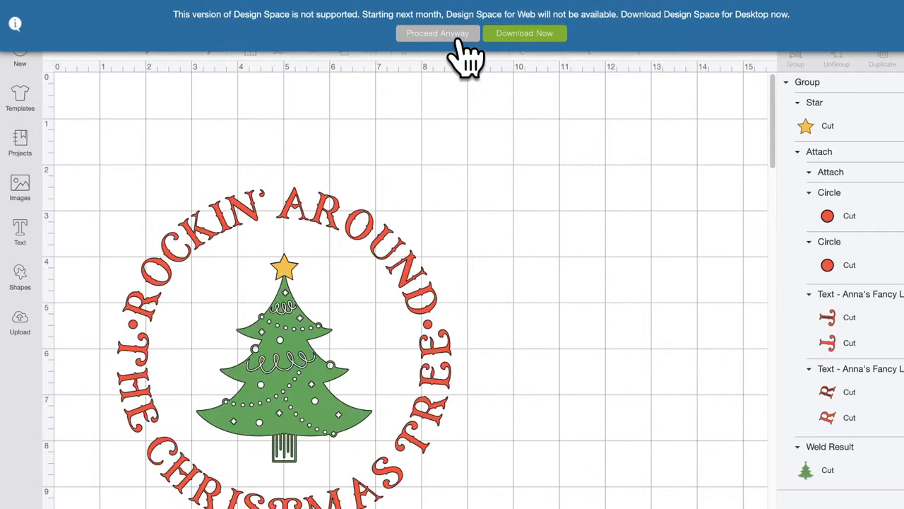
{"action": "left_click", "coordinate": [458, 37]}
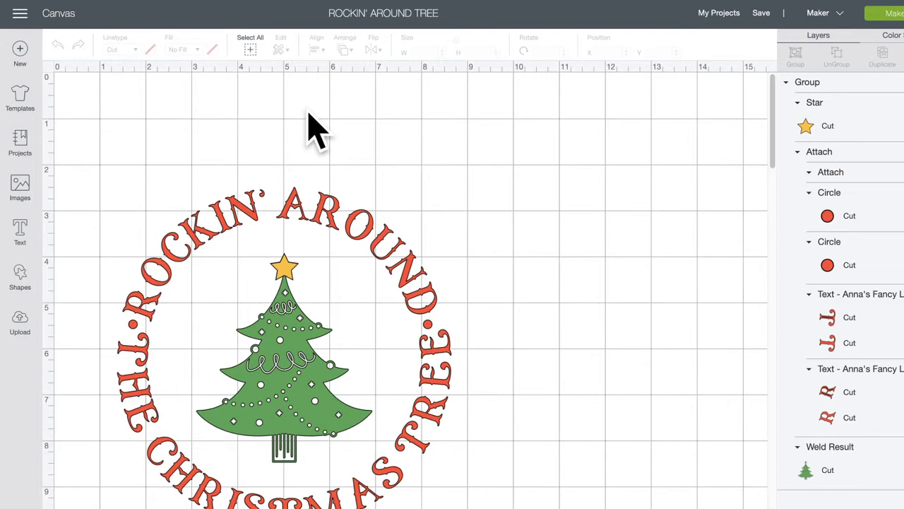
Step: Select the circle-and-tree design and drag it up and slightly right on the mat
{"action": "left_click", "coordinate": [325, 220]}
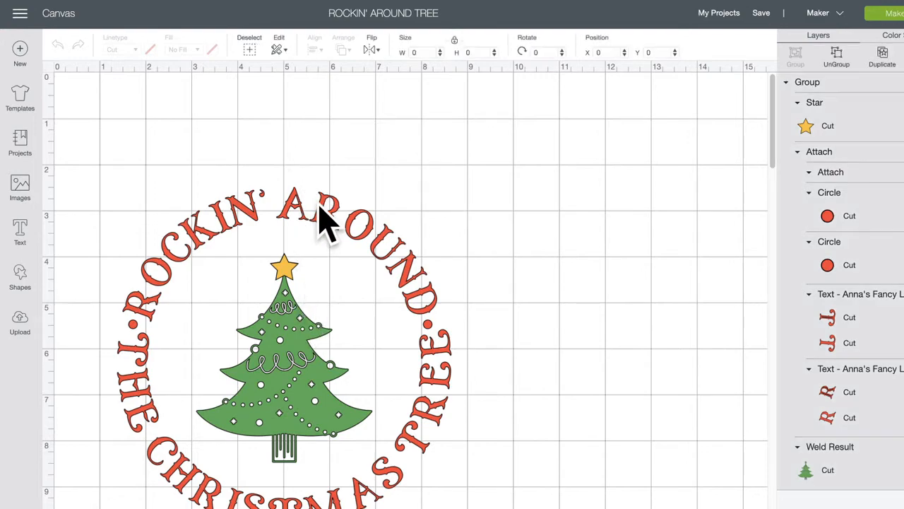
{"action": "left_click_drag", "start_coordinate": [329, 218], "coordinate": [355, 152]}
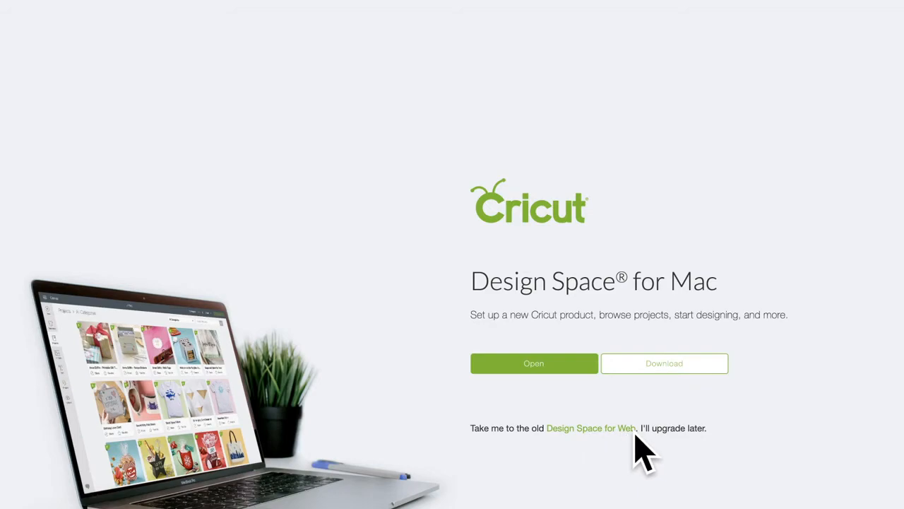
Step: Choose Design Space for Web and dismiss the unsupported-version warning to reach the canvas
{"action": "left_click", "coordinate": [580, 429]}
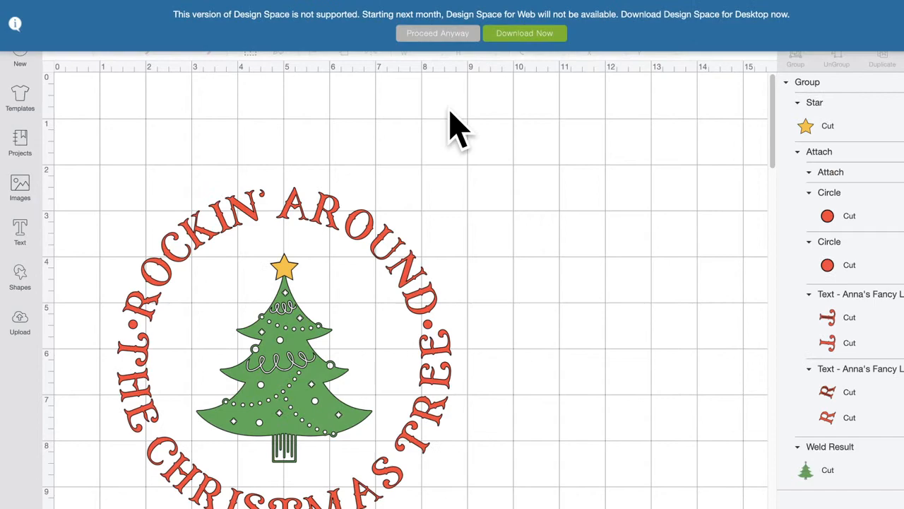
{"action": "left_click", "coordinate": [437, 33]}
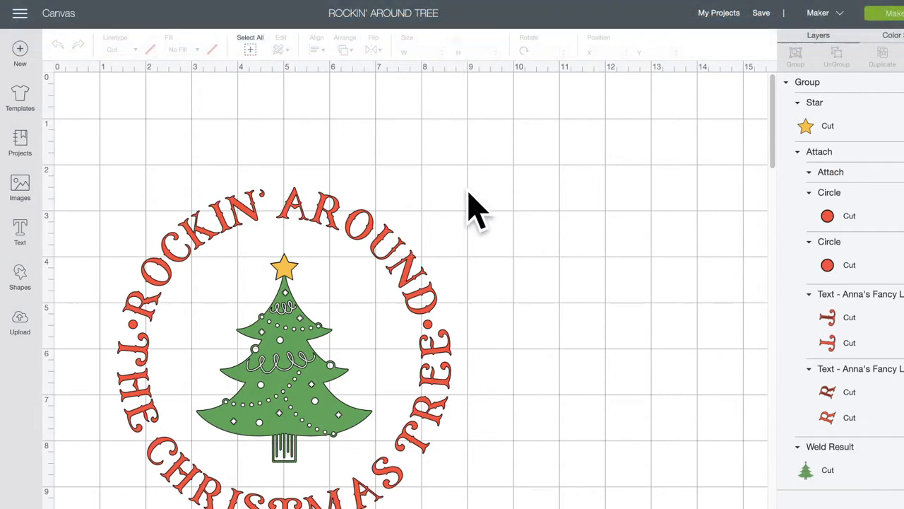
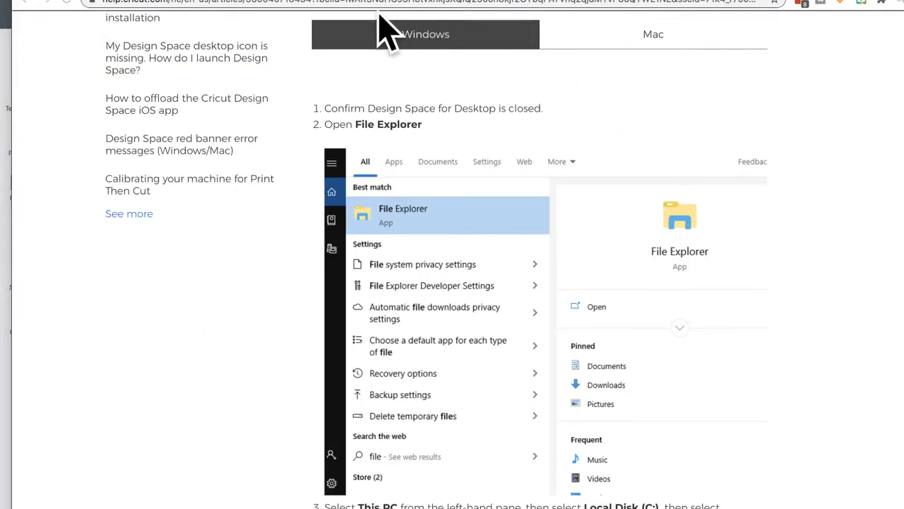
Step: Scroll back to the top of the 'Design Space for Desktop: Clearing Application Cache' article
{"action": "left_click", "coordinate": [329, 7]}
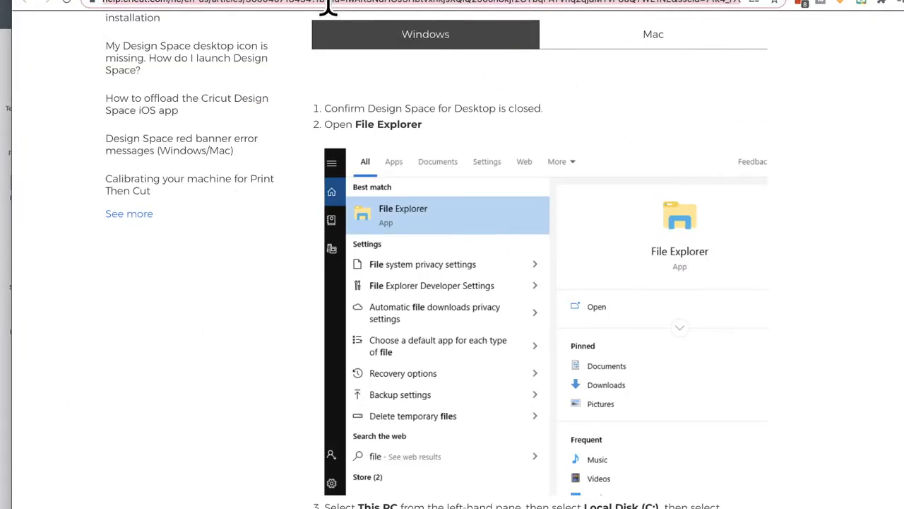
{"action": "key", "text": "super+Tab"}
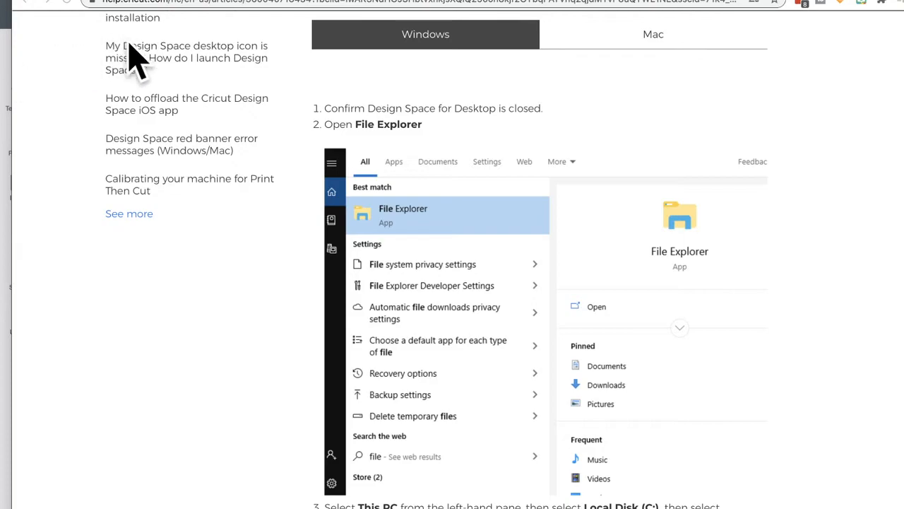
{"action": "scroll", "coordinate": [273, 161], "scroll_direction": "up", "scroll_amount": 6}
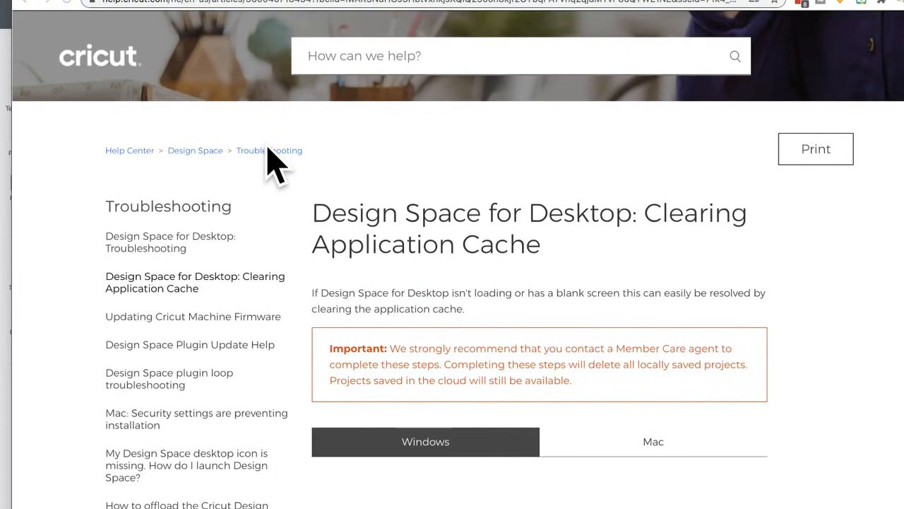
Step: Trim the article's web address to end at its article number and copy the shortened link
{"action": "left_click", "coordinate": [269, 1]}
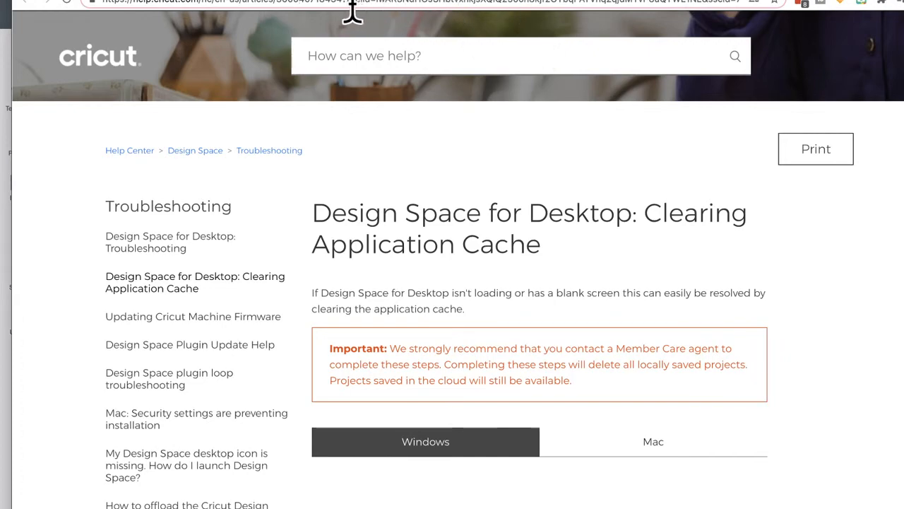
{"action": "left_click_drag", "start_coordinate": [348, 11], "coordinate": [903, 21]}
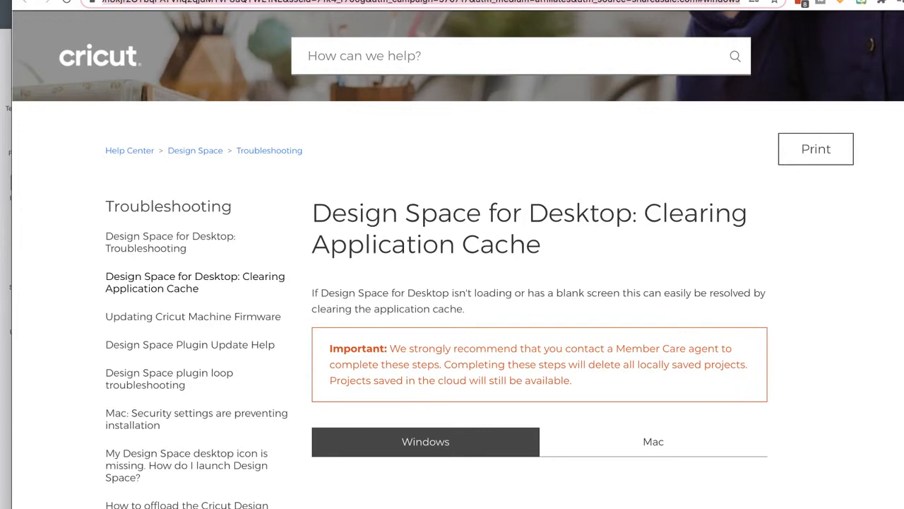
{"action": "key", "text": "BackSpace"}
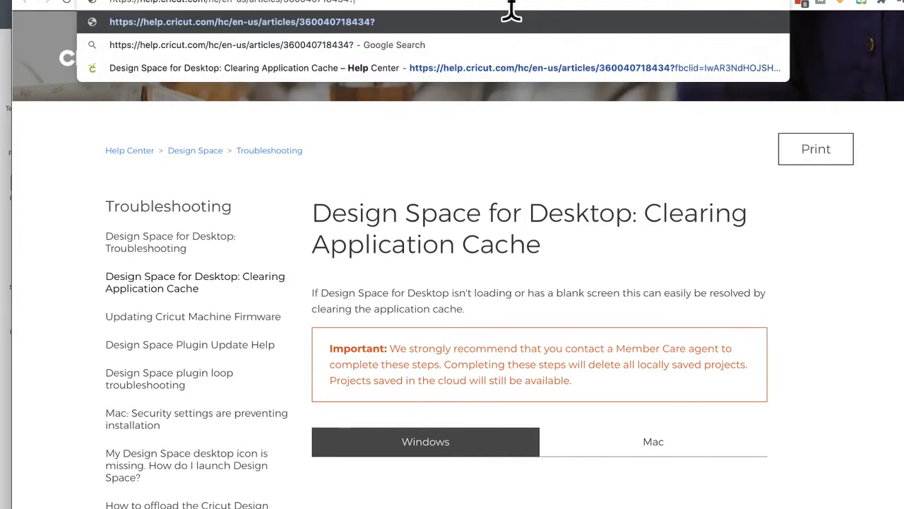
{"action": "left_click_drag", "start_coordinate": [433, 9], "coordinate": [21, 25]}
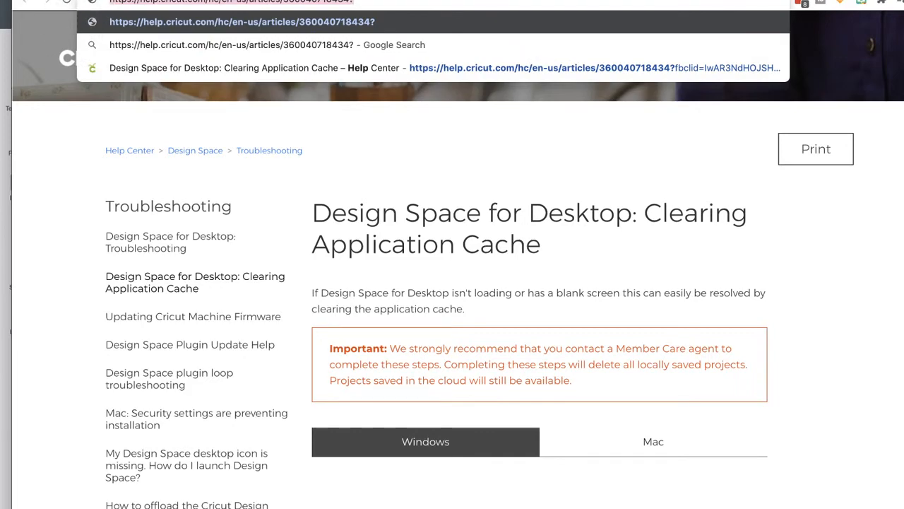
{"action": "key", "text": "super+Tab"}
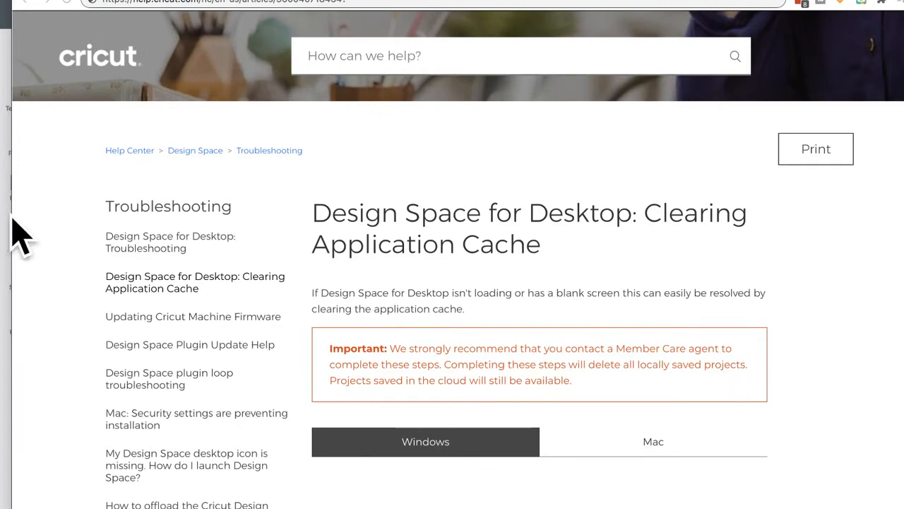
{"action": "key", "text": "super+Tab"}
{"action": "scroll", "coordinate": [531, 172], "scroll_direction": "down", "scroll_amount": 4}
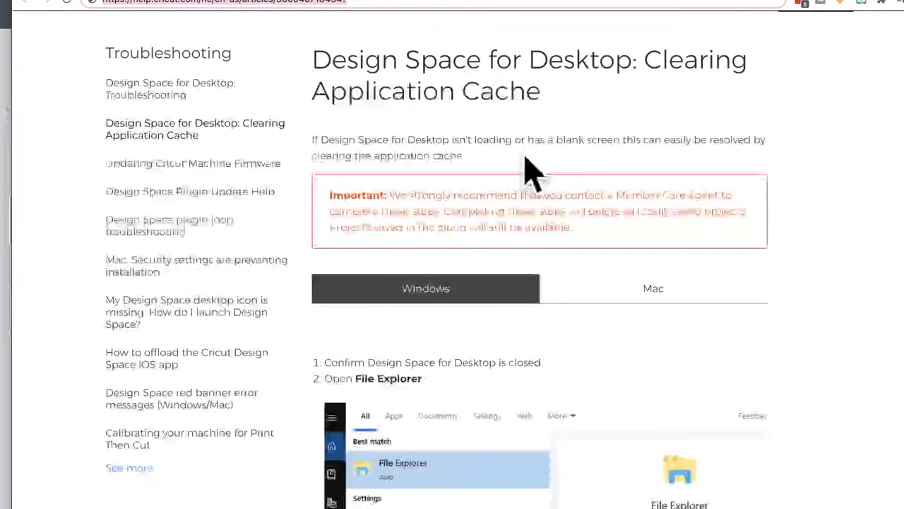
{"action": "scroll", "coordinate": [531, 172], "scroll_direction": "down", "scroll_amount": 3}
{"action": "left_click", "coordinate": [635, 169]}
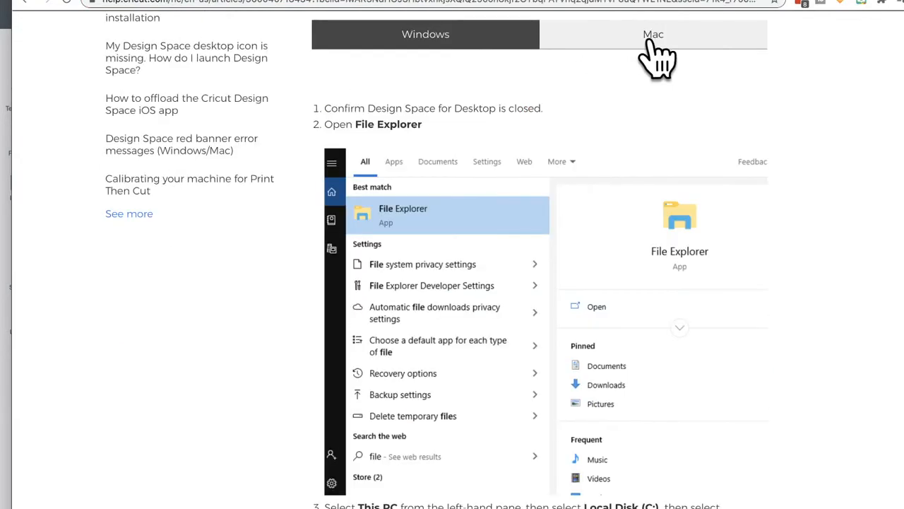
{"action": "left_click", "coordinate": [644, 43]}
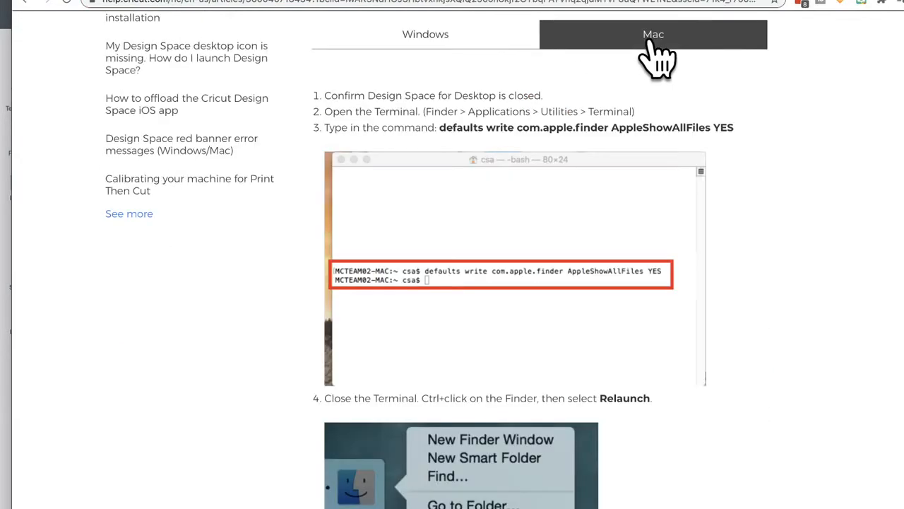
{"action": "left_click", "coordinate": [453, 34]}
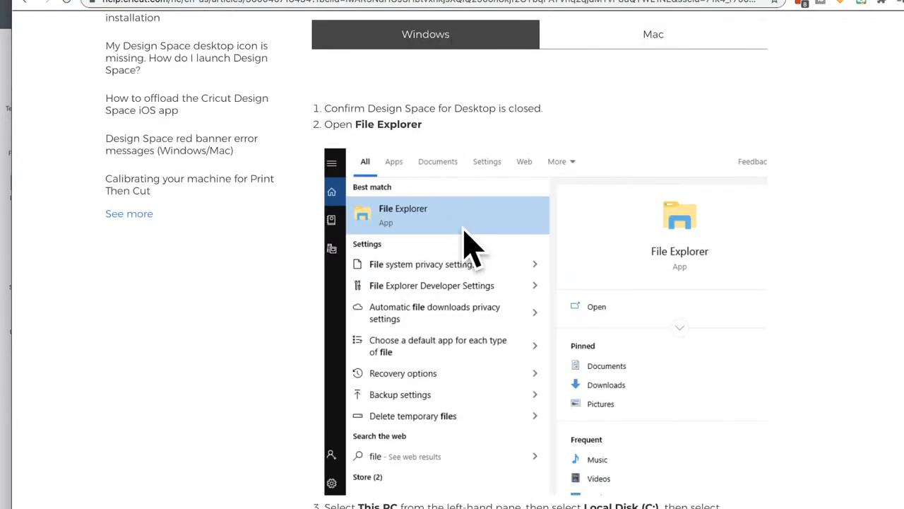
{"action": "scroll", "coordinate": [464, 228], "scroll_direction": "down", "scroll_amount": 6}
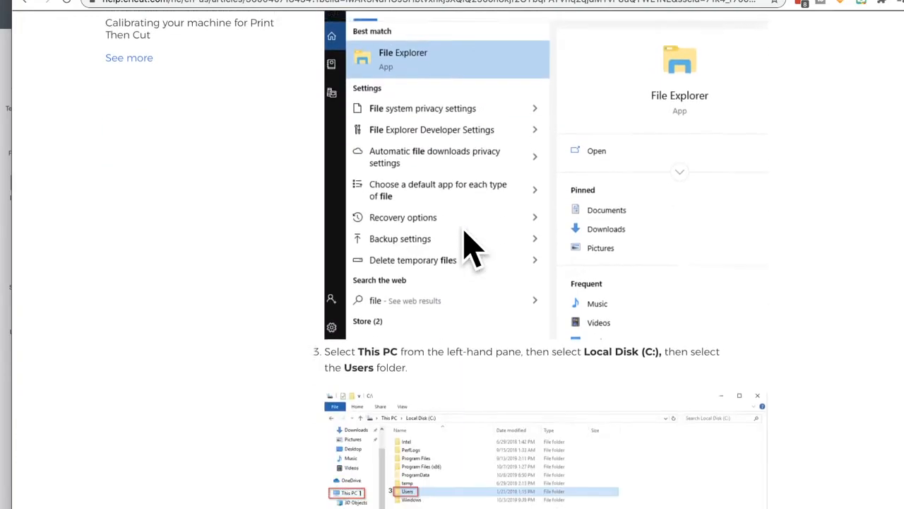
{"action": "scroll", "coordinate": [464, 232], "scroll_direction": "down", "scroll_amount": 2}
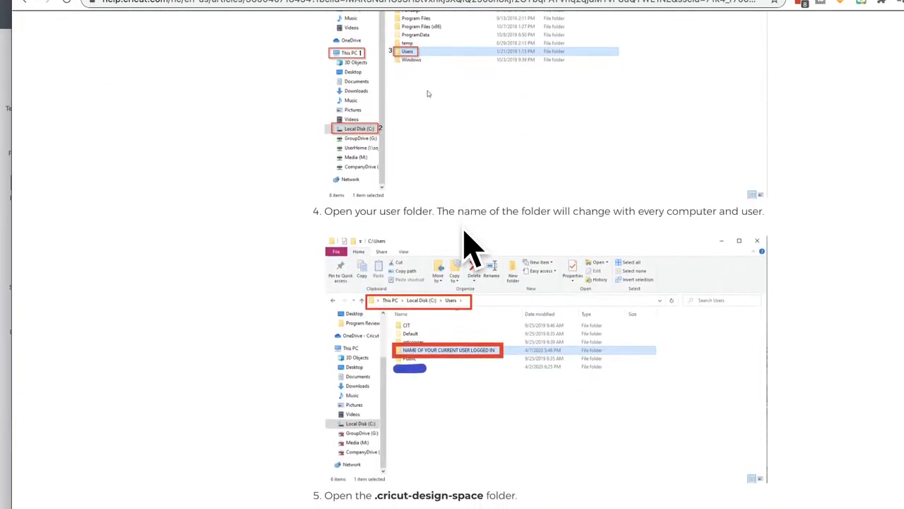
{"action": "scroll", "coordinate": [464, 231], "scroll_direction": "up", "scroll_amount": 15}
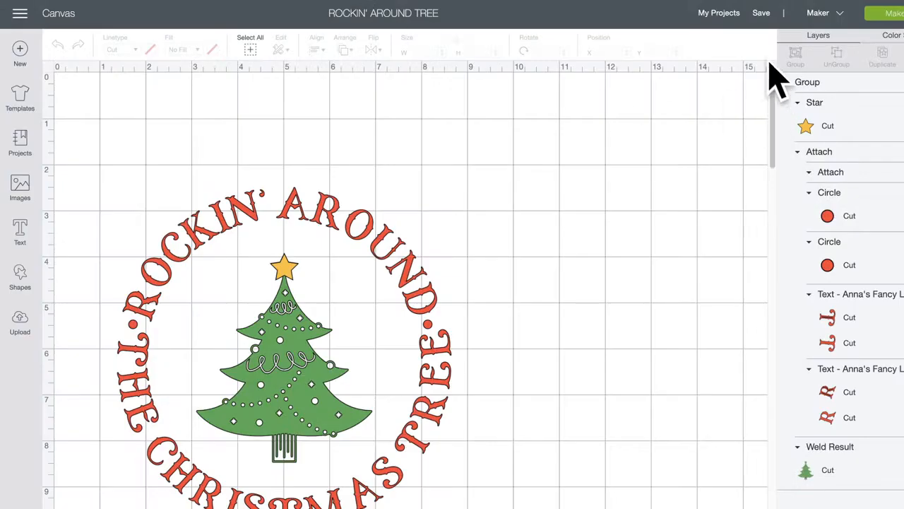
Step: Go to the My Projects page listing the saved projects
{"action": "left_click", "coordinate": [731, 15]}
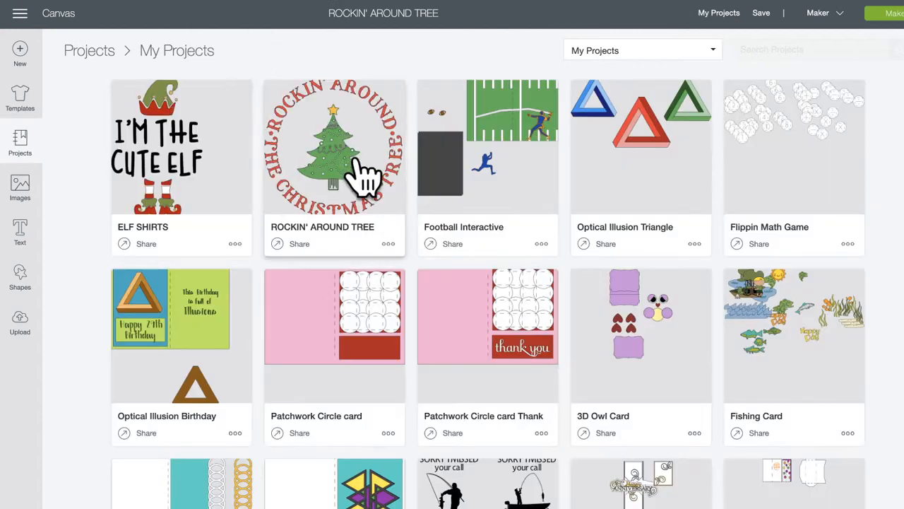
Step: Open ELF SHIRTS, move the grouped elf phrases up and left, and ungroup them
{"action": "left_click", "coordinate": [116, 152]}
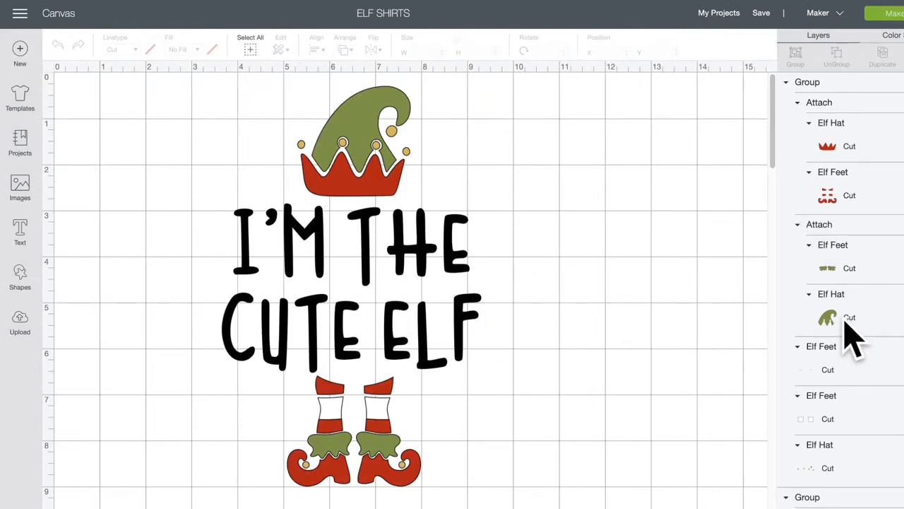
{"action": "scroll", "coordinate": [822, 381], "scroll_direction": "down", "scroll_amount": 5}
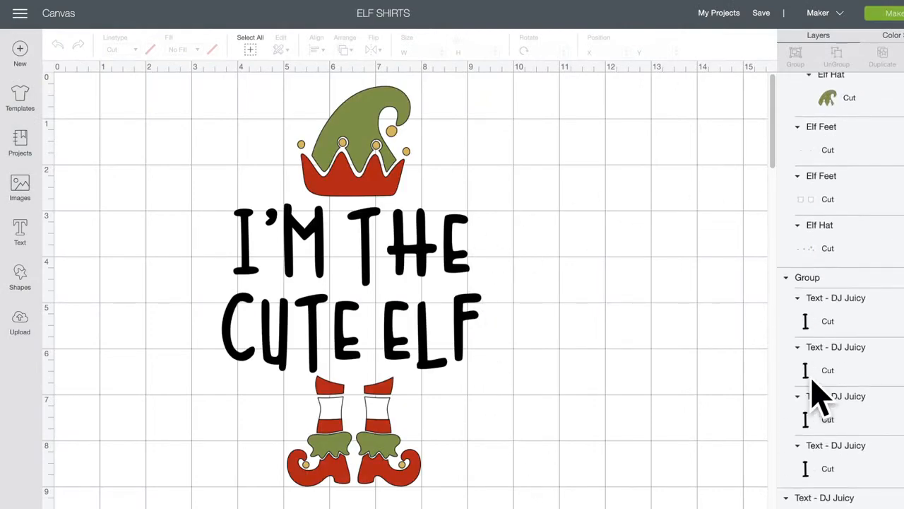
{"action": "left_click", "coordinate": [852, 281]}
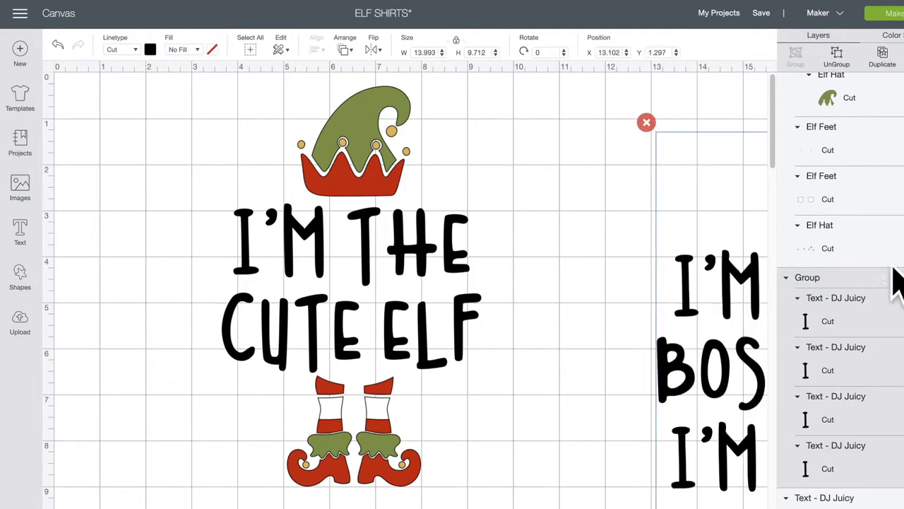
{"action": "scroll", "coordinate": [549, 327], "scroll_direction": "right", "scroll_amount": 10}
{"action": "left_click_drag", "start_coordinate": [514, 311], "coordinate": [367, 291]}
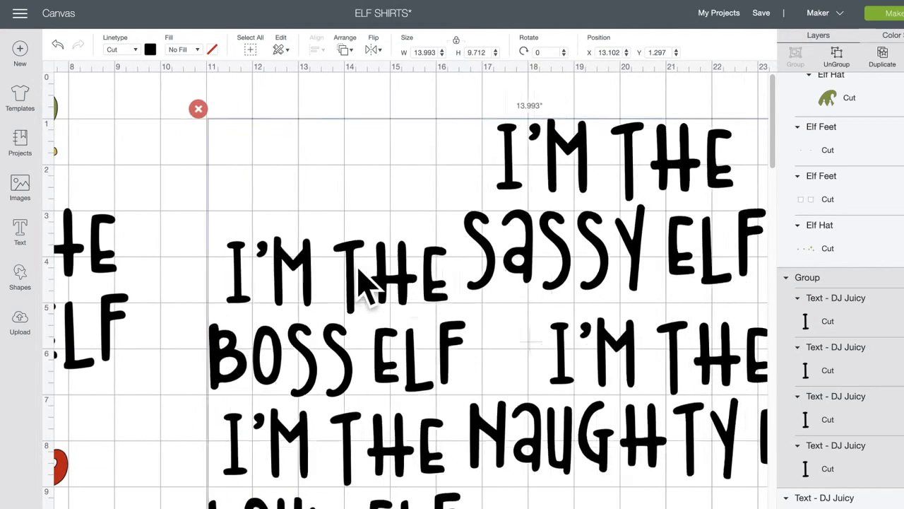
{"action": "left_click", "coordinate": [852, 62]}
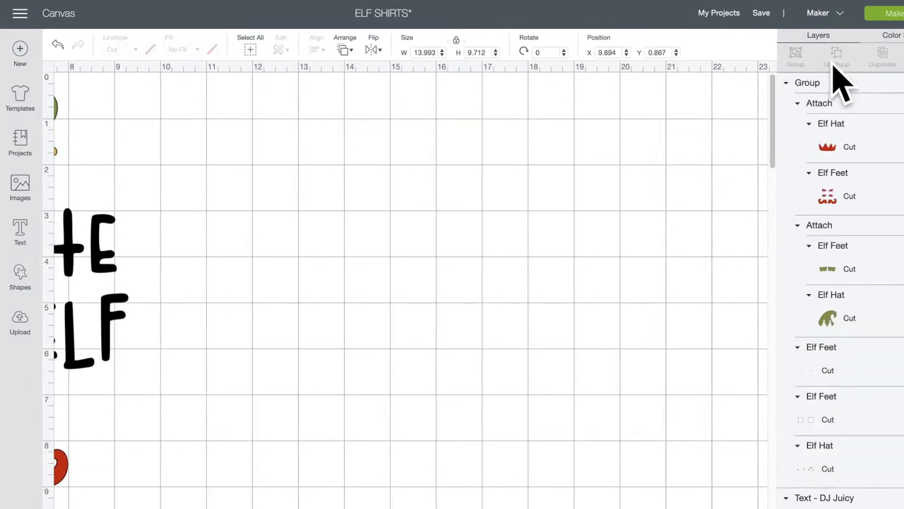
Step: Spread the SASSY, NAUGHTY, LOUD and BOSS ELF phrases apart on the canvas
{"action": "left_click", "coordinate": [535, 260]}
{"action": "left_click_drag", "start_coordinate": [561, 335], "coordinate": [581, 363]}
{"action": "left_click_drag", "start_coordinate": [330, 436], "coordinate": [332, 456]}
{"action": "left_click_drag", "start_coordinate": [274, 339], "coordinate": [290, 313]}
{"action": "left_click_drag", "start_coordinate": [278, 318], "coordinate": [285, 304]}
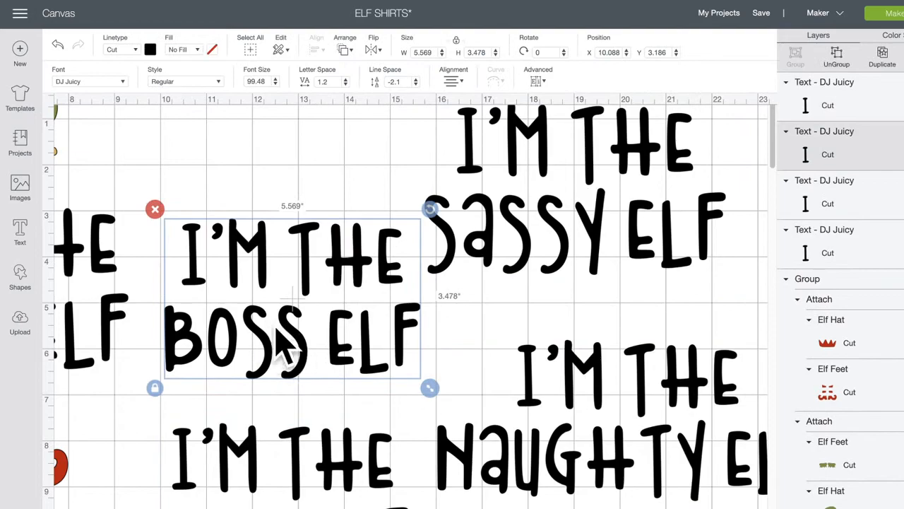
{"action": "scroll", "coordinate": [276, 360], "scroll_direction": "left", "scroll_amount": 5}
{"action": "scroll", "coordinate": [276, 359], "scroll_direction": "left", "scroll_amount": 1}
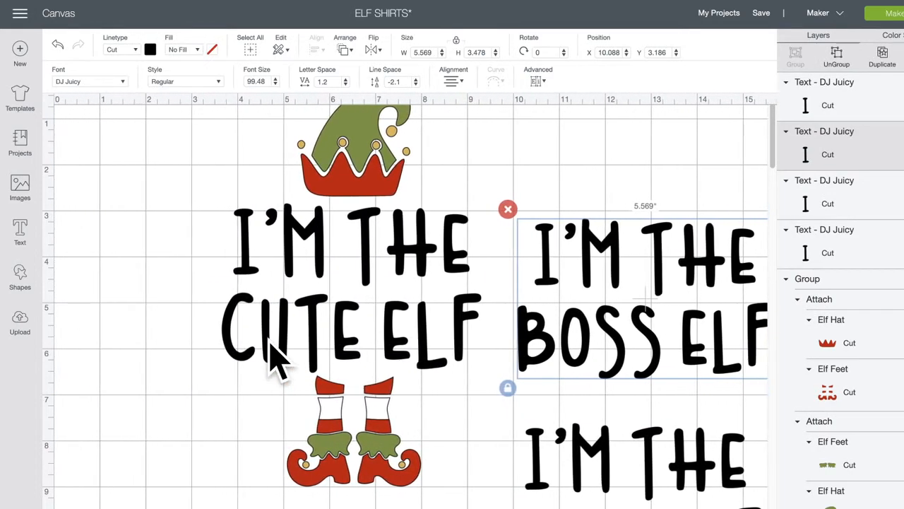